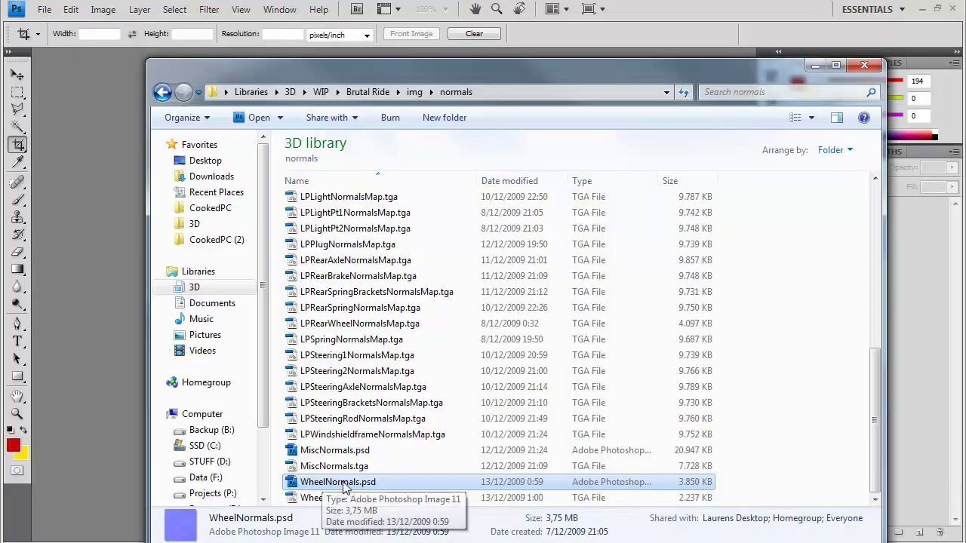
# - Open WheelNormals.psd in Photoshop and toggle the Reartread layer off and on to check the tread
pyautogui.moveTo(331, 482); pyautogui.dragTo(119, 250)
pyautogui.click(119, 251)
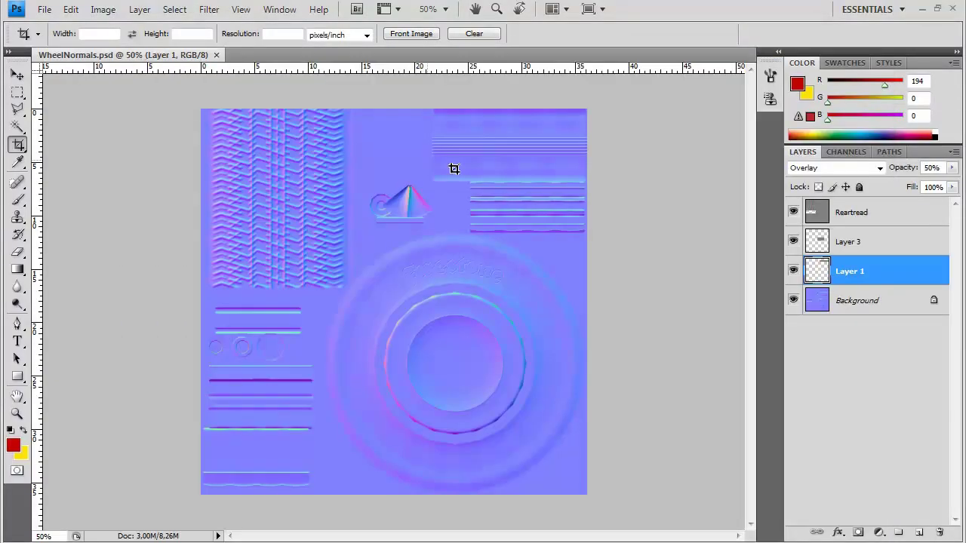
pyautogui.click(793, 212)
pyautogui.click(793, 212)
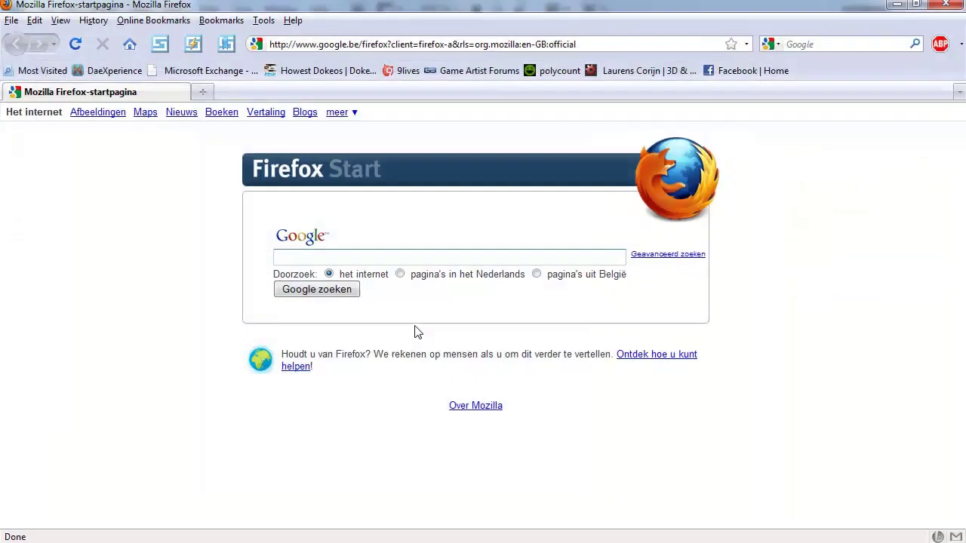
# - Switch to Firefox and search Google for images of "radial tread"
pyautogui.write('radial tread')
pyautogui.press('Return')
pyautogui.click(95, 113)
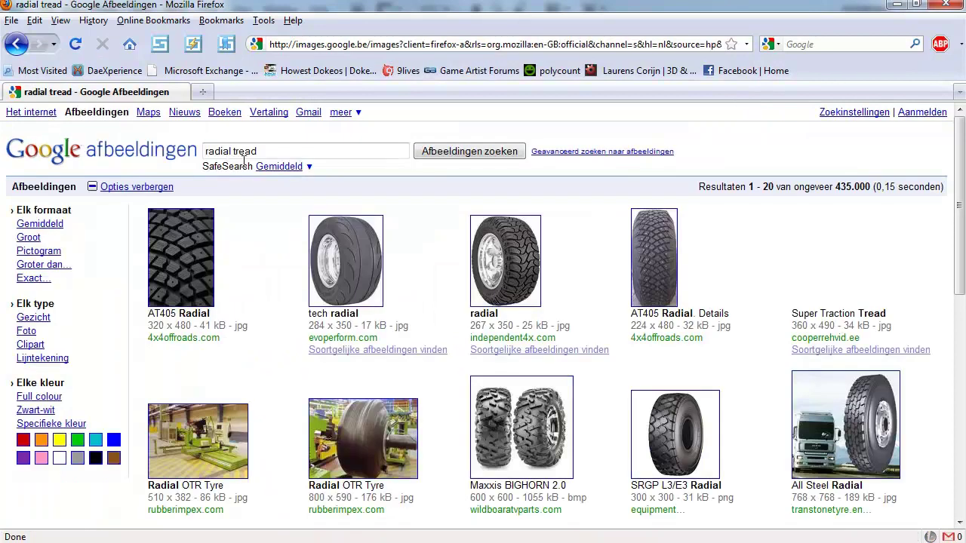
# - Refine the image search by adding "texture" and removing "tread", so it searches for "radial texture"
pyautogui.write('texture')
pyautogui.press('Return')
pyautogui.moveTo(258, 151); pyautogui.dragTo(238, 152)
pyautogui.press('BackSpace')
pyautogui.press('Return')
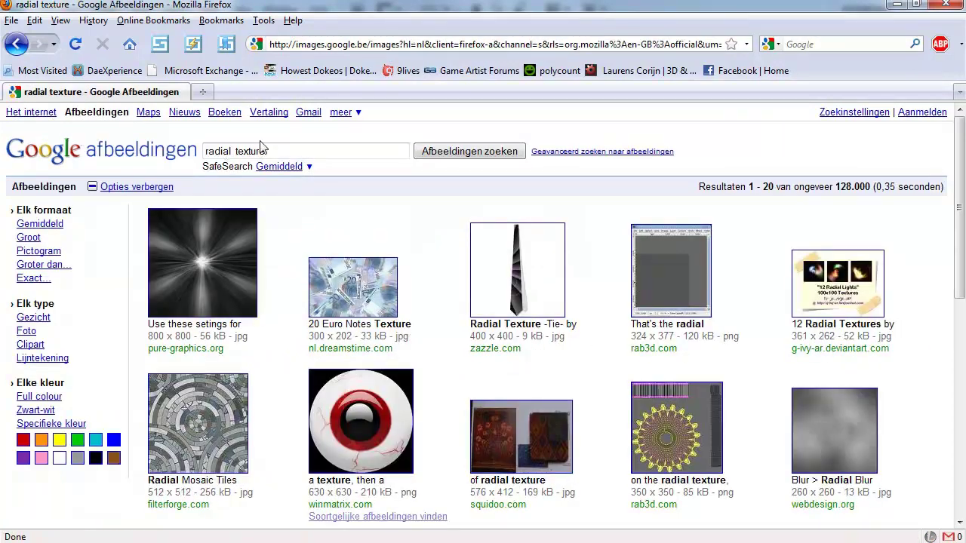
# - Change the image search to "radial tire texture" and look through the results
pyautogui.write('tire')
pyautogui.press('Return')
pyautogui.scroll(-5, 243, 229)
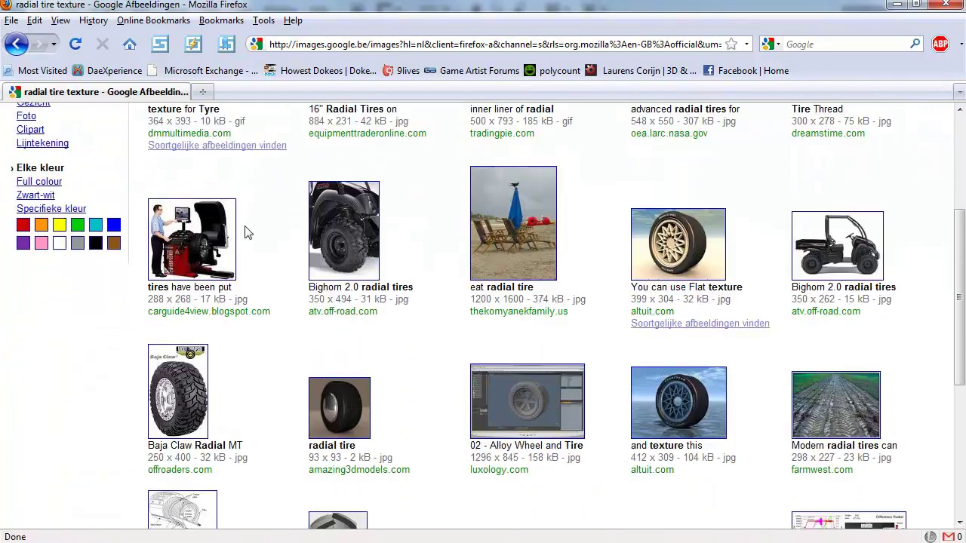
pyautogui.scroll(6, 243, 229)
# - Search images for "radial tread texture" and look through the first several result pages for a usable tread pattern
pyautogui.doubleClick(240, 152)
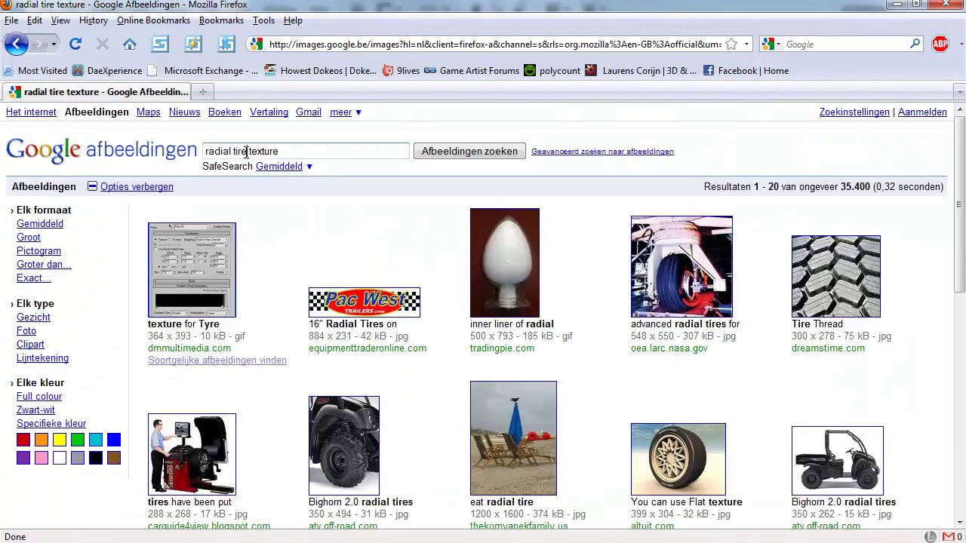
pyautogui.write('tread')
pyautogui.press('Return')
pyautogui.scroll(-10, 295, 224)
pyautogui.click(609, 453)
pyautogui.scroll(-10, 611, 453)
pyautogui.click(623, 371)
pyautogui.scroll(-10, 619, 384)
pyautogui.click(617, 372)
pyautogui.scroll(-5, 566, 373)
pyautogui.scroll(5, 567, 372)
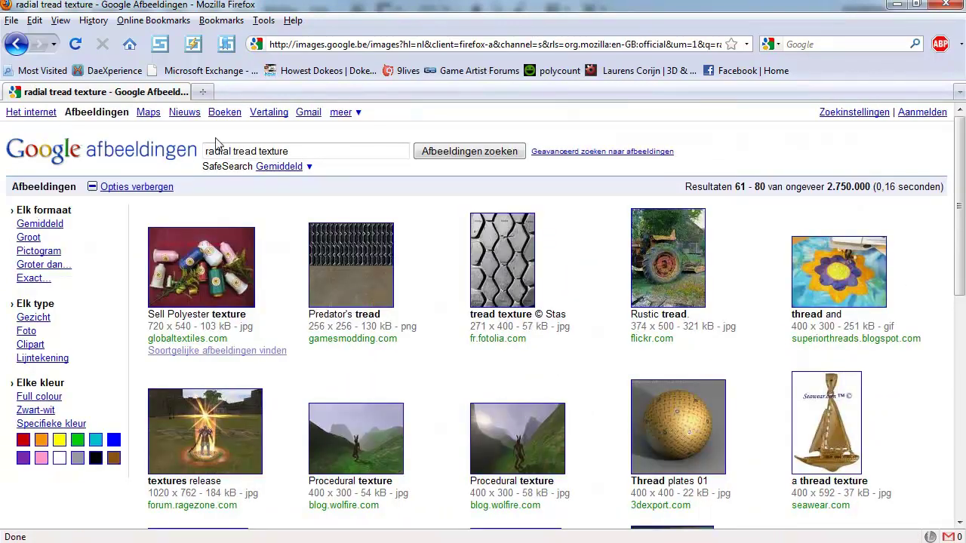
# - Search images for "radial tire tread texture", limit the results to large images and browse them
pyautogui.write('tire')
pyautogui.press('Return')
pyautogui.scroll(-10, 592, 371)
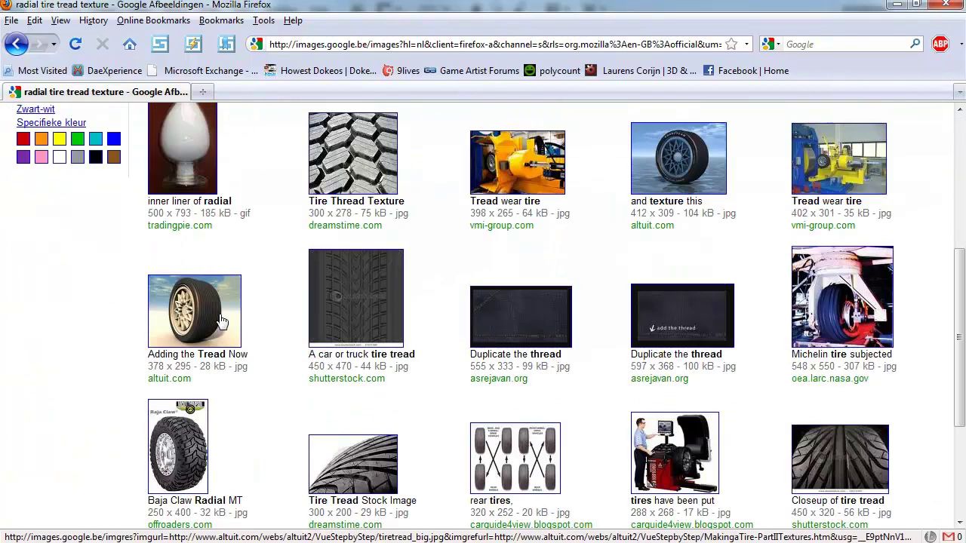
pyautogui.click(592, 371)
pyautogui.click(38, 125)
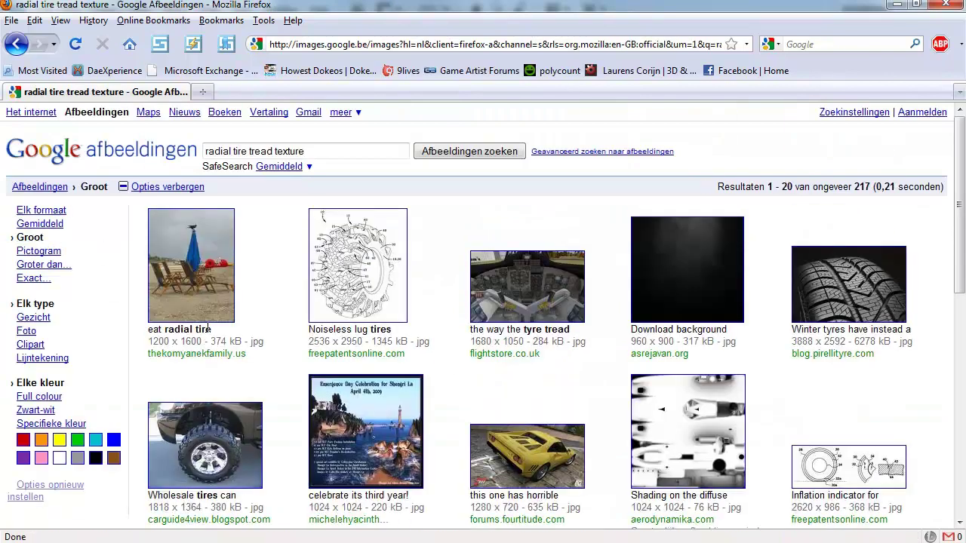
pyautogui.scroll(-5, 209, 332)
pyautogui.scroll(5, 209, 332)
# - Clear the size filter, shorten the image search to "tire tread texture" and browse the results
pyautogui.click(44, 211)
pyautogui.moveTo(228, 151); pyautogui.dragTo(93, 154)
pyautogui.press('BackSpace')
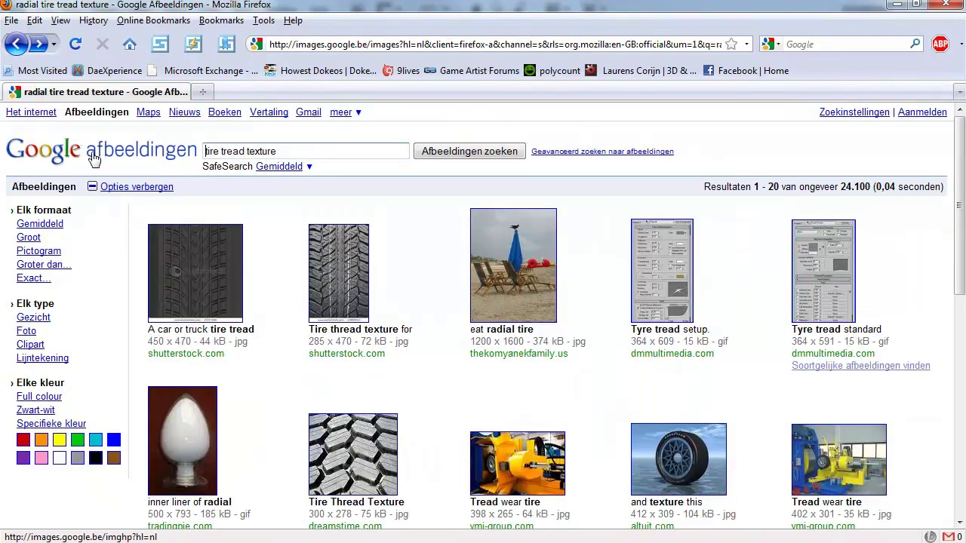
pyautogui.press('Return')
pyautogui.scroll(-7, 545, 368)
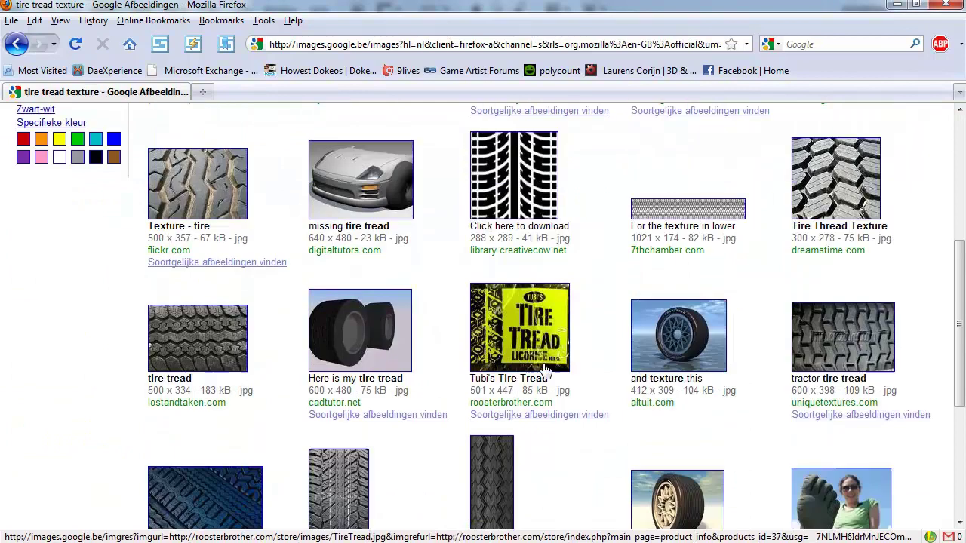
# - Open the 7thchamber.com tread strip result, view it at full size, and review the tutorial page it comes from
pyautogui.click(716, 211)
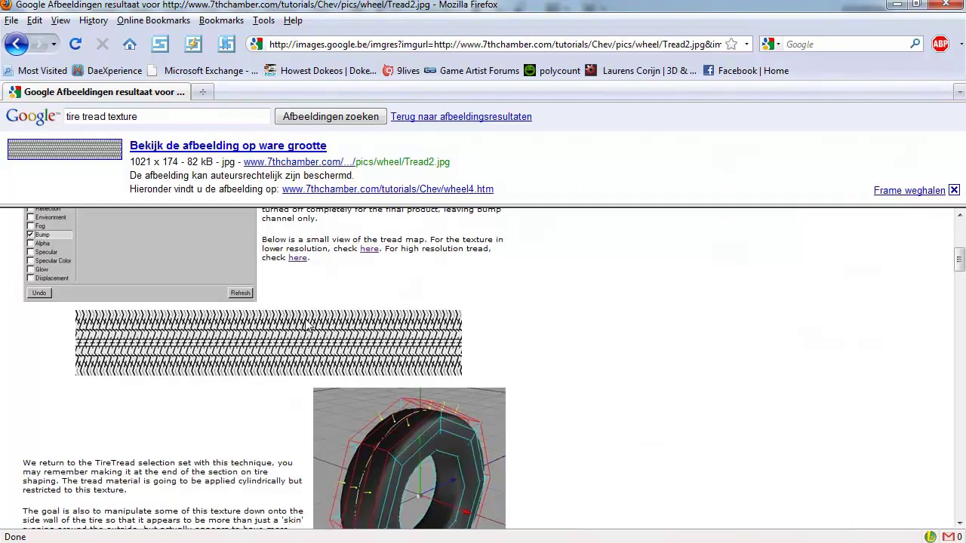
pyautogui.click(113, 157)
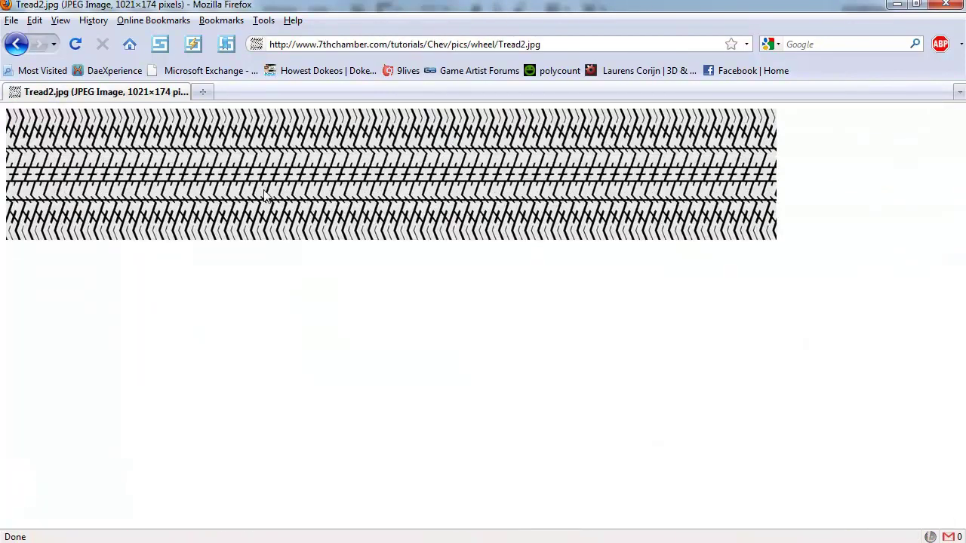
pyautogui.hotkey('alt', 'Left')
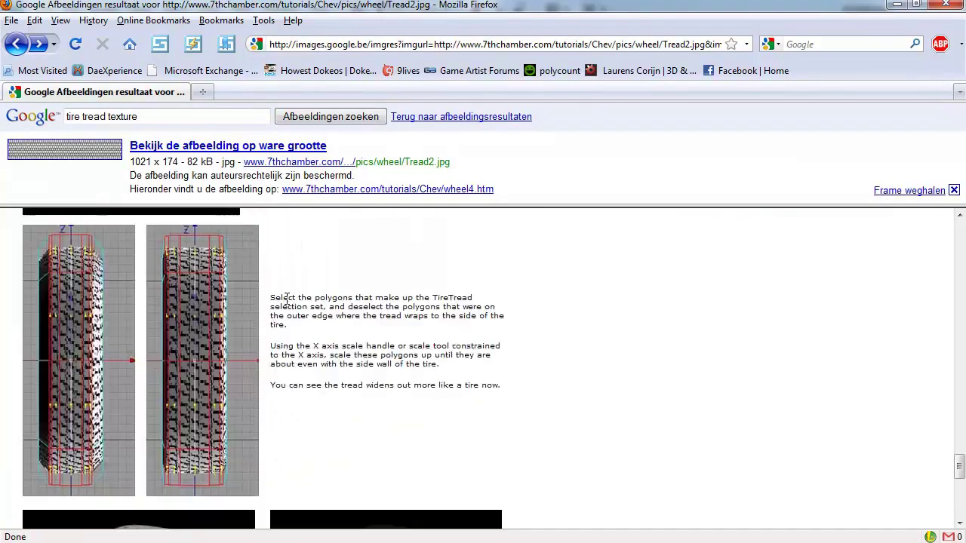
pyautogui.scroll(7, 285, 313)
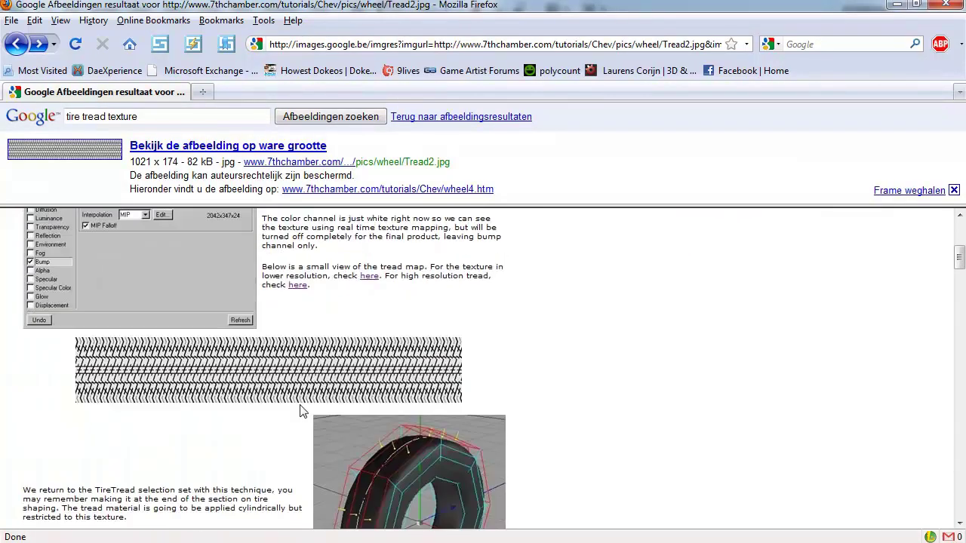
# - Copy the full-size Tread2.jpg image from the browser
pyautogui.click(111, 156)
pyautogui.rightClick(305, 163)
pyautogui.click(343, 175)
pyautogui.hotkey('alt', 'Tab')
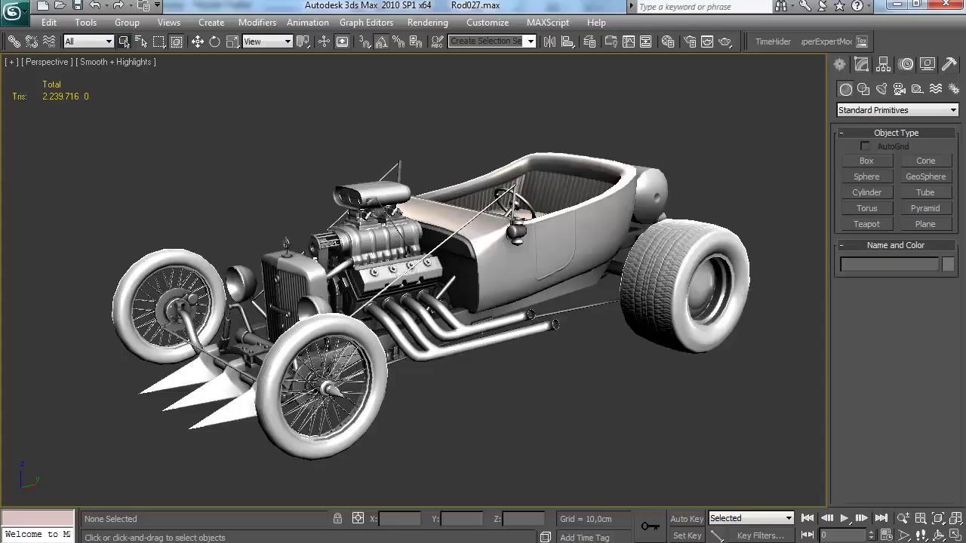
# - Paste the copied tread image into a new Photoshop document
pyautogui.hotkey('ctrl', 'n')
pyautogui.press('Return')
pyautogui.hotkey('ctrl', 'v')
pyautogui.hotkey('ctrl', '+')
pyautogui.hotkey('ctrl', '+')
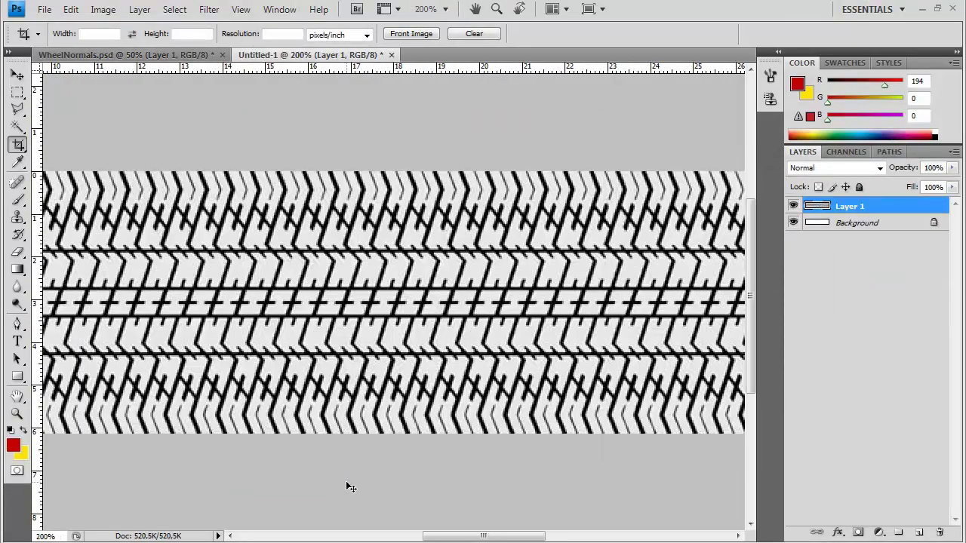
# - Apply a Brightness/Contrast adjustment to the pasted tread with contrast set to 45
pyautogui.click(102, 9)
pyautogui.moveTo(196, 47)
pyautogui.click(498, 43)
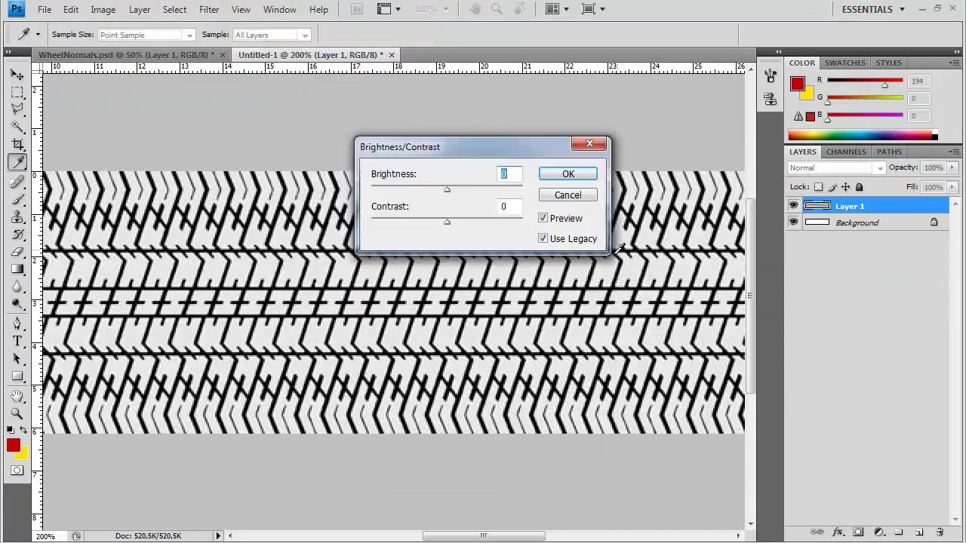
pyautogui.moveTo(446, 222); pyautogui.dragTo(479, 224)
pyautogui.click(505, 206)
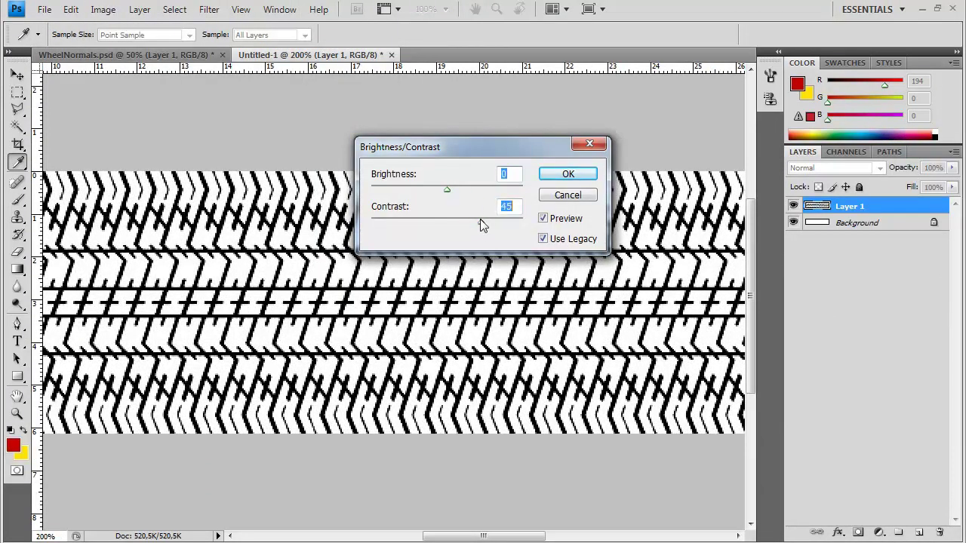
pyautogui.click(567, 175)
# - Copy a full-height middle section of the tread strip into WheelNormals.psd and discard the temporary document without saving
pyautogui.press('c')
pyautogui.hotkey('ctrl', '-')
pyautogui.hotkey('ctrl', '-')
pyautogui.hotkey('ctrl', '+')
pyautogui.hotkey('ctrl', '+')
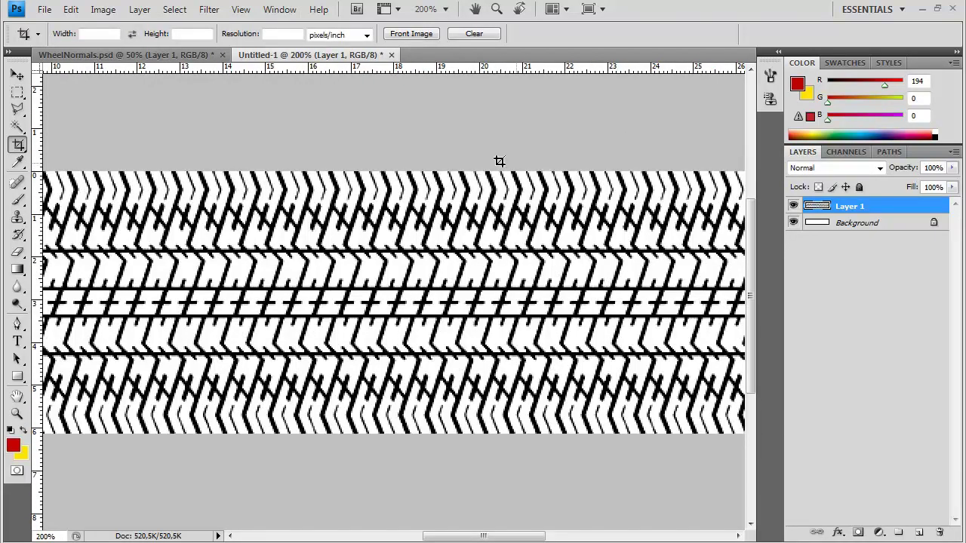
pyautogui.hotkey('ctrl', '-')
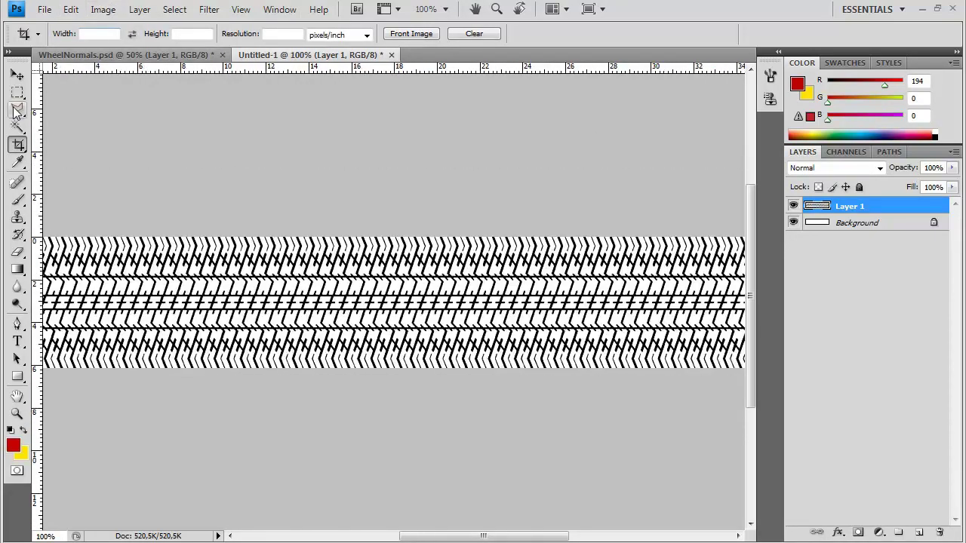
pyautogui.click(17, 91)
pyautogui.hotkey('ctrl', 'w')
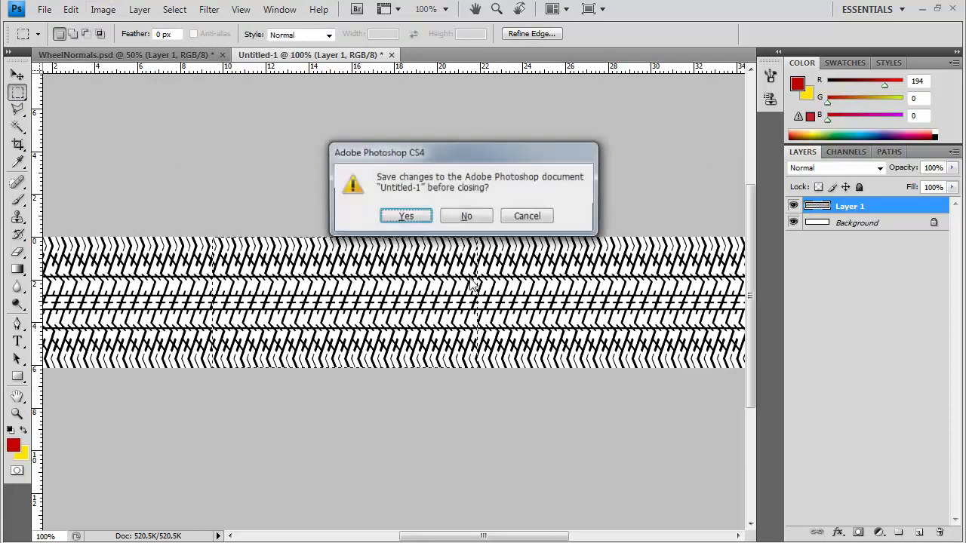
pyautogui.click(459, 211)
pyautogui.hotkey('ctrl', 'v')
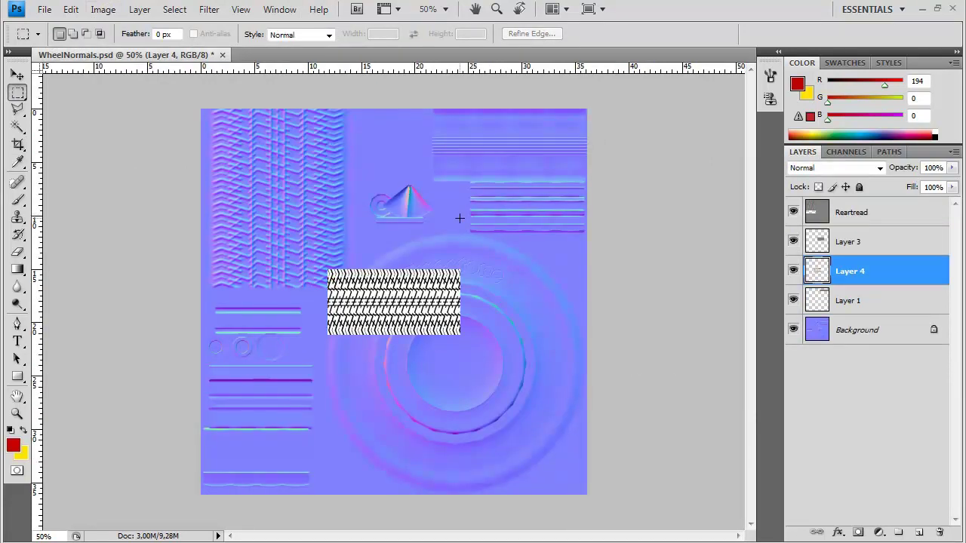
# - Free-transform the tread layer over the existing rear tread: rotate it -90°, scale it to 194.6% by 198.9%, and commit
pyautogui.hotkey('ctrl', 't')
pyautogui.moveTo(395, 393); pyautogui.dragTo(390, 369)
pyautogui.hotkey('ctrl', '+')
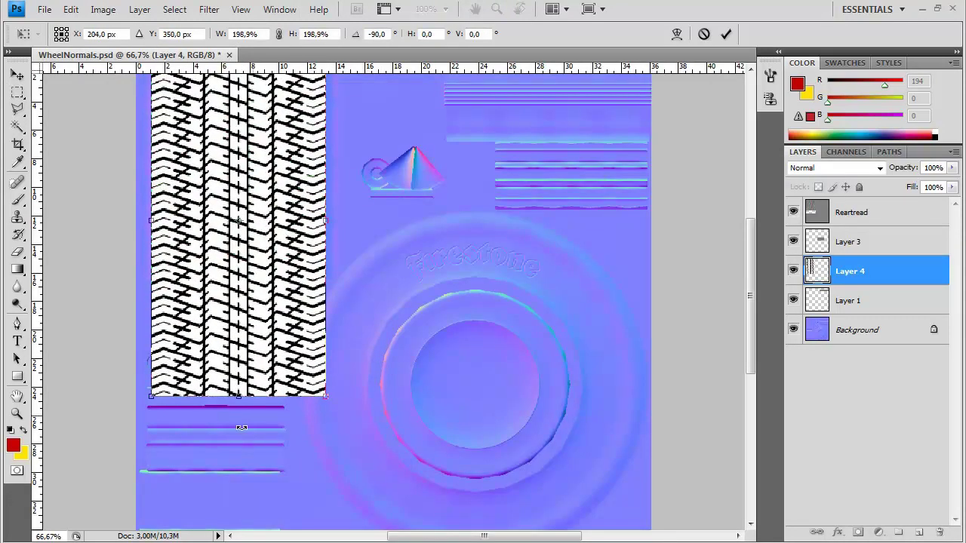
pyautogui.moveTo(239, 396); pyautogui.dragTo(239, 390)
pyautogui.moveTo(485, 108); pyautogui.dragTo(531, 200)
pyautogui.press('Right')
pyautogui.press('Right')
pyautogui.press('Right')
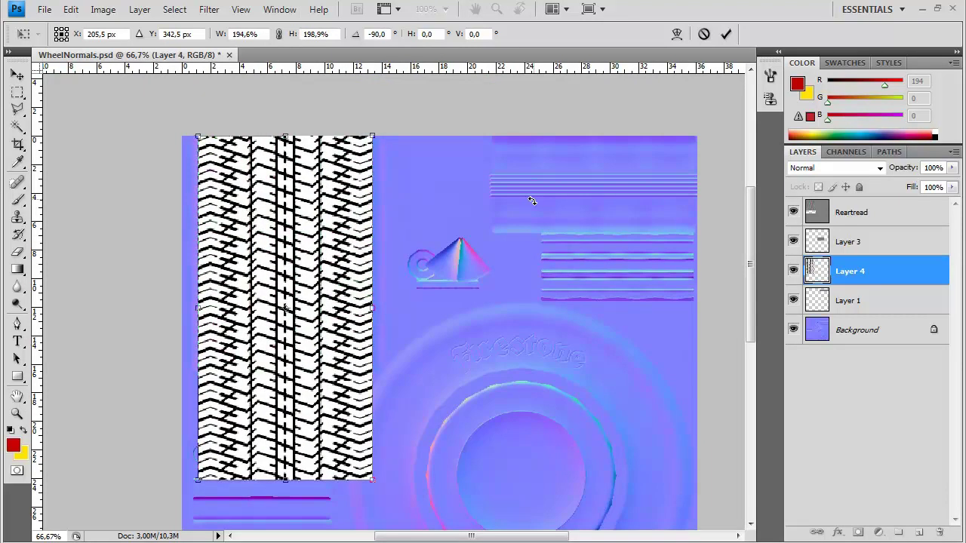
pyautogui.press('Return')
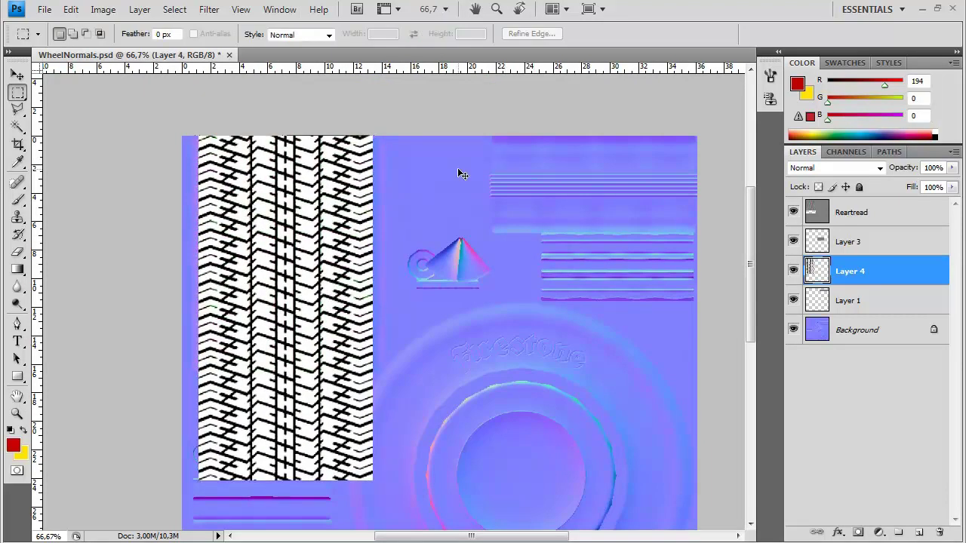
# - Sharpen the tread layer with Unsharp Mask at amount 83%, radius 1.1 pixels and threshold 0
pyautogui.click(209, 9)
pyautogui.moveTo(249, 219)
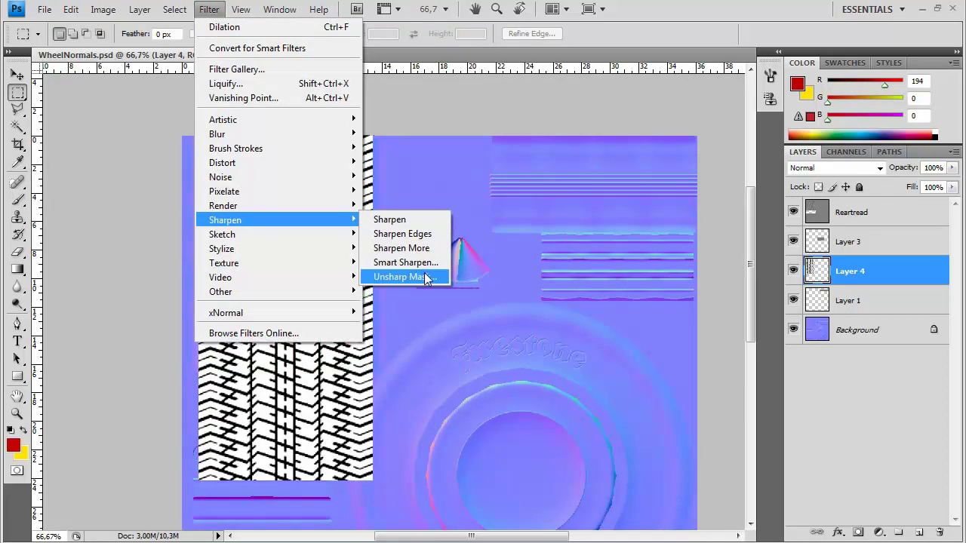
pyautogui.click(426, 278)
pyautogui.moveTo(792, 158); pyautogui.dragTo(509, 105)
pyautogui.moveTo(467, 365)
pyautogui.mouseDown()
pyautogui.moveTo(526, 367)
pyautogui.moveTo(457, 365)
pyautogui.moveTo(467, 366)
pyautogui.mouseUp()
pyautogui.moveTo(547, 328); pyautogui.dragTo(553, 333)
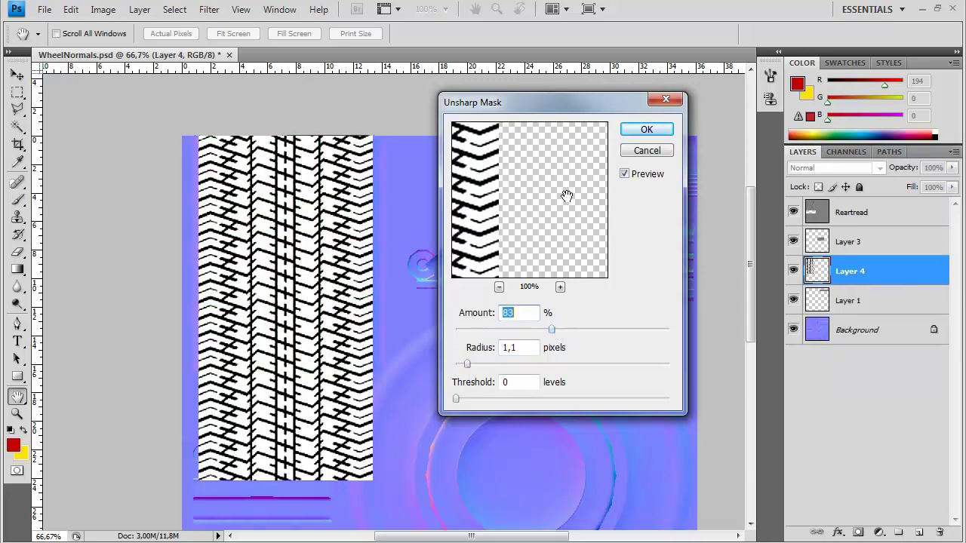
pyautogui.click(643, 128)
# - Create a new layer above the tread and set up a hard 5 px brush with black as the foreground colour
pyautogui.hotkey('ctrl', '+')
pyautogui.moveTo(334, 194); pyautogui.dragTo(417, 219)
pyautogui.hotkey('ctrl', '-')
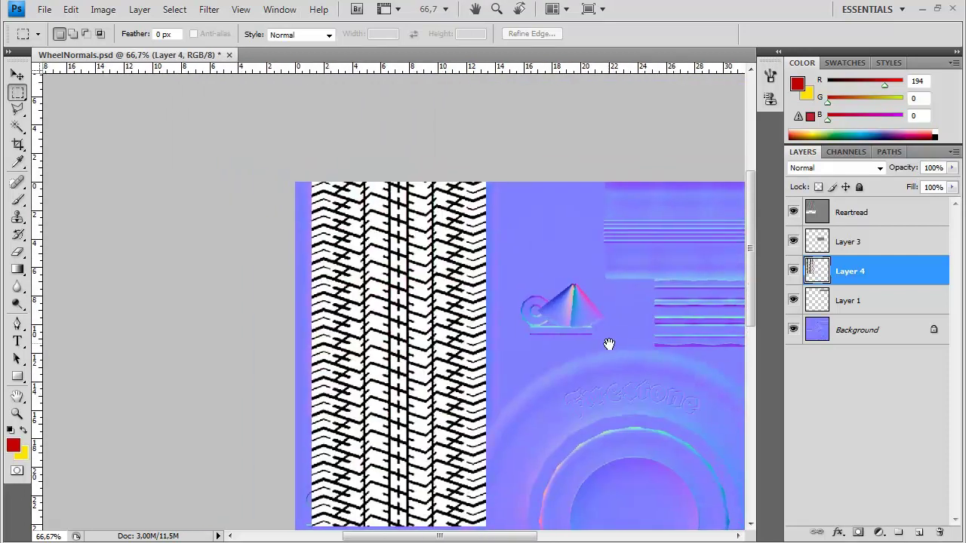
pyautogui.hotkey('ctrl', '+')
pyautogui.hotkey('ctrl', '+')
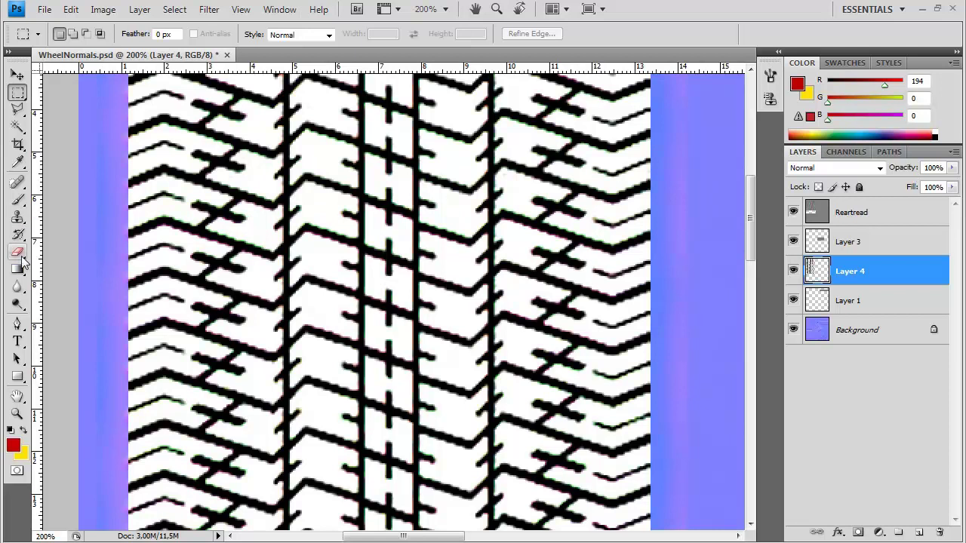
pyautogui.click(17, 199)
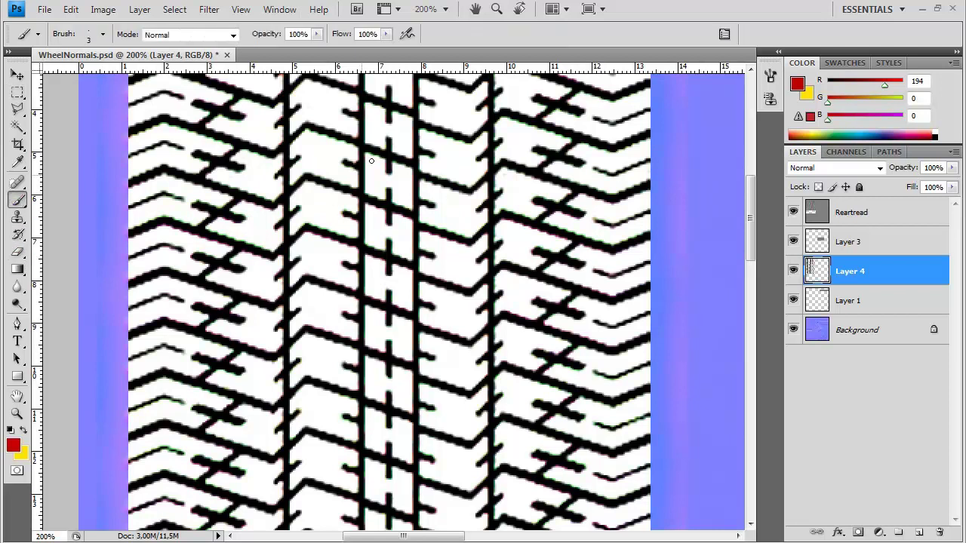
pyautogui.hotkey('ctrl', 'shift', 'n')
pyautogui.press('Return')
pyautogui.click(102, 34)
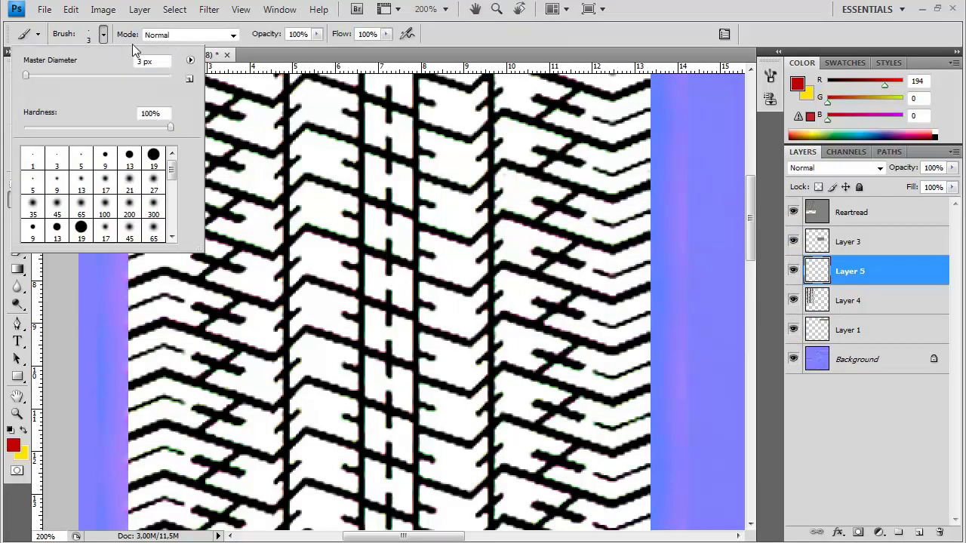
pyautogui.click(81, 158)
pyautogui.press('Return')
pyautogui.press('d')
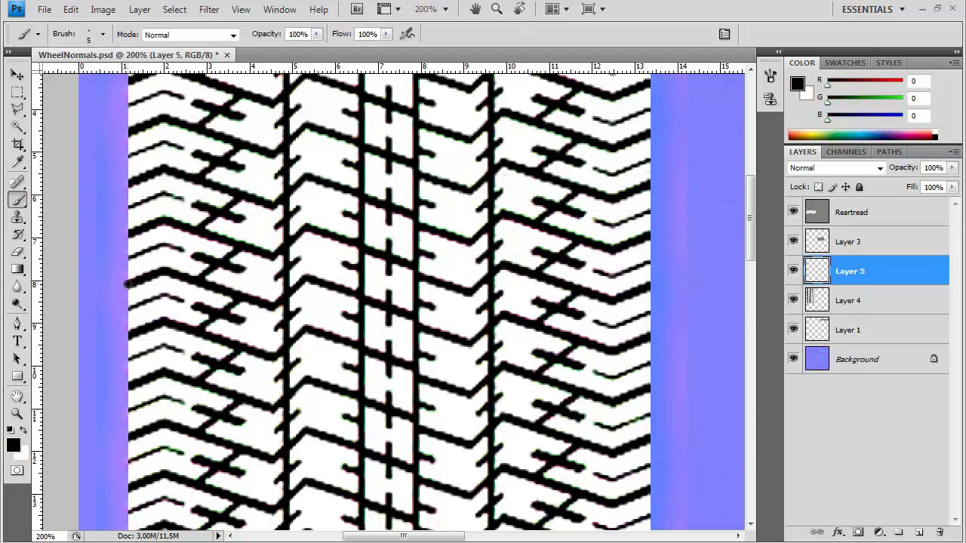
# - Trace the first shoulder's zigzag groove with straight 5 px brush strokes, and reduce the brush to 3 px for the central groove
pyautogui.keyDown('shift'); pyautogui.click(164, 270); pyautogui.keyUp('shift')
pyautogui.keyDown('shift'); pyautogui.click(271, 307); pyautogui.keyUp('shift')
pyautogui.rightClick(272, 307)
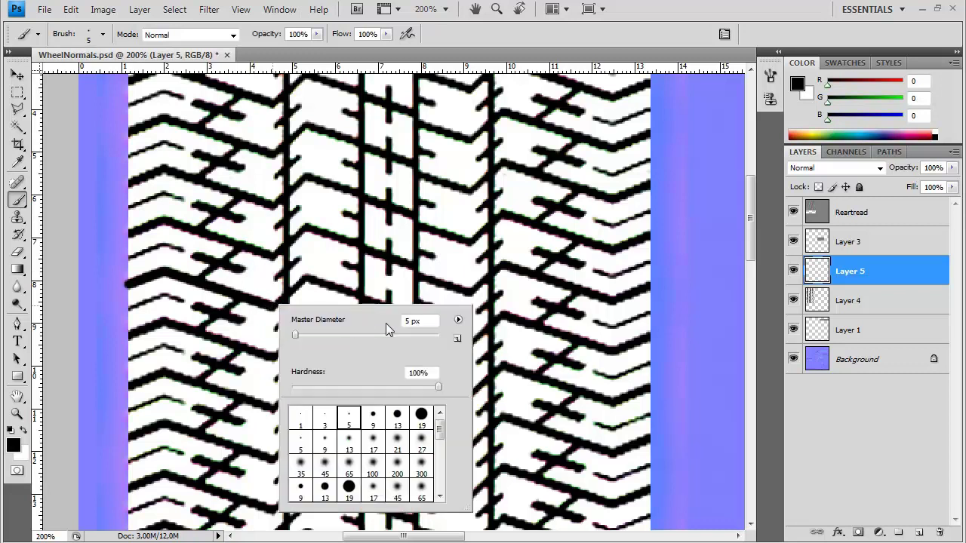
pyautogui.write('3')
pyautogui.press('Return')
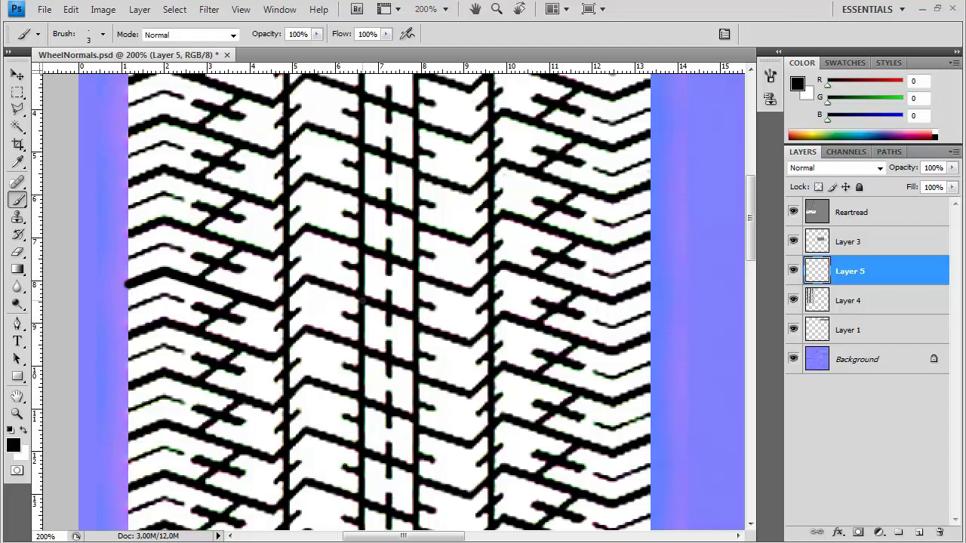
# - Lower the opacity of the tread reference on Layer 4 to 38%
pyautogui.click(867, 306)
pyautogui.click(952, 167)
pyautogui.moveTo(944, 182); pyautogui.dragTo(904, 181)
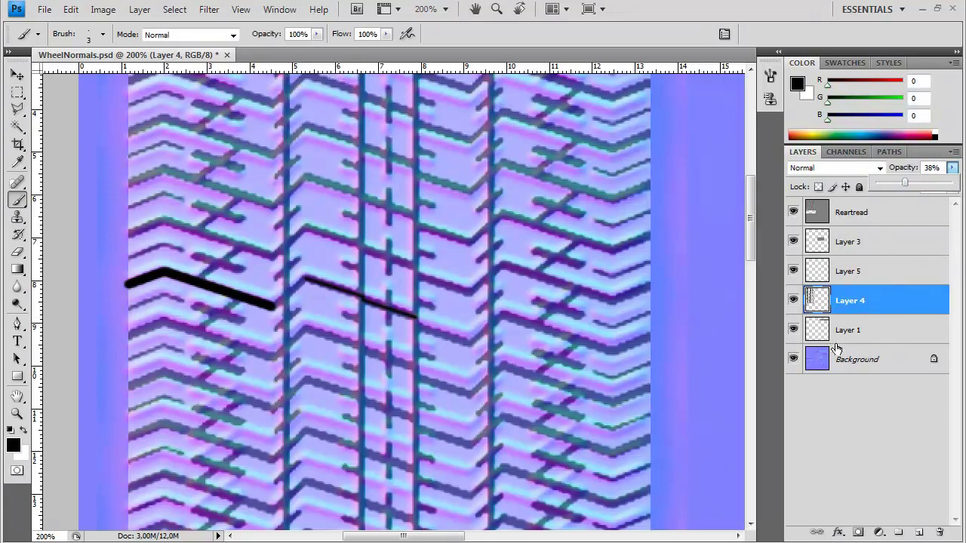
# - On Layer 5, trace the zigzag groove across the central ribs with straight strokes of a 4 px brush
pyautogui.click(850, 281)
pyautogui.click(103, 34)
pyautogui.moveTo(140, 61); pyautogui.dragTo(87, 65)
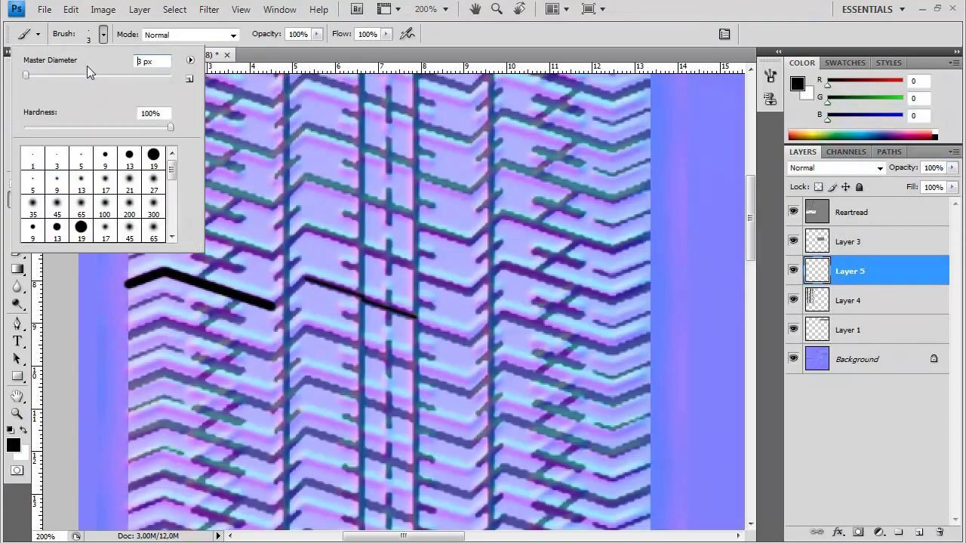
pyautogui.write('4')
pyautogui.press('Return')
pyautogui.click(767, 73)
pyautogui.click(489, 129)
pyautogui.click(770, 76)
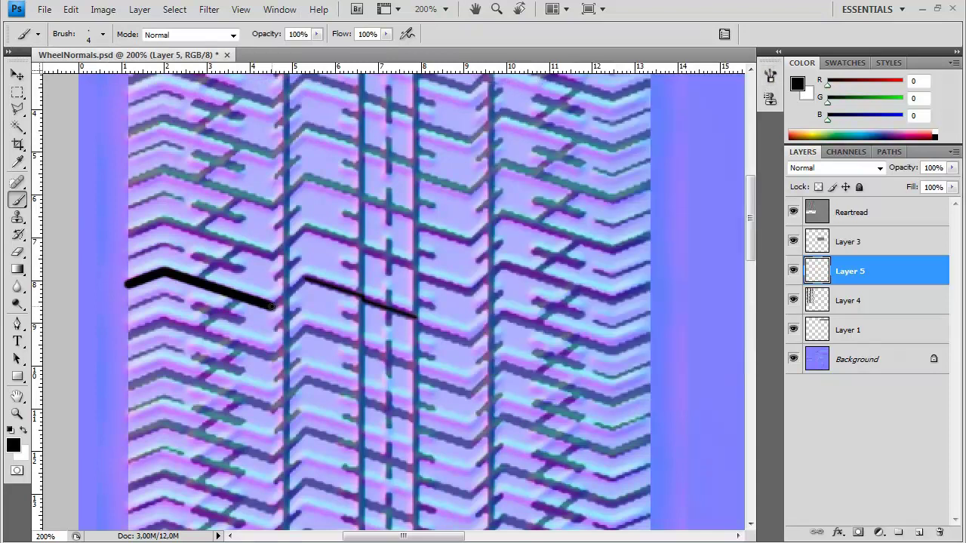
pyautogui.keyDown('shift'); pyautogui.click(303, 278); pyautogui.keyUp('shift')
pyautogui.keyDown('shift'); pyautogui.click(362, 296); pyautogui.keyUp('shift')
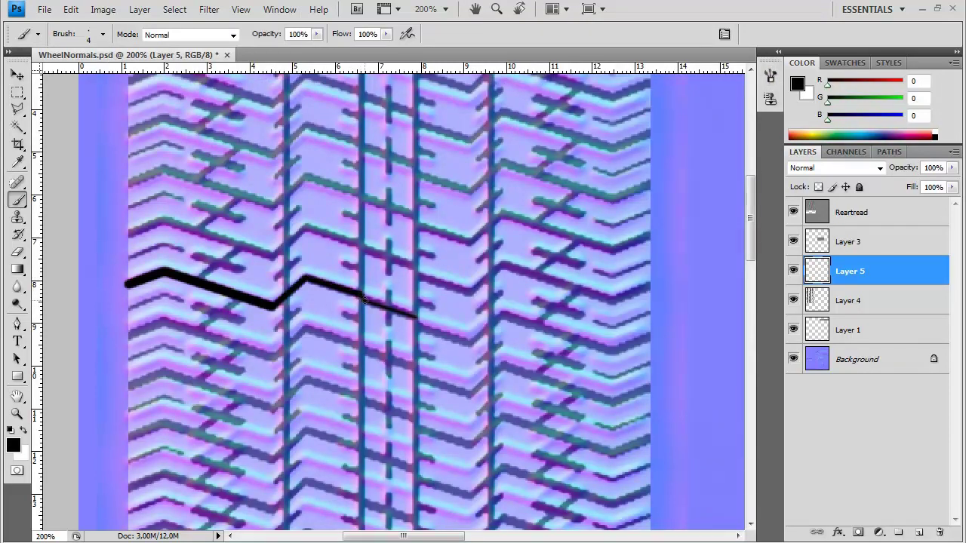
pyautogui.keyDown('shift'); pyautogui.click(417, 318); pyautogui.keyUp('shift')
pyautogui.keyDown('shift'); pyautogui.click(468, 344); pyautogui.keyUp('shift')
pyautogui.keyDown('shift'); pyautogui.click(501, 315); pyautogui.keyUp('shift')
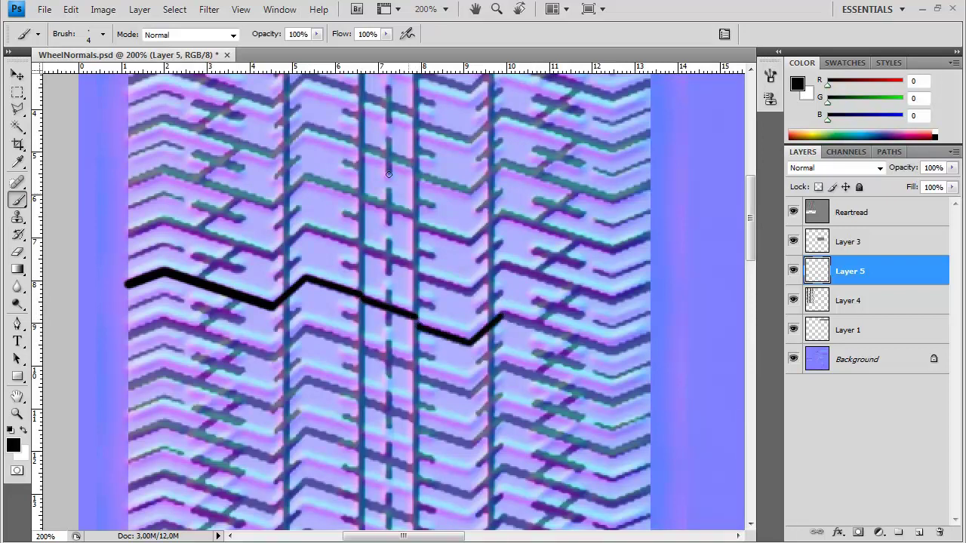
# - Extend the zigzag groove across the opposite shoulder to the tread's edge with a 5 px brush
pyautogui.click(102, 35)
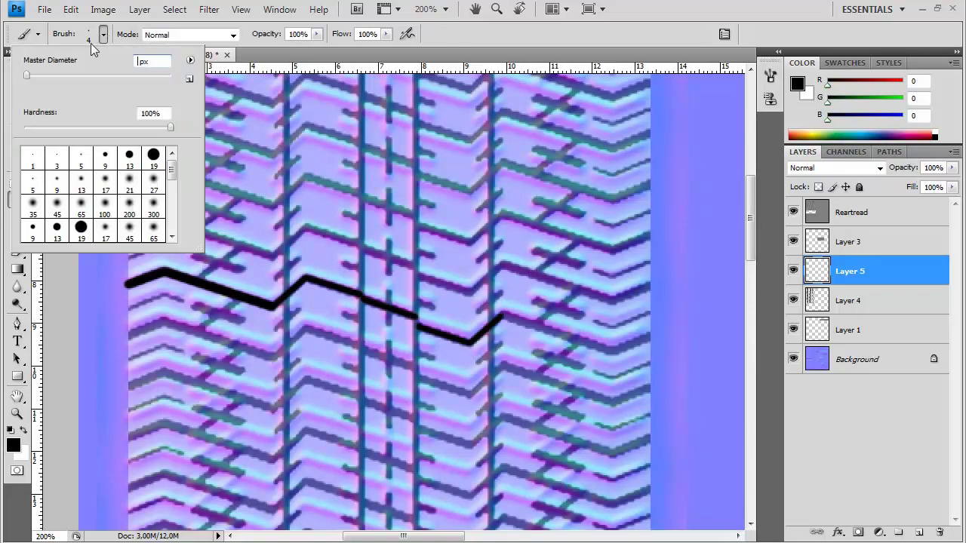
pyautogui.click(507, 258)
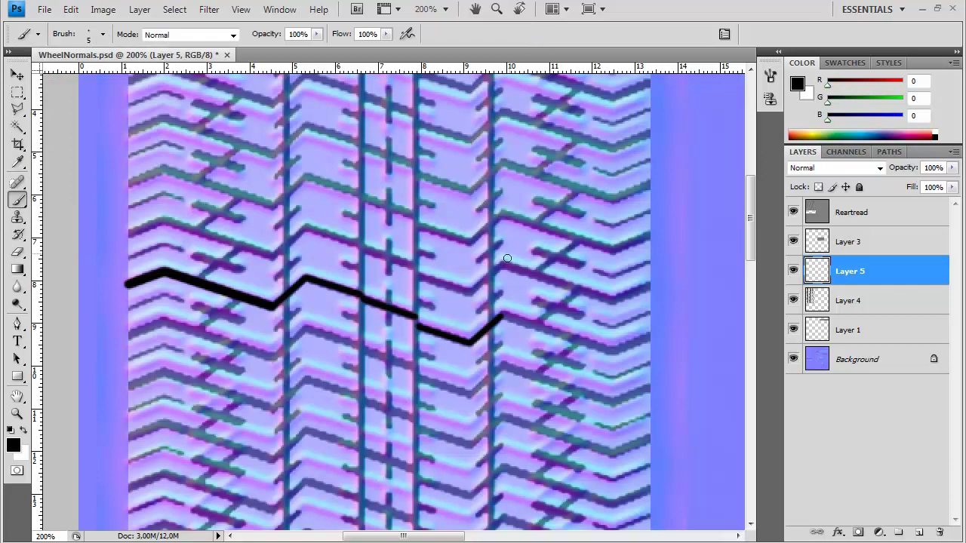
pyautogui.keyDown('shift'); pyautogui.click(612, 351); pyautogui.keyUp('shift')
pyautogui.keyDown('shift'); pyautogui.click(650, 338); pyautogui.keyUp('shift')
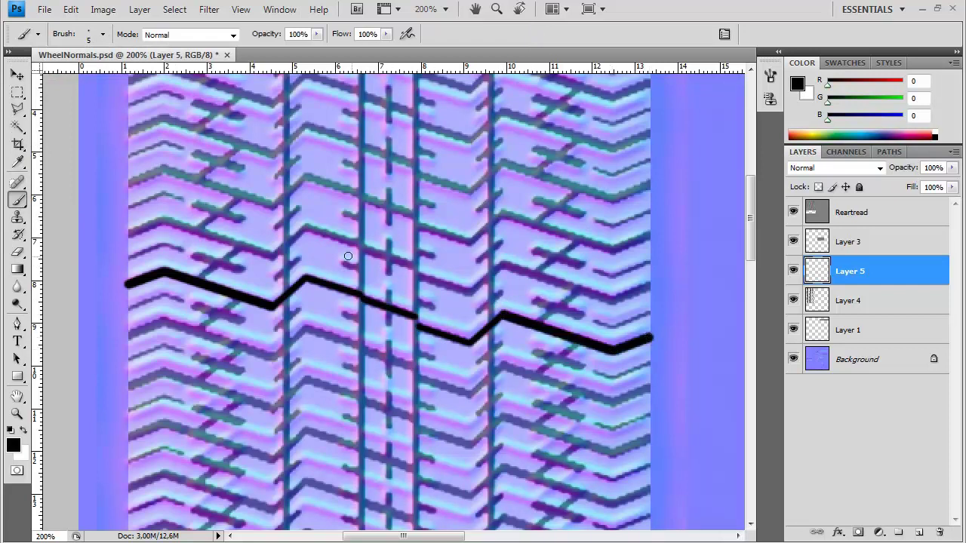
# - Trace a section of each of the four vertical tread grooves with a 4 px brush
pyautogui.click(103, 34)
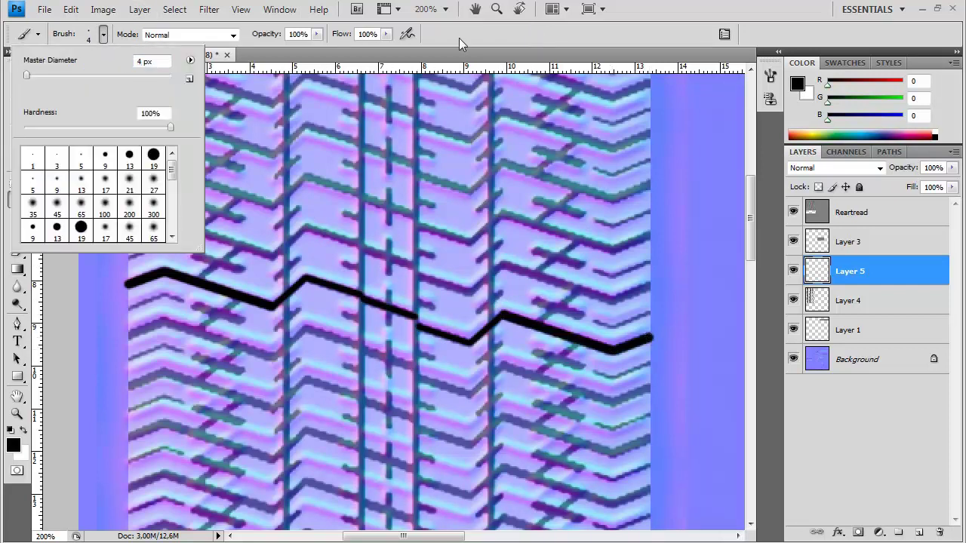
pyautogui.click(124, 32)
pyautogui.moveTo(286, 248); pyautogui.dragTo(286, 361)
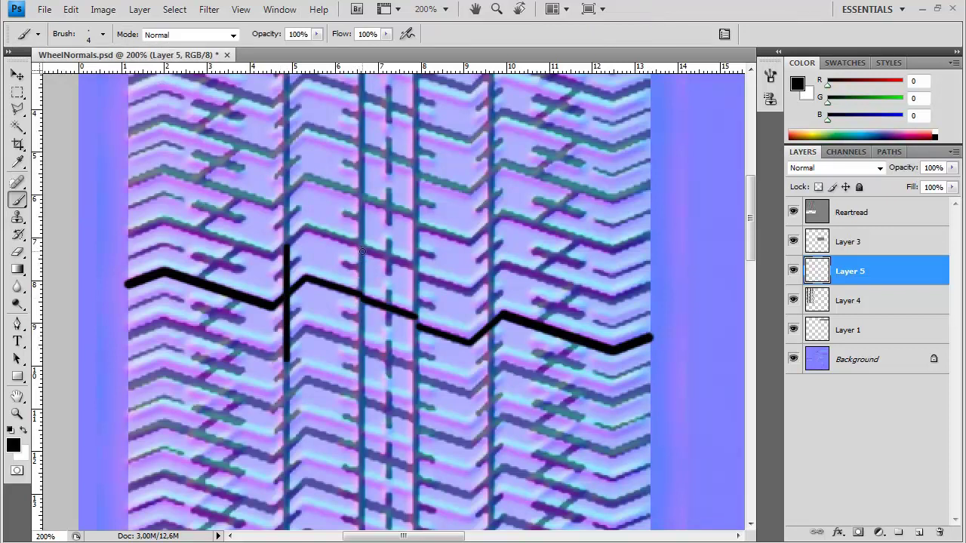
pyautogui.moveTo(362, 251); pyautogui.dragTo(363, 372)
pyautogui.moveTo(416, 251); pyautogui.dragTo(416, 373)
pyautogui.moveTo(491, 251); pyautogui.dragTo(491, 370)
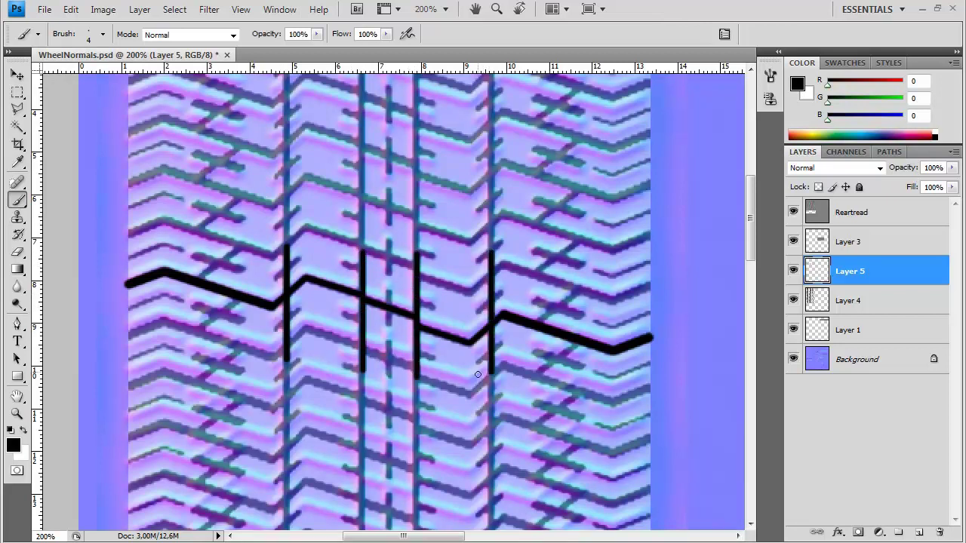
# - Trace the short vertical centre dash, the stubs beside the two inner grooves and the diagonal tick across the first vertical groove
pyautogui.keyDown('shift'); pyautogui.click(388, 293); pyautogui.keyUp('shift')
pyautogui.hotkey('ctrl', 'z')
pyautogui.moveTo(389, 291); pyautogui.dragTo(386, 320)
pyautogui.moveTo(355, 266); pyautogui.dragTo(361, 268)
pyautogui.hotkey('ctrl', 'z')
pyautogui.keyDown('shift'); pyautogui.click(361, 268); pyautogui.keyUp('shift')
pyautogui.keyDown('shift'); pyautogui.click(433, 307); pyautogui.keyUp('shift')
pyautogui.click(277, 279)
pyautogui.keyDown('shift'); pyautogui.click(299, 259); pyautogui.keyUp('shift')
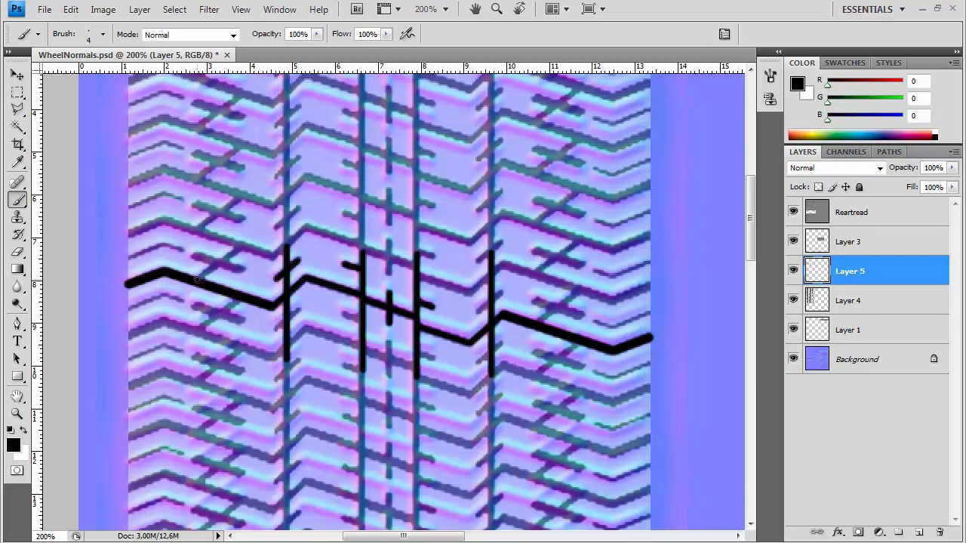
# - Trace the cross-shaped sipe on the first shoulder, with a 4 px diagonal and a 5 px crossbar
pyautogui.keyDown('shift'); pyautogui.click(240, 247); pyautogui.keyUp('shift')
pyautogui.click(103, 35)
pyautogui.moveTo(143, 64); pyautogui.dragTo(135, 21)
pyautogui.write('5')
pyautogui.press('Return')
pyautogui.keyDown('shift'); pyautogui.click(239, 269); pyautogui.keyUp('shift')
# - Trace the thin angled grooves at both outer edges of the tread with a 3 px brush
pyautogui.click(103, 35)
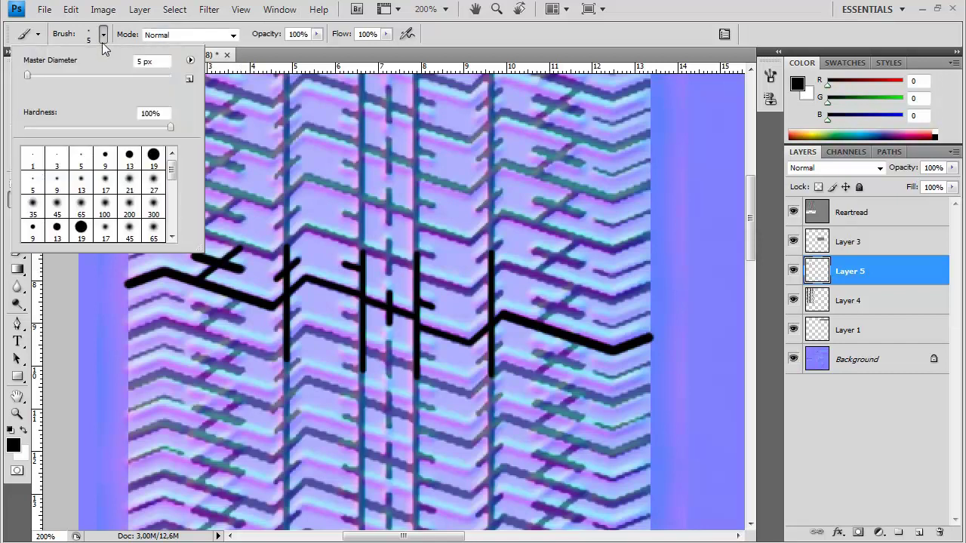
pyautogui.click(590, 10)
pyautogui.click(129, 258)
pyautogui.keyDown('shift'); pyautogui.click(163, 244); pyautogui.keyUp('shift')
pyautogui.keyDown('shift'); pyautogui.click(182, 250); pyautogui.keyUp('shift')
pyautogui.moveTo(595, 322); pyautogui.dragTo(648, 312)
# - Trace the cross-shaped sipe on the opposite shoulder, with a 4 px diagonal and a 5 px crossbar
pyautogui.click(103, 34)
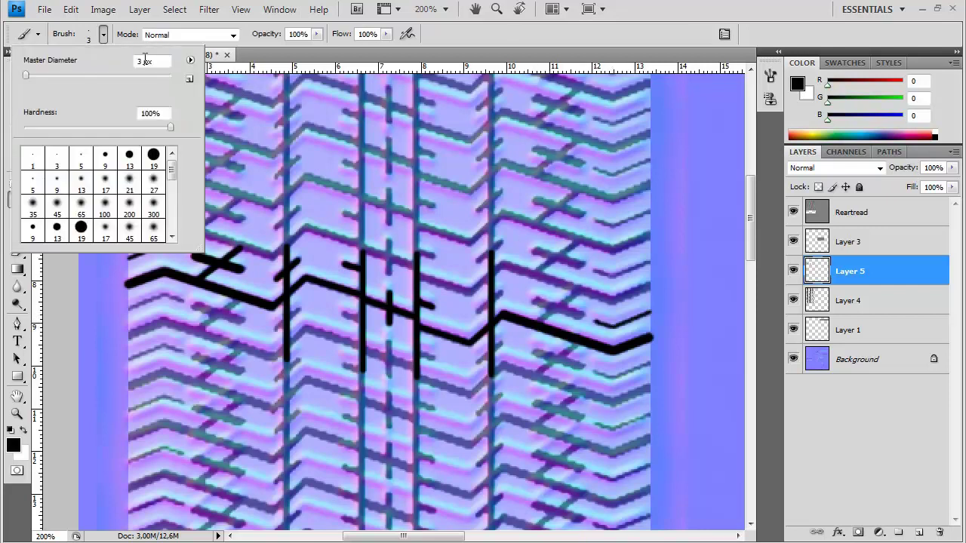
pyautogui.press('Up')
pyautogui.click(565, 25)
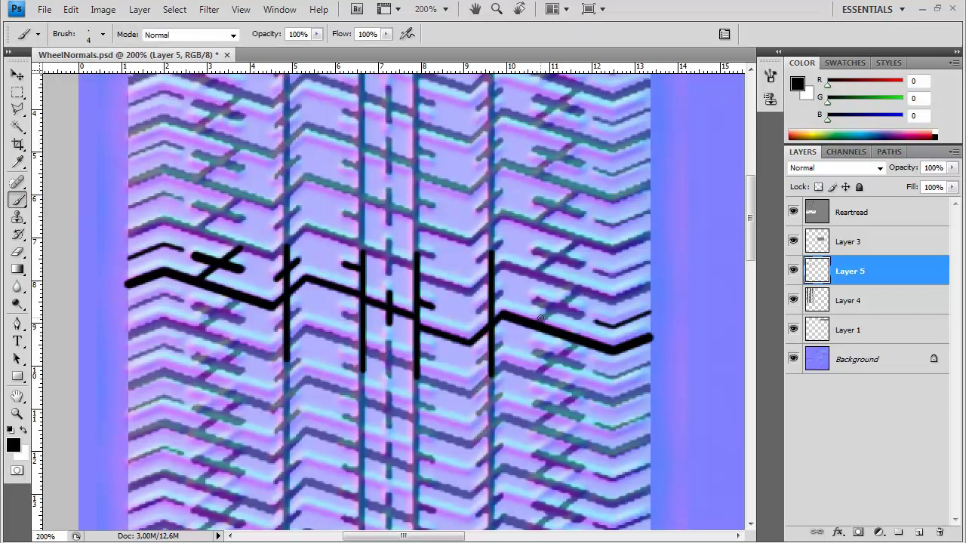
pyautogui.moveTo(577, 291); pyautogui.dragTo(537, 323)
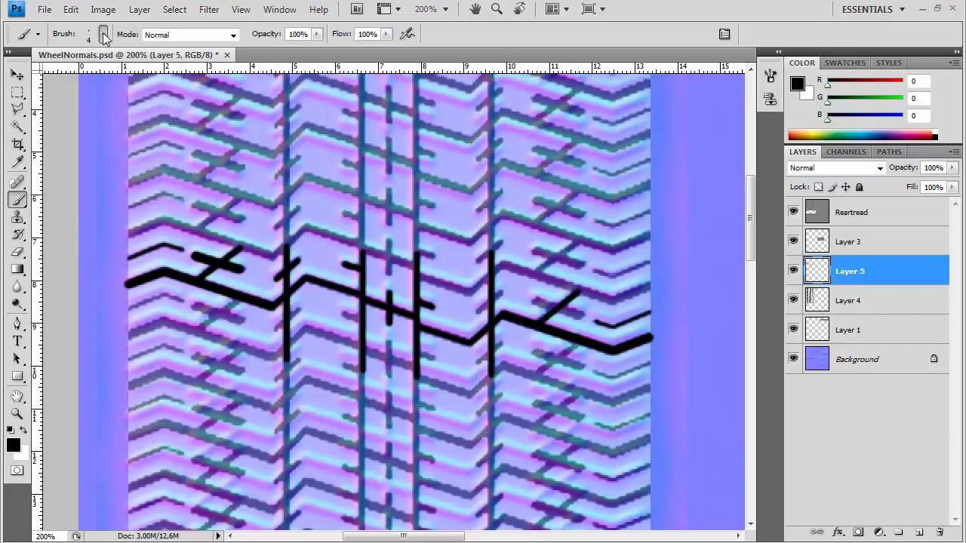
pyautogui.click(103, 34)
pyautogui.write('5')
pyautogui.press('Return')
pyautogui.click(535, 301)
pyautogui.keyDown('shift'); pyautogui.click(578, 314); pyautogui.keyUp('shift')
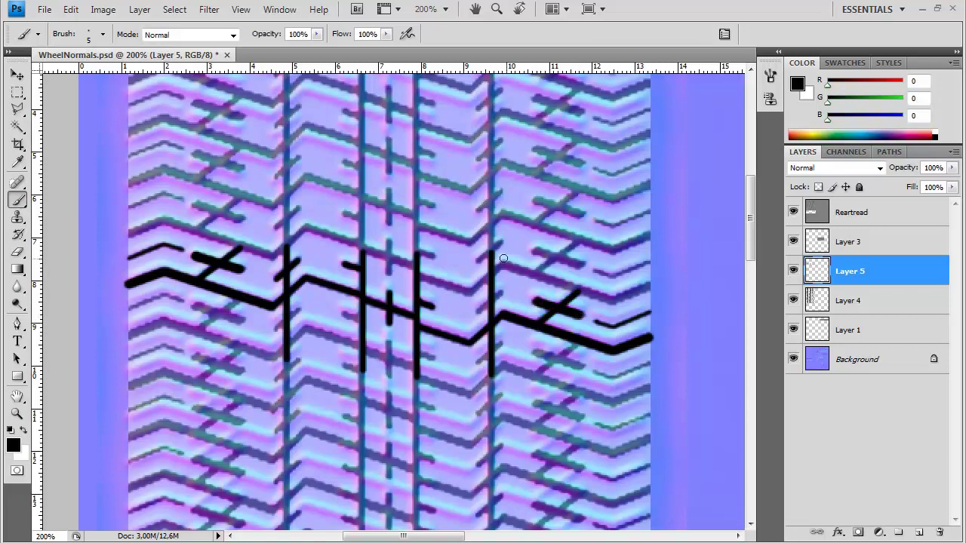
# - Trace the short diagonal tick across the fourth vertical groove with a 4 px brush
pyautogui.click(102, 34)
pyautogui.write('4')
pyautogui.press('Return')
pyautogui.keyDown('shift'); pyautogui.click(499, 295); pyautogui.keyUp('shift')
# - Duplicate the traced row and nudge the copies upward over the reference rows until four matching rows are stacked
pyautogui.hotkey('ctrl', 'j')
pyautogui.press('v')
pyautogui.hotkey('shift', 'Up')
pyautogui.hotkey('shift', 'Up')
pyautogui.hotkey('shift', 'Up')
pyautogui.press('Up')
pyautogui.press('Up')
pyautogui.hotkey('shift', 'Up')
pyautogui.hotkey('shift', 'Up')
pyautogui.hotkey('shift', 'Up')
pyautogui.hotkey('shift', 'Up')
pyautogui.hotkey('shift', 'Up')
pyautogui.hotkey('shift', 'Up')
pyautogui.hotkey('shift', 'Up')
pyautogui.hotkey('shift', 'Up')
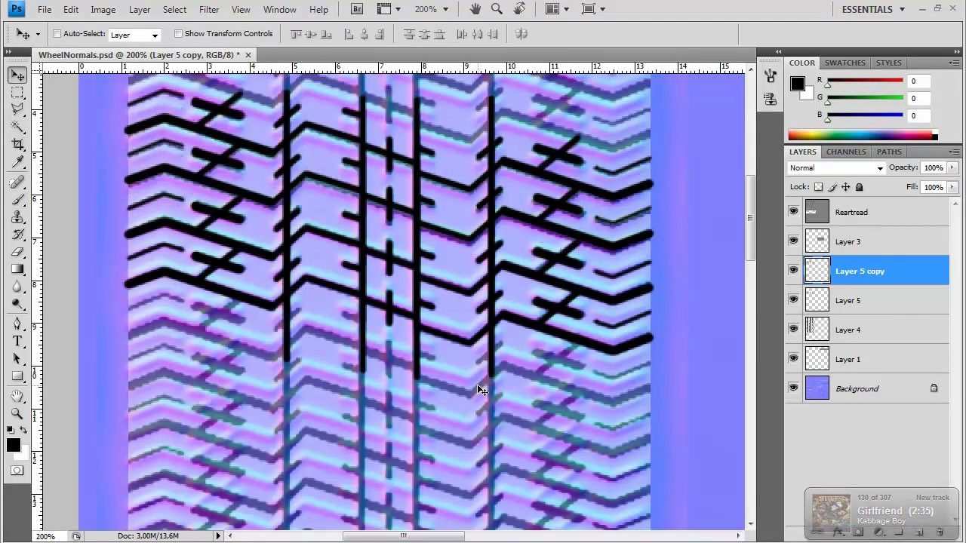
# - Merge the stacked rows, duplicate the block, align the copy directly below to continue the pattern, and merge it into Layer 5
pyautogui.hotkey('ctrl', 'e')
pyautogui.hotkey('ctrl', 'j')
pyautogui.hotkey('shift', 'Down')
pyautogui.hotkey('shift', 'Down')
pyautogui.hotkey('shift', 'Down')
pyautogui.hotkey('shift', 'Down')
pyautogui.hotkey('shift', 'Down')
pyautogui.hotkey('shift', 'Down')
pyautogui.hotkey('shift', 'Down')
pyautogui.hotkey('shift', 'Down')
pyautogui.hotkey('shift', 'Down')
pyautogui.hotkey('shift', 'Down')
pyautogui.hotkey('shift', 'Down')
pyautogui.hotkey('shift', 'Down')
pyautogui.hotkey('shift', 'Down')
pyautogui.hotkey('shift', 'Down')
pyautogui.press('Up')
pyautogui.press('Up')
pyautogui.press('Up')
pyautogui.press('Up')
pyautogui.press('Up')
pyautogui.press('Up')
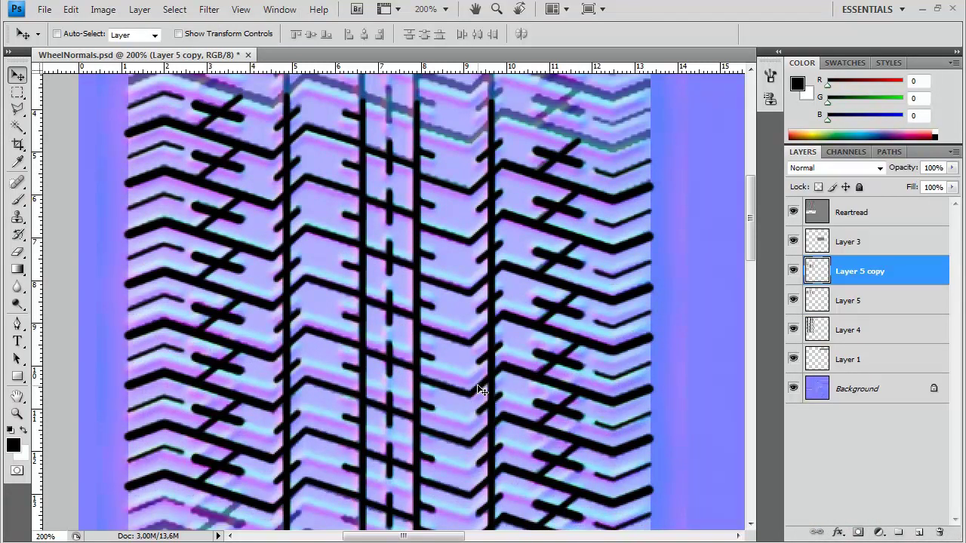
pyautogui.press('Delete')
# - Hide the tread reference on Layer 4 so only the traced rows show over the normal map
pyautogui.hotkey('ctrl', '-')
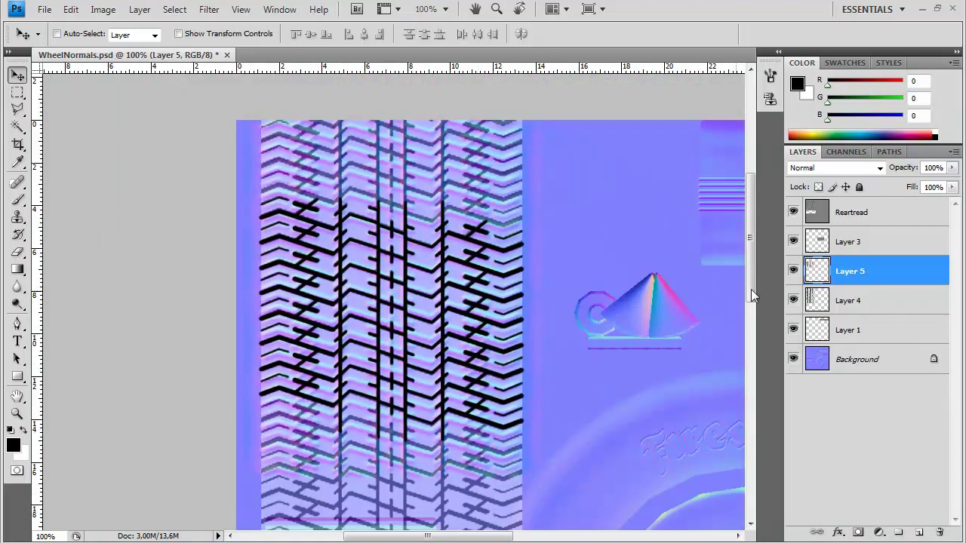
pyautogui.click(793, 300)
pyautogui.hotkey('ctrl', '+')
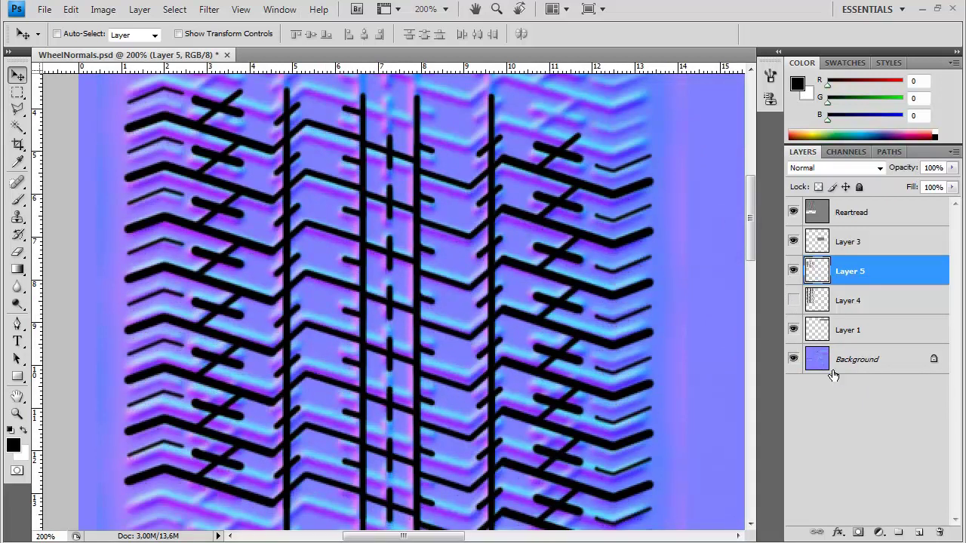
pyautogui.hotkey('ctrl', '-')
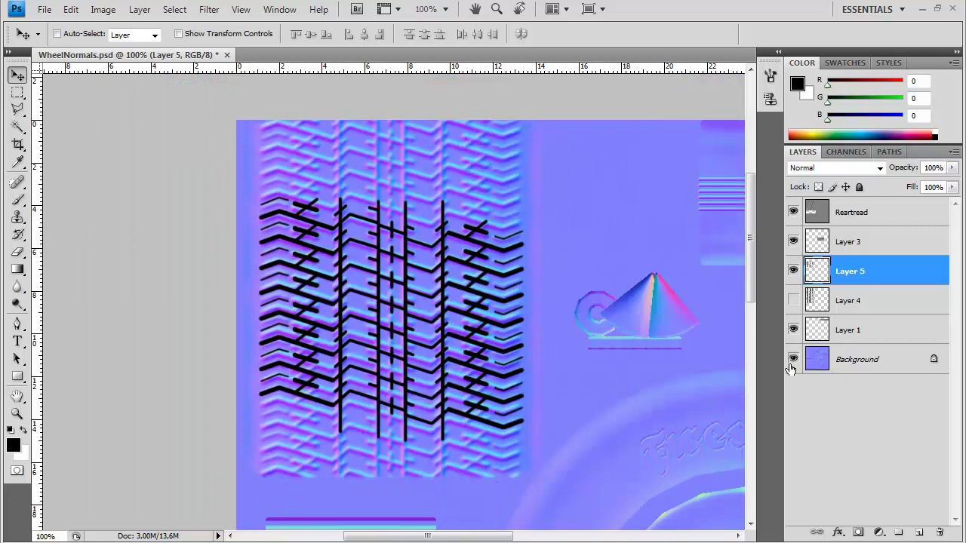
# - Place two horizontal guides around a repeating section of the traced tread, near 4 and 12 on the vertical ruler
pyautogui.moveTo(37, 268); pyautogui.dragTo(317, 287)
pyautogui.moveTo(317, 287); pyautogui.dragTo(33, 274)
pyautogui.moveTo(420, 69); pyautogui.dragTo(417, 212)
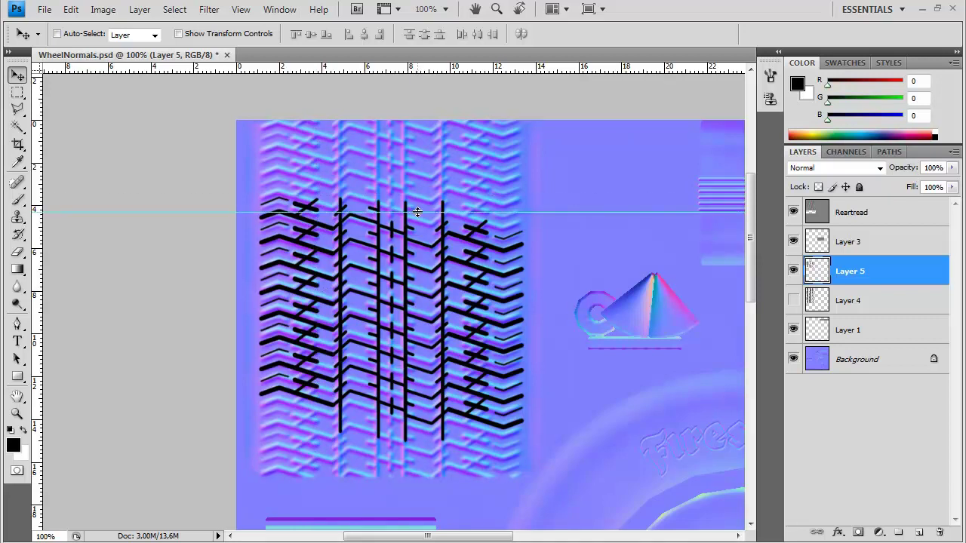
pyautogui.hotkey('ctrl', '+')
pyautogui.moveTo(401, 450); pyautogui.dragTo(373, 437)
pyautogui.moveTo(334, 68); pyautogui.dragTo(277, 471)
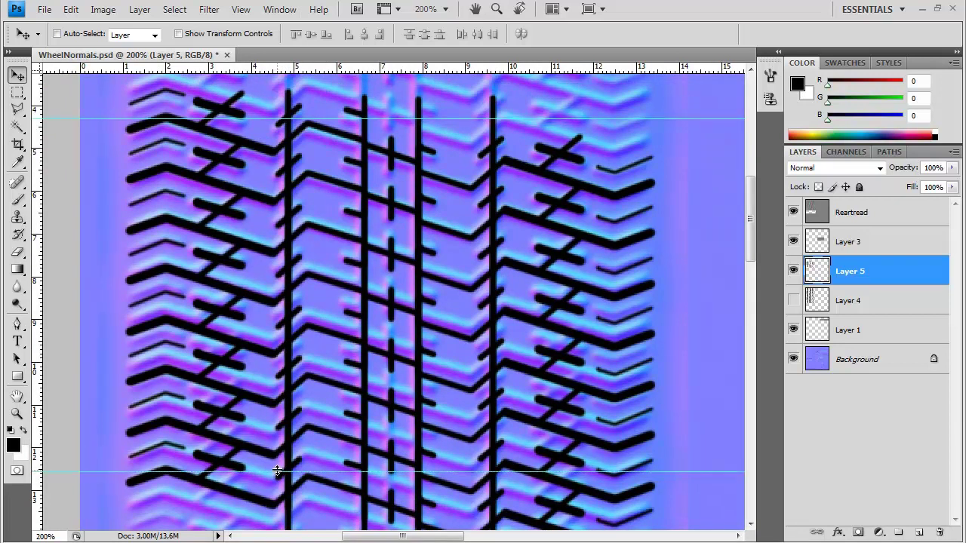
# - Select the tread section between the two guides, delete everything outside it on Layer 5, and deselect
pyautogui.press('m')
pyautogui.moveTo(196, 200); pyautogui.dragTo(654, 488)
pyautogui.hotkey('ctrl', 'shift', 'i')
pyautogui.press('Delete')
pyautogui.hotkey('ctrl', '-')
pyautogui.hotkey('ctrl', 'd')
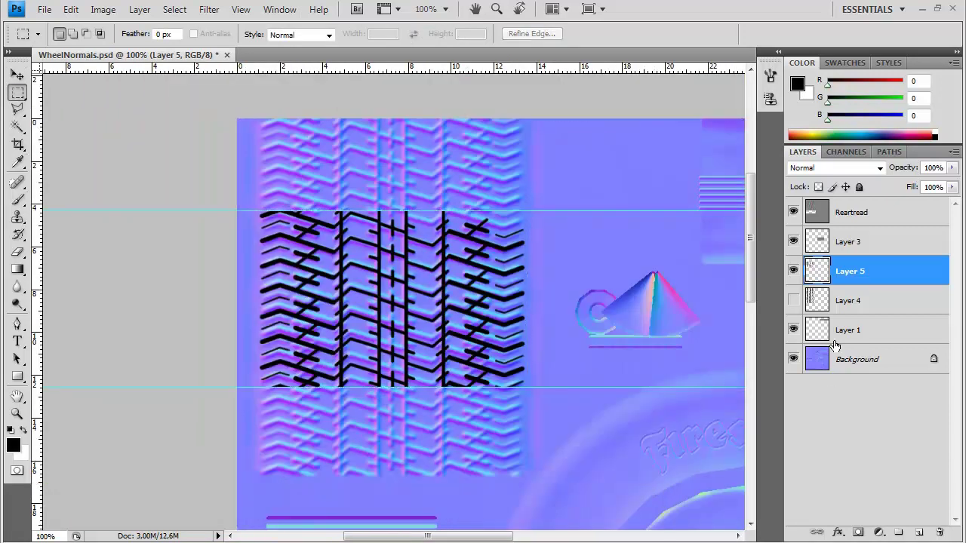
# - Clear the guides and move the trimmed tread block up to the canvas's upper edge
pyautogui.press('v')
pyautogui.click(241, 9)
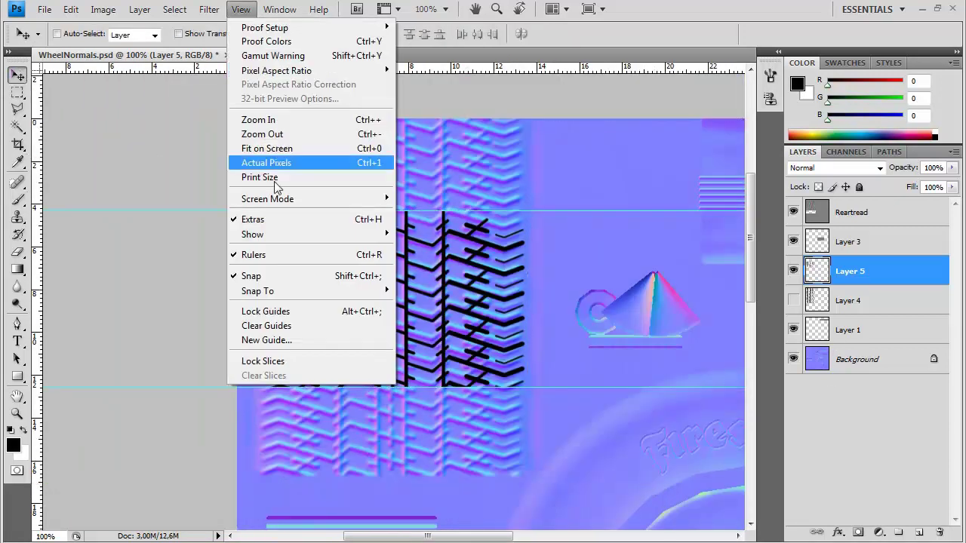
pyautogui.click(260, 326)
pyautogui.hotkey('shift', 'Up')
pyautogui.hotkey('shift', 'Up')
pyautogui.hotkey('shift', 'Up')
pyautogui.hotkey('shift', 'Up')
pyautogui.hotkey('shift', 'Up')
pyautogui.hotkey('shift', 'Up')
pyautogui.hotkey('shift', 'Up')
pyautogui.hotkey('shift', 'Up')
pyautogui.hotkey('shift', 'Up')
pyautogui.hotkey('shift', 'Up')
pyautogui.hotkey('shift', 'Up')
pyautogui.hotkey('shift', 'Up')
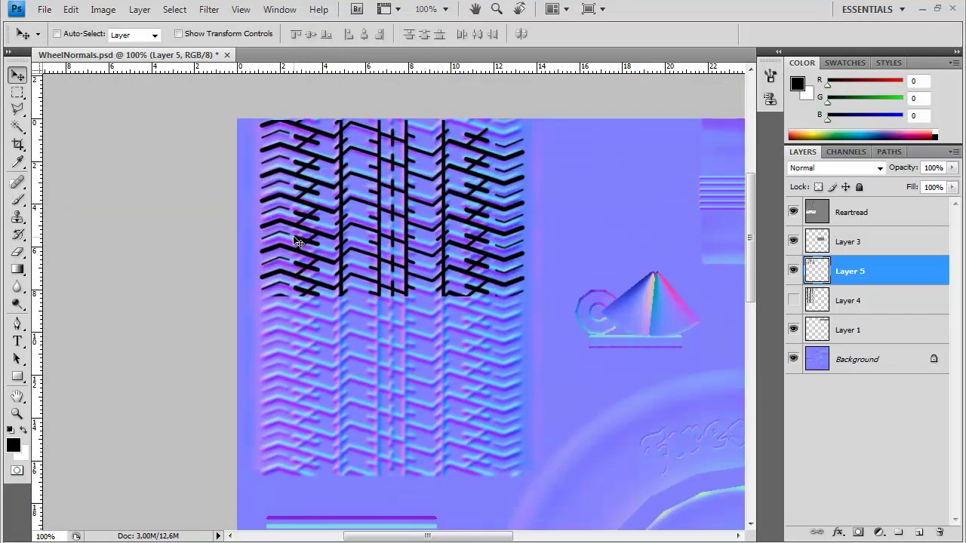
pyautogui.hotkey('shift', 'Up')
pyautogui.hotkey('shift', 'Up')
# - Duplicate the tread block on Layer 5 and move the copy straight down to directly below the original
pyautogui.hotkey('ctrl', 'j')
pyautogui.hotkey('shift', 'Down')
pyautogui.hotkey('shift', 'Down')
pyautogui.hotkey('shift', 'Down')
pyautogui.hotkey('shift', 'Down')
pyautogui.hotkey('shift', 'Down')
pyautogui.hotkey('shift', 'Down')
pyautogui.hotkey('shift', 'Down')
pyautogui.hotkey('shift', 'Down')
pyautogui.hotkey('shift', 'Down')
pyautogui.hotkey('shift', 'Down')
pyautogui.hotkey('shift', 'Down')
pyautogui.hotkey('shift', 'Down')
pyautogui.hotkey('shift', 'Down')
pyautogui.hotkey('shift', 'Down')
pyautogui.hotkey('shift', 'Down')
pyautogui.hotkey('shift', 'Down')
pyautogui.hotkey('shift', 'Down')
pyautogui.hotkey('shift', 'Down')
pyautogui.hotkey('shift', 'Down')
pyautogui.hotkey('shift', 'Down')
pyautogui.hotkey('shift', 'Down')
pyautogui.hotkey('shift', 'Down')
pyautogui.hotkey('shift', 'Down')
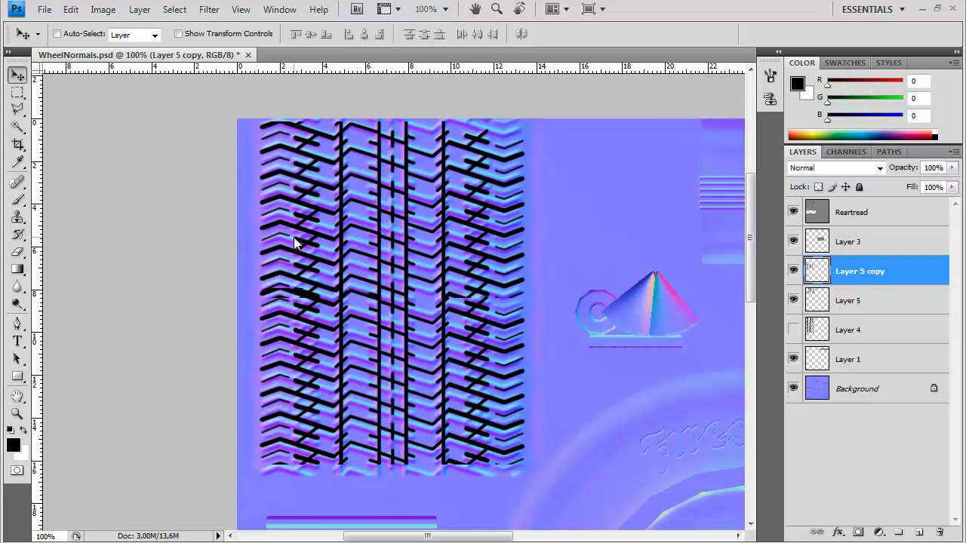
pyautogui.press('Down')
pyautogui.press('Down')
pyautogui.press('Down')
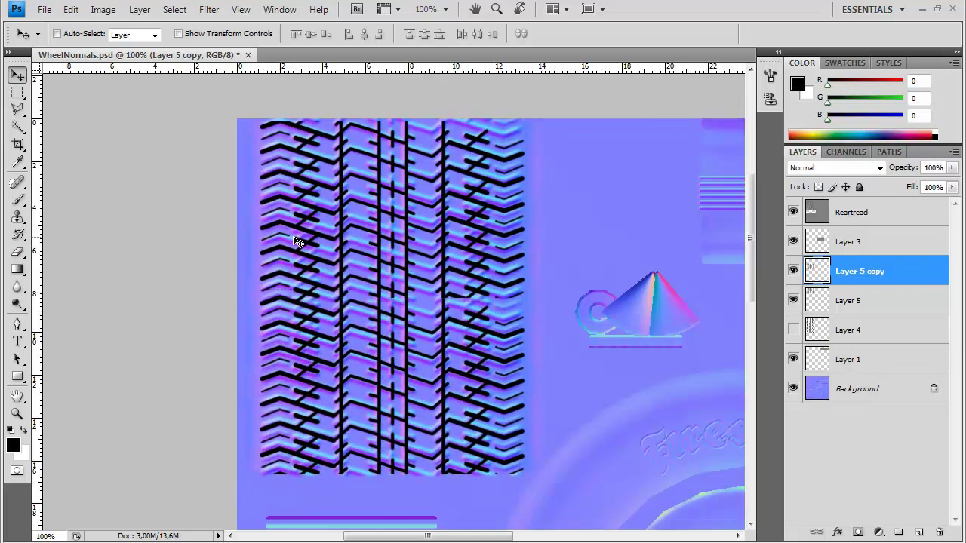
# - Move the tread copy up until its rows overlap the original's rows seamlessly, and merge it into Layer 5
pyautogui.hotkey('ctrl', '+')
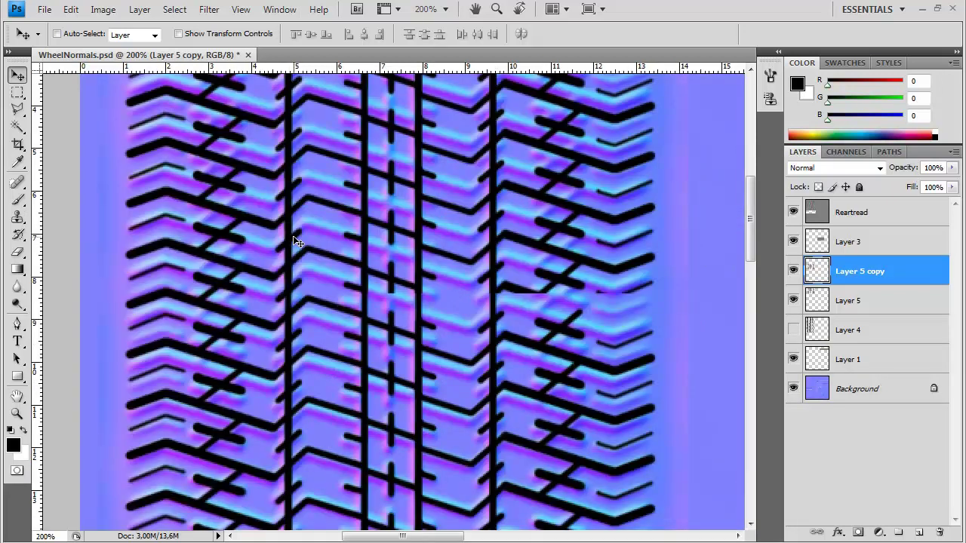
pyautogui.hotkey('shift', 'Up')
pyautogui.hotkey('shift', 'Up')
pyautogui.hotkey('shift', 'Up')
pyautogui.hotkey('shift', 'Up')
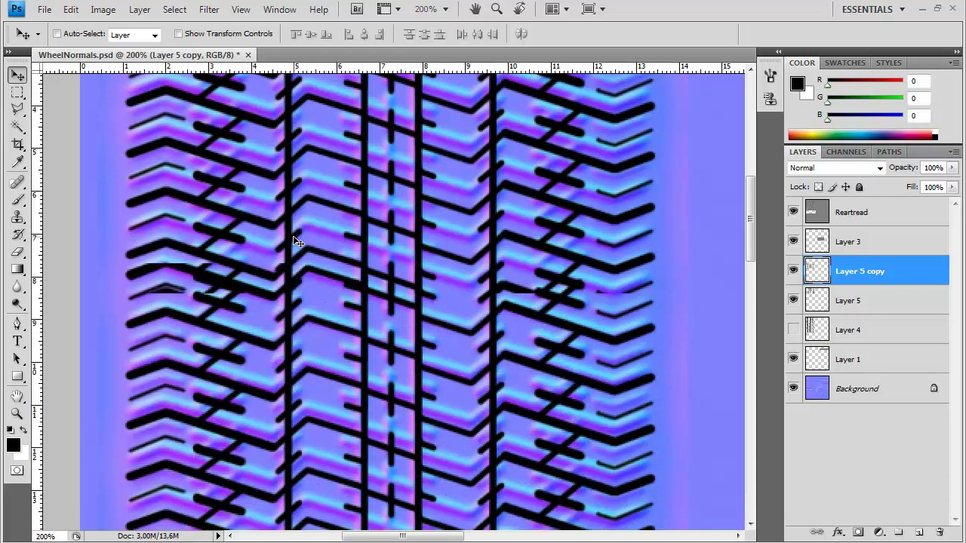
pyautogui.hotkey('shift', 'Up')
pyautogui.hotkey('shift', 'Up')
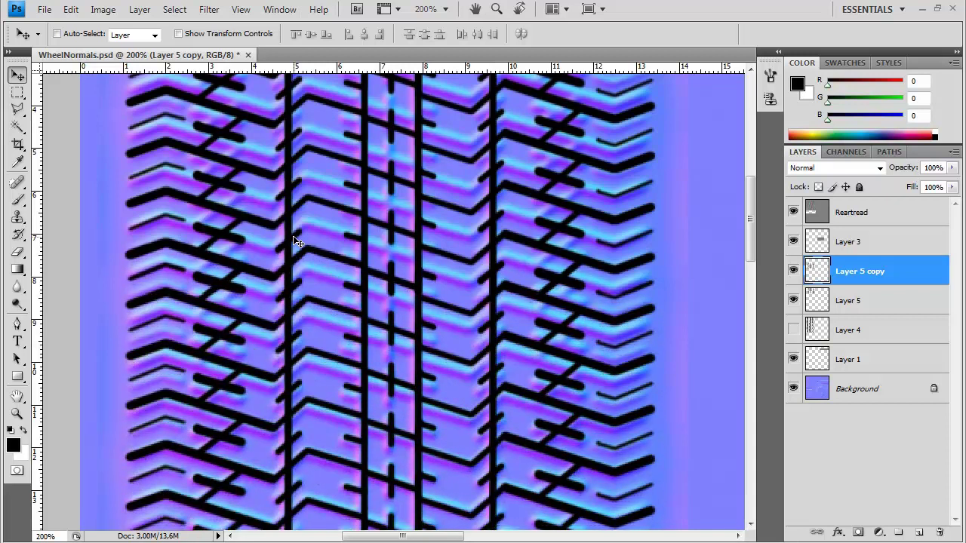
pyautogui.hotkey('ctrl', '-')
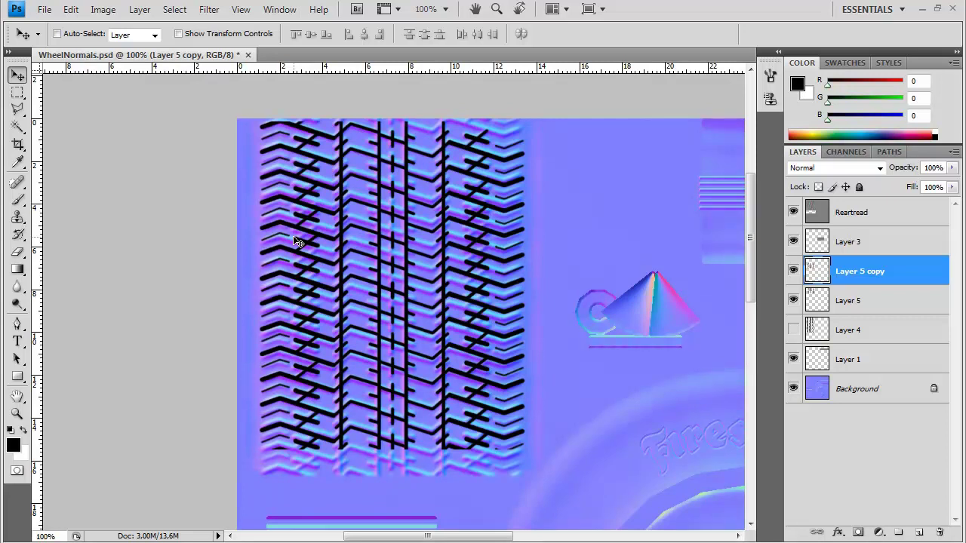
pyautogui.hotkey('ctrl', 'e')
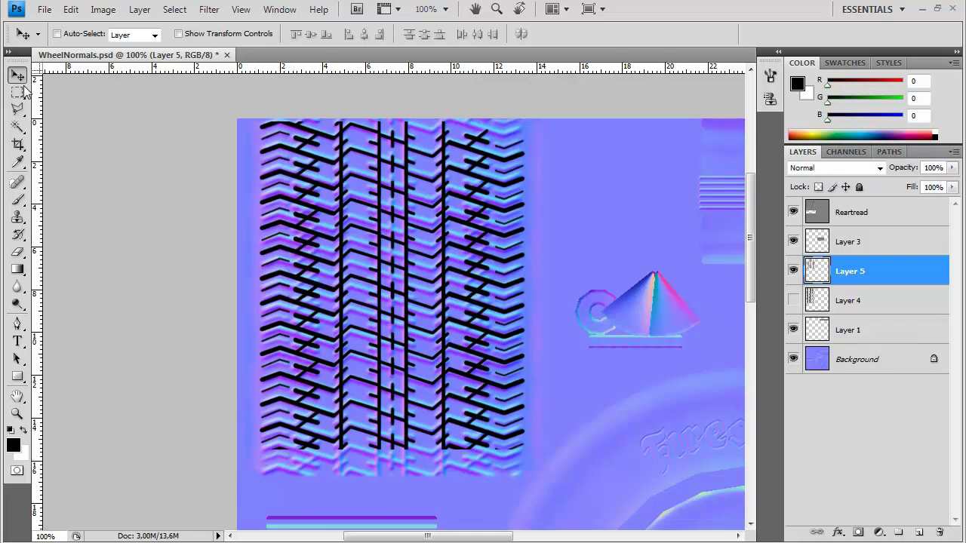
# - Place a horizontal guide near 1.3 on the vertical ruler and delete the tread strip above it from Layer 5
pyautogui.hotkey('ctrl', '+')
pyautogui.moveTo(306, 68); pyautogui.dragTo(307, 173)
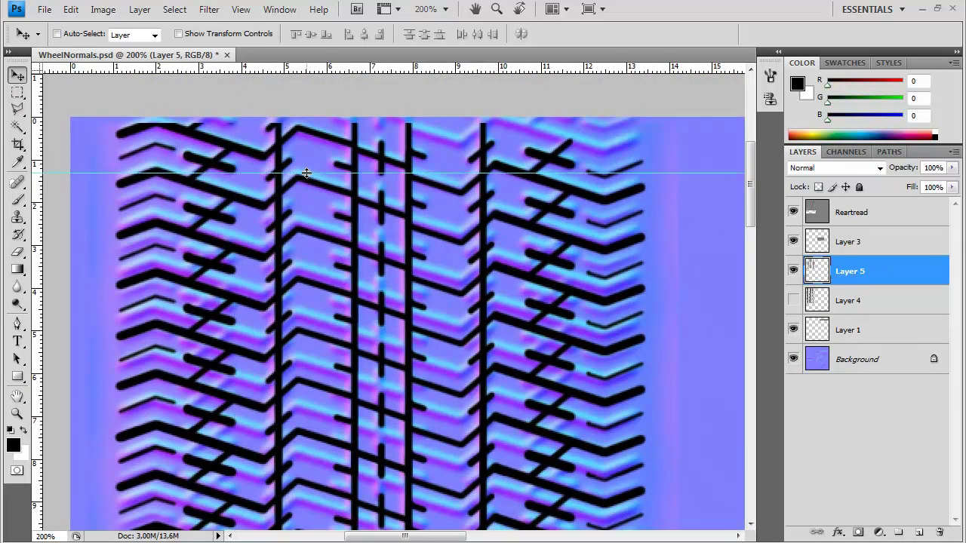
pyautogui.click(17, 92)
pyautogui.moveTo(96, 117); pyautogui.dragTo(653, 173)
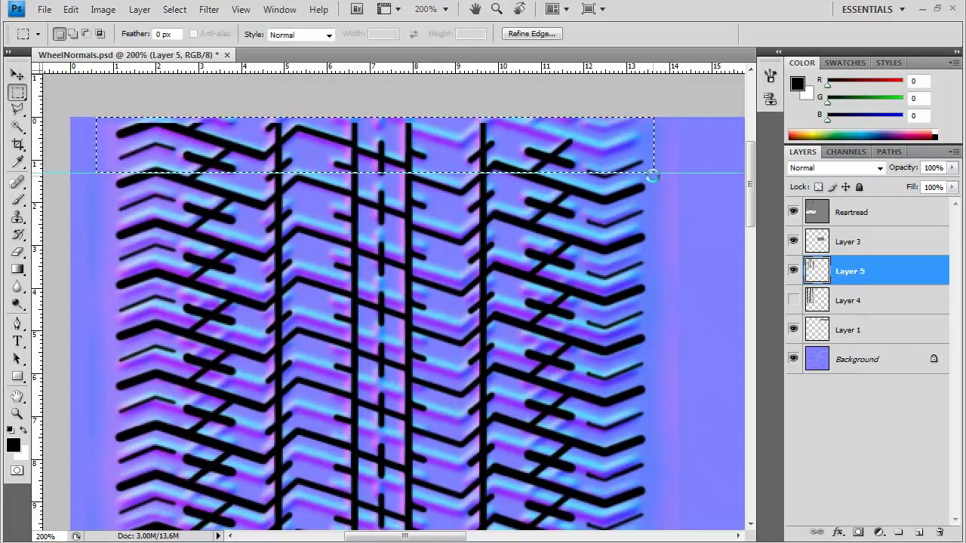
pyautogui.hotkey('ctrl', '-')
pyautogui.hotkey('ctrl', '-')
pyautogui.press('v')
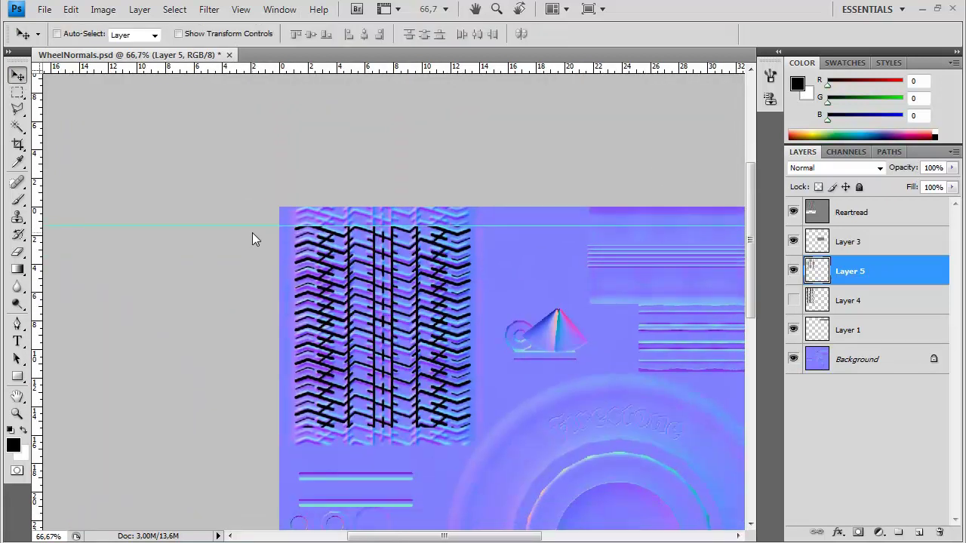
# - Switch to 3ds Max, apply an Unwrap UVW modifier to LPRearWheel, and open its UV editor
pyautogui.hotkey('alt', 'Tab')
pyautogui.click(637, 313)
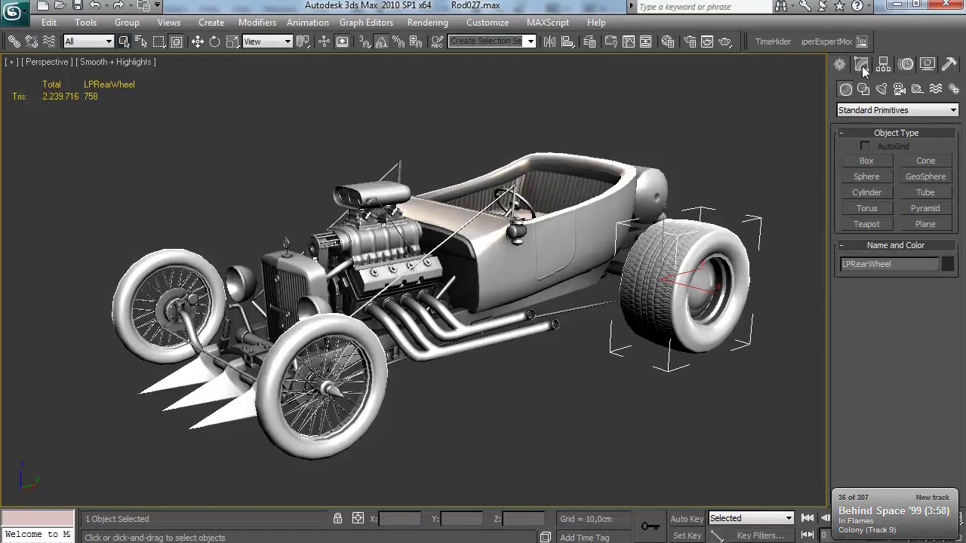
pyautogui.click(860, 64)
pyautogui.click(883, 155)
pyautogui.click(891, 107)
pyautogui.press('u')
pyautogui.press('Return')
pyautogui.click(902, 426)
# - Render the rear wheel's UVW template at 1024 by 1024
pyautogui.click(400, 94)
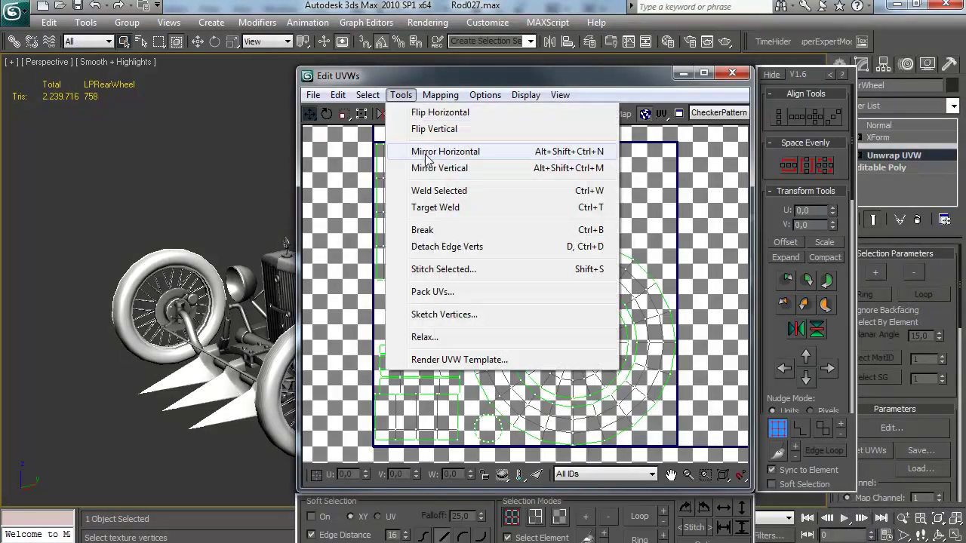
pyautogui.click(453, 360)
pyautogui.write('1024')
pyautogui.press('Return')
pyautogui.click(380, 378)
# - Save the rendered UV template image as Wheel1Template
pyautogui.moveTo(954, 191); pyautogui.dragTo(354, 83)
pyautogui.click(330, 106)
pyautogui.click(465, 131)
pyautogui.click(465, 154)
pyautogui.click(461, 286)
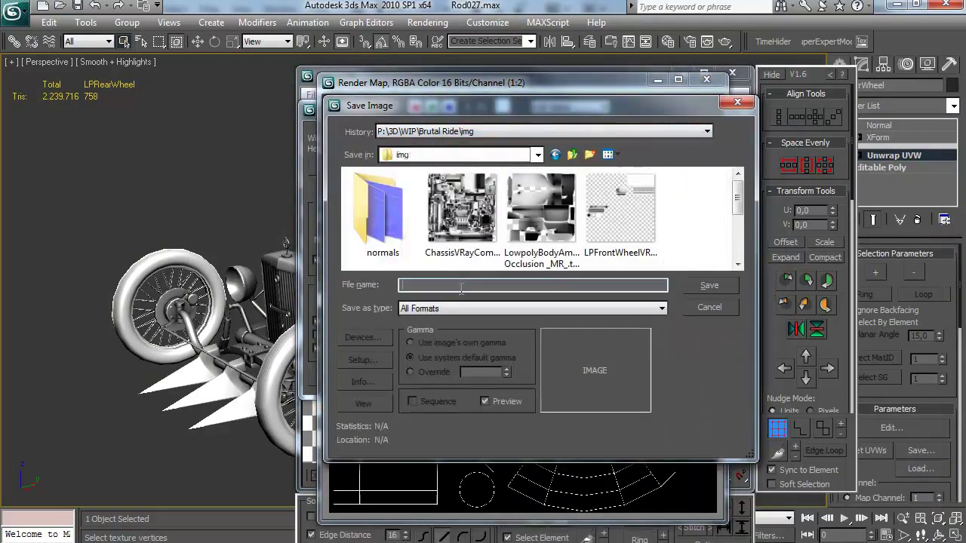
pyautogui.write('Wheel1Template')
pyautogui.hotkey('ctrl', 'a')
pyautogui.press('Return')
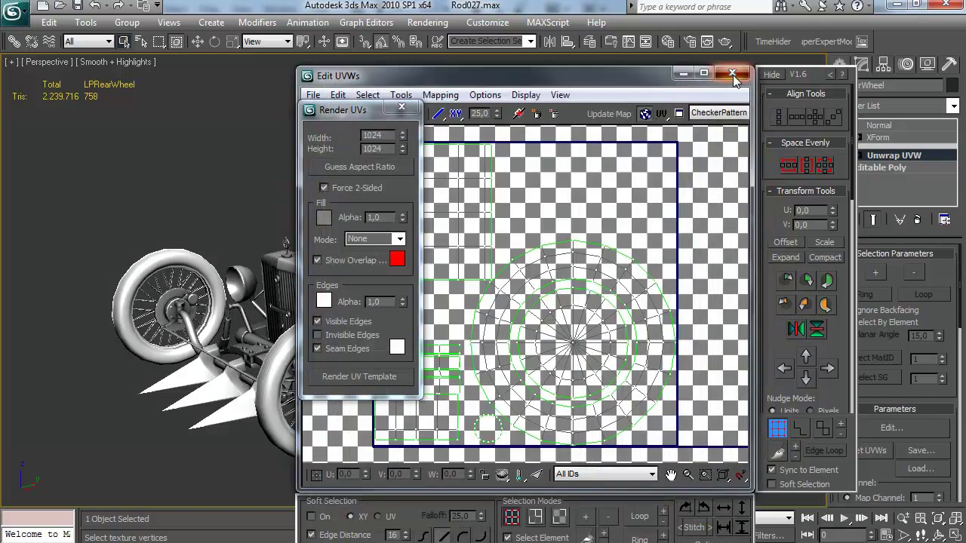
# - Close the UV editor and remove the Unwrap UVW modifier from the rear wheel
pyautogui.click(731, 73)
pyautogui.click(917, 219)
pyautogui.click(753, 262)
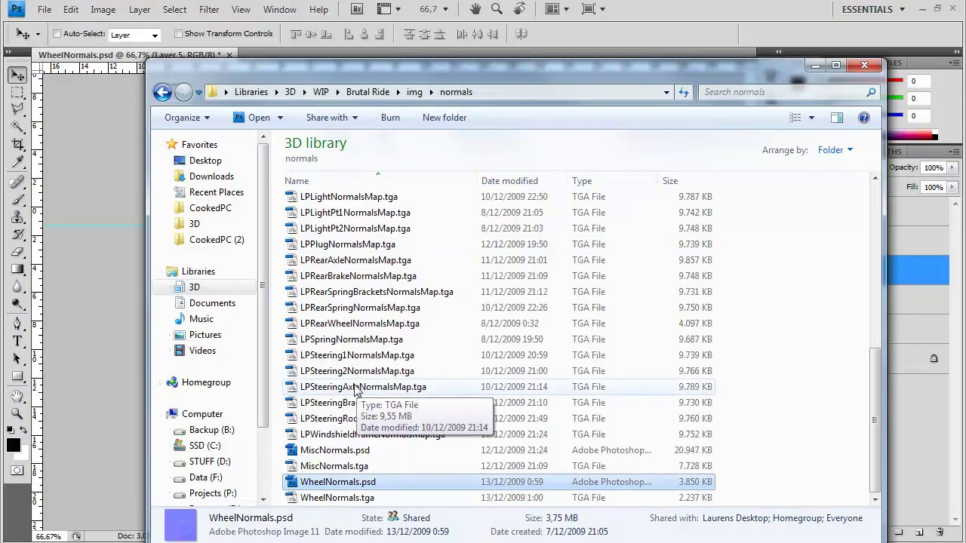
# - In Photoshop, bring the UV template into WheelNormals.psd as a layer above Layer 5 and set its blend mode to Screen
pyautogui.click(368, 419)
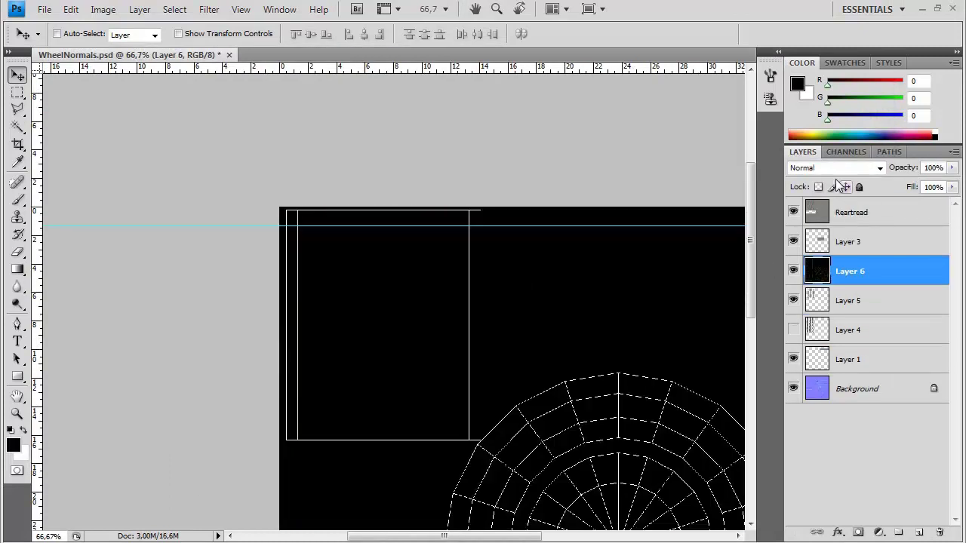
pyautogui.click(836, 167)
pyautogui.click(830, 299)
pyautogui.hotkey('ctrl', '+')
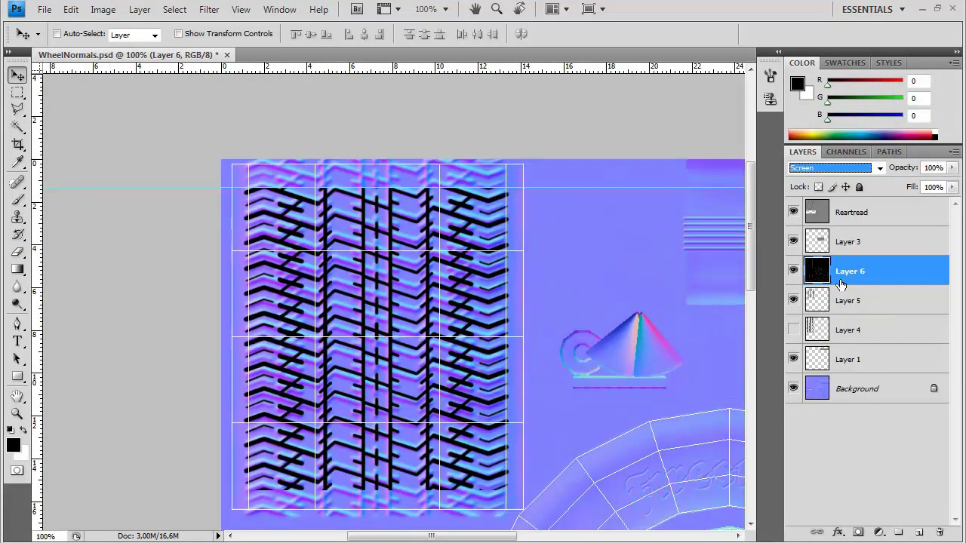
# - Move the tread on Layer 5 up to the upper edge of the rear tread's UV outline
pyautogui.click(837, 326)
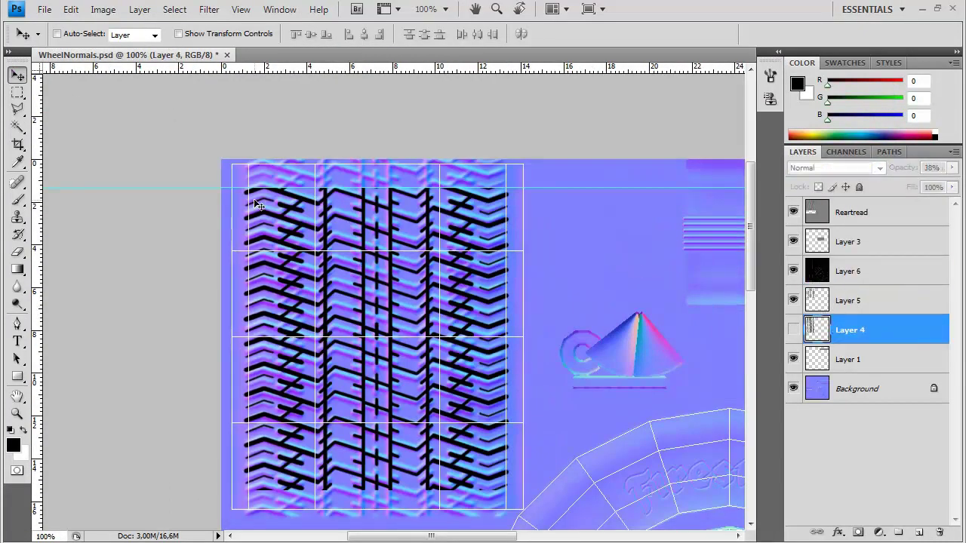
pyautogui.click(837, 300)
pyautogui.hotkey('shift', 'Up')
pyautogui.hotkey('shift', 'Up')
pyautogui.hotkey('shift', 'Up')
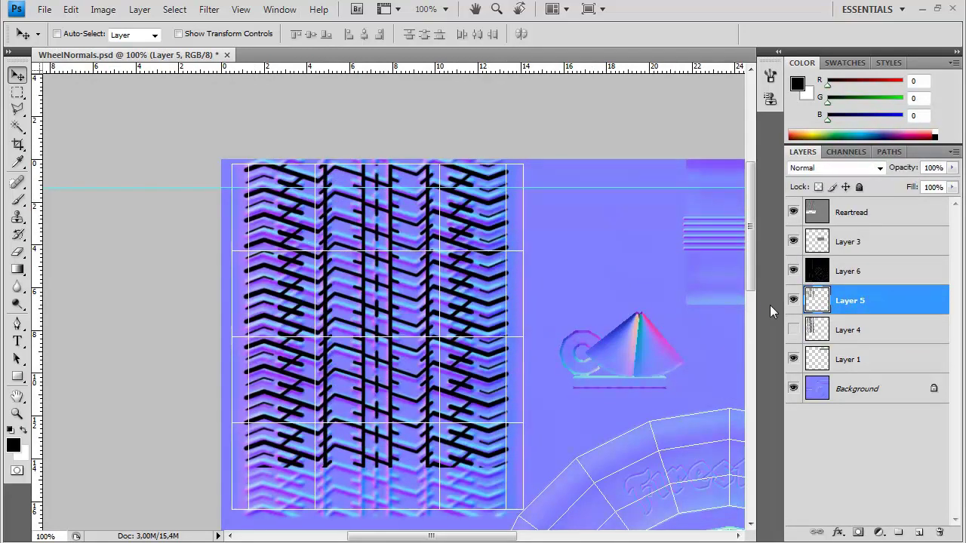
# - Select the lowest tread rows on Layer 5, widen the selection to 101.1%, and copy them to a new layer
pyautogui.moveTo(530, 435); pyautogui.dragTo(635, 296)
pyautogui.hotkey('ctrl', '+')
pyautogui.click(17, 93)
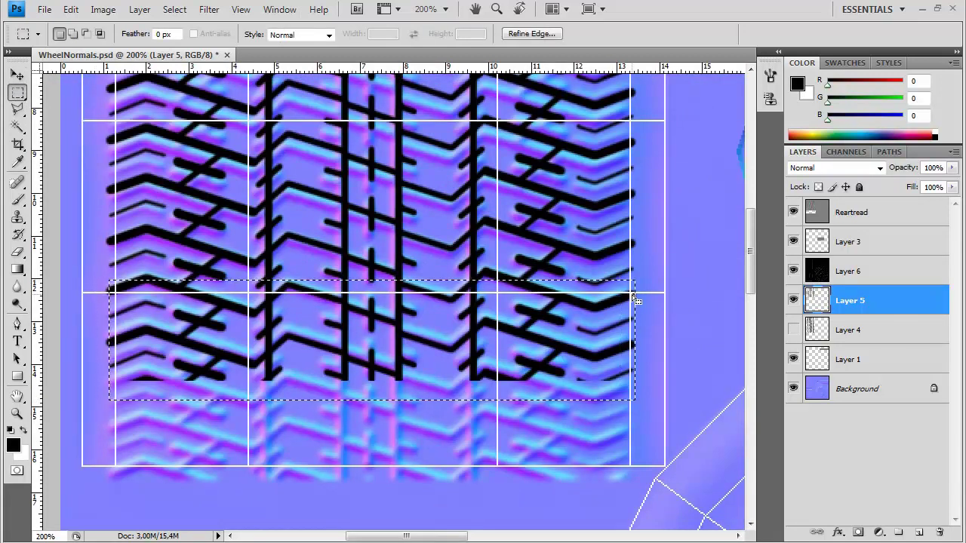
pyautogui.click(174, 9)
pyautogui.click(200, 233)
pyautogui.moveTo(109, 341); pyautogui.dragTo(104, 341)
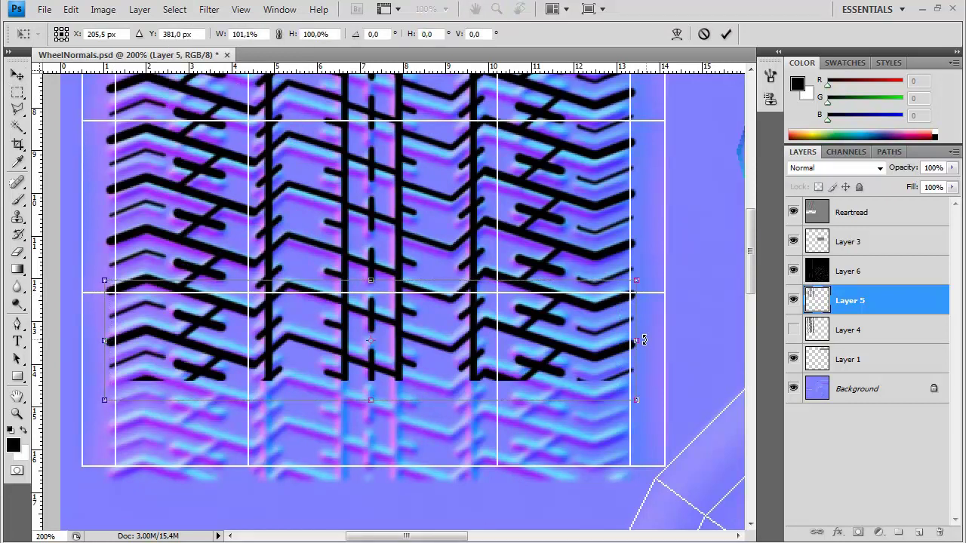
pyautogui.press('Return')
pyautogui.hotkey('ctrl', 'j')
# - Move the copied rows down to continue the pattern past the UV outline's lower edge, and merge them into Layer 5
pyautogui.press('v')
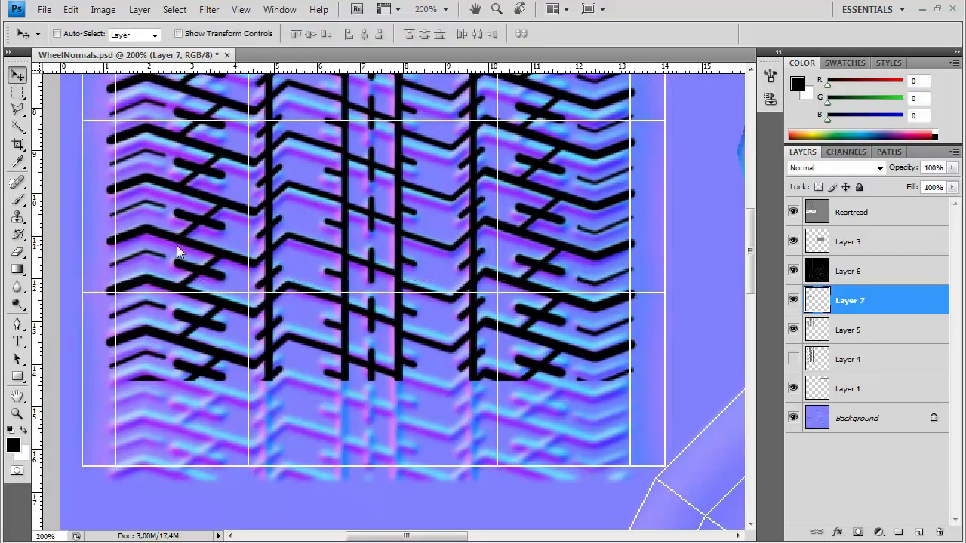
pyautogui.hotkey('shift', 'Down')
pyautogui.hotkey('shift', 'Down')
pyautogui.hotkey('shift', 'Down')
pyautogui.hotkey('shift', 'Down')
pyautogui.hotkey('shift', 'Down')
pyautogui.hotkey('shift', 'Down')
pyautogui.hotkey('shift', 'Down')
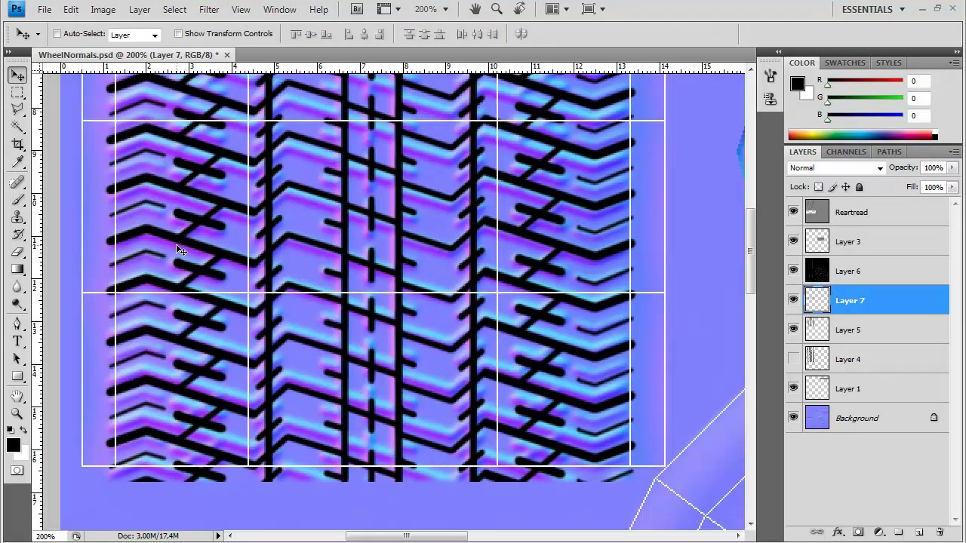
pyautogui.hotkey('ctrl', 'e')
# - Scale the tread on Layer 5 to 97.9% height so it ends at the UV outline's lower edge
pyautogui.hotkey('ctrl', 't')
pyautogui.moveTo(374, 476); pyautogui.dragTo(371, 468)
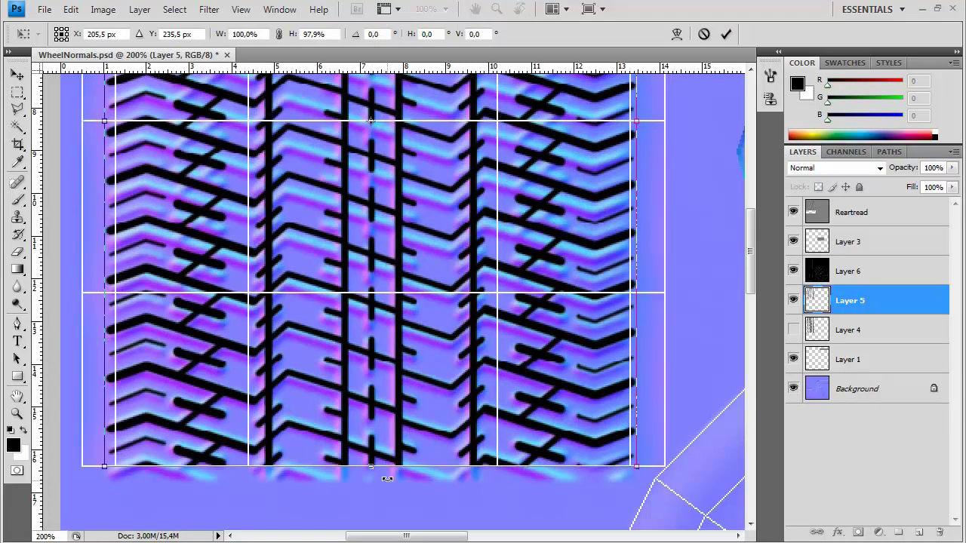
pyautogui.press('Return')
pyautogui.hotkey('ctrl', '-')
pyautogui.hotkey('ctrl', '-')
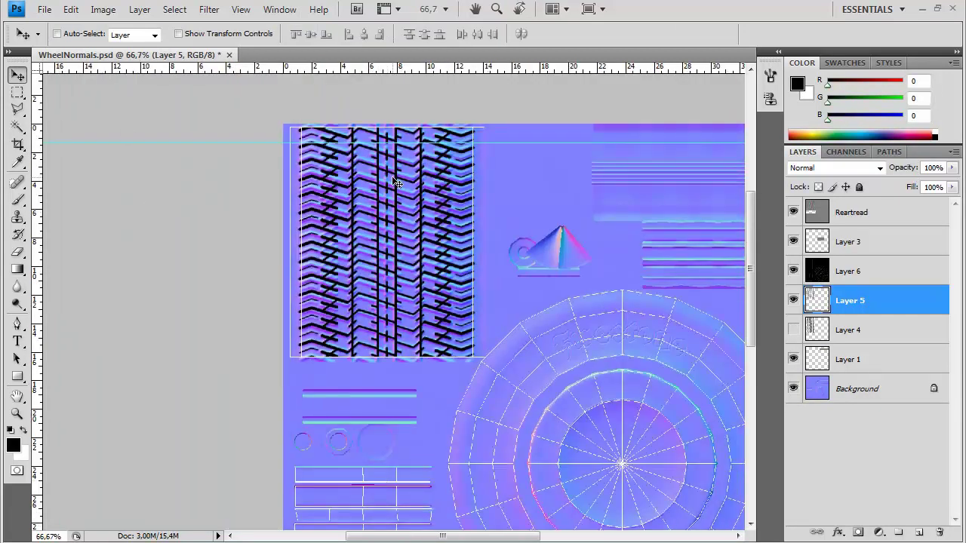
# - Duplicate the fitted tread on Layer 5 and move the copy down to continue below the original
pyautogui.hotkey('ctrl', 'j')
pyautogui.moveTo(386, 173); pyautogui.dragTo(375, 392)
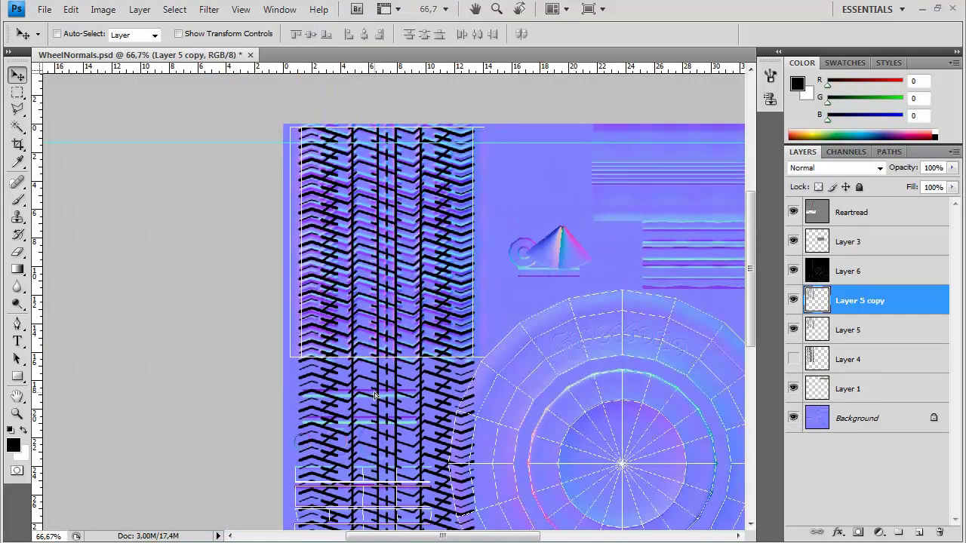
pyautogui.hotkey('ctrl', '+')
pyautogui.hotkey('ctrl', '+')
# - Hide the UV template on Layer 6 and move that layer to the top of the layer stack
pyautogui.click(793, 272)
pyautogui.moveTo(826, 270); pyautogui.dragTo(836, 199)
# - Align the lower tread copy seamlessly with the original's last rows and merge it into Layer 5
pyautogui.moveTo(332, 353); pyautogui.dragTo(334, 348)
pyautogui.click(848, 302)
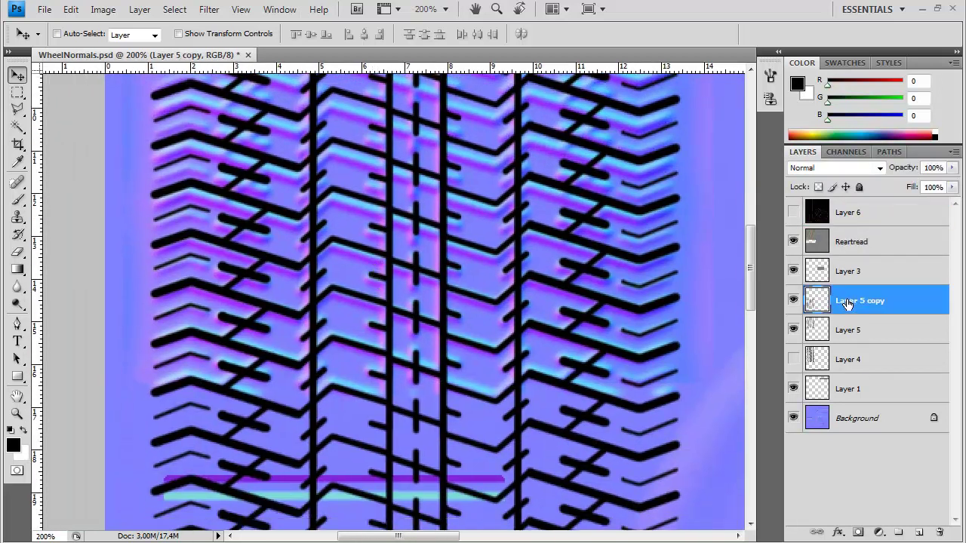
pyautogui.hotkey('ctrl', 'e')
# - Move the merged tread up past the canvas's upper edge and rename its layer RawTreads
pyautogui.hotkey('ctrl', '-')
pyautogui.hotkey('ctrl', '-')
pyautogui.hotkey('ctrl', '-')
pyautogui.moveTo(305, 309); pyautogui.dragTo(306, 235)
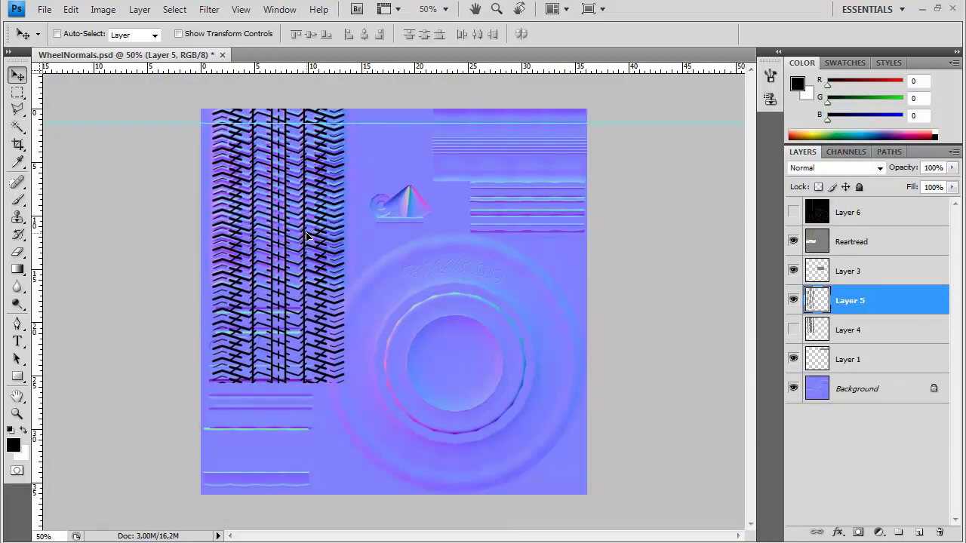
pyautogui.doubleClick(850, 301)
pyautogui.write('RawTreads')
pyautogui.press('Return')
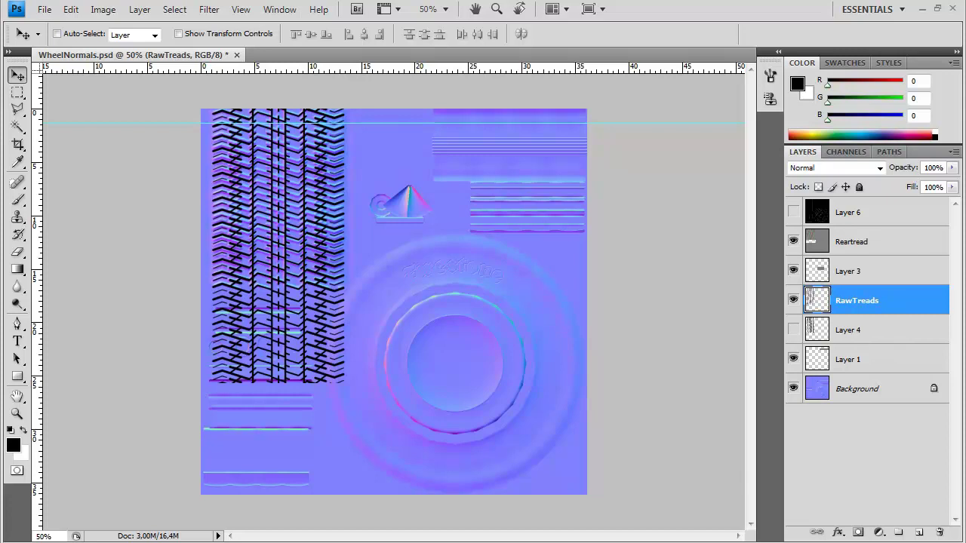
# - Duplicate RawTreads with the original hidden, and insert a white-filled layer beneath the copy
pyautogui.hotkey('ctrl', 'j')
pyautogui.click(856, 329)
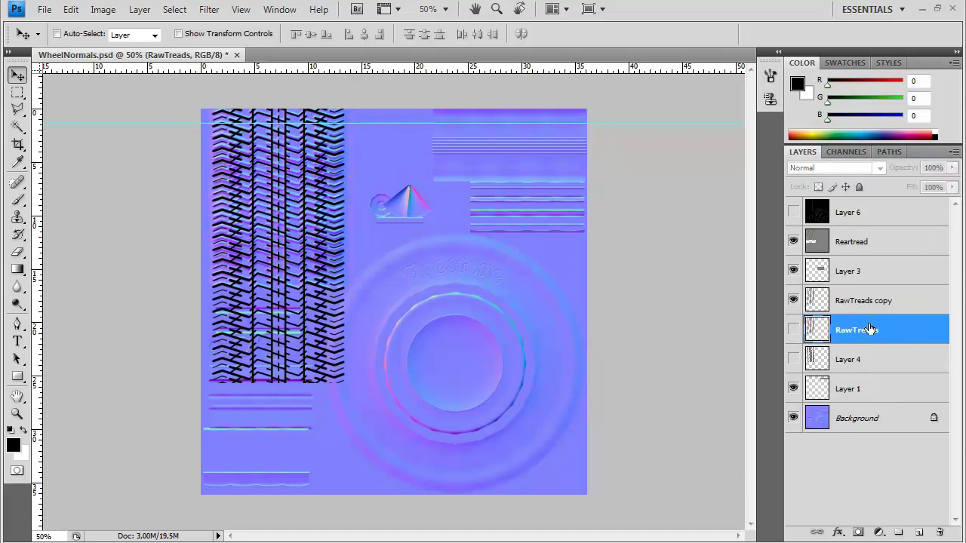
pyautogui.hotkey('ctrl', 'shift', 'n')
pyautogui.press('Return')
pyautogui.hotkey('ctrl', 'BackSpace')
# - Try merging the tread copy onto the white layer and converting it with xNormal height-to-normals, using a Y- swizzle
pyautogui.click(858, 302)
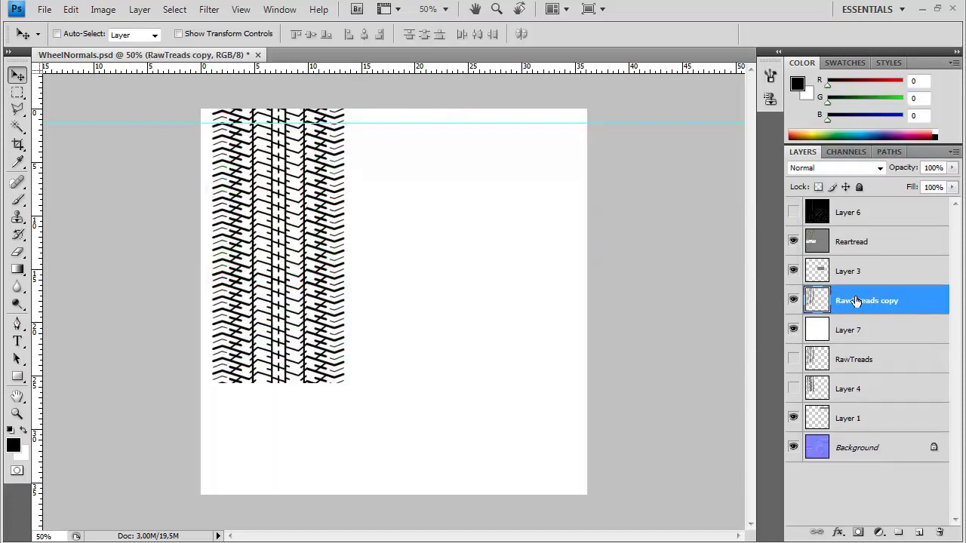
pyautogui.hotkey('ctrl', 'e')
pyautogui.click(209, 9)
pyautogui.moveTo(253, 309)
pyautogui.click(436, 324)
pyautogui.click(406, 371)
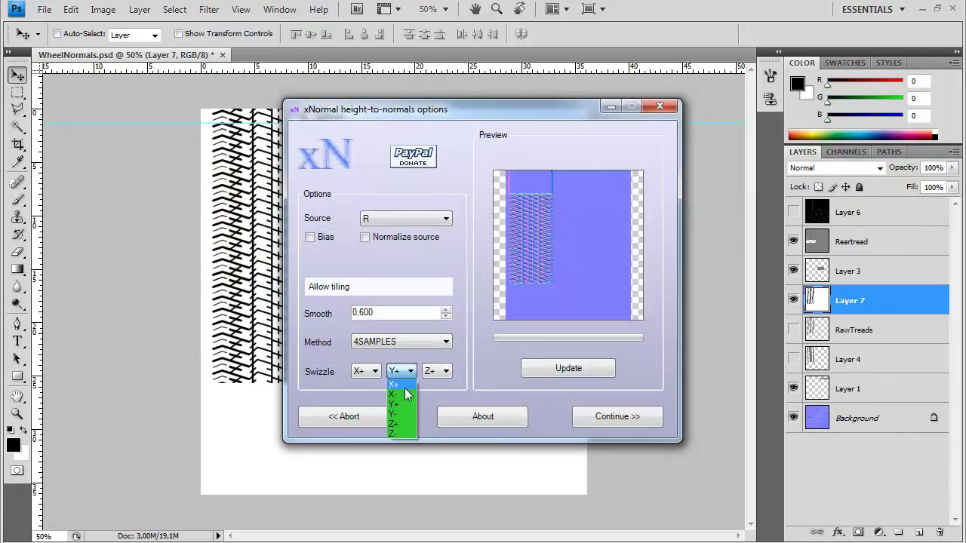
pyautogui.click(395, 414)
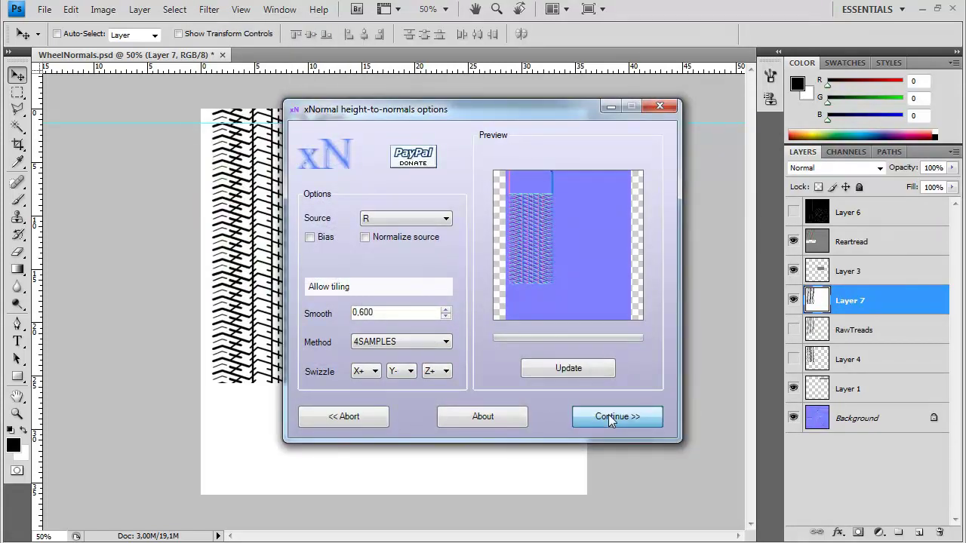
pyautogui.click(617, 416)
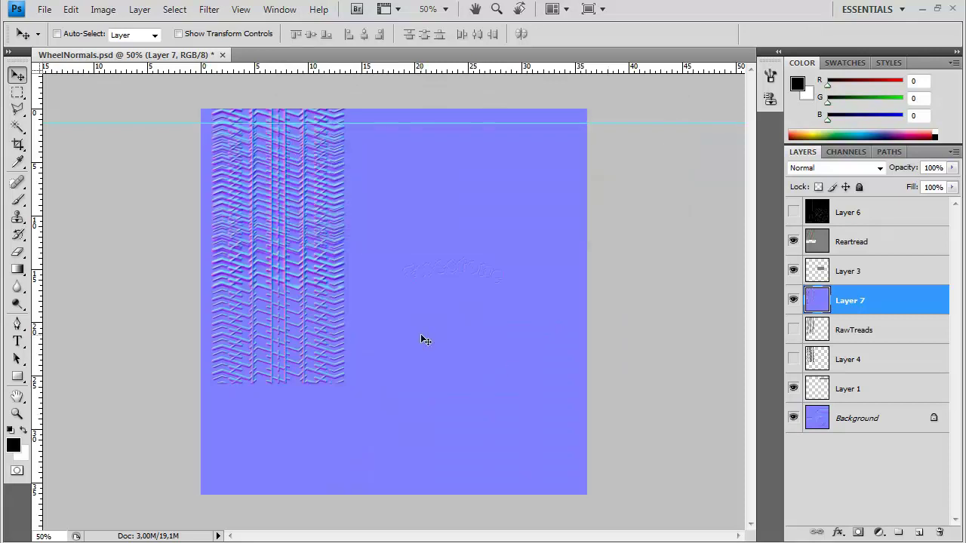
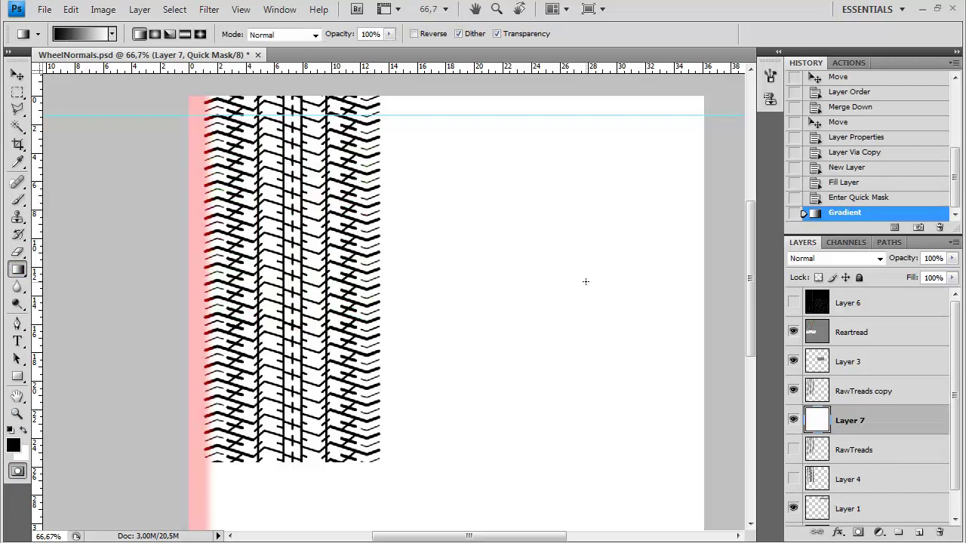
pyautogui.click(837, 392)
pyautogui.press('Delete')
pyautogui.hotkey('ctrl', 'z')
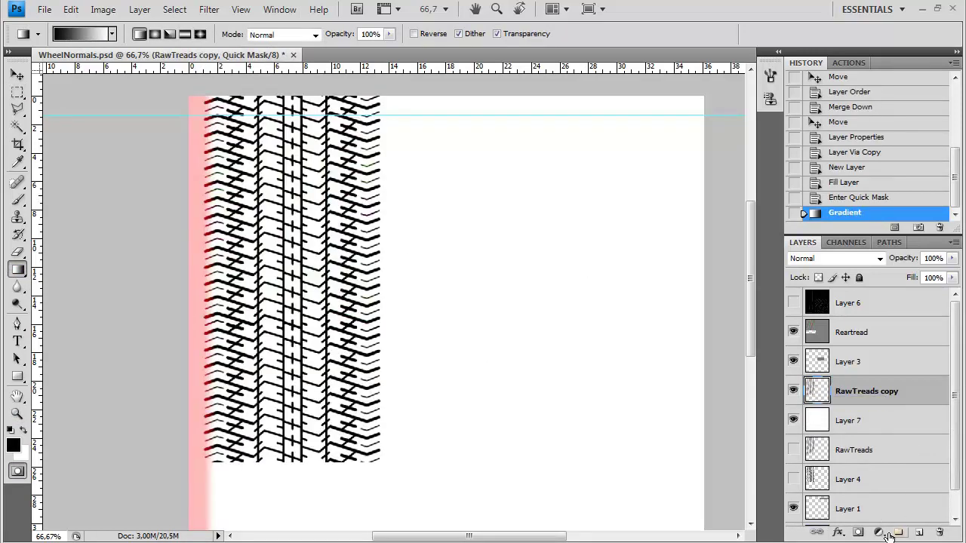
pyautogui.click(857, 532)
pyautogui.hotkey('ctrl', 'i')
pyautogui.hotkey('ctrl', 'i')
pyautogui.rightClick(865, 405)
pyautogui.click(862, 98)
pyautogui.click(462, 216)
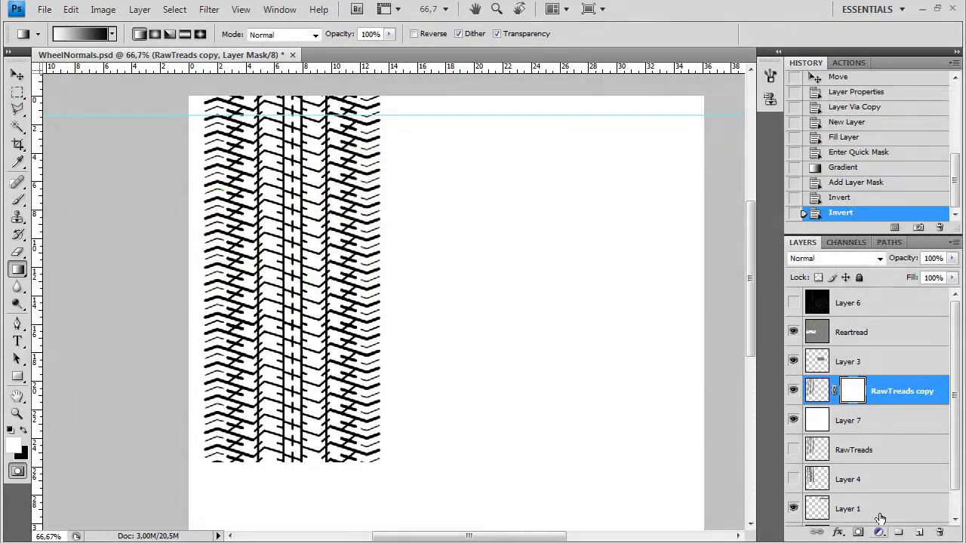
pyautogui.rightClick(852, 392)
pyautogui.click(840, 424)
pyautogui.click(857, 424)
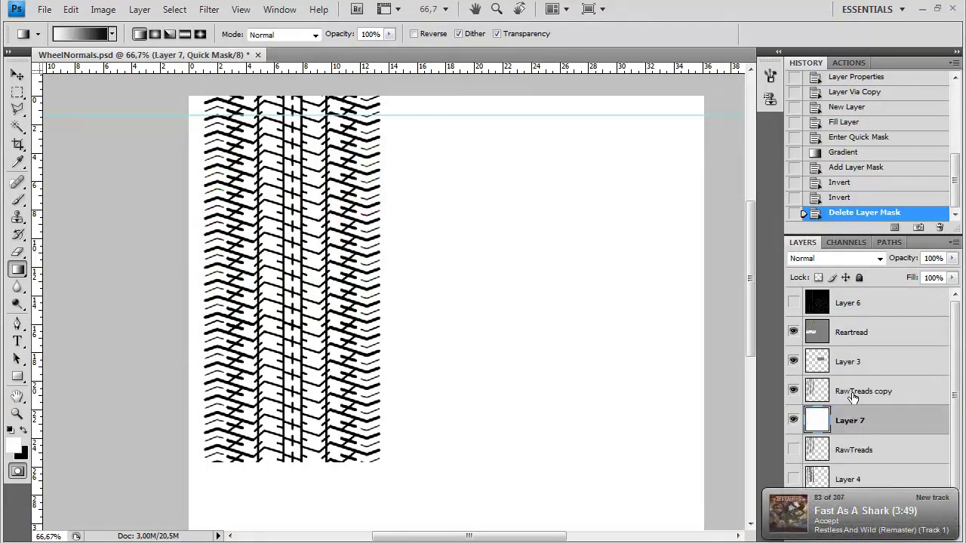
# - Add a layer mask to RawTreads copy and fade the tread's left and right edges with a soft 45 px black brush
pyautogui.click(853, 397)
pyautogui.press('b')
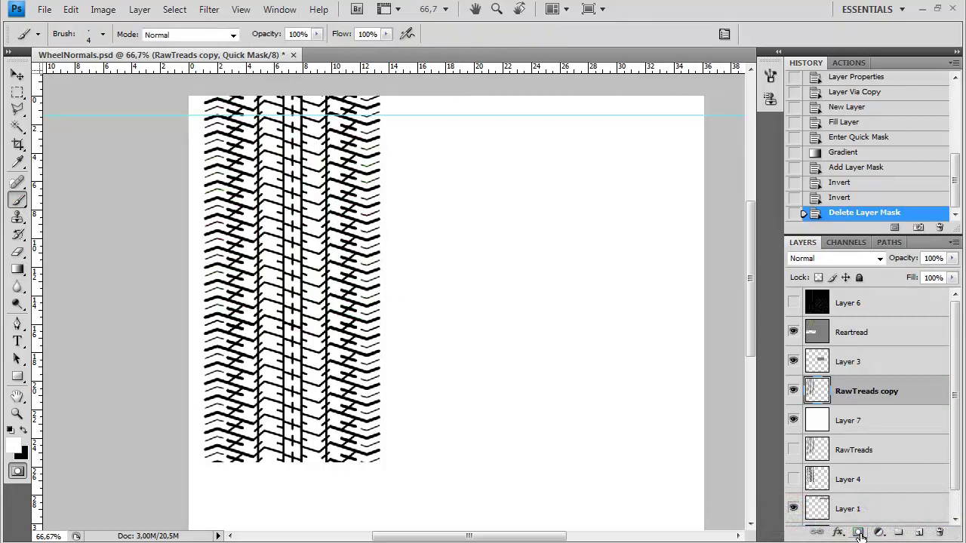
pyautogui.click(858, 531)
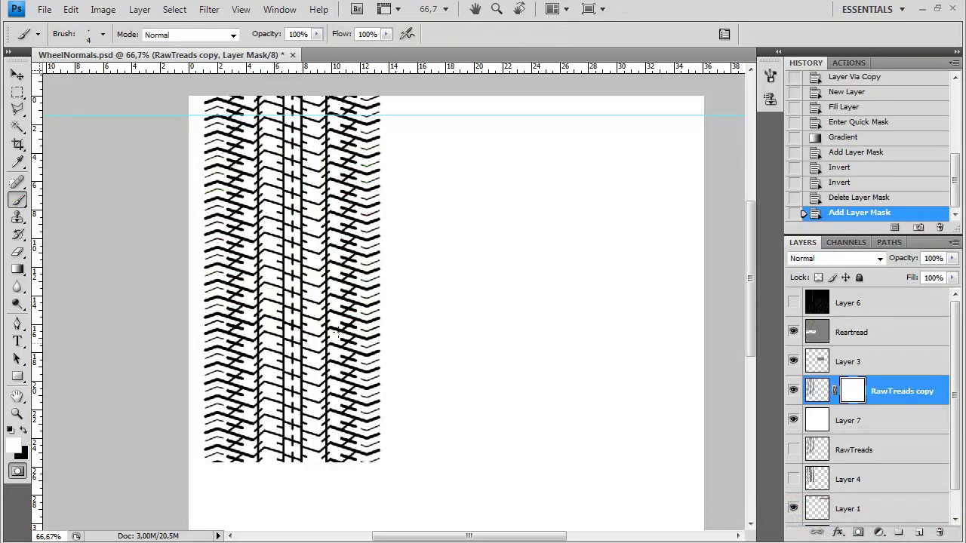
pyautogui.click(101, 34)
pyautogui.click(113, 208)
pyautogui.click(82, 207)
pyautogui.click(59, 207)
pyautogui.click(545, 36)
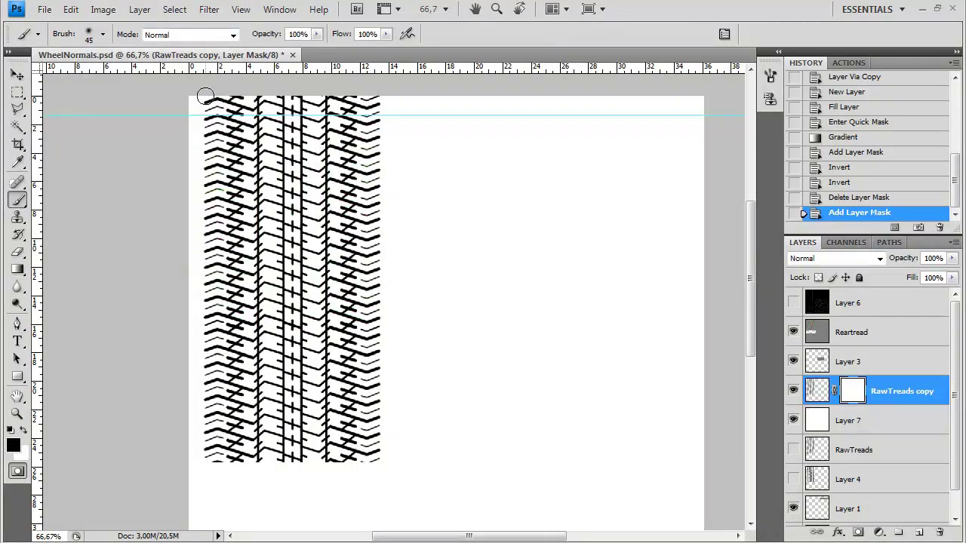
pyautogui.moveTo(202, 120); pyautogui.dragTo(202, 453)
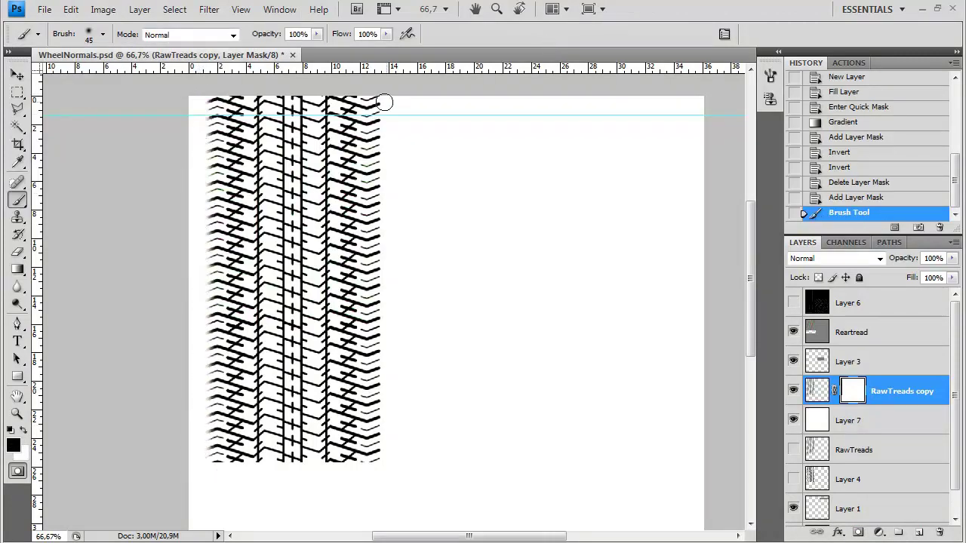
pyautogui.moveTo(391, 375); pyautogui.dragTo(384, 482)
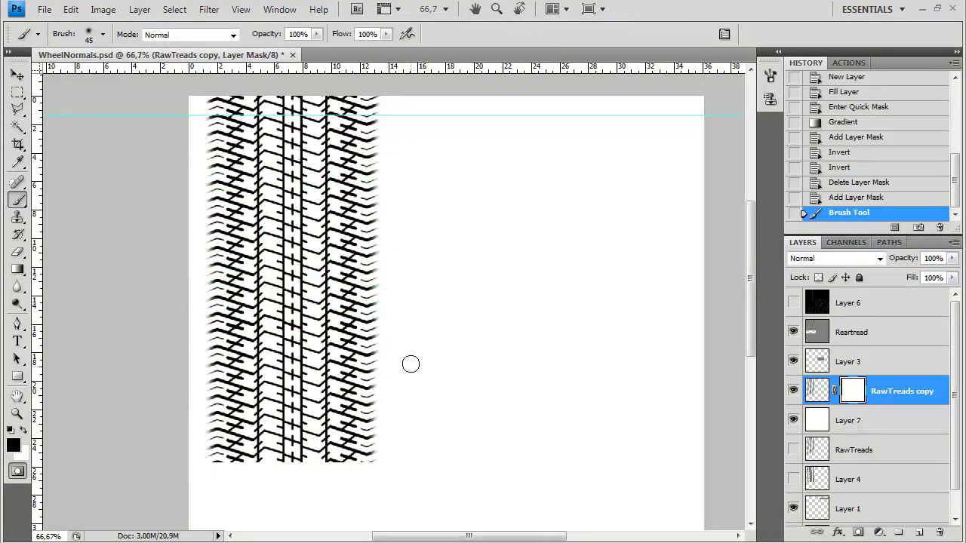
pyautogui.hotkey('ctrl', 'z')
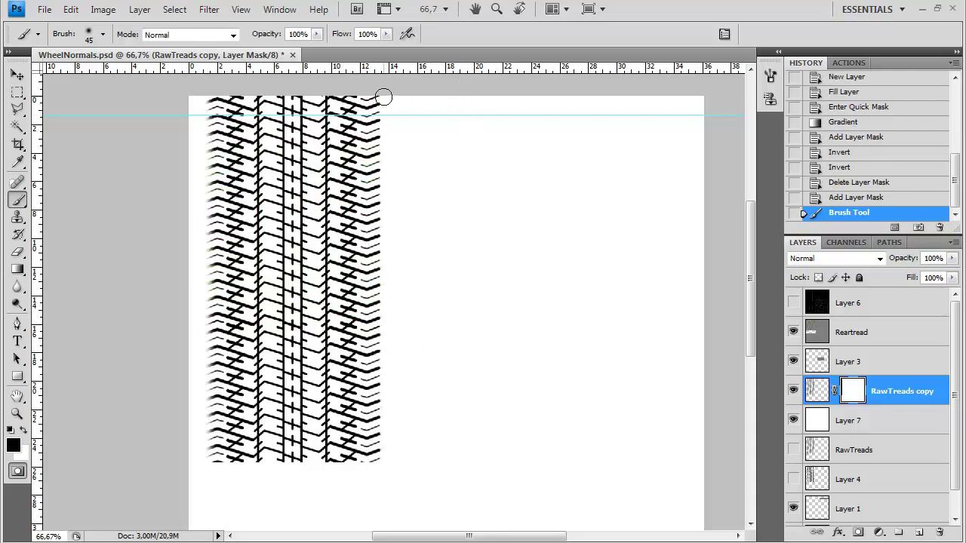
pyautogui.hotkey('ctrl', 'z')
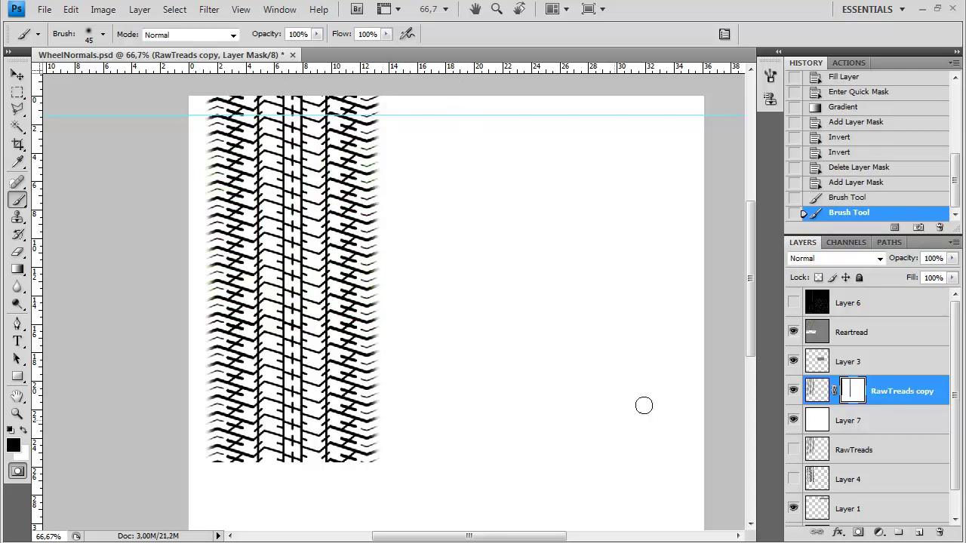
# - Load the RawTreads copy mask as a selection and use it to add a matching layer mask to RawTreads
pyautogui.rightClick(865, 396)
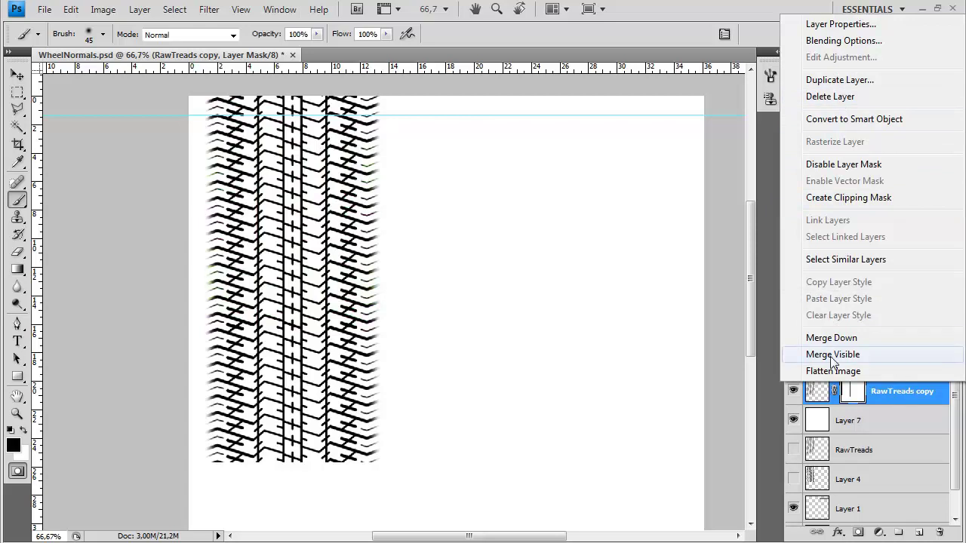
pyautogui.click(769, 253)
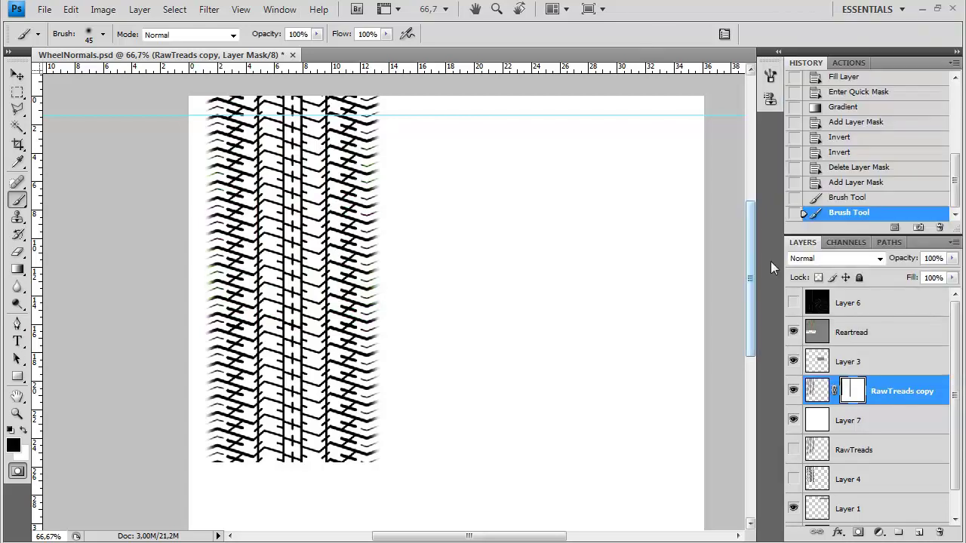
pyautogui.keyDown('shift'); pyautogui.click(865, 425); pyautogui.keyUp('shift')
pyautogui.click(879, 394)
pyautogui.rightClick(858, 391)
pyautogui.click(887, 386)
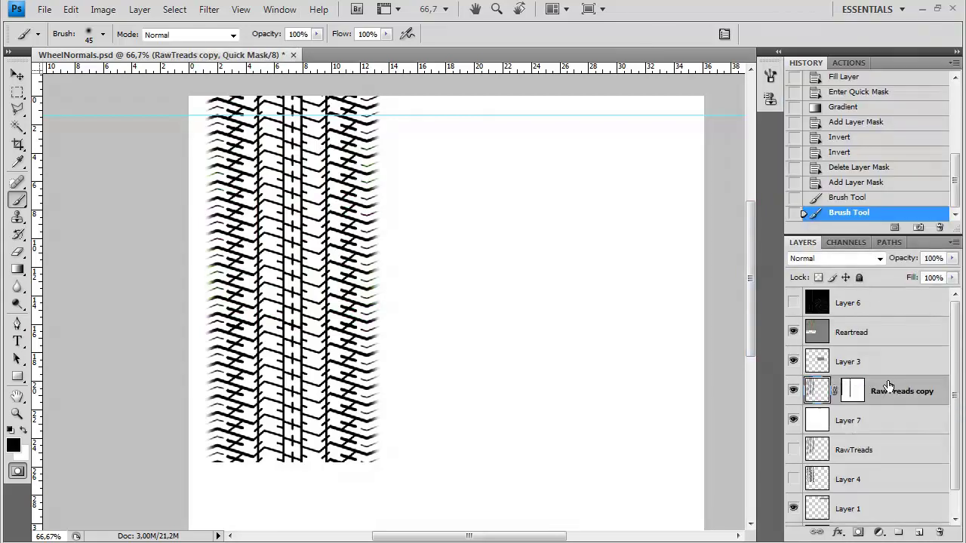
pyautogui.rightClick(854, 390)
pyautogui.click(851, 463)
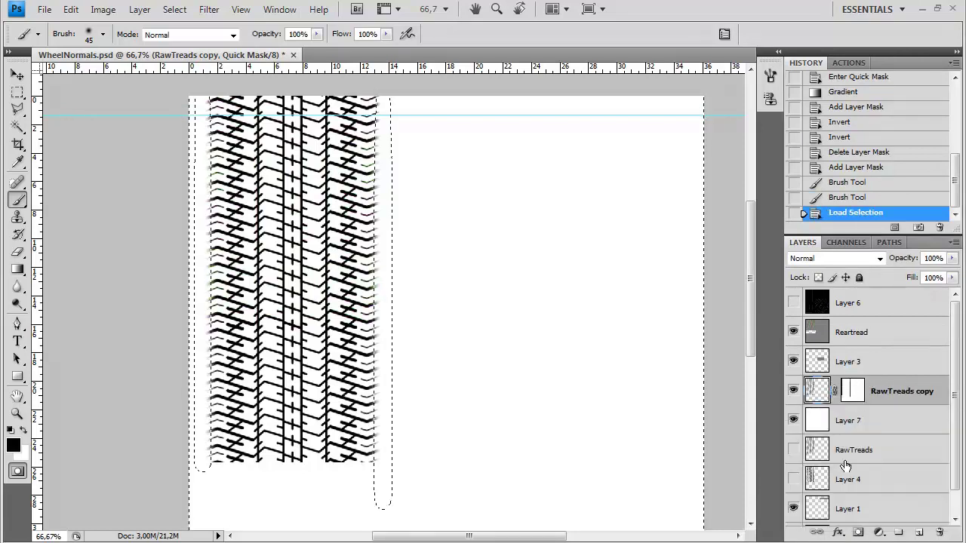
pyautogui.click(846, 457)
pyautogui.click(859, 533)
pyautogui.click(872, 403)
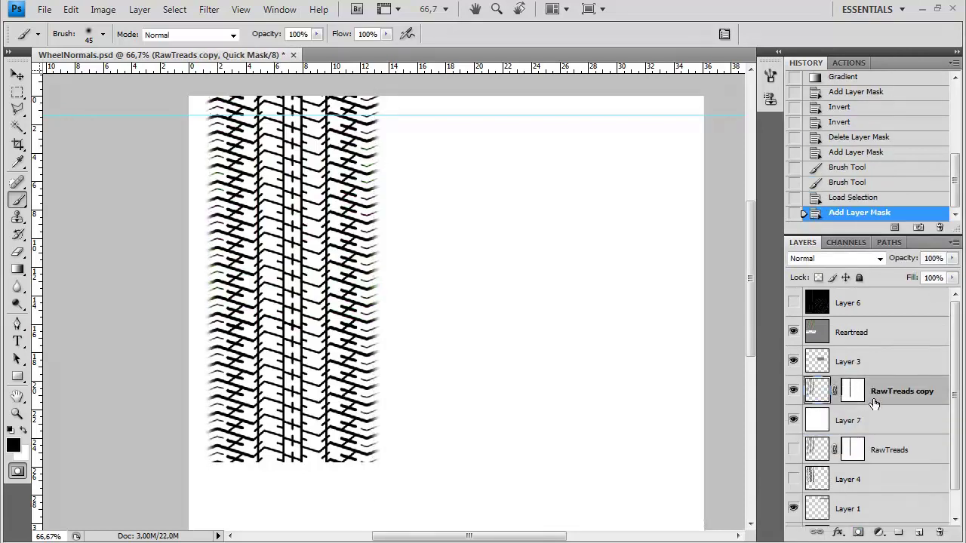
# - Merge RawTreads copy with white Layer 7 and convert the result with xNormal height-to-normals
pyautogui.keyDown('shift'); pyautogui.click(868, 420); pyautogui.keyUp('shift')
pyautogui.hotkey('ctrl', 'e')
pyautogui.click(209, 9)
pyautogui.moveTo(347, 312)
pyautogui.click(377, 325)
pyautogui.click(400, 371)
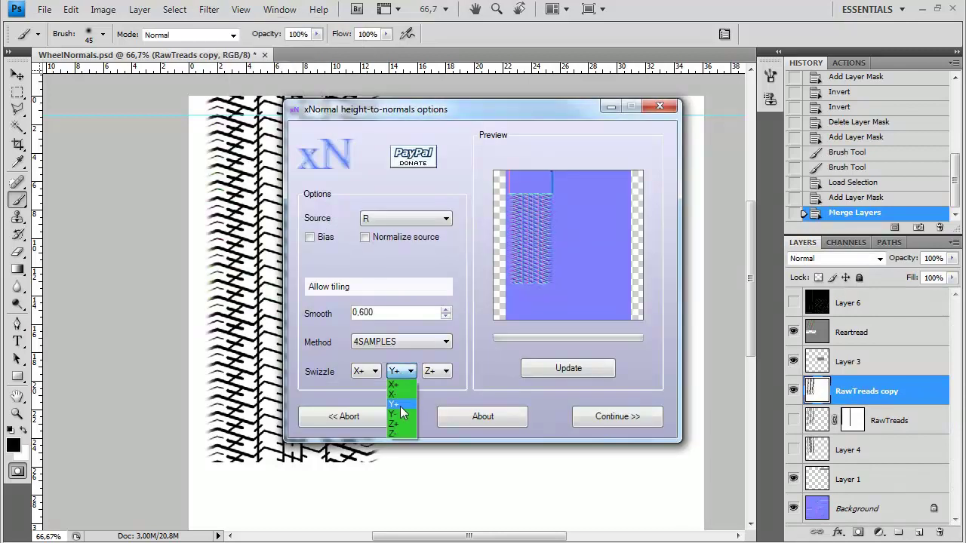
pyautogui.click(624, 416)
# - Delete the Reartread layer and make RawTreads copy the active layer
pyautogui.click(852, 332)
pyautogui.click(939, 532)
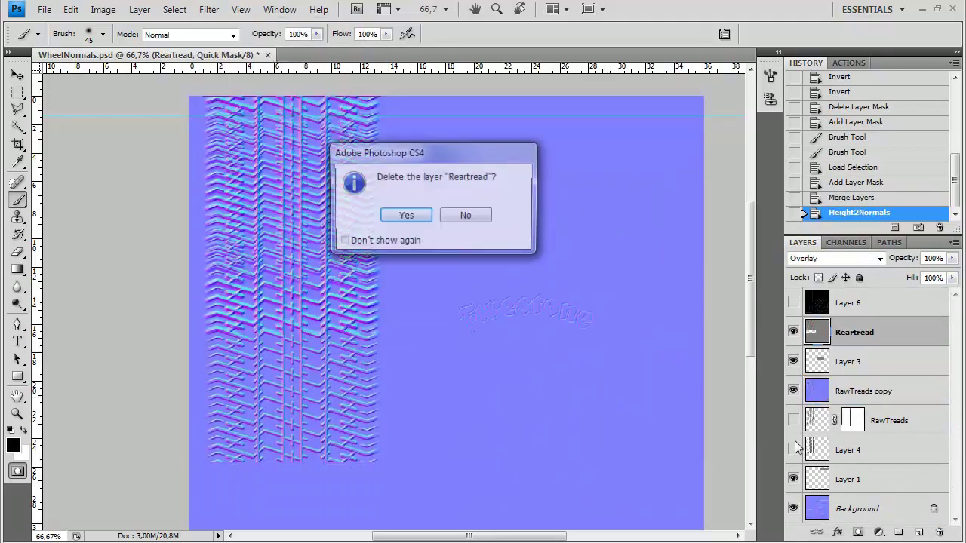
pyautogui.press('Return')
pyautogui.click(838, 359)
pyautogui.press('q')
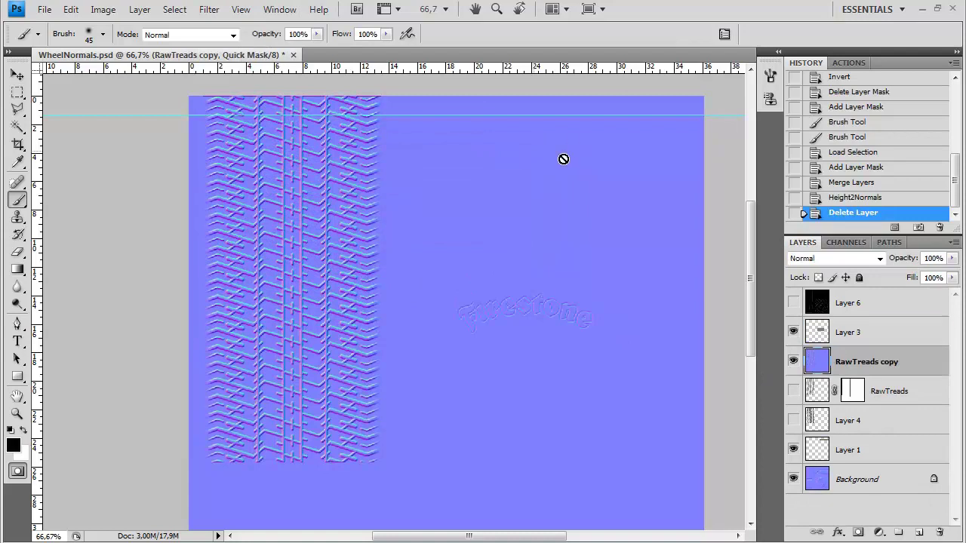
pyautogui.click(104, 9)
pyautogui.click(904, 360)
pyautogui.click(103, 9)
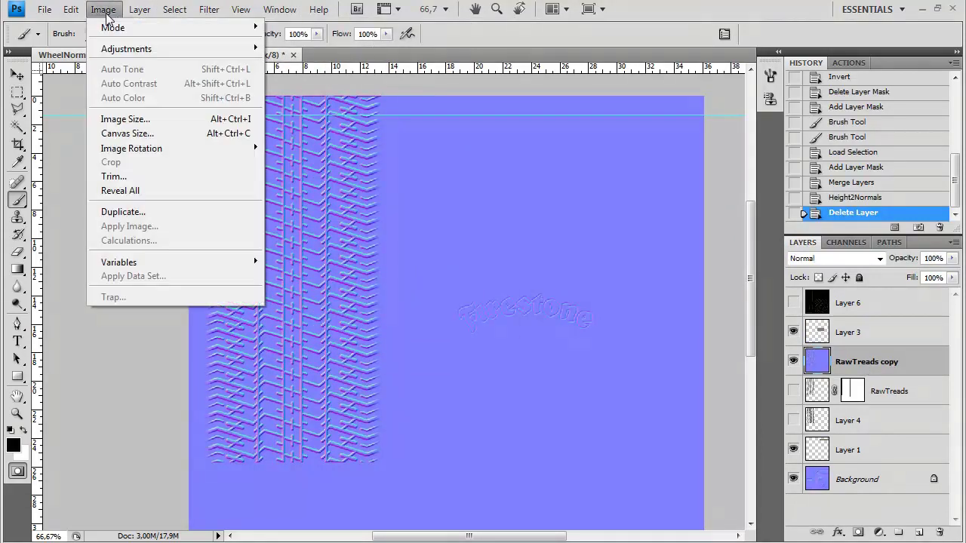
pyautogui.click(103, 9)
pyautogui.click(103, 9)
pyautogui.moveTo(119, 50)
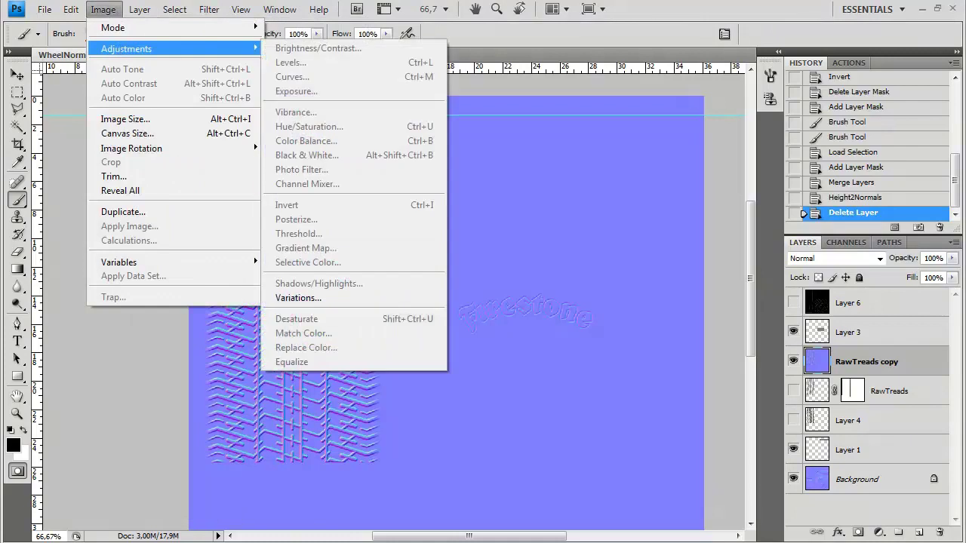
pyautogui.click(868, 362)
pyautogui.click(103, 9)
pyautogui.click(695, 129)
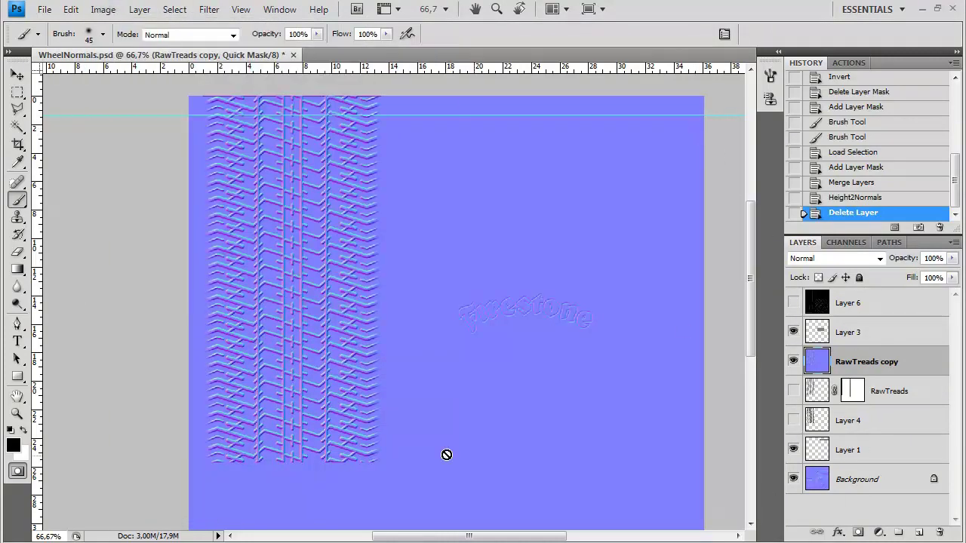
# - Exit Quick Mask mode and clear the selection
pyautogui.click(17, 471)
pyautogui.hotkey('ctrl', 'd')
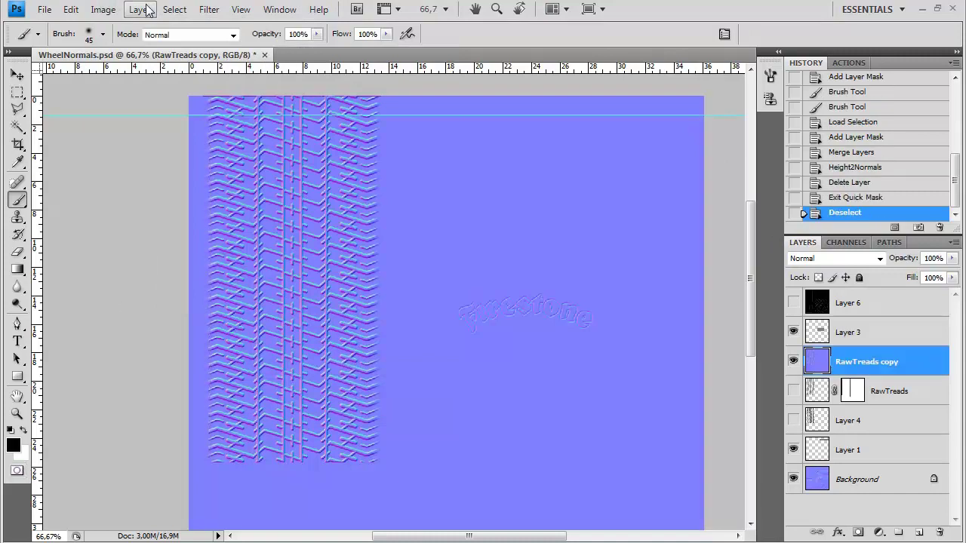
pyautogui.click(103, 9)
pyautogui.moveTo(126, 49)
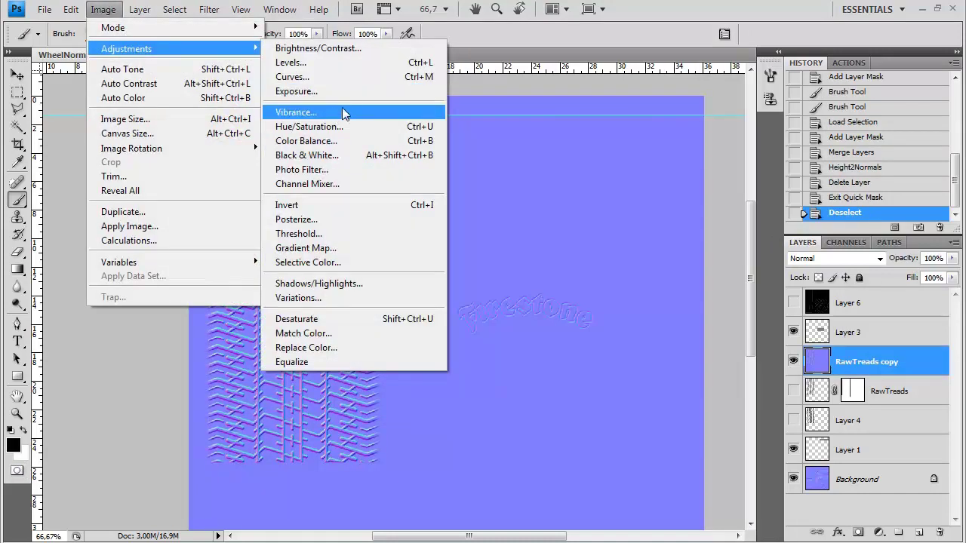
pyautogui.click(310, 71)
pyautogui.click(700, 212)
# - Create an action set named Custom and start recording an action named NormalmapBlend in it
pyautogui.click(849, 63)
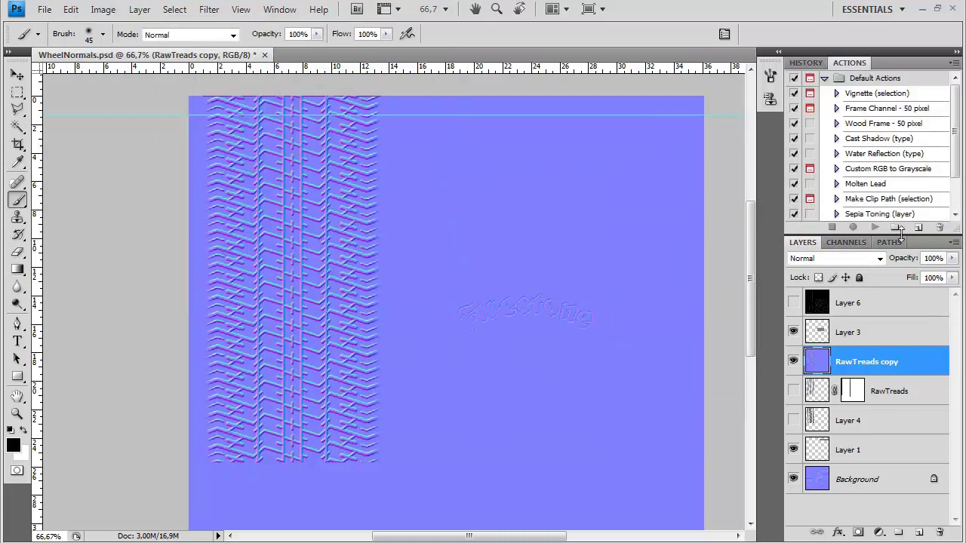
pyautogui.click(896, 227)
pyautogui.write('Custom')
pyautogui.press('Return')
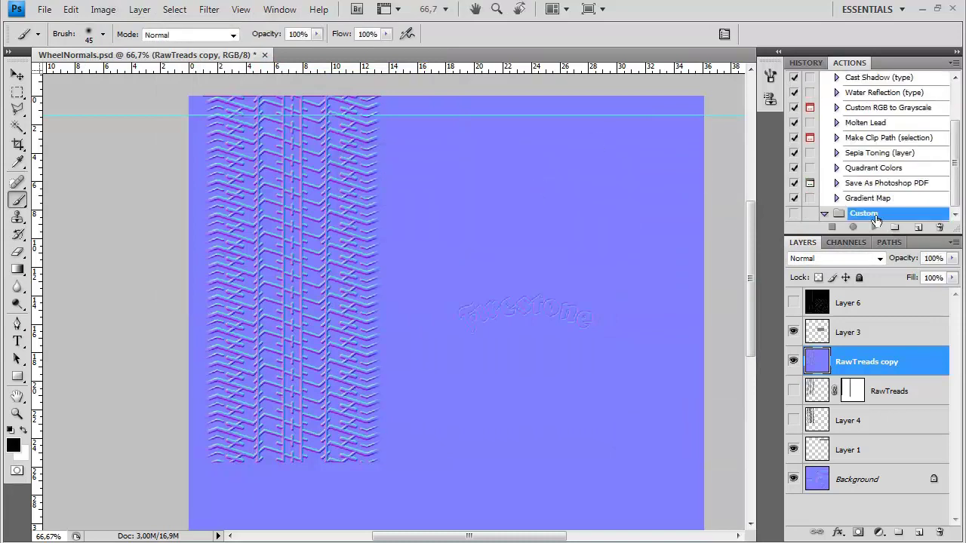
pyautogui.click(918, 227)
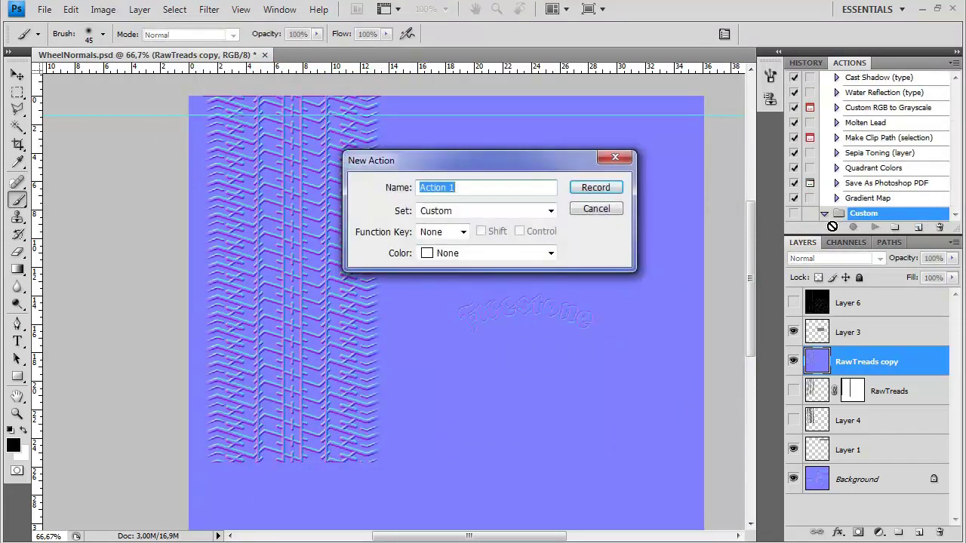
pyautogui.write('NormalmapBlend')
pyautogui.press('Return')
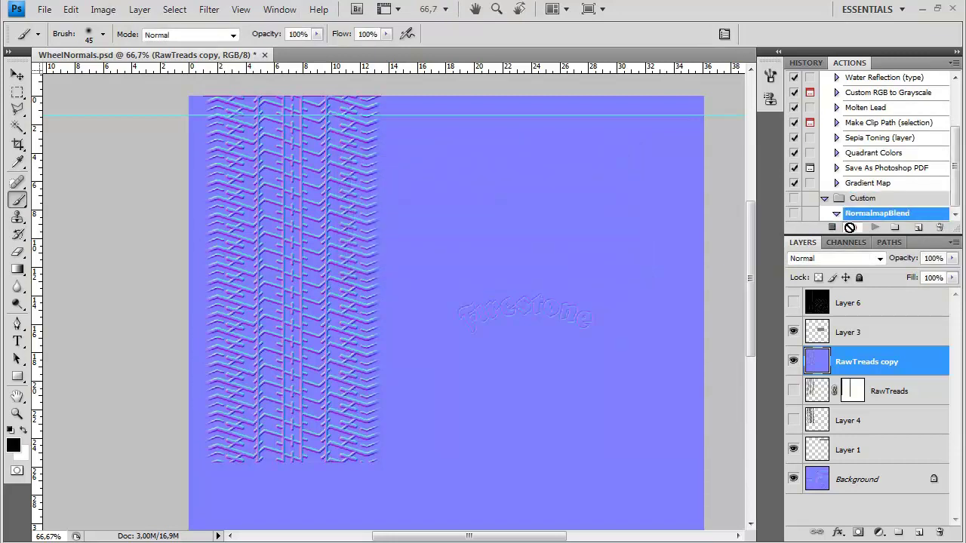
# - Apply Levels to RawTreads copy, limiting the Blue channel's maximum output level to 127
pyautogui.click(99, 11)
pyautogui.moveTo(151, 43)
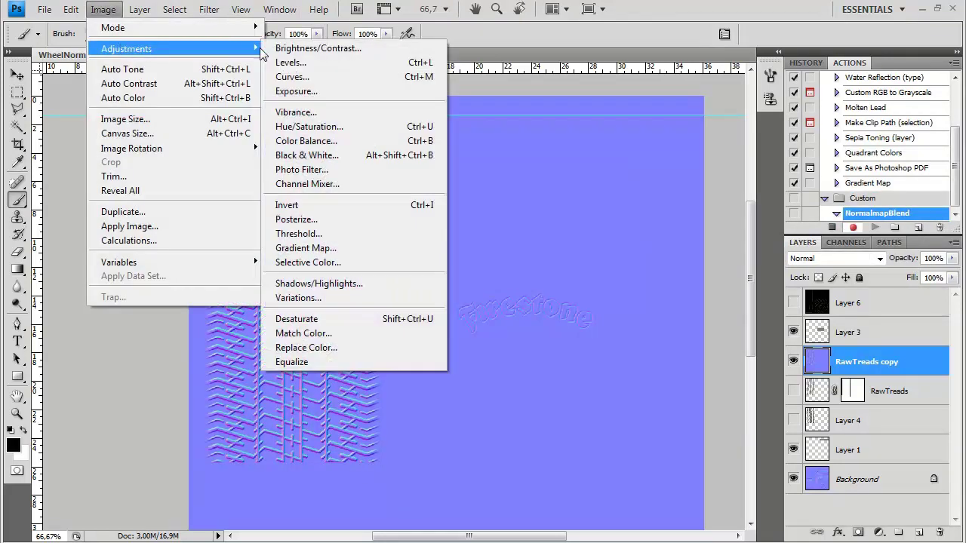
pyautogui.click(456, 61)
pyautogui.click(543, 223)
pyautogui.click(519, 264)
pyautogui.moveTo(650, 414); pyautogui.dragTo(530, 415)
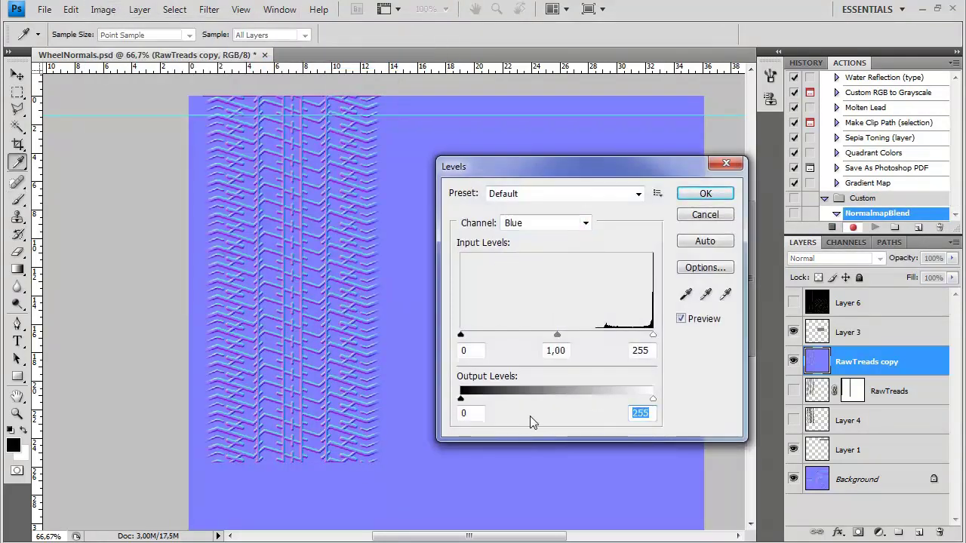
pyautogui.write('127')
pyautogui.press('Return')
# - Set the RawTreads copy blend mode to Overlay and stop recording the action
pyautogui.click(878, 258)
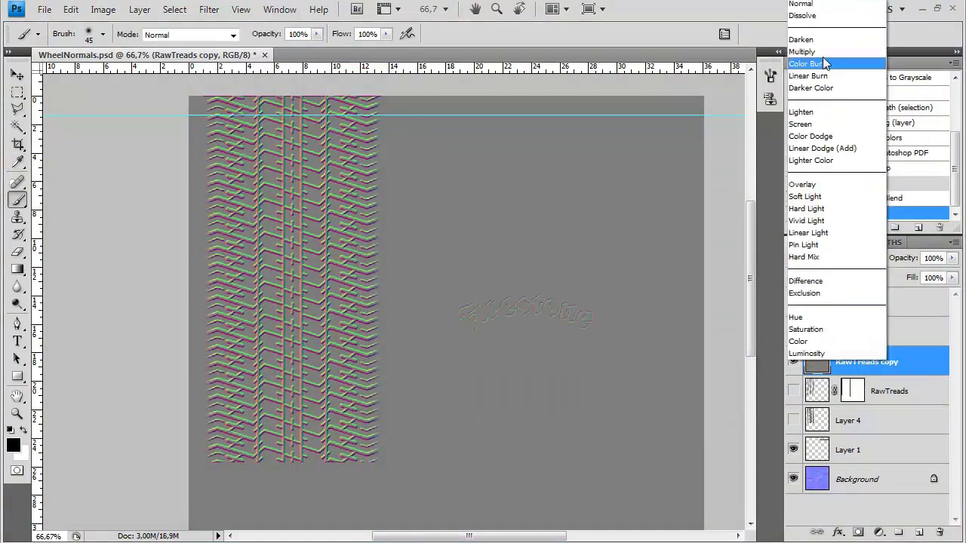
pyautogui.click(821, 184)
pyautogui.click(831, 227)
pyautogui.click(836, 182)
pyautogui.click(868, 214)
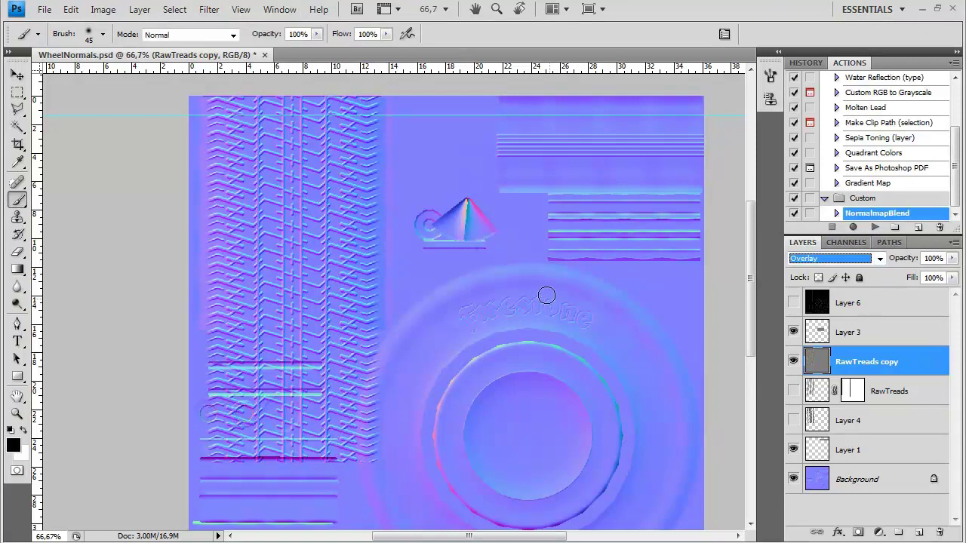
# - Nudge the RawTreads copy layer up by about 4 pixels
pyautogui.press('m')
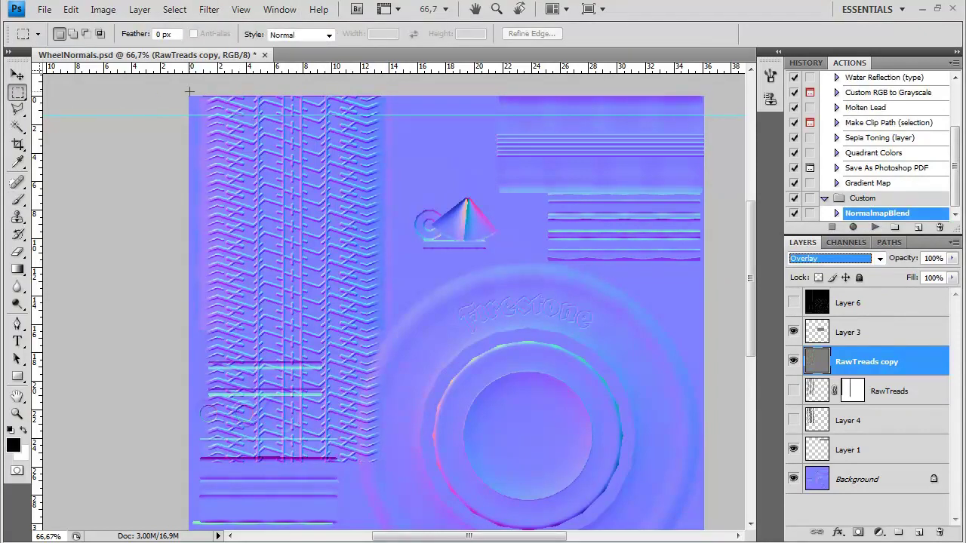
pyautogui.click(18, 76)
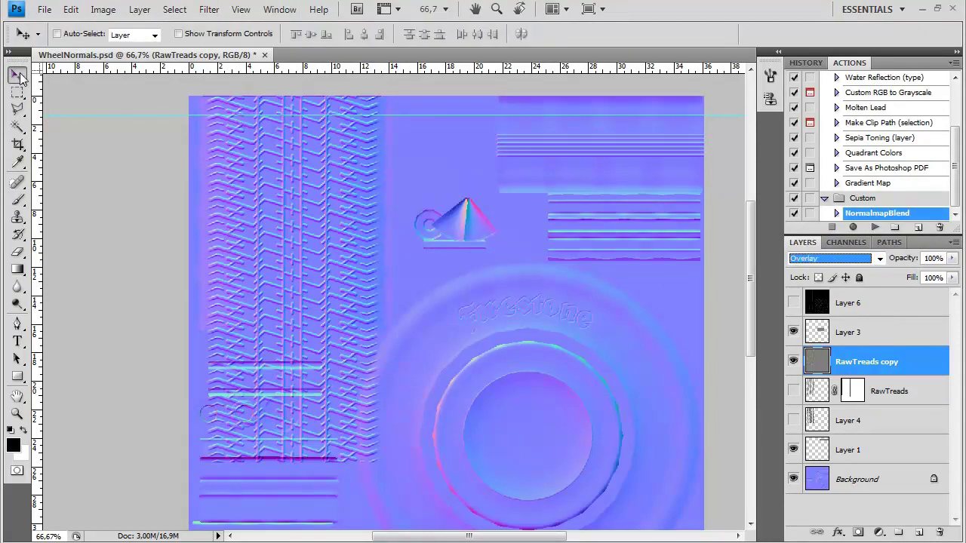
pyautogui.click(872, 397)
pyautogui.click(874, 364)
pyautogui.press('Up')
pyautogui.press('Up')
pyautogui.press('Up')
pyautogui.press('Up')
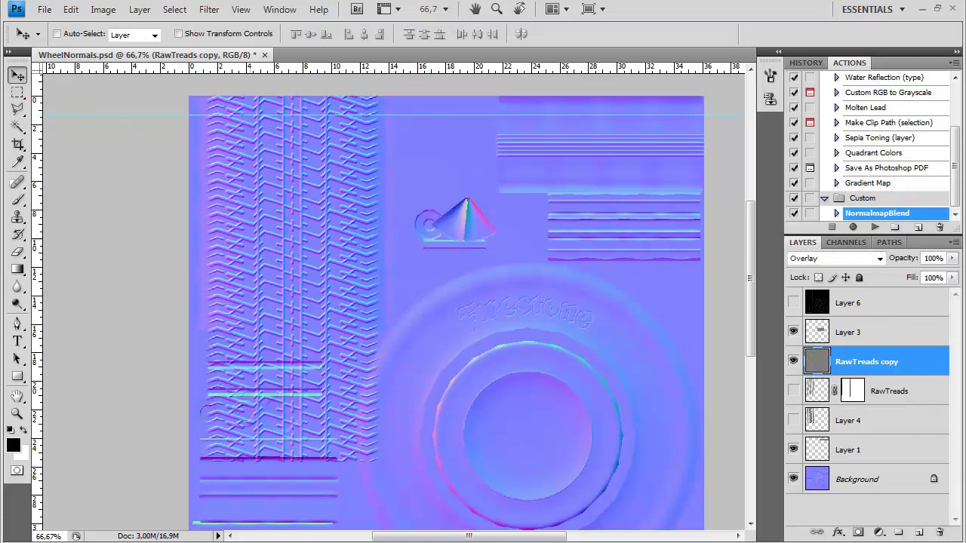
pyautogui.click(17, 92)
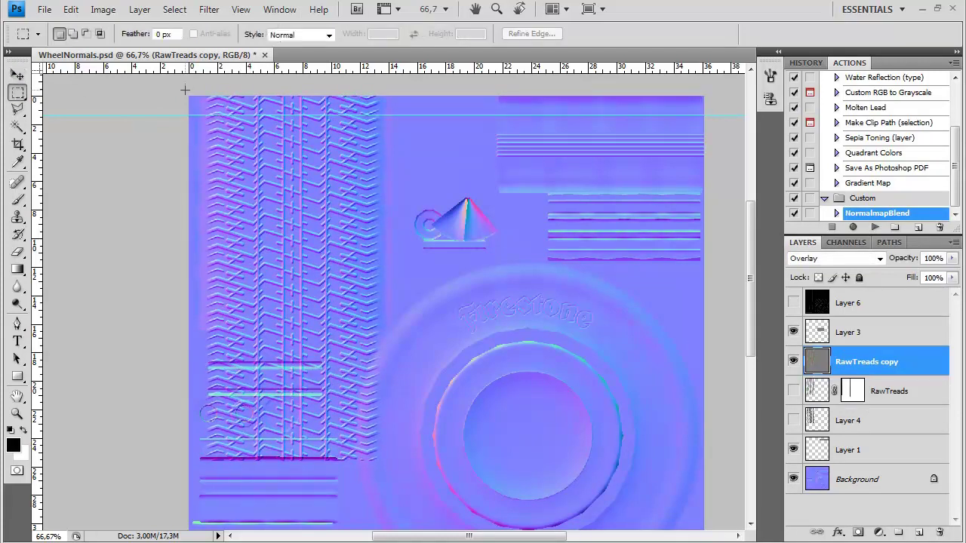
# - Add a layer mask to RawTreads copy that limits it to a rectangle around the rear tire tread strip
pyautogui.click(858, 531)
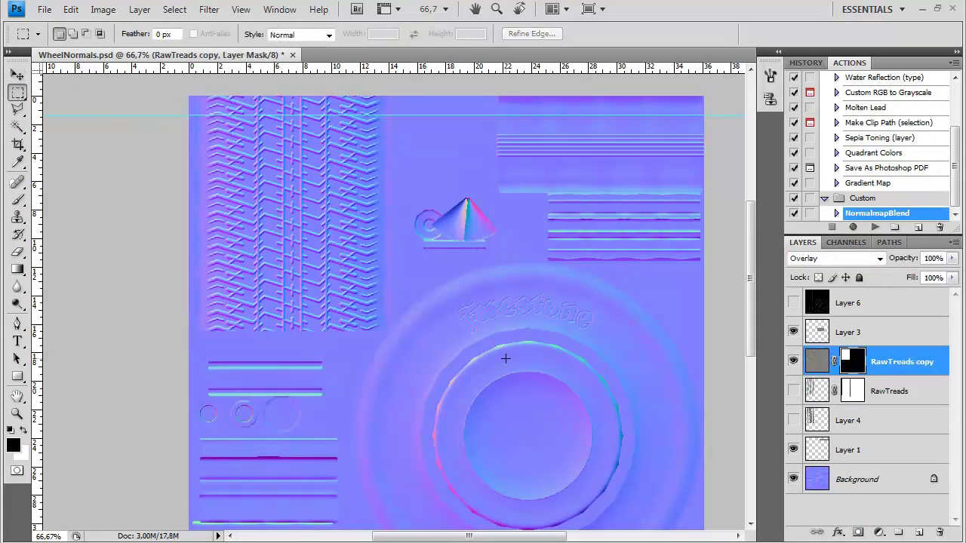
pyautogui.hotkey('ctrl', 'z')
pyautogui.moveTo(189, 96); pyautogui.dragTo(382, 336)
pyautogui.click(858, 532)
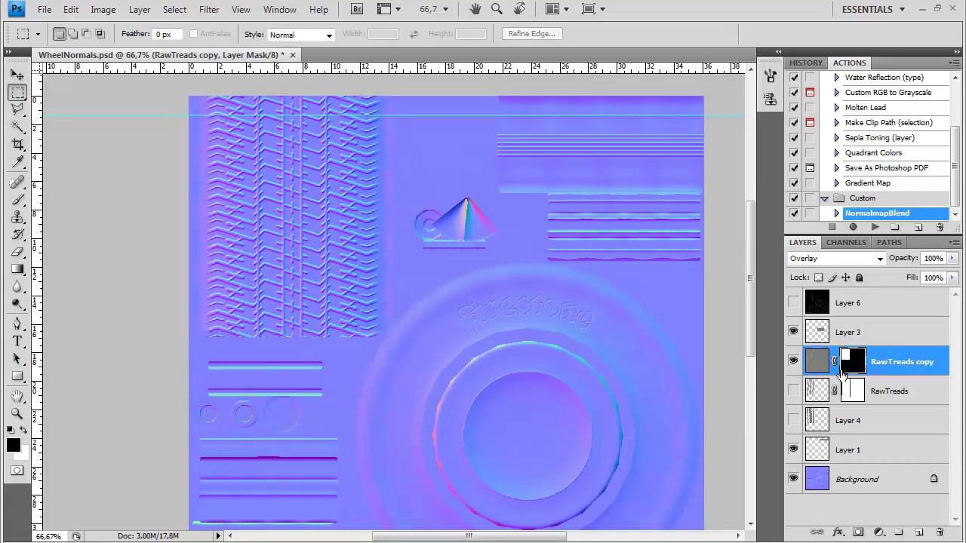
# - Save a Targa copy over the existing WheelNormals.tga and check the rear tire's tread in 3ds Max
pyautogui.hotkey('ctrl', 'shift', 's')
pyautogui.click(469, 353)
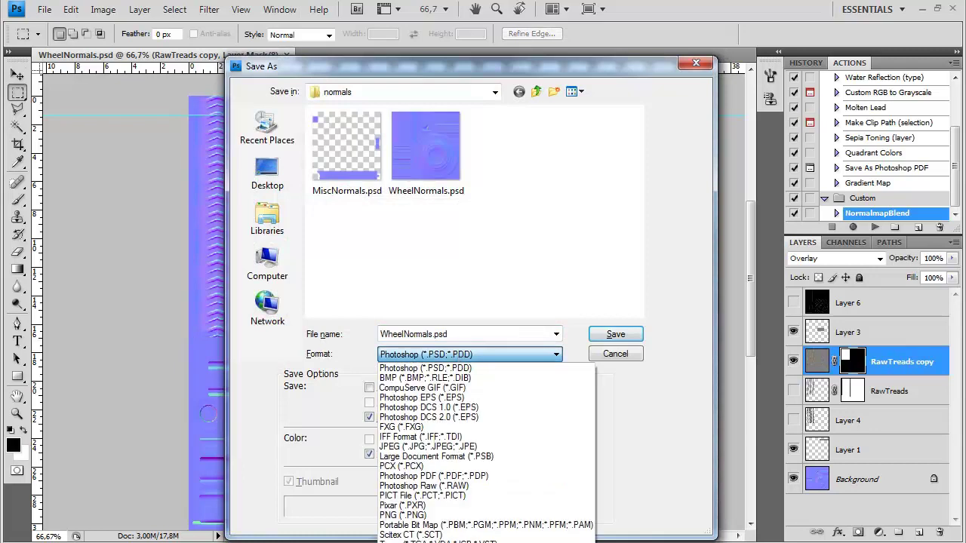
pyautogui.click(452, 526)
pyautogui.click(584, 256)
pyautogui.moveTo(638, 135); pyautogui.dragTo(638, 276)
pyautogui.click(578, 249)
pyautogui.click(615, 335)
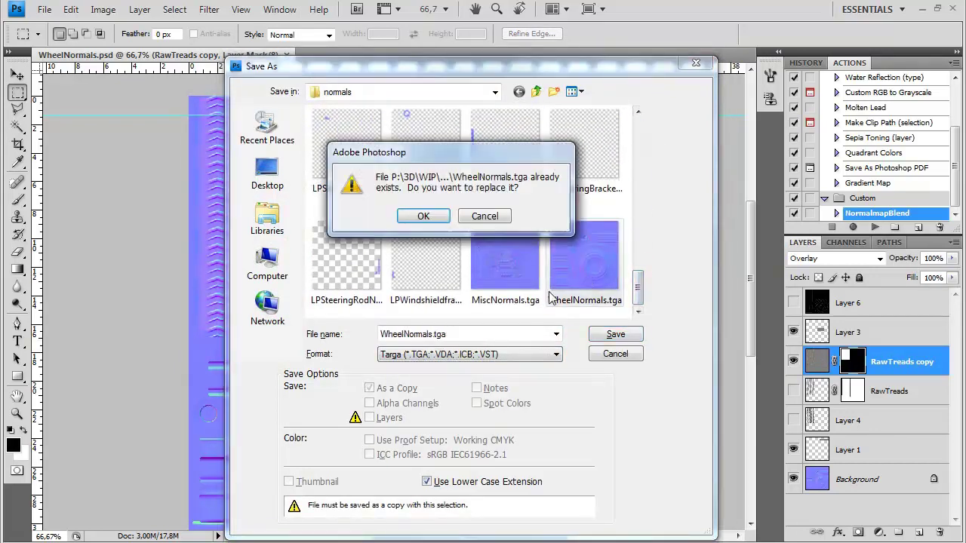
pyautogui.click(422, 216)
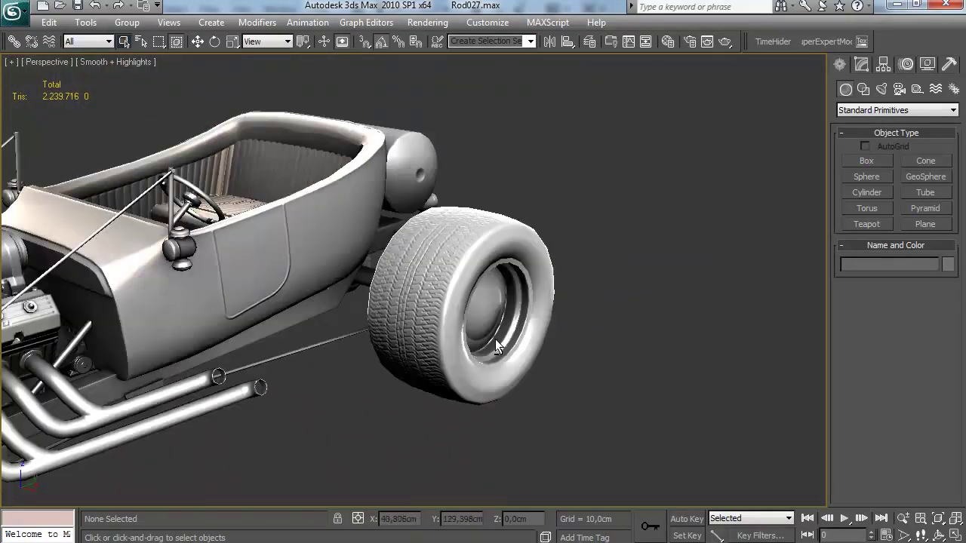
pyautogui.moveTo(495, 339); pyautogui.dragTo(527, 283)
pyautogui.scroll(-3, 468, 338)
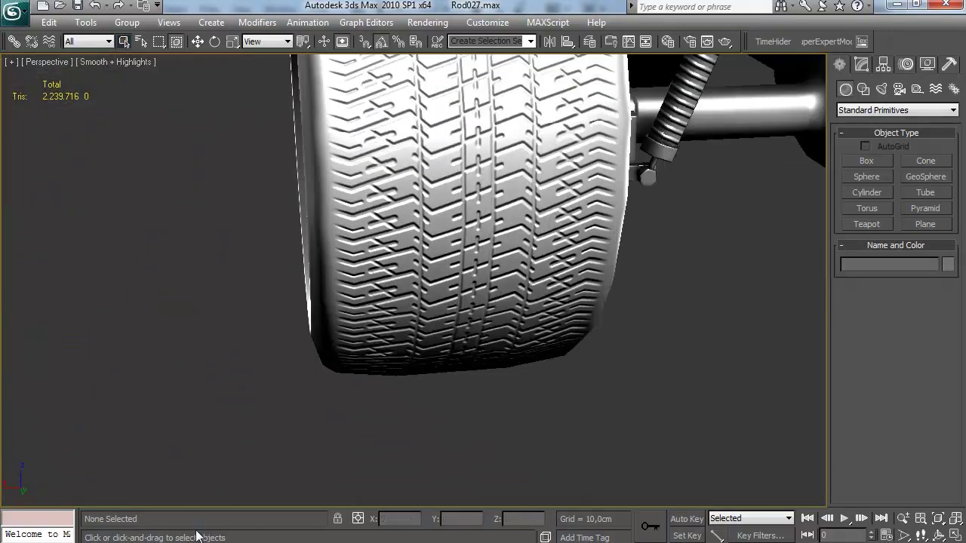
# - Switch back to Photoshop and show the UV wireframe on Layer 6 and the RawTreads layer over the texture
pyautogui.click(196, 539)
pyautogui.click(794, 302)
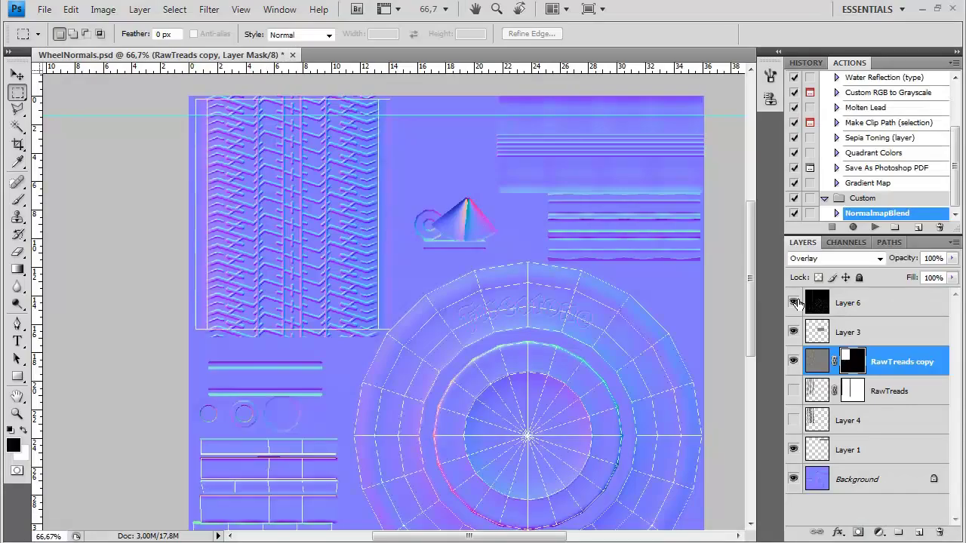
pyautogui.hotkey('ctrl', '+')
pyautogui.moveTo(473, 194); pyautogui.dragTo(520, 328)
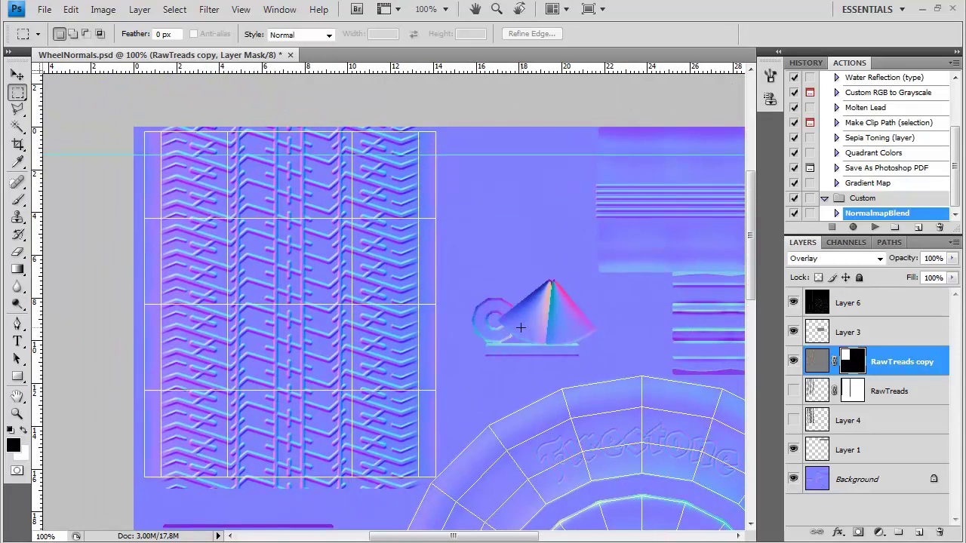
pyautogui.click(793, 391)
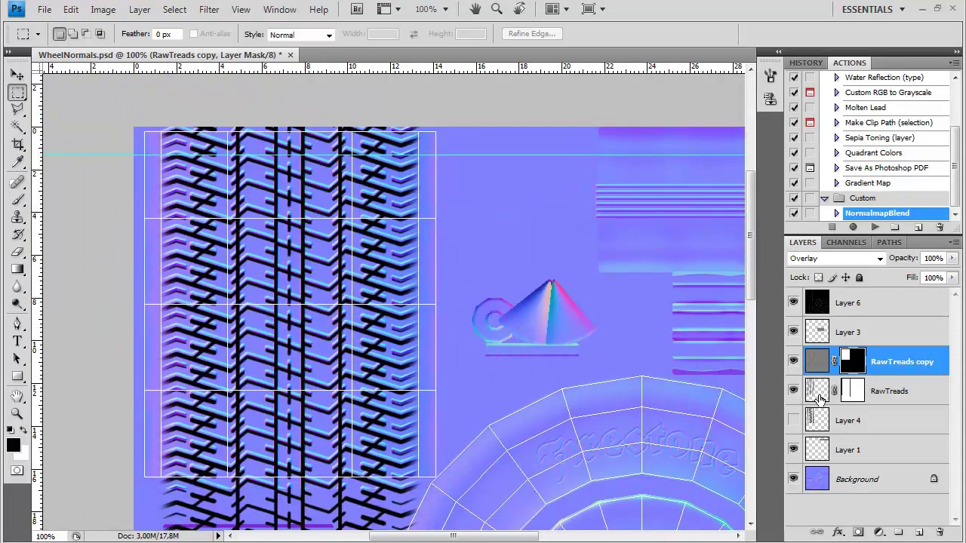
pyautogui.click(818, 394)
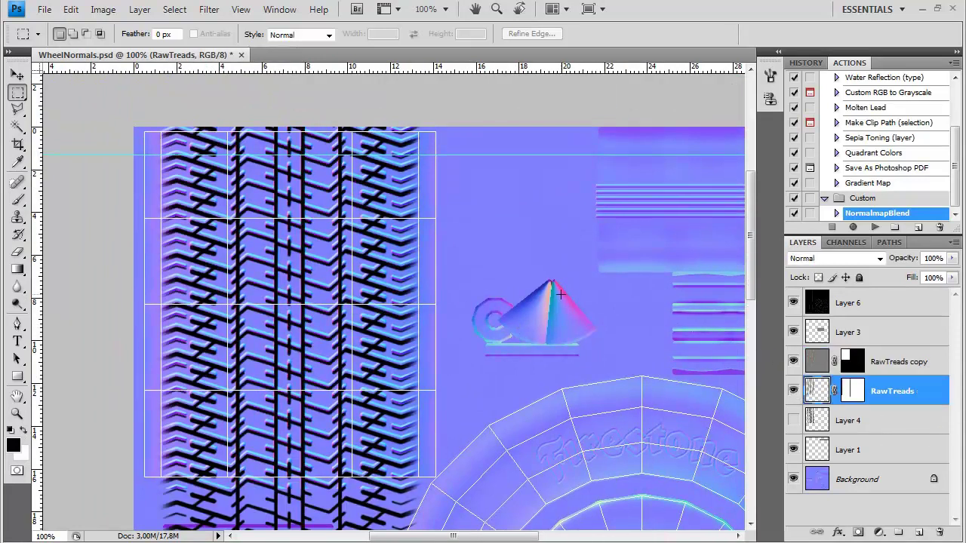
pyautogui.click(17, 76)
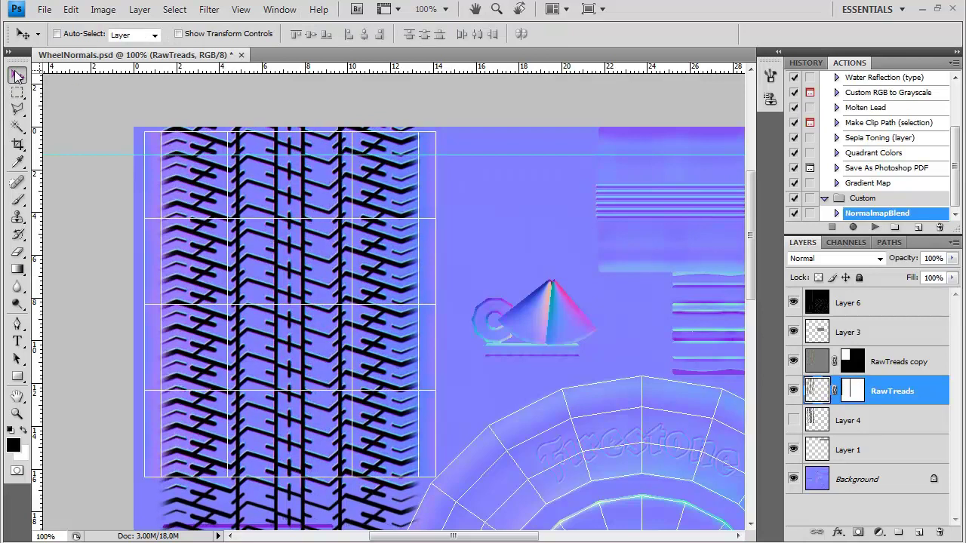
pyautogui.keyDown('shift'); pyautogui.click(902, 361); pyautogui.keyUp('shift')
pyautogui.hotkey('ctrl', 't')
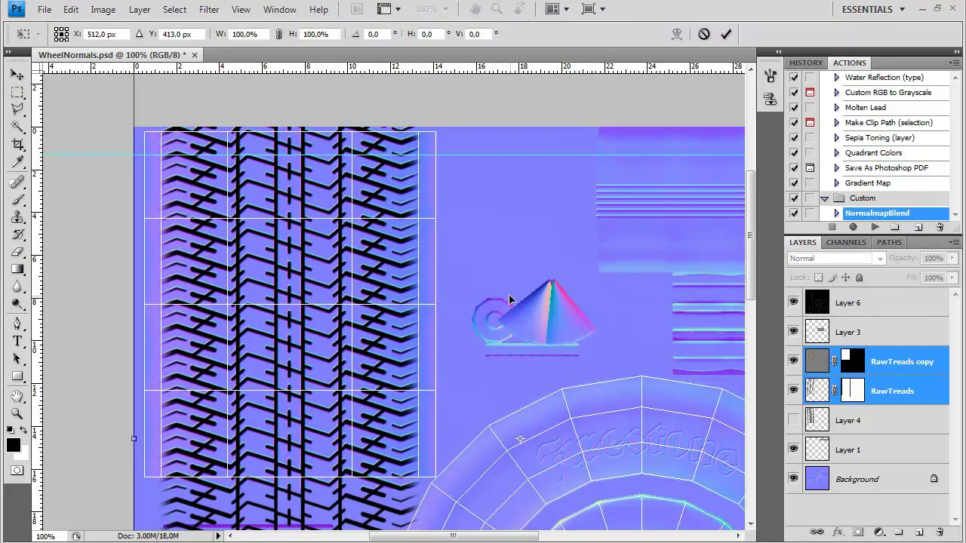
pyautogui.press('Return')
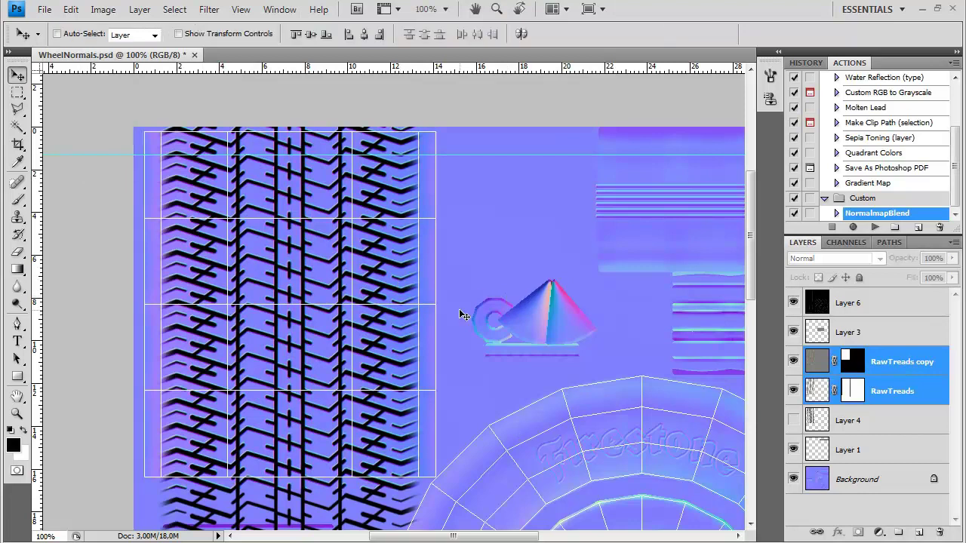
# - Delete everything on the RawTreads copy layer outside a rectangle around the tread strip
pyautogui.hotkey('ctrl', '-')
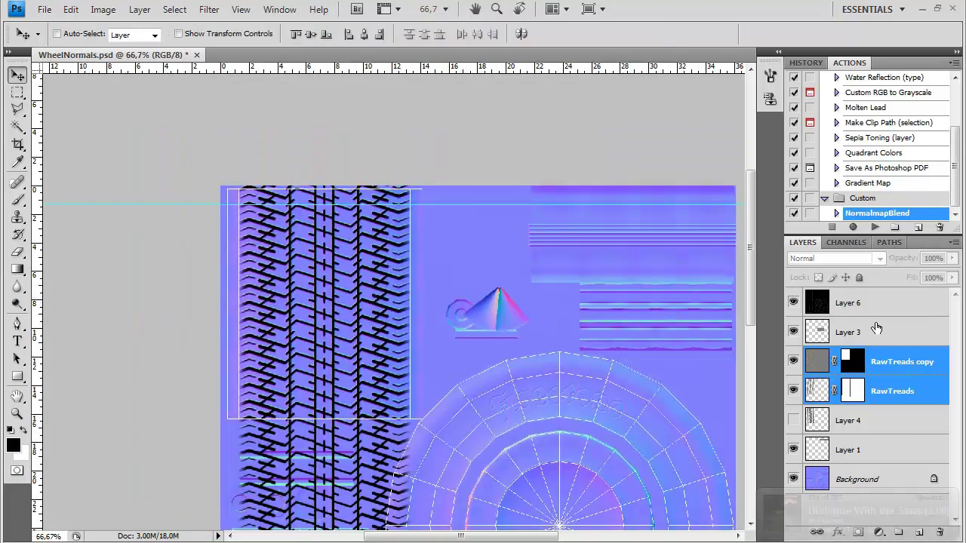
pyautogui.click(814, 360)
pyautogui.press('m')
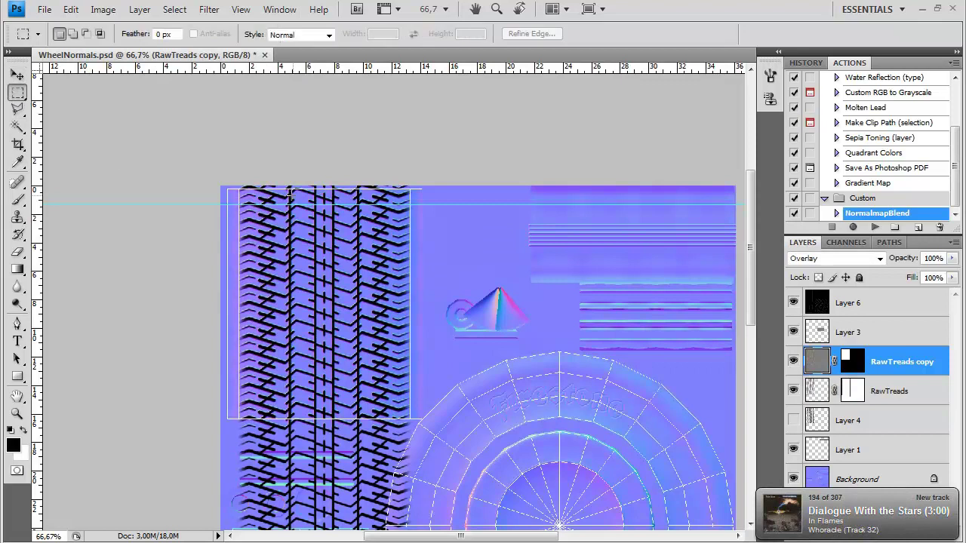
pyautogui.moveTo(233, 179)
pyautogui.mouseDown()
pyautogui.moveTo(259, 490)
pyautogui.moveTo(414, 433)
pyautogui.mouseUp()
pyautogui.hotkey('ctrl', 'shift', 'i')
pyautogui.keyDown('shift'); pyautogui.click(882, 391); pyautogui.keyUp('shift')
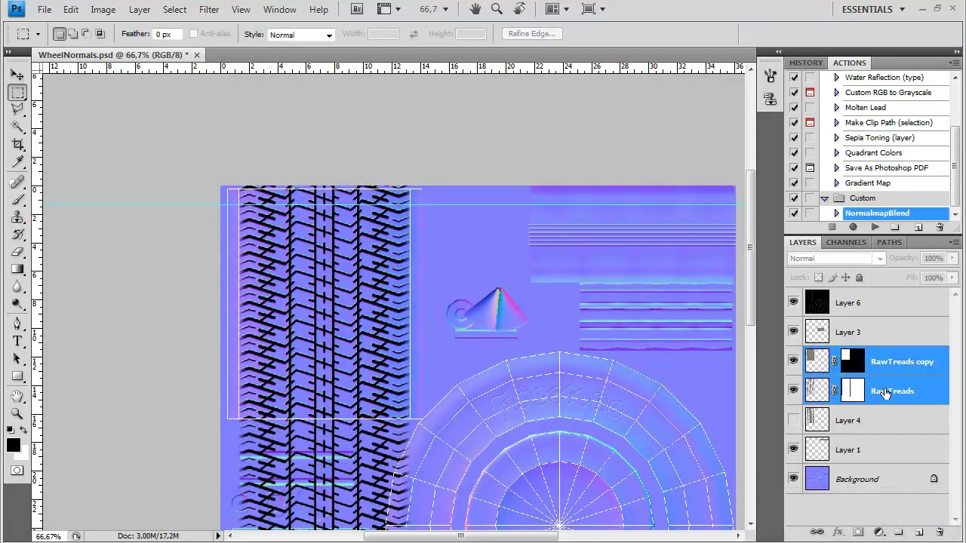
pyautogui.hotkey('ctrl', 'd')
# - Widen the RawTreads copy and RawTreads layers together to 106% so the tread fits the UV wireframe
pyautogui.moveTo(463, 368); pyautogui.dragTo(326, 268)
pyautogui.click(902, 362)
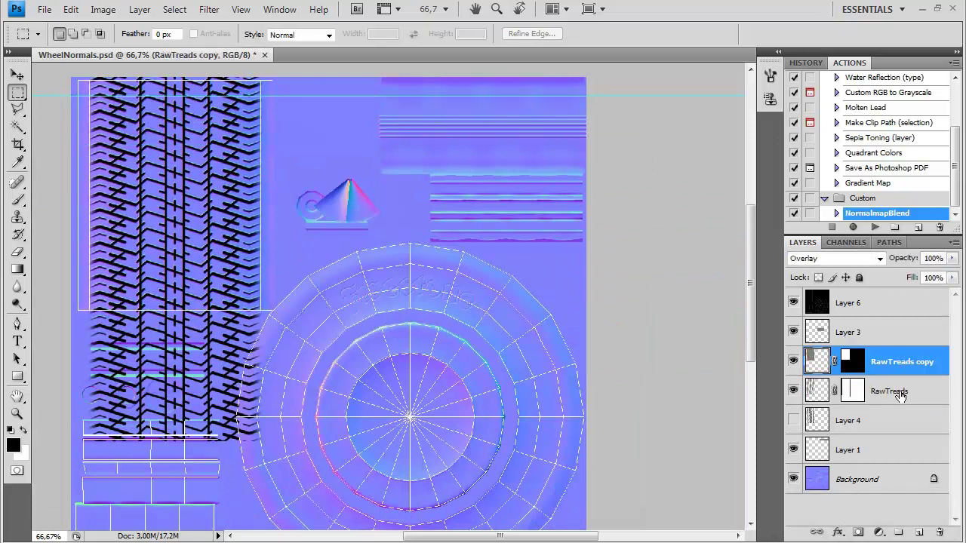
pyautogui.keyDown('shift'); pyautogui.click(901, 391); pyautogui.keyUp('shift')
pyautogui.hotkey('ctrl', 't')
pyautogui.moveTo(495, 231); pyautogui.dragTo(603, 276)
pyautogui.moveTo(694, 254); pyautogui.dragTo(707, 255)
pyautogui.moveTo(179, 255); pyautogui.dragTo(172, 255)
pyautogui.moveTo(711, 254); pyautogui.dragTo(723, 254)
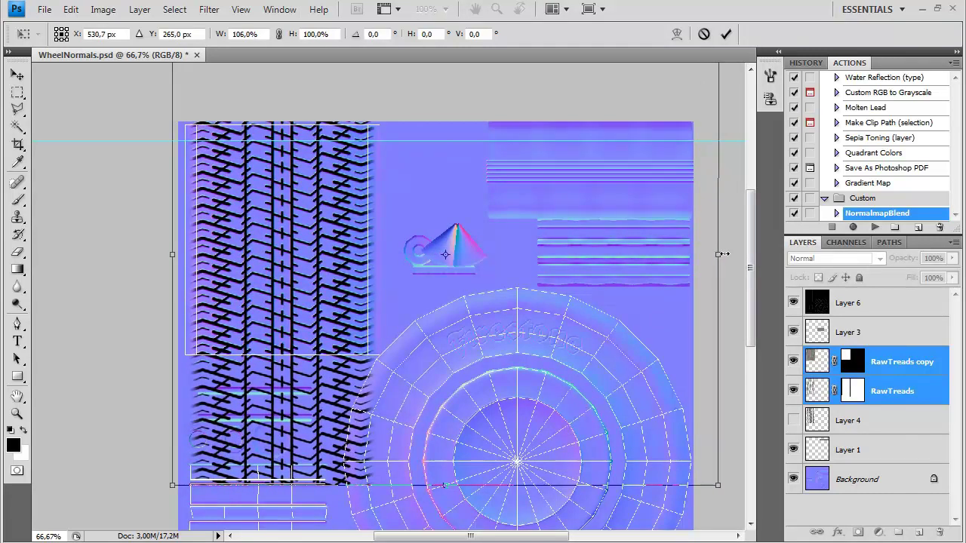
pyautogui.press('Return')
# - Hide the RawTreads and wireframe layers and save a Targa copy, replacing WheelNormals.tga
pyautogui.click(793, 391)
pyautogui.click(801, 363)
pyautogui.click(792, 302)
pyautogui.hotkey('ctrl', 'shift', 's')
pyautogui.click(452, 355)
pyautogui.click(445, 530)
pyautogui.moveTo(636, 141); pyautogui.dragTo(637, 294)
pyautogui.click(616, 333)
pyautogui.click(423, 214)
pyautogui.click(528, 269)
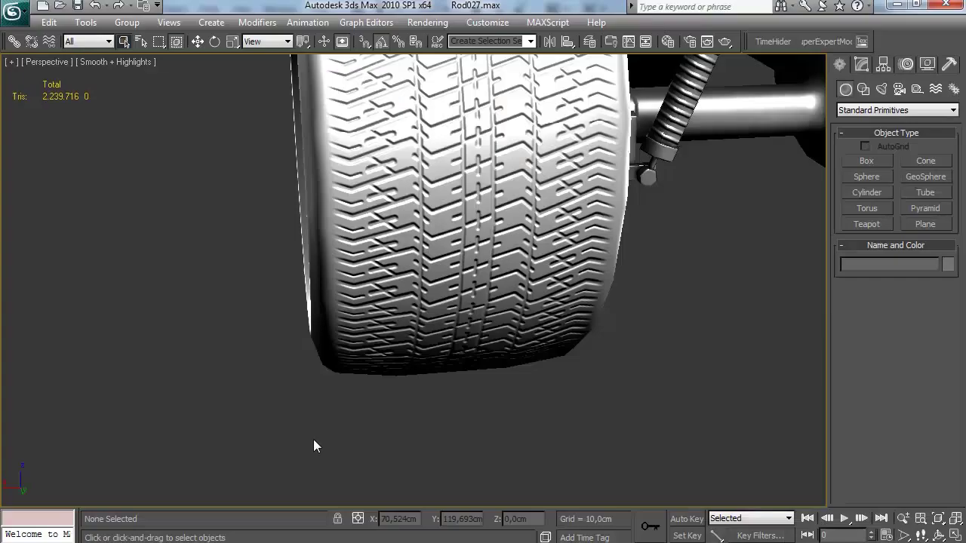
# - Inspect the rear tire's tread and sidewall from several angles in 3ds Max
pyautogui.moveTo(478, 308); pyautogui.dragTo(425, 365)
pyautogui.moveTo(427, 326); pyautogui.dragTo(668, 356)
pyautogui.scroll(-3, 474, 282)
pyautogui.scroll(-3, 601, 253)
pyautogui.scroll(-2, 544, 351)
pyautogui.moveTo(545, 351); pyautogui.dragTo(459, 321)
pyautogui.scroll(-4, 553, 345)
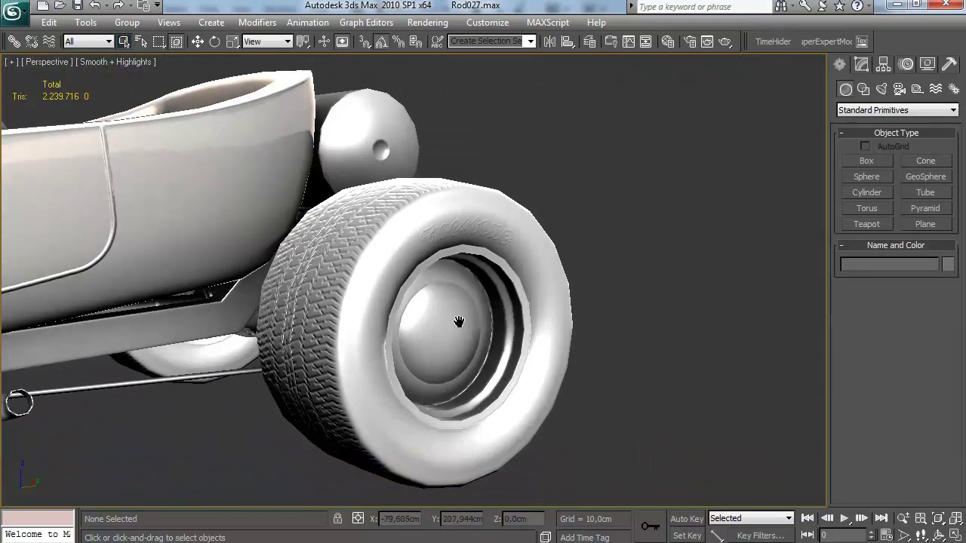
# - Switch to Photoshop and create a layer group named Normals directly above Layer 3
pyautogui.hotkey('alt', 'Tab')
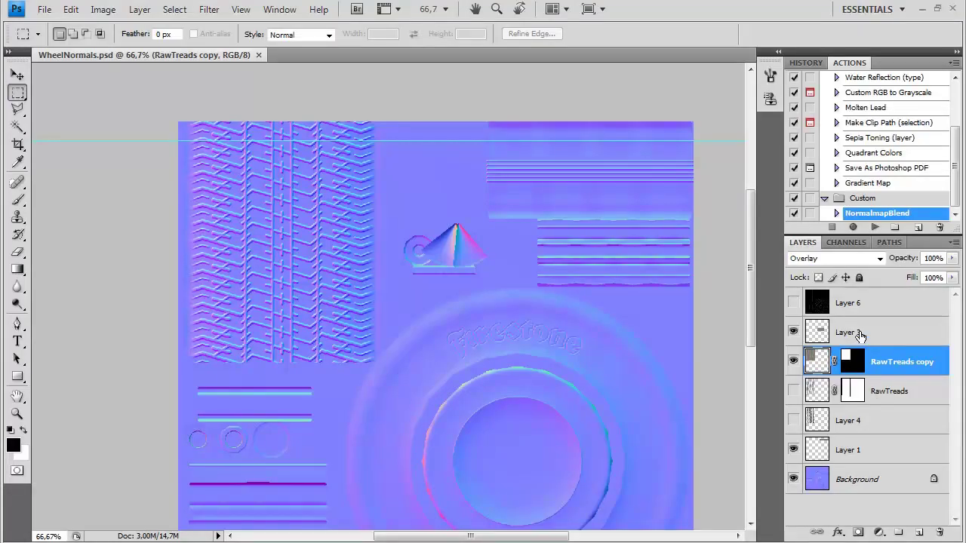
pyautogui.click(860, 335)
pyautogui.click(898, 532)
pyautogui.write('Normals')
pyautogui.click(852, 351)
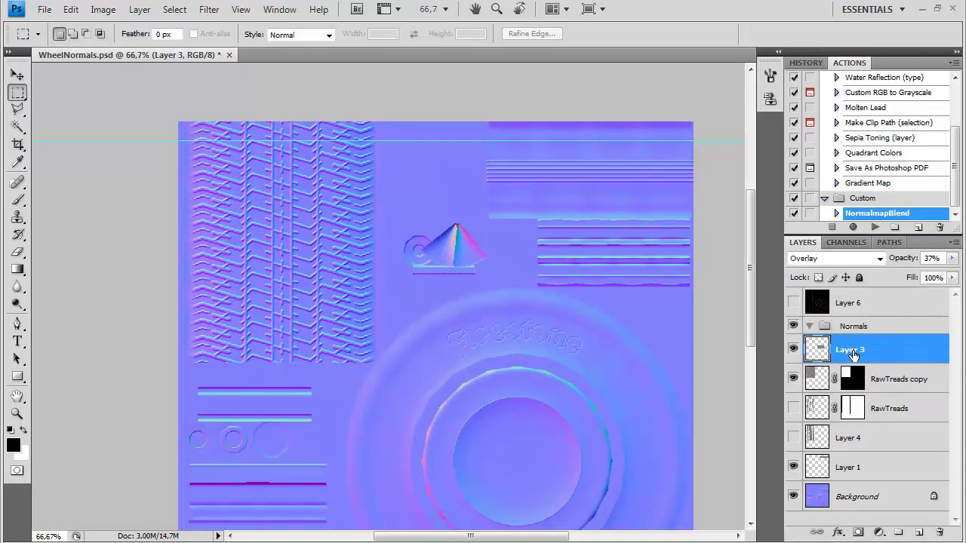
# - Duplicate the Background layer and fill the original Background with black
pyautogui.click(865, 496)
pyautogui.hotkey('ctrl', 'j')
pyautogui.click(875, 513)
pyautogui.hotkey('alt', 'BackSpace')
pyautogui.press('x')
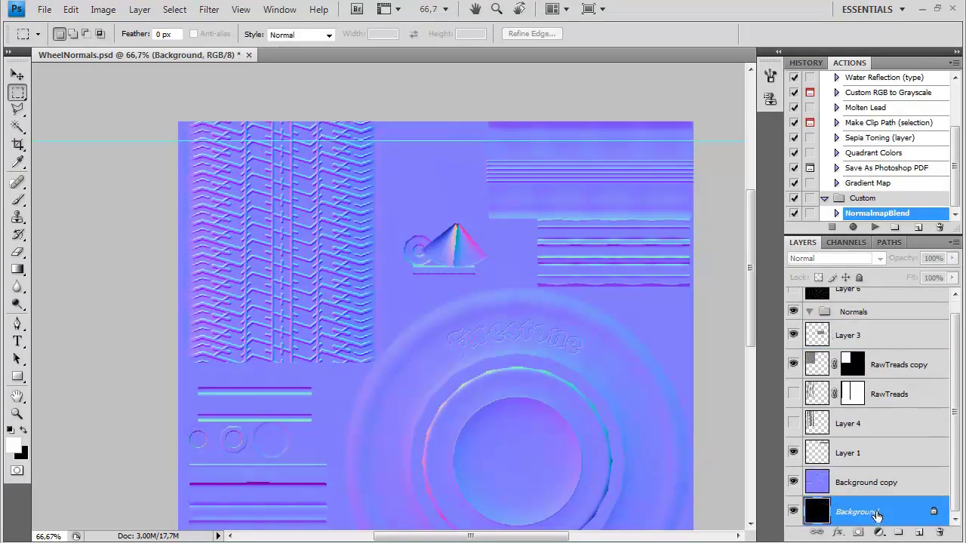
# - Rename the Background copy layer to Bakednormals
pyautogui.click(869, 487)
pyautogui.doubleClick(870, 487)
pyautogui.write('Bakednormals')
pyautogui.press('Return')
# - Move the layers from Bakednormals up to Layer 3 into the Normals group, leaving RawTreads and Layer 4 above the group
pyautogui.keyDown('shift'); pyautogui.click(857, 335); pyautogui.keyUp('shift')
pyautogui.moveTo(857, 335); pyautogui.dragTo(802, 320)
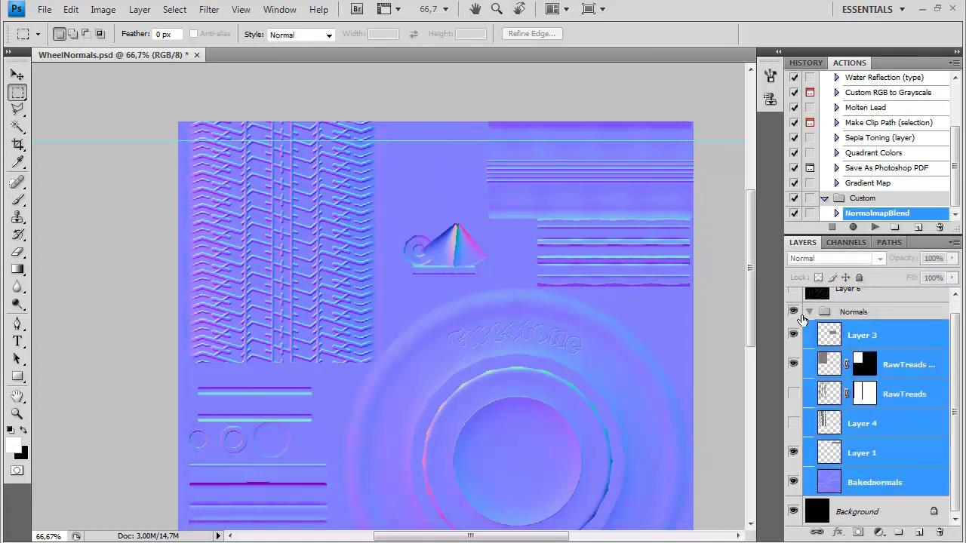
pyautogui.click(885, 400)
pyautogui.keyDown('shift'); pyautogui.click(875, 423); pyautogui.keyUp('shift')
pyautogui.moveTo(893, 393); pyautogui.dragTo(890, 303)
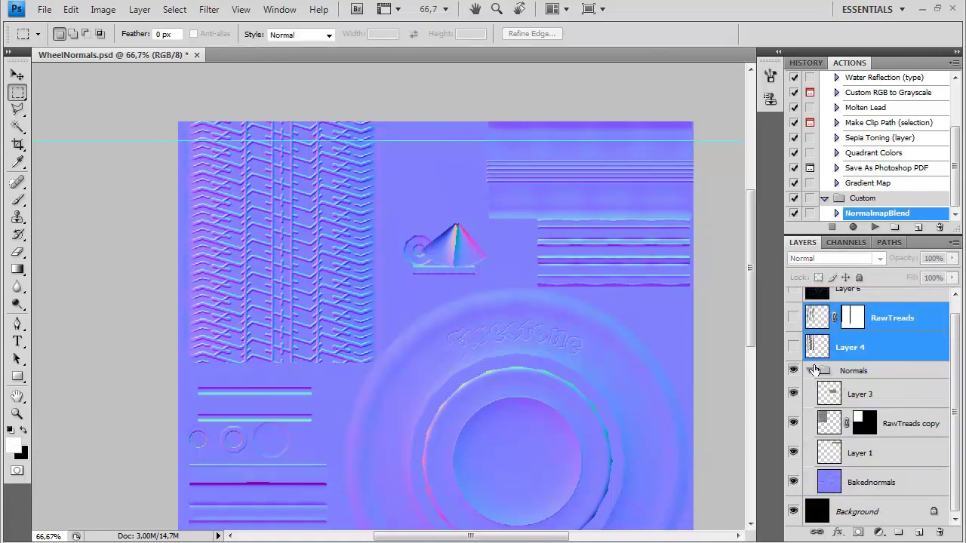
# - Collapse the Normals group and create two groups above it named Diffuse and Specialoverlays
pyautogui.click(810, 371)
pyautogui.click(866, 385)
pyautogui.click(898, 532)
pyautogui.write('Diffuse')
pyautogui.press('Return')
pyautogui.click(898, 532)
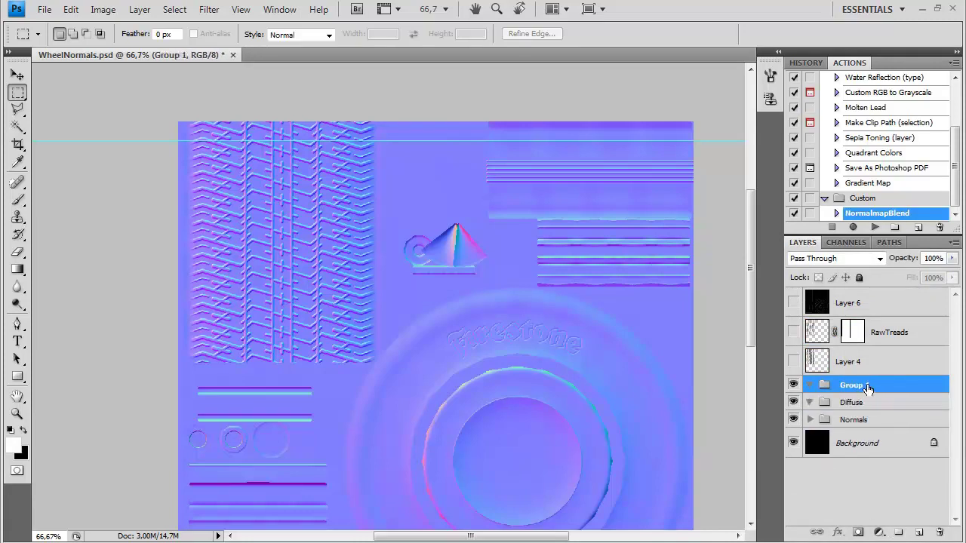
pyautogui.click(866, 385)
pyautogui.write('Specialoverlays')
pyautogui.press('Return')
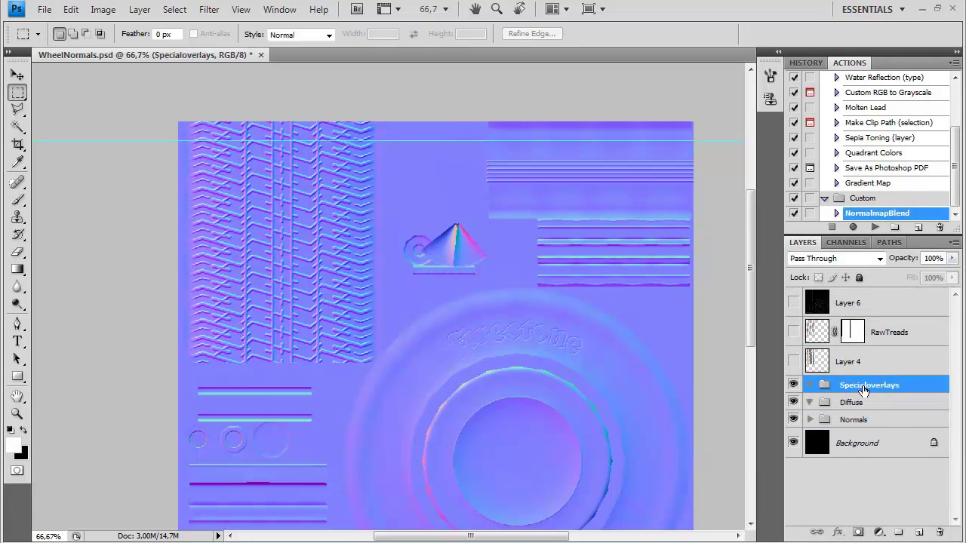
# - Open WheelAO.tga, copy the whole image and close the file
pyautogui.hotkey('alt', 'Tab')
pyautogui.moveTo(345, 314); pyautogui.dragTo(127, 320)
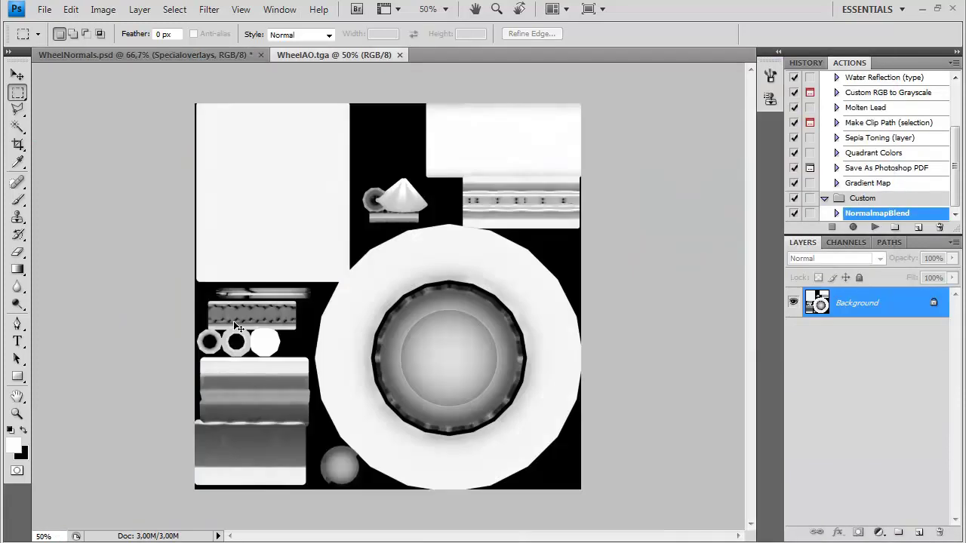
pyautogui.hotkey('ctrl', 'a')
pyautogui.hotkey('ctrl', 'c')
pyautogui.hotkey('ctrl', 'w')
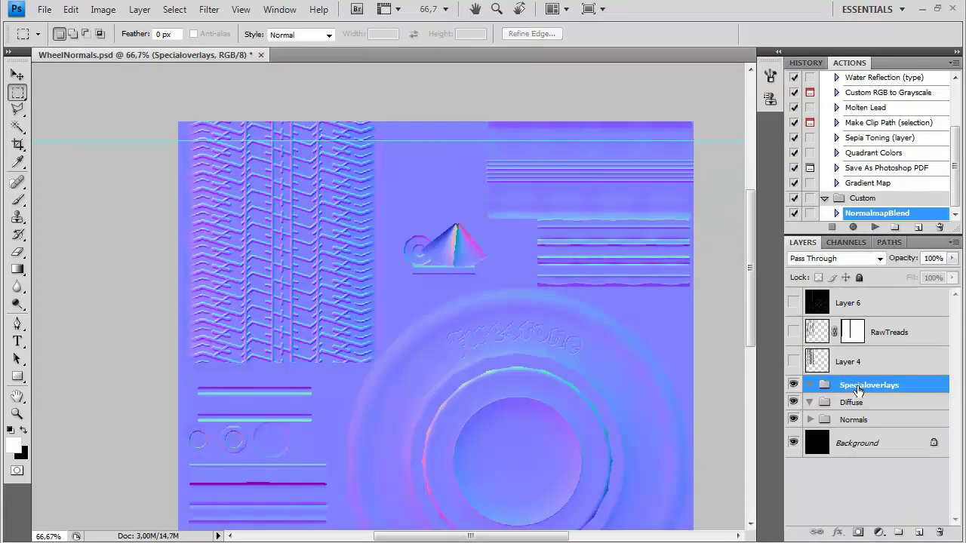
# - Paste the ambient occlusion image into the Specialoverlays group and set its blend mode to Multiply
pyautogui.hotkey('ctrl', 'v')
pyautogui.click(835, 260)
pyautogui.click(818, 48)
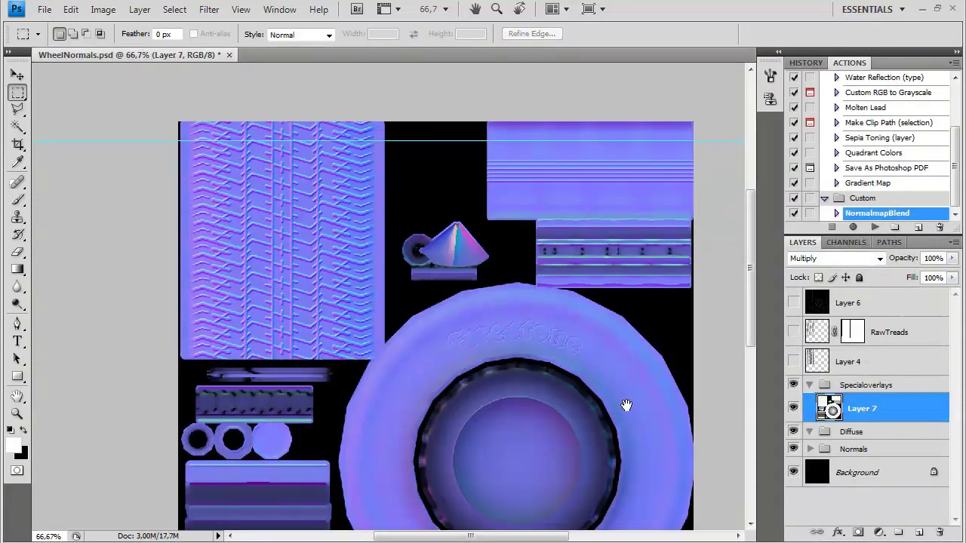
# - Add a new layer in the Diffuse group and fill it with a dark grey background color
pyautogui.moveTo(626, 405); pyautogui.dragTo(567, 284)
pyautogui.click(822, 436)
pyautogui.click(917, 532)
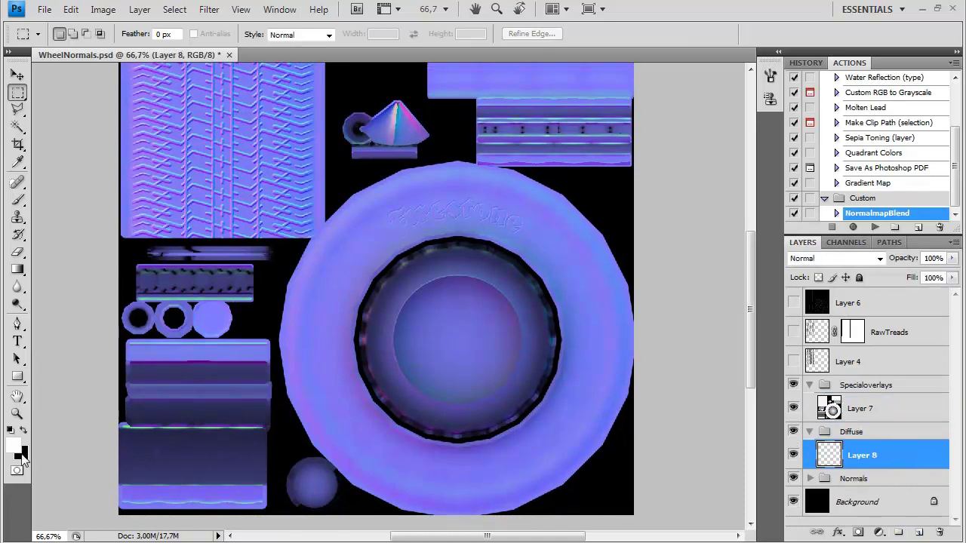
pyautogui.click(22, 453)
pyautogui.moveTo(419, 369); pyautogui.dragTo(400, 358)
pyautogui.click(774, 188)
pyautogui.press('m')
pyautogui.hotkey('ctrl', 'BackSpace')
# - Duplicate the RawTreads layer and place a visible RawTreads in the Diffuse group above the dark grey fill layer
pyautogui.hotkey('ctrl', '-')
pyautogui.moveTo(857, 338); pyautogui.dragTo(896, 318)
pyautogui.hotkey('ctrl', 'j')
pyautogui.click(794, 455)
pyautogui.click(894, 456)
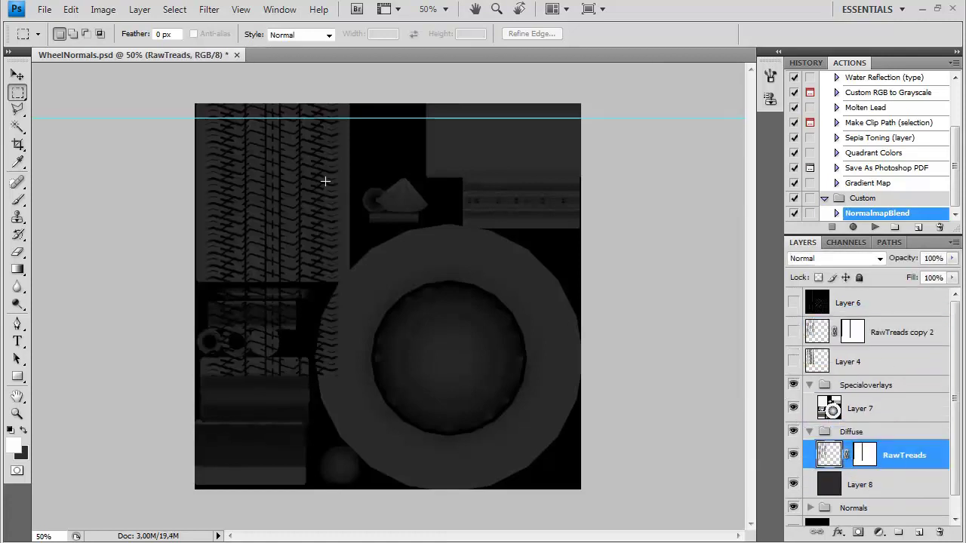
# - Fill the RawTreads layer mask with black everywhere outside a rectangle around the tread strip
pyautogui.moveTo(339, 282); pyautogui.dragTo(341, 282)
pyautogui.moveTo(333, 264); pyautogui.dragTo(346, 283)
pyautogui.click(856, 533)
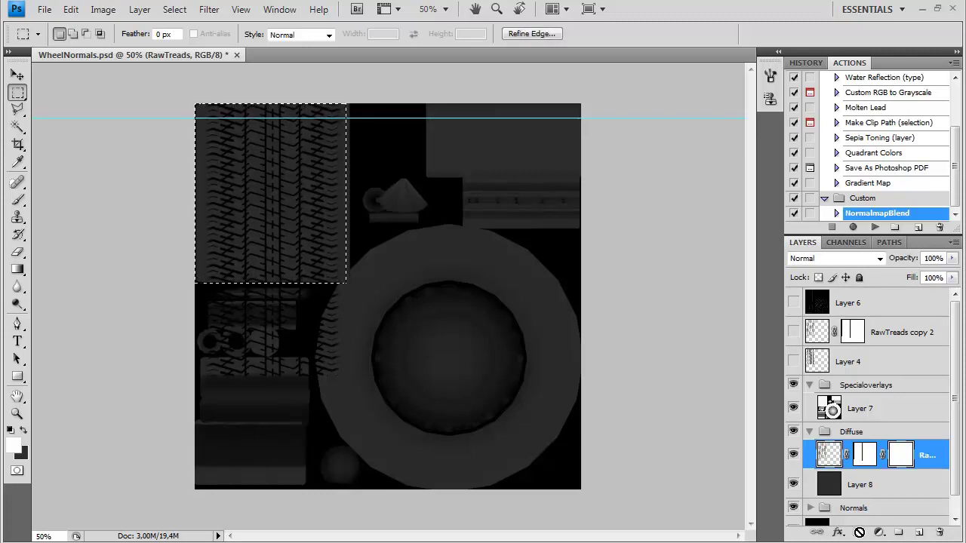
pyautogui.hotkey('ctrl', 'shift', 'i')
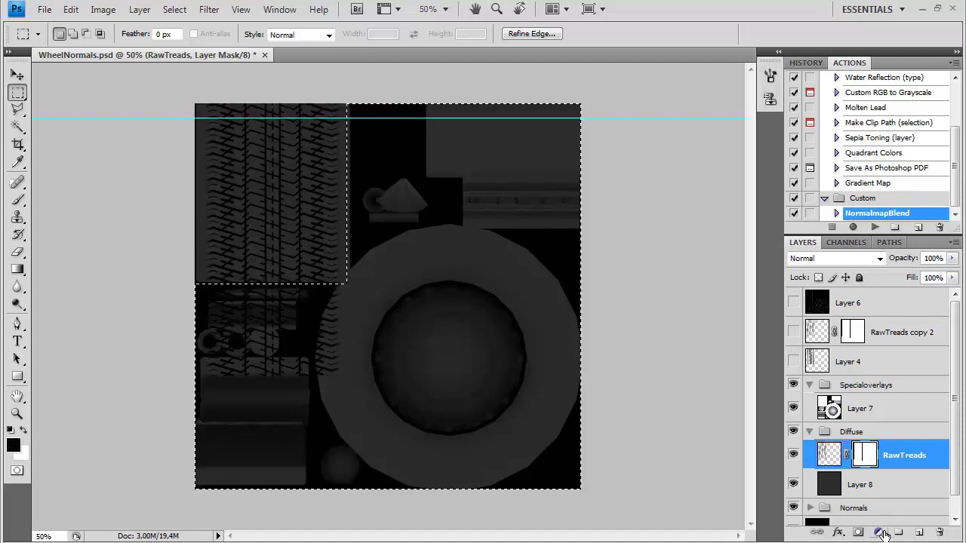
pyautogui.press('x')
pyautogui.press('Delete')
pyautogui.hotkey('ctrl', 'd')
pyautogui.hotkey('ctrl', '+')
pyautogui.hotkey('ctrl', '+')
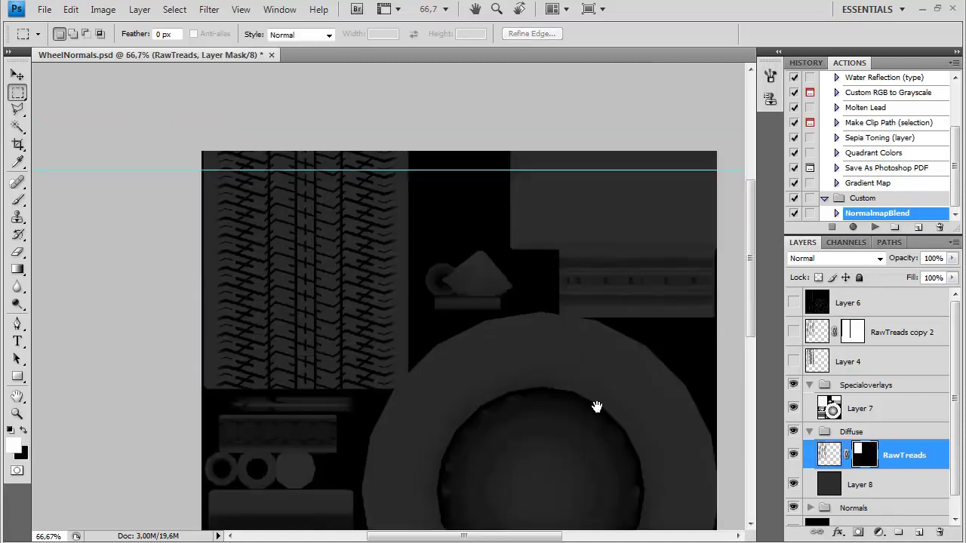
# - Add a white Outer Glow in Screen mode to the RawTreads layer with about 27% opacity and a 2 px size
pyautogui.doubleClick(915, 461)
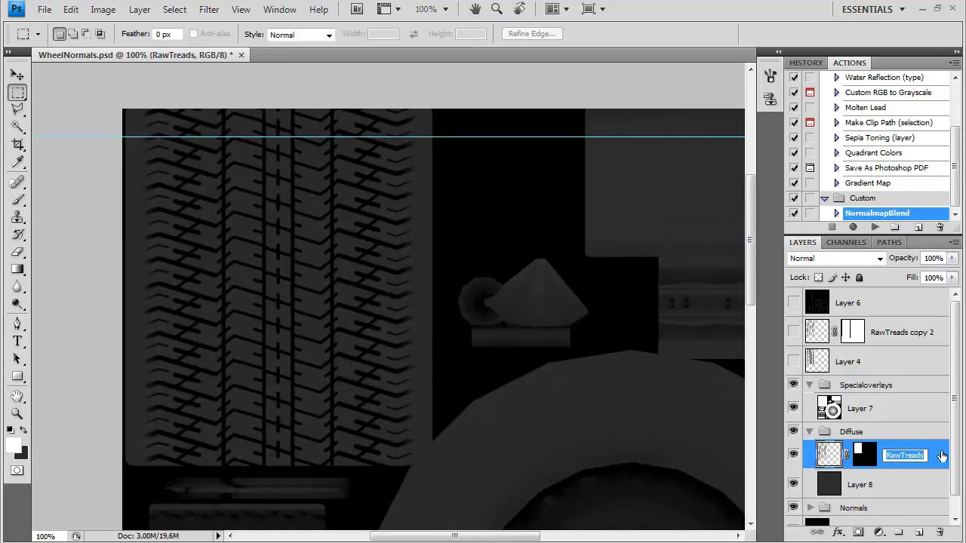
pyautogui.click(498, 322)
pyautogui.click(600, 328)
pyautogui.click(445, 195)
pyautogui.click(783, 198)
pyautogui.moveTo(674, 296); pyautogui.dragTo(640, 296)
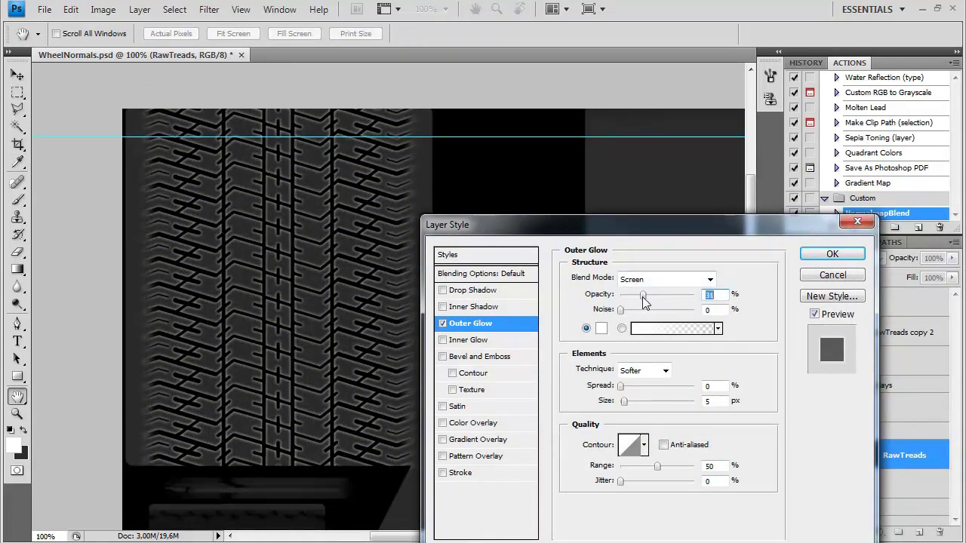
pyautogui.moveTo(625, 402); pyautogui.dragTo(623, 402)
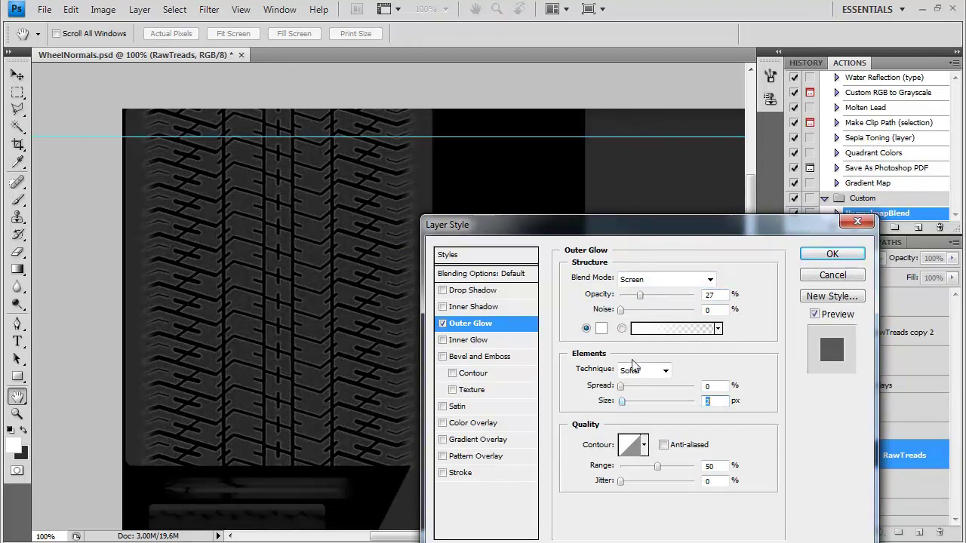
# - Change the glow color to light grey and set its opacity to 38%, spread to 8% and size to 3 px
pyautogui.moveTo(641, 298); pyautogui.dragTo(646, 300)
pyautogui.click(602, 328)
pyautogui.moveTo(475, 231); pyautogui.dragTo(435, 232)
pyautogui.click(785, 190)
pyautogui.moveTo(643, 295); pyautogui.dragTo(648, 295)
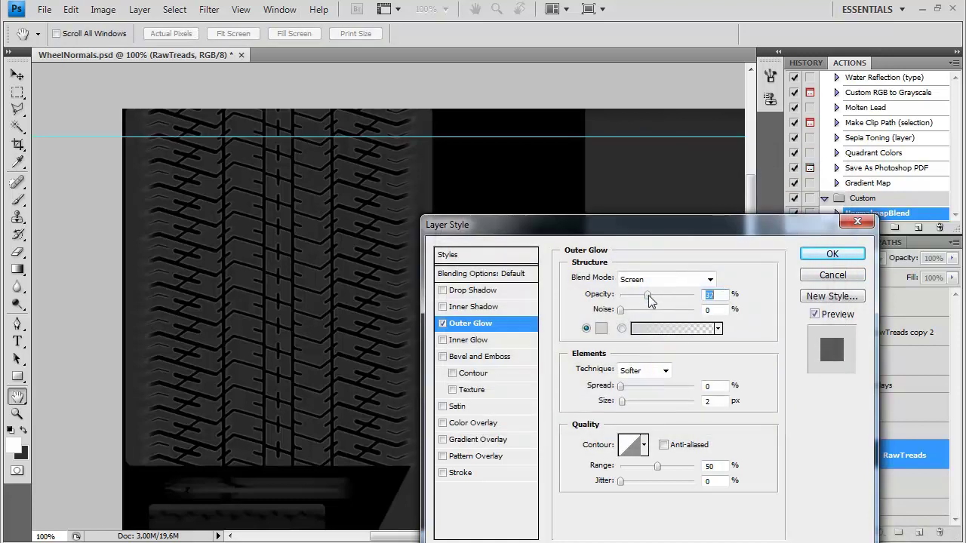
pyautogui.moveTo(623, 387)
pyautogui.mouseDown()
pyautogui.moveTo(639, 391)
pyautogui.moveTo(623, 401)
pyautogui.moveTo(625, 387)
pyautogui.mouseUp()
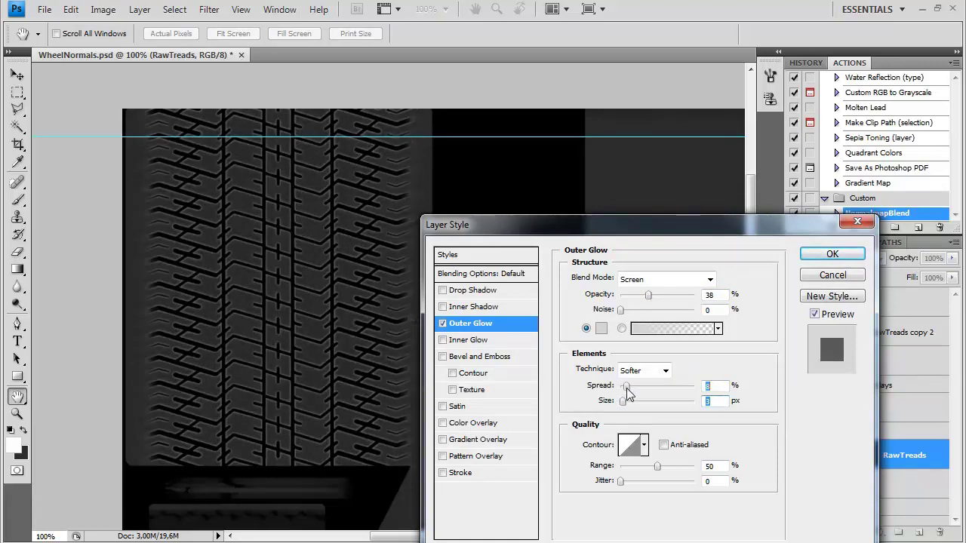
# - Set the glow's range to 50%, lower its opacity slightly and apply the layer style
pyautogui.click(663, 445)
pyautogui.moveTo(657, 466)
pyautogui.mouseDown()
pyautogui.moveTo(640, 470)
pyautogui.moveTo(655, 468)
pyautogui.mouseUp()
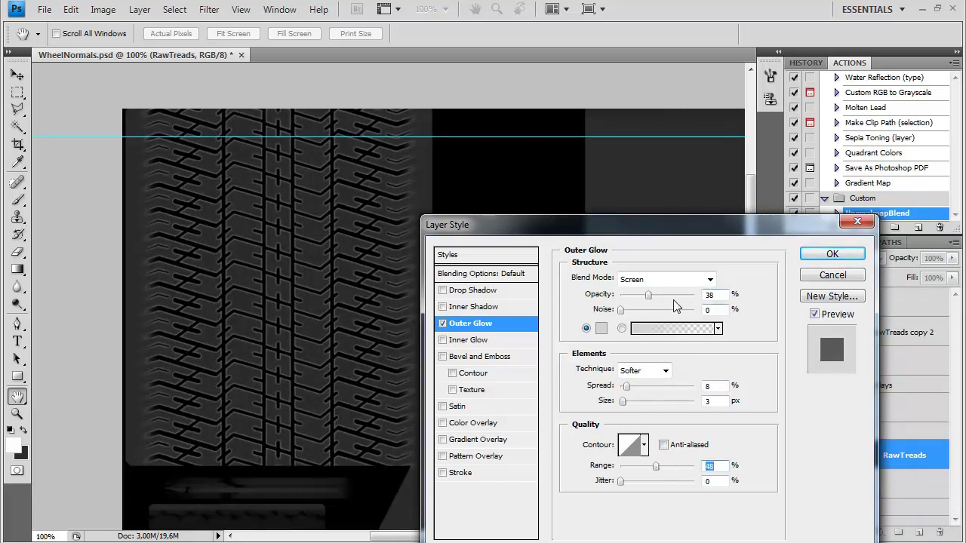
pyautogui.write('50')
pyautogui.moveTo(647, 297); pyautogui.dragTo(642, 298)
pyautogui.click(833, 259)
# - Add a new layer directly above Layer 8 in the Diffuse group and fill it with white
pyautogui.hotkey('ctrl', '-')
pyautogui.moveTo(601, 396); pyautogui.dragTo(580, 352)
pyautogui.hotkey('ctrl', '-')
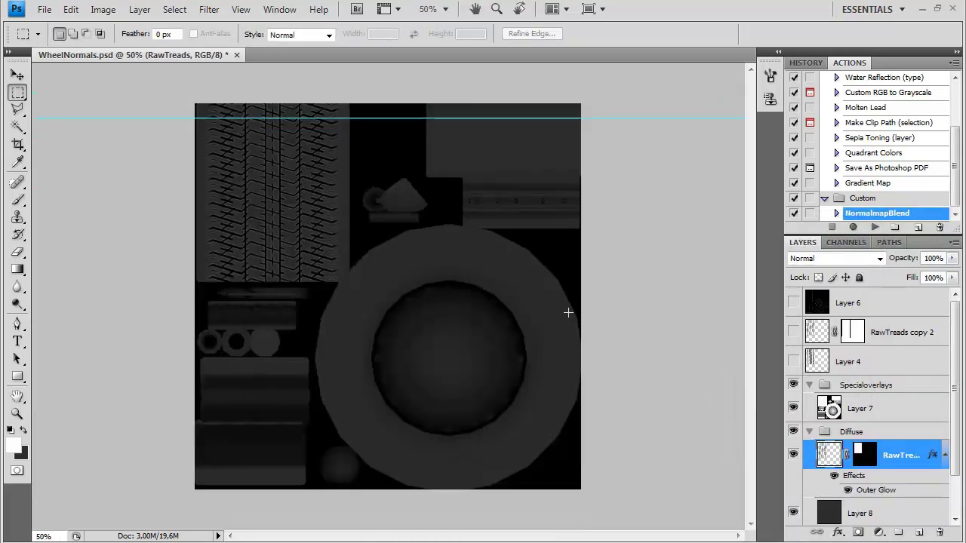
pyautogui.scroll(-2, 878, 414)
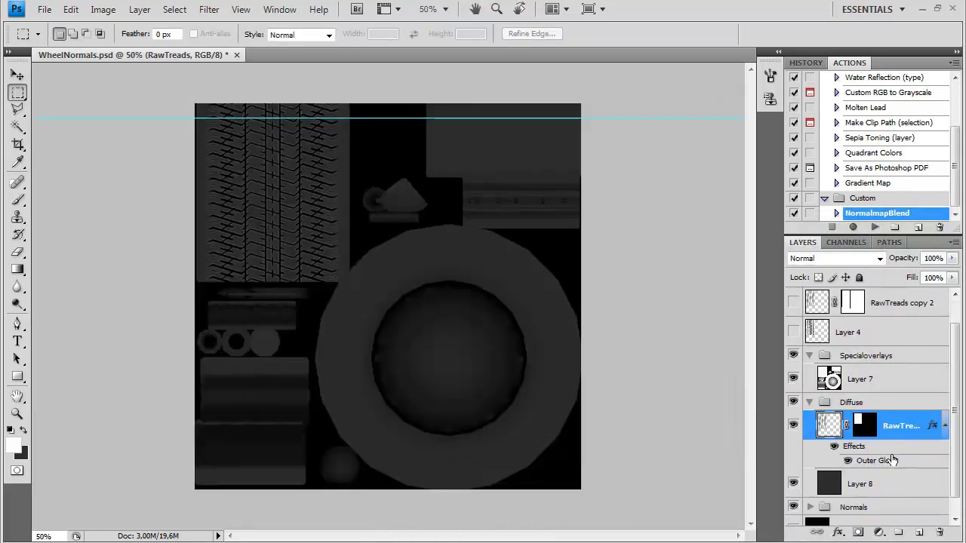
pyautogui.click(860, 464)
pyautogui.hotkey('ctrl', 'shift', 'n')
pyautogui.press('Return')
pyautogui.click(209, 10)
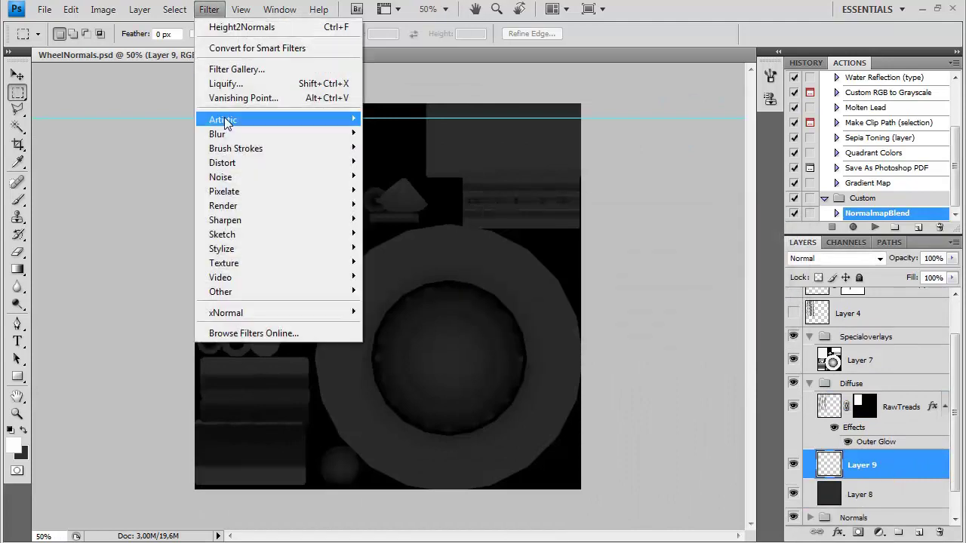
pyautogui.click(589, 146)
pyautogui.press('x')
pyautogui.hotkey('ctrl', 'BackSpace')
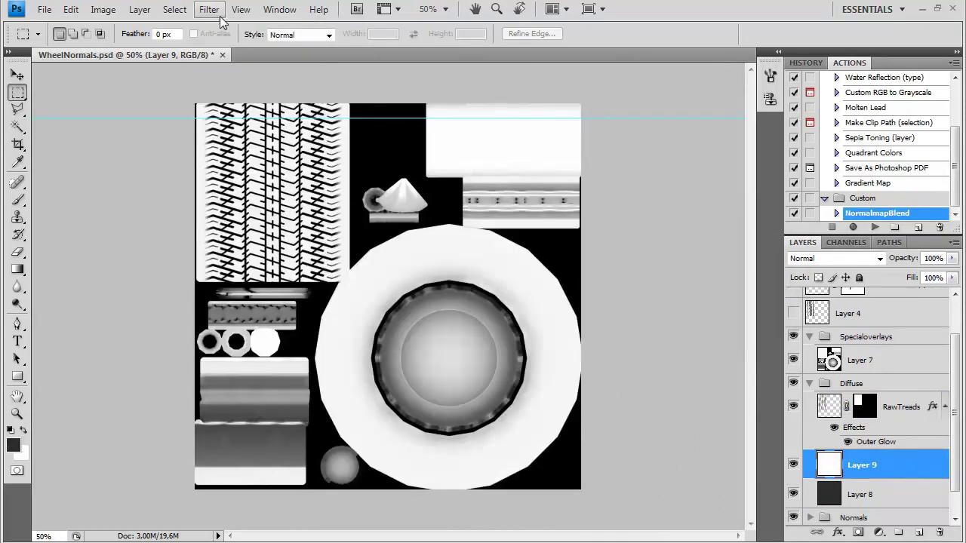
# - Apply the Add Noise filter to the white layer and rename the layer rubbernoise
pyautogui.click(209, 9)
pyautogui.moveTo(272, 176)
pyautogui.click(393, 173)
pyautogui.click(535, 424)
pyautogui.click(528, 446)
pyautogui.click(717, 176)
pyautogui.doubleClick(865, 465)
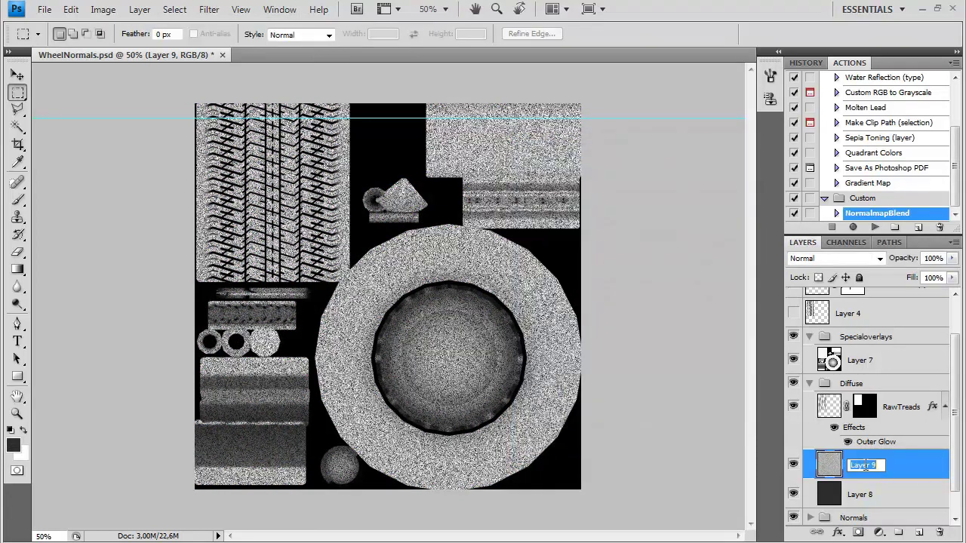
pyautogui.write('rubbernoise')
pyautogui.press('Return')
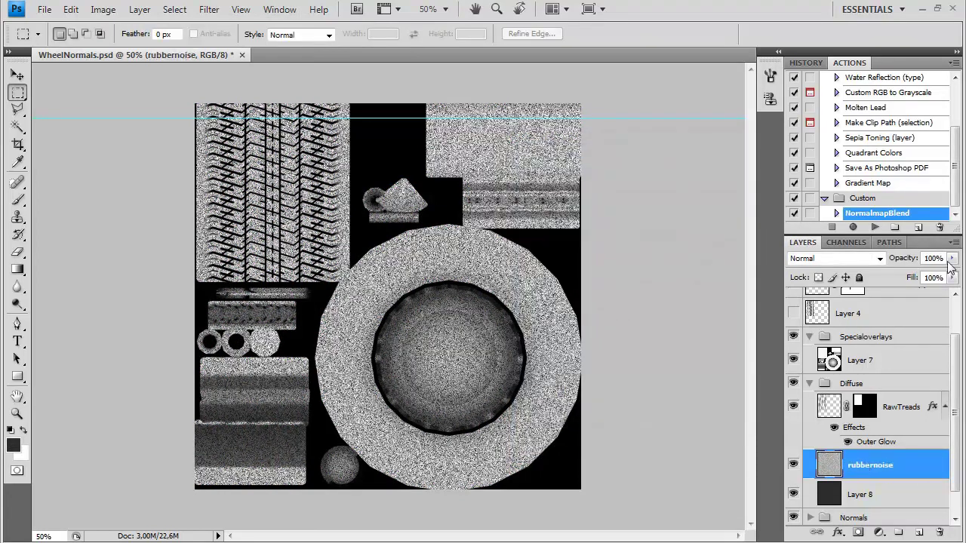
# - Try the rubbernoise layer in Overlay blend mode at 7% opacity over the tread texture
pyautogui.click(869, 259)
pyautogui.click(838, 197)
pyautogui.hotkey('ctrl', '+')
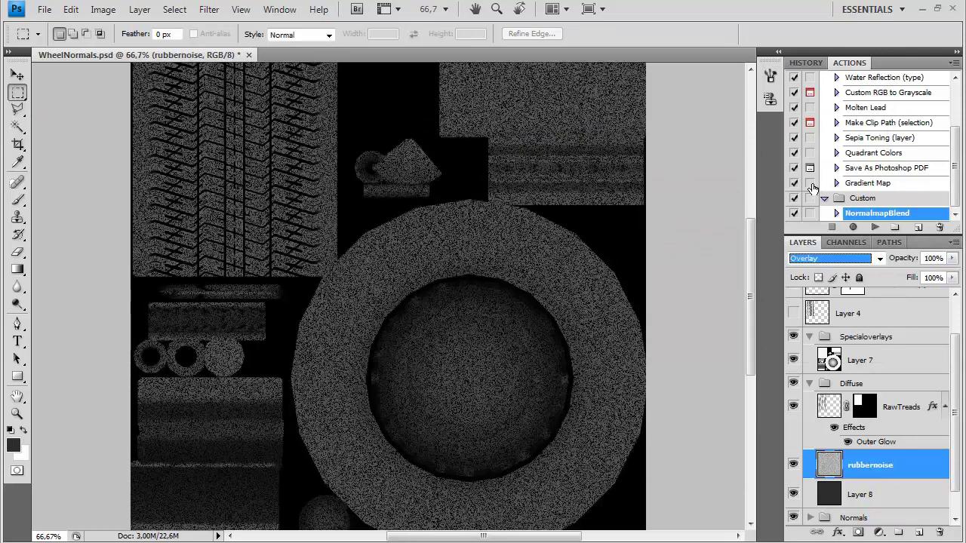
pyautogui.hotkey('ctrl', '+')
pyautogui.moveTo(200, 211); pyautogui.dragTo(279, 292)
pyautogui.press('1')
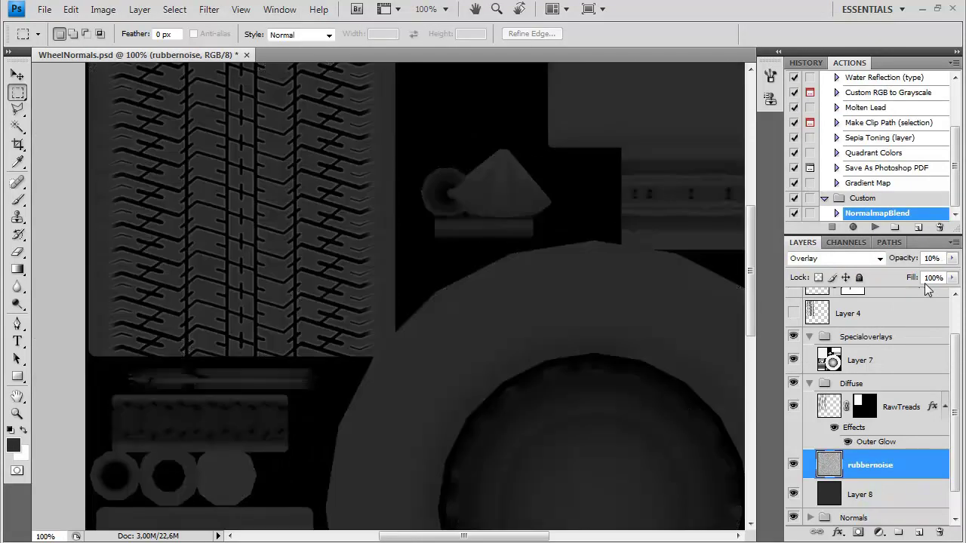
pyautogui.moveTo(505, 198); pyautogui.dragTo(571, 338)
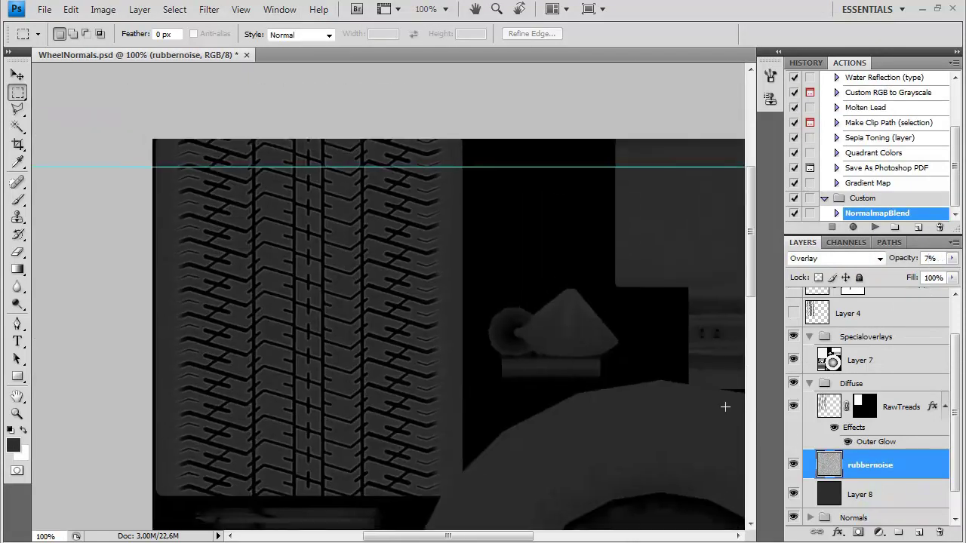
# - Set the rubbernoise layer's blend mode to Multiply and its opacity to 15%
pyautogui.click(837, 259)
pyautogui.click(822, 47)
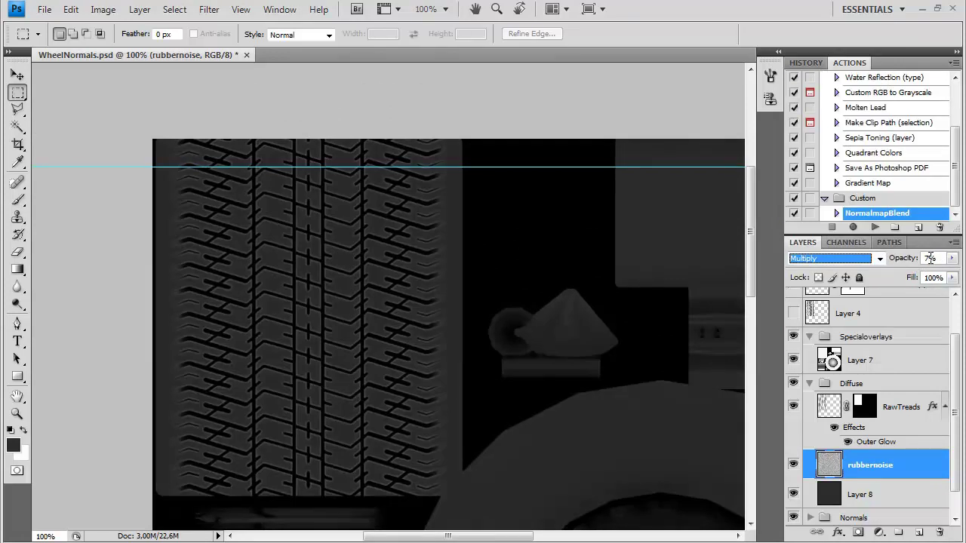
pyautogui.moveTo(931, 258); pyautogui.dragTo(856, 258)
pyautogui.write('15')
pyautogui.press('Return')
# - Add a layer mask to rubbernoise and black out rectangles over the lower-left parts and the small cone-shaped part
pyautogui.moveTo(552, 413); pyautogui.dragTo(475, 323)
pyautogui.hotkey('ctrl', '-')
pyautogui.click(858, 532)
pyautogui.moveTo(207, 483); pyautogui.dragTo(387, 194)
pyautogui.press('Delete')
pyautogui.moveTo(499, 150); pyautogui.dragTo(369, 356)
pyautogui.moveTo(316, 245); pyautogui.dragTo(412, 317)
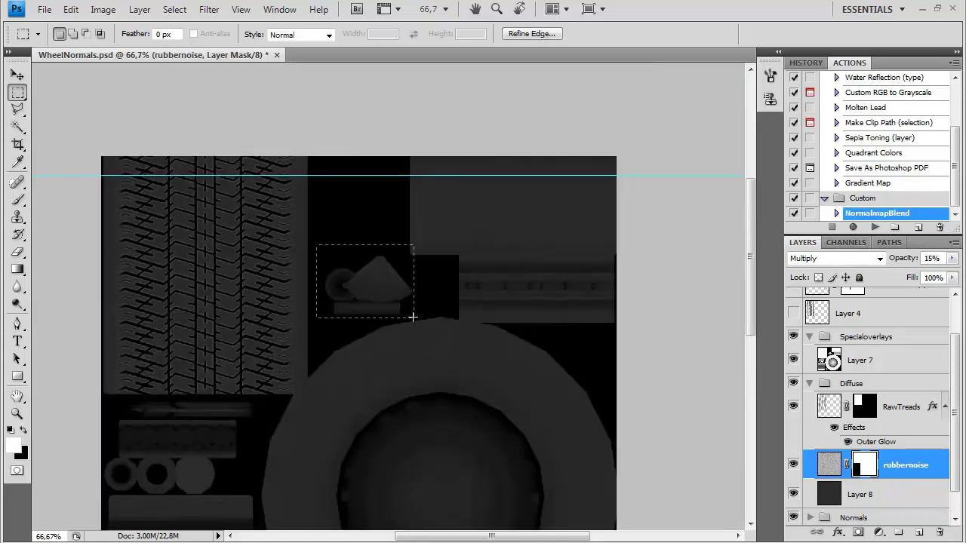
pyautogui.moveTo(437, 227); pyautogui.dragTo(310, 254)
pyautogui.hotkey('ctrl', 'd')
# - Black out the rubbernoise mask over the bolted strip beneath the upper-right panel, keeping the tire's edge out of the selection
pyautogui.hotkey('ctrl', '+')
pyautogui.moveTo(720, 340); pyautogui.dragTo(222, 225)
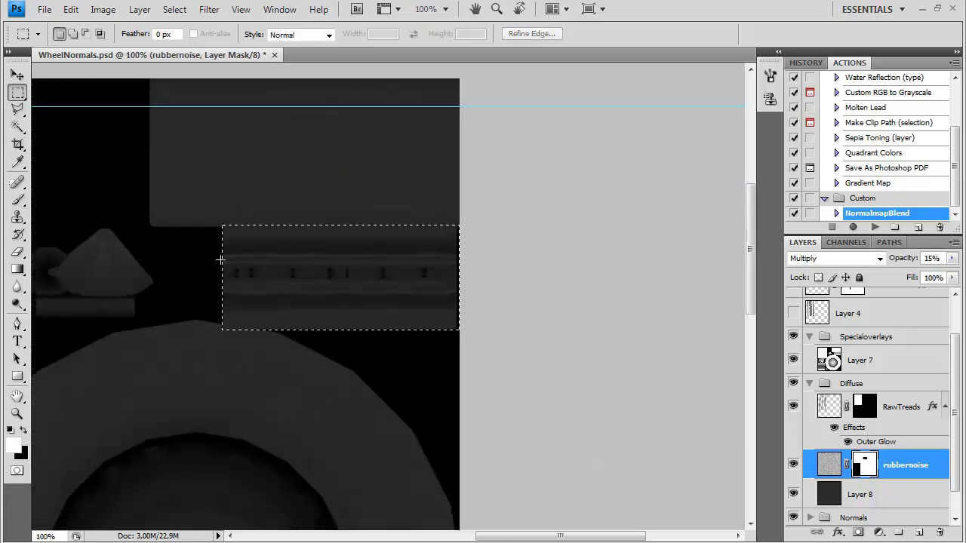
pyautogui.press('l')
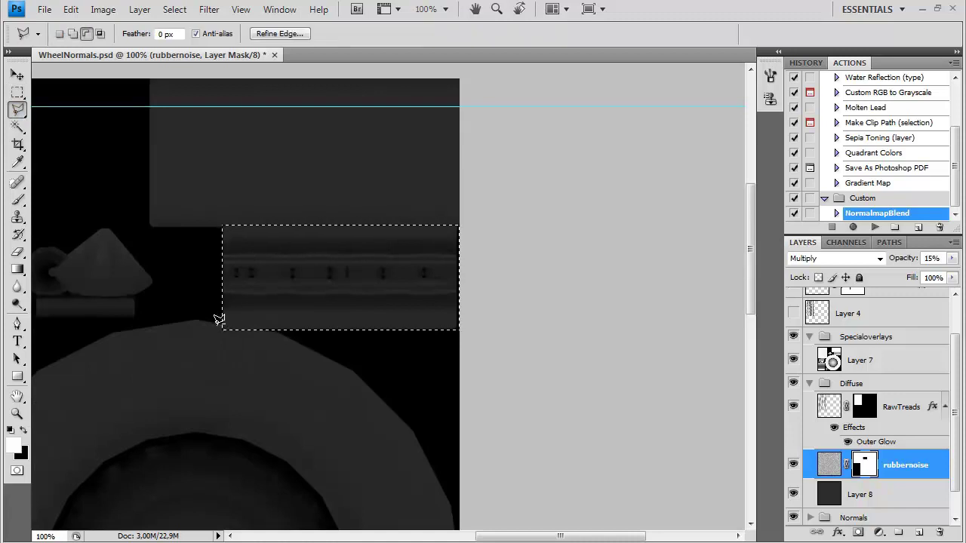
pyautogui.keyDown('alt'); pyautogui.doubleClick(204, 336); pyautogui.keyUp('alt')
pyautogui.press('Delete')
pyautogui.hotkey('ctrl', 'd')
# - Fill the areas masked out of rubbernoise with a lighter grey on Layer 8 and deselect
pyautogui.hotkey('ctrl', '-')
pyautogui.moveTo(258, 323); pyautogui.dragTo(548, 293)
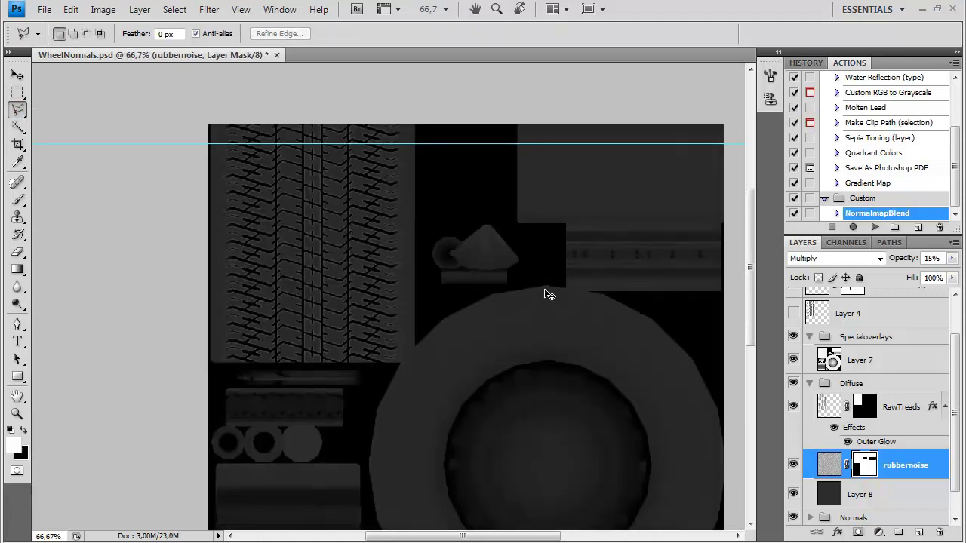
pyautogui.hotkey('ctrl', '-')
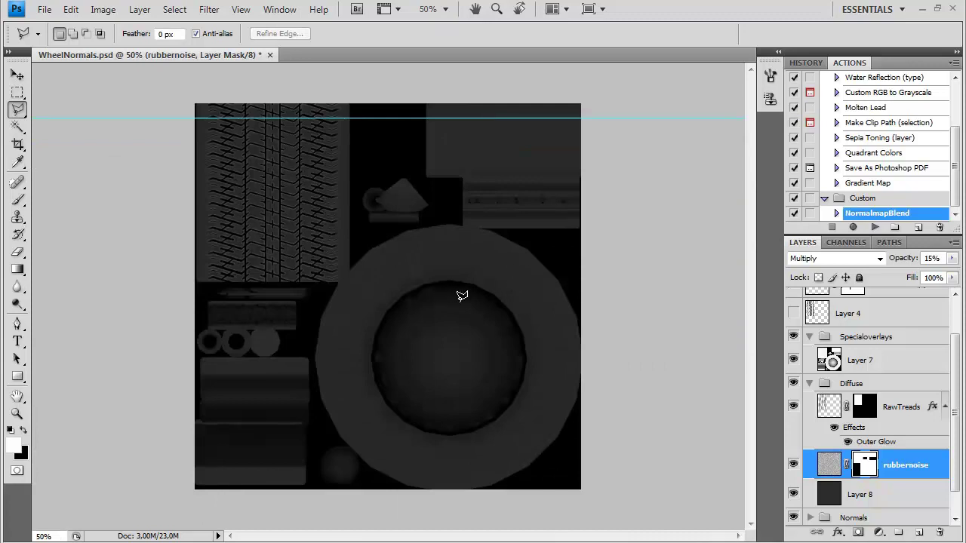
pyautogui.click(862, 494)
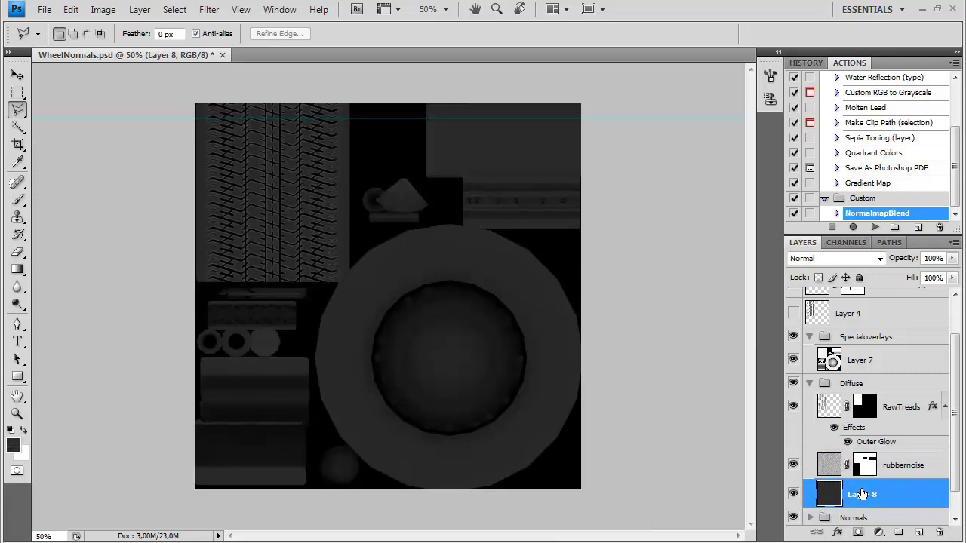
pyautogui.keyDown('ctrl'); pyautogui.click(864, 465); pyautogui.keyUp('ctrl')
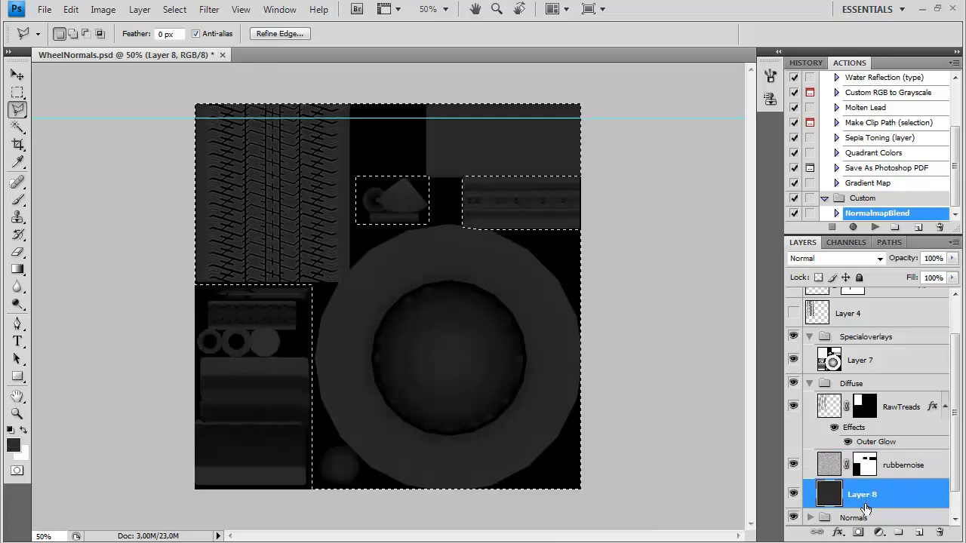
pyautogui.hotkey('ctrl', 'shift', 'i')
pyautogui.click(24, 455)
pyautogui.moveTo(444, 300); pyautogui.dragTo(424, 281)
pyautogui.click(785, 190)
pyautogui.press('l')
pyautogui.hotkey('ctrl', 'BackSpace')
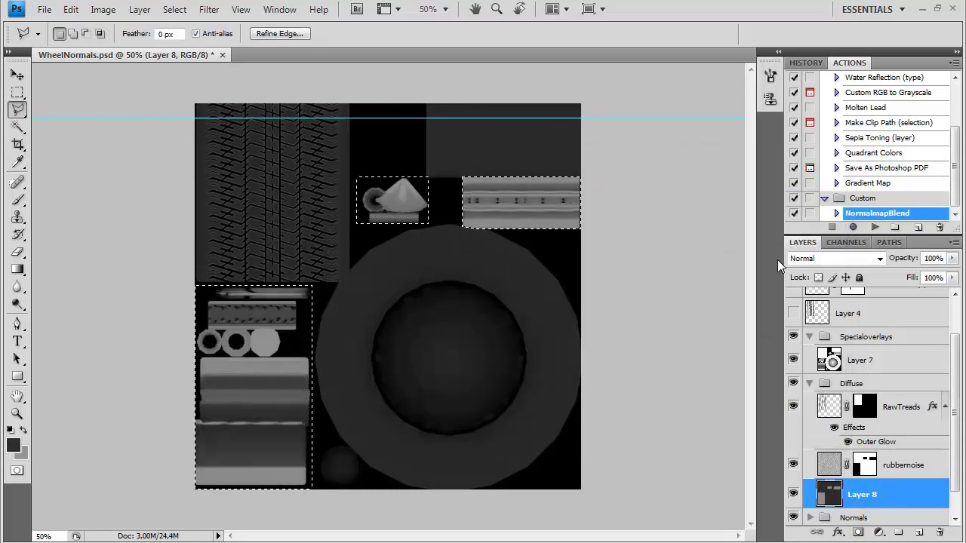
pyautogui.hotkey('ctrl', 'd')
# - On ambient occlusion Layer 7, select a rectangle around the dark bolt marks on the strip above the three round parts
pyautogui.hotkey('ctrl', '+')
pyautogui.moveTo(453, 305); pyautogui.dragTo(482, 230)
pyautogui.hotkey('ctrl', '+')
pyautogui.hotkey('ctrl', '+')
pyautogui.moveTo(202, 210); pyautogui.dragTo(433, 259)
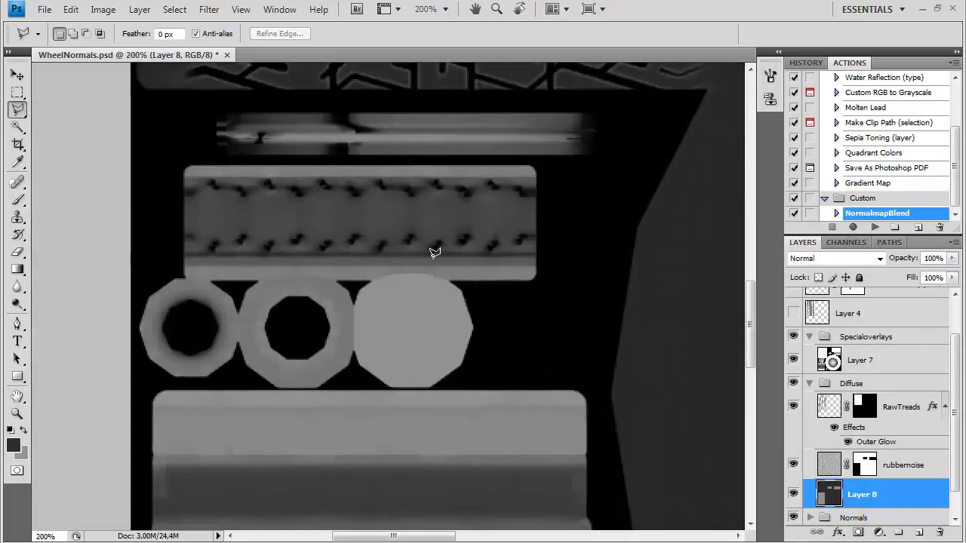
pyautogui.click(879, 369)
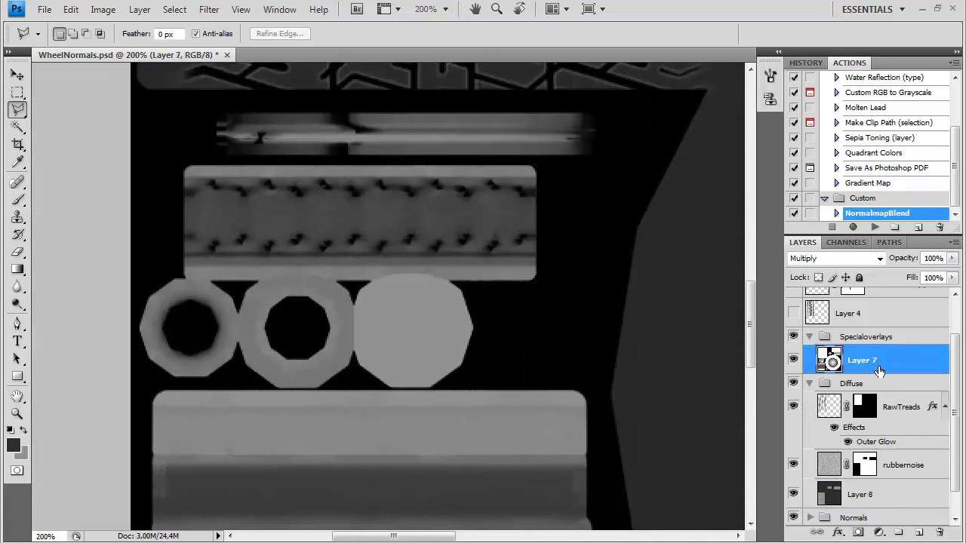
pyautogui.click(17, 92)
pyautogui.moveTo(460, 249); pyautogui.dragTo(537, 251)
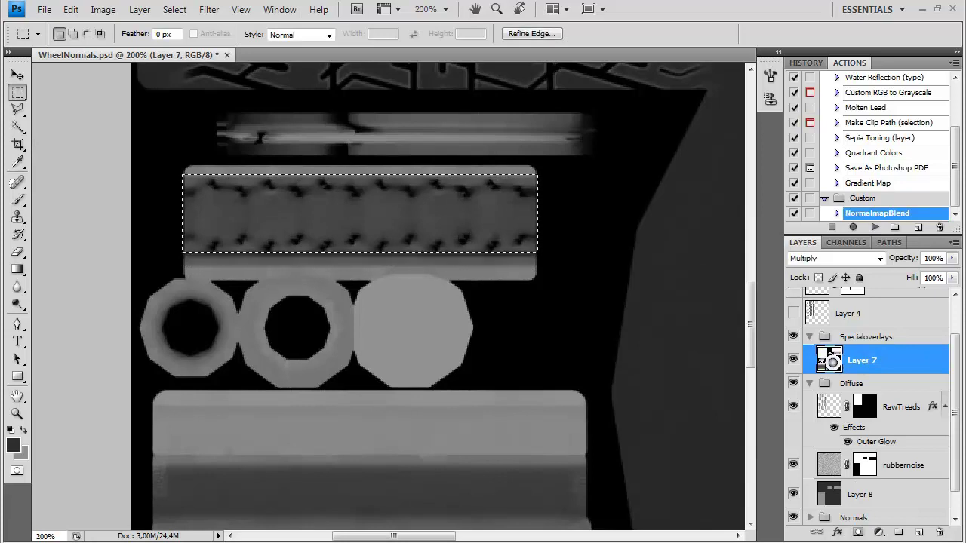
# - Clone clean grey over both rows of dark bolt marks inside the selected strip using the Clone Stamp
pyautogui.click(17, 216)
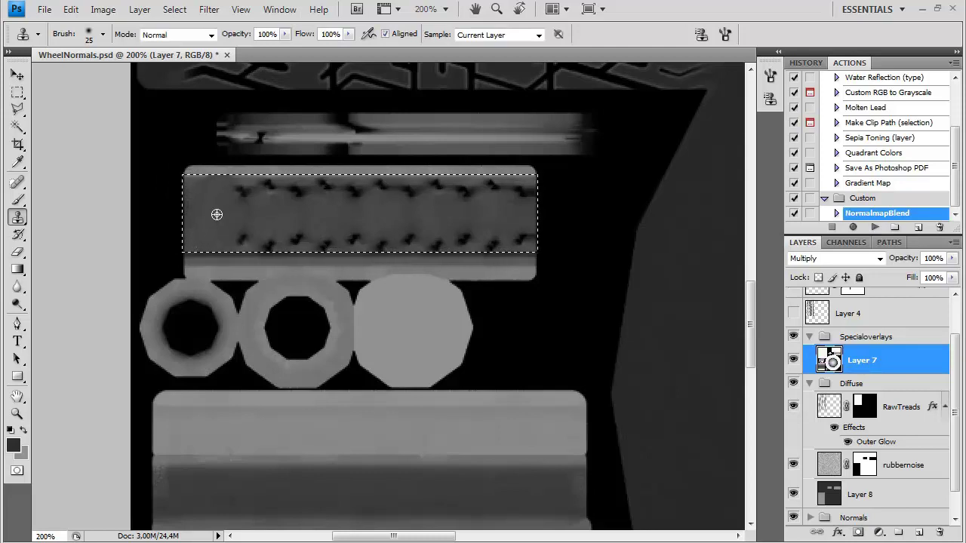
pyautogui.moveTo(244, 189)
pyautogui.mouseDown()
pyautogui.moveTo(318, 187)
pyautogui.moveTo(311, 217)
pyautogui.moveTo(284, 202)
pyautogui.moveTo(259, 205)
pyautogui.moveTo(311, 184)
pyautogui.moveTo(523, 193)
pyautogui.moveTo(491, 188)
pyautogui.mouseUp()
pyautogui.keyDown('alt'); pyautogui.click(240, 203); pyautogui.keyUp('alt')
pyautogui.moveTo(236, 233); pyautogui.dragTo(521, 237)
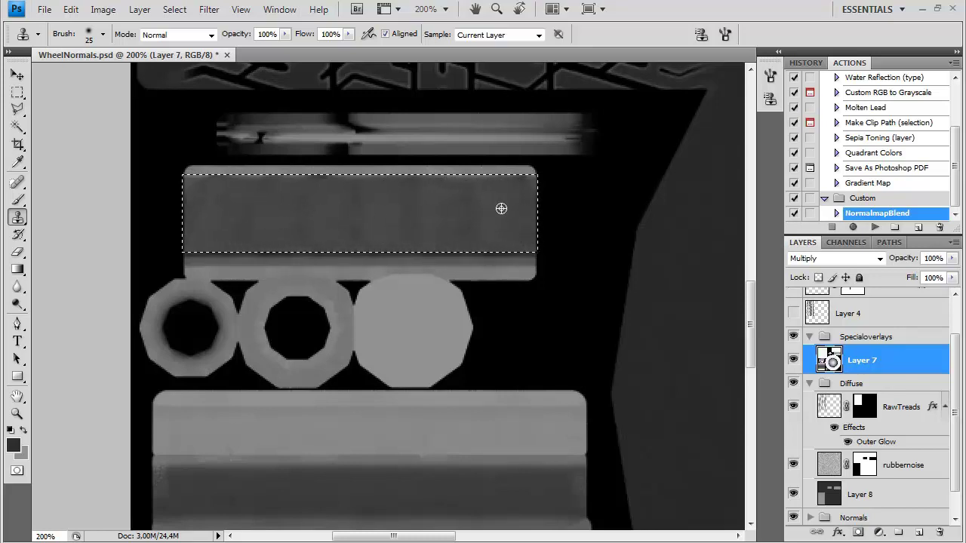
# - Even out the remaining blotches across the strip with short clone strokes from nearby clean areas, then deselect
pyautogui.keyDown('alt'); pyautogui.click(470, 222); pyautogui.keyUp('alt')
pyautogui.moveTo(427, 218); pyautogui.dragTo(444, 217)
pyautogui.keyDown('alt'); pyautogui.click(330, 220); pyautogui.keyUp('alt')
pyautogui.moveTo(356, 211); pyautogui.dragTo(354, 199)
pyautogui.keyDown('alt'); pyautogui.click(233, 221); pyautogui.keyUp('alt')
pyautogui.moveTo(255, 240); pyautogui.dragTo(246, 227)
pyautogui.keyDown('alt'); pyautogui.click(221, 226); pyautogui.keyUp('alt')
pyautogui.click(353, 236)
pyautogui.keyDown('alt'); pyautogui.click(330, 222); pyautogui.keyUp('alt')
pyautogui.click(421, 209)
pyautogui.keyDown('alt'); pyautogui.click(347, 227); pyautogui.keyUp('alt')
pyautogui.moveTo(459, 225); pyautogui.dragTo(463, 209)
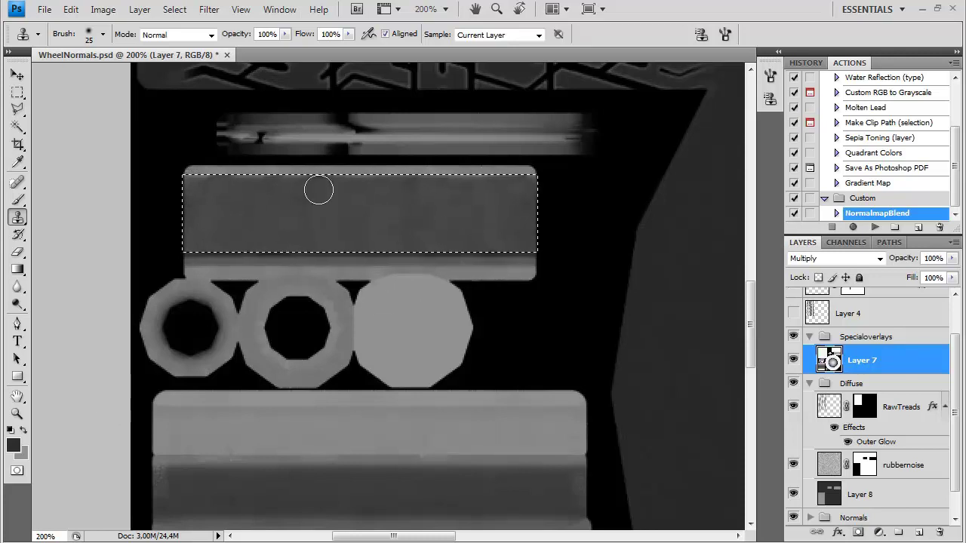
pyautogui.hotkey('ctrl', 'd')
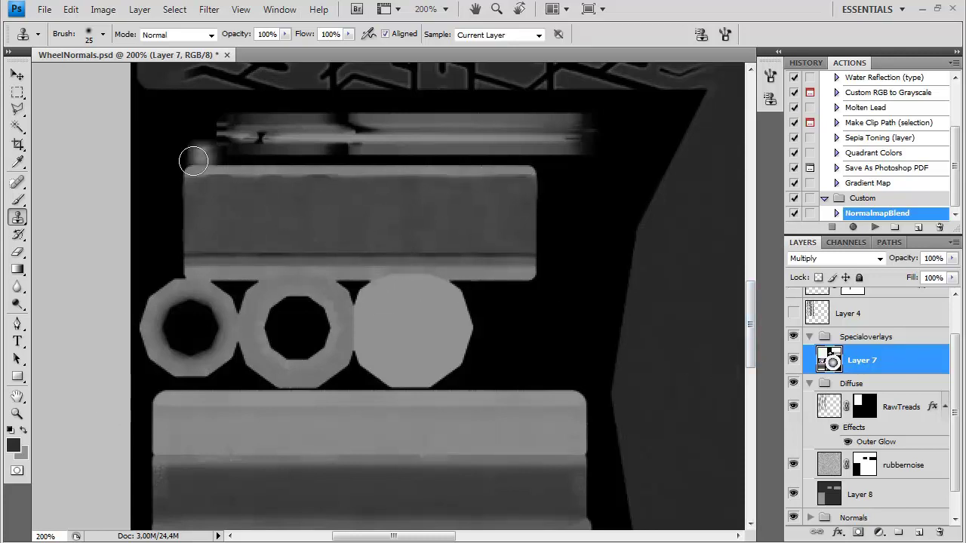
# - Touch up the upper edge of the strip above the three round parts with a size 10 Clone Stamp
pyautogui.click(22, 295)
pyautogui.click(53, 283)
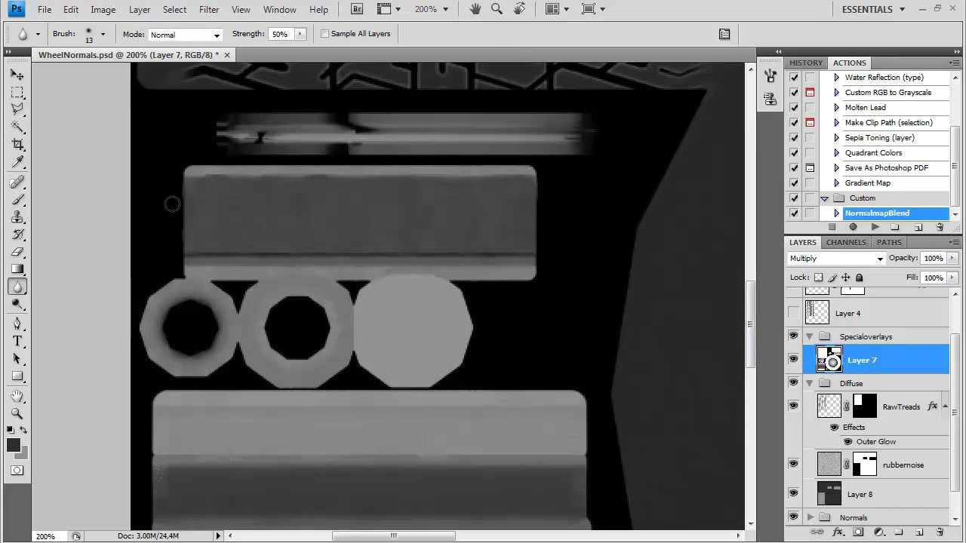
pyautogui.click(17, 216)
pyautogui.rightClick(231, 175)
pyautogui.moveTo(253, 207); pyautogui.dragTo(252, 207)
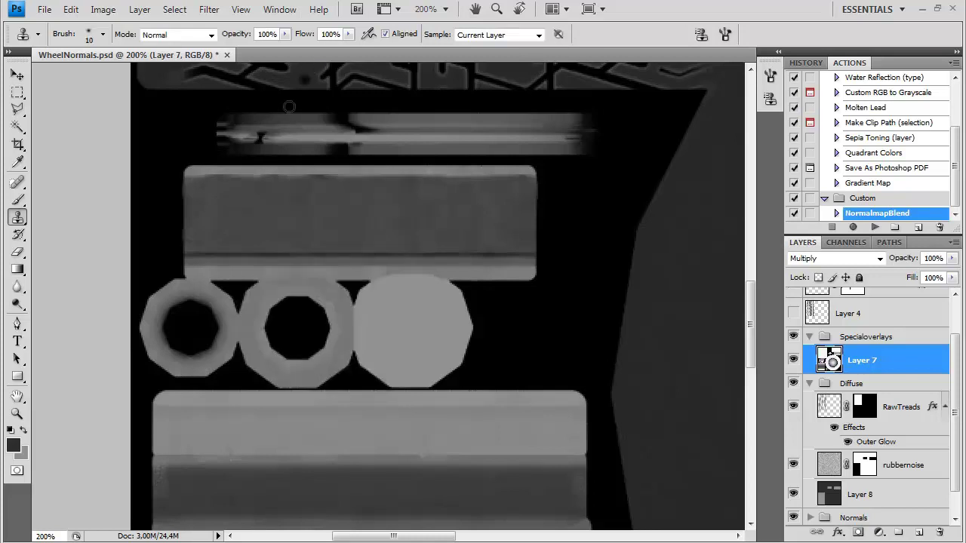
pyautogui.moveTo(212, 175); pyautogui.dragTo(571, 171)
pyautogui.keyDown('alt'); pyautogui.click(265, 174); pyautogui.keyUp('alt')
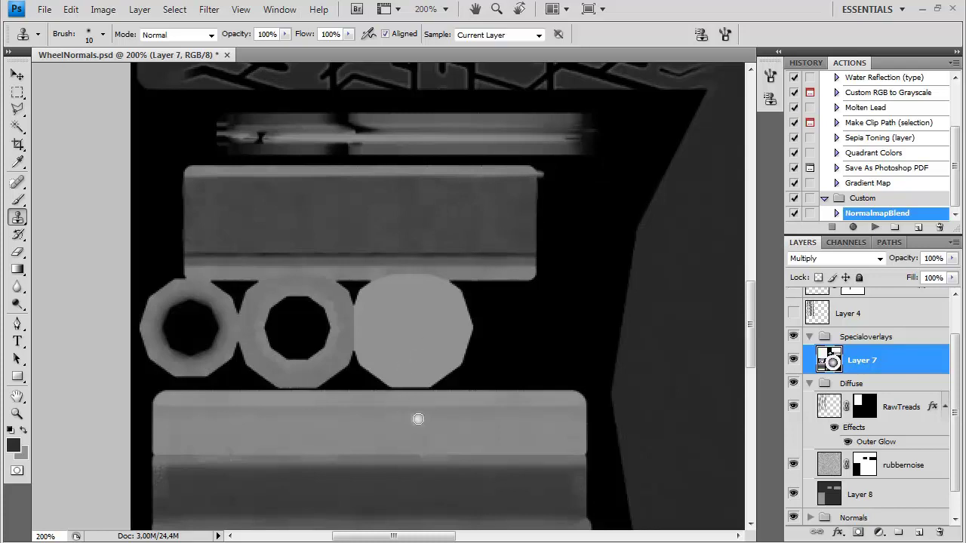
# - Clone away the dark blotches on the band just above the wavy highlight seam in the lower panels
pyautogui.scroll(-5, 478, 279)
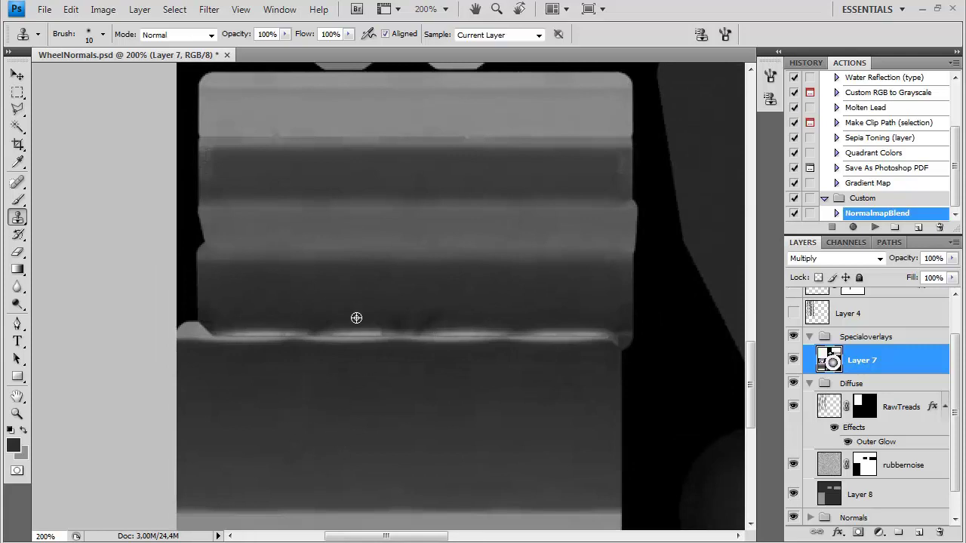
pyautogui.moveTo(330, 331); pyautogui.dragTo(314, 331)
pyautogui.moveTo(446, 312); pyautogui.dragTo(370, 314)
pyautogui.moveTo(515, 332); pyautogui.dragTo(451, 181)
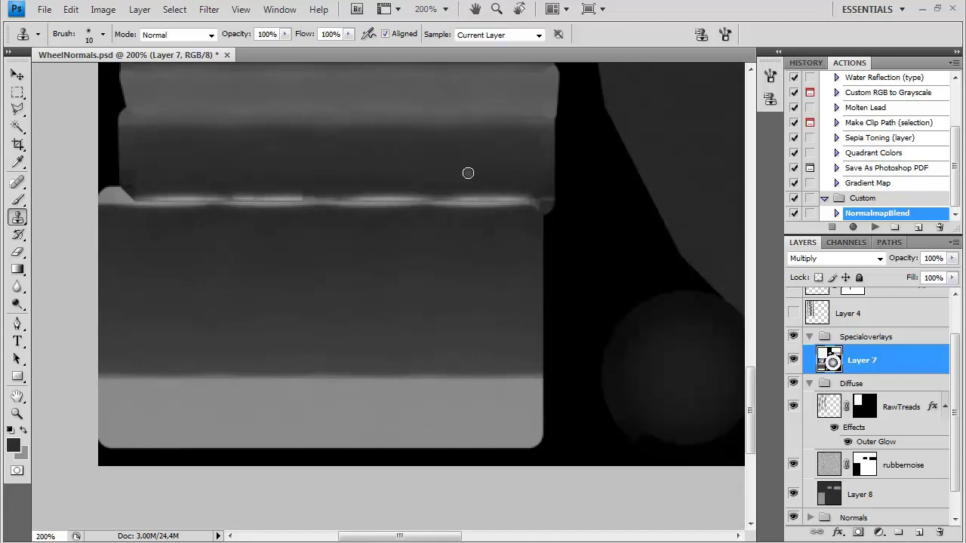
# - Copy the whole WheelAO.tga image into WheelNormals.psd as a new layer and trim it to the strip above the round parts
pyautogui.hotkey('ctrl', '-')
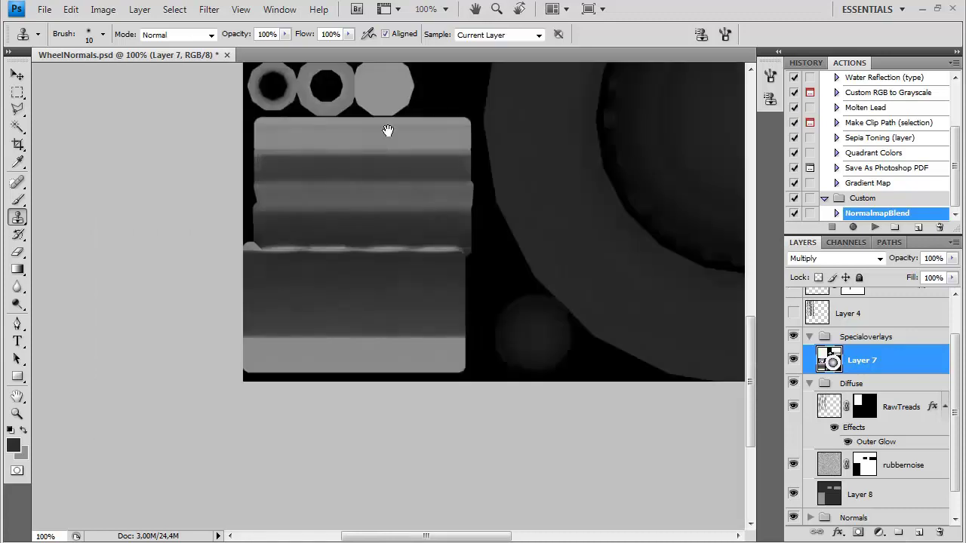
pyautogui.hotkey('ctrl', '-')
pyautogui.moveTo(382, 192); pyautogui.dragTo(257, 422)
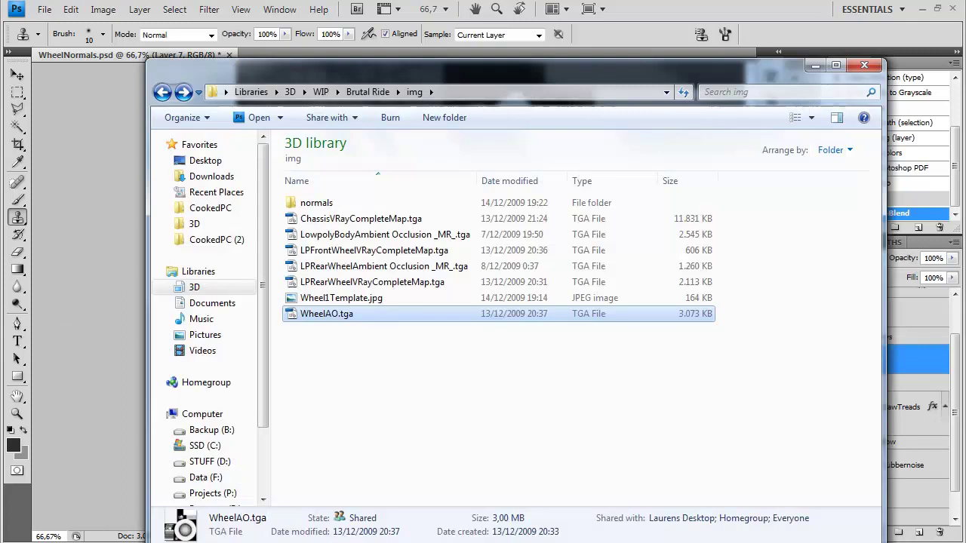
pyautogui.moveTo(317, 308); pyautogui.dragTo(113, 287)
pyautogui.hotkey('ctrl', 'a')
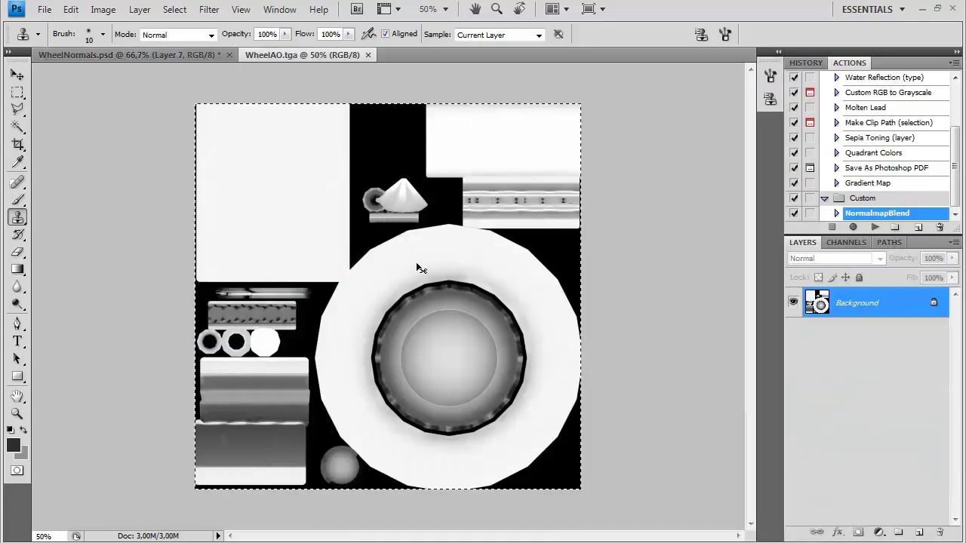
pyautogui.hotkey('ctrl', 'c')
pyautogui.hotkey('ctrl', 'w')
pyautogui.hotkey('ctrl', 'v')
pyautogui.click(18, 91)
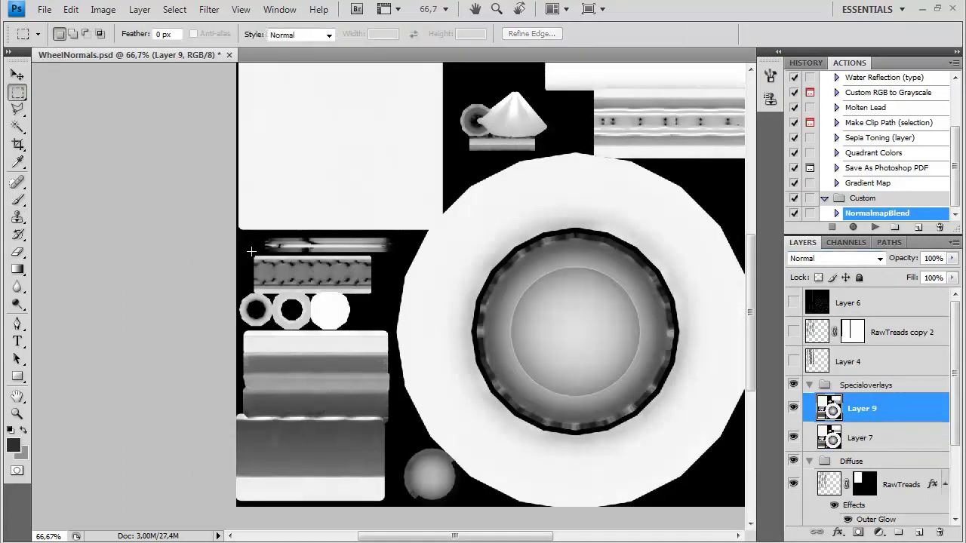
pyautogui.moveTo(374, 294); pyautogui.dragTo(372, 294)
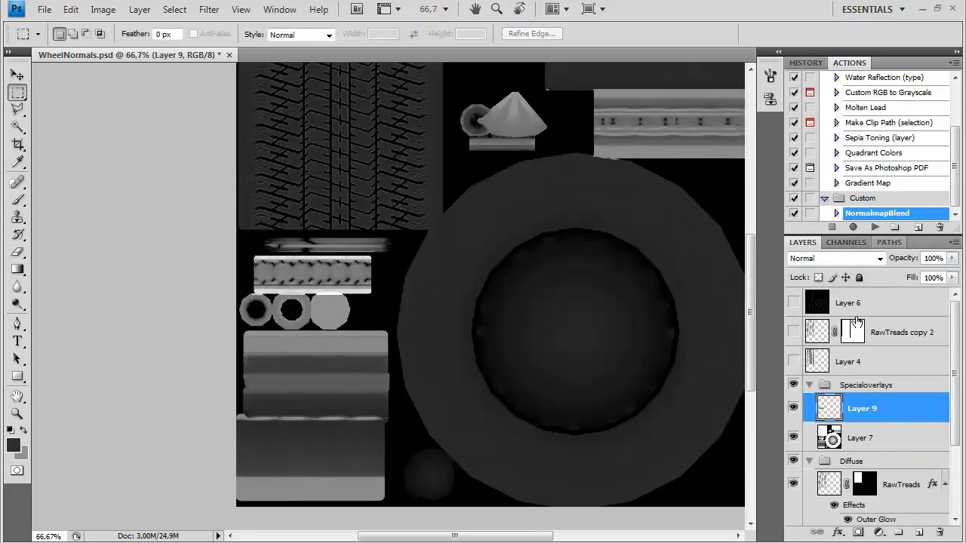
# - Merge the trimmed ambient occlusion strip into Layer 7 with both in Normal mode, and set the merged layer to Multiply
pyautogui.click(859, 440)
pyautogui.click(883, 259)
pyautogui.click(822, 7)
pyautogui.click(858, 408)
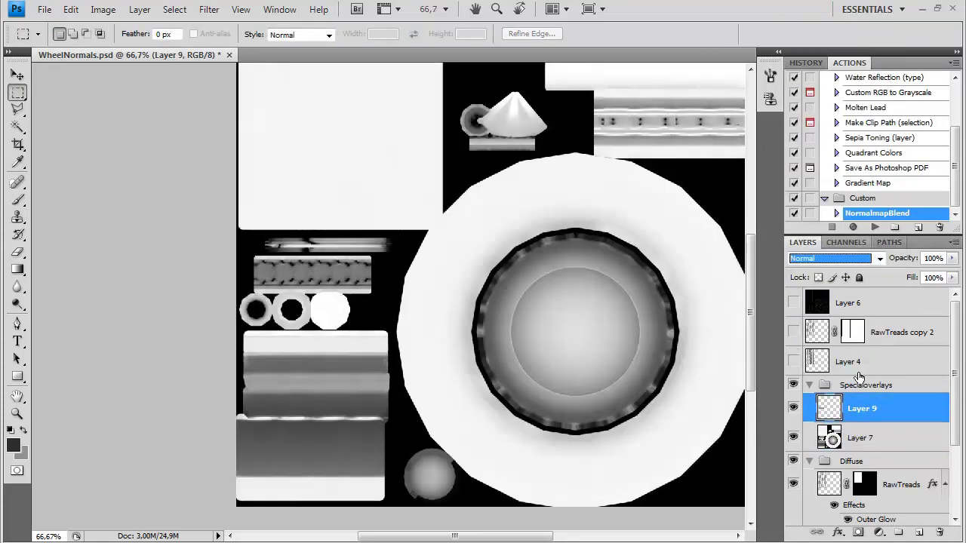
pyautogui.hotkey('ctrl', 'e')
pyautogui.click(875, 258)
pyautogui.click(828, 53)
# - Clone clean grey over the dark bolt marks along the middle of the wide strip above the wheel on Layer 7
pyautogui.hotkey('ctrl', '+')
pyautogui.hotkey('ctrl', '+')
pyautogui.moveTo(649, 76)
pyautogui.mouseDown()
pyautogui.moveTo(295, 329)
pyautogui.moveTo(144, 420)
pyautogui.mouseUp()
pyautogui.press('b')
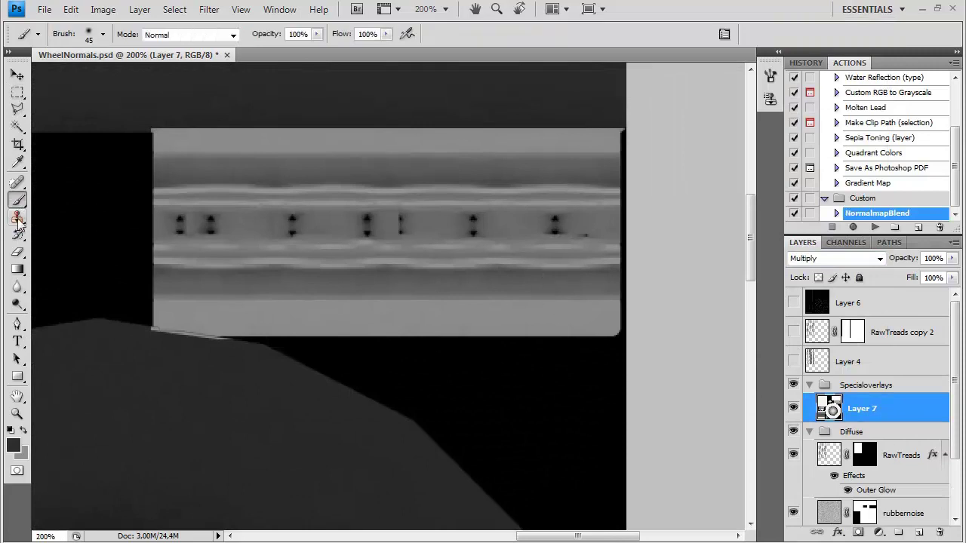
pyautogui.click(18, 217)
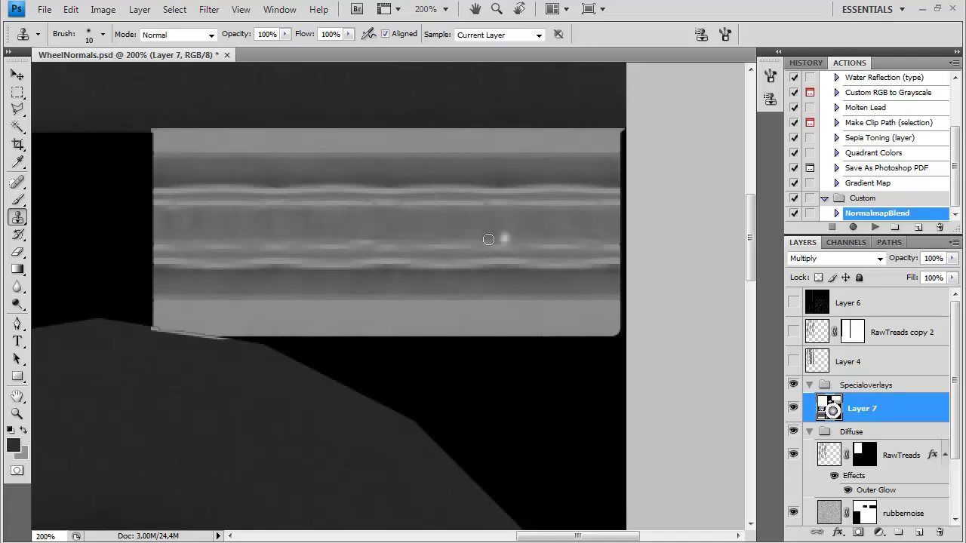
pyautogui.hotkey('ctrl', '-')
pyautogui.hotkey('ctrl', '-')
pyautogui.hotkey('ctrl', '-')
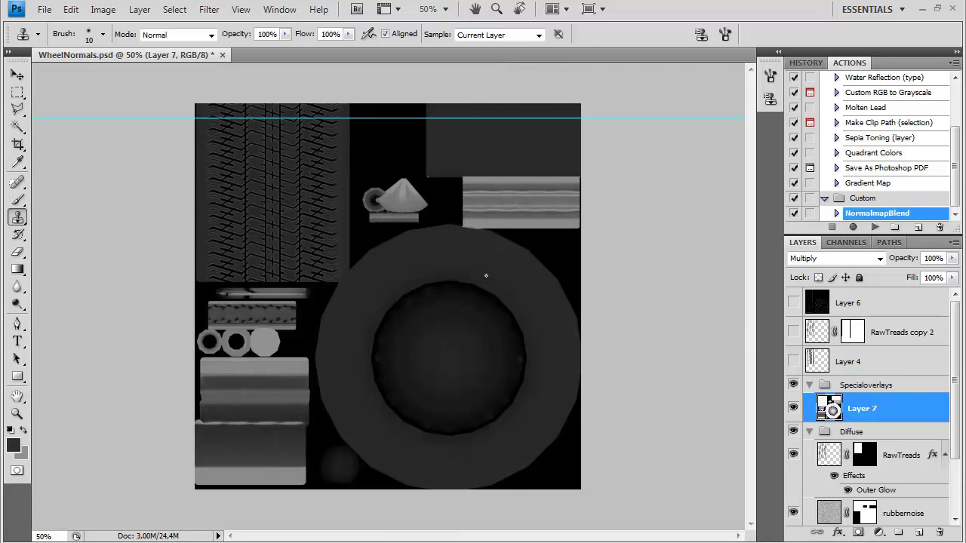
# - Save the document as WheelTexture.psd in the normals folder with layers and maximized compatibility
pyautogui.hotkey('ctrl', 'shift', 's')
pyautogui.click(451, 334)
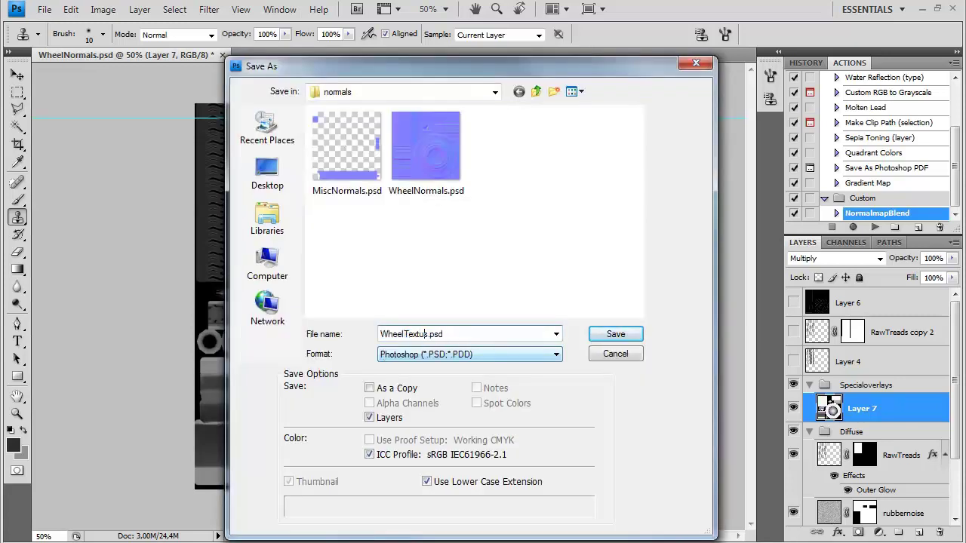
pyautogui.click(613, 334)
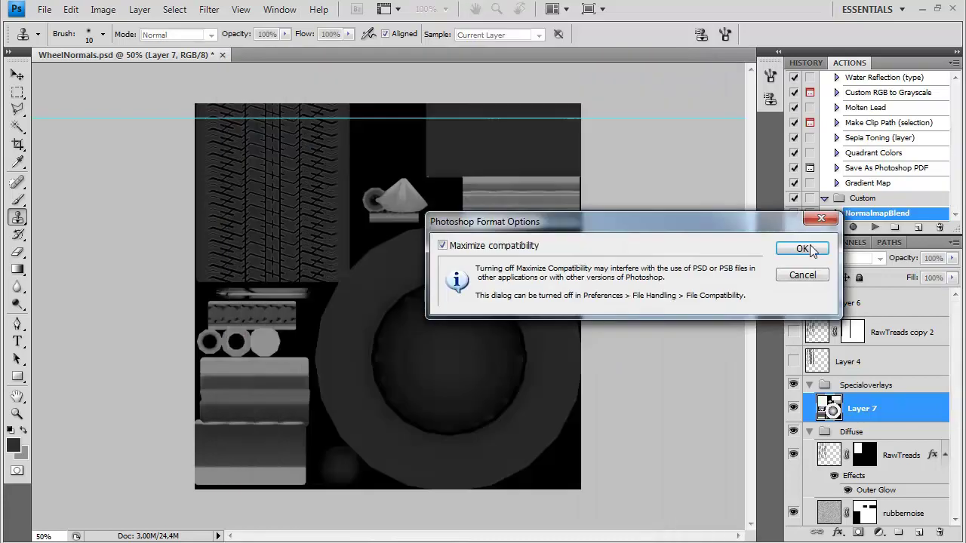
pyautogui.click(813, 250)
# - Select the wheel's circular hub with an elliptical selection and mask it out of the rubbernoise layer
pyautogui.hotkey('ctrl', '+')
pyautogui.moveTo(520, 347); pyautogui.dragTo(414, 258)
pyautogui.scroll(-2, 954, 420)
pyautogui.click(864, 450)
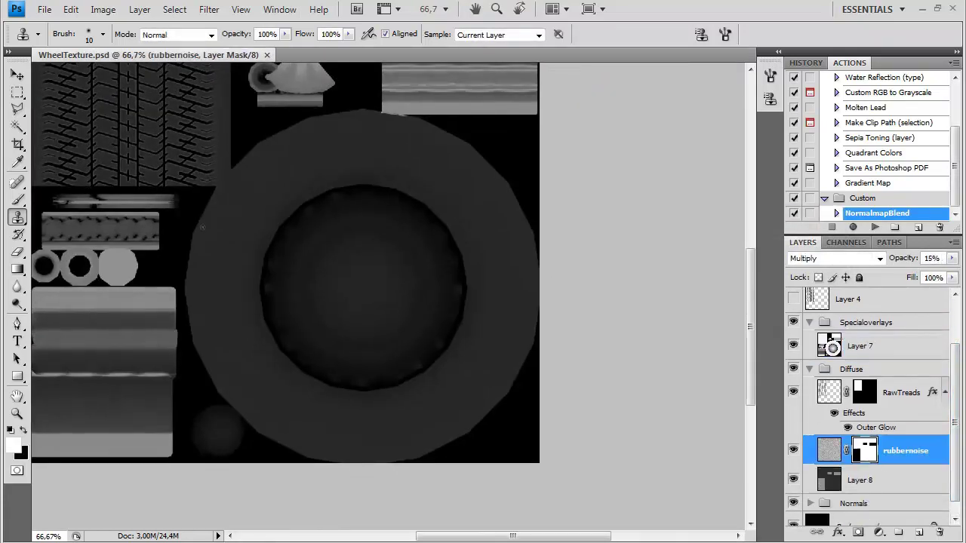
pyautogui.moveTo(17, 92); pyautogui.dragTo(65, 103)
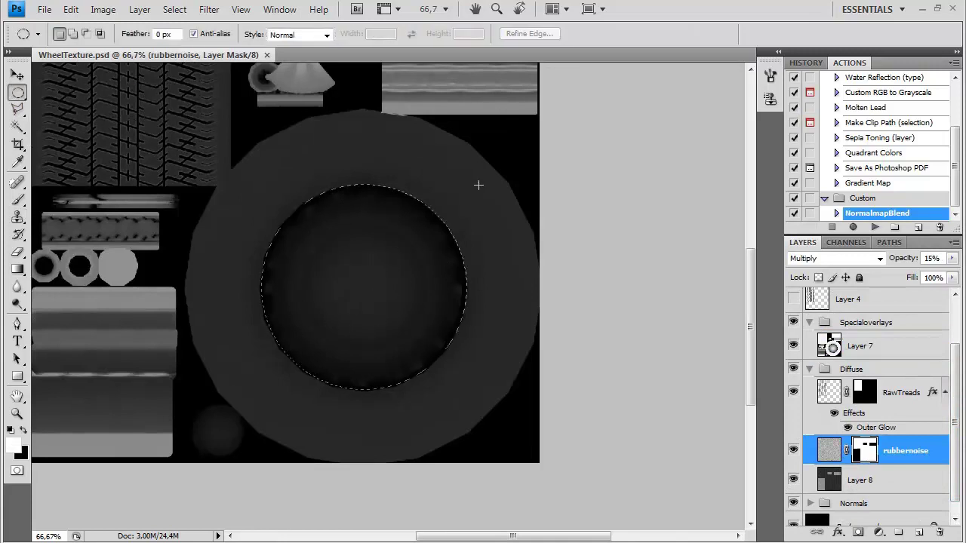
pyautogui.moveTo(478, 185); pyautogui.dragTo(472, 179)
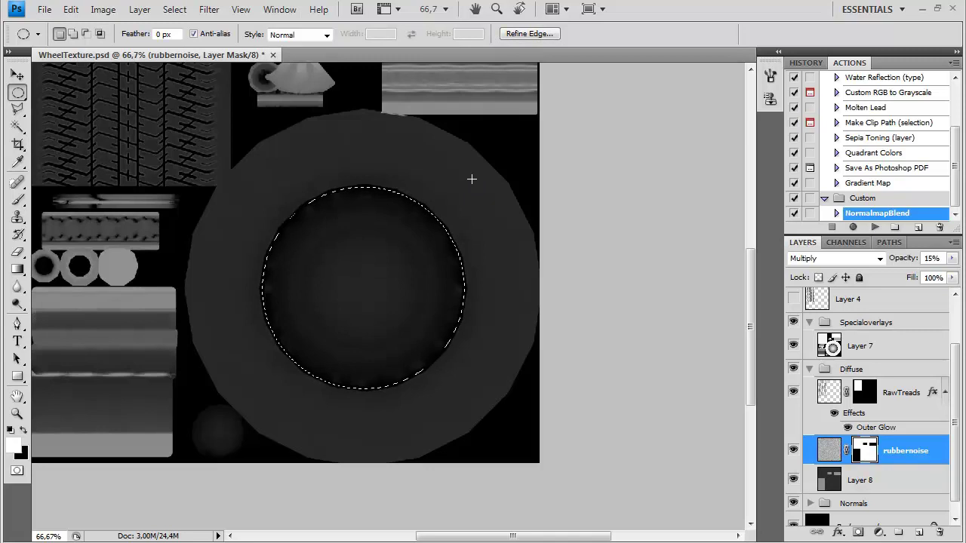
# - Fill the selected hub circle with the lighter grey on Layer 8 and deselect
pyautogui.click(828, 483)
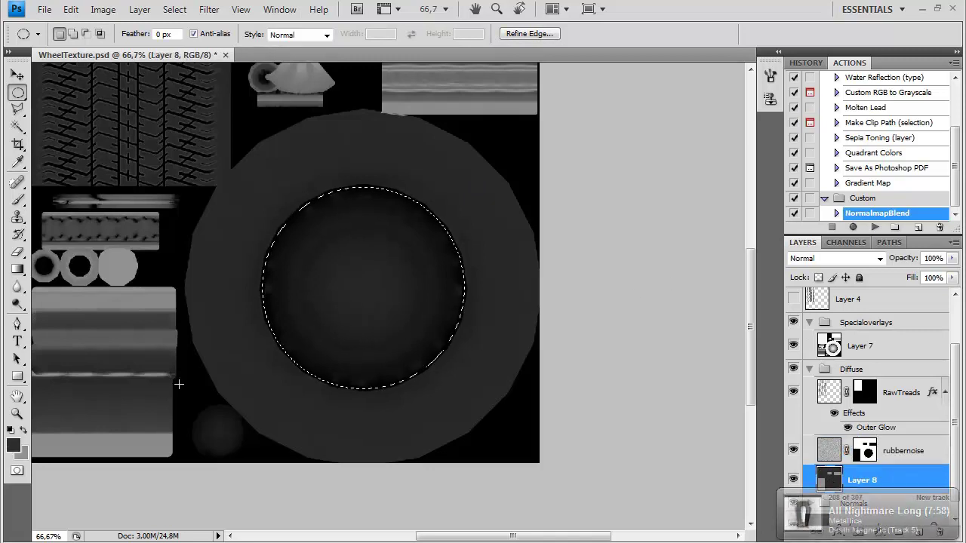
pyautogui.hotkey('ctrl', 'BackSpace')
pyautogui.hotkey('ctrl', 'd')
# - Select the small round part beside the lower panels, fill it lighter grey on Layer 8 and mask it out of rubbernoise
pyautogui.moveTo(331, 167); pyautogui.dragTo(418, 107)
pyautogui.moveTo(281, 396); pyautogui.dragTo(326, 334)
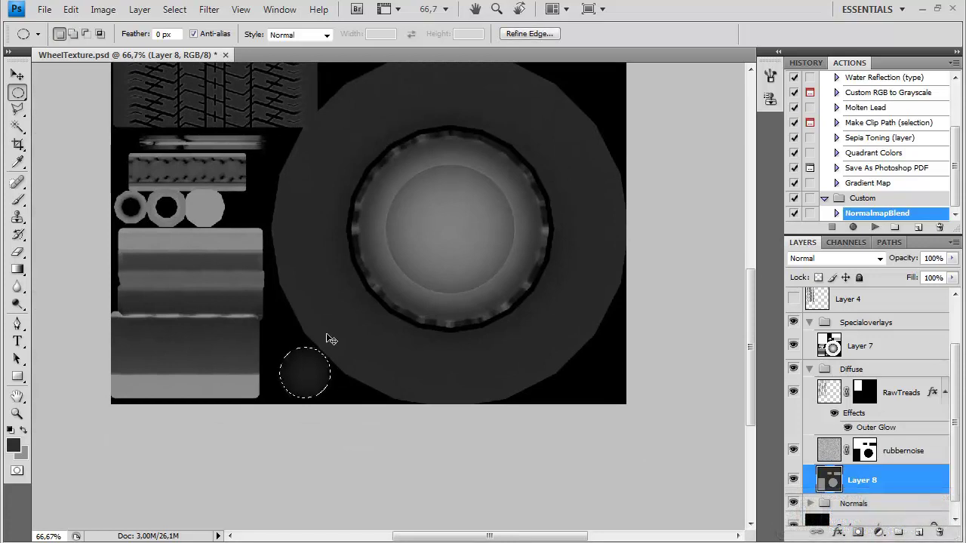
pyautogui.click(864, 451)
pyautogui.moveTo(489, 166); pyautogui.dragTo(429, 369)
pyautogui.moveTo(378, 259); pyautogui.dragTo(415, 223)
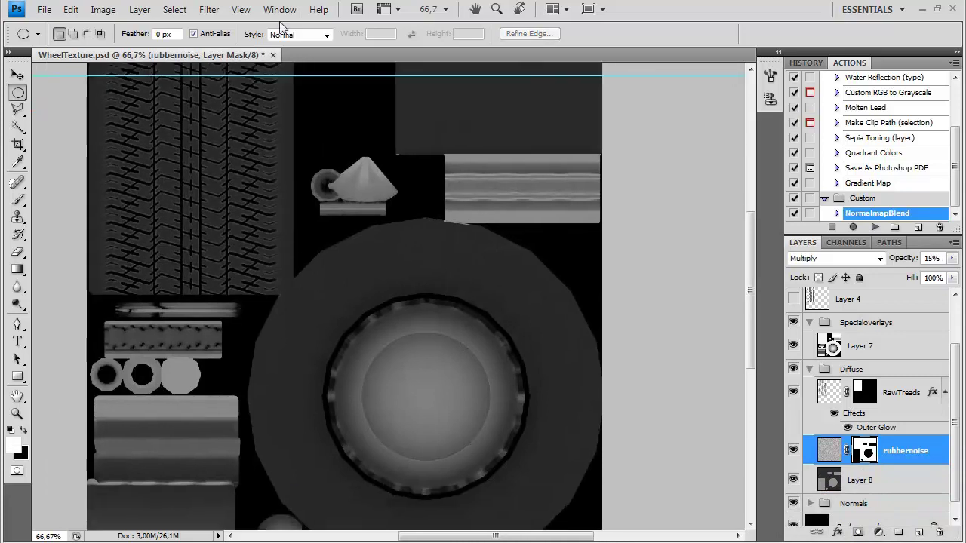
# - Clear the guides from the document
pyautogui.click(240, 9)
pyautogui.click(272, 388)
pyautogui.moveTo(461, 399); pyautogui.dragTo(477, 244)
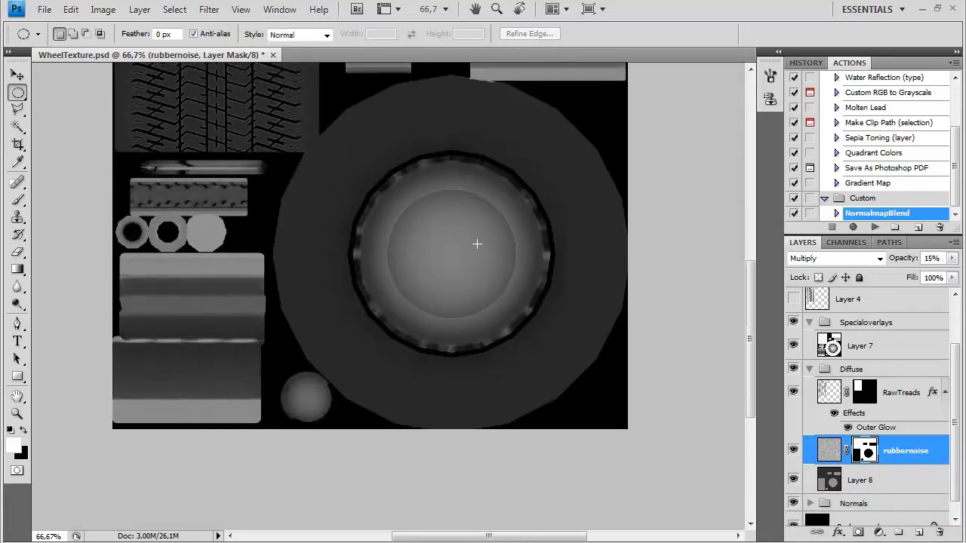
pyautogui.moveTo(503, 180); pyautogui.dragTo(434, 224)
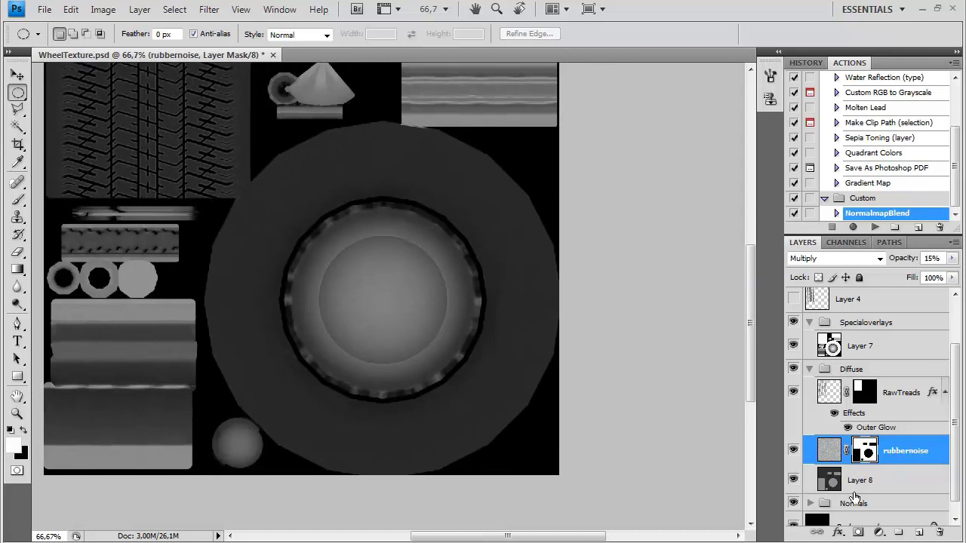
# - Add a new layer named tirecolordifferences directly above rubbernoise
pyautogui.click(859, 480)
pyautogui.click(887, 456)
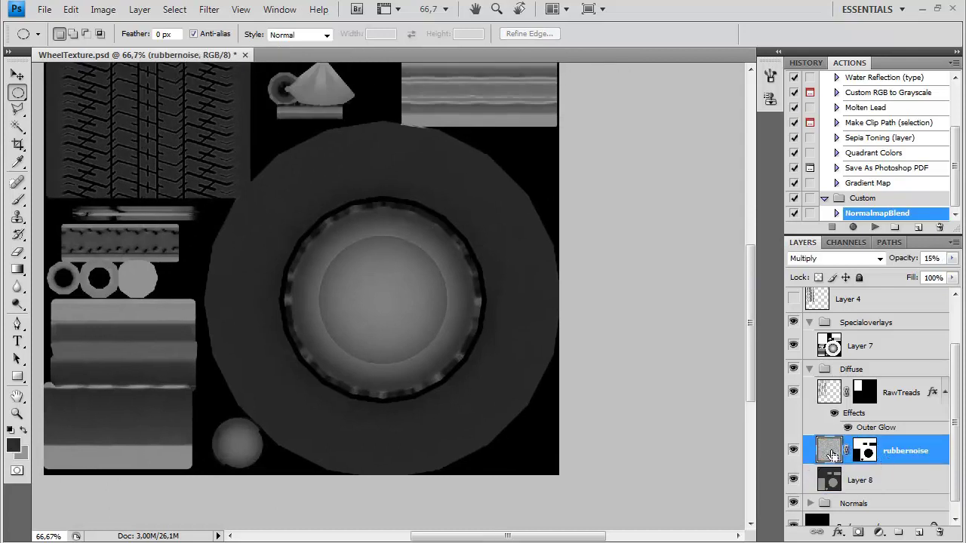
pyautogui.hotkey('ctrl', 'shift', 'n')
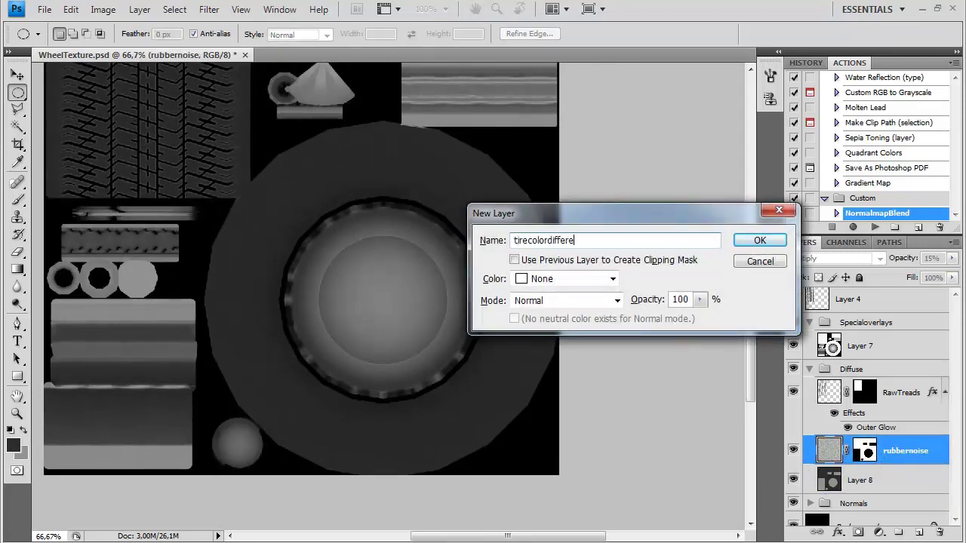
pyautogui.press('Return')
# - Set up a soft round brush with 0% hardness and a diameter of 666 px
pyautogui.moveTo(289, 201); pyautogui.dragTo(233, 245)
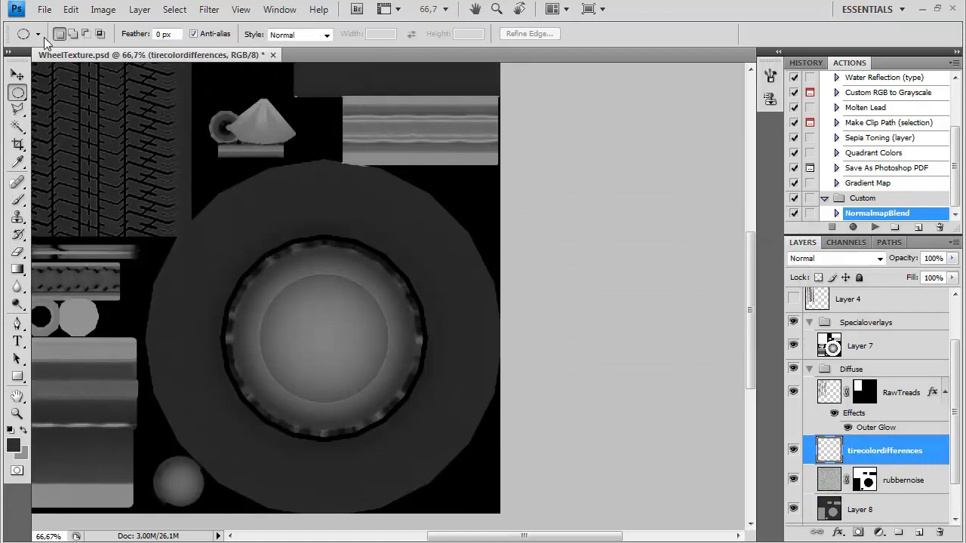
pyautogui.click(17, 198)
pyautogui.click(102, 34)
pyautogui.scroll(-1, 105, 196)
pyautogui.click(153, 189)
pyautogui.moveTo(141, 75); pyautogui.dragTo(160, 76)
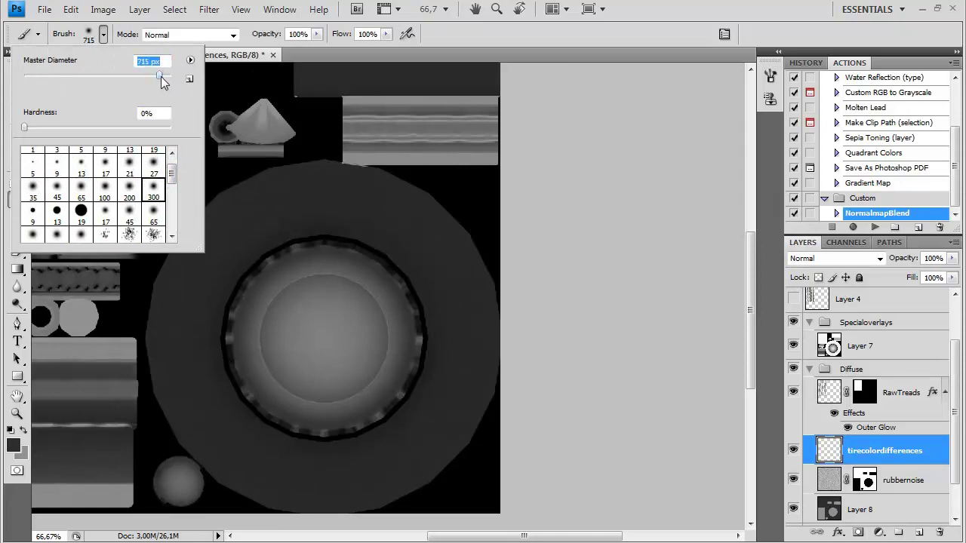
pyautogui.click(447, 58)
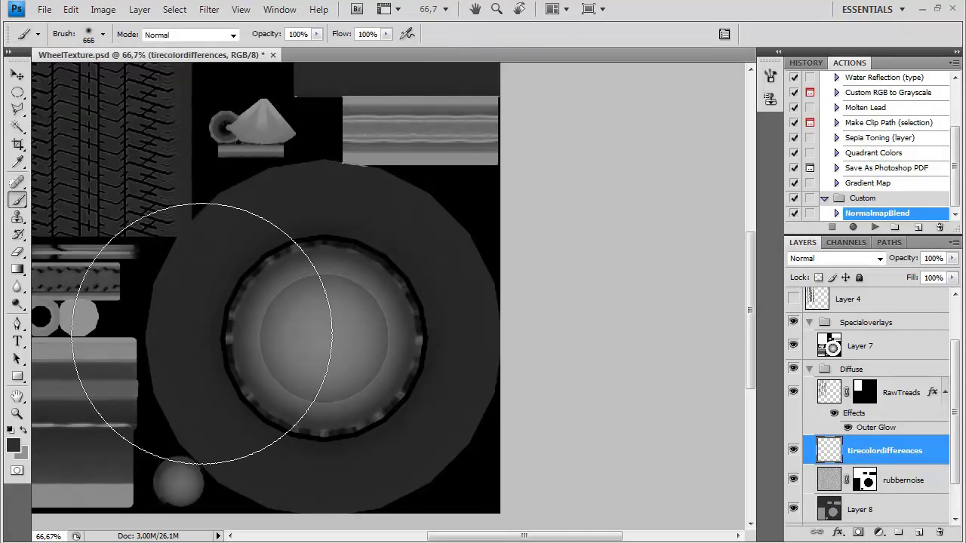
# - Set the foreground to black and dab the soft brush over the wheel's centre to darken the inner tire
pyautogui.click(13, 445)
pyautogui.click(762, 193)
pyautogui.click(322, 337)
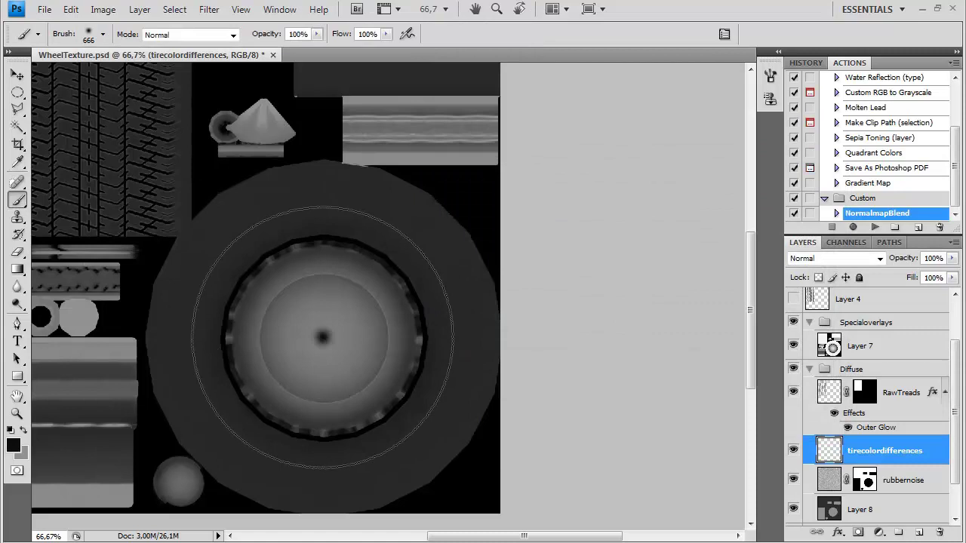
pyautogui.click(323, 338)
pyautogui.click(329, 344)
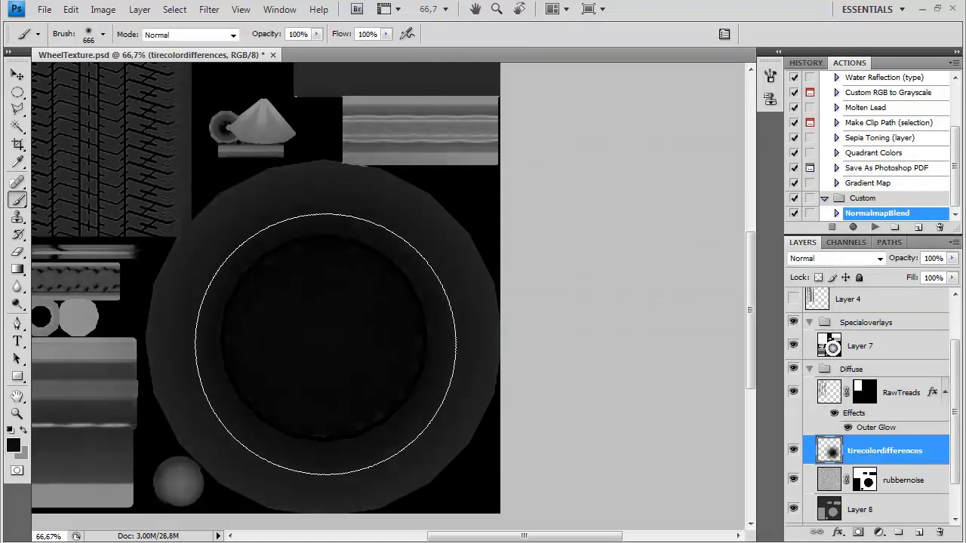
# - Mask tirecolordifferences with the selection loaded from the rubbernoise mask and lower the layer's opacity to 66%
pyautogui.keyDown('ctrl'); pyautogui.click(865, 483); pyautogui.keyUp('ctrl')
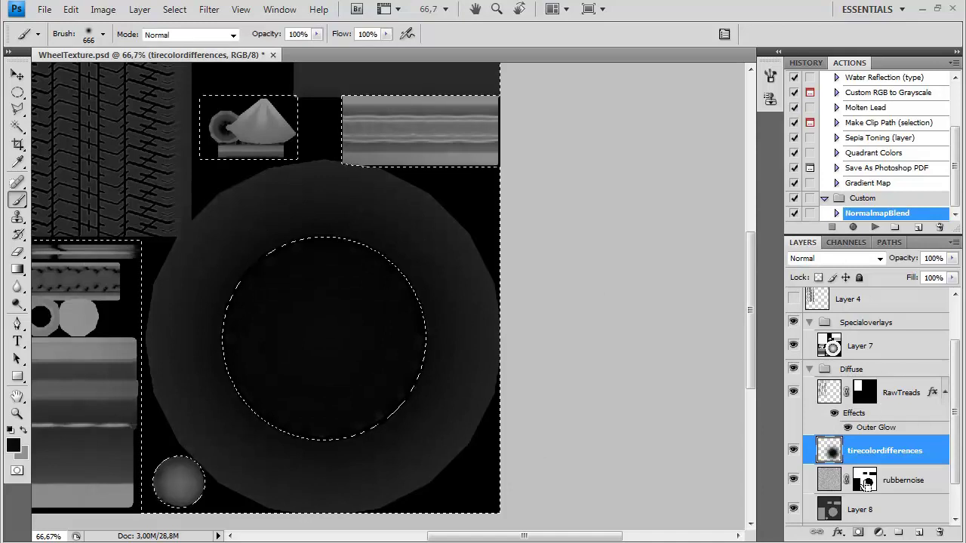
pyautogui.click(857, 533)
pyautogui.moveTo(565, 240); pyautogui.dragTo(558, 195)
pyautogui.moveTo(952, 258); pyautogui.dragTo(927, 274)
# - Reduce the soft brush to a diameter of 308 px
pyautogui.moveTo(430, 197)
pyautogui.mouseDown()
pyautogui.moveTo(531, 337)
pyautogui.moveTo(566, 337)
pyautogui.mouseUp()
pyautogui.rightClick(226, 218)
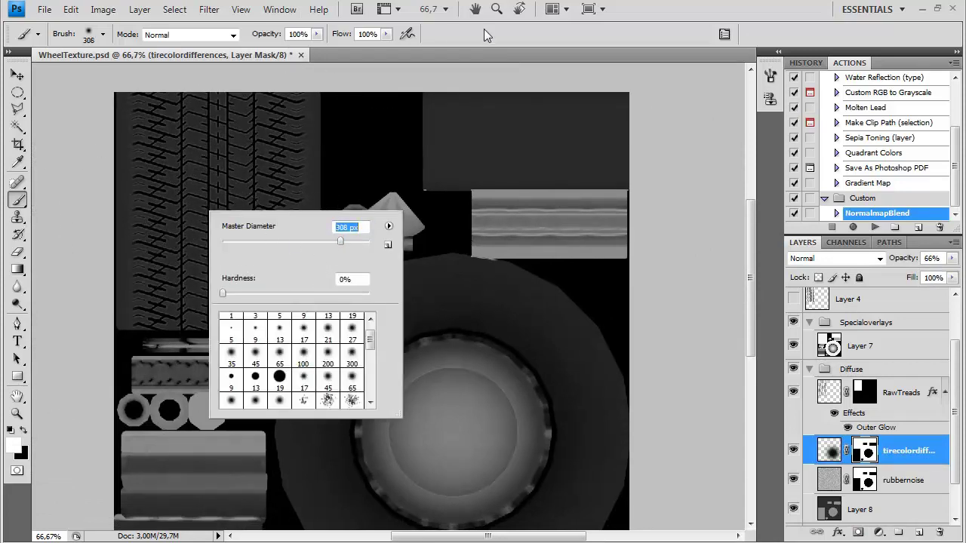
pyautogui.press('Return')
# - Target the tirecolordifferences layer's image instead of its mask and set its blend mode to Overlay
pyautogui.click(827, 452)
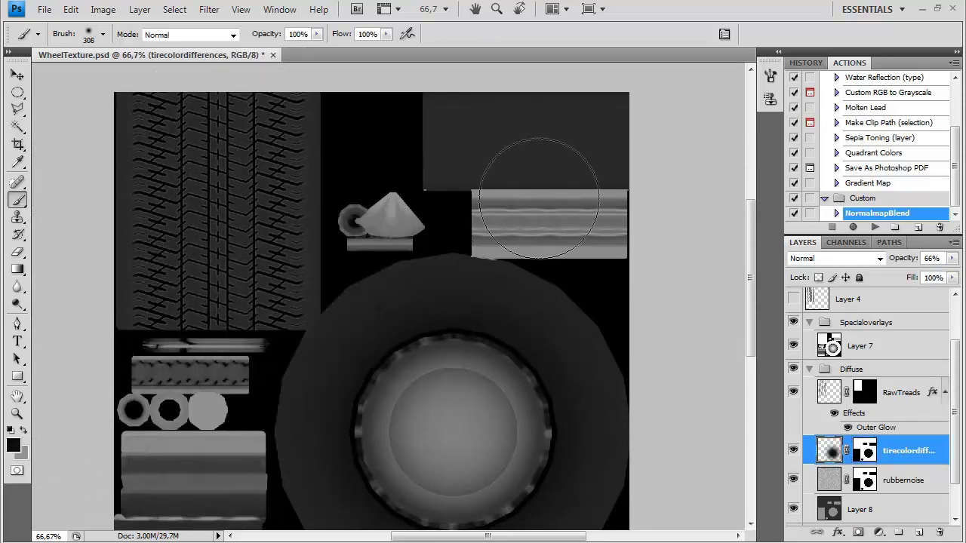
pyautogui.click(837, 258)
pyautogui.click(823, 184)
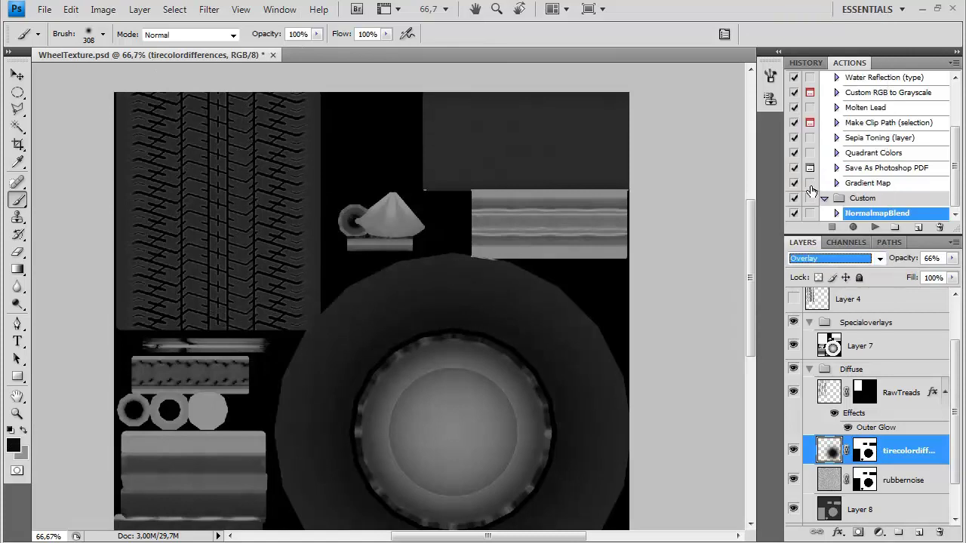
# - Try lightening the tire treads with soft white brush strokes, and undo the strokes
pyautogui.press('x')
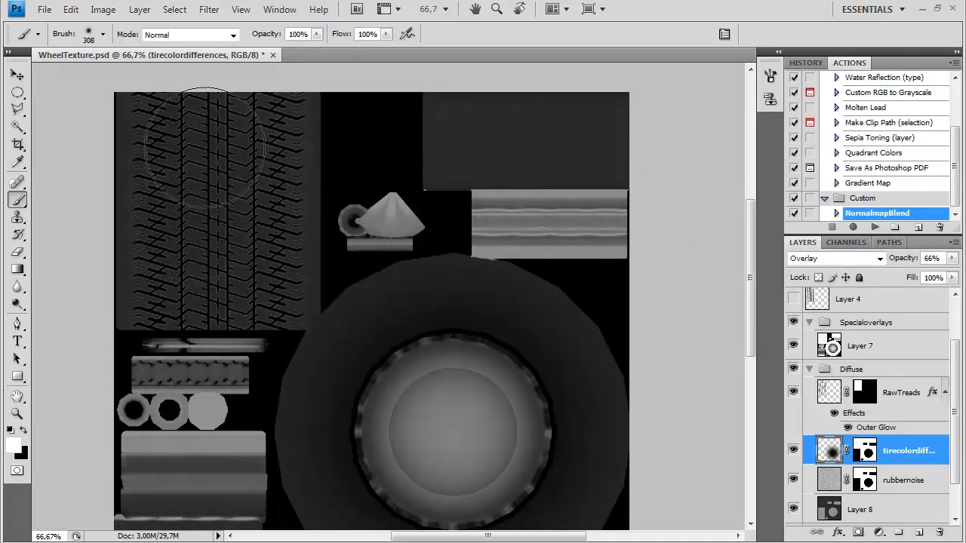
pyautogui.moveTo(193, 248)
pyautogui.mouseDown()
pyautogui.moveTo(194, 282)
pyautogui.moveTo(209, 131)
pyautogui.moveTo(181, 337)
pyautogui.mouseUp()
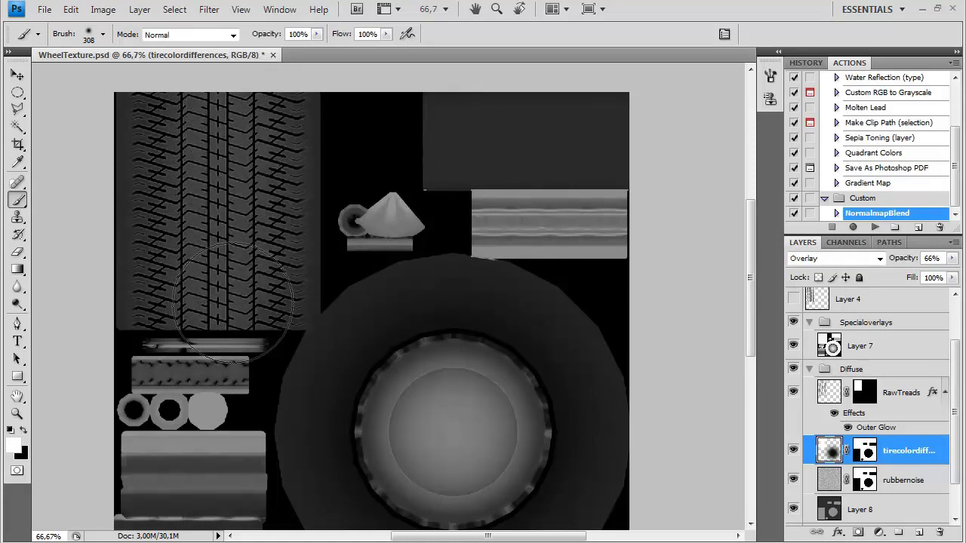
pyautogui.moveTo(293, 250); pyautogui.dragTo(270, 202)
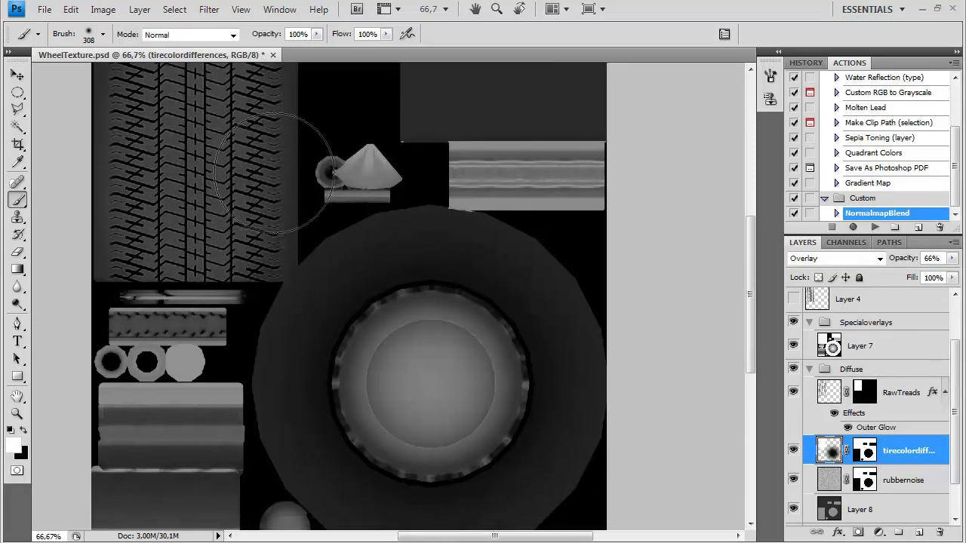
pyautogui.hotkey('ctrl', 'alt', 'z')
pyautogui.hotkey('ctrl', 'alt', 'z')
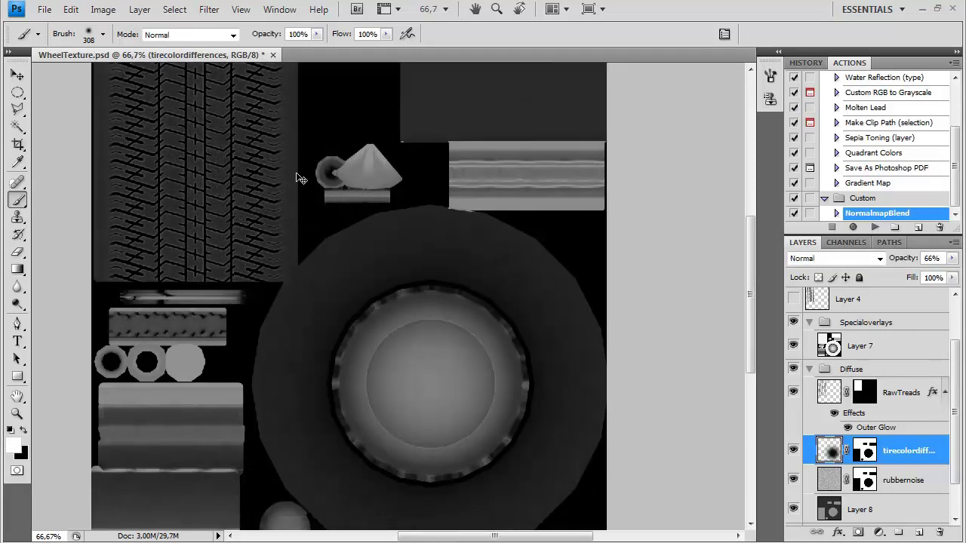
# - Set the tirecolordifferences layer's blend mode to Overlay
pyautogui.hotkey('ctrl', 'y')
pyautogui.click(834, 258)
pyautogui.click(802, 184)
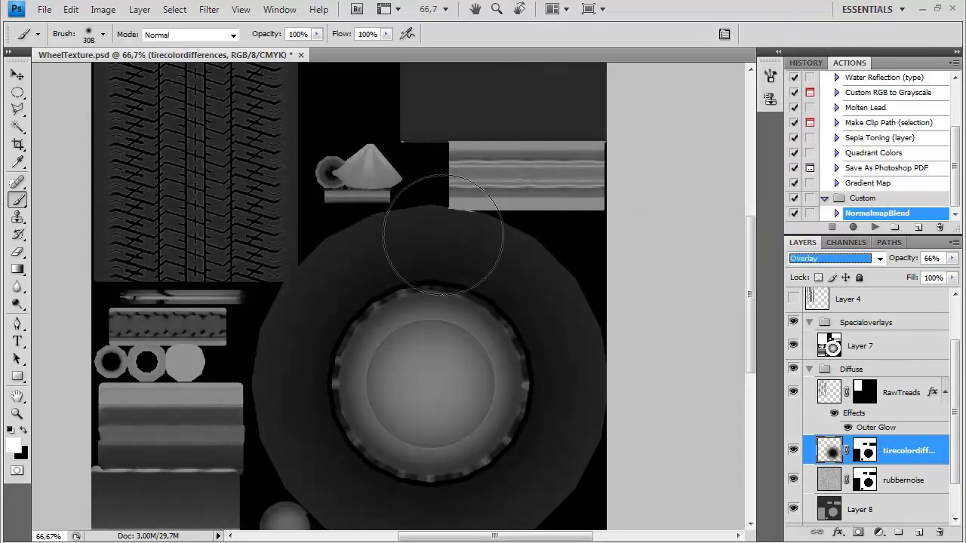
# - Reduce the soft brush to 139 px, undo a white test stroke on the tire's edge, and set the foreground to light grey
pyautogui.rightClick(451, 237)
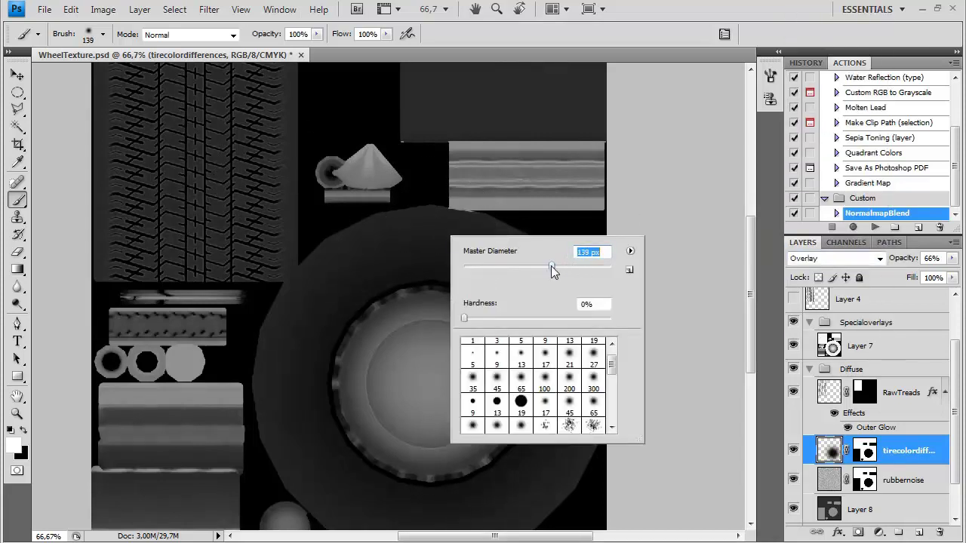
pyautogui.moveTo(424, 207); pyautogui.dragTo(376, 219)
pyautogui.hotkey('ctrl', 'z')
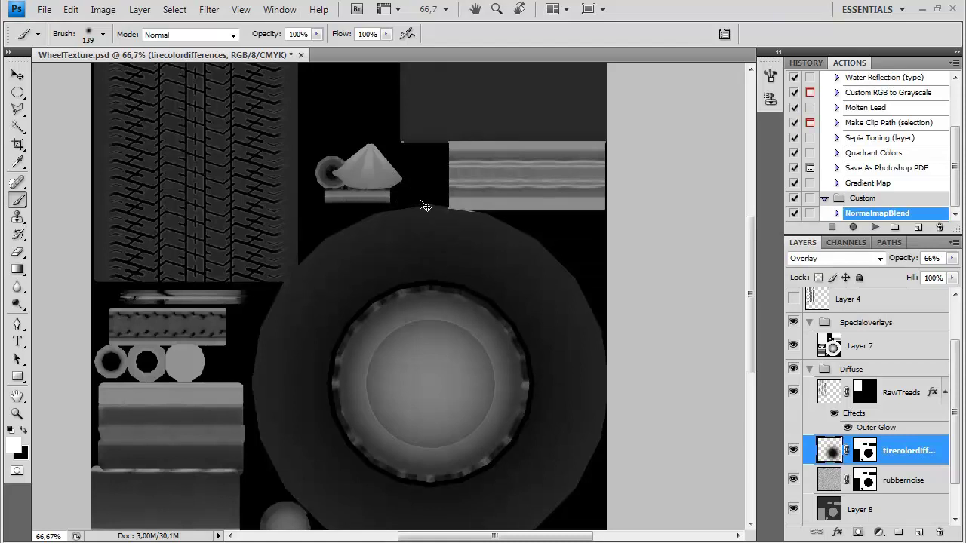
pyautogui.click(16, 449)
pyautogui.click(436, 261)
pyautogui.click(748, 195)
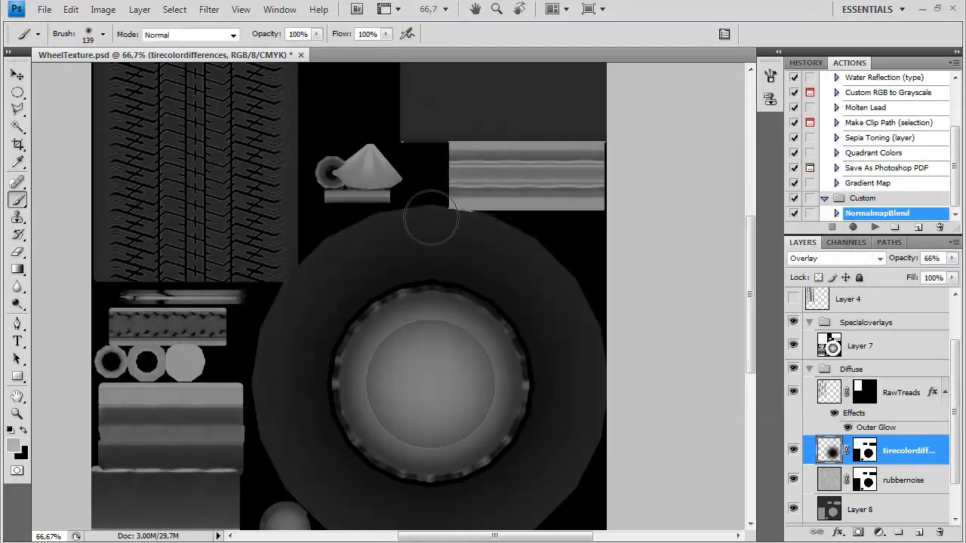
# - Brush light grey around the outer edge of the large tire sidewall to lighten it
pyautogui.moveTo(328, 231)
pyautogui.mouseDown()
pyautogui.moveTo(274, 272)
pyautogui.moveTo(255, 338)
pyautogui.moveTo(247, 413)
pyautogui.moveTo(291, 472)
pyautogui.mouseUp()
pyautogui.moveTo(616, 337); pyautogui.dragTo(583, 199)
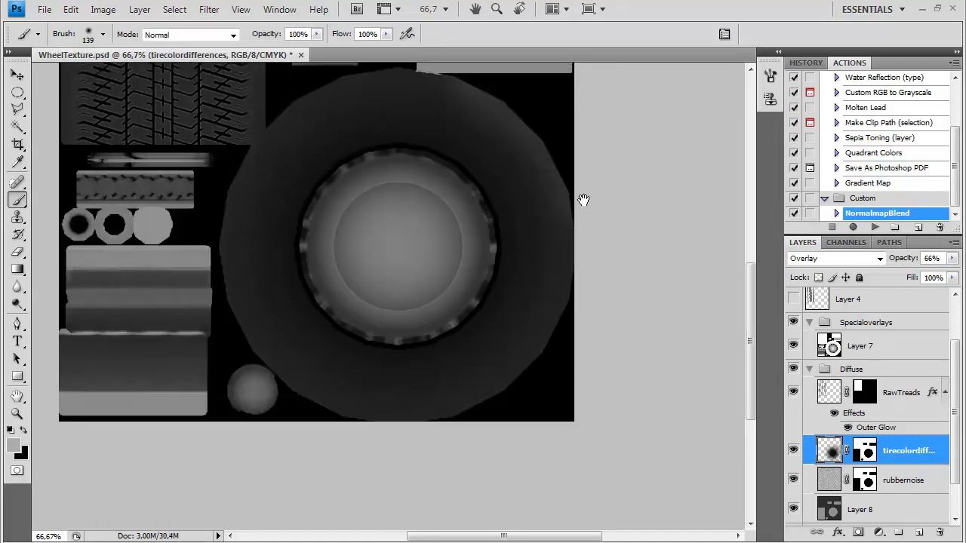
pyautogui.moveTo(577, 319)
pyautogui.mouseDown()
pyautogui.moveTo(530, 392)
pyautogui.moveTo(482, 392)
pyautogui.moveTo(579, 330)
pyautogui.moveTo(445, 428)
pyautogui.moveTo(344, 436)
pyautogui.moveTo(362, 425)
pyautogui.moveTo(259, 375)
pyautogui.moveTo(310, 417)
pyautogui.moveTo(280, 408)
pyautogui.moveTo(225, 315)
pyautogui.moveTo(215, 242)
pyautogui.moveTo(253, 119)
pyautogui.mouseUp()
pyautogui.moveTo(531, 77); pyautogui.dragTo(533, 148)
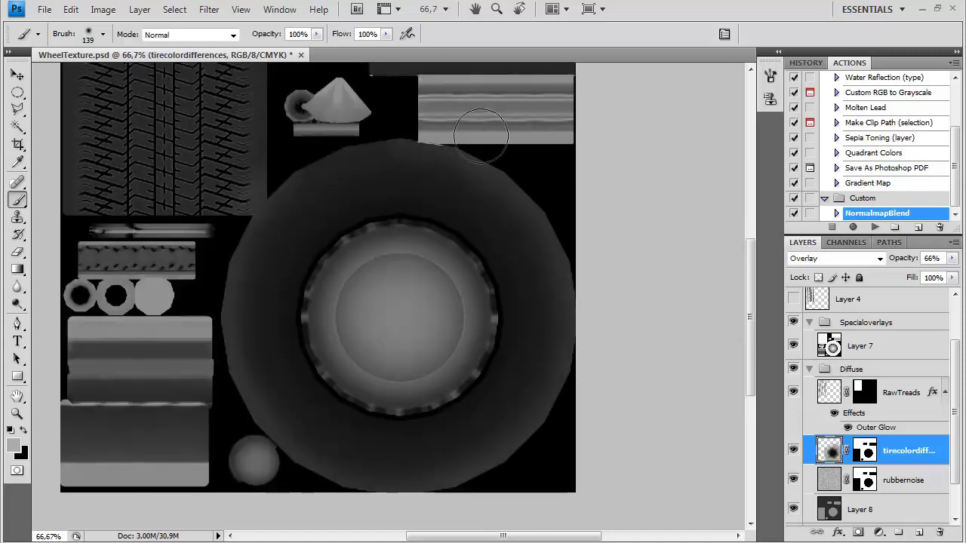
pyautogui.moveTo(493, 447); pyautogui.dragTo(505, 394)
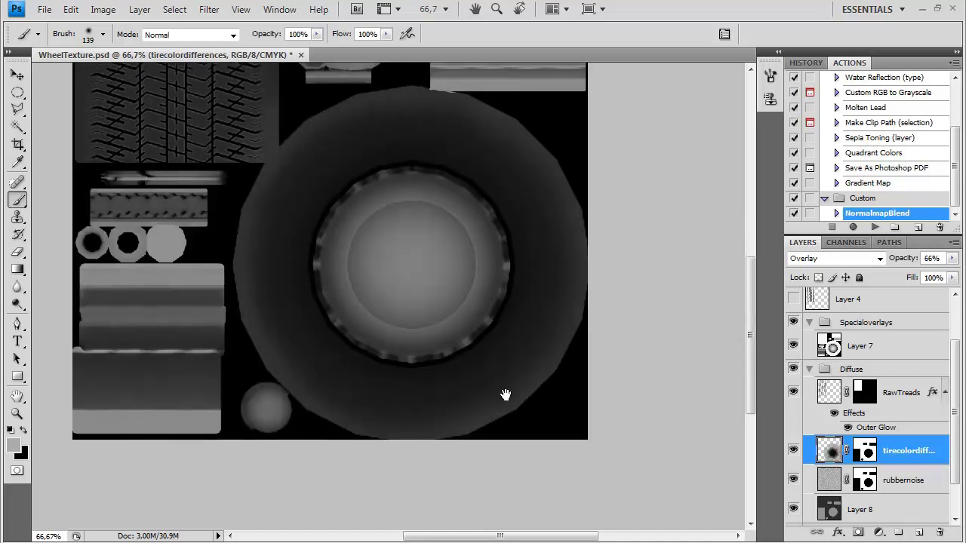
pyautogui.moveTo(422, 246); pyautogui.dragTo(471, 443)
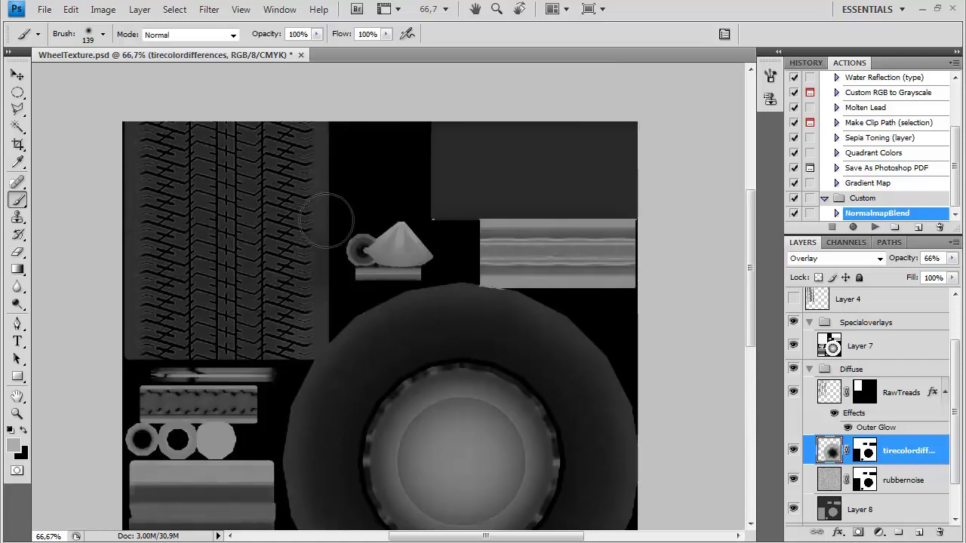
# - Swap to black, undo a test stroke over the treads, and set the foreground to dark grey
pyautogui.press('x')
pyautogui.moveTo(165, 136); pyautogui.dragTo(163, 333)
pyautogui.hotkey('ctrl', 'z')
pyautogui.click(14, 445)
pyautogui.click(440, 361)
pyautogui.click(785, 190)
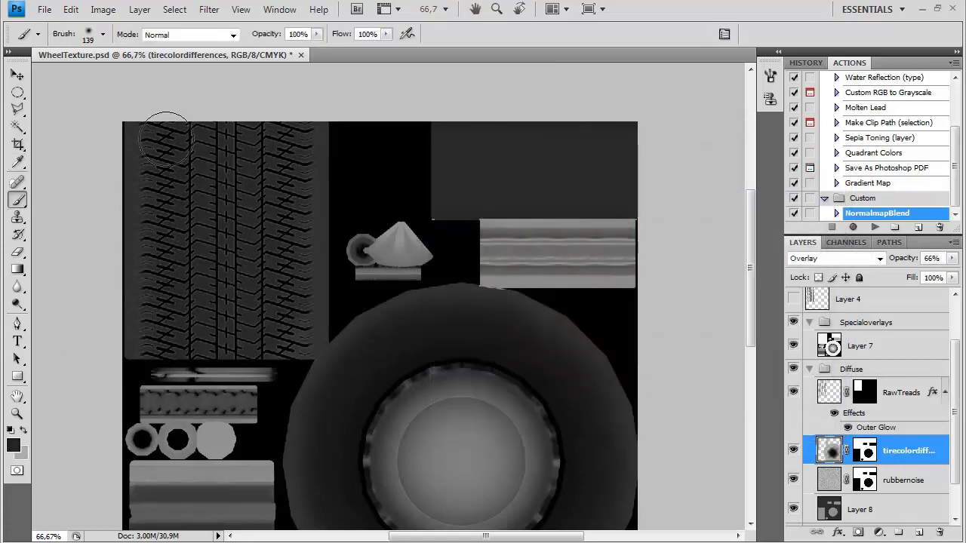
# - Lower the brush flow to 26%, enlarge the soft brush to 174 px, and undo a test stroke over the treads
pyautogui.moveTo(386, 35); pyautogui.dragTo(329, 50)
pyautogui.rightClick(266, 162)
pyautogui.click(372, 198)
pyautogui.click(489, 78)
pyautogui.moveTo(280, 144); pyautogui.dragTo(267, 302)
pyautogui.hotkey('ctrl', 'z')
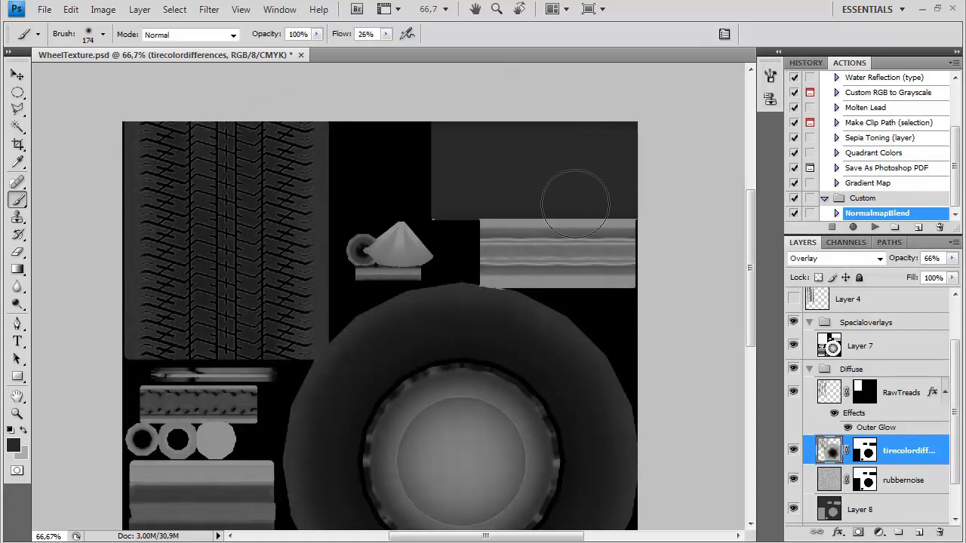
# - Step back through the recent brush strokes in the history and brush soft dark grey over the tire treads
pyautogui.click(806, 62)
pyautogui.click(865, 167)
pyautogui.click(865, 152)
pyautogui.click(865, 140)
pyautogui.moveTo(274, 113)
pyautogui.mouseDown()
pyautogui.moveTo(183, 99)
pyautogui.moveTo(195, 352)
pyautogui.moveTo(247, 120)
pyautogui.moveTo(264, 221)
pyautogui.moveTo(254, 366)
pyautogui.moveTo(232, 100)
pyautogui.mouseUp()
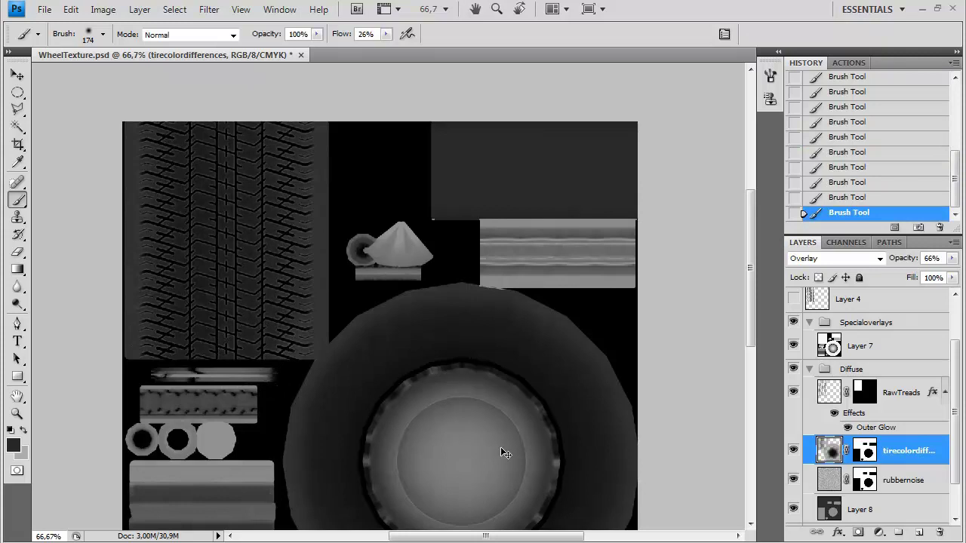
# - Save a Targa copy of the texture as WheelDiffuse in the img folder
pyautogui.hotkey('ctrl', 'shift', 's')
pyautogui.click(447, 355)
pyautogui.click(431, 541)
pyautogui.doubleClick(430, 333)
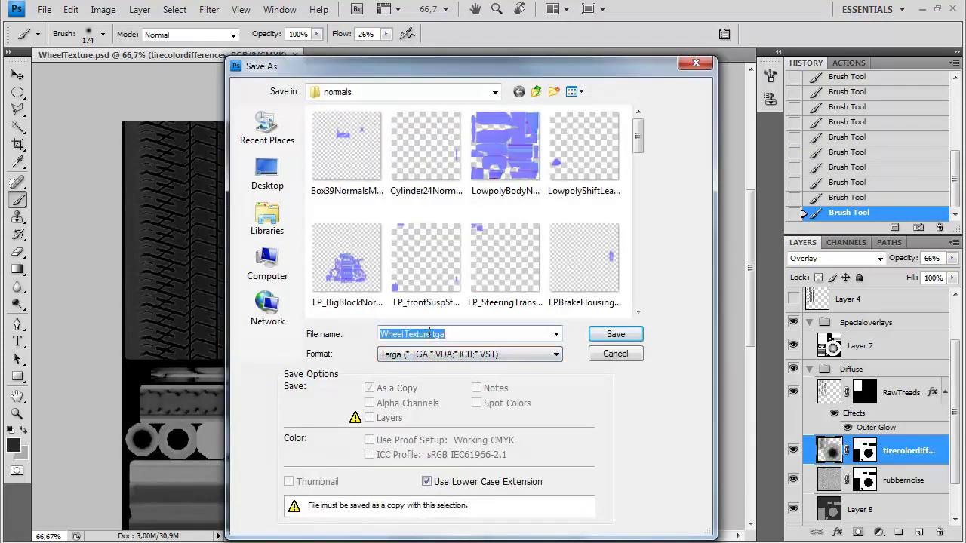
pyautogui.click(536, 91)
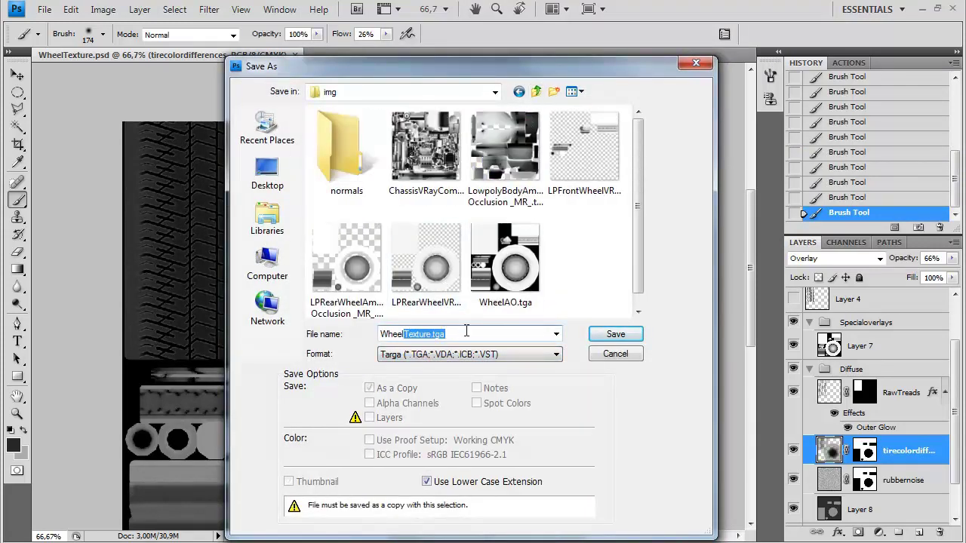
pyautogui.write('WheelDiffu')
pyautogui.press('Return')
pyautogui.press('Return')
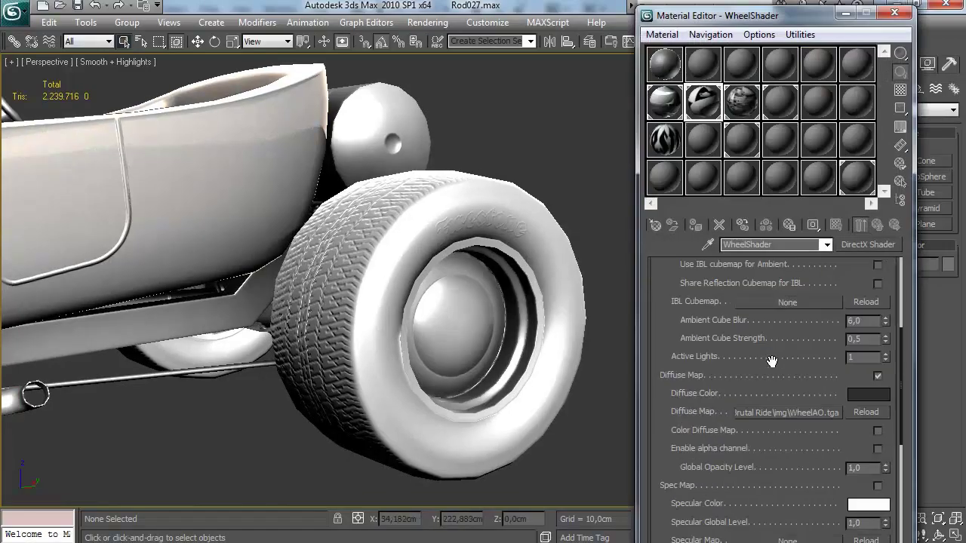
# - Switch to 3ds Max and load WheelDiffuse.tga as the WheelShader material's diffuse map
pyautogui.scroll(-5, 757, 355)
pyautogui.scroll(5, 756, 354)
pyautogui.click(771, 383)
pyautogui.moveTo(801, 57); pyautogui.dragTo(586, 58)
pyautogui.click(717, 155)
pyautogui.scroll(-3, 720, 155)
pyautogui.scroll(1, 703, 161)
pyautogui.scroll(-2, 702, 158)
pyautogui.doubleClick(490, 158)
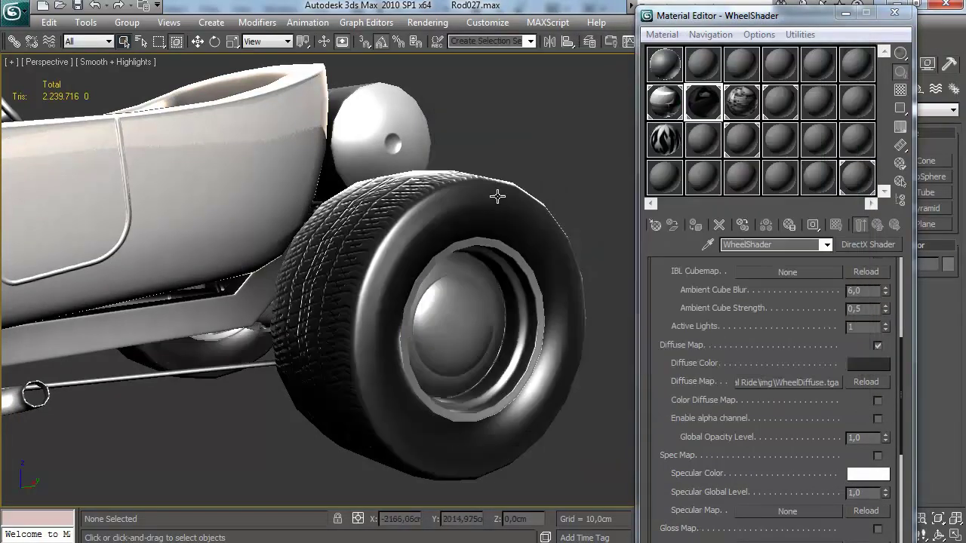
# - Enable WheelShader's self illumination map with a global SI level of 100 and turn off Fresnel reflections
pyautogui.scroll(-1, 751, 389)
pyautogui.scroll(3, 764, 408)
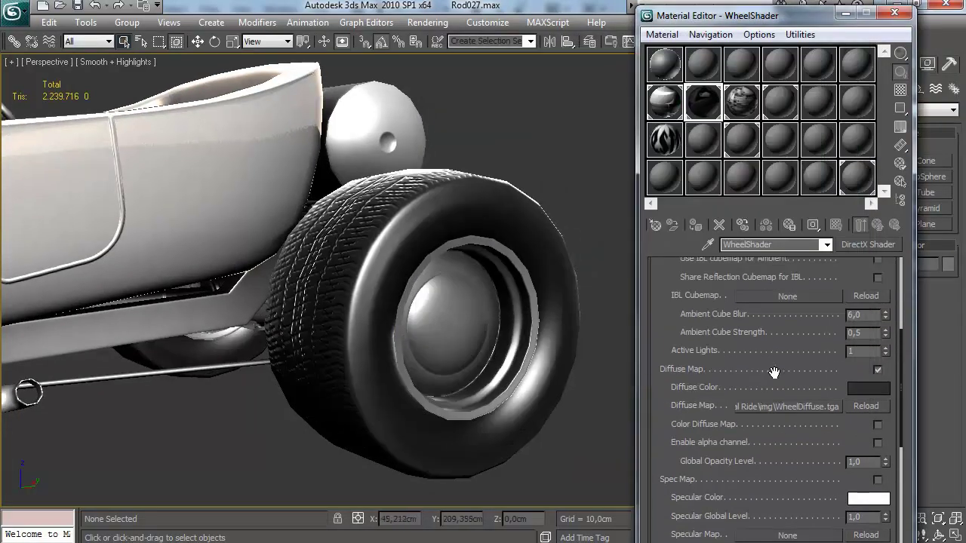
pyautogui.scroll(-13, 797, 381)
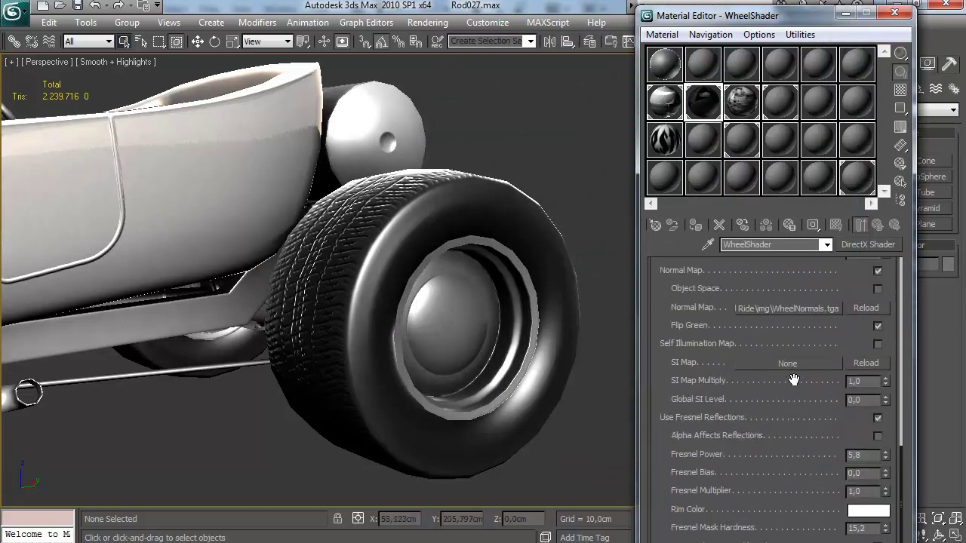
pyautogui.scroll(3, 828, 348)
pyautogui.scroll(-9, 827, 438)
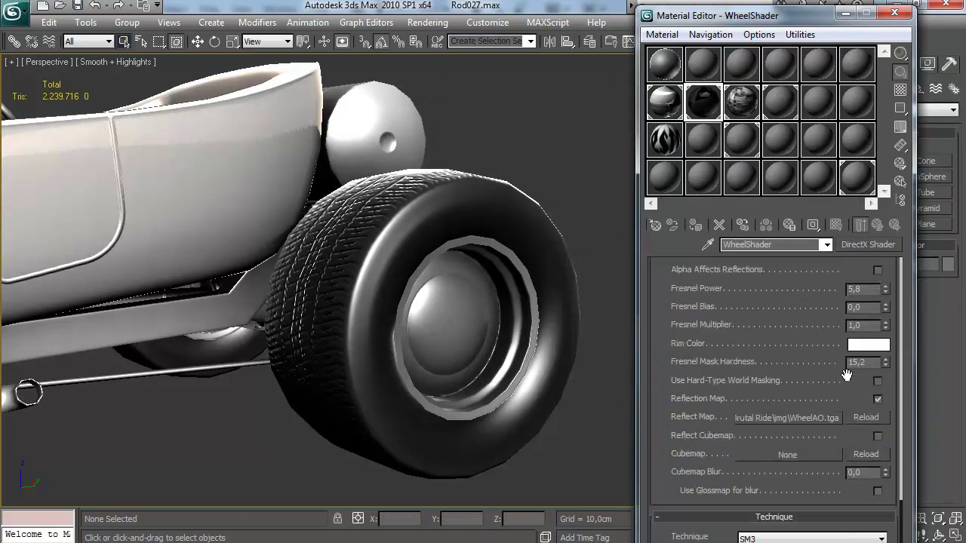
pyautogui.scroll(4, 826, 377)
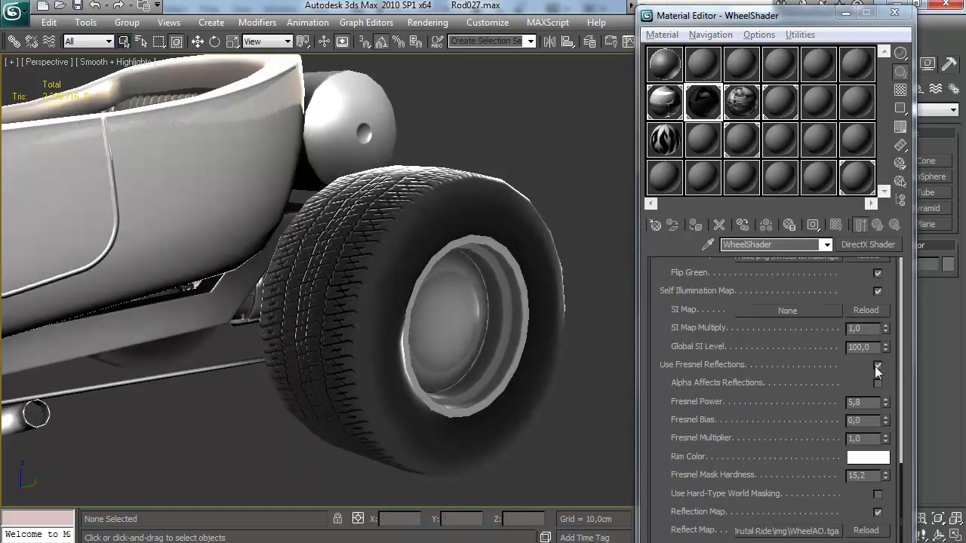
pyautogui.click(876, 366)
# - Examine the rear wheel's rim and hub up close for flaws in the diffuse texture
pyautogui.moveTo(441, 362); pyautogui.dragTo(327, 349)
pyautogui.scroll(8, 362, 362)
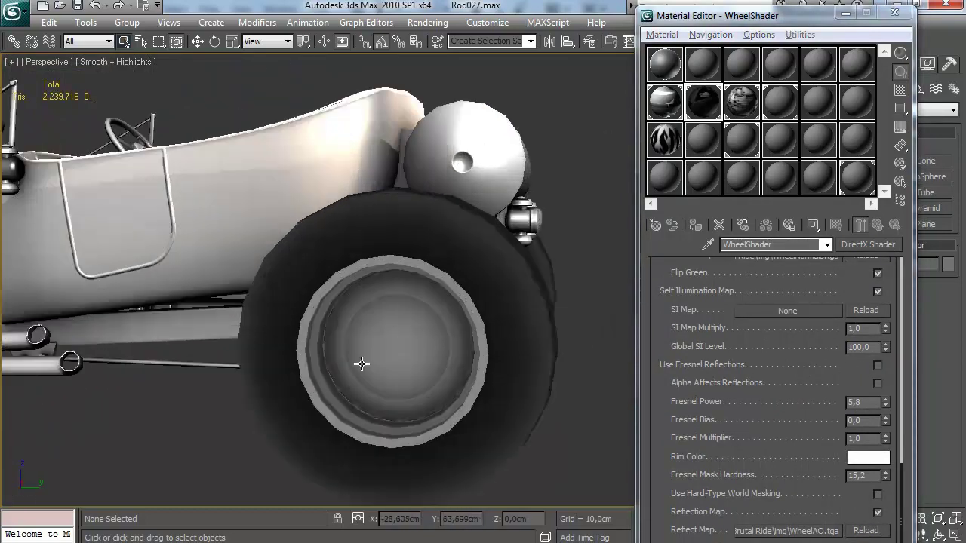
pyautogui.scroll(-4, 422, 359)
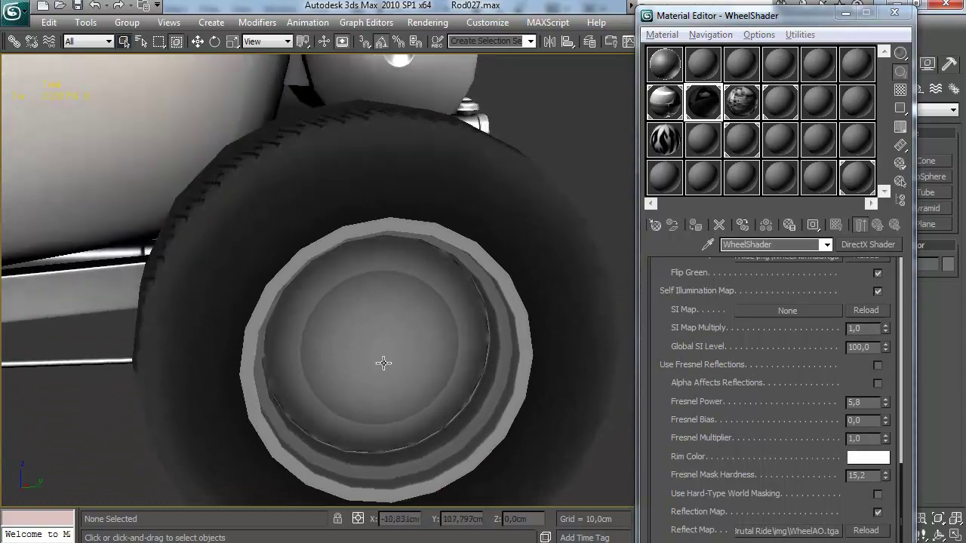
pyautogui.scroll(8, 345, 355)
pyautogui.moveTo(424, 336)
pyautogui.mouseDown()
pyautogui.moveTo(451, 318)
pyautogui.moveTo(388, 312)
pyautogui.moveTo(403, 346)
pyautogui.moveTo(418, 319)
pyautogui.moveTo(420, 331)
pyautogui.mouseUp()
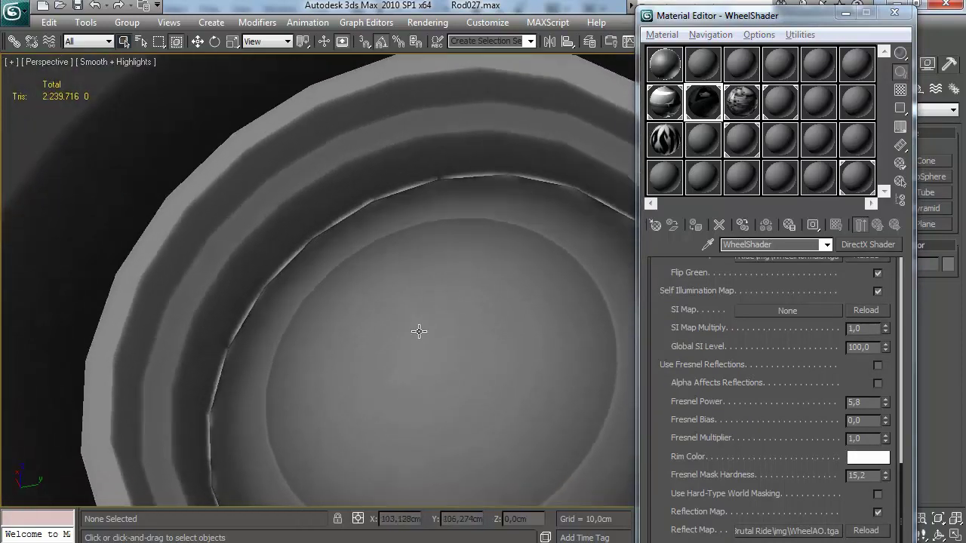
# - Switch to Photoshop, select Layer 7 in Specialoverlays, and set the Clone Stamp brush to 19 px at the rim strip's light seam
pyautogui.hotkey('alt', 'Tab')
pyautogui.moveTo(249, 429); pyautogui.dragTo(350, 279)
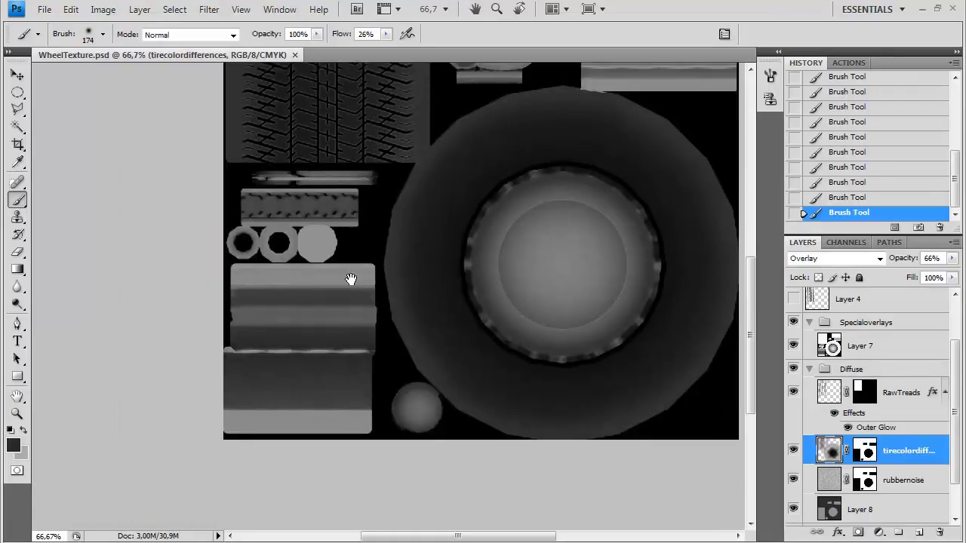
pyautogui.hotkey('ctrl', '+')
pyautogui.hotkey('ctrl', '+')
pyautogui.moveTo(250, 373)
pyautogui.mouseDown()
pyautogui.moveTo(403, 254)
pyautogui.moveTo(468, 142)
pyautogui.moveTo(463, 197)
pyautogui.moveTo(459, 138)
pyautogui.mouseUp()
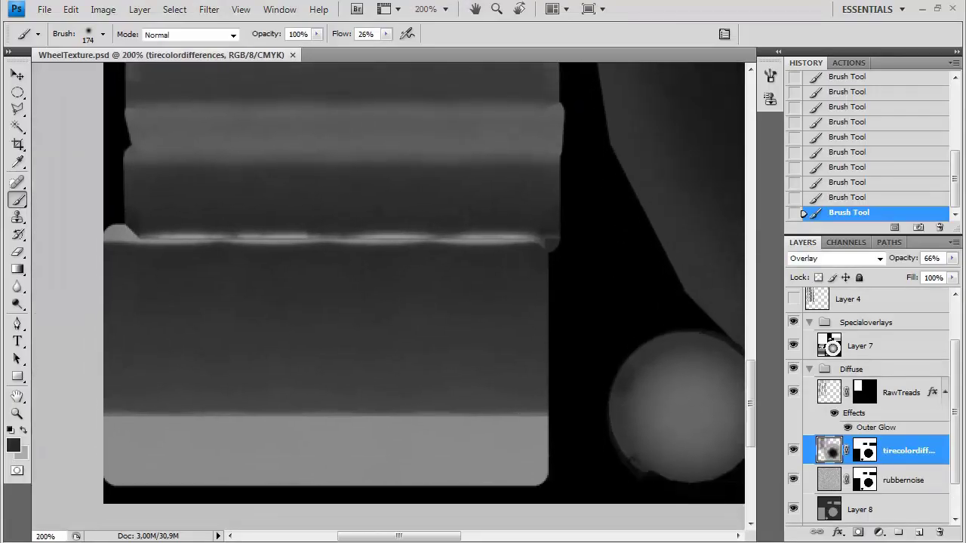
pyautogui.click(845, 341)
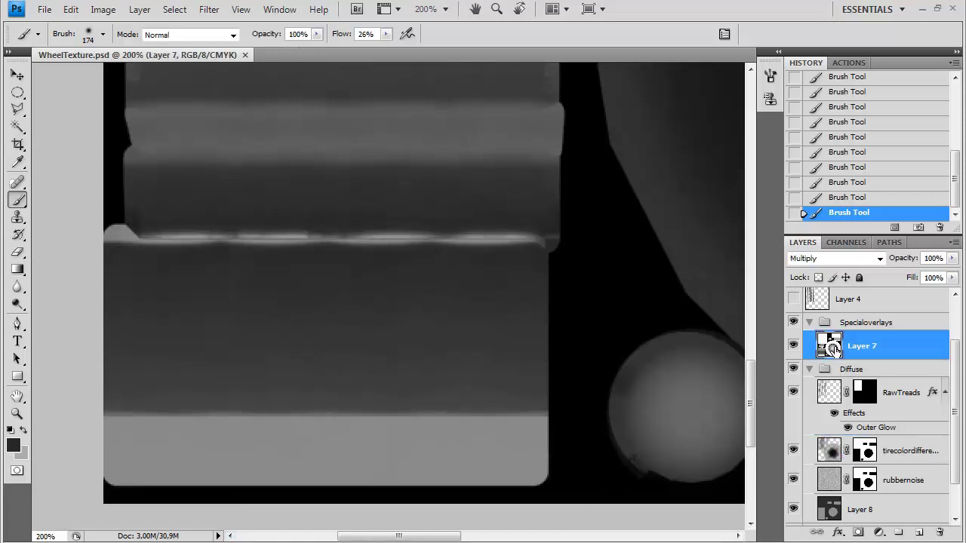
pyautogui.press('s')
pyautogui.rightClick(345, 214)
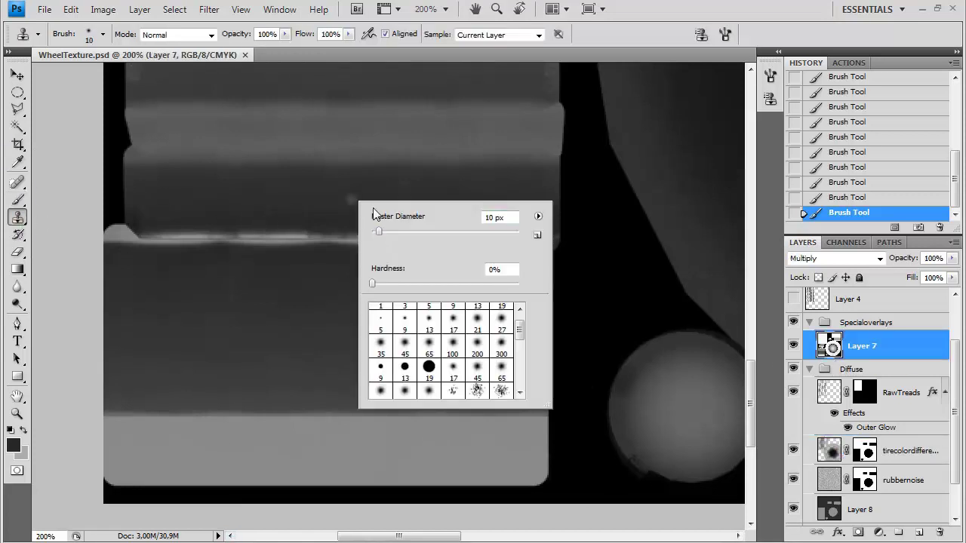
pyautogui.click(551, 33)
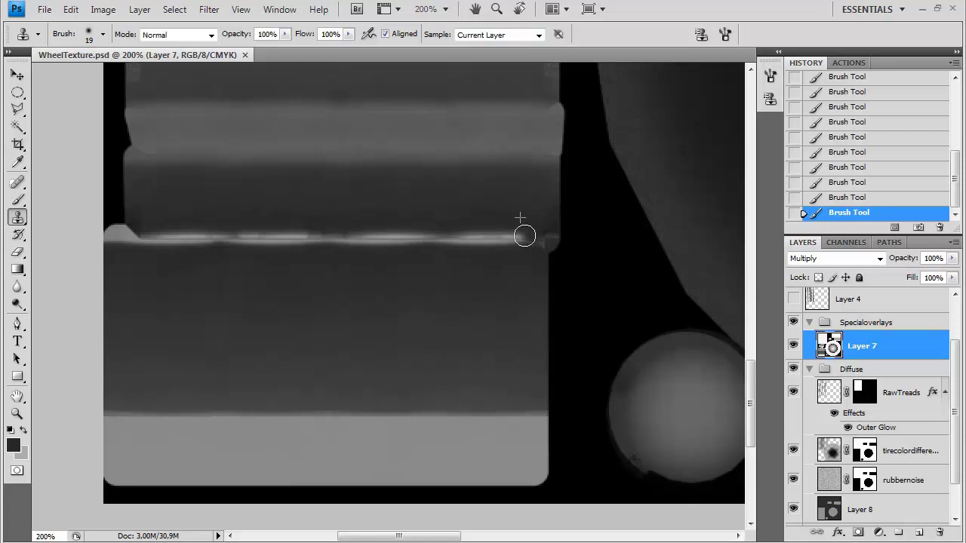
# - Clone the dark grey shading over the light seam between the rim bands on Layer 7
pyautogui.moveTo(407, 235); pyautogui.dragTo(161, 237)
pyautogui.click(444, 247)
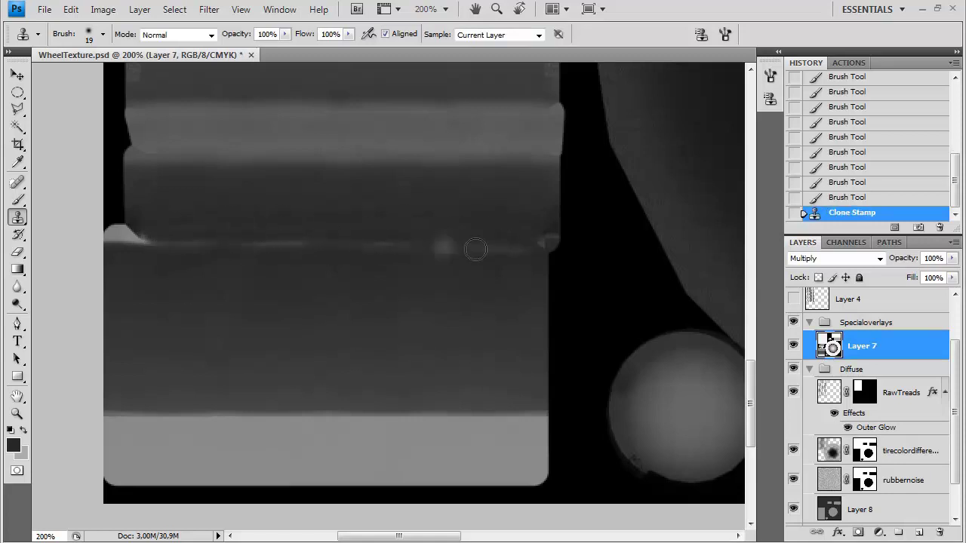
pyautogui.click(365, 249)
pyautogui.click(269, 250)
pyautogui.click(272, 243)
pyautogui.click(270, 243)
pyautogui.click(171, 244)
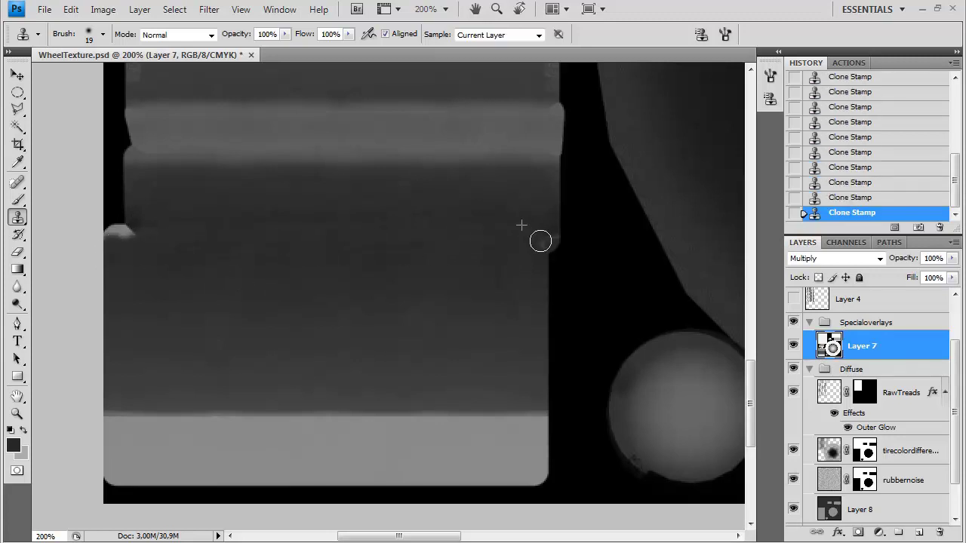
# - Return to 3ds Max and examine the seam around the wheel's inner rim
pyautogui.scroll(5, 453, 364)
pyautogui.hotkey('ctrl', '-')
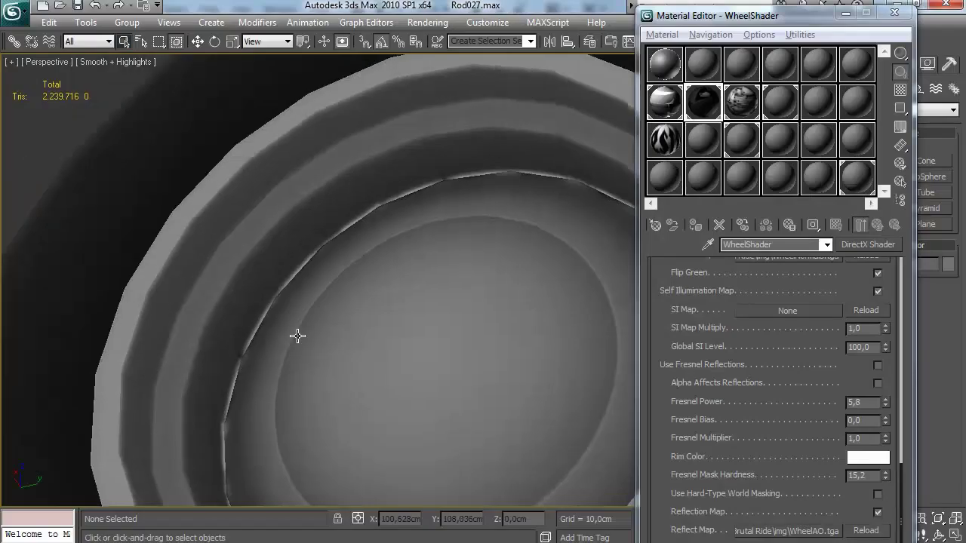
pyautogui.moveTo(298, 334); pyautogui.dragTo(286, 430)
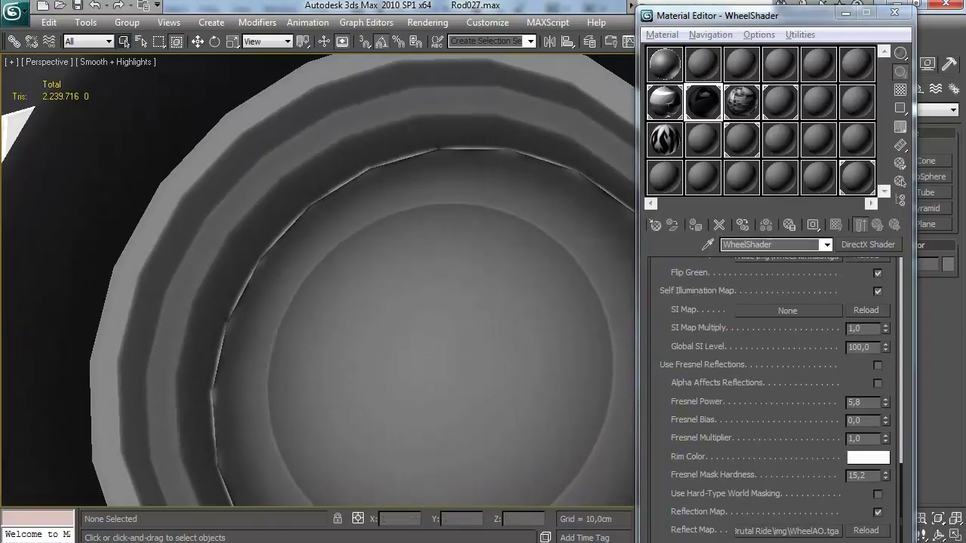
# - Switch to Photoshop and save the cloned rim strip edits in WheelTexture.psd
pyautogui.hotkey('alt', 'Tab')
pyautogui.hotkey('ctrl', '+')
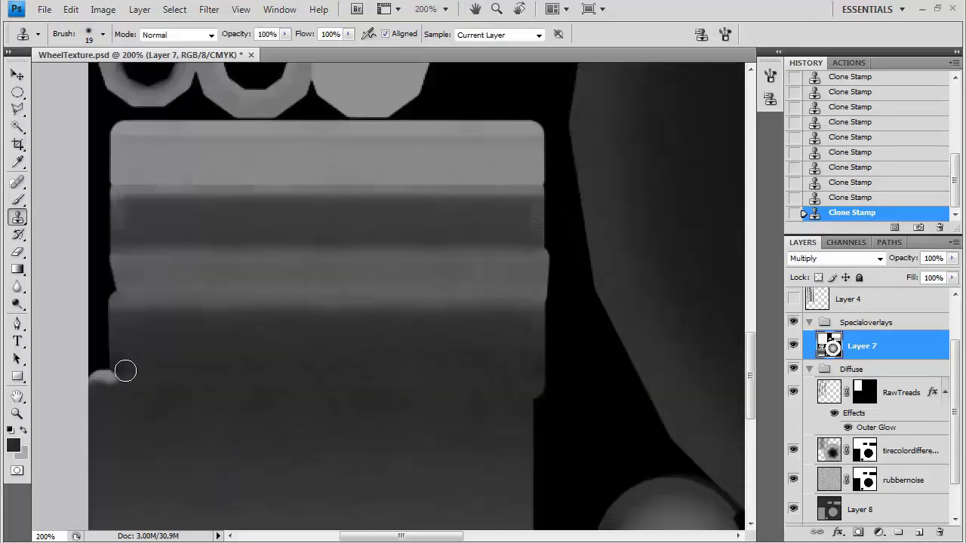
pyautogui.hotkey('ctrl', '-')
pyautogui.hotkey('ctrl', 's')
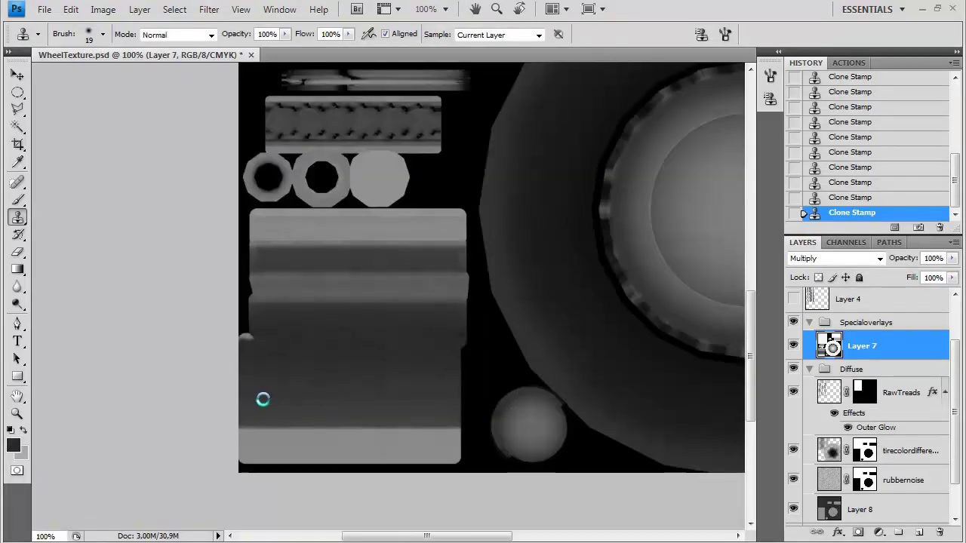
# - Export the texture as a Targa copy into the img folder, overwriting WheelDiffuse.tga
pyautogui.hotkey('ctrl', 'shift', 's')
pyautogui.click(421, 355)
pyautogui.click(424, 541)
pyautogui.click(474, 294)
pyautogui.click(536, 91)
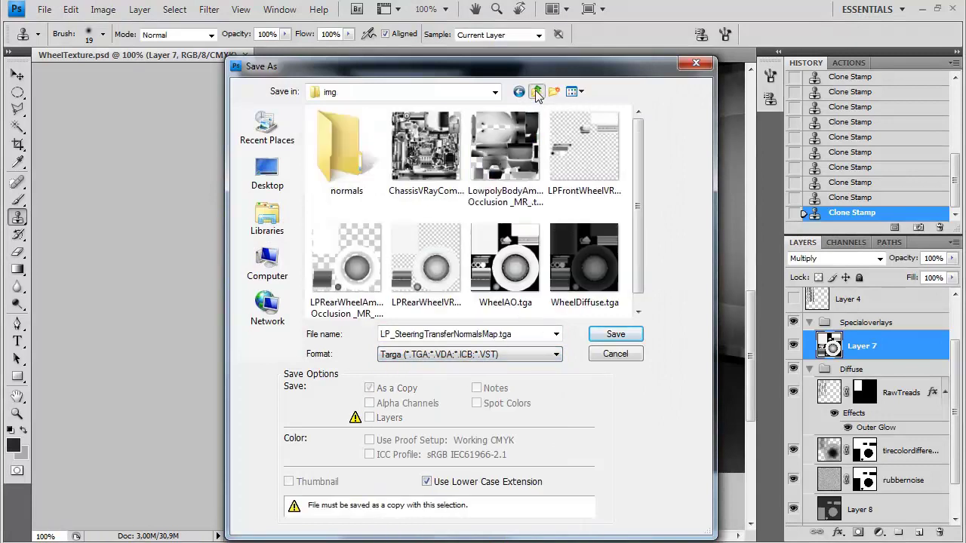
pyautogui.click(505, 257)
pyautogui.doubleClick(584, 253)
pyautogui.click(434, 217)
pyautogui.click(534, 269)
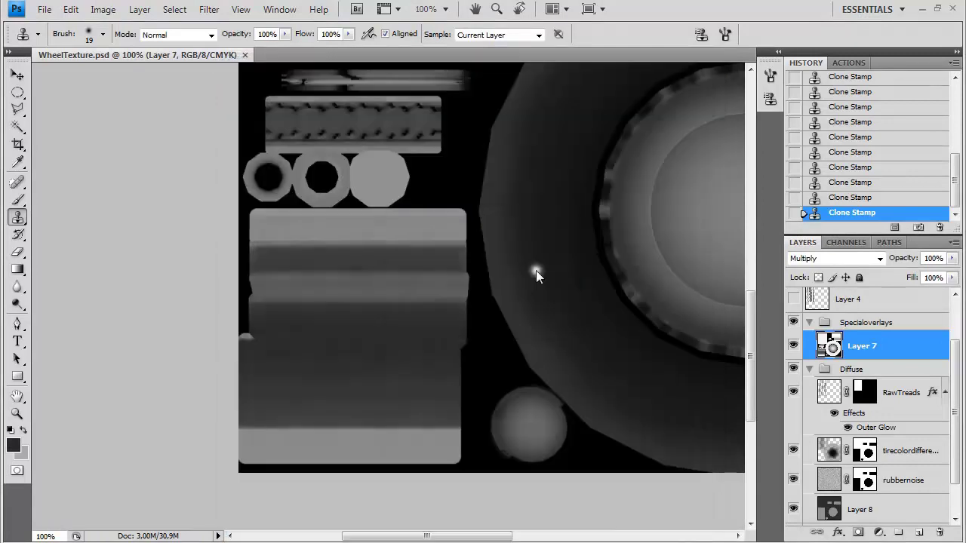
# - Close WheelTexture.psd and reopen it in Photoshop from its project folder
pyautogui.hotkey('ctrl', 'w')
pyautogui.hotkey('alt', 'Tab')
pyautogui.doubleClick(367, 201)
pyautogui.scroll(-8, 397, 255)
pyautogui.click(347, 503)
pyautogui.hotkey('alt', 'Left')
pyautogui.click(415, 400)
pyautogui.hotkey('ctrl', 'v')
pyautogui.moveTo(332, 345); pyautogui.dragTo(258, 182)
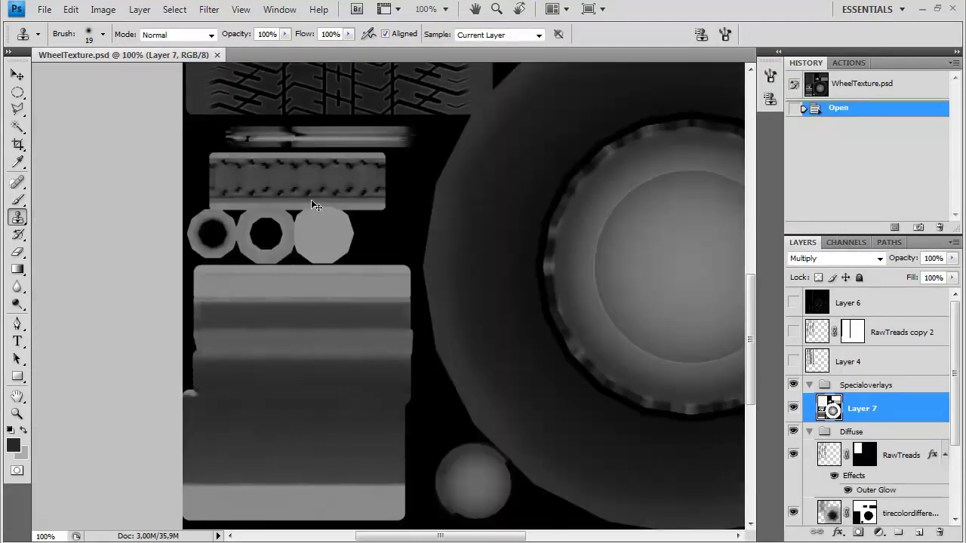
# - Switch to 3ds Max, reload WheelShader's reflection map WheelAO.tga, and examine the jagged edge around the hub
pyautogui.hotkey('ctrl', '+')
pyautogui.moveTo(463, 100); pyautogui.dragTo(442, 334)
pyautogui.hotkey('ctrl', '-')
pyautogui.hotkey('alt', 'Tab')
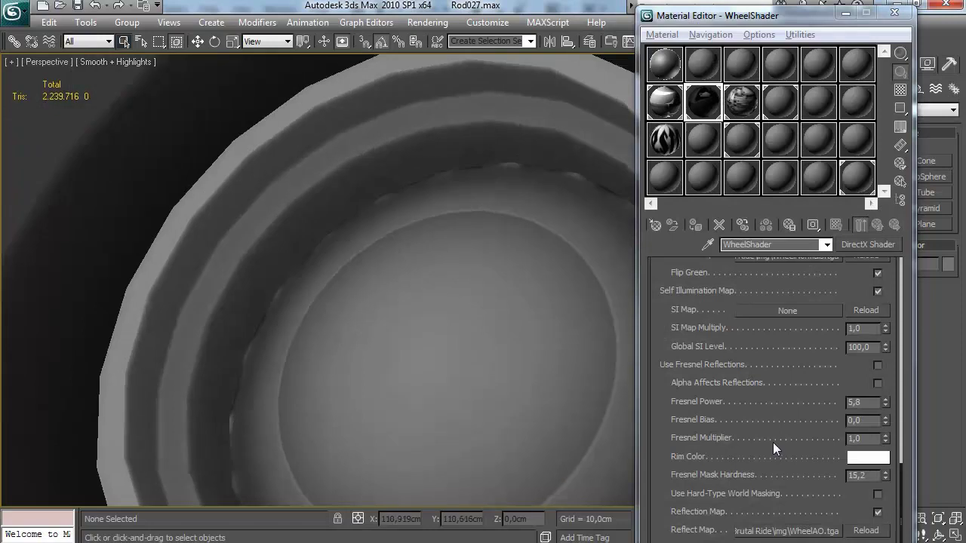
pyautogui.scroll(-3, 773, 442)
pyautogui.click(867, 458)
pyautogui.moveTo(484, 402); pyautogui.dragTo(468, 423)
pyautogui.scroll(-3, 467, 421)
pyautogui.moveTo(427, 308)
pyautogui.mouseDown()
pyautogui.moveTo(469, 254)
pyautogui.moveTo(427, 302)
pyautogui.mouseUp()
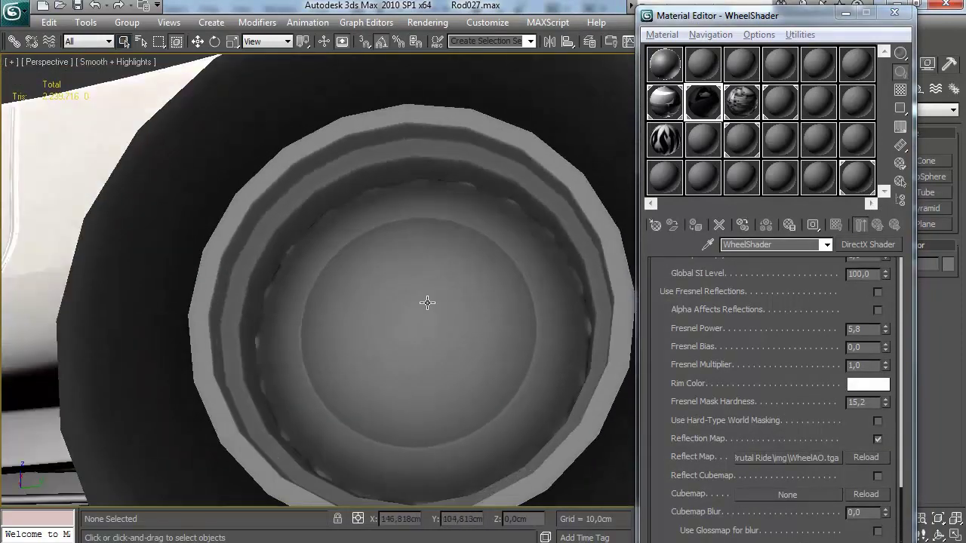
# - Return to Photoshop and apply a Clone Stamp stroke on Layer 7 at the hub disc's upper-right jagged edge
pyautogui.hotkey('alt', 'Tab')
pyautogui.hotkey('ctrl', '+')
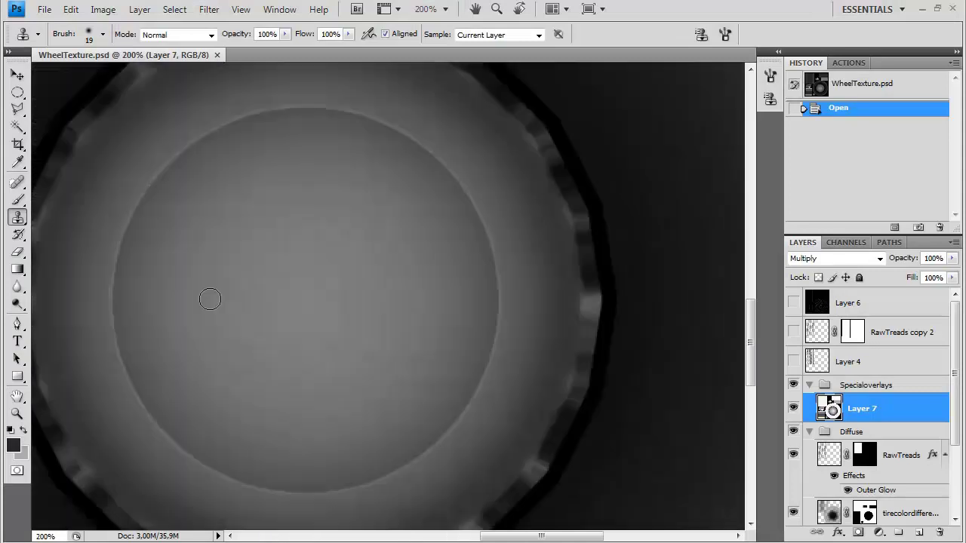
pyautogui.moveTo(552, 214); pyautogui.dragTo(408, 296)
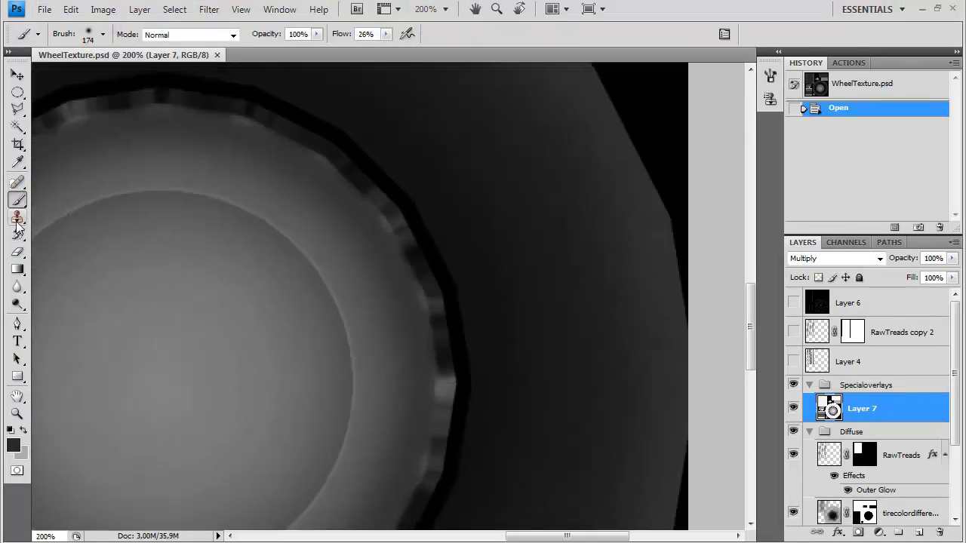
pyautogui.moveTo(383, 220); pyautogui.dragTo(408, 209)
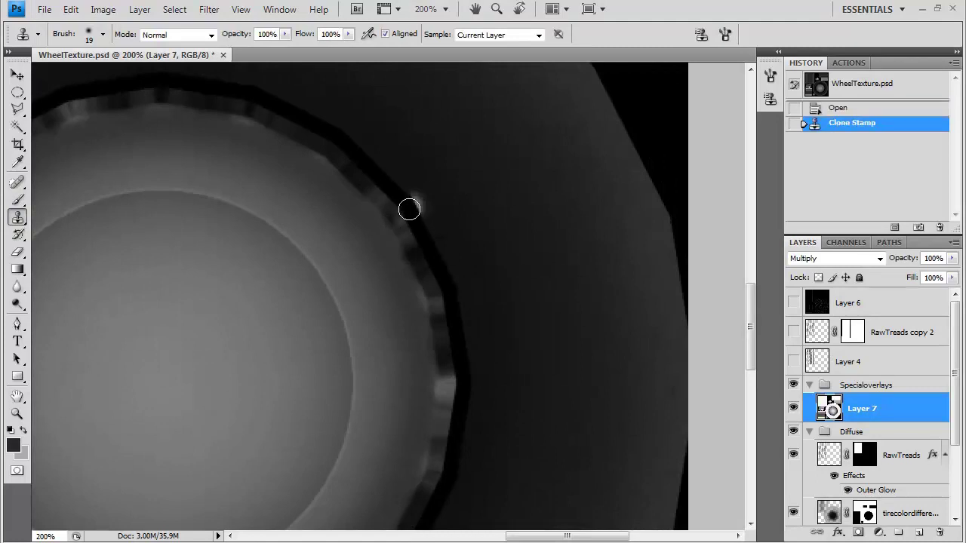
# - Sample dark grey 2d2d2d as the foreground colour, set the Brush to 10 px, and try a stroke on the hub edge
pyautogui.click(13, 444)
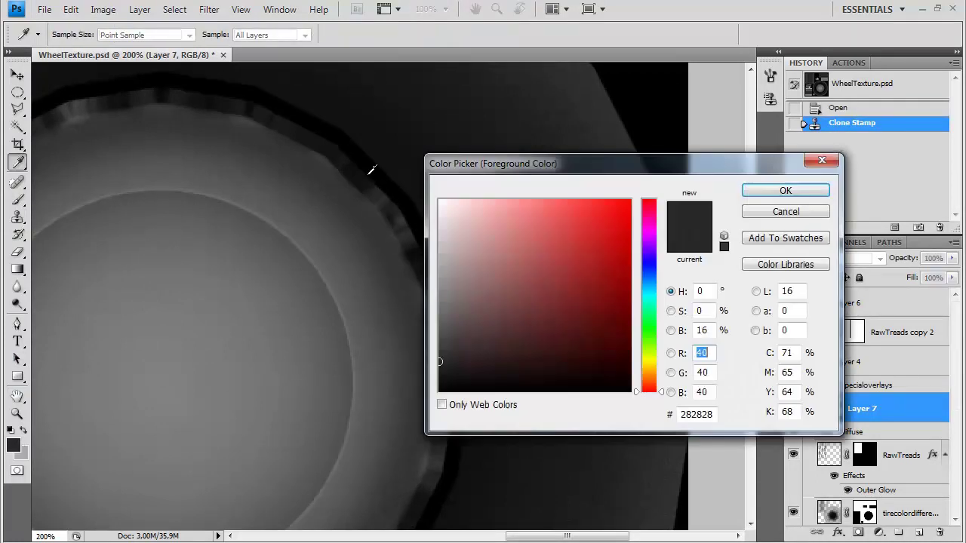
pyautogui.press('Return')
pyautogui.press('b')
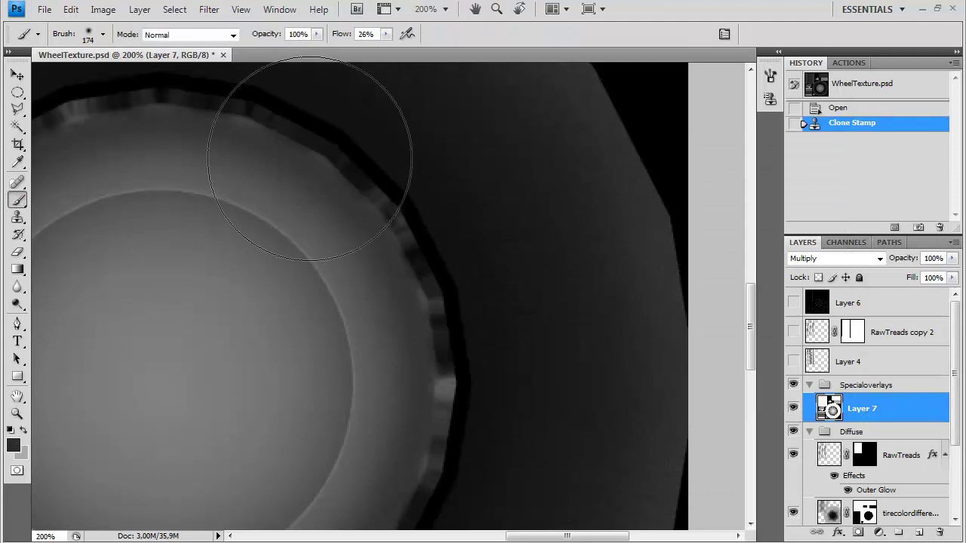
pyautogui.rightClick(315, 154)
pyautogui.click(422, 75)
pyautogui.moveTo(338, 185); pyautogui.dragTo(309, 154)
pyautogui.hotkey('ctrl', 'z')
# - Set the Eyedropper's sample size to 5 by 5 Average
pyautogui.click(14, 446)
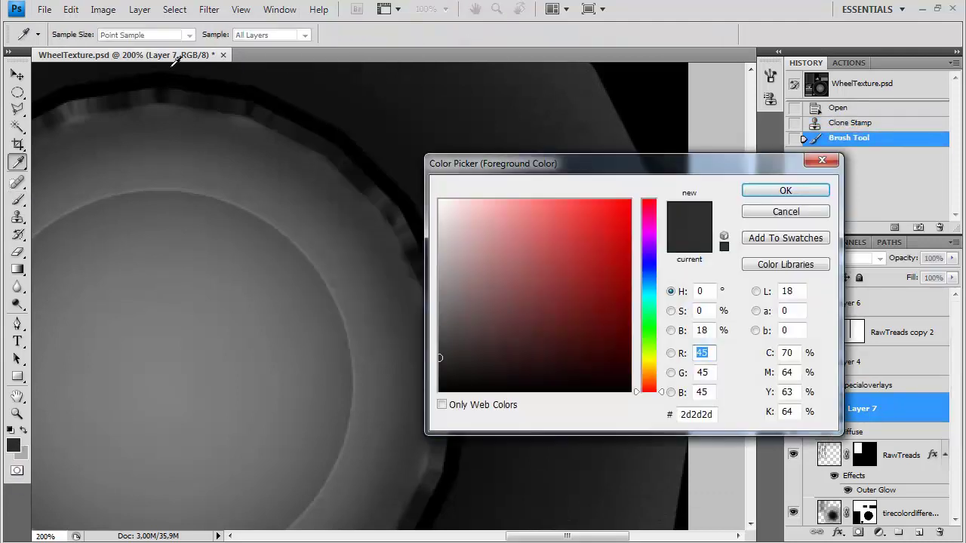
pyautogui.click(762, 212)
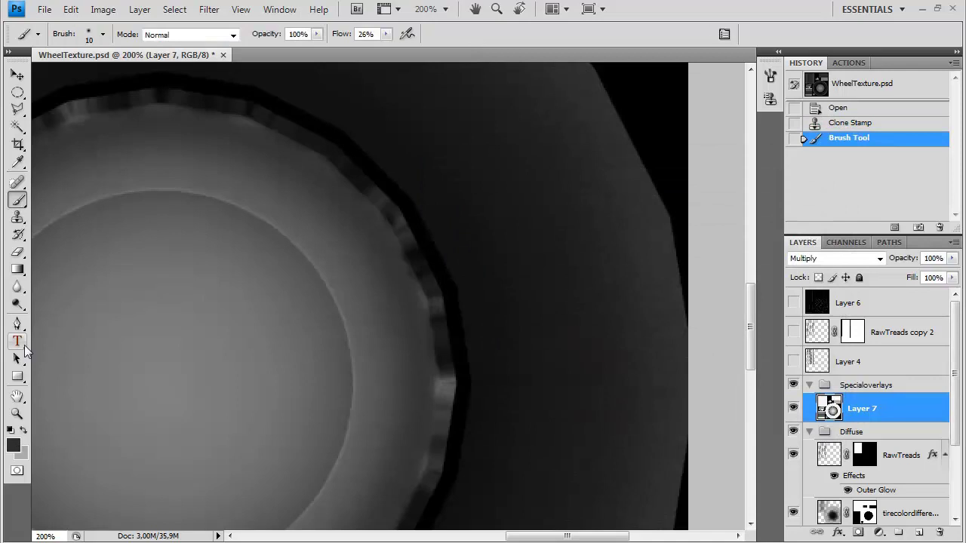
pyautogui.click(17, 304)
pyautogui.click(17, 162)
pyautogui.click(189, 34)
pyautogui.click(157, 73)
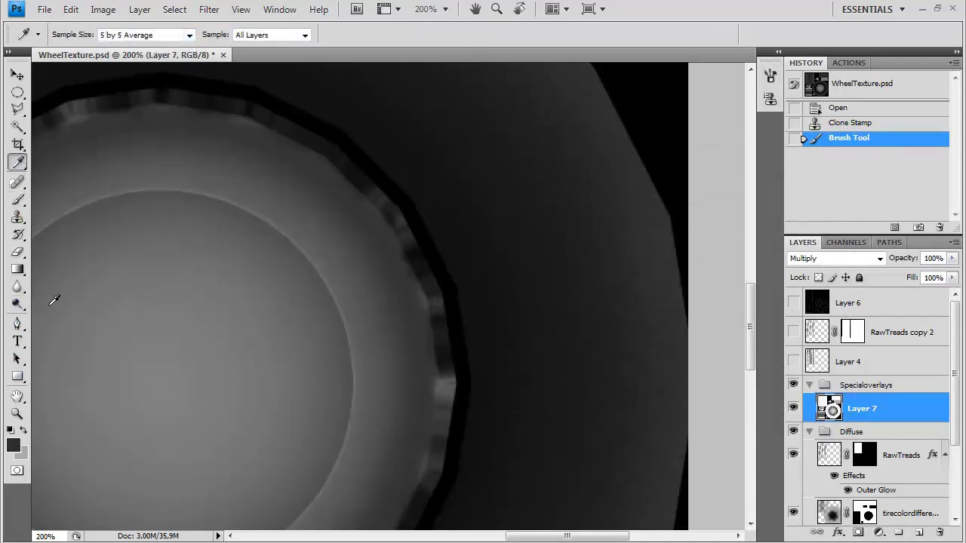
# - Paint dark grey along the hub disc's upper-right jagged edge on Layer 7, using the 10 px Brush at 14% flow
pyautogui.click(17, 199)
pyautogui.click(324, 155)
pyautogui.hotkey('ctrl', 'z')
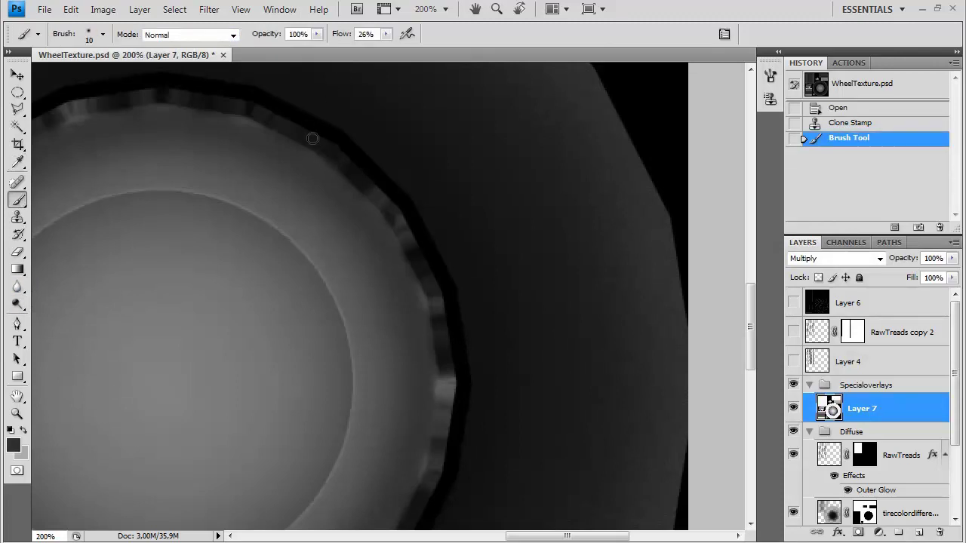
pyautogui.click(322, 154)
pyautogui.click(296, 149)
pyautogui.click(286, 146)
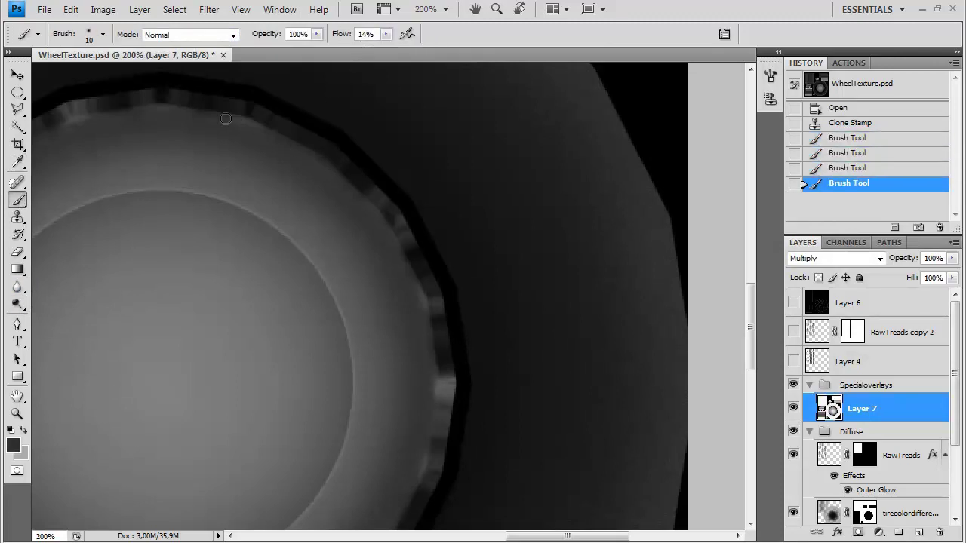
pyautogui.click(226, 118)
pyautogui.click(256, 127)
pyautogui.click(332, 167)
pyautogui.moveTo(369, 246); pyautogui.dragTo(340, 203)
pyautogui.click(349, 172)
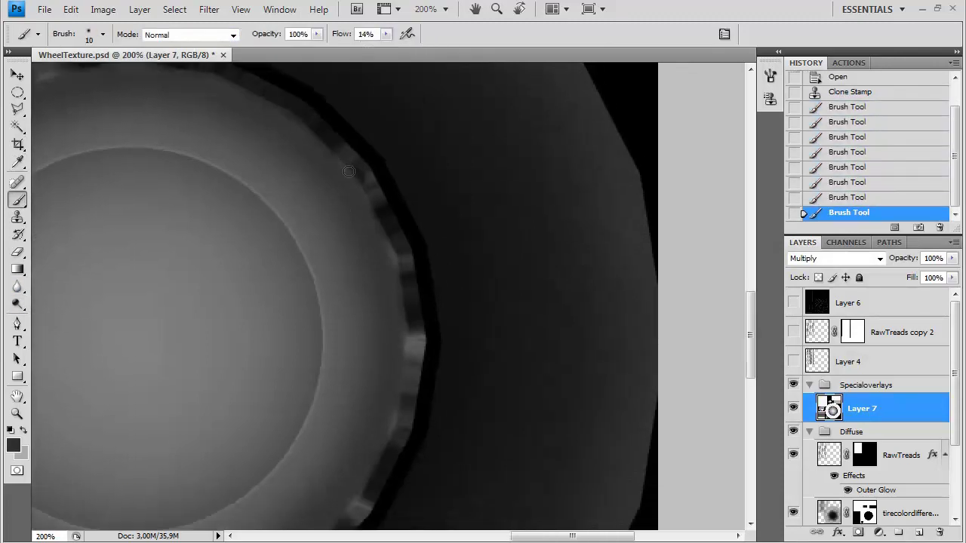
pyautogui.click(390, 245)
# - Continue painting the dark shading along the jagged edge around the rest of the hub disc on Layer 7
pyautogui.moveTo(403, 335); pyautogui.dragTo(395, 240)
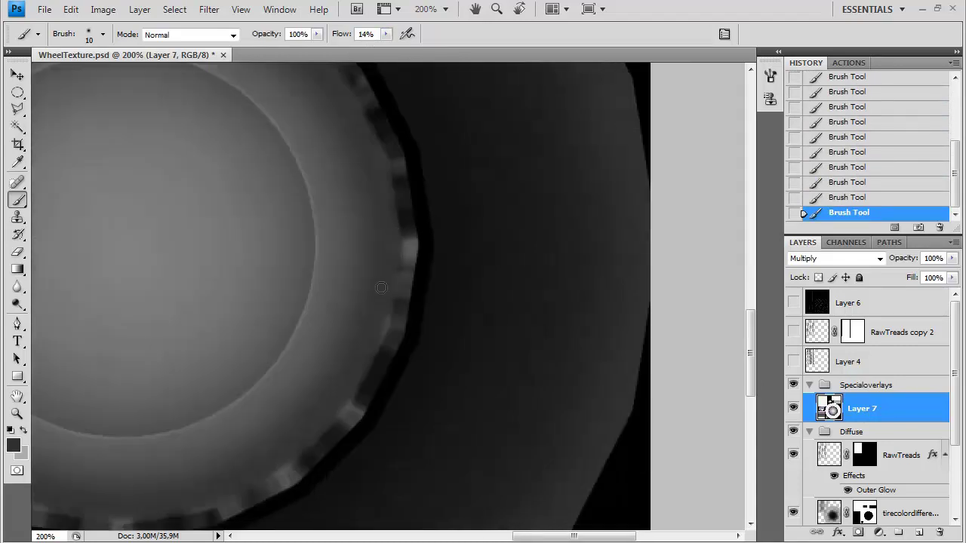
pyautogui.moveTo(381, 288); pyautogui.dragTo(386, 260)
pyautogui.moveTo(363, 313); pyautogui.dragTo(396, 265)
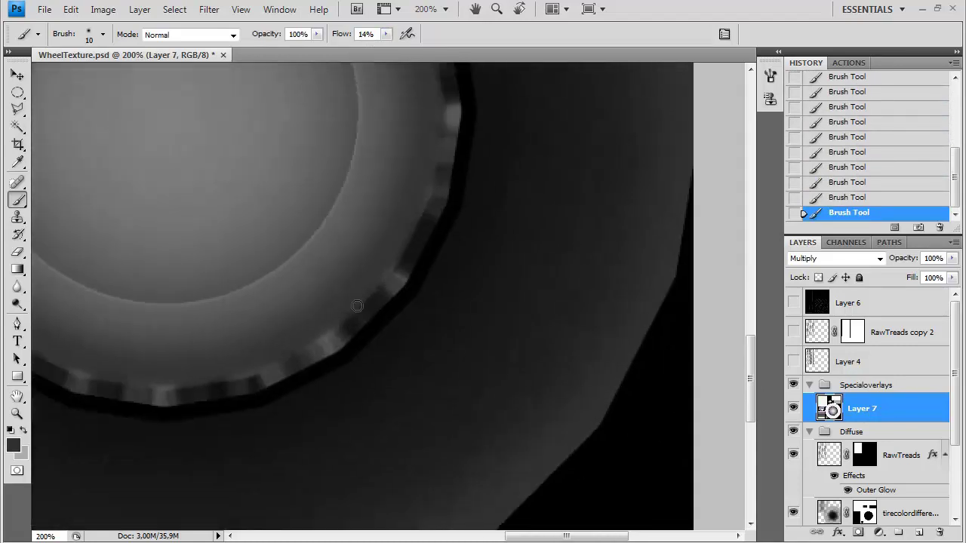
pyautogui.moveTo(357, 305); pyautogui.dragTo(406, 251)
pyautogui.moveTo(303, 307); pyautogui.dragTo(412, 269)
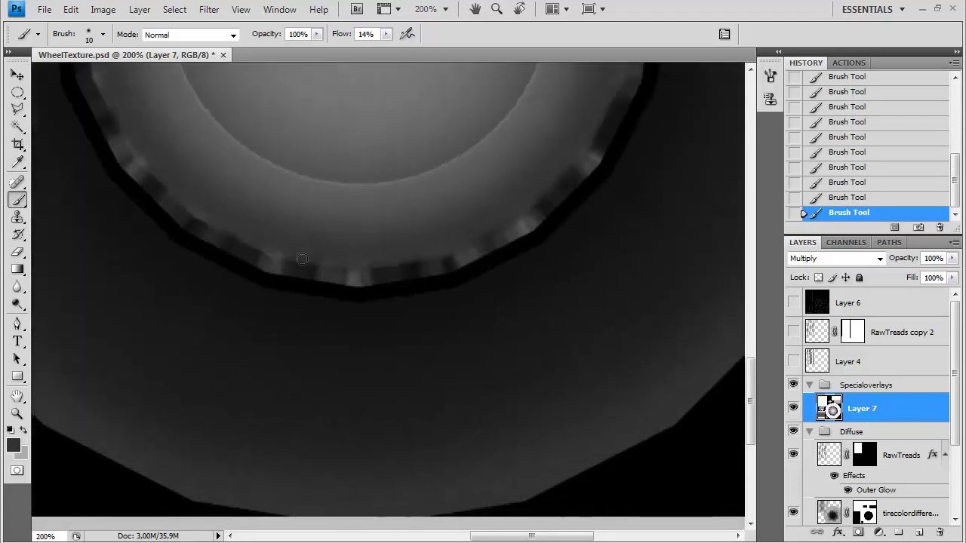
pyautogui.moveTo(129, 139); pyautogui.dragTo(184, 226)
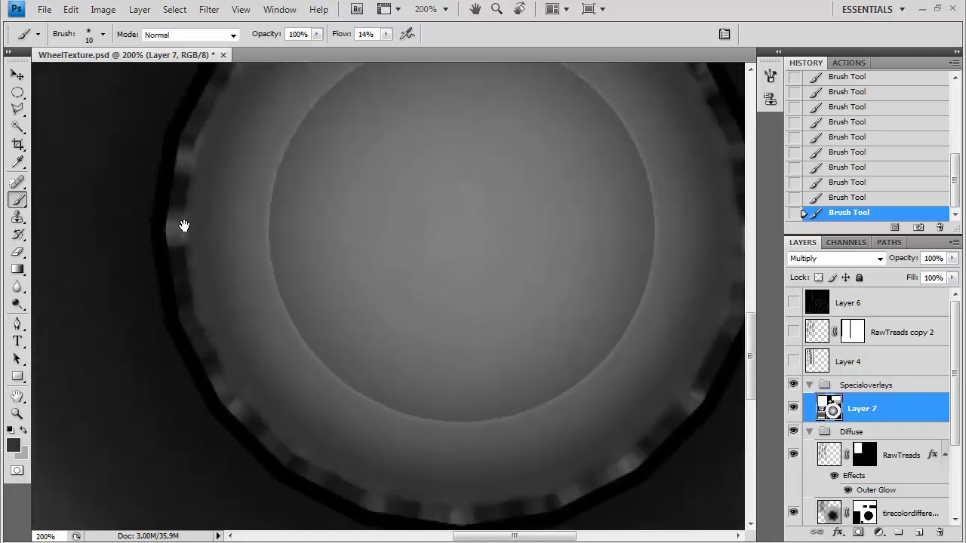
pyautogui.scroll(3, 204, 202)
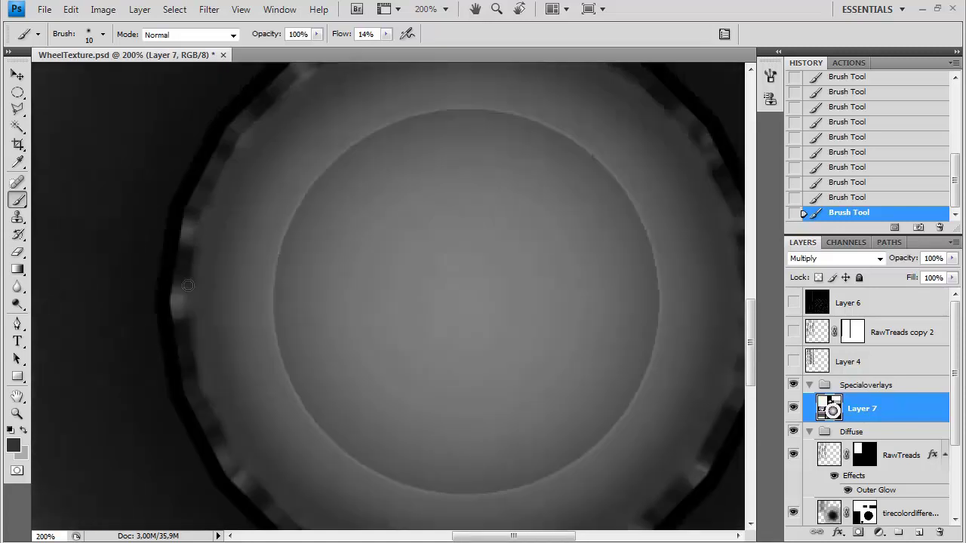
pyautogui.scroll(3, 241, 191)
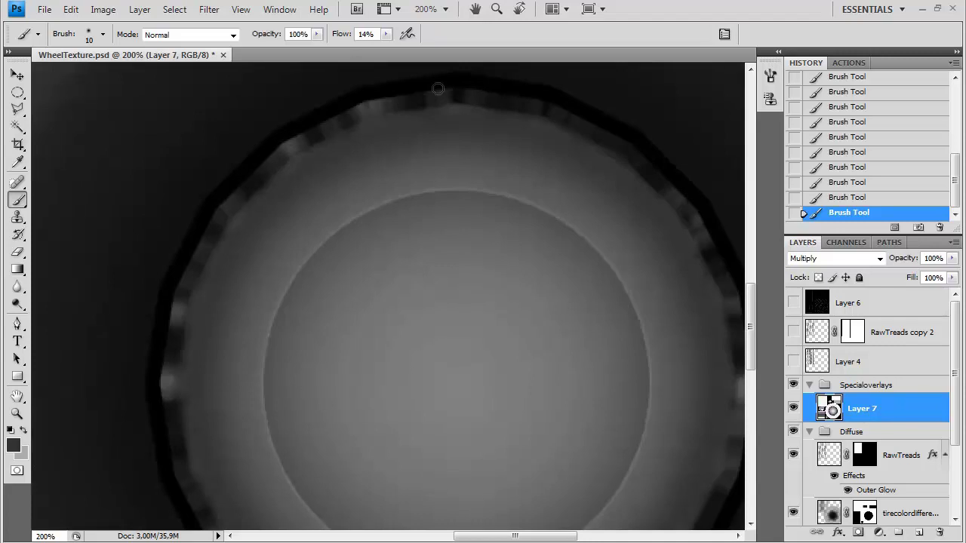
# - Save the repainted texture as a Targa copy, replacing WheelDiffuse.tga in the img folder
pyautogui.hotkey('ctrl', '-')
pyautogui.hotkey('ctrl', '-')
pyautogui.hotkey('ctrl', 'shift', 's')
pyautogui.click(463, 352)
pyautogui.click(463, 521)
pyautogui.scroll(-1, 609, 230)
pyautogui.doubleClick(610, 230)
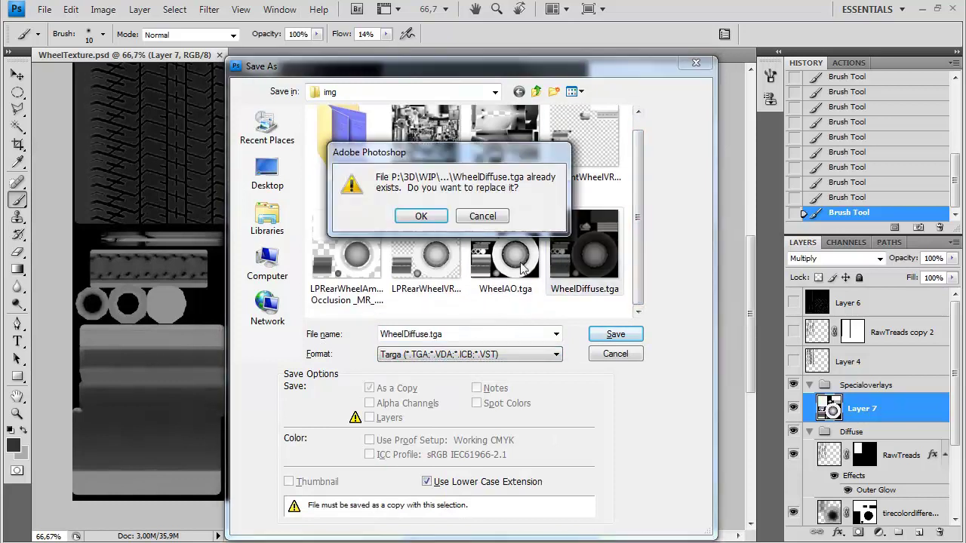
pyautogui.click(420, 217)
pyautogui.click(522, 241)
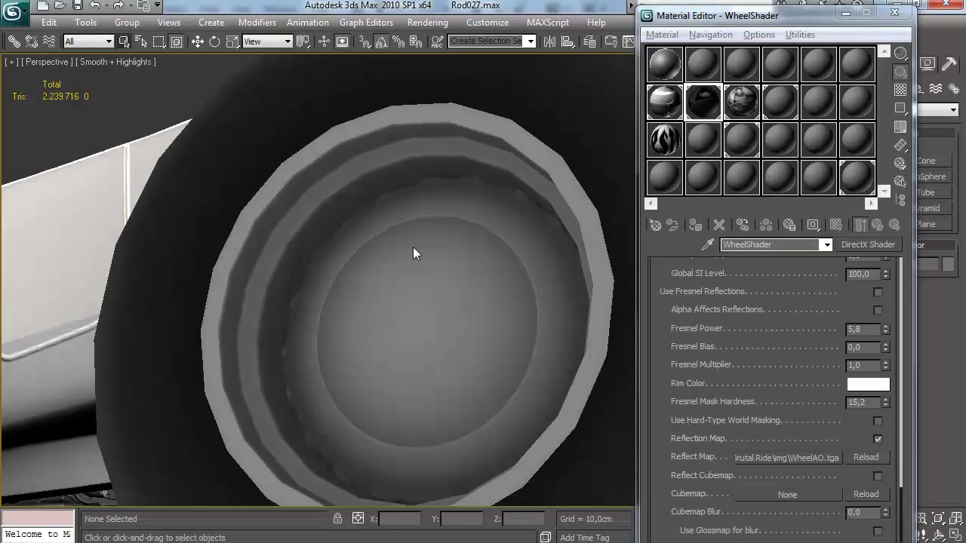
# - Reload the reflection map WheelAO.tga in 3ds Max and inspect the rear wheel's hub edge
pyautogui.moveTo(413, 246)
pyautogui.mouseDown()
pyautogui.moveTo(428, 239)
pyautogui.moveTo(398, 235)
pyautogui.moveTo(406, 247)
pyautogui.mouseUp()
pyautogui.click(863, 457)
pyautogui.scroll(-5, 406, 246)
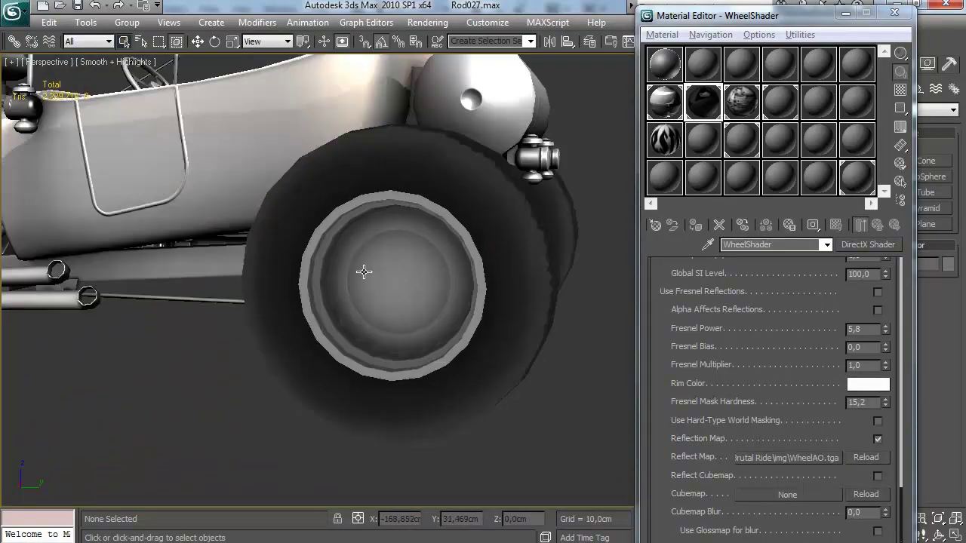
pyautogui.scroll(5, 377, 267)
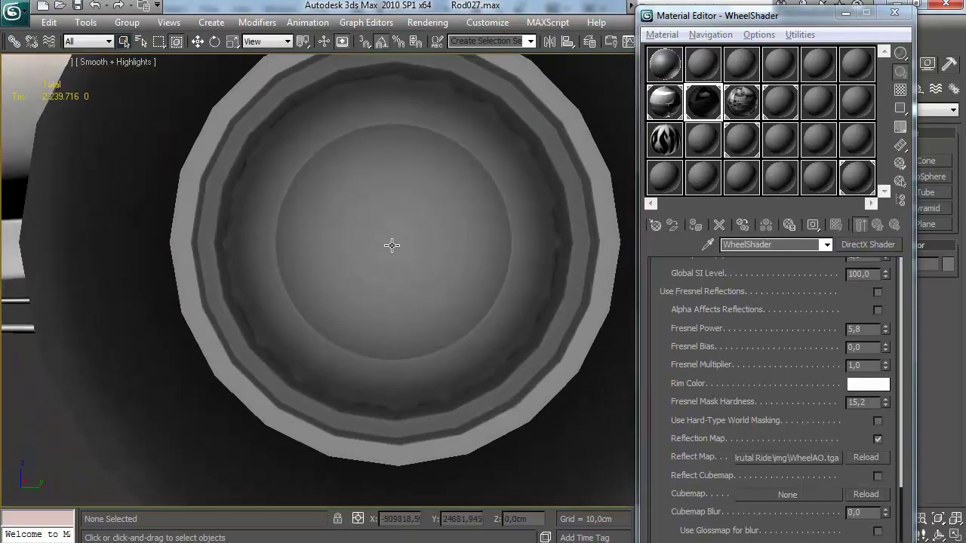
pyautogui.moveTo(390, 243); pyautogui.dragTo(328, 312)
# - Switch to Photoshop, select the hub disc on Layer 7 with an elliptical marquee, scale it to 101.8%, and deselect
pyautogui.hotkey('alt', 'Tab')
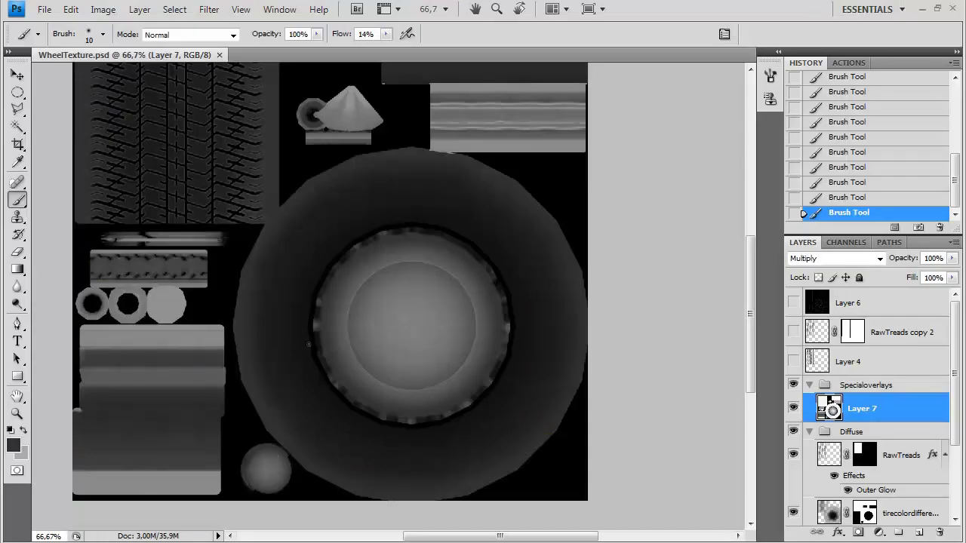
pyautogui.hotkey('ctrl', '1')
pyautogui.press('m')
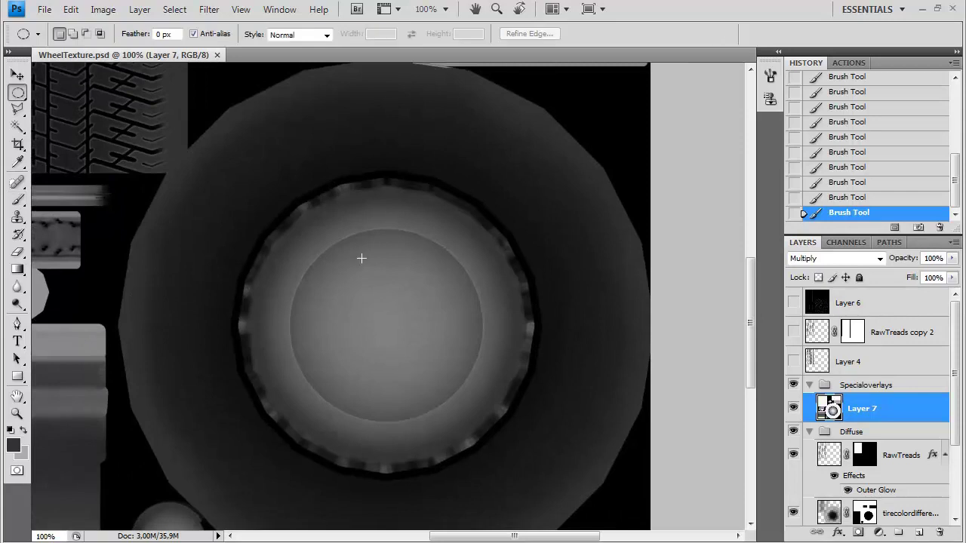
pyautogui.moveTo(385, 328); pyautogui.dragTo(529, 185)
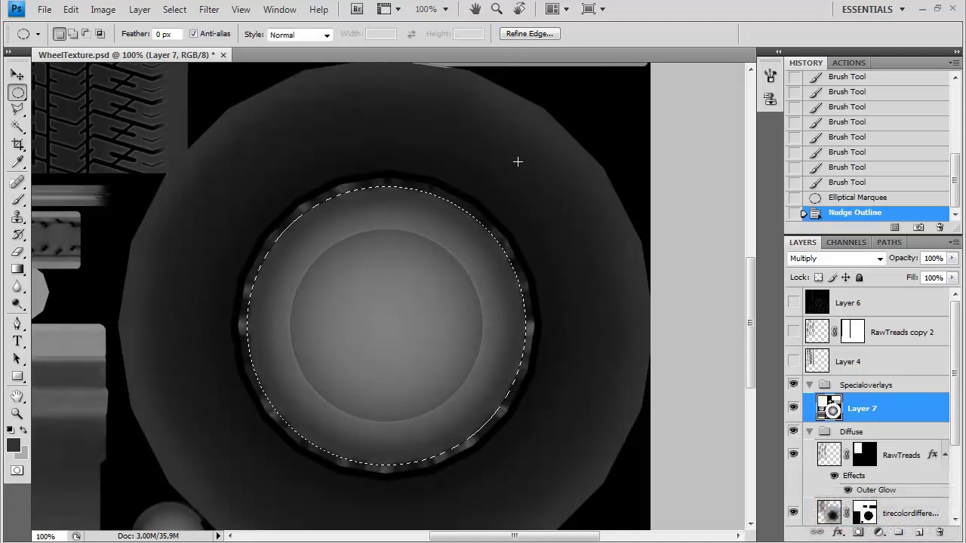
pyautogui.hotkey('ctrl', 't')
pyautogui.moveTo(526, 185); pyautogui.dragTo(531, 183)
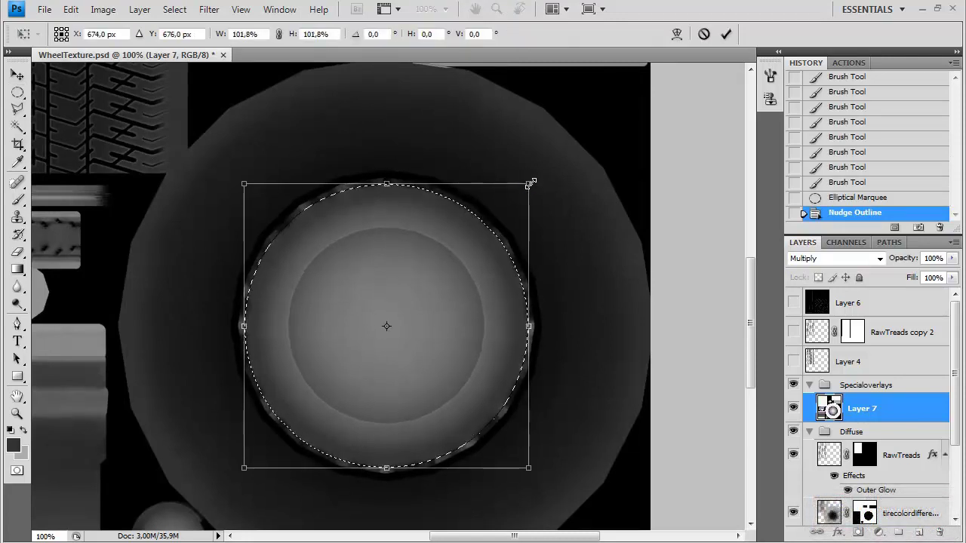
pyautogui.press('Return')
pyautogui.hotkey('ctrl', 'd')
# - Overwrite WheelDiffuse.tga with a 24 bits/pixel Targa copy of the enlarged hub texture
pyautogui.hotkey('ctrl', 'shift', 's')
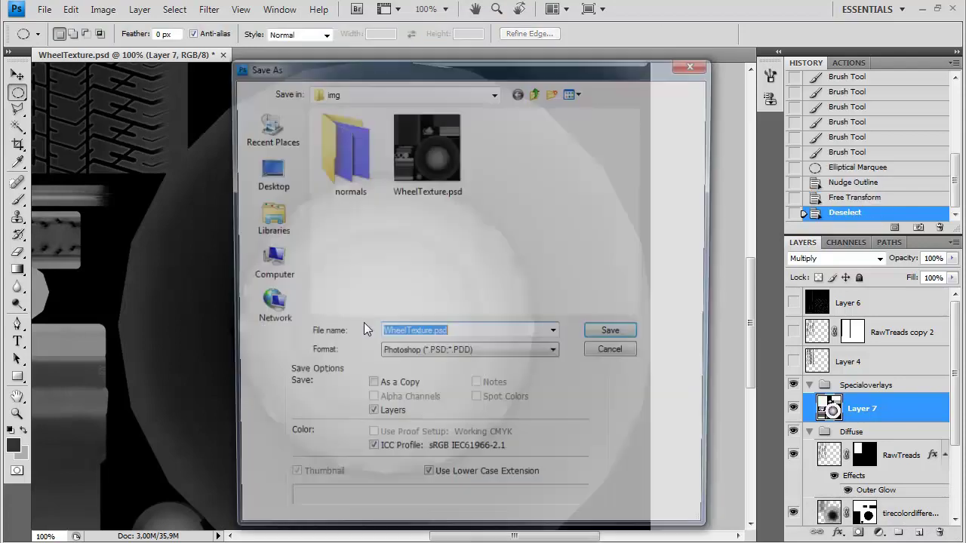
pyautogui.click(422, 354)
pyautogui.click(432, 541)
pyautogui.doubleClick(592, 255)
pyautogui.click(422, 216)
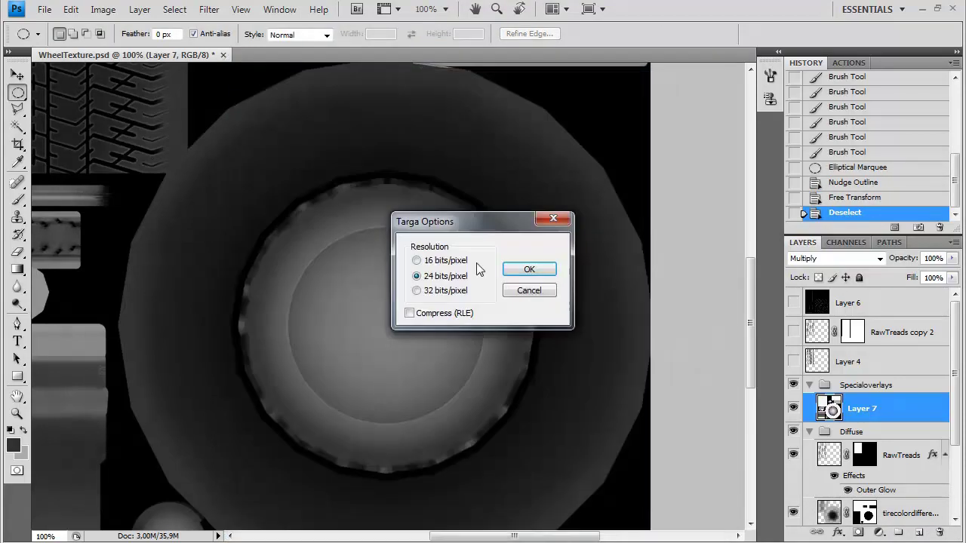
pyautogui.click(527, 269)
# - Examine the hub edge on the wheel in 3ds Max, and return to Photoshop
pyautogui.hotkey('alt', 'Tab')
pyautogui.moveTo(347, 269); pyautogui.dragTo(345, 204)
pyautogui.scroll(-1, 345, 204)
pyautogui.scroll(1, 345, 204)
pyautogui.hotkey('alt', 'Tab')
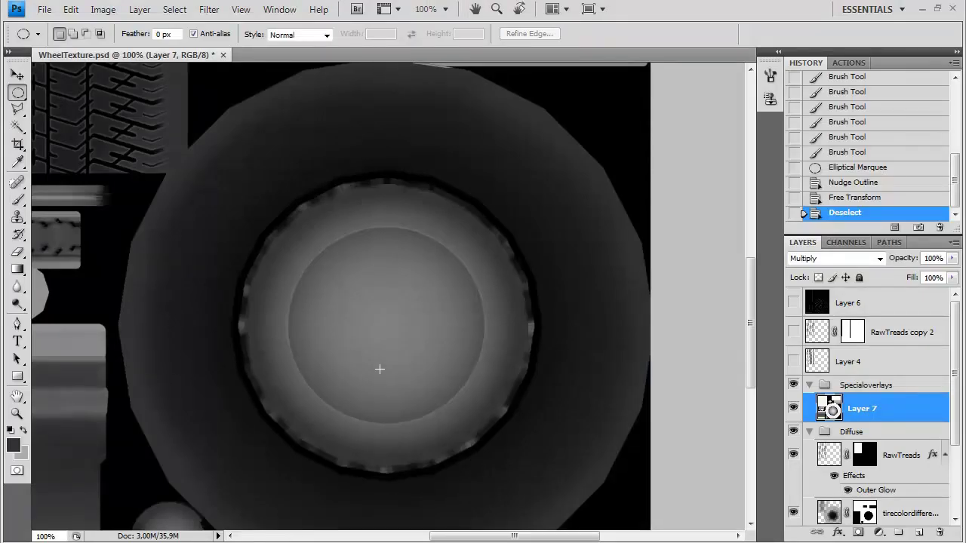
# - Open WheelAO.tga in Photoshop, copy its whole canvas, close it, and paste the copy into WheelTexture.psd above Layer 7
pyautogui.hotkey('alt', 'Tab')
pyautogui.doubleClick(335, 315)
pyautogui.hotkey('ctrl', 'a')
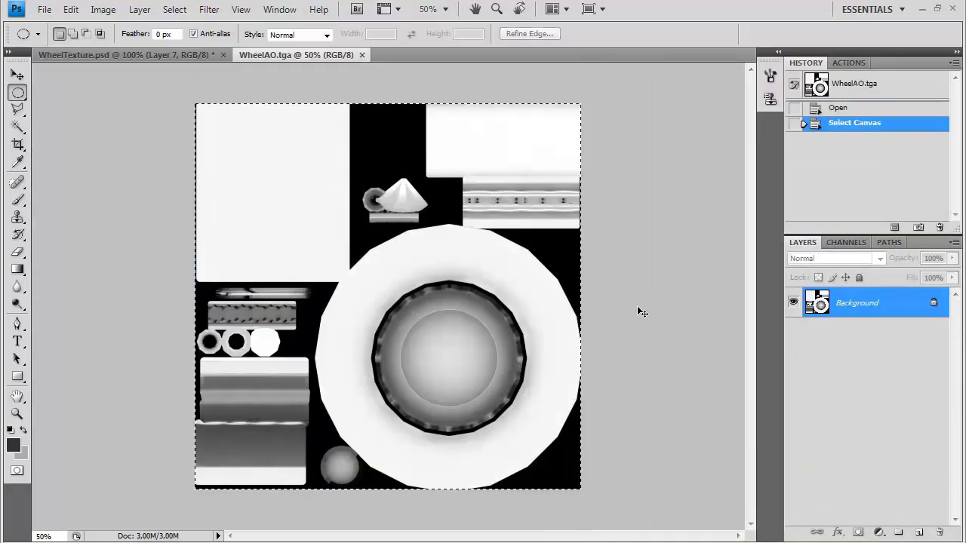
pyautogui.hotkey('ctrl', 'c')
pyautogui.hotkey('ctrl', 'w')
pyautogui.hotkey('ctrl', 'v')
# - Select a circle slightly larger than the hub disc on the pasted layer, clear everything outside it, and deselect
pyautogui.moveTo(476, 233); pyautogui.dragTo(496, 203)
pyautogui.hotkey('shift', 'Down')
pyautogui.hotkey('shift', 'Down')
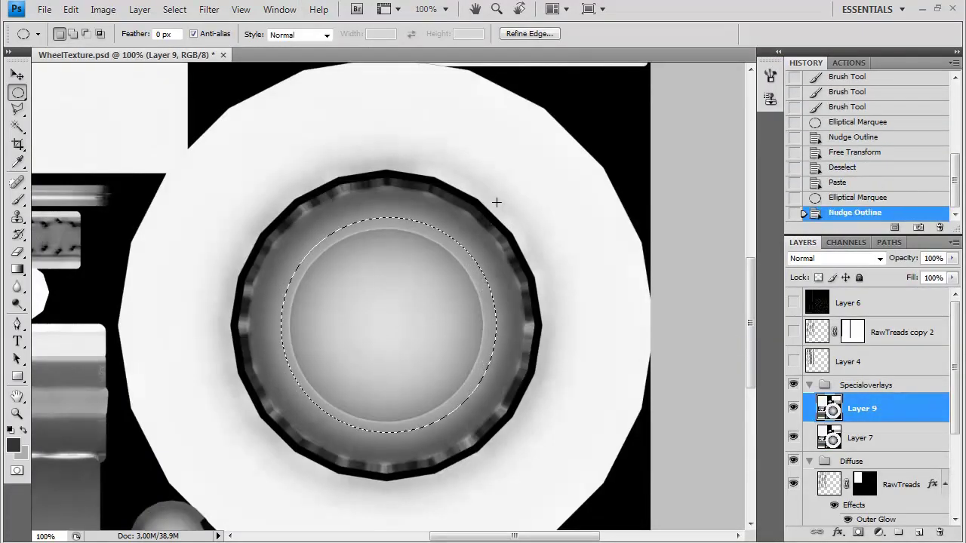
pyautogui.hotkey('ctrl', 'shift', 'i')
pyautogui.press('Delete')
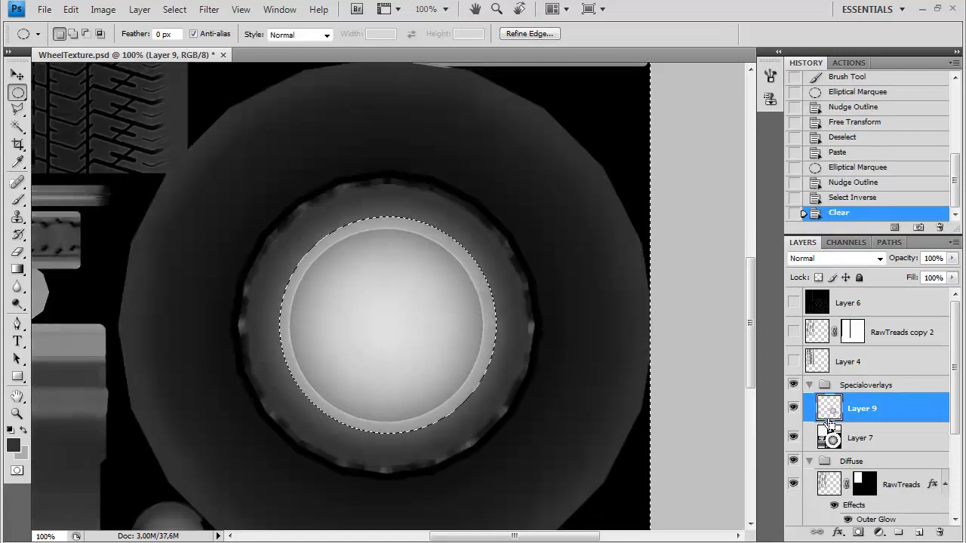
pyautogui.hotkey('ctrl', 'd')
# - Set the blending mode of Layer 7 to Normal
pyautogui.click(852, 441)
pyautogui.click(836, 258)
pyautogui.click(827, 9)
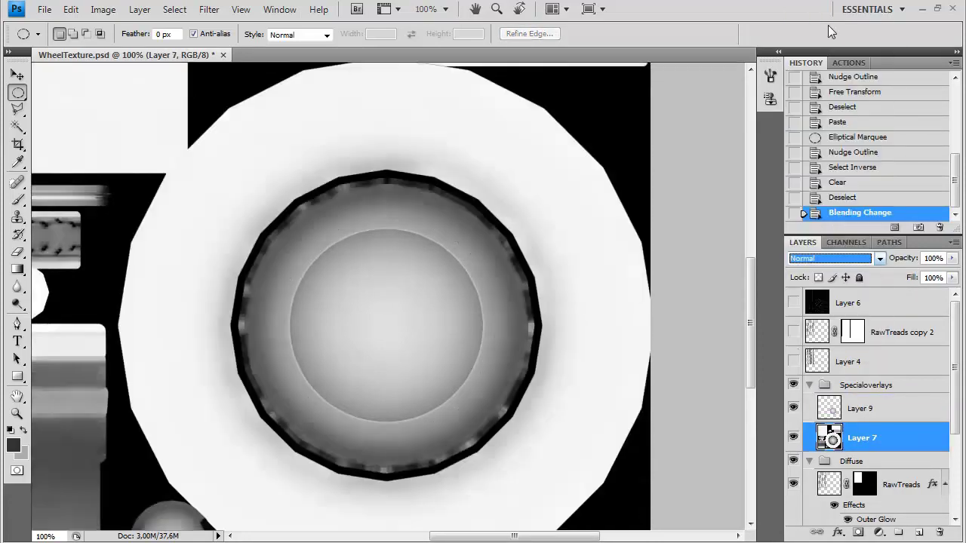
# - Load Layer 9's hub disc as a selection, feather it, clear the area outside it, and deselect
pyautogui.click(866, 405)
pyautogui.keyDown('ctrl'); pyautogui.click(829, 408); pyautogui.keyUp('ctrl')
pyautogui.click(175, 9)
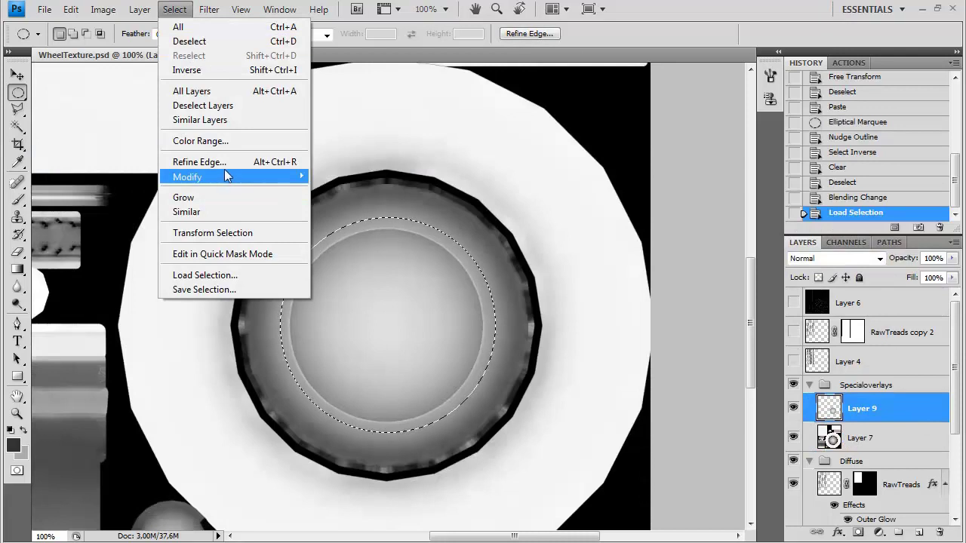
pyautogui.moveTo(224, 170)
pyautogui.click(347, 232)
pyautogui.press('Return')
pyautogui.hotkey('ctrl', 'shift', 'i')
pyautogui.press('Delete')
pyautogui.hotkey('ctrl', 'd')
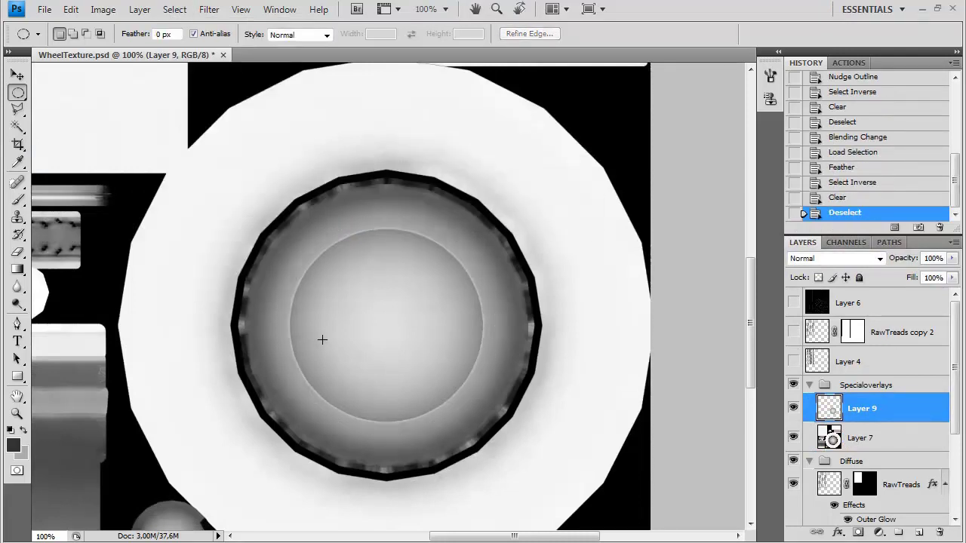
# - Merge Layer 9 down into Layer 7 and set the merged layer's blending mode to Multiply
pyautogui.hotkey('ctrl', 'e')
pyautogui.click(834, 258)
pyautogui.click(830, 52)
# - Overwrite WheelDiffuse.tga with a Targa copy of the repaired hub texture and inspect the hub edge in 3ds Max
pyautogui.hotkey('ctrl', 'shift', 's')
pyautogui.click(486, 354)
pyautogui.click(483, 540)
pyautogui.moveTo(638, 195); pyautogui.dragTo(639, 223)
pyautogui.doubleClick(584, 257)
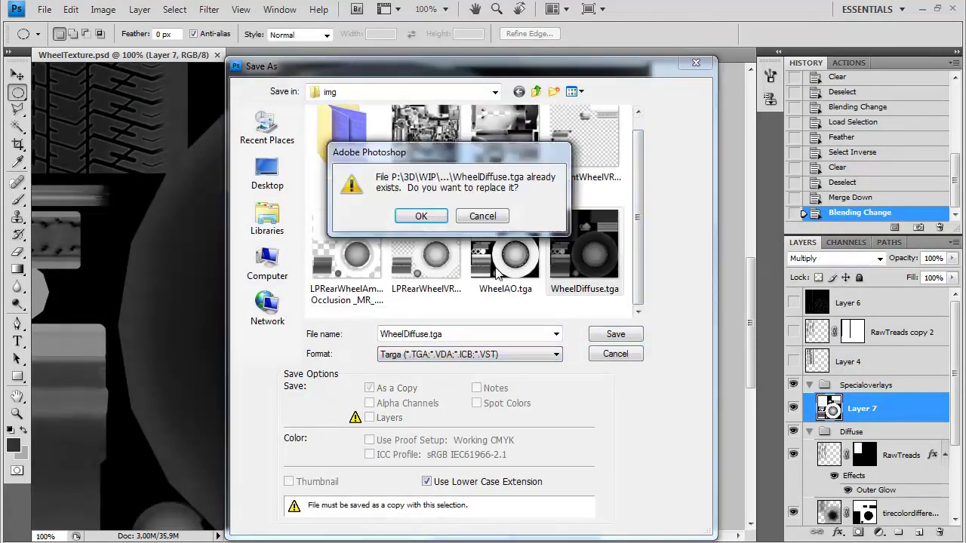
pyautogui.click(421, 216)
pyautogui.click(534, 269)
pyautogui.hotkey('alt', 'Tab')
pyautogui.moveTo(431, 226); pyautogui.dragTo(482, 311)
pyautogui.scroll(-10, 430, 271)
pyautogui.scroll(6, 451, 317)
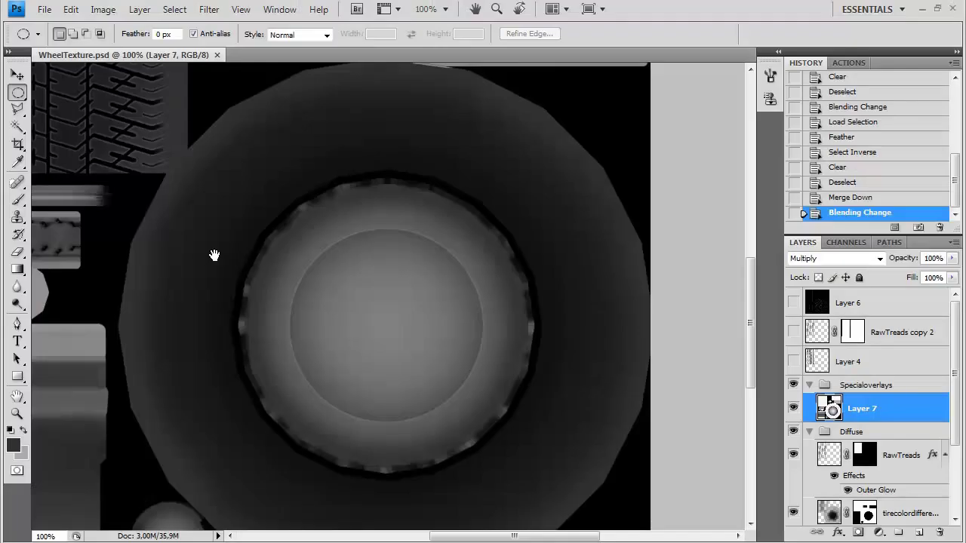
# - Paint both side edges of the tire tread on the tirecolordifferences layer with a 62 px light gray brush at 14% flow
pyautogui.moveTo(214, 257); pyautogui.dragTo(292, 273)
pyautogui.moveTo(960, 422); pyautogui.dragTo(959, 442)
pyautogui.click(817, 490)
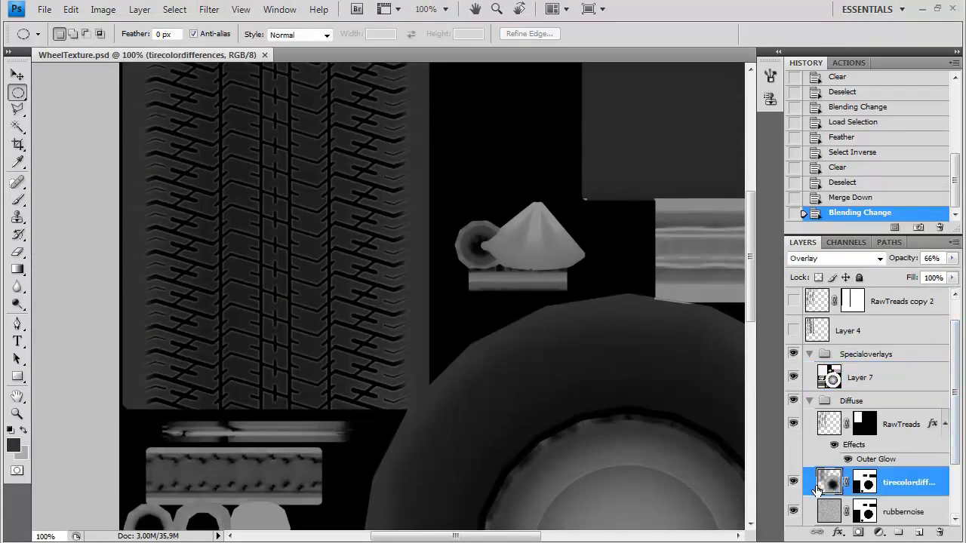
pyautogui.scroll(3, 231, 205)
pyautogui.press('b')
pyautogui.rightClick(146, 183)
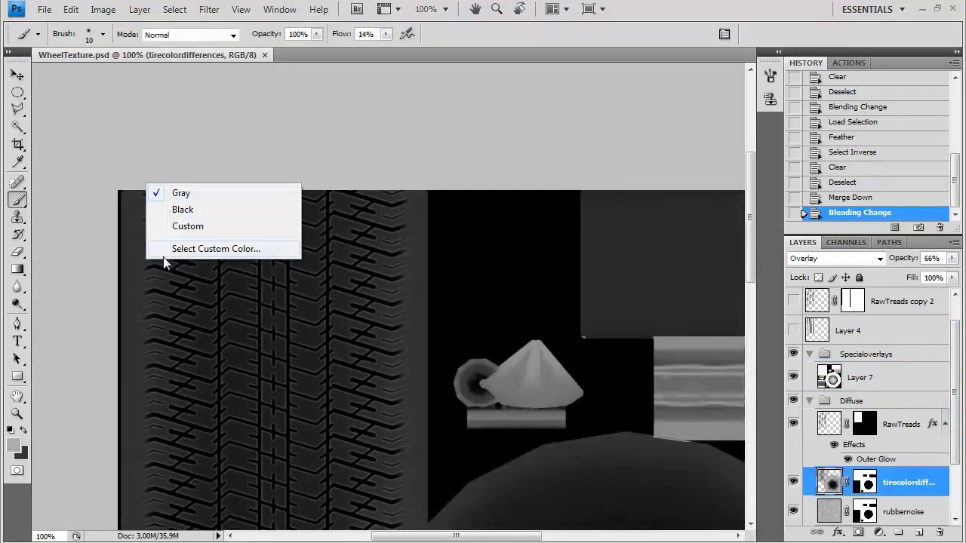
pyautogui.rightClick(170, 262)
pyautogui.click(527, 21)
pyautogui.moveTo(150, 182); pyautogui.dragTo(151, 280)
pyautogui.moveTo(415, 175); pyautogui.dragTo(403, 289)
pyautogui.scroll(-6, 407, 265)
pyautogui.moveTo(157, 296); pyautogui.dragTo(147, 298)
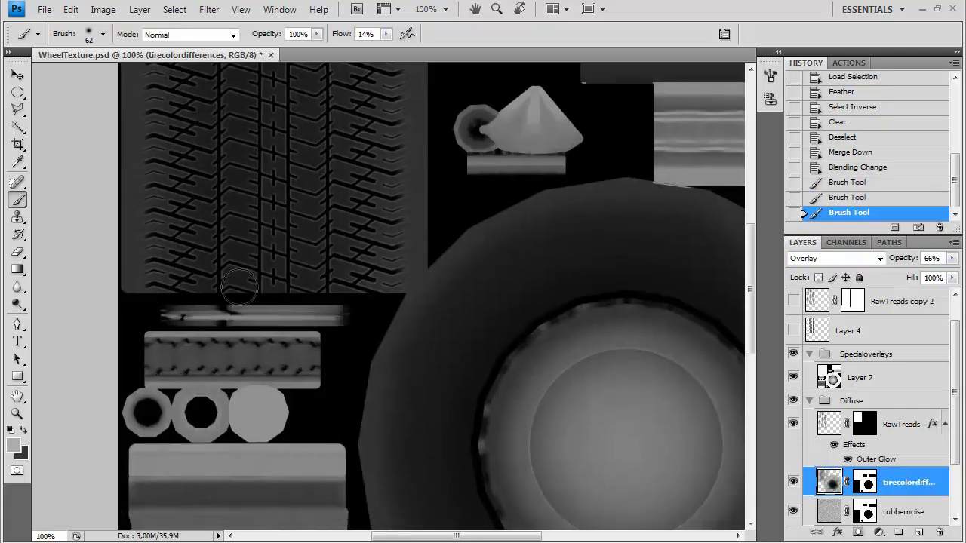
pyautogui.moveTo(284, 217); pyautogui.dragTo(304, 387)
pyautogui.moveTo(174, 130); pyautogui.dragTo(175, 218)
pyautogui.moveTo(413, 105); pyautogui.dragTo(417, 257)
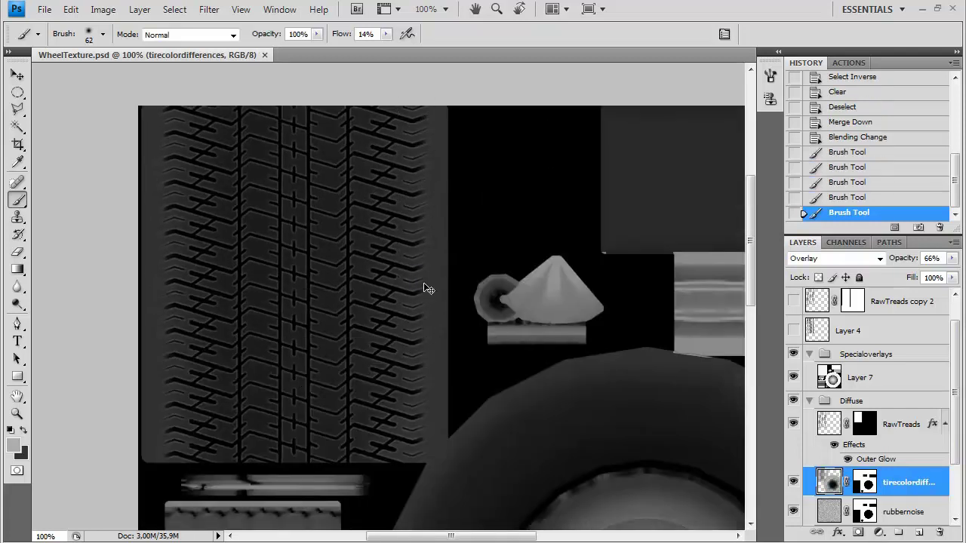
# - Paint straight light gray strokes down the tread's side edges with an 83 px brush at 100% flow
pyautogui.hotkey('ctrl', 'shift', 's')
pyautogui.click(626, 354)
pyautogui.moveTo(386, 34); pyautogui.dragTo(559, 31)
pyautogui.click(160, 106)
pyautogui.click(172, 266)
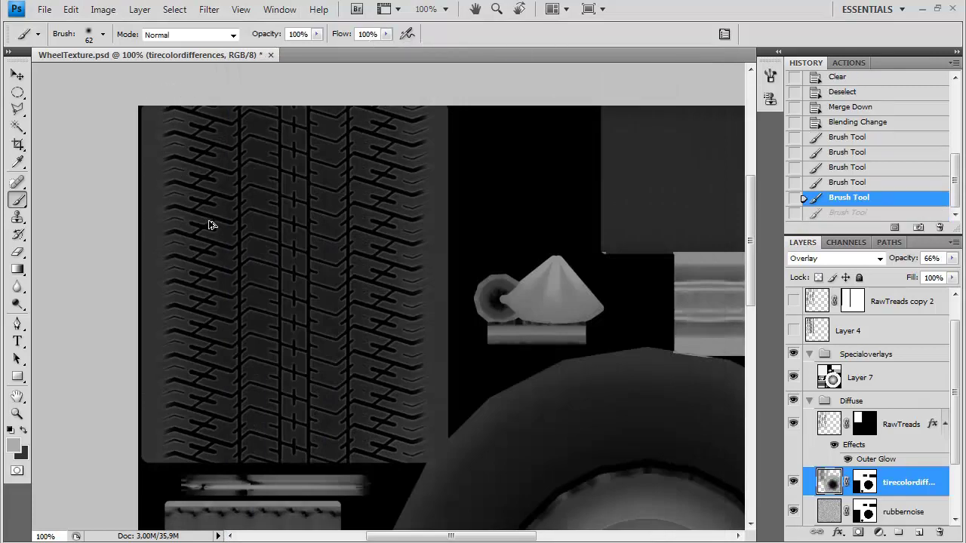
pyautogui.hotkey('ctrl', 'z')
pyautogui.rightClick(214, 224)
pyautogui.click(168, 101)
pyautogui.keyDown('shift'); pyautogui.click(186, 461); pyautogui.keyUp('shift')
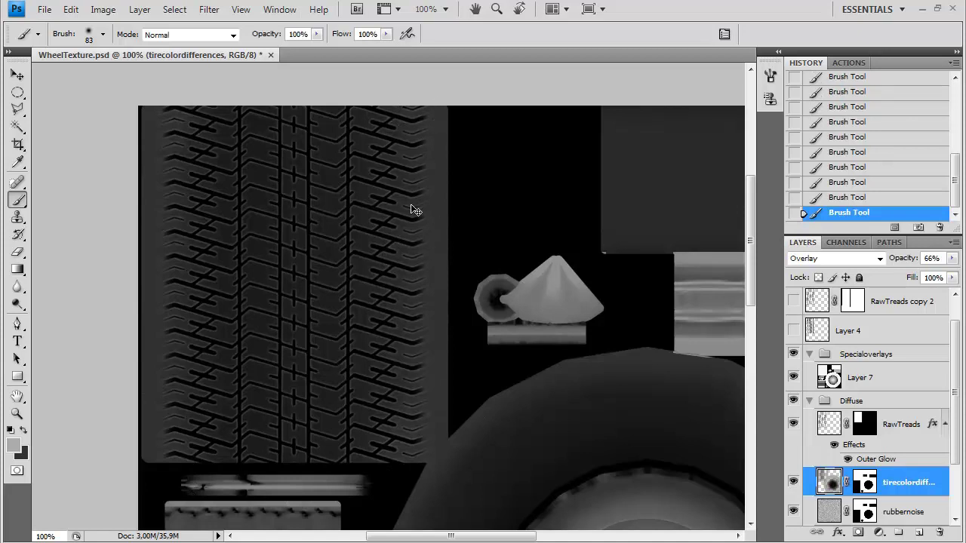
# - Overwrite WheelDiffuse.tga with a Targa copy of the repainted tread and inspect the tire's tread in 3ds Max
pyautogui.hotkey('ctrl', 'shift', 's')
pyautogui.click(467, 354)
pyautogui.click(430, 539)
pyautogui.doubleClick(587, 264)
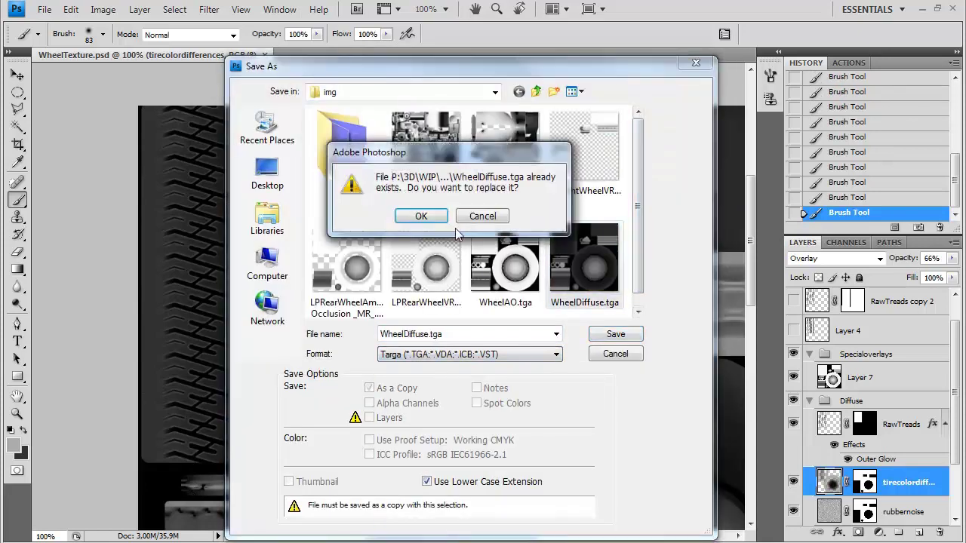
pyautogui.click(426, 217)
pyautogui.click(527, 270)
pyautogui.hotkey('alt', 'Tab')
pyautogui.scroll(-5, 407, 330)
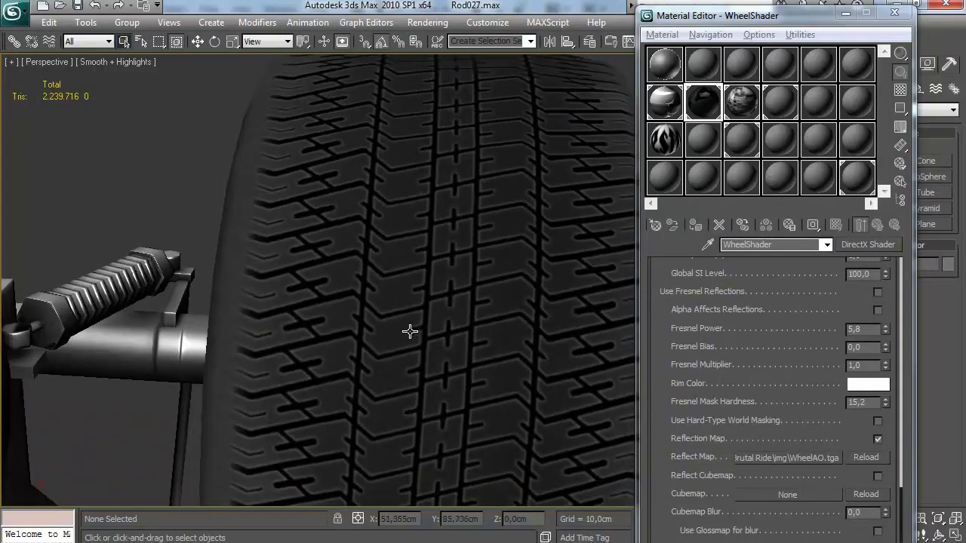
pyautogui.moveTo(403, 326); pyautogui.dragTo(415, 210)
# - Turn off WheelShader's Self Illumination Map and view the rear wheel from the side
pyautogui.moveTo(736, 307); pyautogui.dragTo(746, 488)
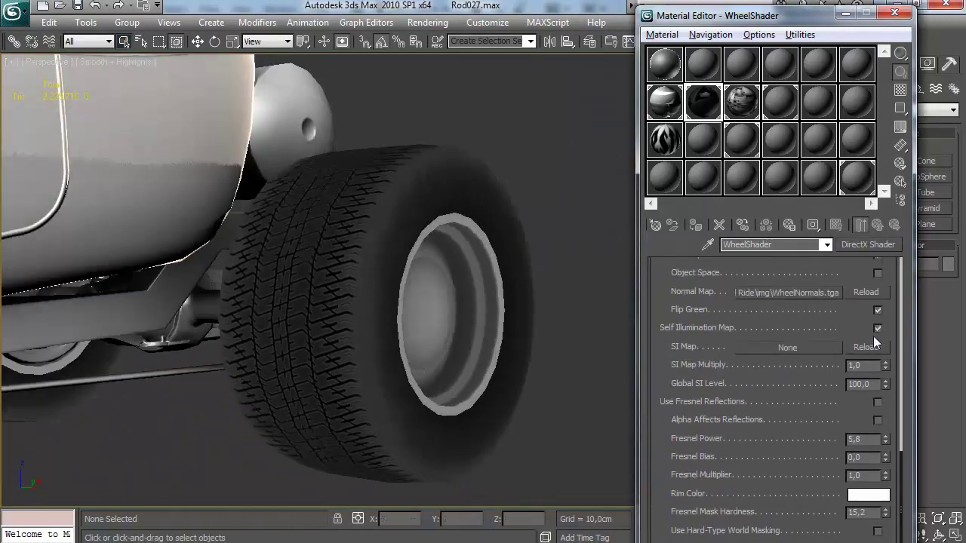
pyautogui.click(876, 329)
pyautogui.moveTo(457, 256)
pyautogui.mouseDown()
pyautogui.moveTo(502, 258)
pyautogui.moveTo(452, 258)
pyautogui.moveTo(452, 308)
pyautogui.moveTo(532, 258)
pyautogui.moveTo(442, 239)
pyautogui.moveTo(448, 257)
pyautogui.mouseUp()
pyautogui.moveTo(703, 311); pyautogui.dragTo(703, 368)
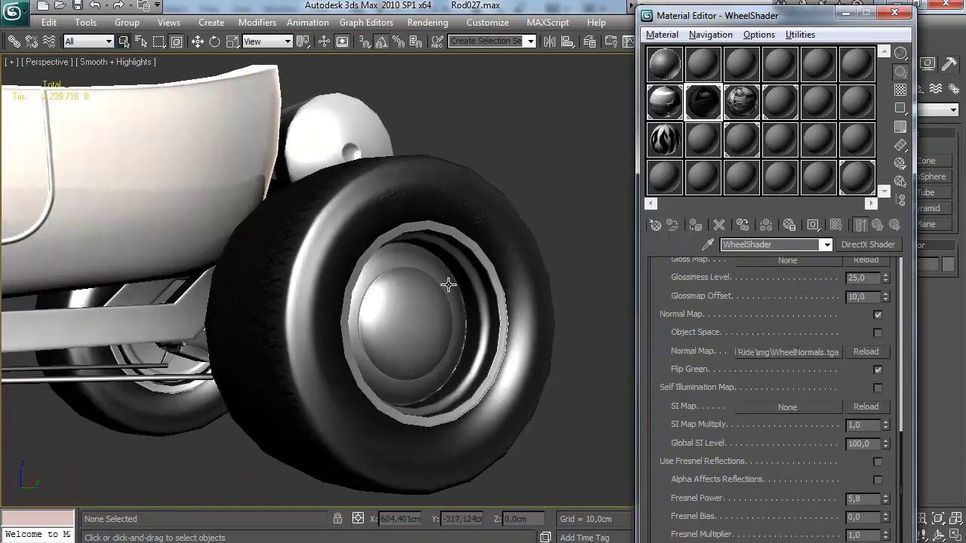
pyautogui.moveTo(446, 283); pyautogui.dragTo(438, 296)
# - Set WheelShader's Specular Global Level to 0,15 and check the shading on the tire's tread
pyautogui.moveTo(698, 415); pyautogui.dragTo(695, 533)
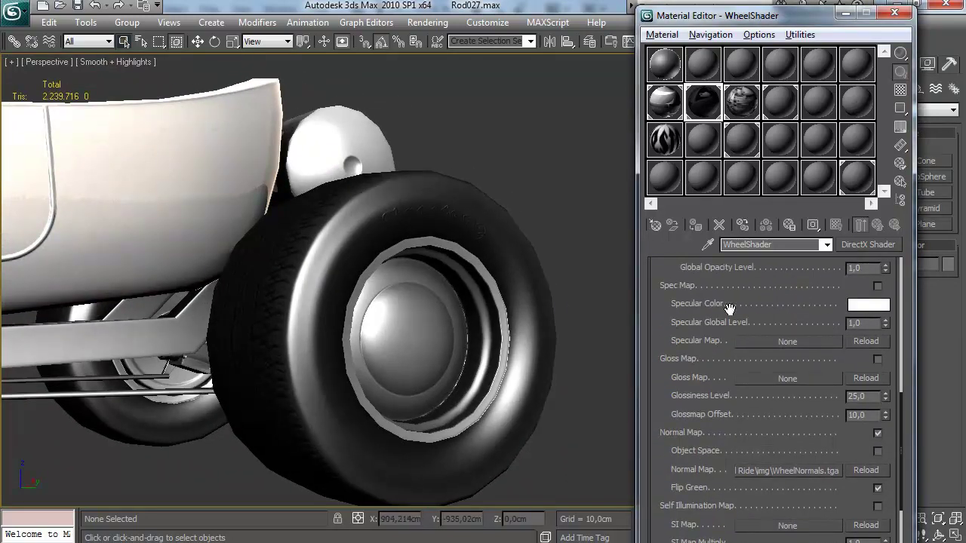
pyautogui.scroll(2, 728, 309)
pyautogui.moveTo(885, 382); pyautogui.dragTo(886, 398)
pyautogui.moveTo(492, 312); pyautogui.dragTo(671, 324)
pyautogui.scroll(-2, 842, 369)
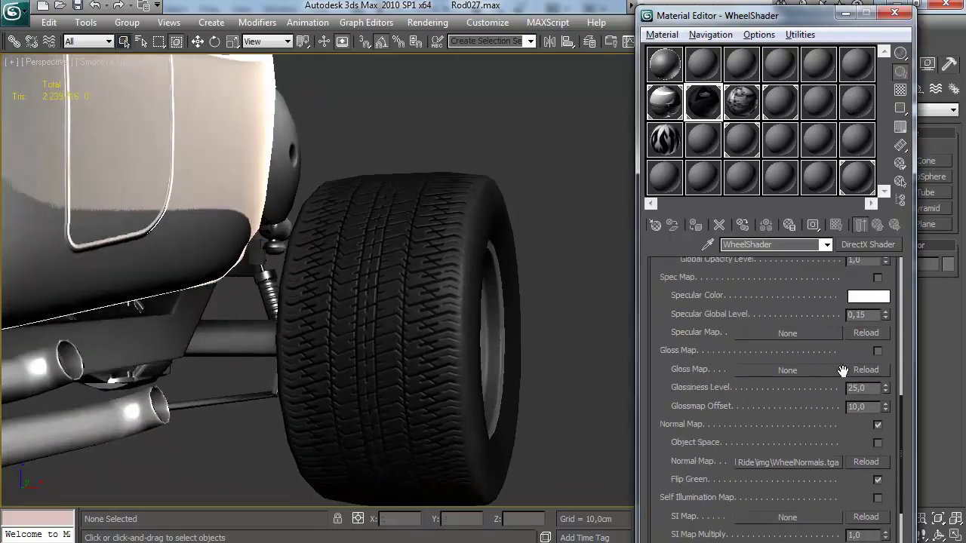
# - Test the normal map's Flip Green option, set the Glossiness Level to 18,8, and inspect the sidewall lettering
pyautogui.click(877, 480)
pyautogui.moveTo(483, 317); pyautogui.dragTo(474, 339)
pyautogui.scroll(-5, 498, 317)
pyautogui.moveTo(507, 309); pyautogui.dragTo(426, 279)
pyautogui.scroll(7, 485, 347)
pyautogui.scroll(-5, 460, 359)
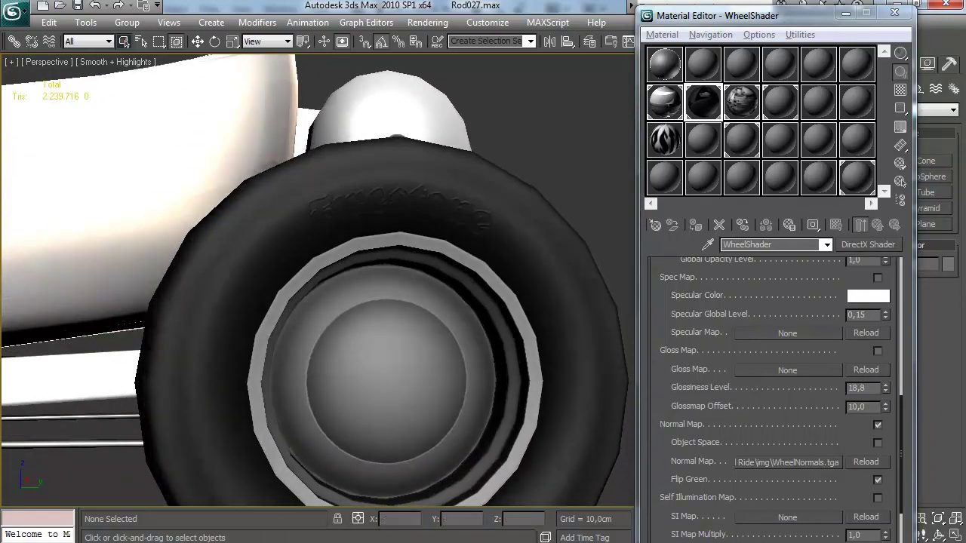
# - Switch to Photoshop, hide the Diffuse group, and make a circular selection on the sidewall just outside the raised lettering
pyautogui.hotkey('alt', 'Tab')
pyautogui.moveTo(531, 396); pyautogui.dragTo(333, 165)
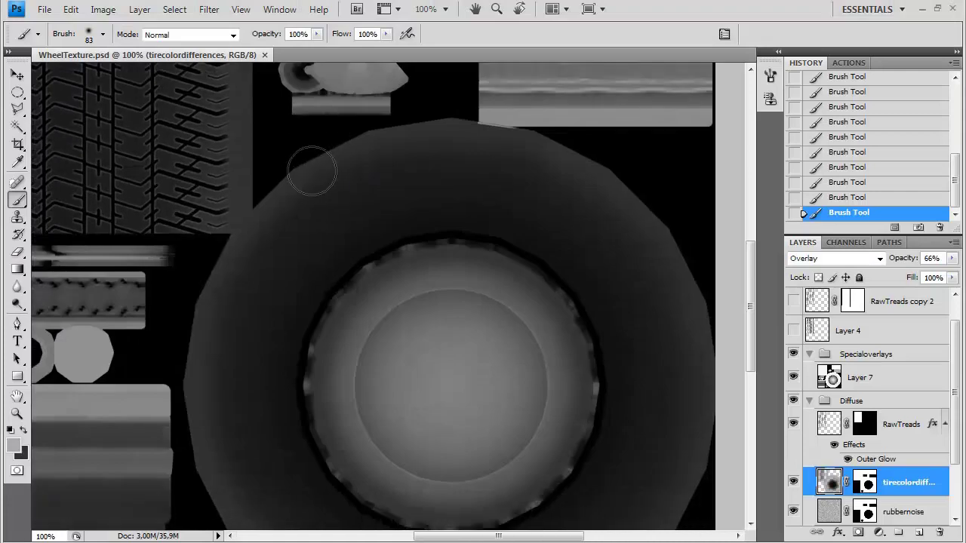
pyautogui.moveTo(955, 427); pyautogui.dragTo(956, 458)
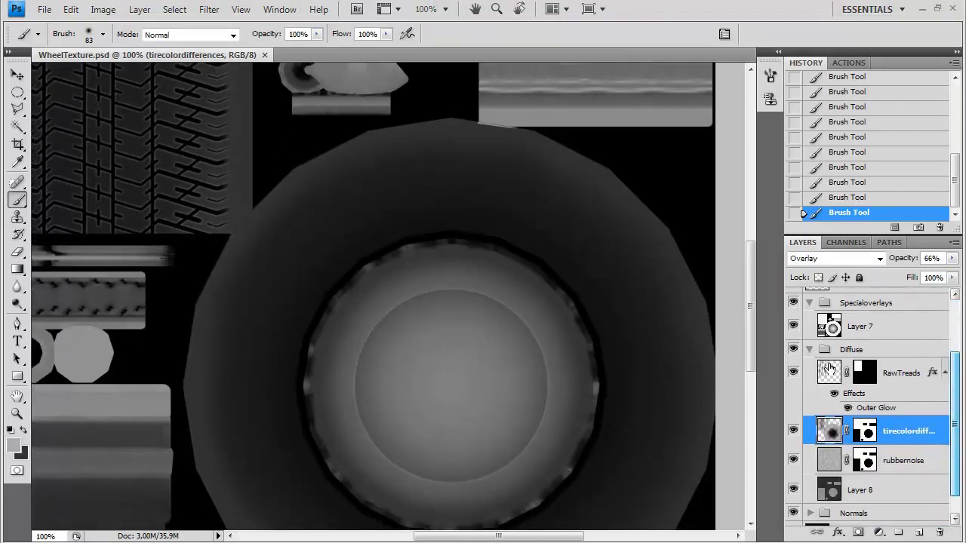
pyautogui.click(793, 349)
pyautogui.moveTo(527, 330); pyautogui.dragTo(409, 211)
pyautogui.hotkey('ctrl', '-')
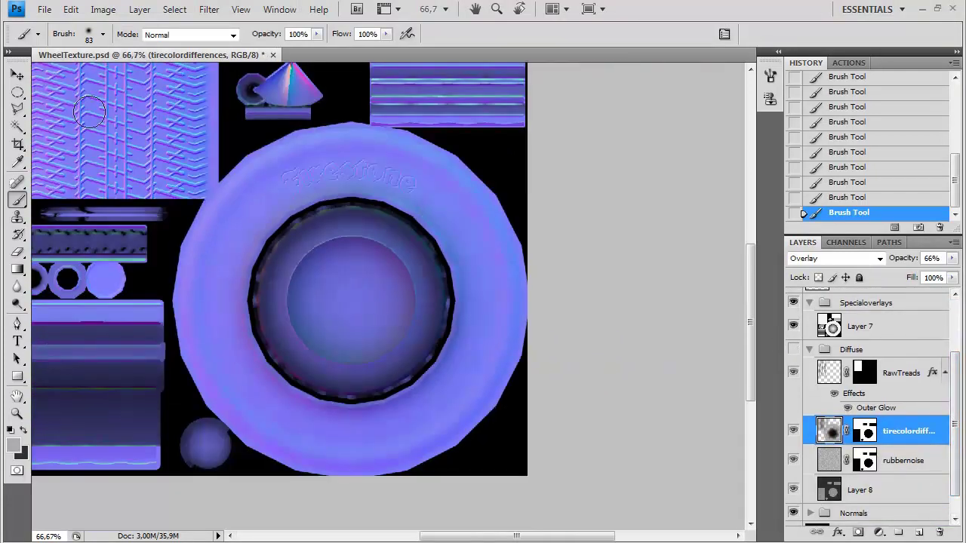
pyautogui.press('m')
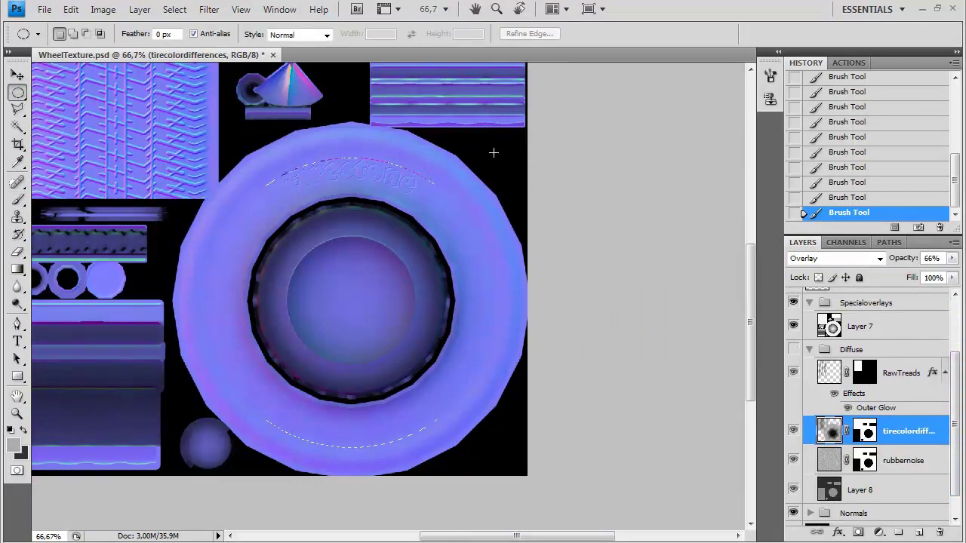
pyautogui.moveTo(504, 139); pyautogui.dragTo(505, 140)
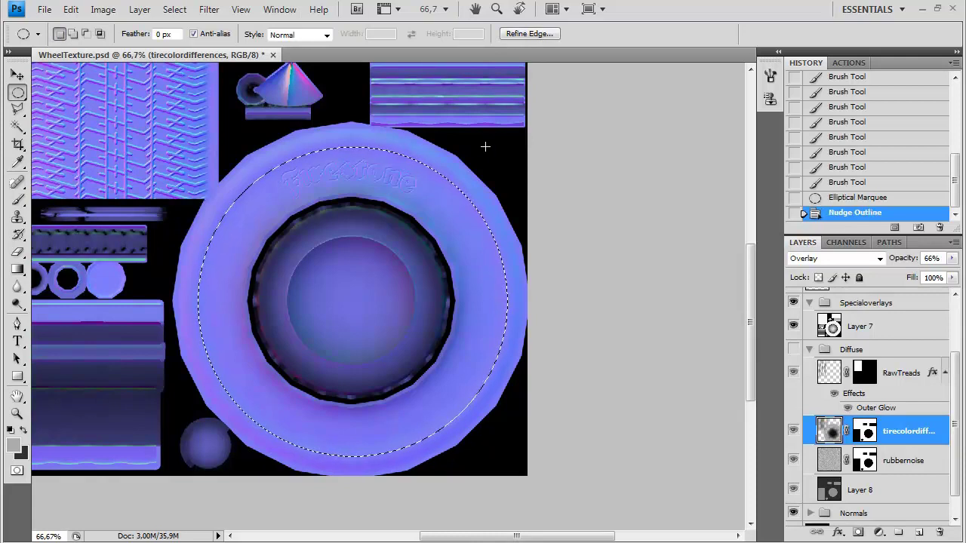
# - Show the Diffuse group again and add a new layer above tirecolordifferences
pyautogui.click(794, 349)
pyautogui.hotkey('ctrl', 'shift', 'n')
pyautogui.press('Return')
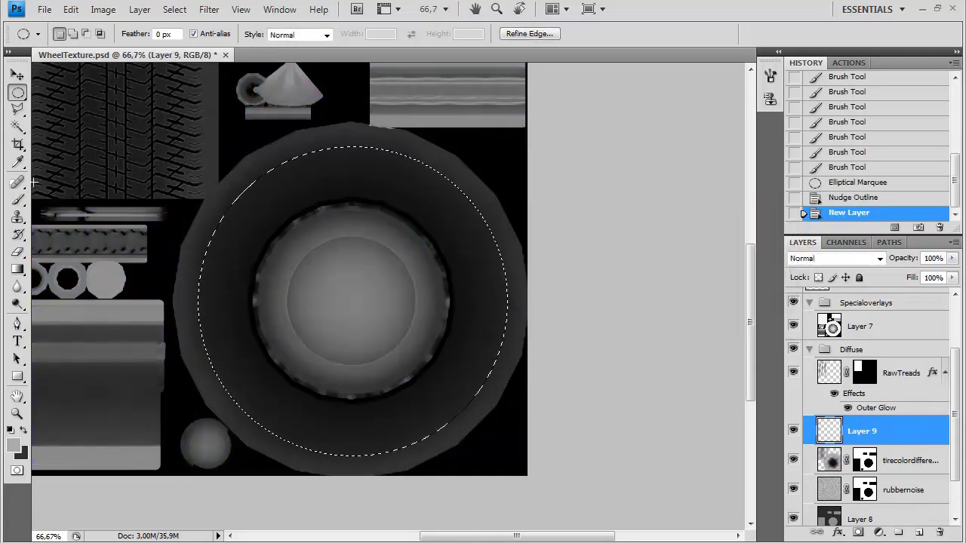
pyautogui.click(43, 9)
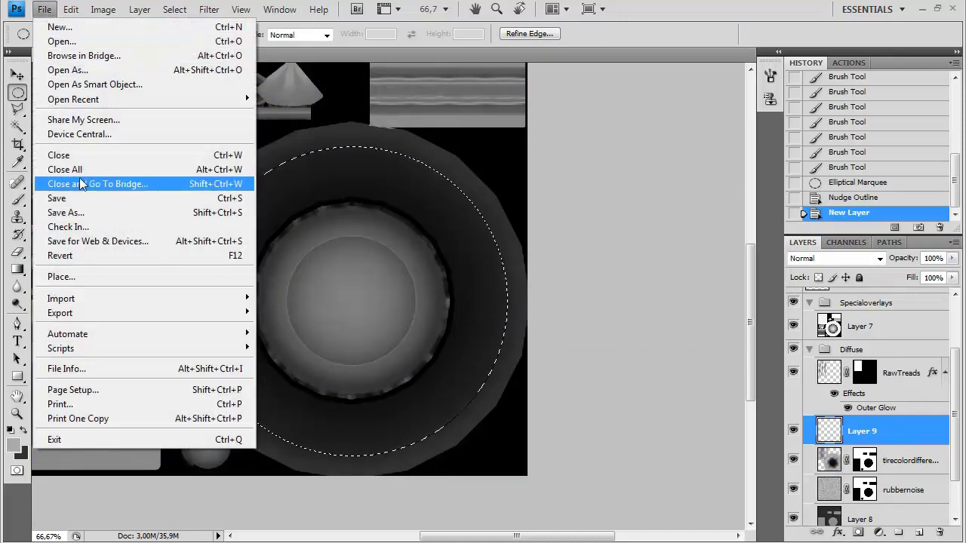
pyautogui.click(89, 240)
pyautogui.press('Return')
pyautogui.press('m')
pyautogui.hotkey('ctrl', 'z')
# - Stroke the circular sidewall selection in white, centered on its outline, on the new layer, and deselect
pyautogui.click(70, 9)
pyautogui.click(89, 240)
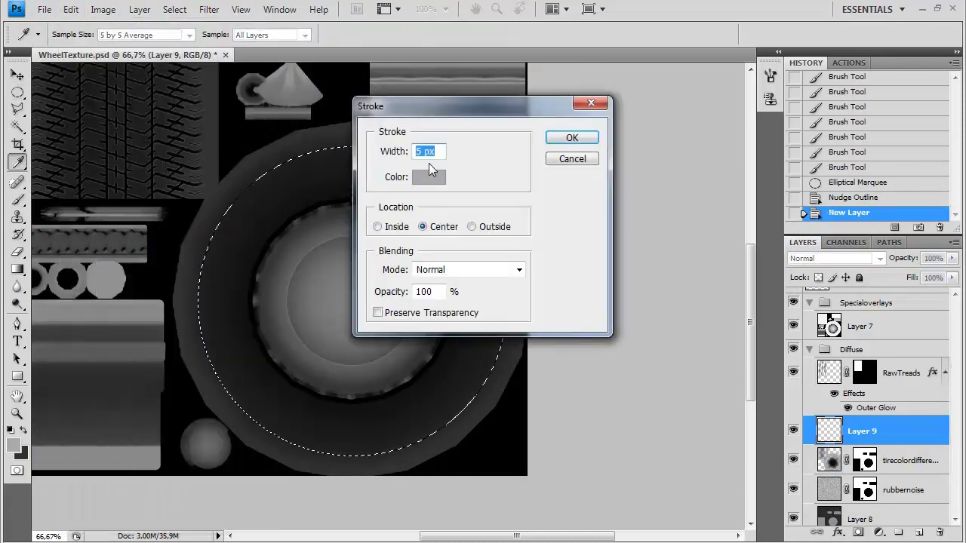
pyautogui.click(429, 180)
pyautogui.click(441, 202)
pyautogui.click(785, 193)
pyautogui.click(570, 139)
pyautogui.hotkey('ctrl', 'd')
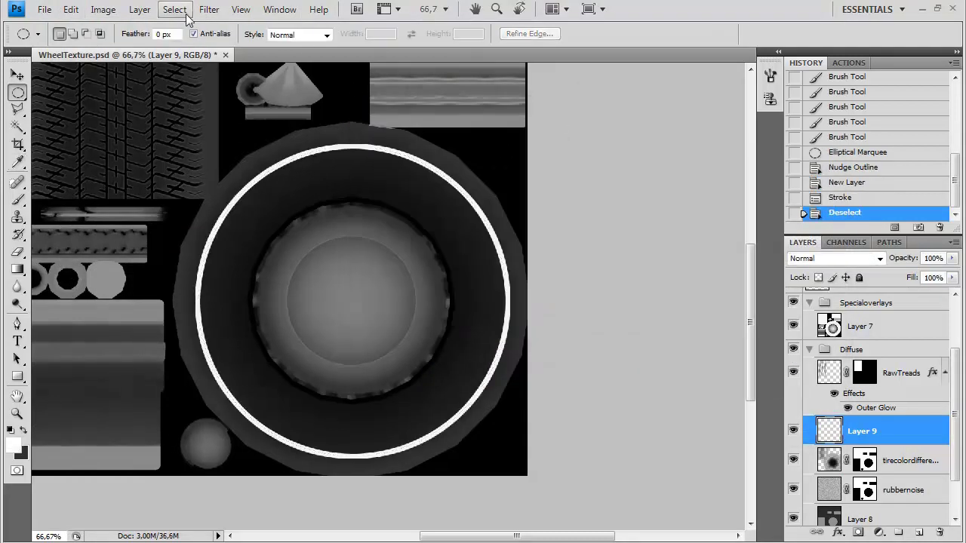
# - Soften the white sidewall ring with a Gaussian Blur and lower Layer 9's opacity to 34%
pyautogui.click(209, 9)
pyautogui.moveTo(237, 141)
pyautogui.click(400, 191)
pyautogui.moveTo(428, 329); pyautogui.dragTo(439, 330)
pyautogui.click(548, 130)
pyautogui.moveTo(953, 259); pyautogui.dragTo(900, 273)
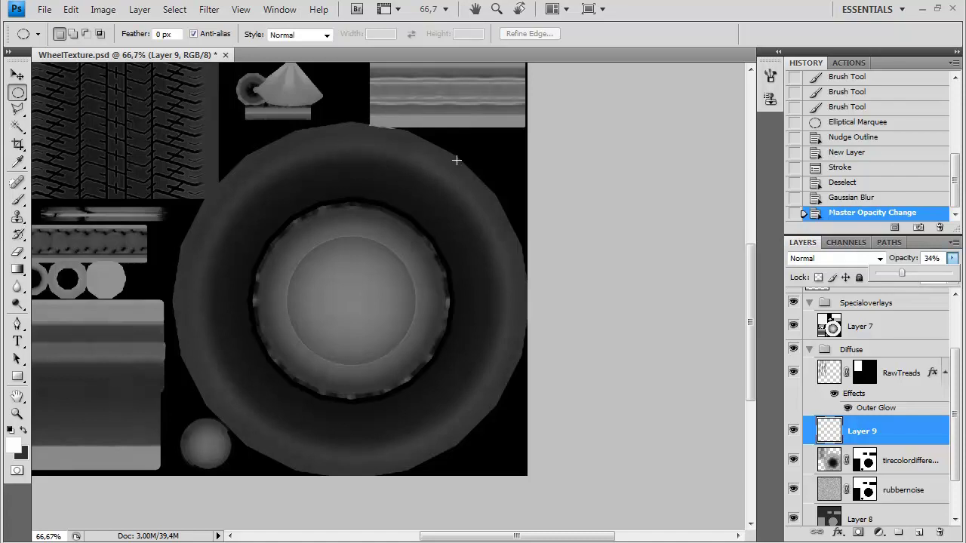
# - Select the tirecolordifferences layer and set the Eraser to a 54 px hard brush
pyautogui.click(832, 462)
pyautogui.click(18, 252)
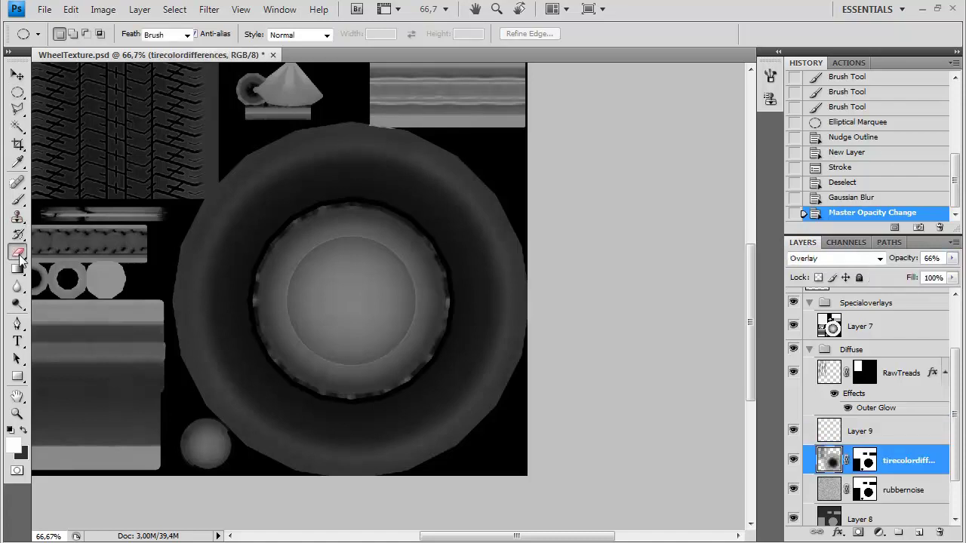
pyautogui.rightClick(181, 283)
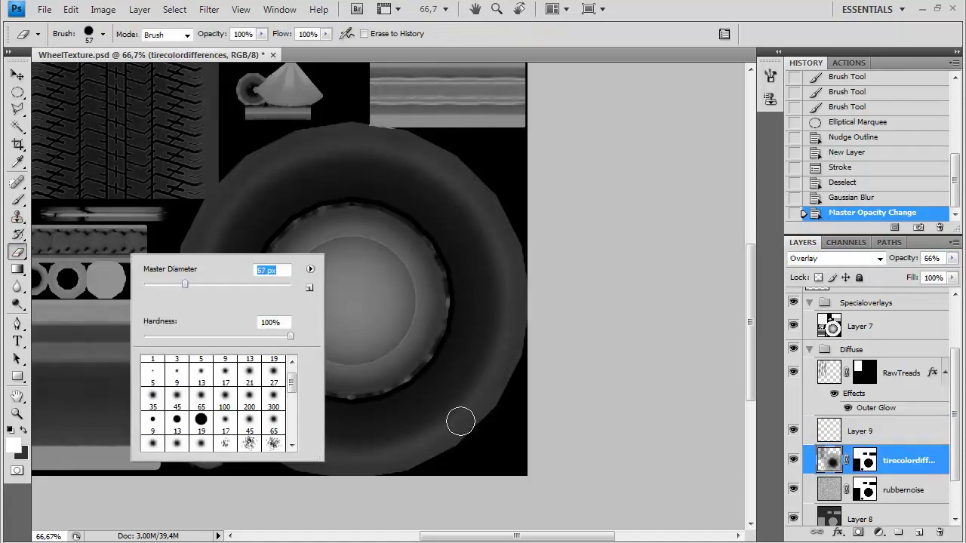
pyautogui.moveTo(183, 285); pyautogui.dragTo(182, 285)
pyautogui.click(574, 32)
# - Try erasing the lower part of the tire sidewall with the hard eraser
pyautogui.click(379, 448)
pyautogui.hotkey('ctrl', 'z')
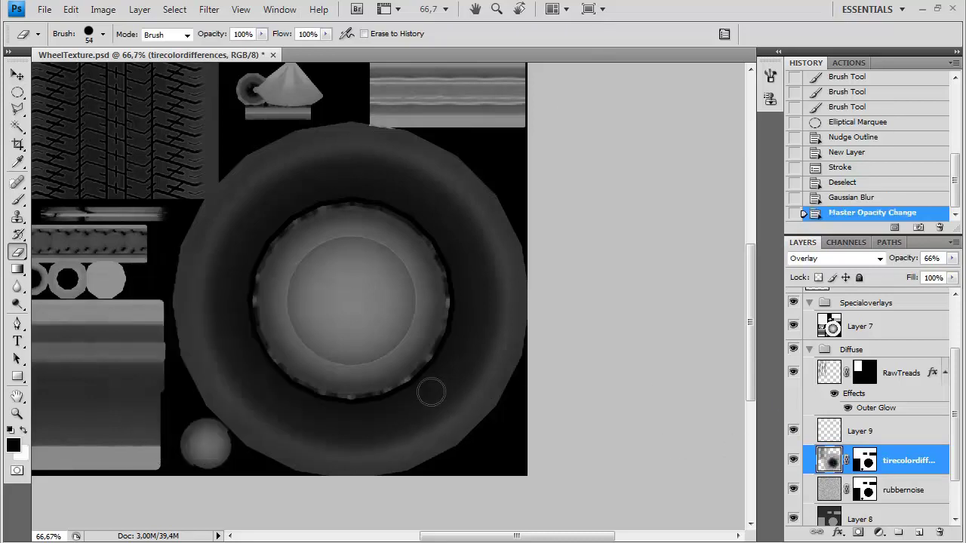
pyautogui.moveTo(455, 404); pyautogui.dragTo(372, 437)
pyautogui.hotkey('ctrl', 'z')
# - Erase softly along the lower and left parts of the tire sidewall using a soft 54 px eraser at 28% flow
pyautogui.rightClick(346, 233)
pyautogui.click(375, 303)
pyautogui.click(507, 50)
pyautogui.click(325, 34)
pyautogui.moveTo(426, 443); pyautogui.dragTo(365, 456)
pyautogui.moveTo(427, 442); pyautogui.dragTo(377, 454)
pyautogui.moveTo(476, 407)
pyautogui.mouseDown()
pyautogui.moveTo(338, 462)
pyautogui.moveTo(331, 439)
pyautogui.mouseUp()
pyautogui.moveTo(196, 272); pyautogui.dragTo(212, 370)
pyautogui.moveTo(196, 279)
pyautogui.mouseDown()
pyautogui.moveTo(198, 335)
pyautogui.moveTo(226, 392)
pyautogui.mouseUp()
pyautogui.moveTo(199, 339); pyautogui.dragTo(248, 420)
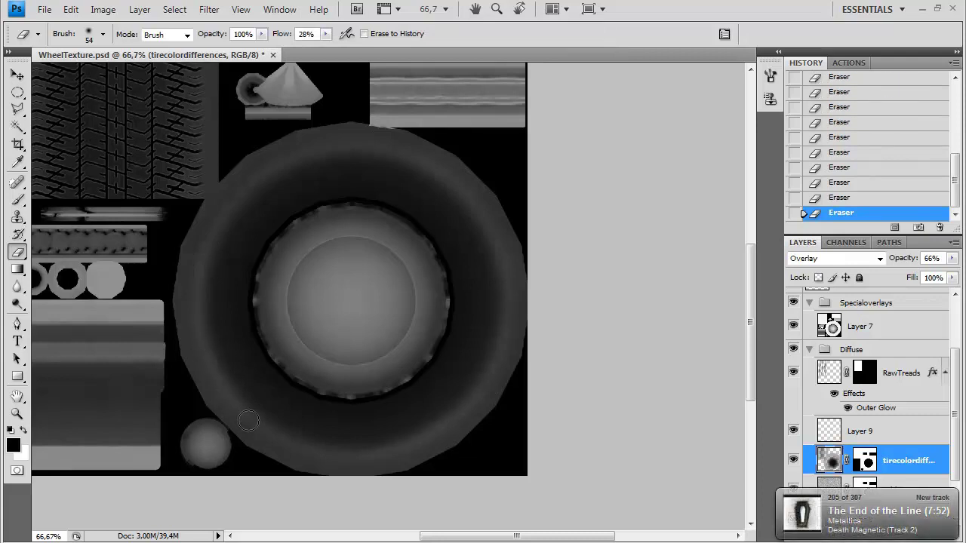
# - Apply Brightness/Contrast to the tirecolordifferences layer with brightness -25 and contrast -24
pyautogui.hotkey('ctrl', '-')
pyautogui.hotkey('ctrl', '-')
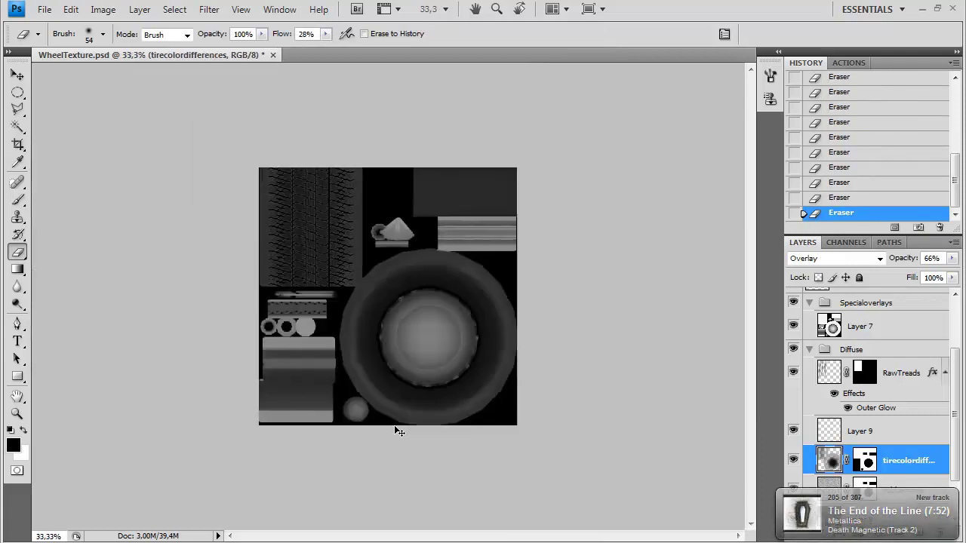
pyautogui.hotkey('ctrl', '+')
pyautogui.hotkey('ctrl', '+')
pyautogui.moveTo(395, 427); pyautogui.dragTo(364, 384)
pyautogui.click(102, 9)
pyautogui.moveTo(121, 48)
pyautogui.click(317, 56)
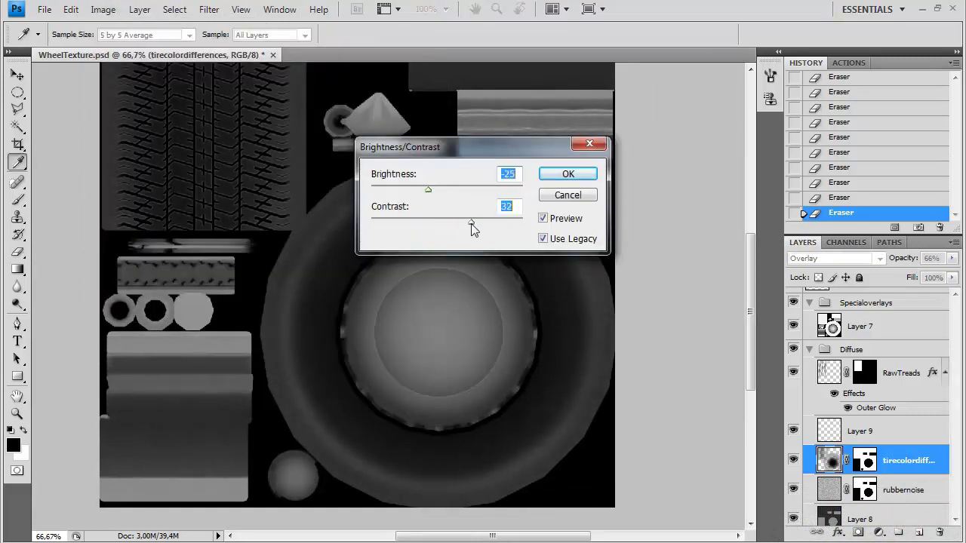
pyautogui.moveTo(461, 224); pyautogui.dragTo(411, 224)
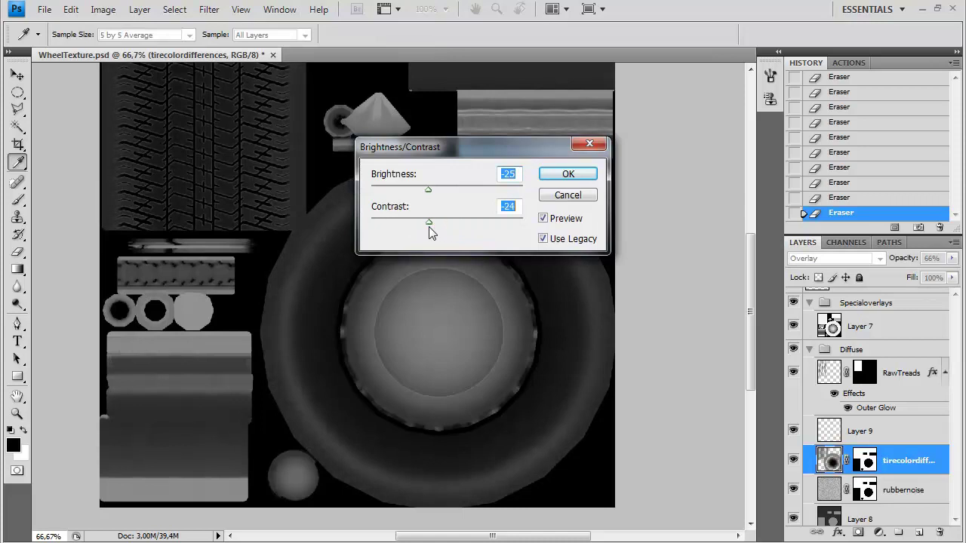
pyautogui.press('Return')
pyautogui.press('e')
pyautogui.scroll(2, 426, 246)
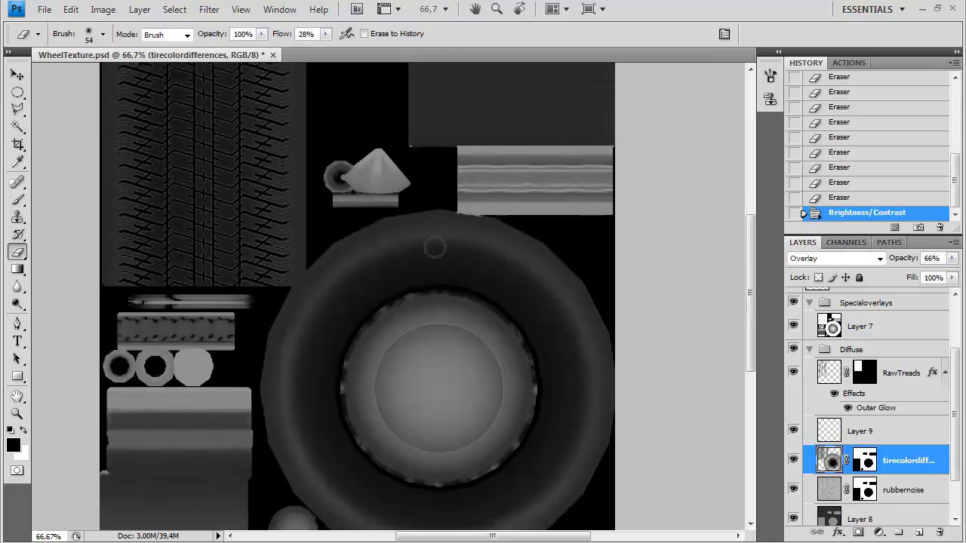
# - Hide the Diffuse group and rename Layer 3 in the Normals group as FireStone
pyautogui.click(794, 350)
pyautogui.scroll(-6, 858, 432)
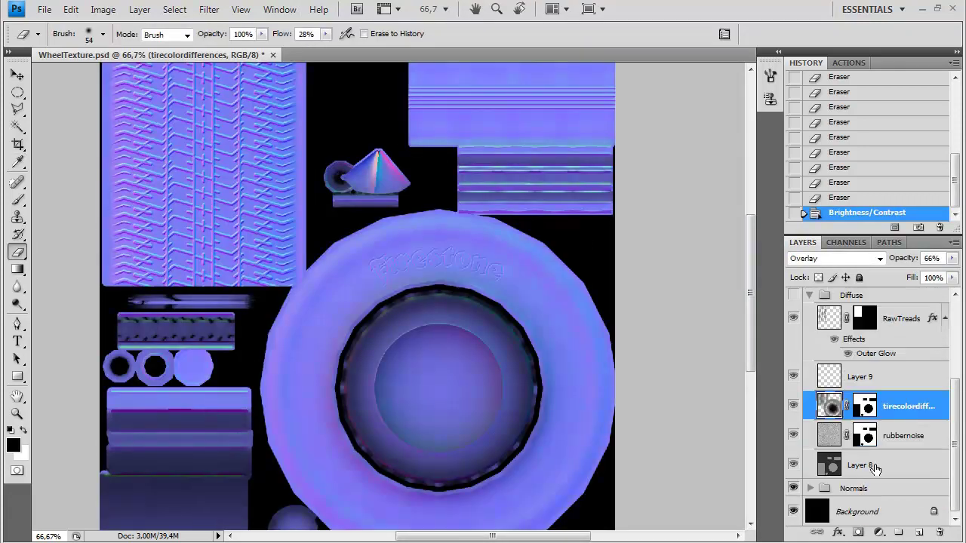
pyautogui.doubleClick(860, 394)
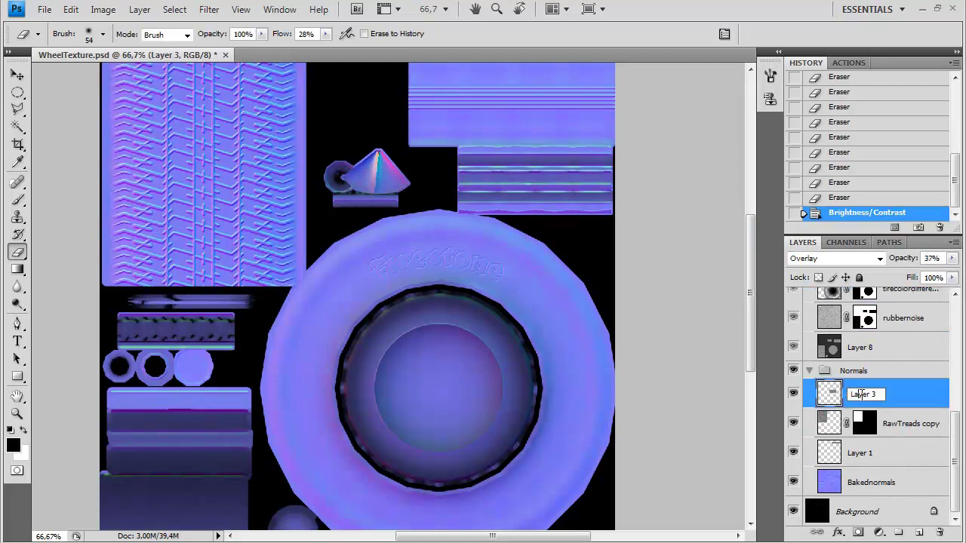
pyautogui.write('FireStone')
pyautogui.press('Return')
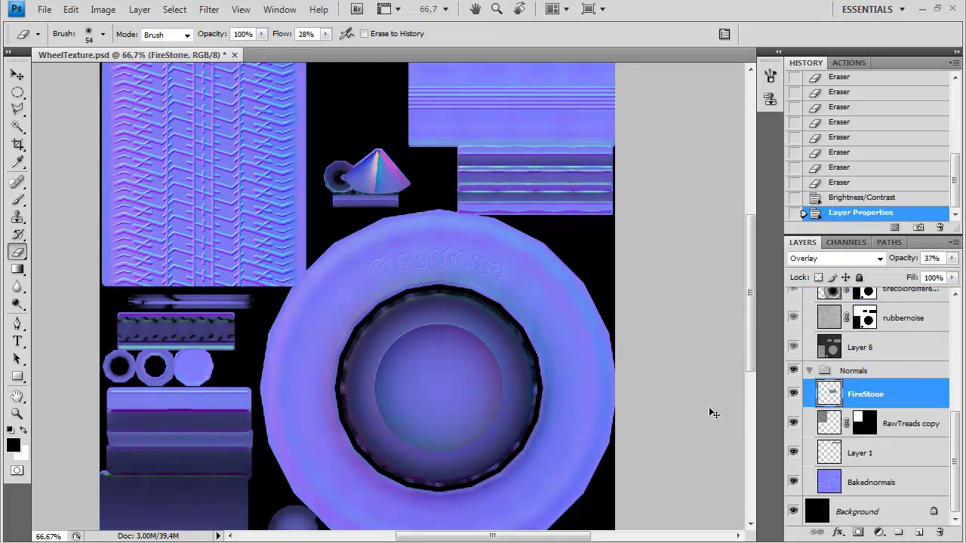
# - Duplicate the FireStone layer, show the Diffuse group again and place the copy directly above Layer 9 inside it
pyautogui.hotkey('ctrl', 'j')
pyautogui.moveTo(878, 396); pyautogui.dragTo(794, 351)
pyautogui.scroll(4, 804, 332)
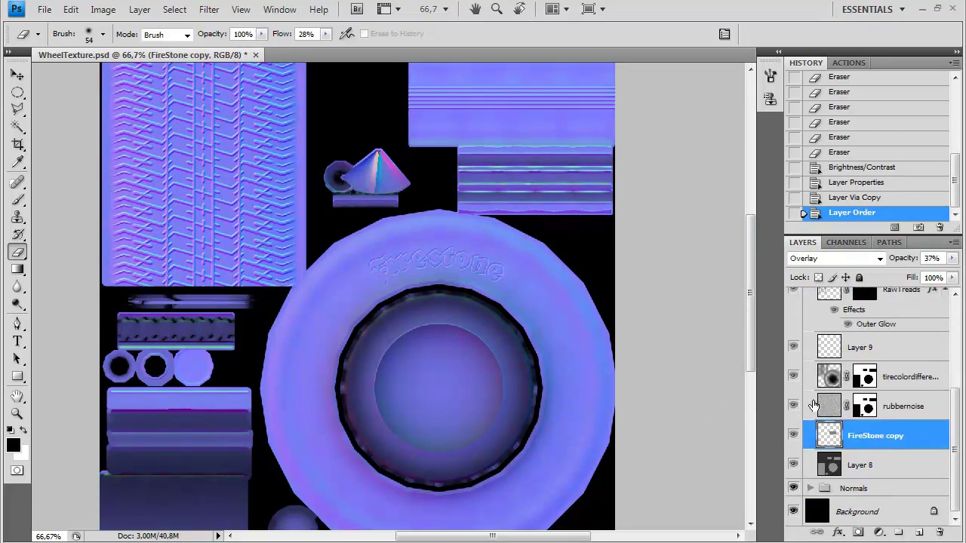
pyautogui.click(793, 323)
pyautogui.moveTo(860, 494); pyautogui.dragTo(861, 405)
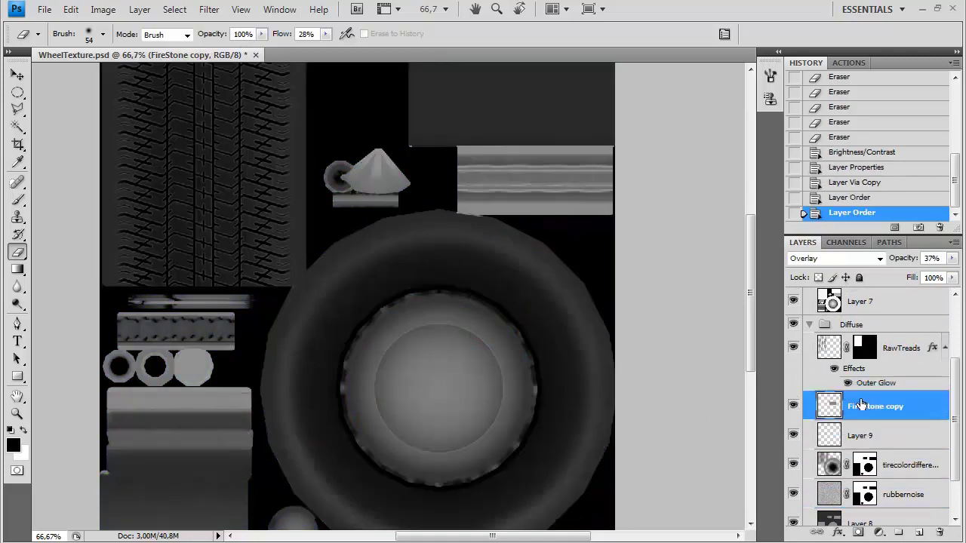
# - Set the FireStone copy layer's blend mode to Normal and its opacity to 100%
pyautogui.click(822, 258)
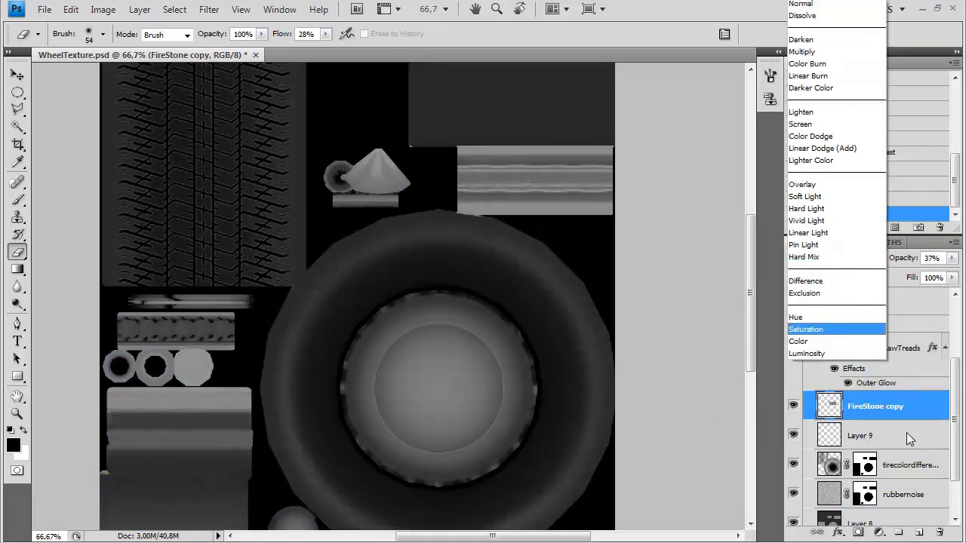
pyautogui.click(867, 409)
pyautogui.click(861, 264)
pyautogui.click(815, 10)
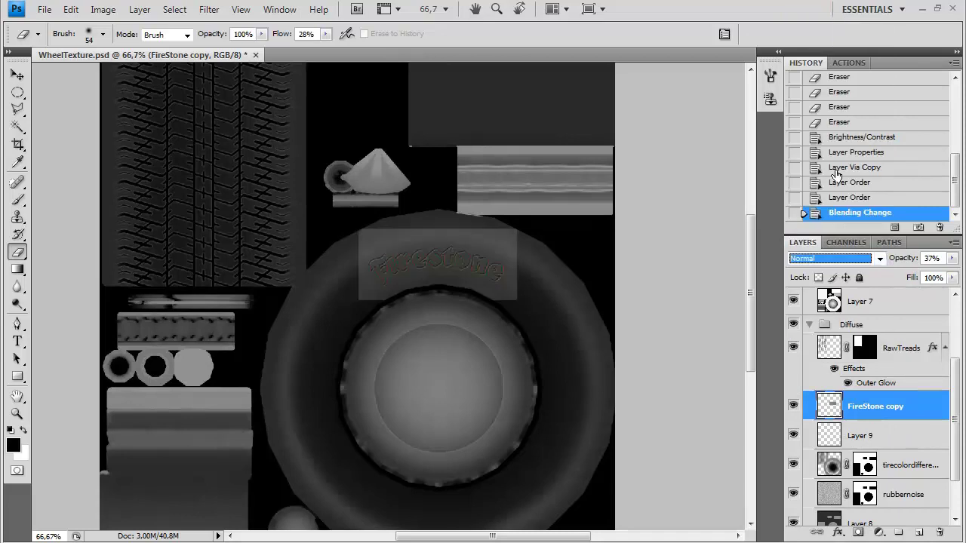
pyautogui.click(952, 261)
pyautogui.click(954, 277)
pyautogui.click(581, 234)
pyautogui.hotkey('ctrl', '+')
pyautogui.hotkey('ctrl', '+')
pyautogui.moveTo(581, 236); pyautogui.dragTo(421, 280)
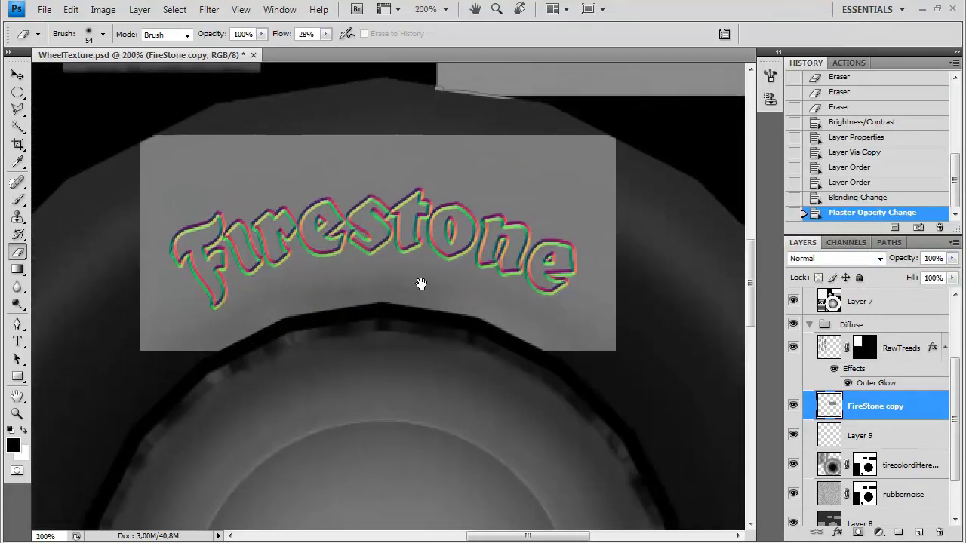
pyautogui.click(209, 9)
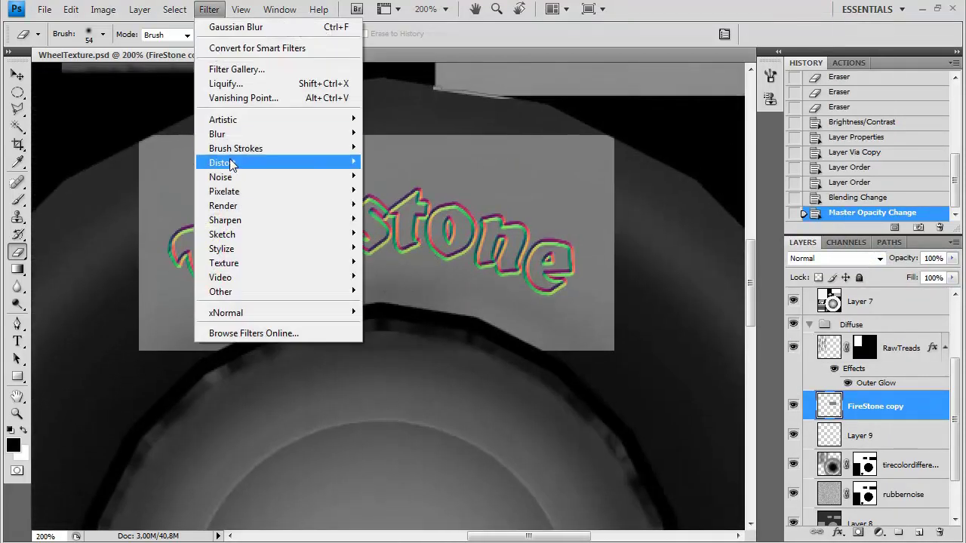
pyautogui.moveTo(317, 310)
pyautogui.click(440, 341)
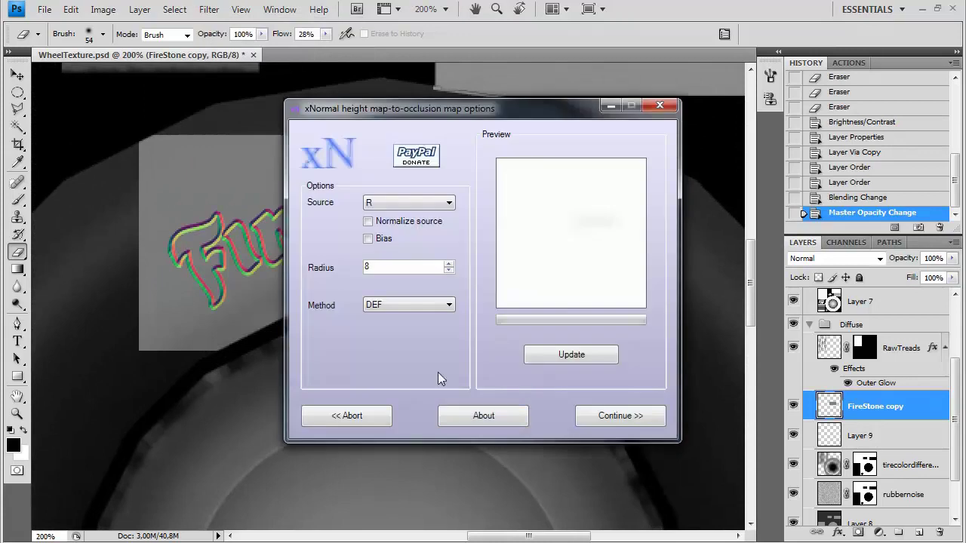
pyautogui.click(659, 105)
# - Try the xNormal Normals2Cavity filter on the FireStone copy layer with Y- swizzle and the EDT method
pyautogui.click(209, 9)
pyautogui.moveTo(317, 309)
pyautogui.click(440, 355)
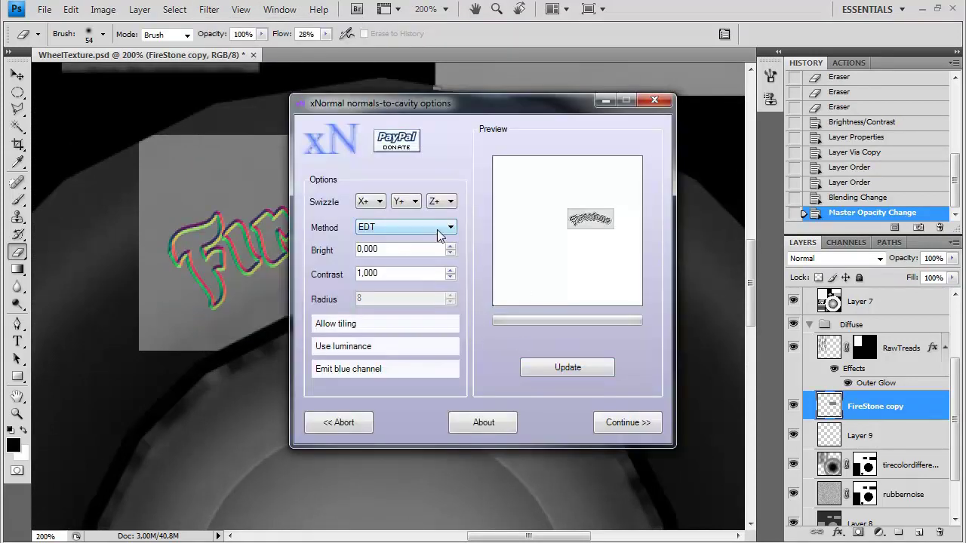
pyautogui.click(405, 201)
pyautogui.click(408, 246)
pyautogui.click(586, 368)
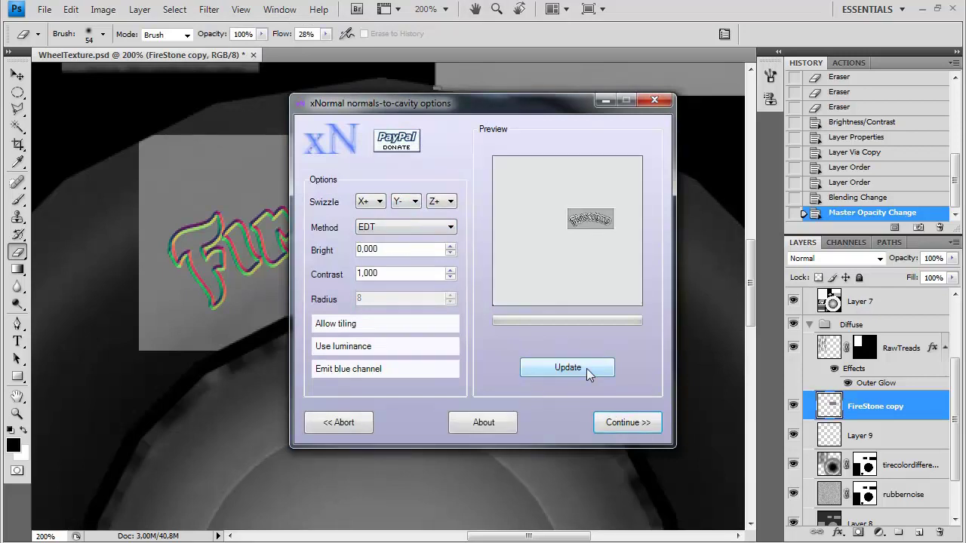
pyautogui.click(623, 423)
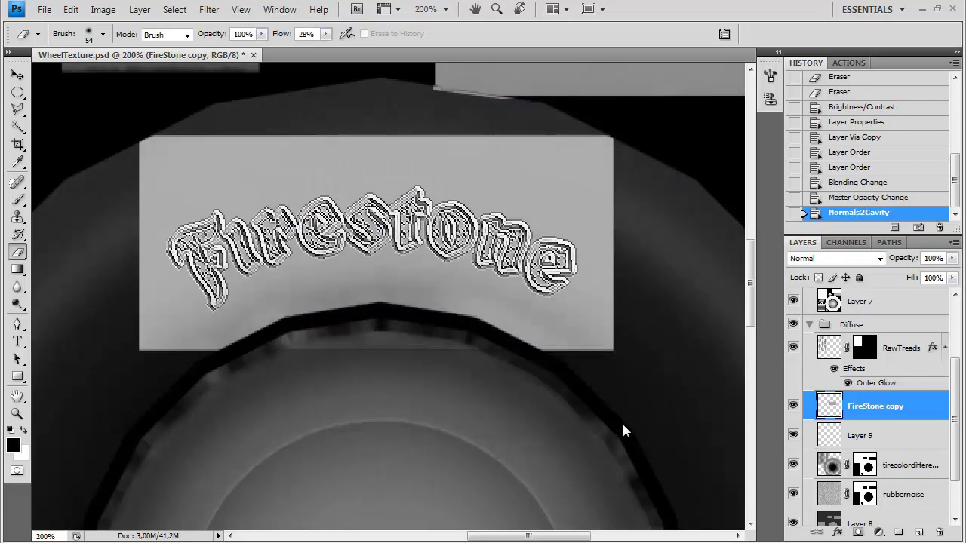
pyautogui.hotkey('ctrl', 'z')
# - Preview the Normals2Cavity filter on the Firestone lettering with several methods, including AVG, DES and MAX
pyautogui.click(209, 9)
pyautogui.moveTo(337, 317)
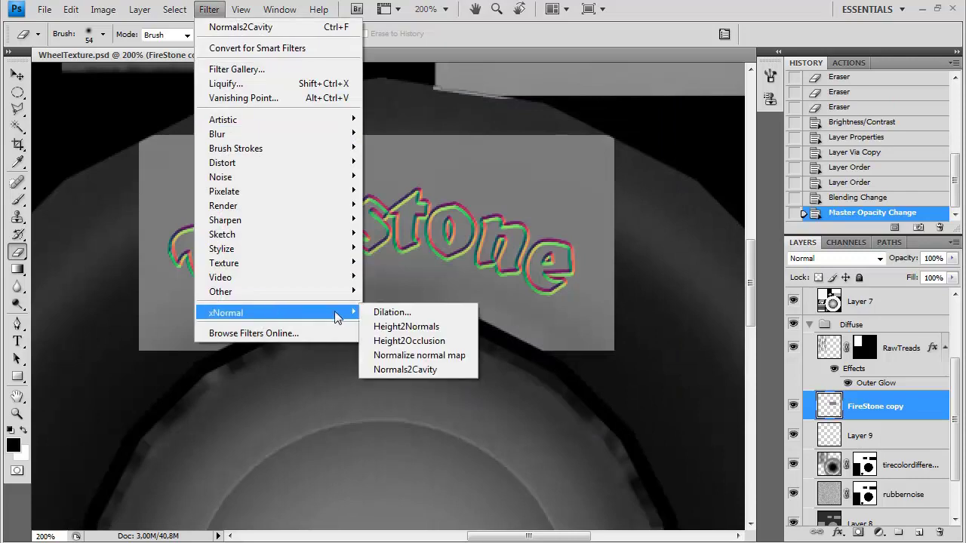
pyautogui.click(407, 369)
pyautogui.click(412, 251)
pyautogui.click(407, 227)
pyautogui.click(404, 239)
pyautogui.click(548, 370)
pyautogui.click(448, 230)
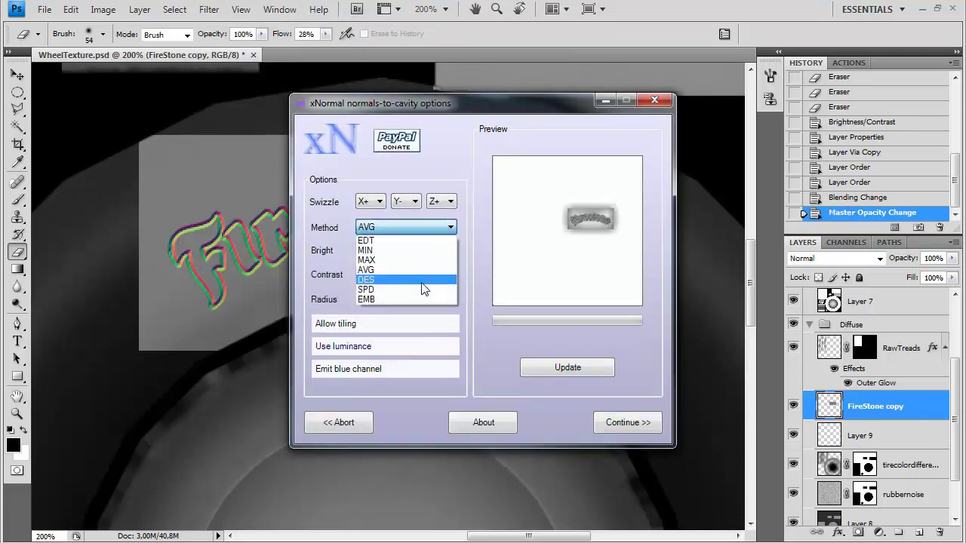
pyautogui.click(423, 279)
pyautogui.click(577, 364)
pyautogui.click(427, 227)
pyautogui.click(422, 260)
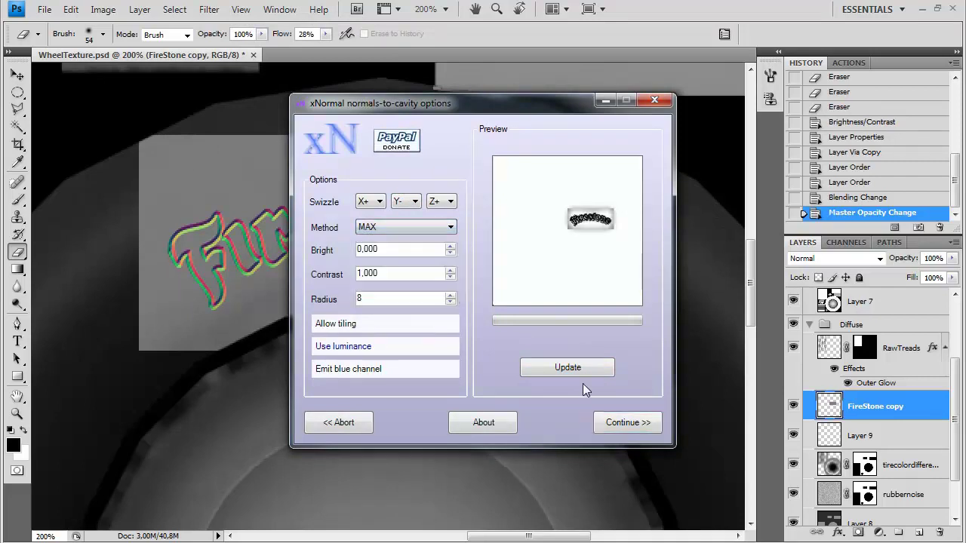
pyautogui.click(584, 369)
# - Try applying Normals2Cavity to the Firestone lettering with the EMB method
pyautogui.click(441, 229)
pyautogui.click(426, 299)
pyautogui.click(588, 368)
pyautogui.click(623, 422)
pyautogui.hotkey('ctrl', '-')
pyautogui.hotkey('ctrl', '-')
pyautogui.hotkey('ctrl', '+')
pyautogui.hotkey('ctrl', '+')
pyautogui.hotkey('ctrl', 'z')
# - Try Normals2Cavity on the lettering with the AVG method and radius 1, and step back to the state before the filter
pyautogui.click(209, 12)
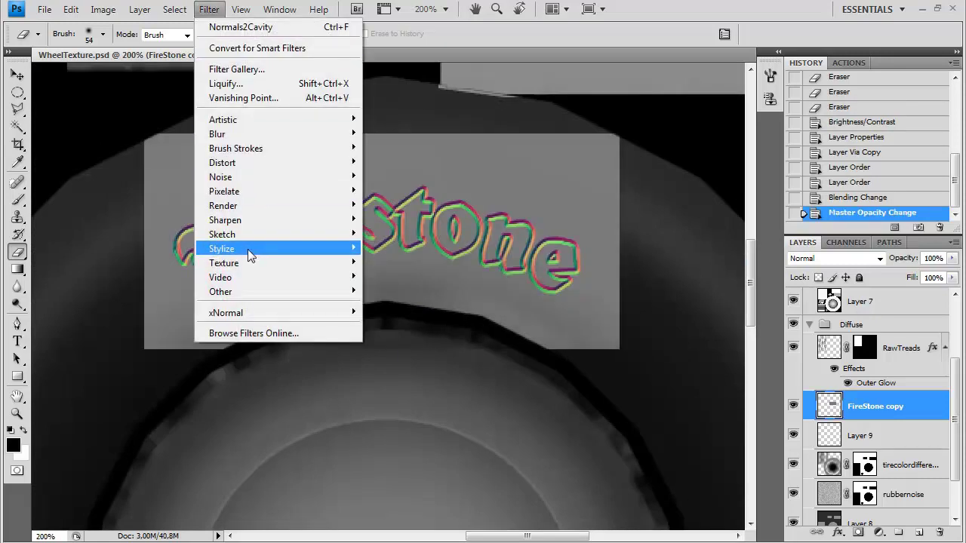
pyautogui.moveTo(301, 312)
pyautogui.click(335, 370)
pyautogui.click(414, 203)
pyautogui.click(413, 238)
pyautogui.click(445, 228)
pyautogui.click(425, 251)
pyautogui.click(446, 229)
pyautogui.click(414, 270)
pyautogui.click(382, 301)
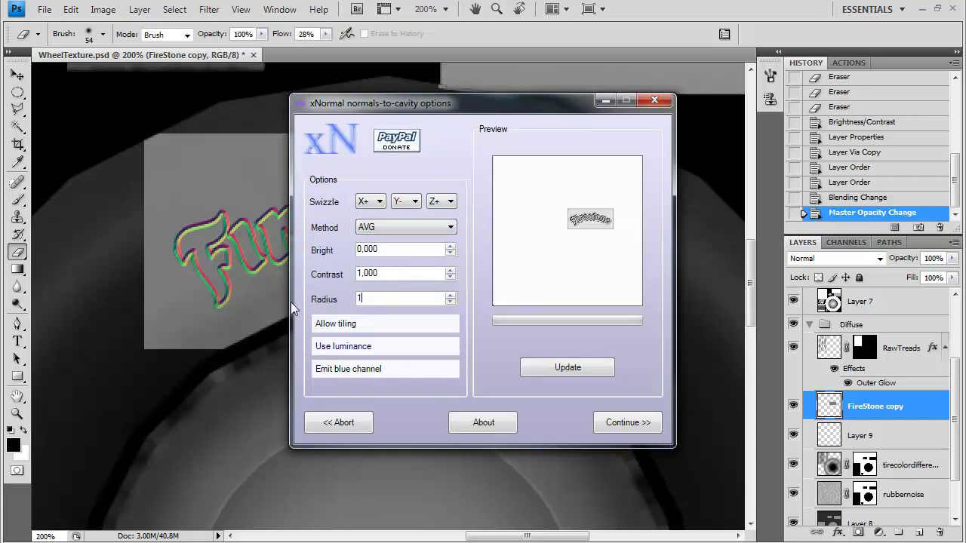
pyautogui.click(562, 366)
pyautogui.click(629, 420)
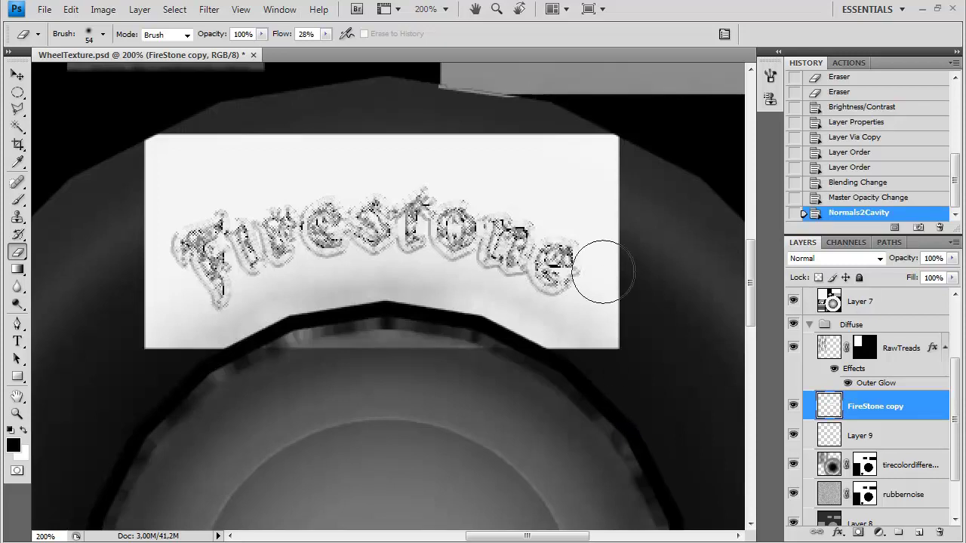
pyautogui.click(865, 199)
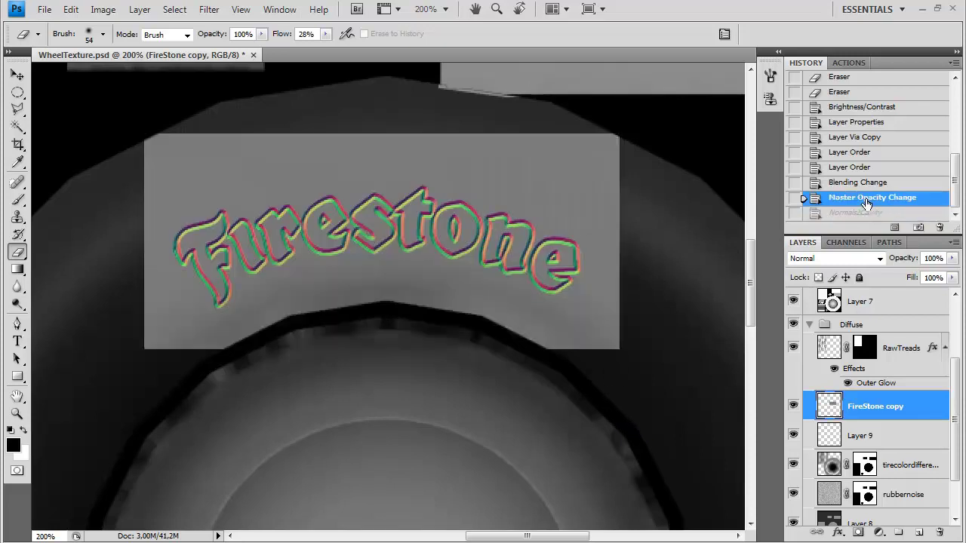
pyautogui.click(804, 215)
# - Desaturate the FireStone copy layer, then slightly lower its brightness and raise its contrast
pyautogui.hotkey('shift', 'ctrl', 'u')
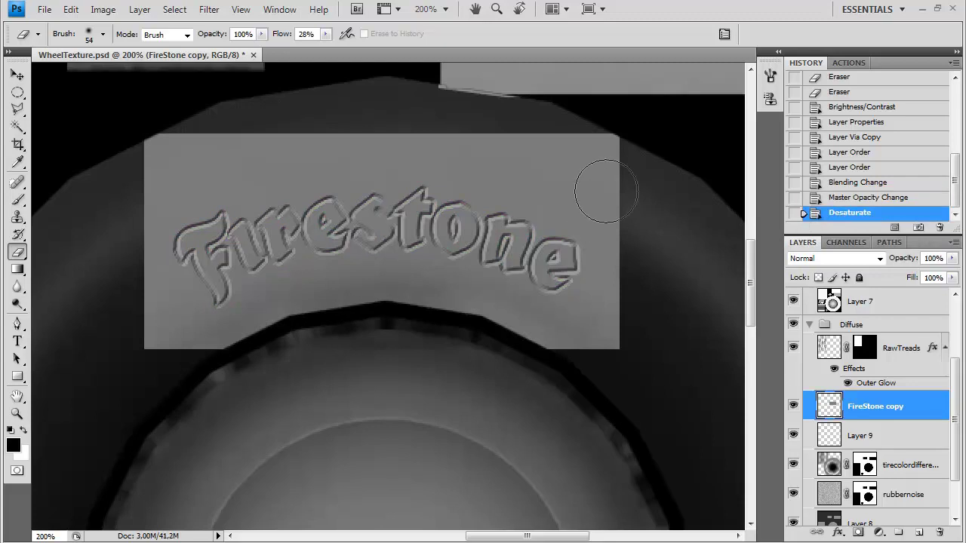
pyautogui.click(102, 9)
pyautogui.moveTo(168, 48)
pyautogui.click(409, 47)
pyautogui.moveTo(448, 221); pyautogui.dragTo(483, 223)
pyautogui.moveTo(446, 188)
pyautogui.mouseDown()
pyautogui.moveTo(487, 190)
pyautogui.moveTo(420, 193)
pyautogui.moveTo(434, 191)
pyautogui.mouseUp()
pyautogui.moveTo(478, 222); pyautogui.dragTo(481, 221)
pyautogui.press('Return')
# - Try clearing the gray background around the Firestone lettering with a Magic Wand selection at tolerance 32
pyautogui.press('w')
pyautogui.hotkey('shift', 'w')
pyautogui.click(359, 173)
pyautogui.press('Delete')
pyautogui.hotkey('ctrl', 'd')
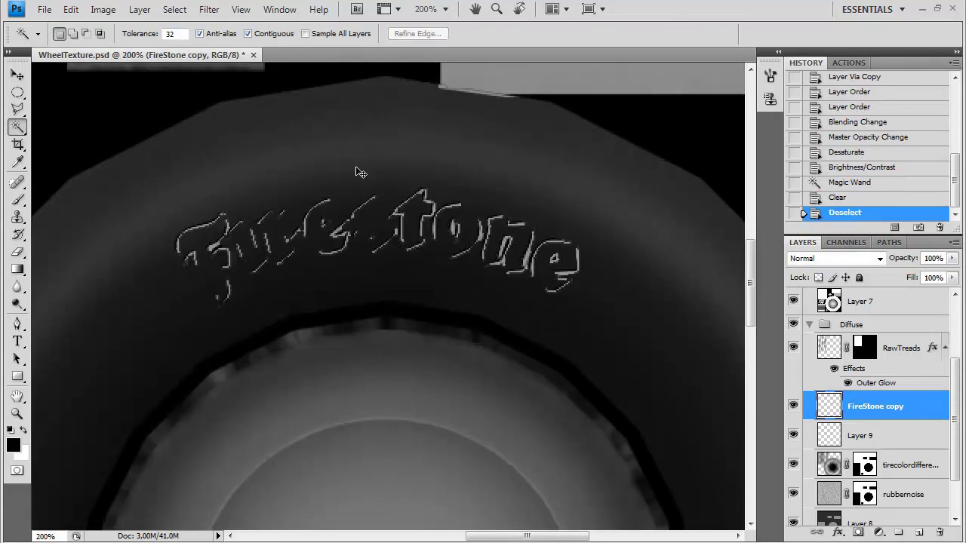
pyautogui.click(797, 182)
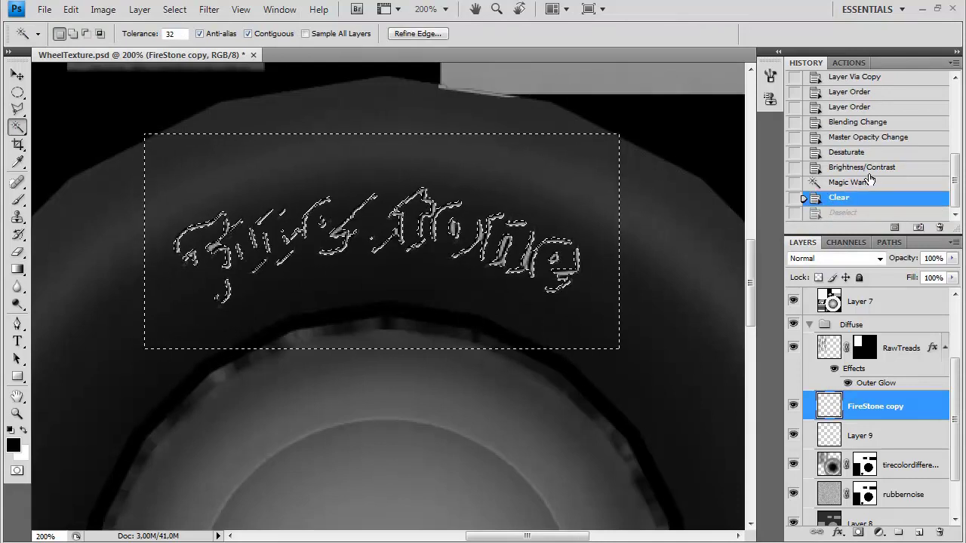
# - Select the gray background around the lettering with the Magic Wand at tolerance 8 and try clearing it
pyautogui.hotkey('ctrl', 'd')
pyautogui.click(398, 193)
pyautogui.press('Delete')
pyautogui.hotkey('ctrl', 'z')
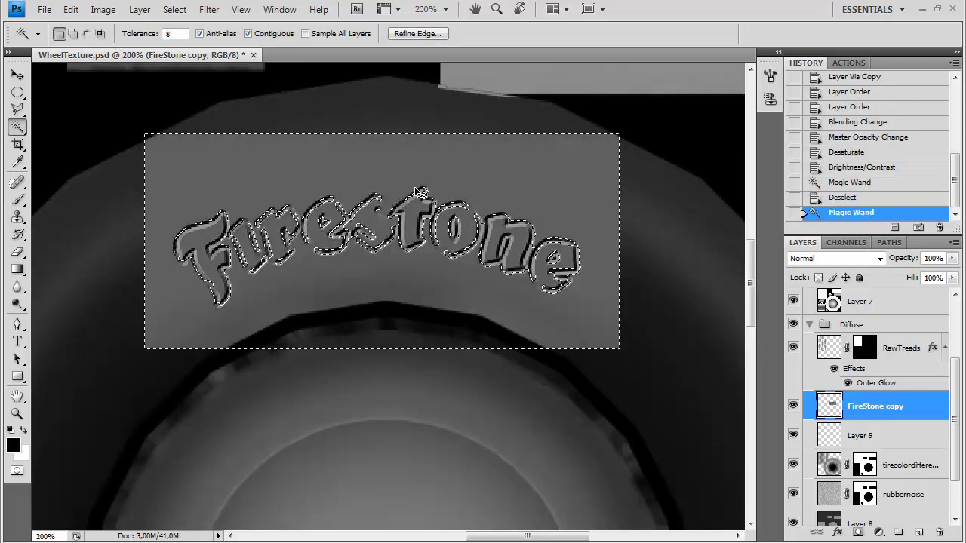
# - Try to clear the grey background around the Firestone lettering using the Magic Wand with a tolerance of 1
pyautogui.moveTo(177, 34); pyautogui.dragTo(23, 43)
pyautogui.write('1')
pyautogui.hotkey('ctrl', 'd')
pyautogui.click(247, 175)
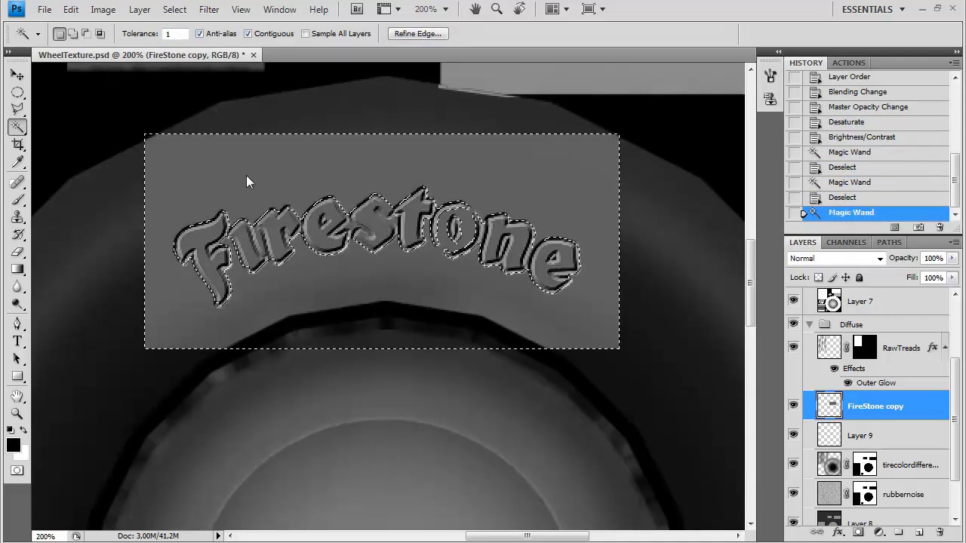
pyautogui.press('Delete')
pyautogui.hotkey('ctrl', 'z')
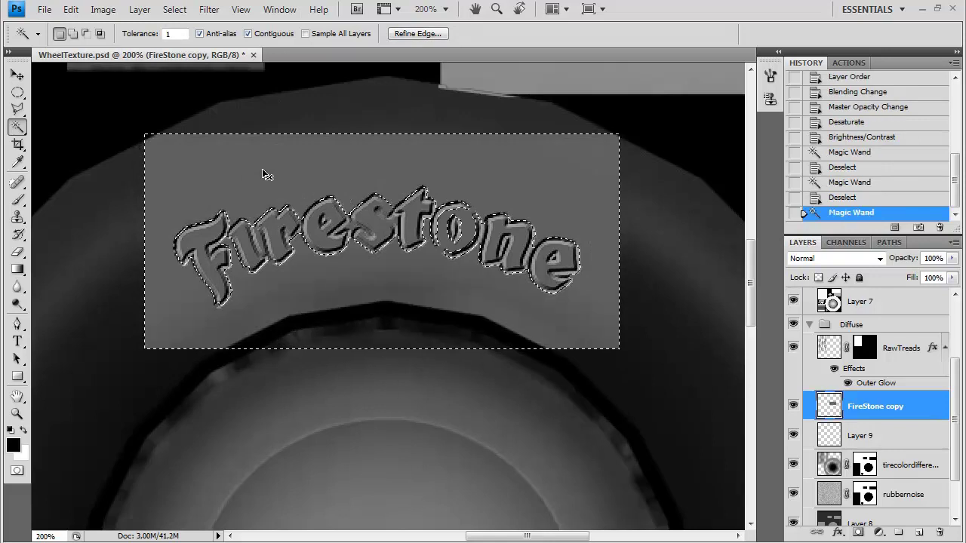
# - Clear the grey background around the Firestone lettering using the Magic Wand with a tolerance of 0
pyautogui.hotkey('ctrl', 'd')
pyautogui.click(133, 34)
pyautogui.write('0')
pyautogui.click(394, 173)
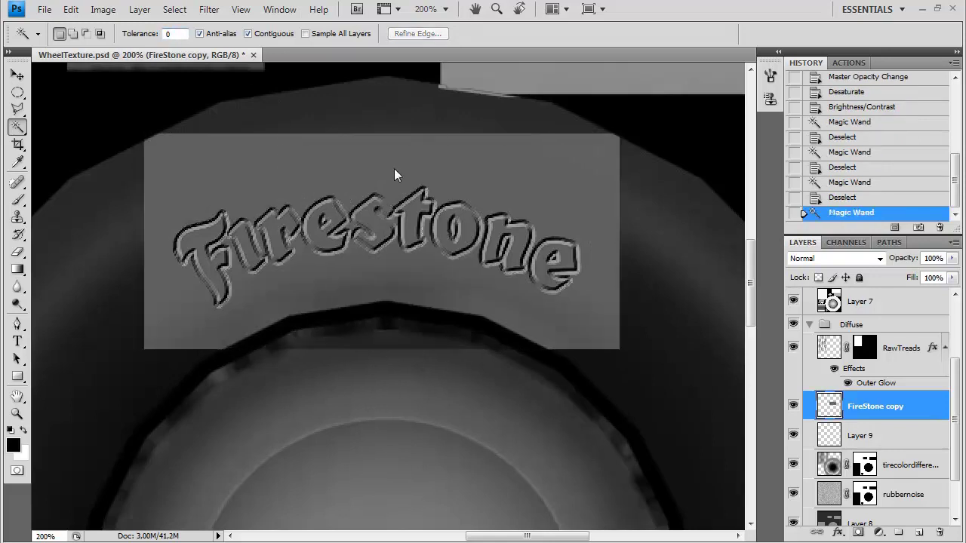
pyautogui.press('Delete')
# - Clear the grey interiors of the letters F, i and r in the Firestone lettering
pyautogui.click(249, 249)
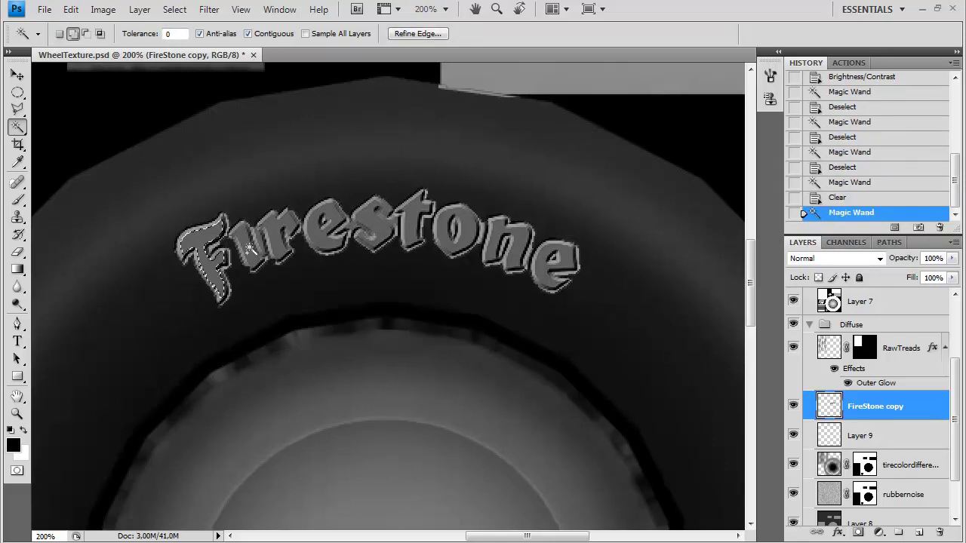
pyautogui.keyDown('shift'); pyautogui.click(275, 235); pyautogui.keyUp('shift')
pyautogui.press('Delete')
pyautogui.hotkey('ctrl', 'd')
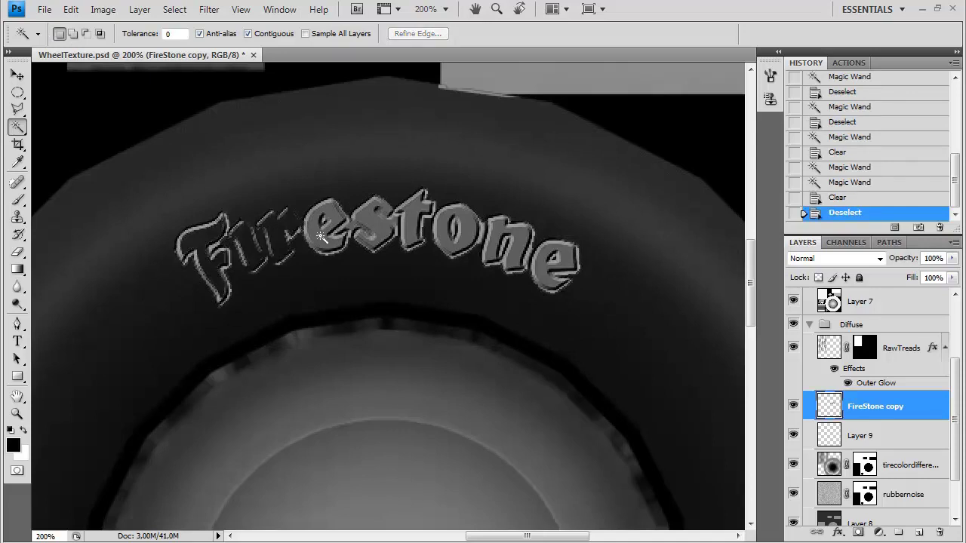
# - Clear the grey interiors of the remaining letters "estone" on the FireStone copy layer
pyautogui.click(321, 236)
pyautogui.keyDown('shift'); pyautogui.click(376, 225); pyautogui.keyUp('shift')
pyautogui.keyDown('shift'); pyautogui.click(411, 224); pyautogui.keyUp('shift')
pyautogui.keyDown('shift'); pyautogui.click(446, 228); pyautogui.keyUp('shift')
pyautogui.keyDown('shift'); pyautogui.click(498, 240); pyautogui.keyUp('shift')
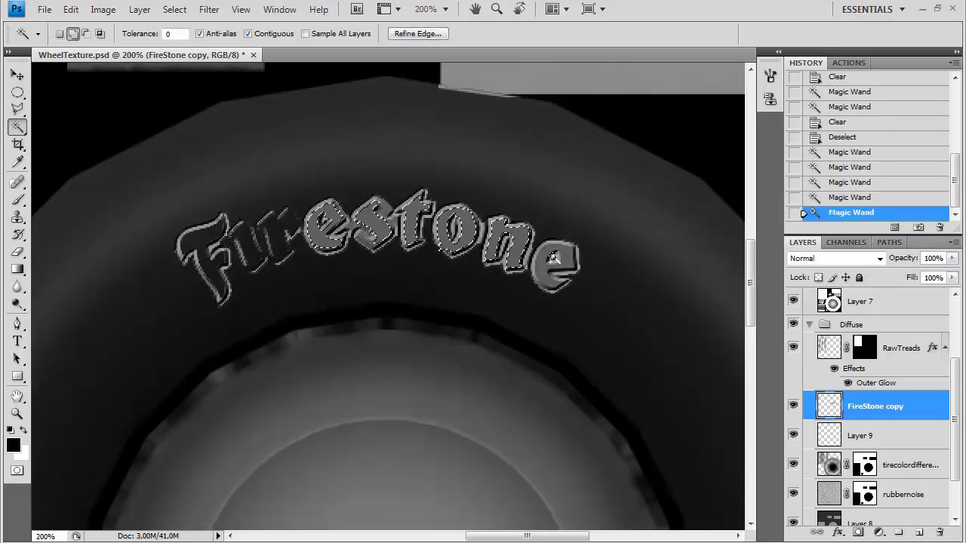
pyautogui.press('Delete')
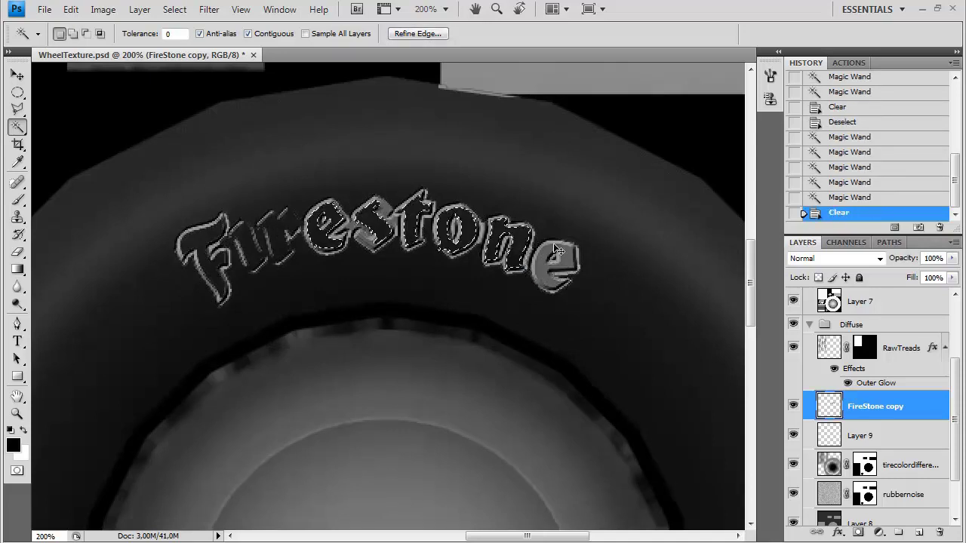
pyautogui.hotkey('ctrl', 'd')
pyautogui.click(554, 248)
pyautogui.press('Delete')
pyautogui.hotkey('ctrl', 'd')
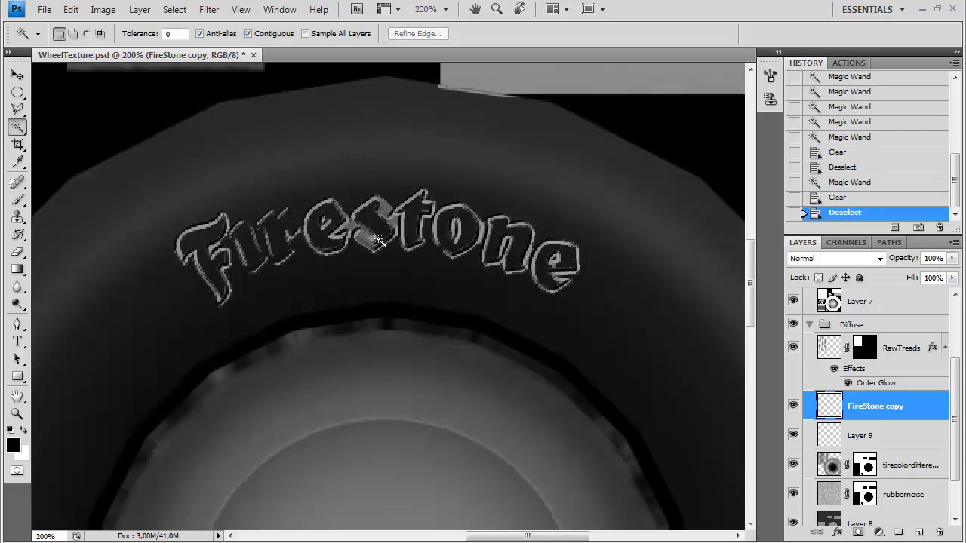
# - Try to clear the leftover grey fragment of the letter s, and undo the clearing
pyautogui.click(377, 240)
pyautogui.press('Delete')
pyautogui.hotkey('ctrl', 'd')
pyautogui.hotkey('ctrl', 'z')
pyautogui.hotkey('ctrl', 'z')
pyautogui.hotkey('ctrl', 'alt', 'z')
pyautogui.hotkey('ctrl', 'alt', 'z')
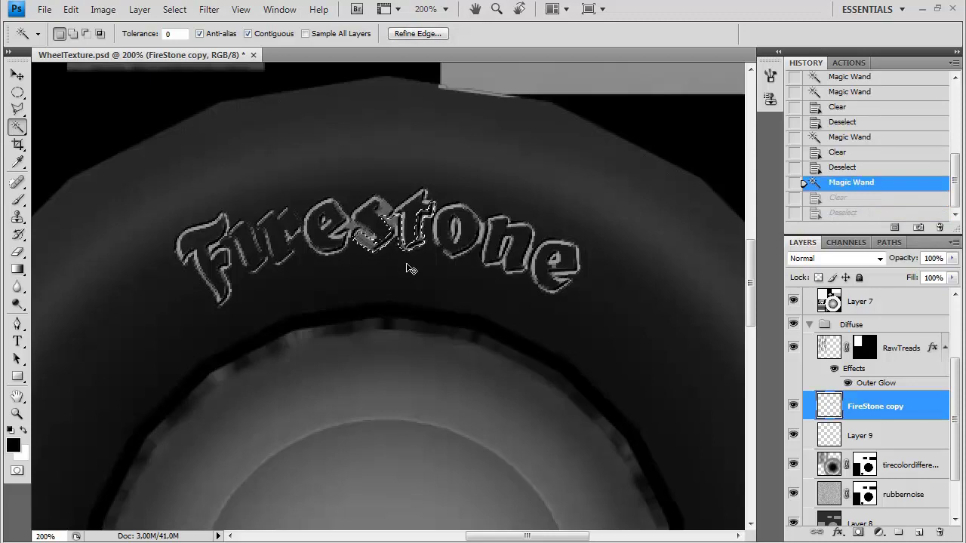
# - Load the FireStone copy layer's outline as a selection, fill it with black and deselect
pyautogui.hotkey('ctrl', 'd')
pyautogui.keyDown('ctrl'); pyautogui.click(829, 405); pyautogui.keyUp('ctrl')
pyautogui.hotkey('alt', 'BackSpace')
pyautogui.press('x')
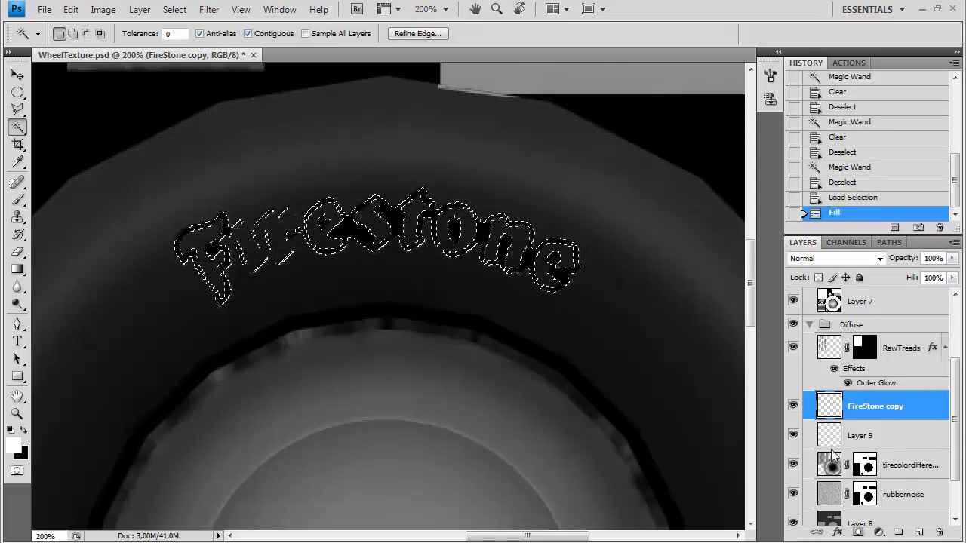
pyautogui.hotkey('ctrl', 'd')
pyautogui.hotkey('ctrl', '-')
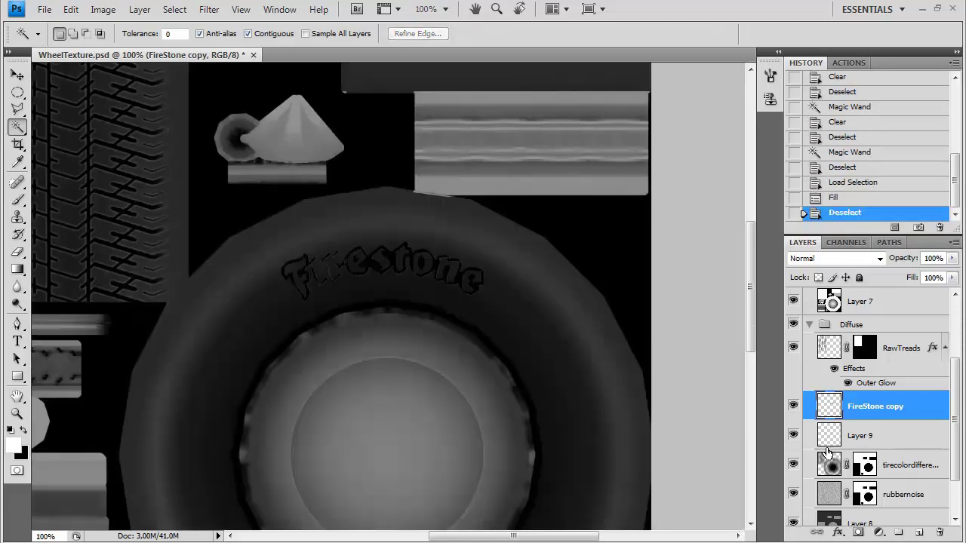
# - Delete the FireStone copy layer
pyautogui.click(940, 534)
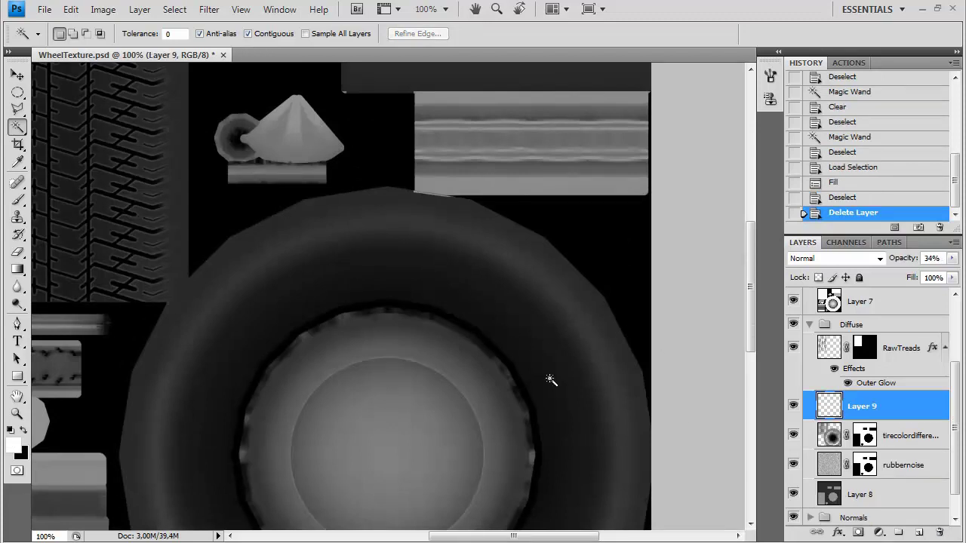
# - Switch to the file explorer, view firestone.jpeg from the Brutal Ride project's Ref folder, and return to the wheel texture
pyautogui.hotkey('alt', 'Tab')
pyautogui.click(376, 92)
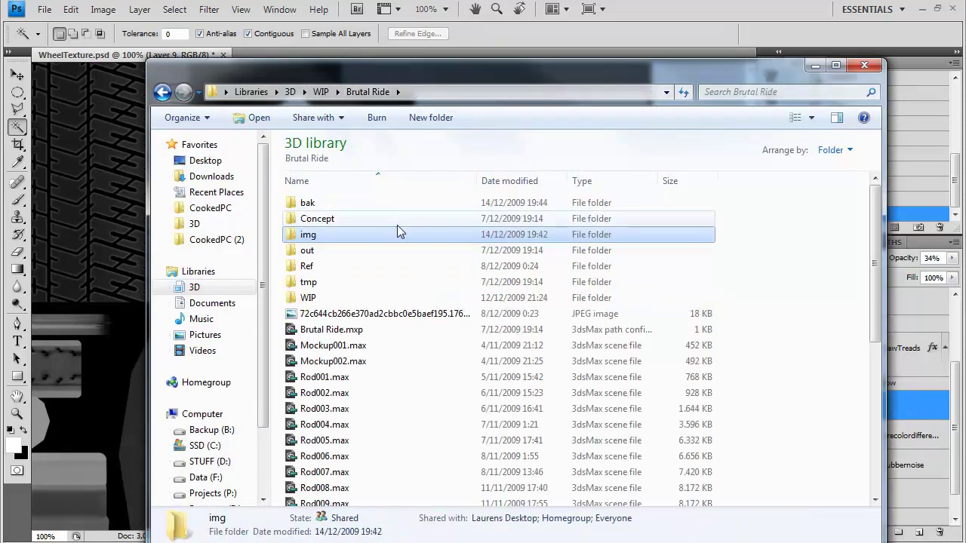
pyautogui.doubleClick(315, 265)
pyautogui.doubleClick(347, 250)
pyautogui.doubleClick(330, 204)
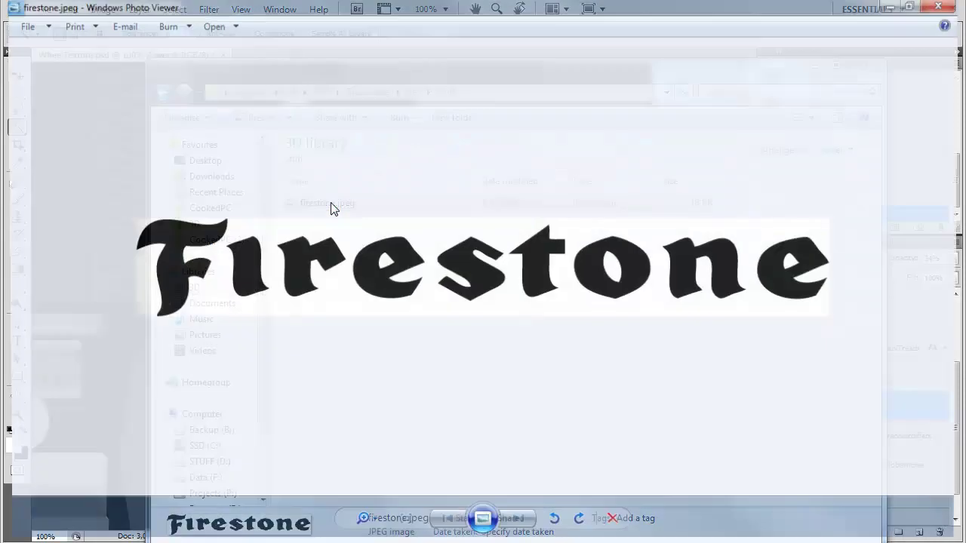
pyautogui.click(954, 9)
pyautogui.click(660, 11)
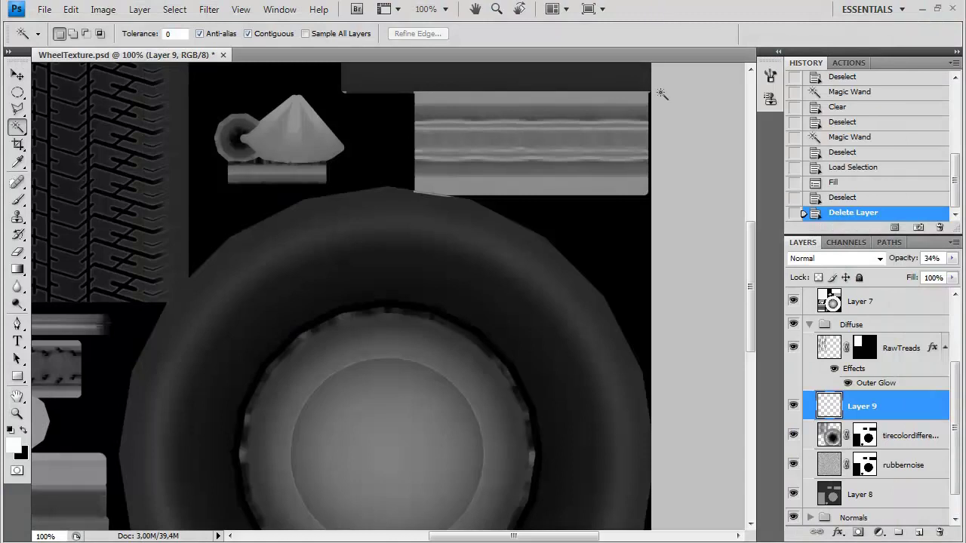
# - Hide the Diffuse layer group to view the normal map beneath it
pyautogui.hotkey('ctrl', '+')
pyautogui.moveTo(519, 175); pyautogui.dragTo(523, 213)
pyautogui.hotkey('ctrl', '-')
pyautogui.hotkey('ctrl', '-')
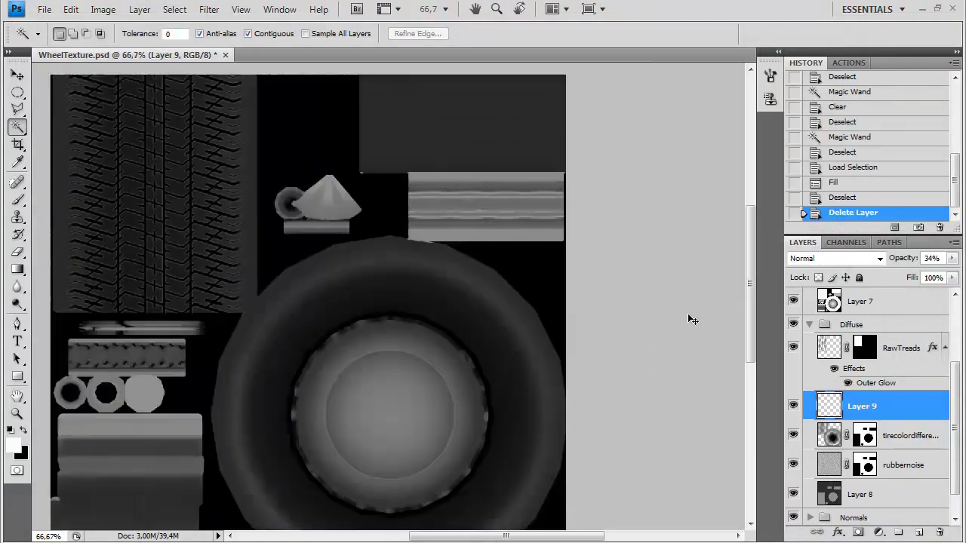
pyautogui.scroll(1, 830, 388)
pyautogui.moveTo(520, 224); pyautogui.dragTo(469, 318)
pyautogui.scroll(-2, 890, 453)
pyautogui.scroll(2, 798, 462)
pyautogui.click(793, 353)
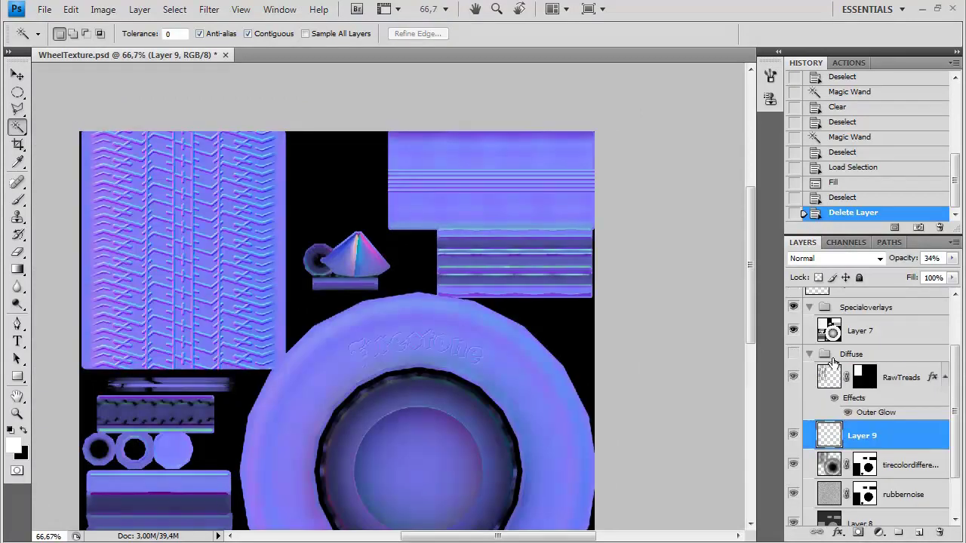
# - Duplicate Layer 1 of the Normals group, move the copy directly above rubbernoise in the Diffuse group, and show that group
pyautogui.scroll(-5, 837, 392)
pyautogui.click(848, 452)
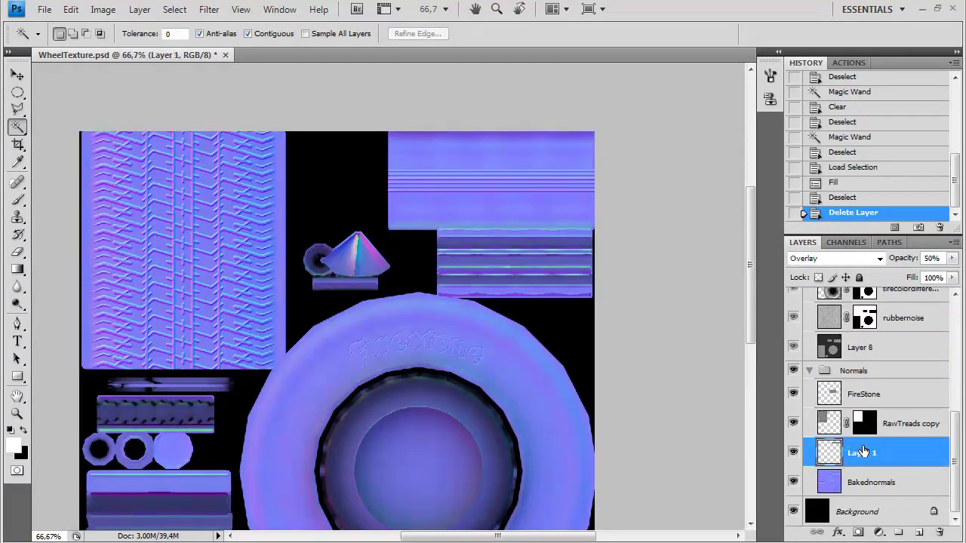
pyautogui.hotkey('ctrl', 'j')
pyautogui.moveTo(863, 452); pyautogui.dragTo(869, 316)
pyautogui.scroll(4, 810, 404)
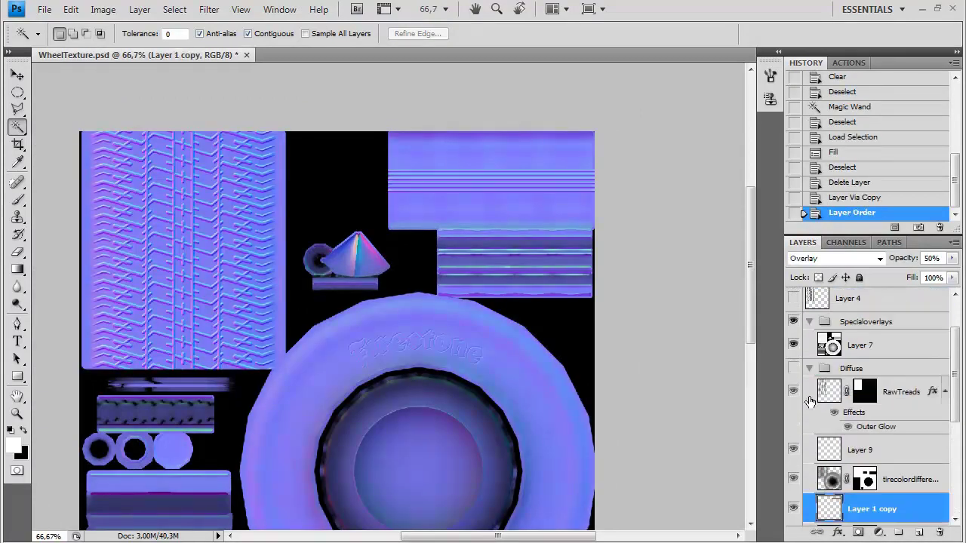
pyautogui.click(793, 368)
# - On a new layer above Layer 1 copy, fill single-row selections with black along the upper three grooves of the rubber strip
pyautogui.scroll(-3, 799, 373)
pyautogui.hotkey('ctrl', '+')
pyautogui.hotkey('ctrl', '+')
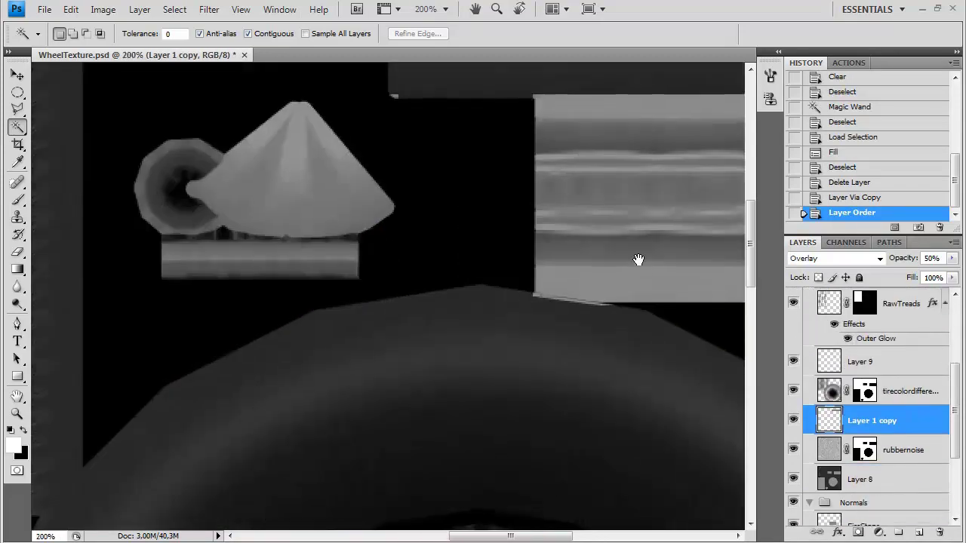
pyautogui.moveTo(638, 258); pyautogui.dragTo(482, 362)
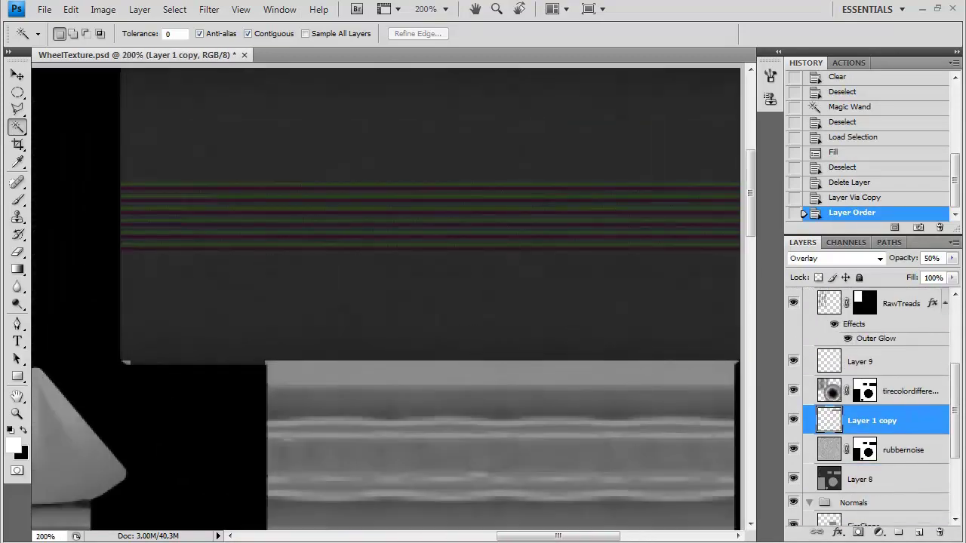
pyautogui.rightClick(17, 91)
pyautogui.click(56, 119)
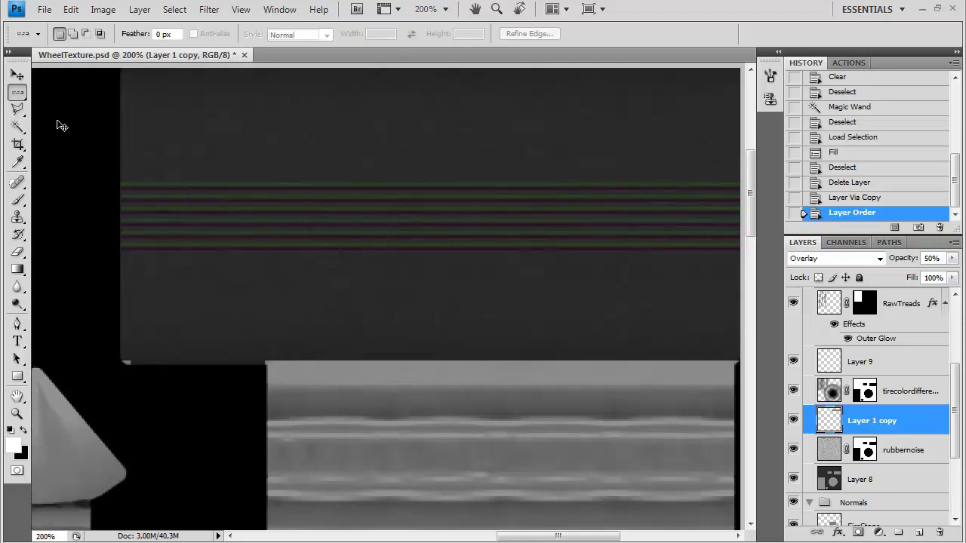
pyautogui.hotkey('ctrl', 'shift', 'alt', 'n')
pyautogui.click(408, 187)
pyautogui.hotkey('alt', 'BackSpace')
pyautogui.press('Up')
pyautogui.hotkey('alt', 'BackSpace')
pyautogui.press('Down')
pyautogui.press('Down')
pyautogui.press('Down')
pyautogui.press('Down')
pyautogui.press('Down')
pyautogui.hotkey('alt', 'BackSpace')
pyautogui.press('Down')
pyautogui.press('Down')
pyautogui.press('Down')
pyautogui.press('Down')
pyautogui.hotkey('ctrl', 'BackSpace')
pyautogui.press('Up')
pyautogui.hotkey('ctrl', 'BackSpace')
pyautogui.press('Down')
pyautogui.press('Down')
pyautogui.hotkey('ctrl', 'BackSpace')
pyautogui.press('Down')
pyautogui.press('Down')
pyautogui.press('Down')
pyautogui.press('Down')
pyautogui.press('Down')
pyautogui.press('Down')
pyautogui.press('Down')
pyautogui.press('BackSpace')
pyautogui.hotkey('ctrl', 'BackSpace')
pyautogui.press('Down')
pyautogui.hotkey('ctrl', 'BackSpace')
pyautogui.press('Up')
pyautogui.press('Up')
pyautogui.hotkey('alt', 'BackSpace')
pyautogui.press('Down')
pyautogui.press('Down')
pyautogui.press('Down')
pyautogui.press('Down')
pyautogui.press('Down')
pyautogui.hotkey('alt', 'BackSpace')
# - Fill black single-row lines along the two lowest grooves of the rubber strip
pyautogui.press('Down')
pyautogui.press('Down')
pyautogui.press('Down')
pyautogui.press('Down')
pyautogui.press('Down')
pyautogui.press('Down')
pyautogui.press('Down')
pyautogui.press('Down')
pyautogui.press('Down')
pyautogui.press('Down')
pyautogui.press('Down')
pyautogui.press('Down')
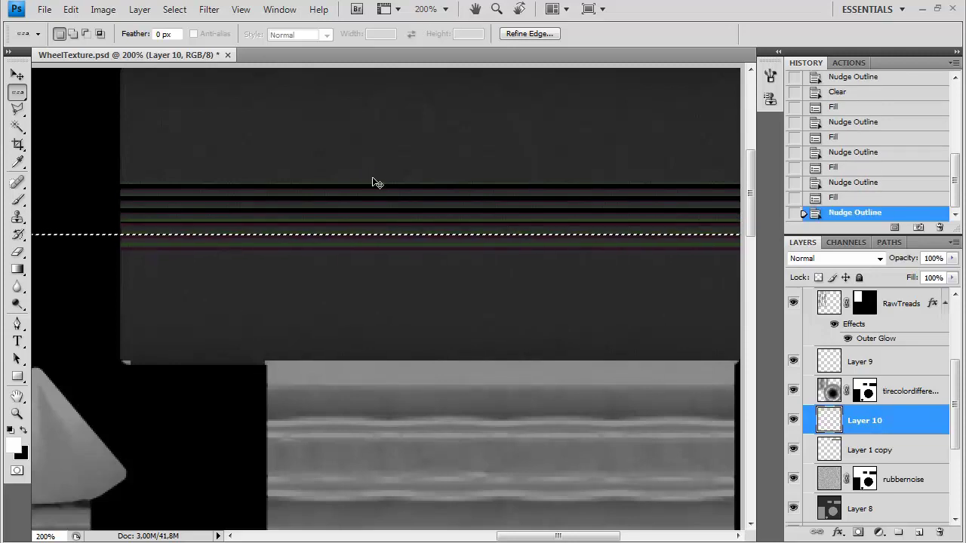
pyautogui.hotkey('alt', 'BackSpace')
pyautogui.press('Down')
pyautogui.press('Down')
pyautogui.press('Down')
pyautogui.press('Down')
pyautogui.press('Down')
pyautogui.press('Down')
pyautogui.press('Down')
pyautogui.press('Down')
pyautogui.hotkey('alt', 'BackSpace')
# - Move the row selection back up to the skipped fourth groove, fill it with black and deselect
pyautogui.press('Up')
pyautogui.press('Up')
pyautogui.press('Up')
pyautogui.press('Up')
pyautogui.press('Up')
pyautogui.press('Up')
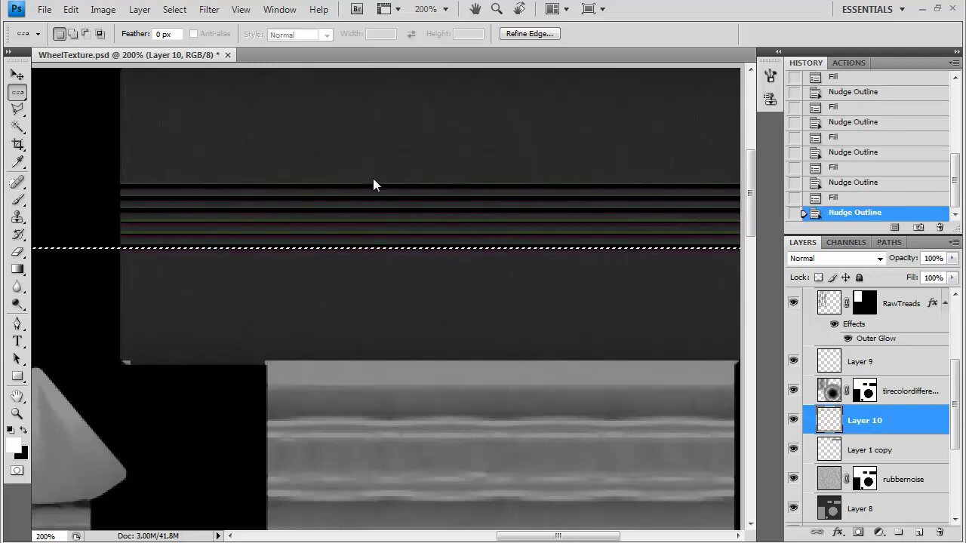
pyautogui.press('Up')
pyautogui.press('Up')
pyautogui.press('Up')
pyautogui.press('Up')
pyautogui.press('Up')
pyautogui.press('Up')
pyautogui.press('Up')
pyautogui.press('Up')
pyautogui.press('Up')
pyautogui.press('Up')
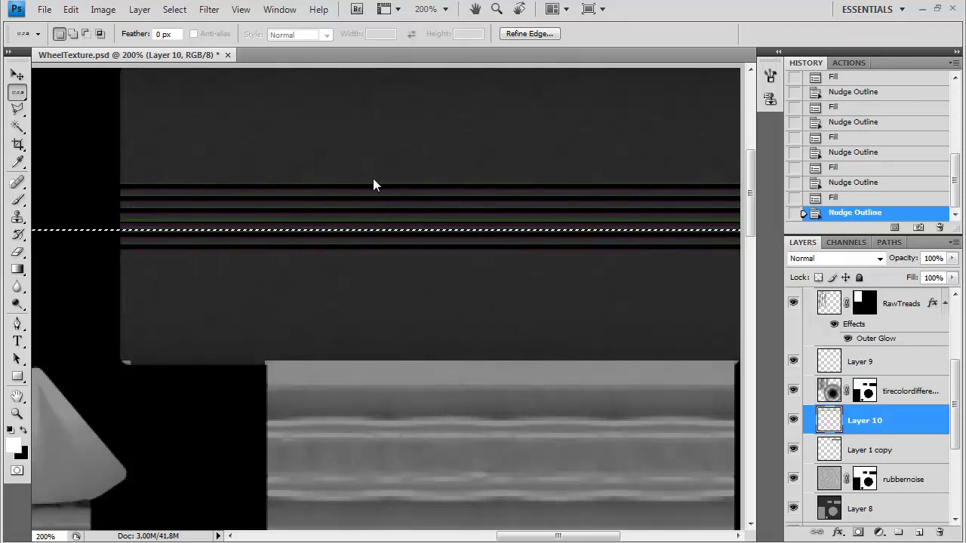
pyautogui.hotkey('alt', 'BackSpace')
pyautogui.hotkey('ctrl', 'd')
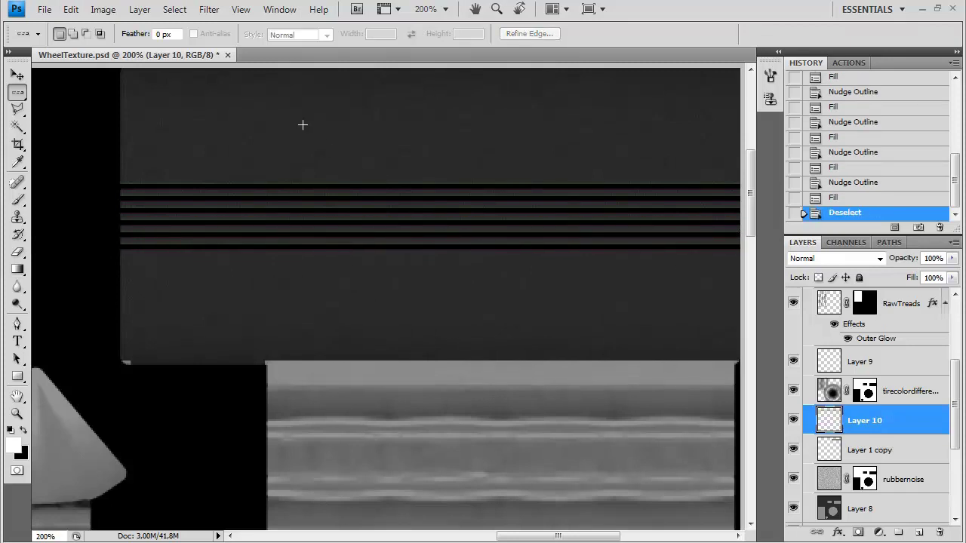
# - Erase the parts of the black lines outside a rectangle around the rubber strip's grooves, and deselect
pyautogui.press('m')
pyautogui.moveTo(112, 171)
pyautogui.mouseDown()
pyautogui.moveTo(749, 262)
pyautogui.moveTo(571, 262)
pyautogui.mouseUp()
pyautogui.moveTo(414, 226); pyautogui.dragTo(714, 246)
pyautogui.hotkey('ctrl', 'shift', 'i')
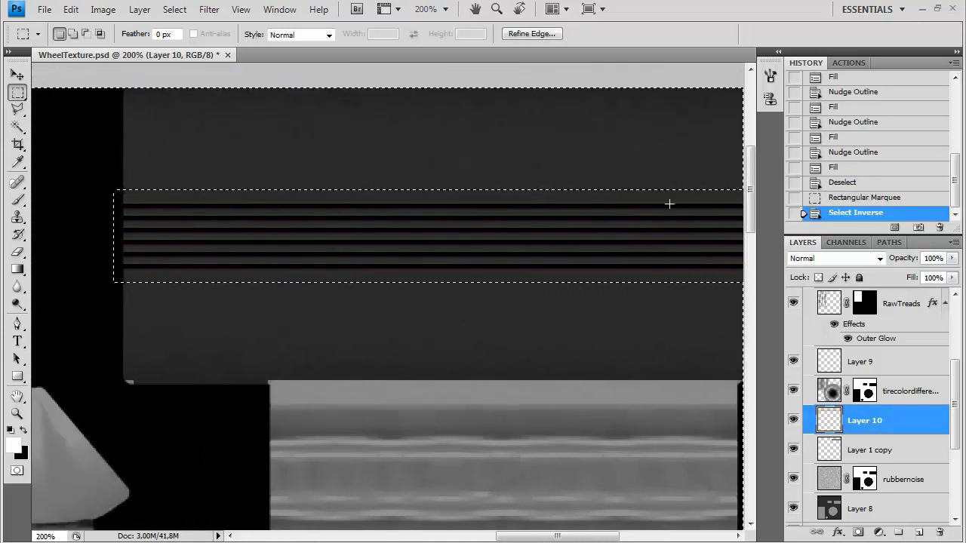
pyautogui.press('Delete')
pyautogui.hotkey('ctrl', 'd')
# - Apply the basic Blur filter twice to the black groove lines
pyautogui.moveTo(246, 137)
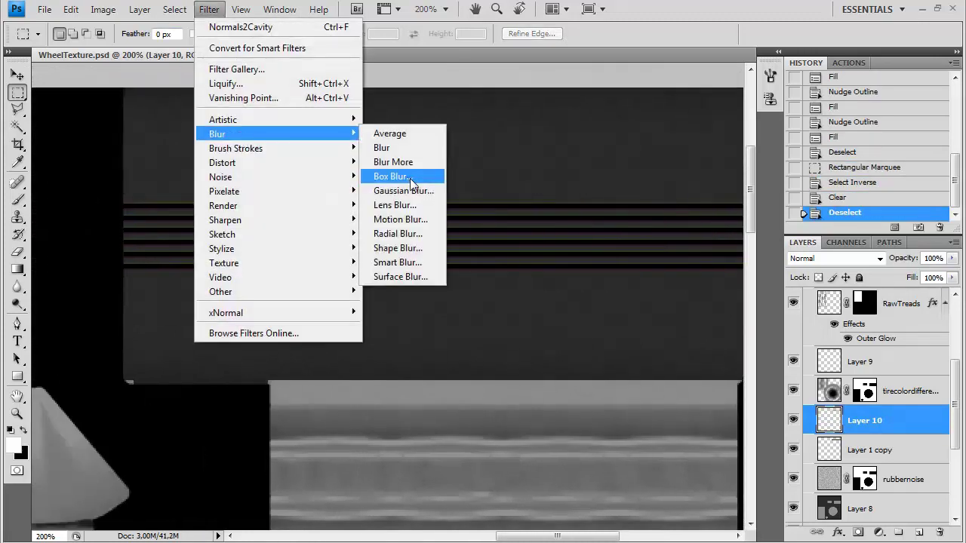
pyautogui.click(403, 150)
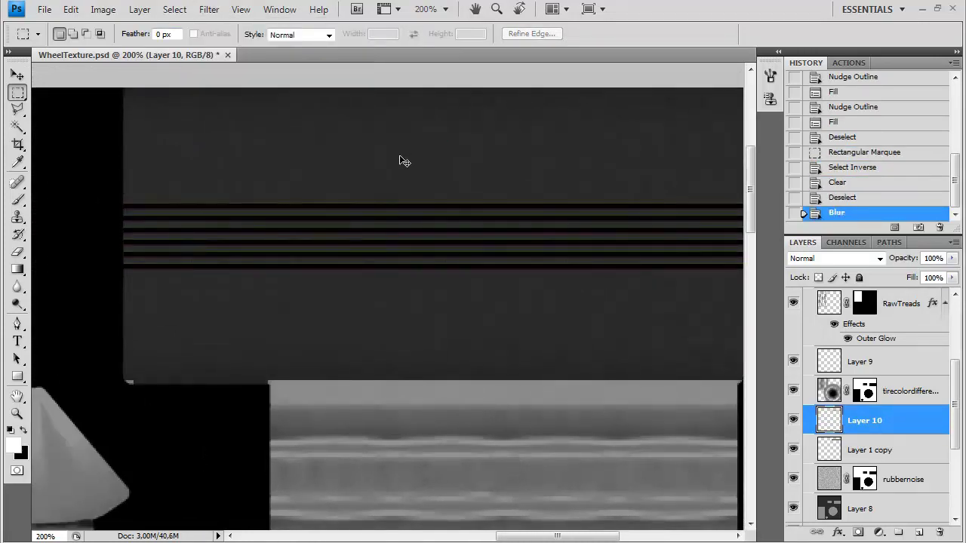
pyautogui.hotkey('ctrl', 'f')
# - Delete the Layer 1 copy layer from the Diffuse group
pyautogui.click(898, 450)
pyautogui.click(936, 534)
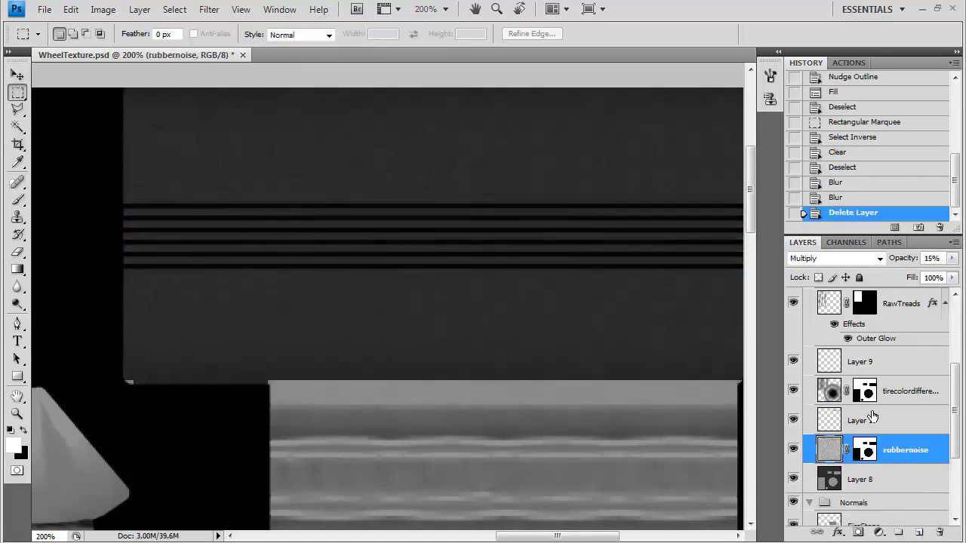
# - Rename the layer holding the black groove lines as fronttreads
pyautogui.click(875, 422)
pyautogui.write('fronttreads')
pyautogui.press('Return')
# - Copy the layer style of the RawTreads layer and paste it onto the fronttreads layer
pyautogui.rightClick(886, 325)
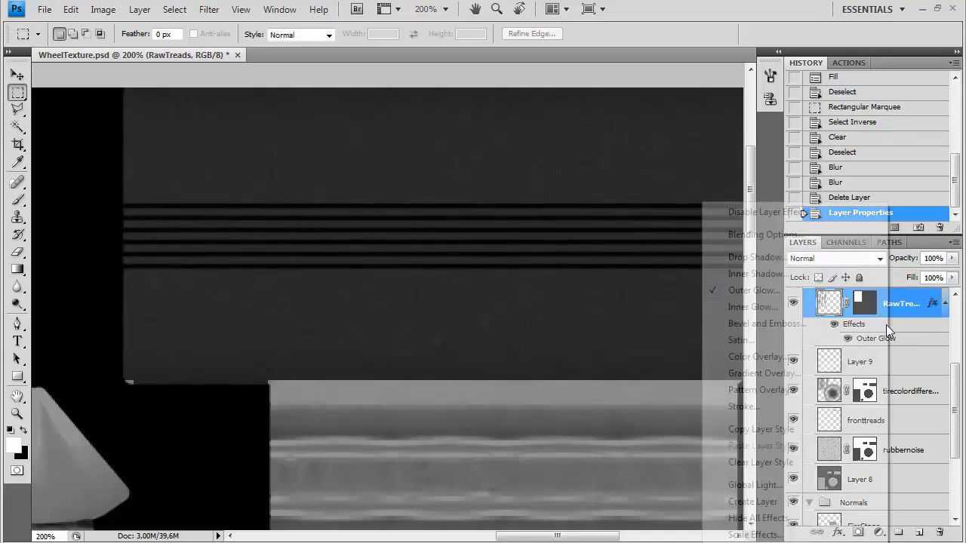
pyautogui.click(830, 427)
pyautogui.rightClick(908, 417)
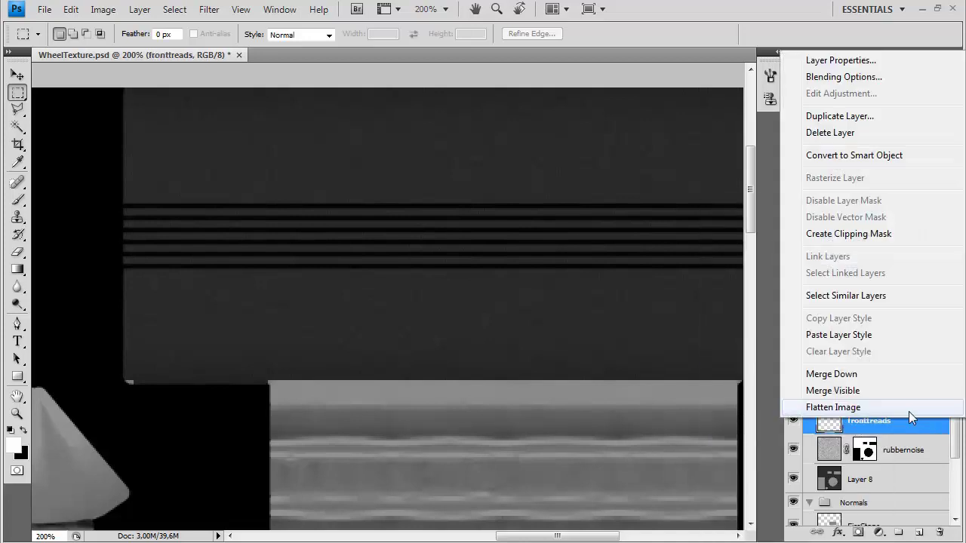
pyautogui.click(836, 334)
# - Set the fronttreads Outer Glow to 21% opacity with a small size, and set the layer's fill to 66%
pyautogui.doubleClick(875, 455)
pyautogui.moveTo(741, 264); pyautogui.dragTo(711, 269)
pyautogui.moveTo(697, 372); pyautogui.dragTo(697, 378)
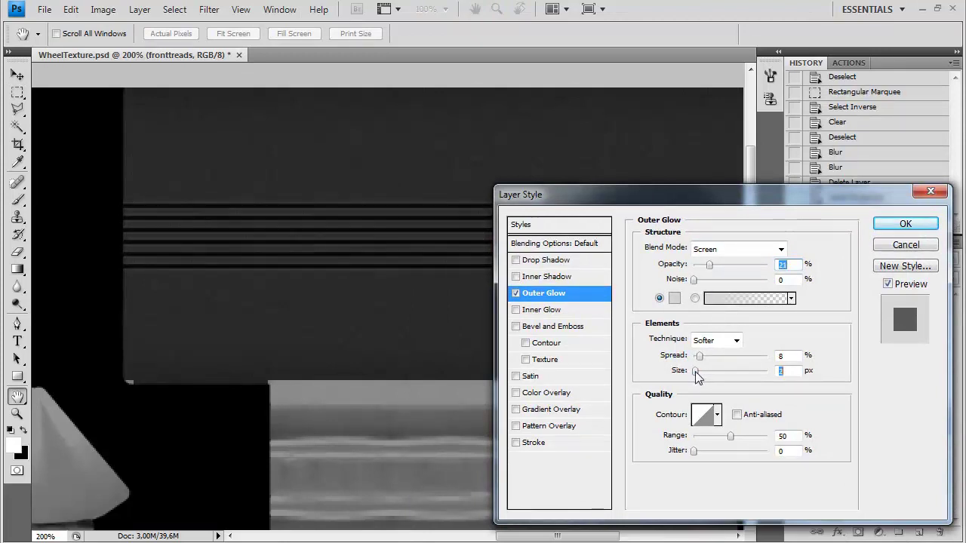
pyautogui.click(905, 224)
pyautogui.click(952, 258)
pyautogui.moveTo(936, 297); pyautogui.dragTo(929, 293)
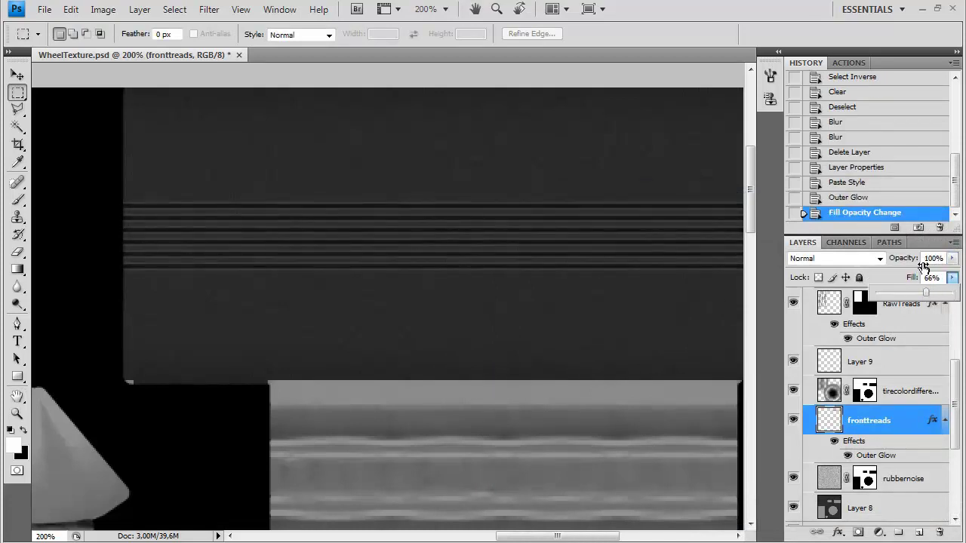
# - On the tirecolordifferences layer, select the grooved rubber strip and brush black shading along its lower and upper edges
pyautogui.hotkey('ctrl', '-')
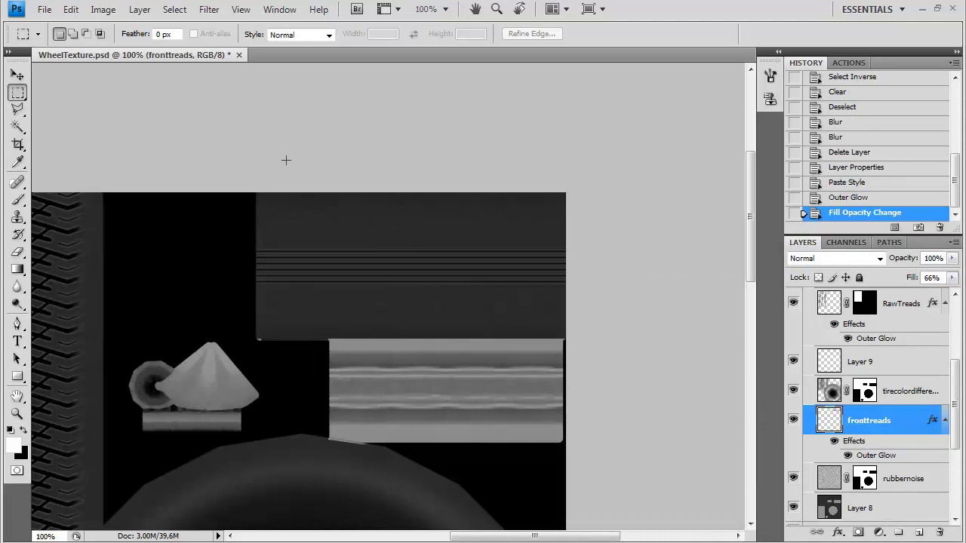
pyautogui.moveTo(613, 338); pyautogui.dragTo(396, 347)
pyautogui.hotkey('alt', ']')
pyautogui.click(19, 201)
pyautogui.hotkey('ctrl', 'z')
pyautogui.moveTo(579, 350); pyautogui.dragTo(256, 370)
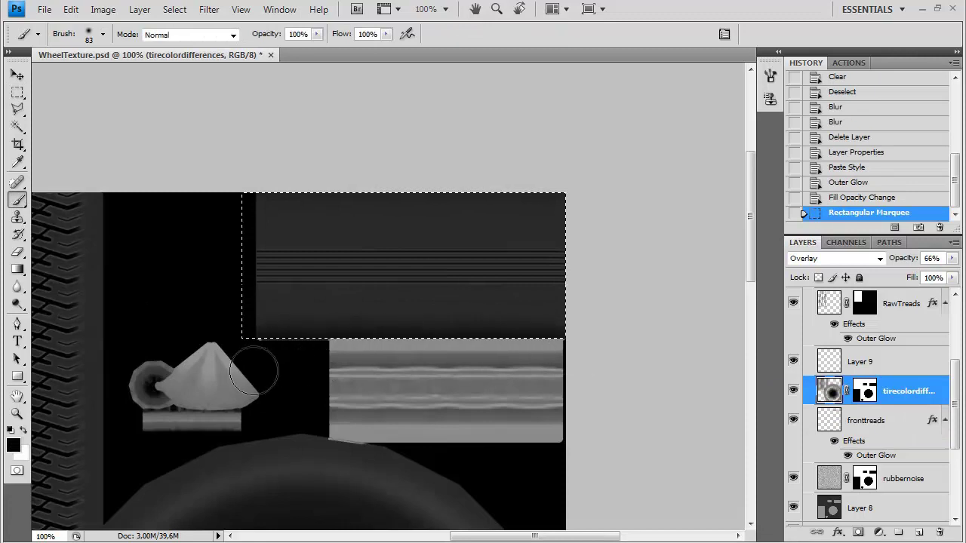
pyautogui.moveTo(565, 181); pyautogui.dragTo(411, 169)
pyautogui.hotkey('ctrl', 'z')
pyautogui.hotkey('ctrl', 'z')
pyautogui.hotkey('ctrl', 'z')
pyautogui.moveTo(580, 182); pyautogui.dragTo(254, 166)
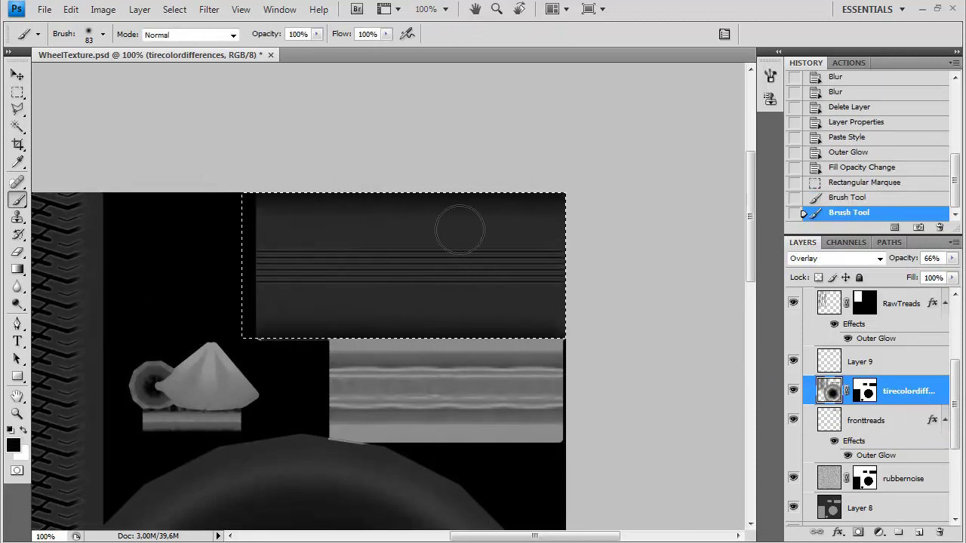
# - Brush a soft white highlight along the strip's grooves using a 99 px brush at 32% flow
pyautogui.moveTo(563, 261); pyautogui.dragTo(228, 281)
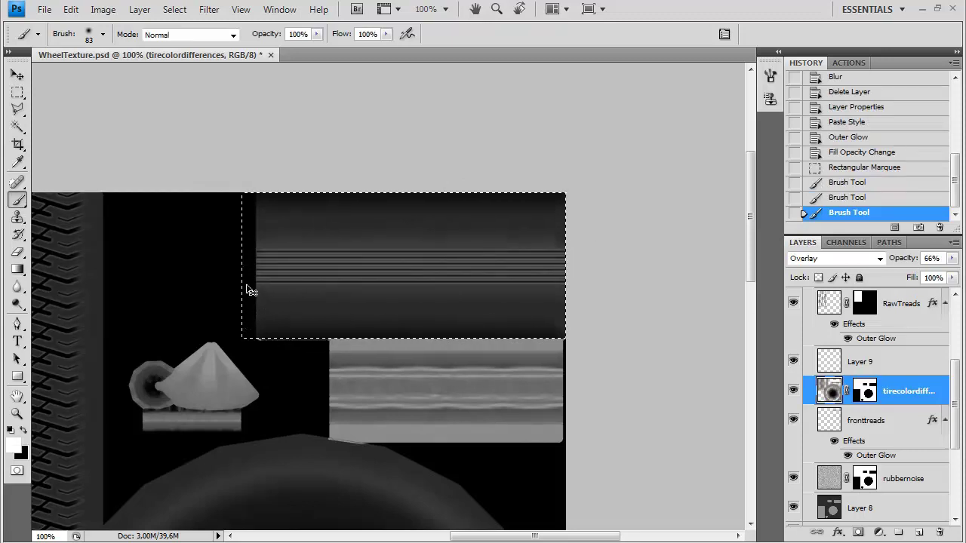
pyautogui.hotkey('ctrl', 'z')
pyautogui.rightClick(415, 287)
pyautogui.moveTo(491, 317); pyautogui.dragTo(485, 317)
pyautogui.click(386, 34)
pyautogui.moveTo(387, 50); pyautogui.dragTo(380, 51)
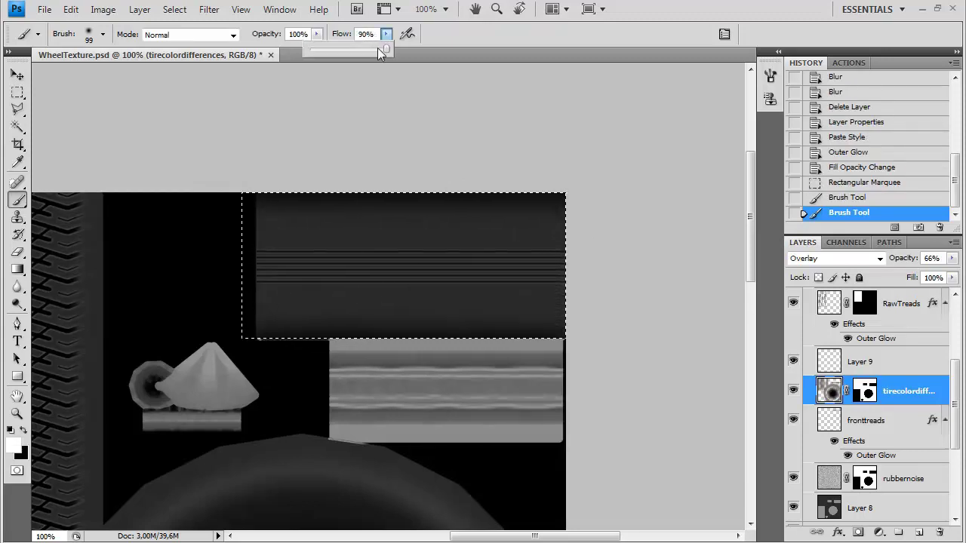
pyautogui.moveTo(567, 271)
pyautogui.mouseDown()
pyautogui.moveTo(323, 255)
pyautogui.moveTo(227, 270)
pyautogui.mouseUp()
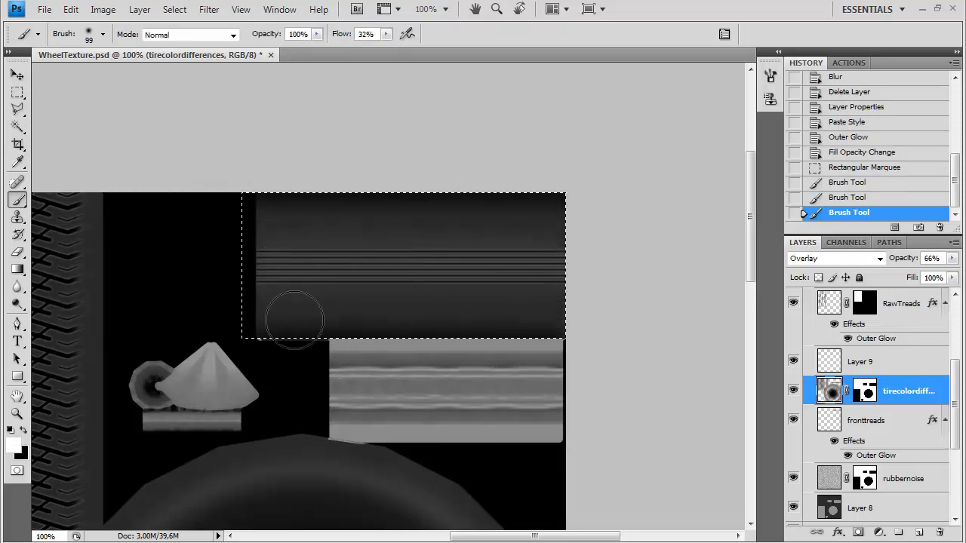
# - Add more white highlight strokes over the strip's grooves with a 102 px brush, and deselect the strip
pyautogui.rightClick(564, 287)
pyautogui.moveTo(632, 313); pyautogui.dragTo(616, 315)
pyautogui.press('Return')
pyautogui.moveTo(312, 300)
pyautogui.mouseDown()
pyautogui.moveTo(539, 302)
pyautogui.moveTo(271, 300)
pyautogui.mouseUp()
pyautogui.hotkey('ctrl', 'z')
pyautogui.rightClick(577, 233)
pyautogui.rightClick(450, 290)
pyautogui.moveTo(513, 319)
pyautogui.mouseDown()
pyautogui.moveTo(535, 290)
pyautogui.moveTo(535, 319)
pyautogui.mouseUp()
pyautogui.moveTo(586, 263)
pyautogui.mouseDown()
pyautogui.moveTo(254, 284)
pyautogui.moveTo(608, 265)
pyautogui.mouseUp()
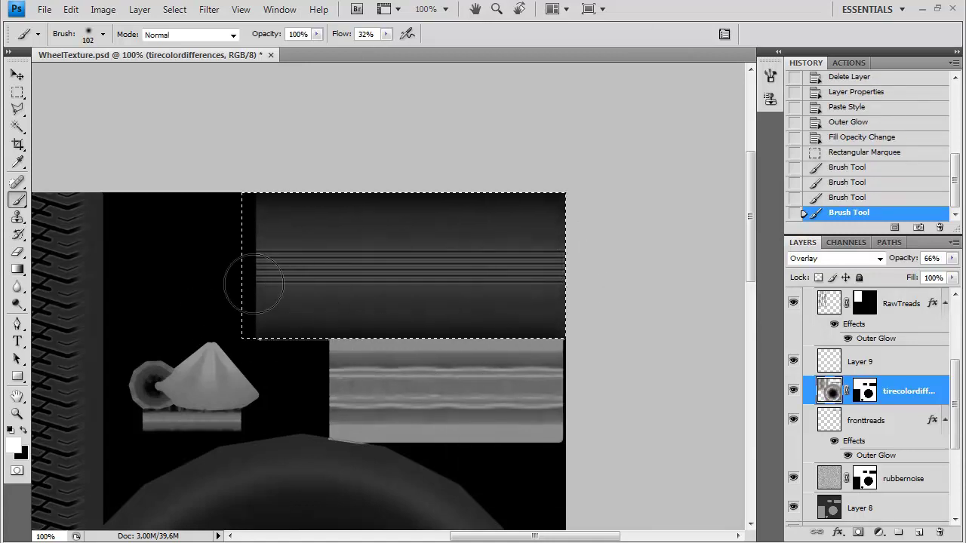
pyautogui.moveTo(254, 284); pyautogui.dragTo(258, 298)
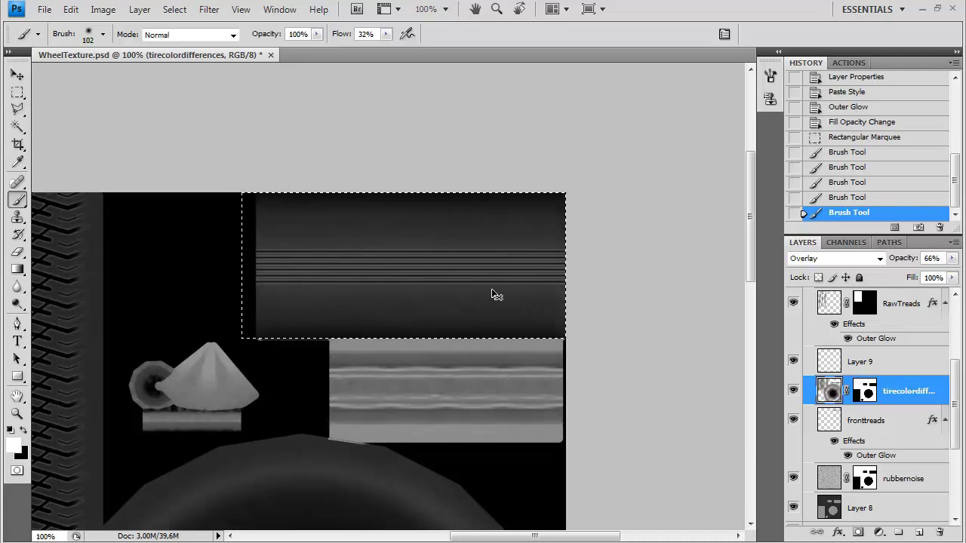
pyautogui.hotkey('ctrl', 'd')
# - Save the updated wheel texture as an image file for use in 3ds Max
pyautogui.hotkey('ctrl', 'shift', 's')
pyautogui.click(470, 354)
pyautogui.click(468, 541)
pyautogui.click(509, 260)
pyautogui.doubleClick(556, 253)
pyautogui.click(421, 215)
pyautogui.press('Return')
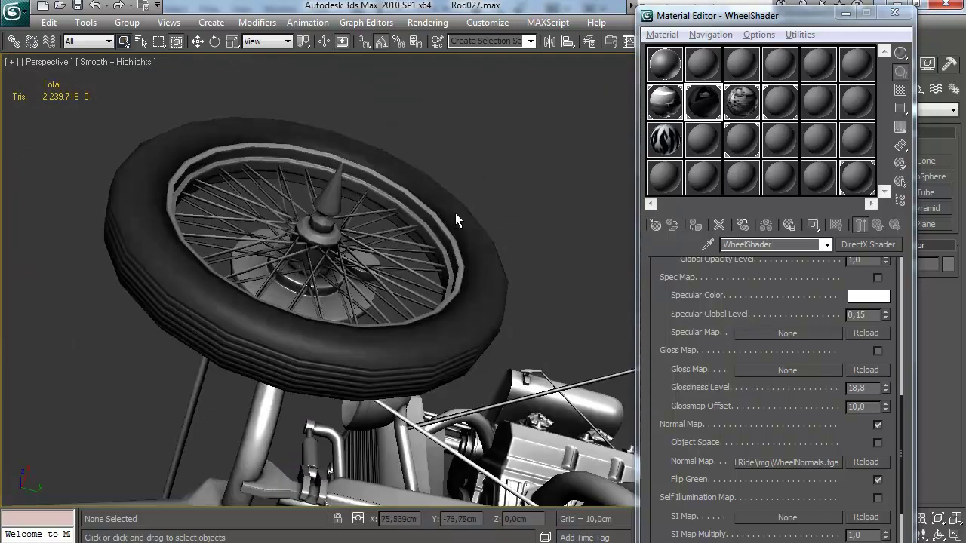
# - Examine the textured tires on the 3ds Max car model from several angles, close up and at full-car distance
pyautogui.moveTo(456, 220); pyautogui.dragTo(308, 319)
pyautogui.scroll(-5, 537, 284)
pyautogui.scroll(5, 380, 329)
pyautogui.moveTo(381, 330); pyautogui.dragTo(508, 295)
pyautogui.scroll(-3, 347, 320)
pyautogui.moveTo(345, 319); pyautogui.dragTo(427, 318)
pyautogui.scroll(-4, 427, 318)
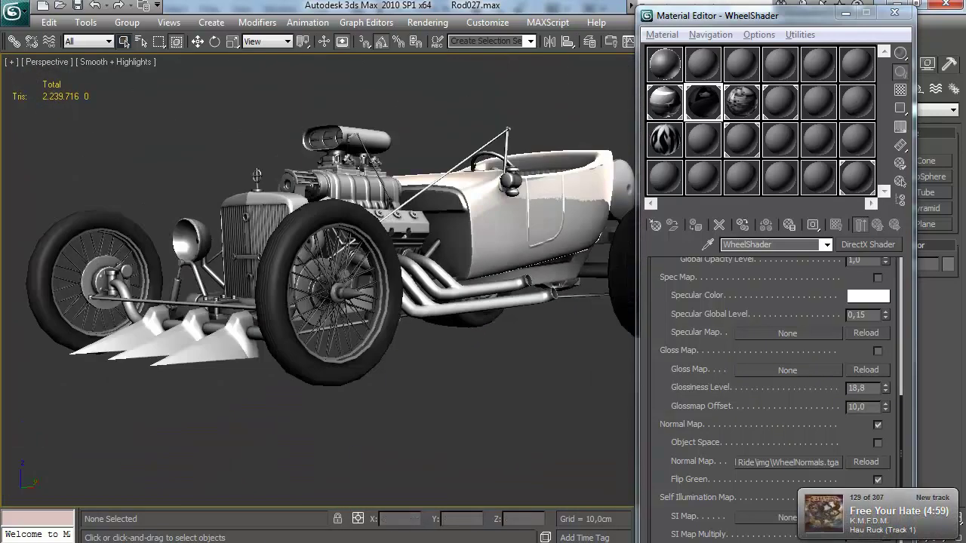
# - Switch back to Photoshop and load an additional brush set into the brush presets
pyautogui.hotkey('alt', 'Tab')
pyautogui.hotkey('ctrl', '-')
pyautogui.moveTo(369, 425); pyautogui.dragTo(520, 364)
pyautogui.hotkey('ctrl', '-')
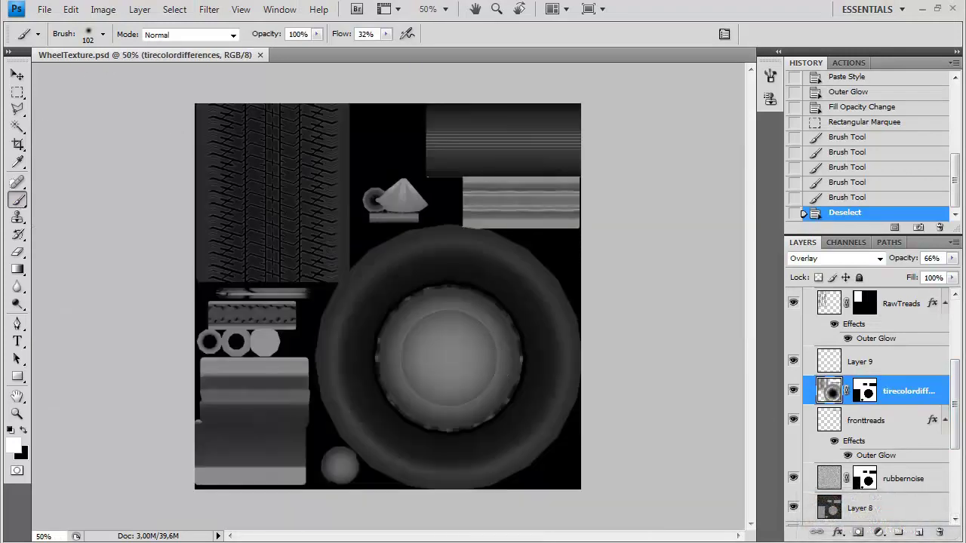
pyautogui.click(102, 34)
pyautogui.scroll(-3, 178, 154)
pyautogui.click(191, 60)
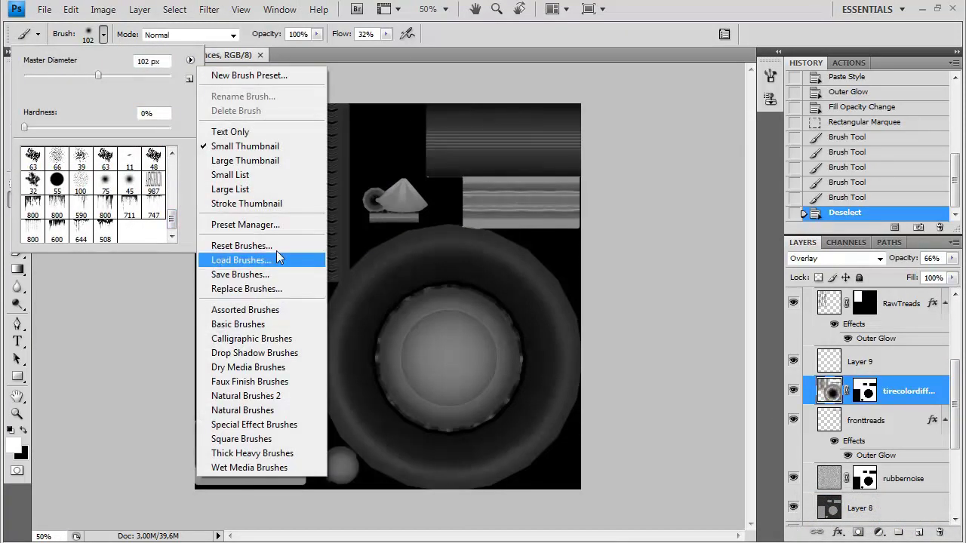
pyautogui.click(260, 255)
pyautogui.doubleClick(375, 193)
# - Try the 39 px textured brush with a stroke on the tire and undo it
pyautogui.scroll(-3, 172, 196)
pyautogui.click(81, 215)
pyautogui.moveTo(377, 303); pyautogui.dragTo(363, 347)
pyautogui.hotkey('ctrl', 'z')
# - Choose the 214 px splatter brush, test it with a stroke across the tire and undo the stroke
pyautogui.click(102, 36)
pyautogui.scroll(-5, 111, 200)
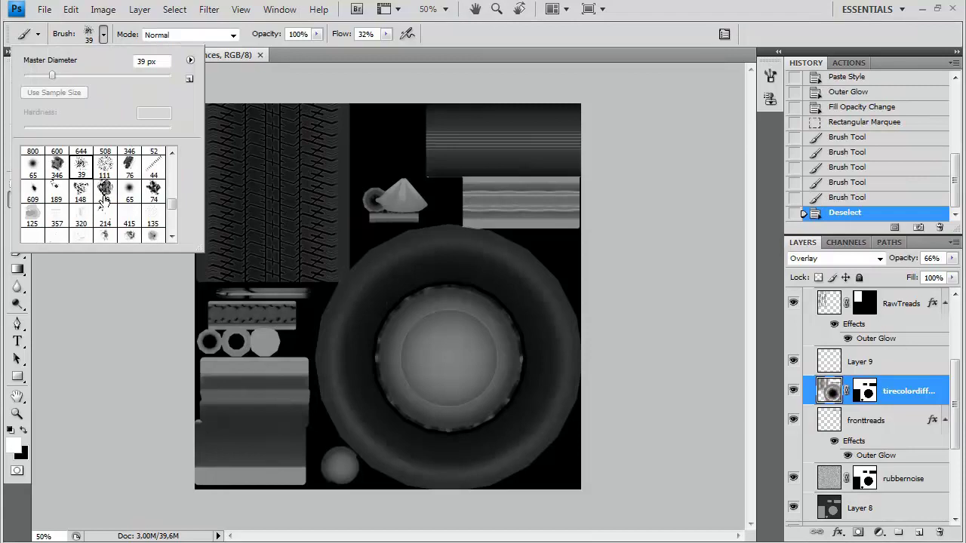
pyautogui.doubleClick(105, 181)
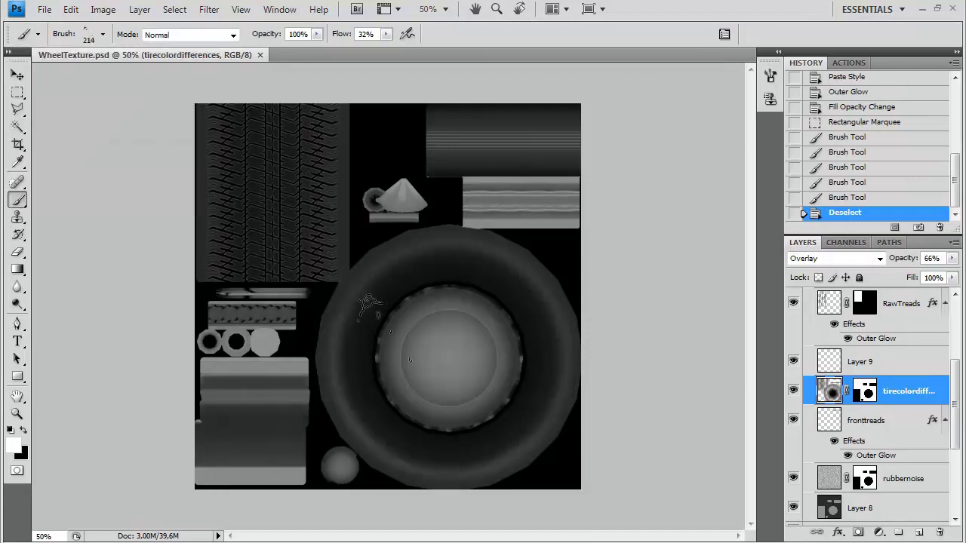
pyautogui.moveTo(308, 260); pyautogui.dragTo(476, 271)
pyautogui.hotkey('ctrl', 'z')
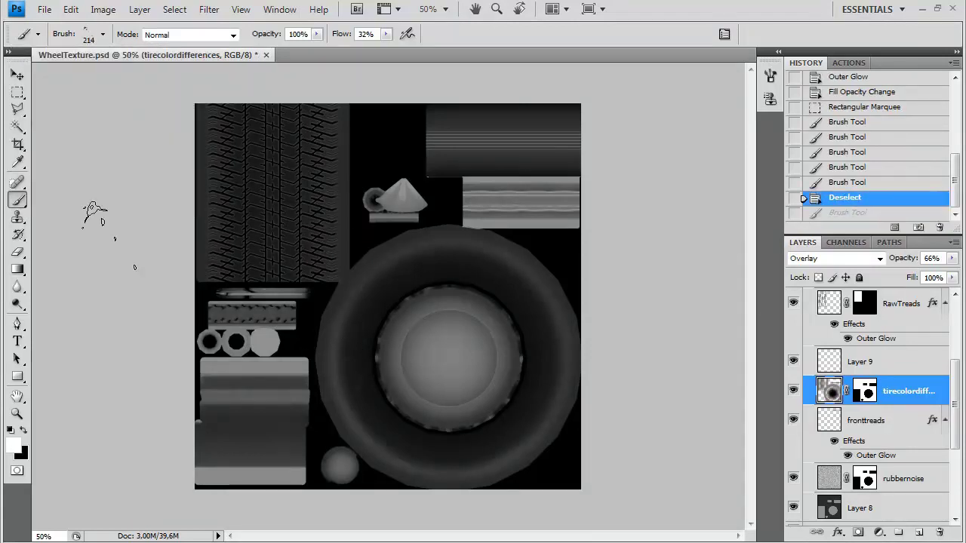
# - Check what Layer 9 contains by toggling its visibility, and rename it as Reartirehighlight
pyautogui.click(860, 362)
pyautogui.click(792, 361)
pyautogui.click(793, 361)
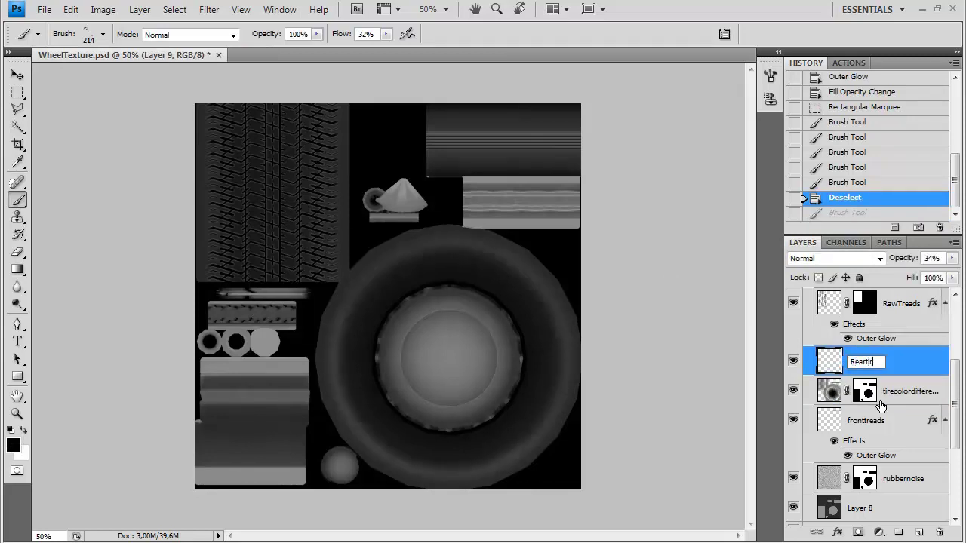
pyautogui.press('Return')
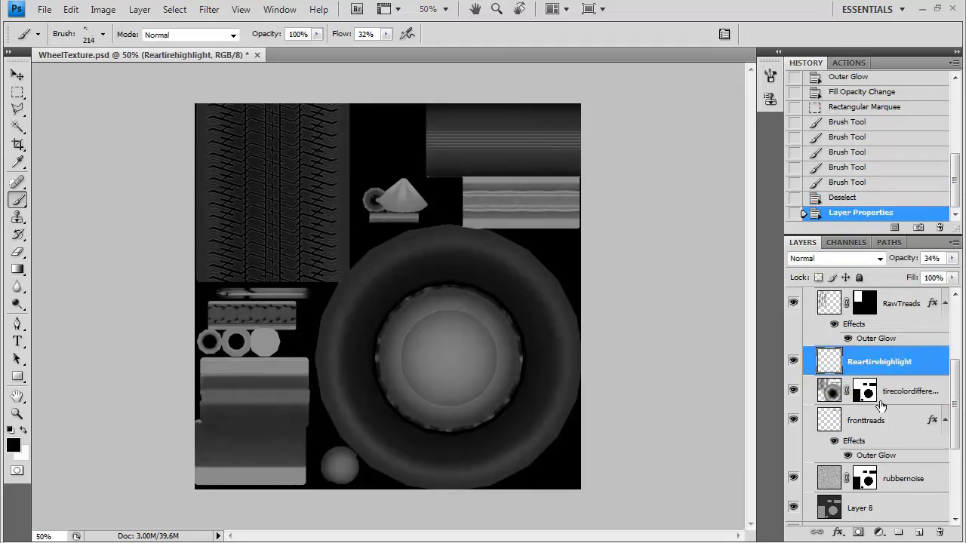
# - Move the fronttreads layer up in the Diffuse group so it sits directly below RawTreads
pyautogui.scroll(-2, 875, 386)
pyautogui.scroll(4, 877, 415)
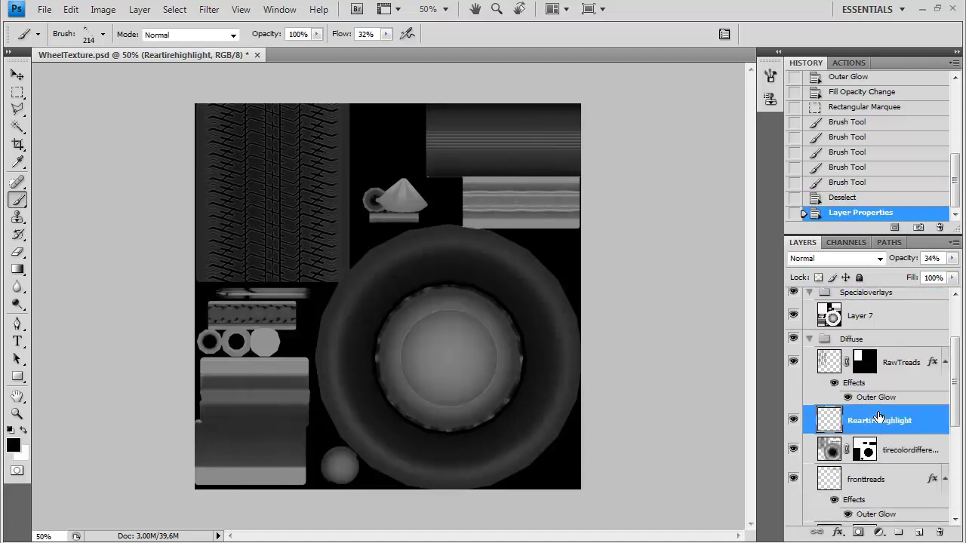
pyautogui.scroll(-1, 879, 430)
pyautogui.scroll(2, 859, 434)
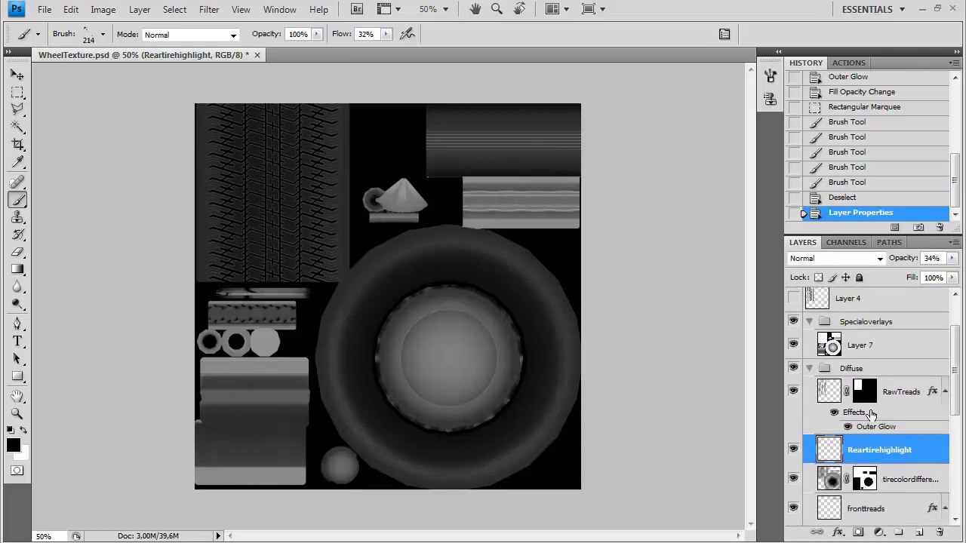
pyautogui.click(893, 481)
pyautogui.click(880, 514)
pyautogui.moveTo(881, 483); pyautogui.dragTo(882, 409)
# - Create a new layer named tiredirtz1 directly above Reartirehighlight
pyautogui.click(892, 487)
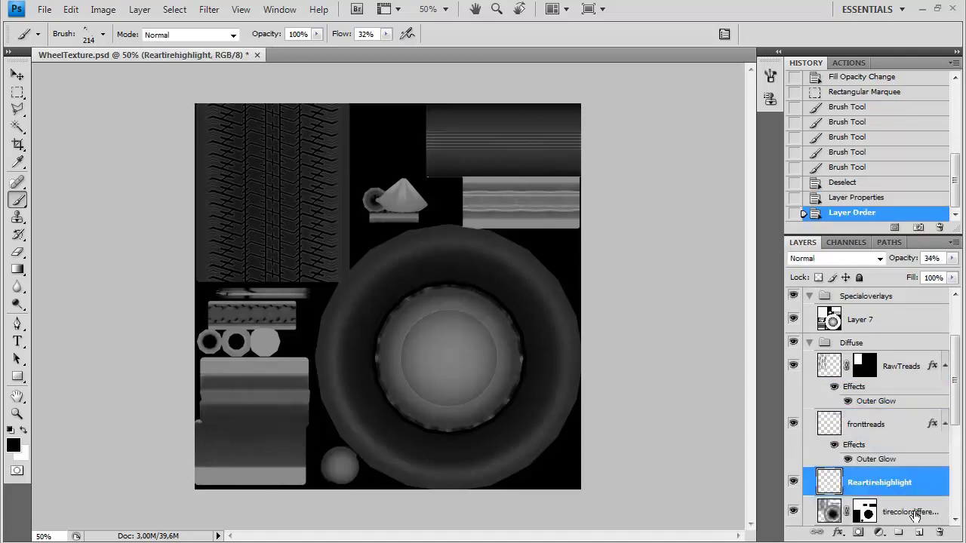
pyautogui.hotkey('ctrl', 'shift', 'n')
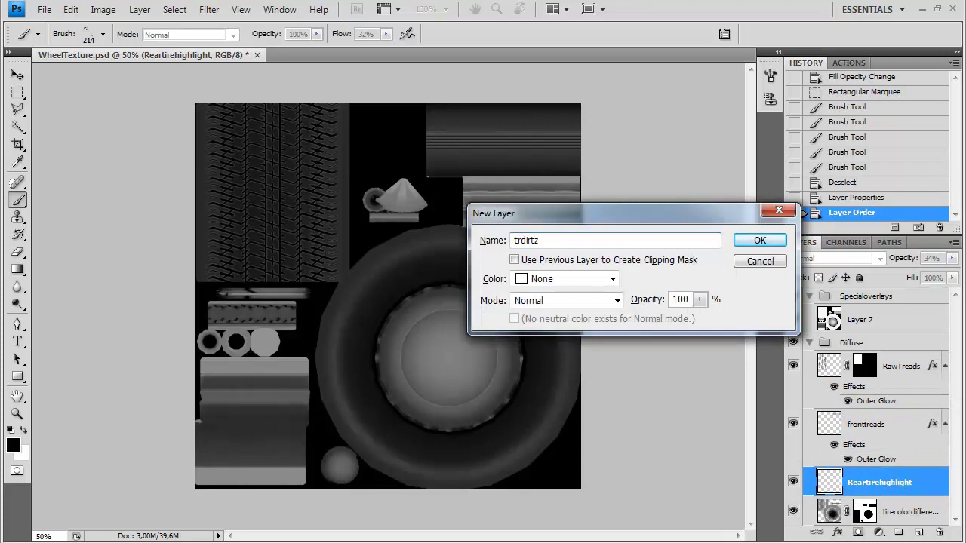
pyautogui.press('Return')
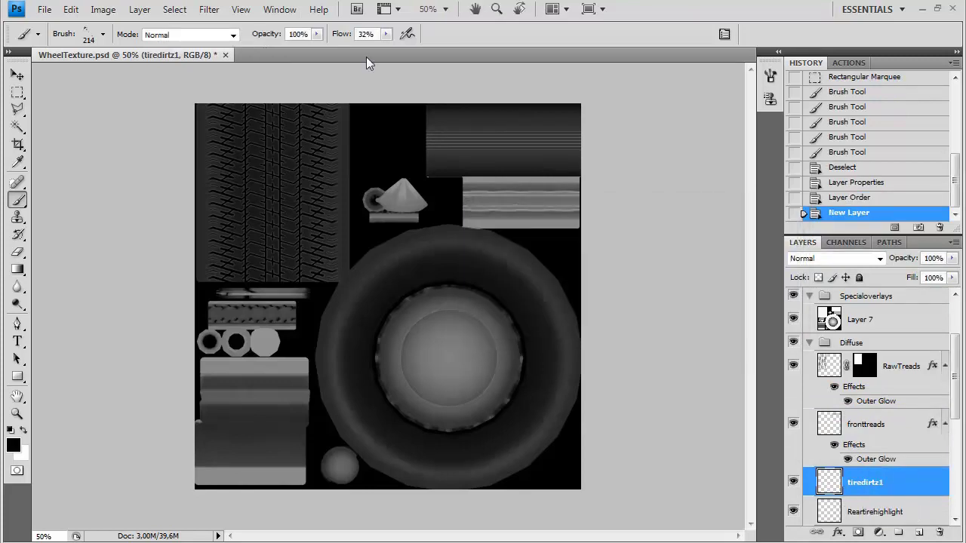
# - Stamp black dirt marks around the round wheel side and its hub with the 214 px splatter brush
pyautogui.hotkey('ctrl', '+')
pyautogui.moveTo(390, 289); pyautogui.dragTo(360, 244)
pyautogui.click(369, 410)
pyautogui.click(554, 247)
pyautogui.click(352, 299)
pyautogui.click(372, 423)
pyautogui.moveTo(372, 422); pyautogui.dragTo(348, 291)
pyautogui.click(364, 334)
pyautogui.click(530, 341)
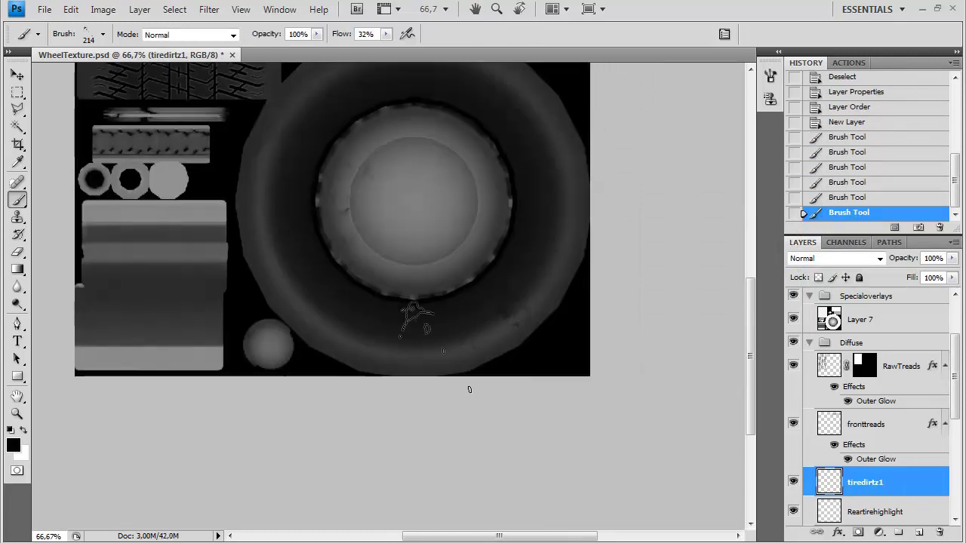
pyautogui.moveTo(530, 215); pyautogui.dragTo(521, 283)
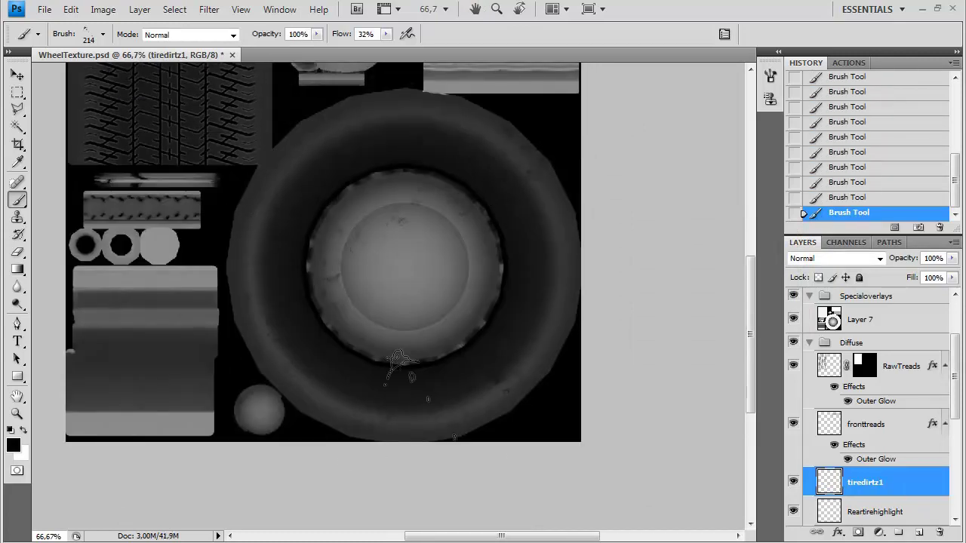
# - Spread the dirt marks over the tire tread and the grooved strip, and set the tiredirtz1 layer opacity to 36%
pyautogui.moveTo(305, 177); pyautogui.dragTo(479, 365)
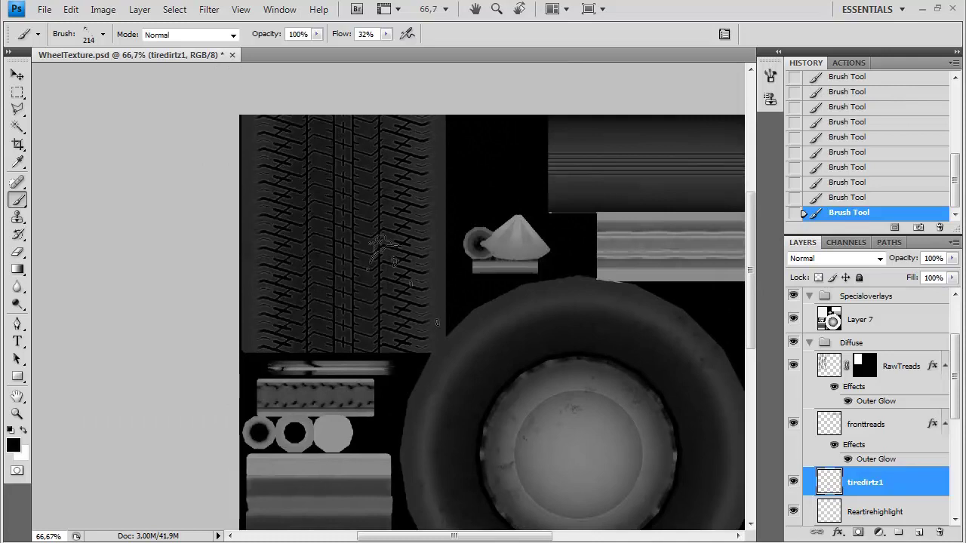
pyautogui.hscroll(5, 381, 253)
pyautogui.scroll(1, 426, 193)
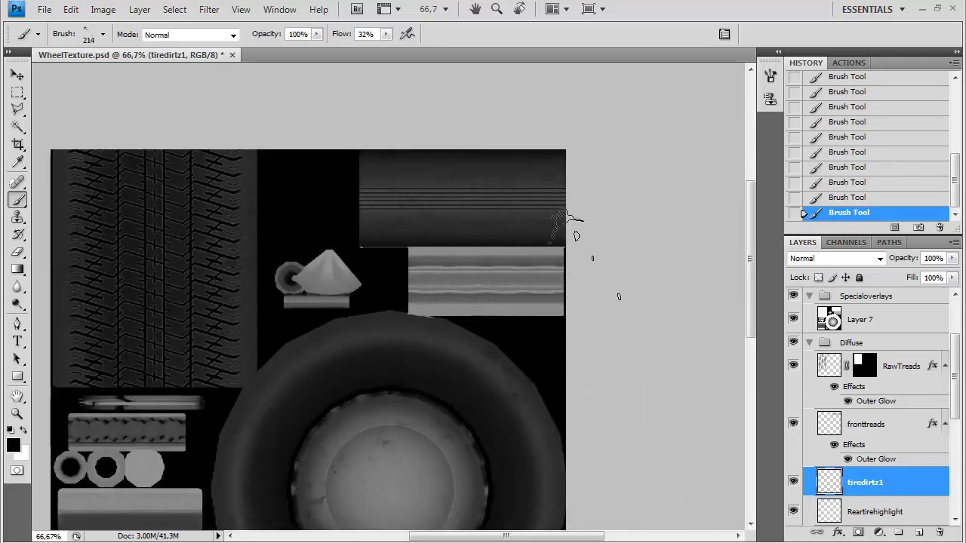
pyautogui.moveTo(586, 255); pyautogui.dragTo(575, 246)
pyautogui.scroll(-3, 369, 240)
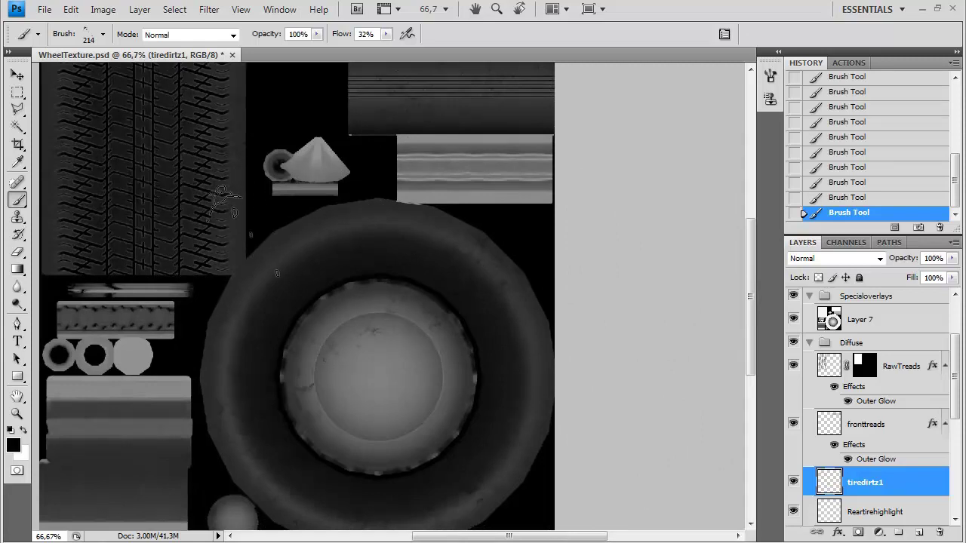
pyautogui.scroll(-2, 242, 202)
pyautogui.hscroll(-1, 242, 202)
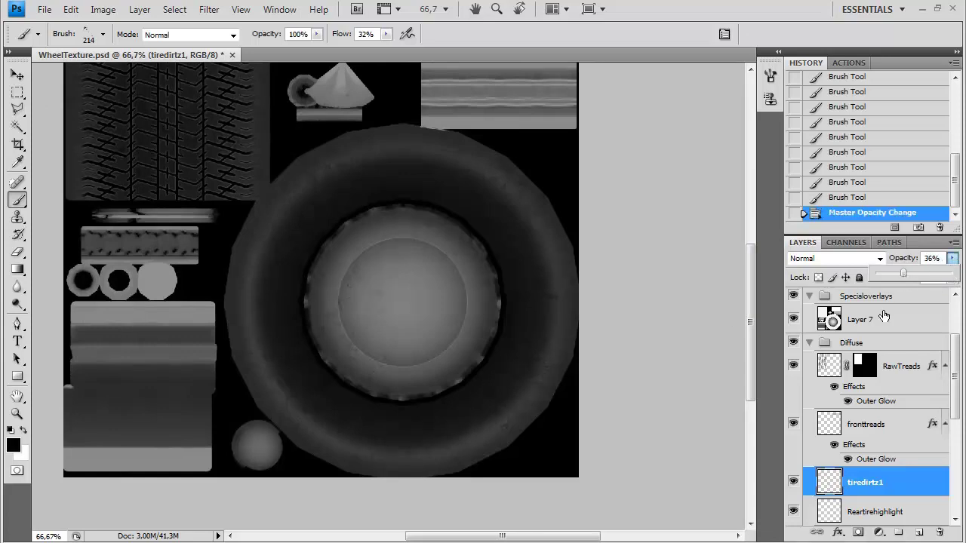
# - Pick the 651 px textured brush and create a new layer named tiredirtz2 above tiredirtz1
pyautogui.moveTo(487, 233); pyautogui.dragTo(513, 340)
pyautogui.click(102, 34)
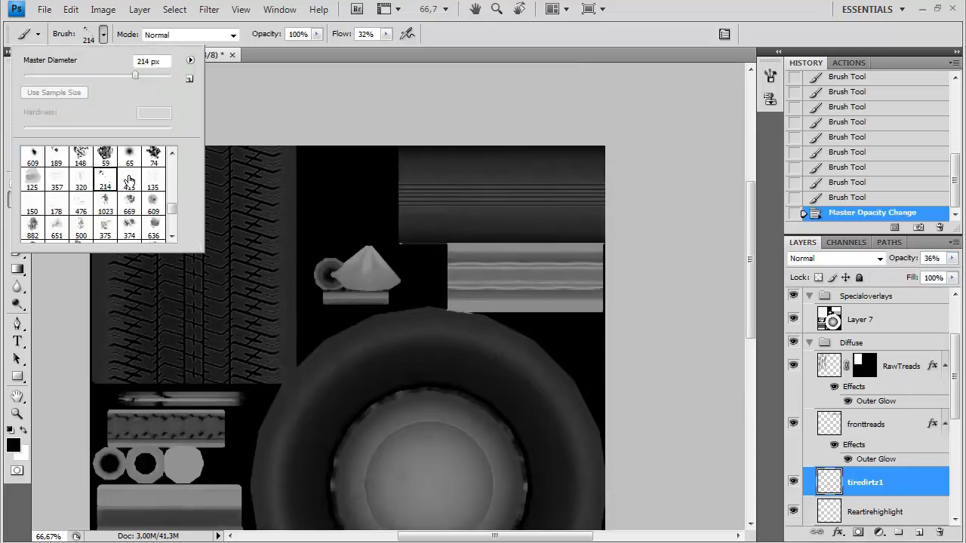
pyautogui.click(49, 228)
pyautogui.click(537, 33)
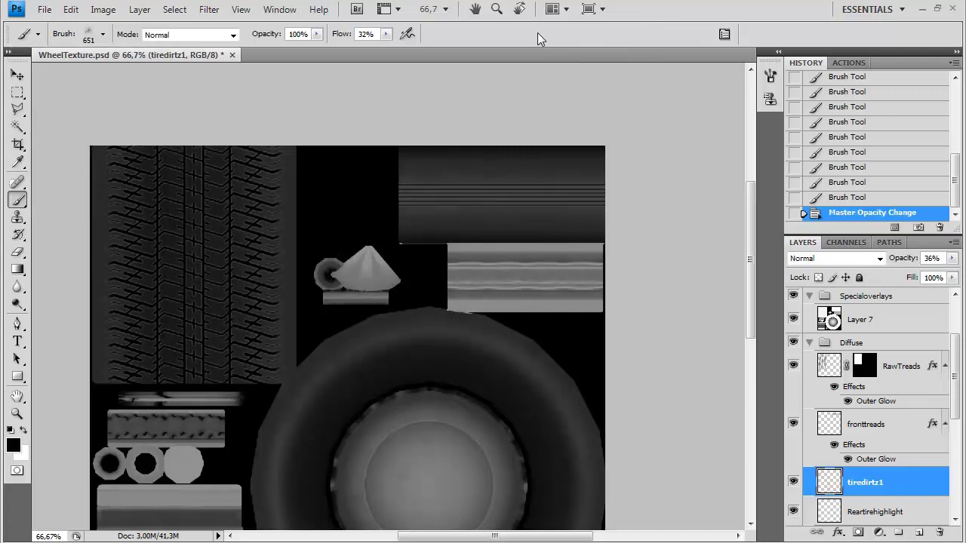
pyautogui.hotkey('ctrl', 'shift', 'n')
pyautogui.write('tiredirtz2')
pyautogui.press('Return')
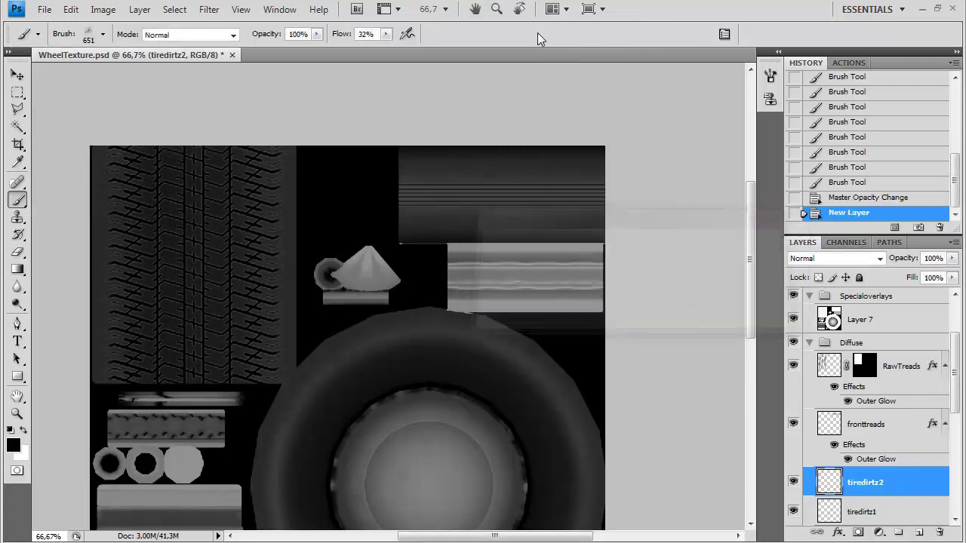
# - Resize the textured brush to 298 px and stamp black dirt on the grooved strip and the tire tread
pyautogui.rightClick(491, 227)
pyautogui.click(626, 263)
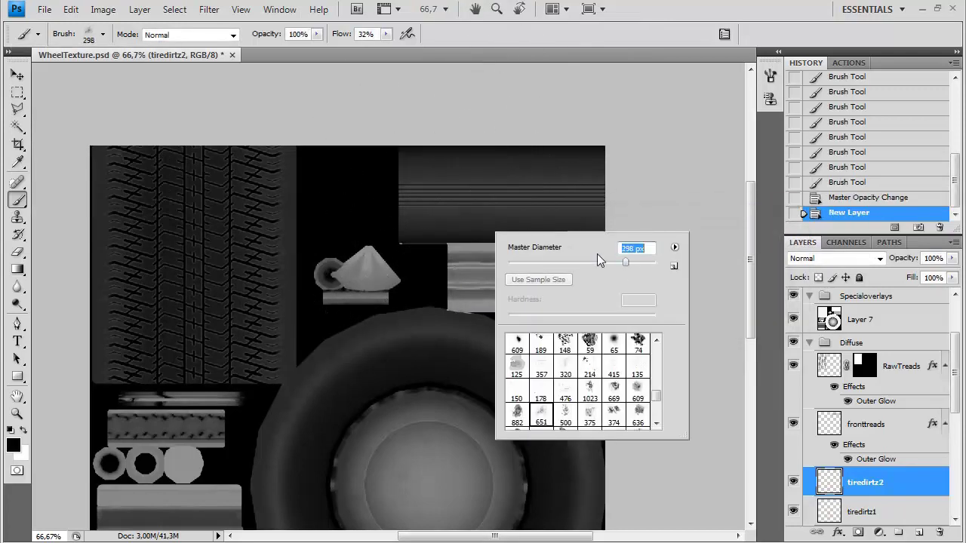
pyautogui.click(481, 197)
pyautogui.hotkey('ctrl', 'z')
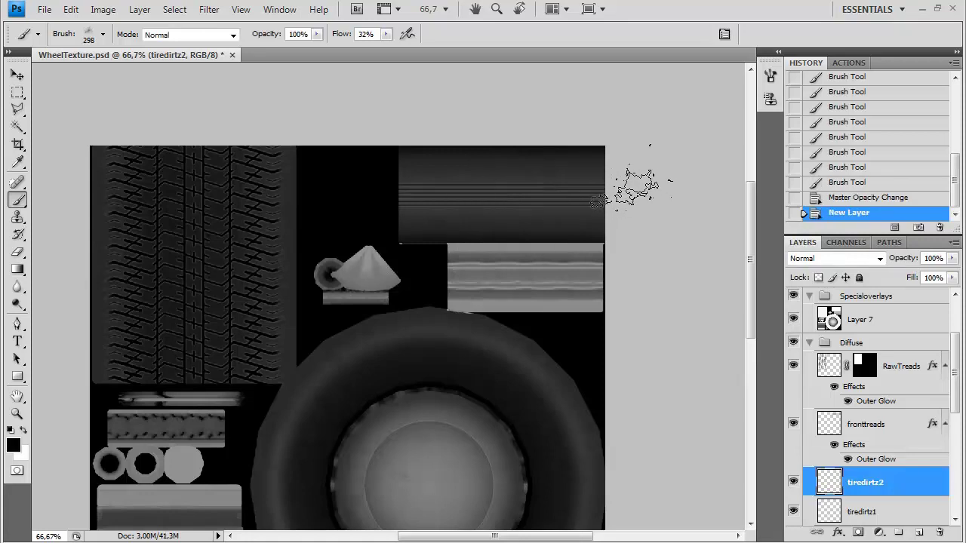
pyautogui.click(325, 230)
pyautogui.moveTo(214, 293); pyautogui.dragTo(238, 250)
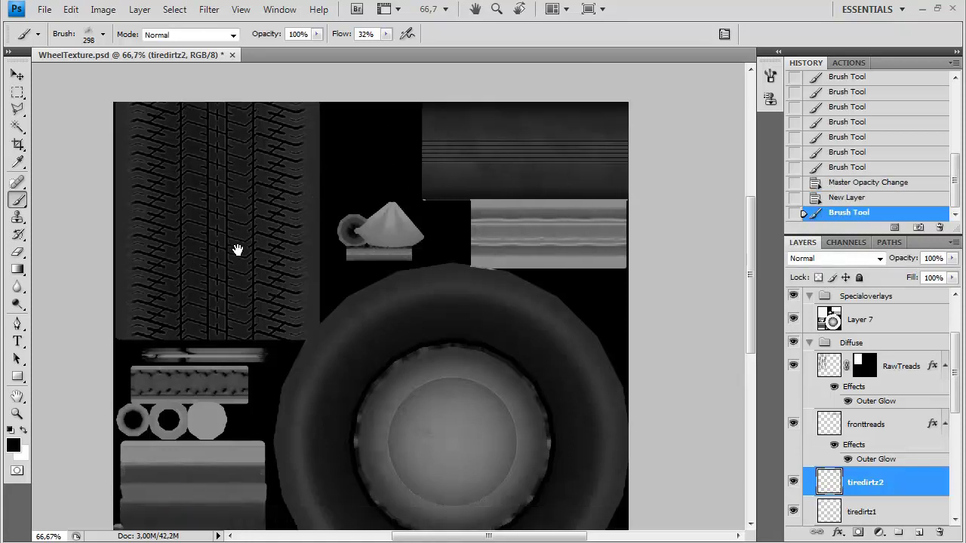
pyautogui.click(163, 200)
pyautogui.click(264, 87)
pyautogui.click(267, 264)
# - Stamp black dirt marks around the round wheel side on the tiredirtz2 layer
pyautogui.moveTo(449, 299); pyautogui.dragTo(443, 143)
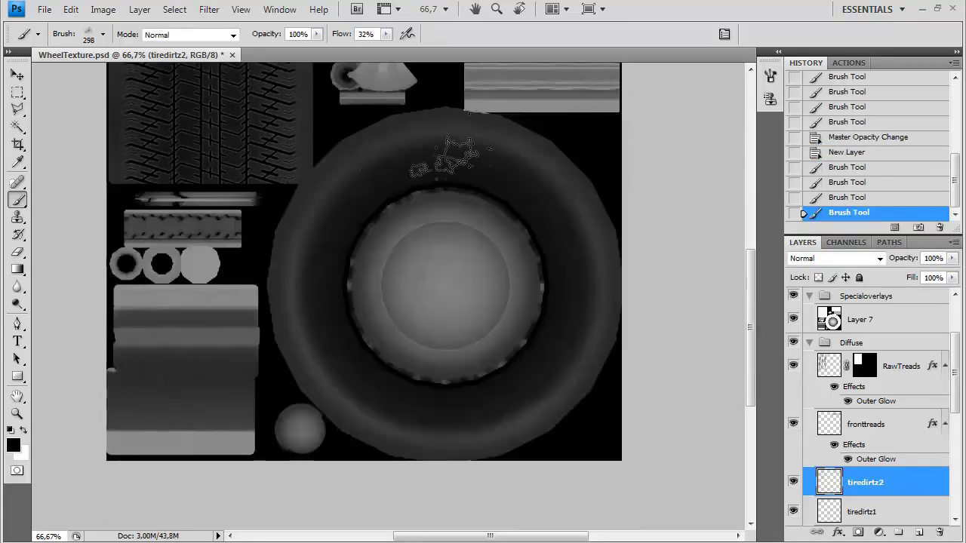
pyautogui.click(312, 365)
pyautogui.click(317, 282)
pyautogui.click(457, 404)
pyautogui.click(596, 266)
pyautogui.click(552, 209)
pyautogui.click(517, 199)
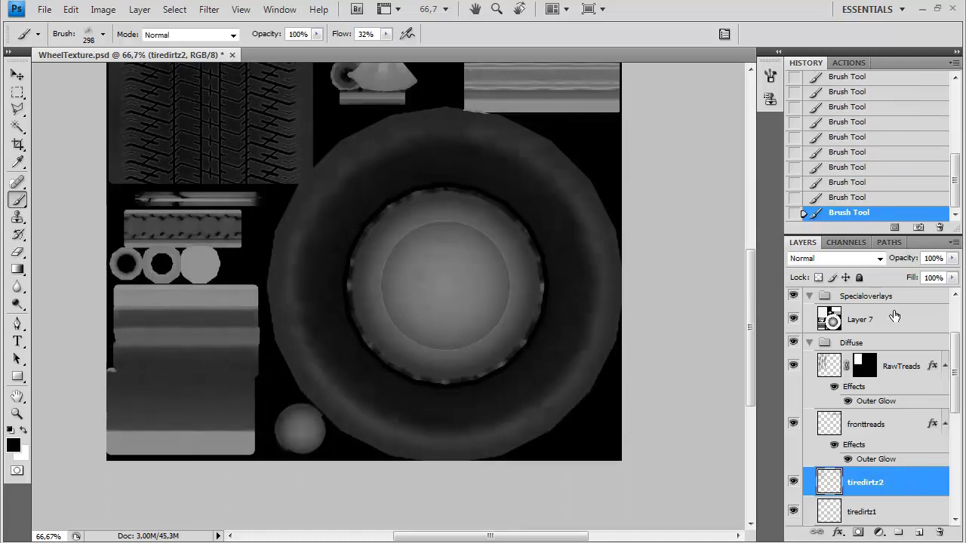
# - Set the tiredirtz2 layer opacity to 59%
pyautogui.moveTo(921, 277); pyautogui.dragTo(922, 277)
pyautogui.moveTo(675, 207); pyautogui.dragTo(656, 400)
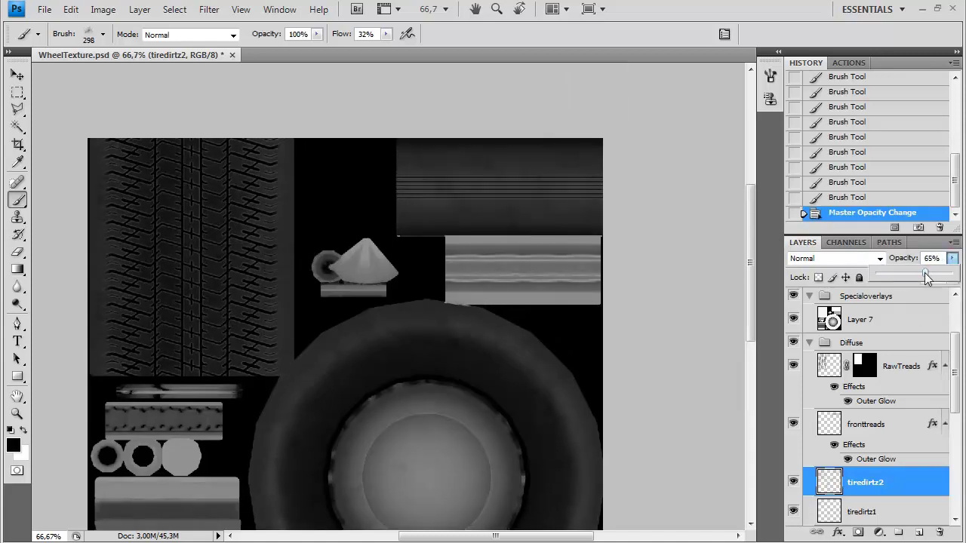
pyautogui.click(861, 429)
pyautogui.click(855, 481)
# - Save the WheelTexture.psd document and save a copy over the existing texture image used by the wheel model
pyautogui.hotkey('ctrl', 's')
pyautogui.hotkey('ctrl', 'shift', 's')
pyautogui.click(469, 355)
pyautogui.click(471, 535)
pyautogui.doubleClick(584, 264)
pyautogui.click(424, 216)
pyautogui.click(532, 261)
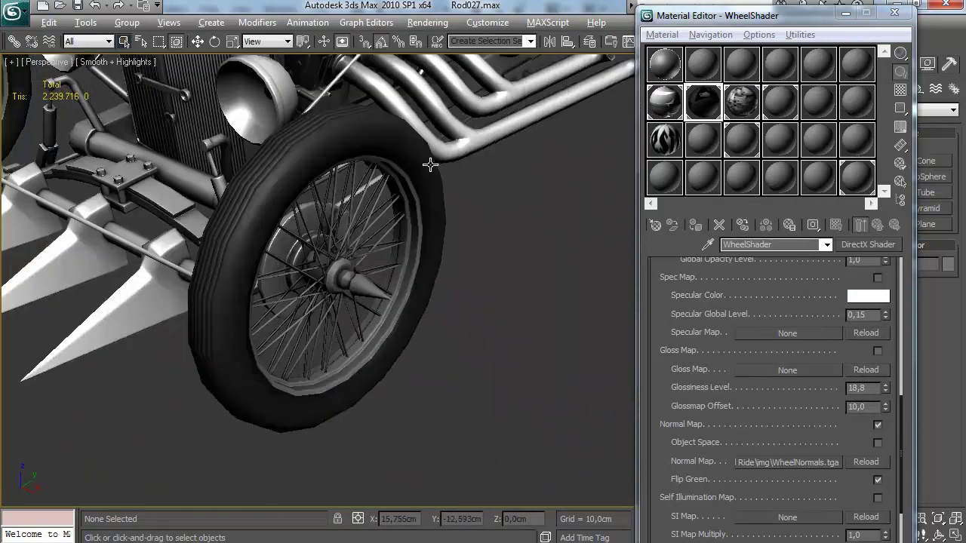
# - Switch to 3ds Max and examine the dirt on the front and rear tires from several angles
pyautogui.moveTo(430, 165); pyautogui.dragTo(339, 207)
pyautogui.scroll(4, 480, 308)
pyautogui.scroll(-3, 480, 309)
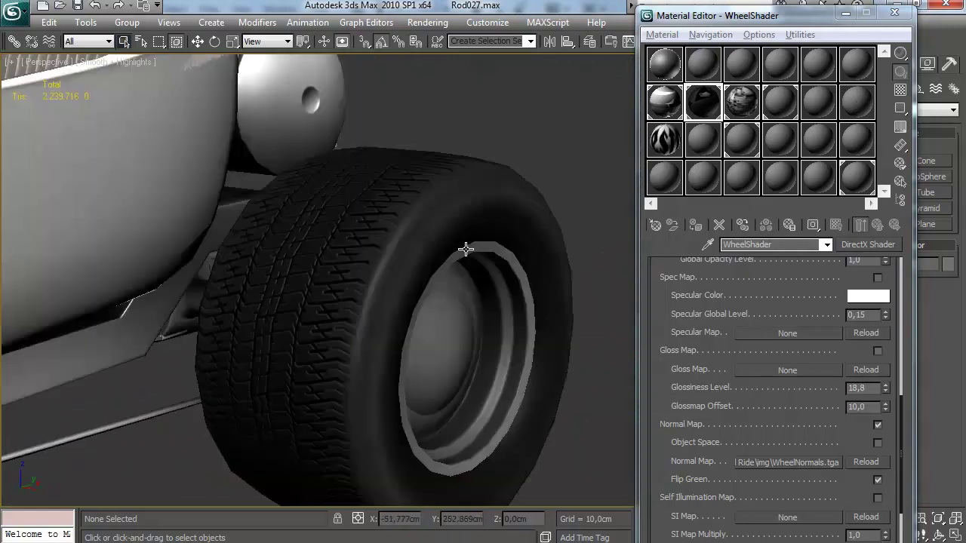
pyautogui.scroll(2, 453, 236)
pyautogui.moveTo(453, 236); pyautogui.dragTo(455, 138)
pyautogui.scroll(-5, 411, 251)
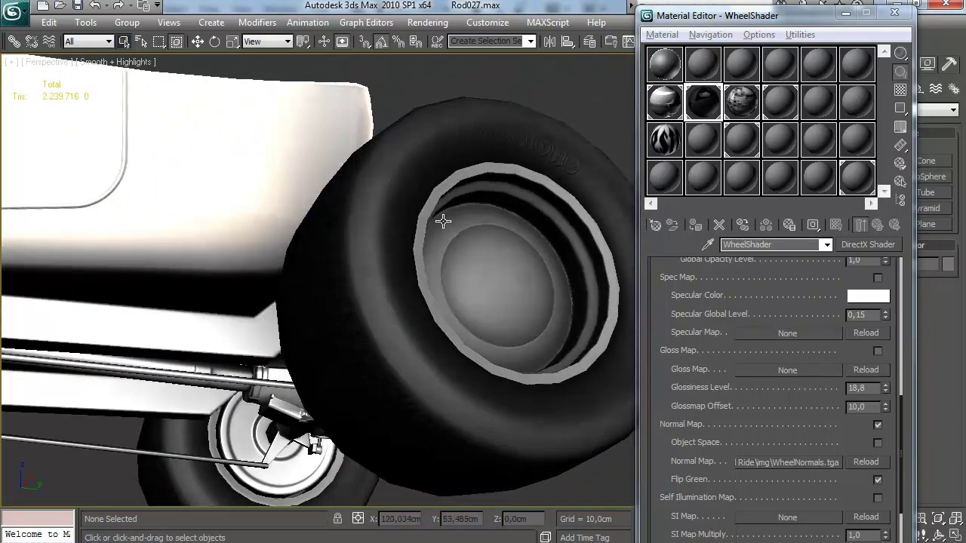
pyautogui.scroll(-5, 353, 270)
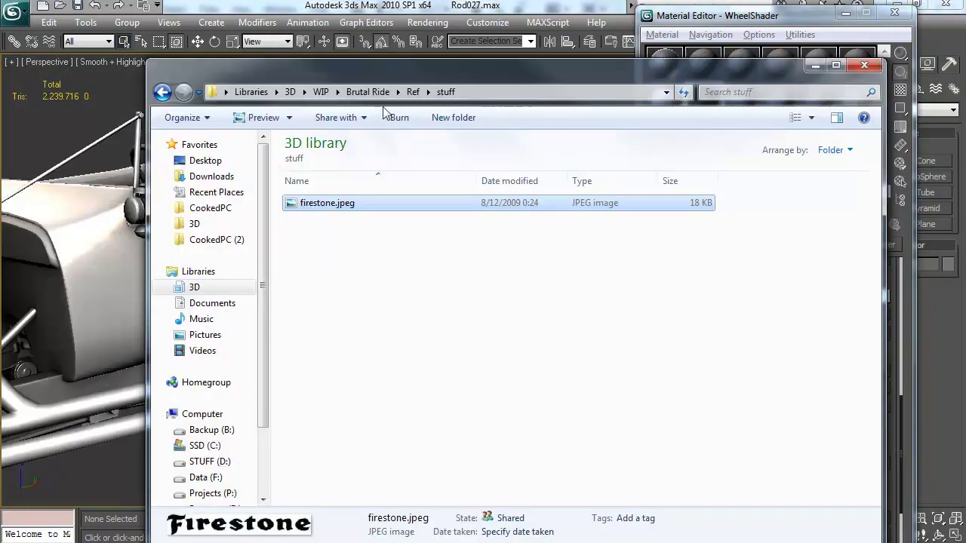
# - Go to the Ref folder in Windows Explorer and display its contents as large thumbnails
pyautogui.click(413, 91)
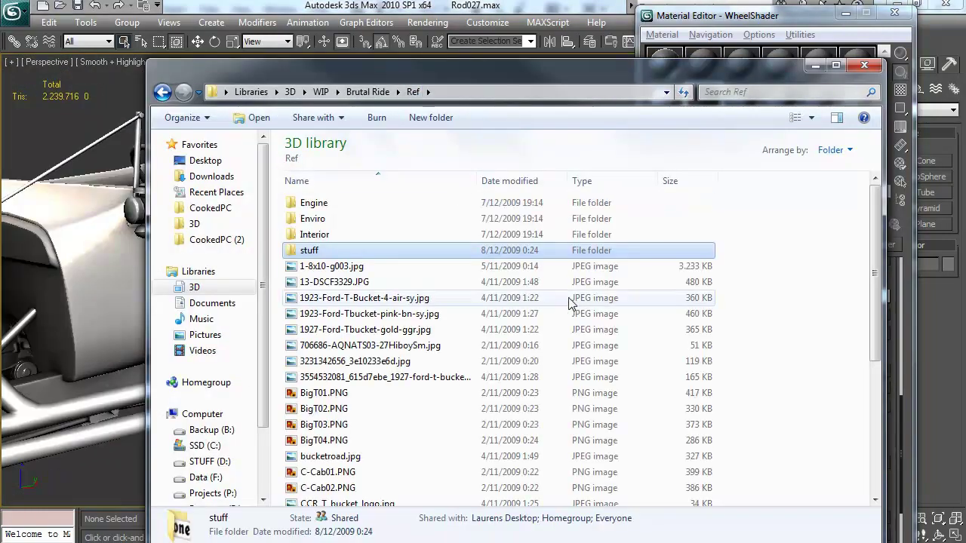
pyautogui.click(811, 117)
pyautogui.click(851, 101)
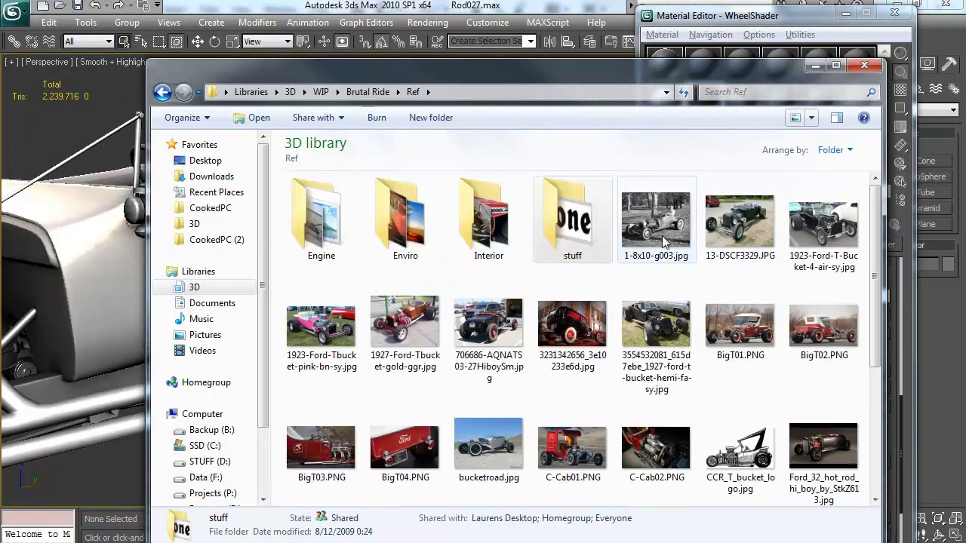
# - Browse the hot rod reference photos in Windows Photo Viewer, examining how real tires and treads look
pyautogui.doubleClick(805, 243)
pyautogui.press('Right')
pyautogui.press('Right')
pyautogui.press('Right')
pyautogui.press('Right')
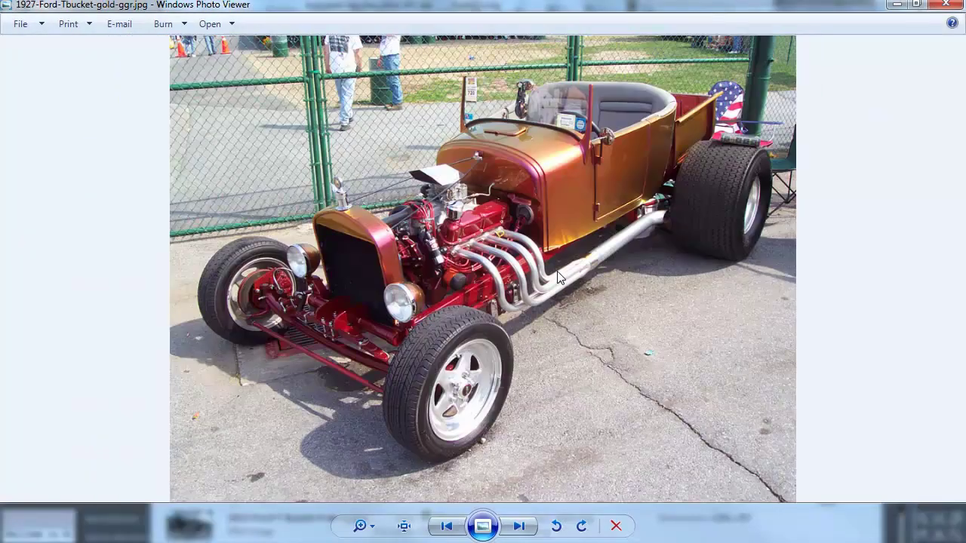
pyautogui.press('Right')
pyautogui.press('Right')
pyautogui.press('Right')
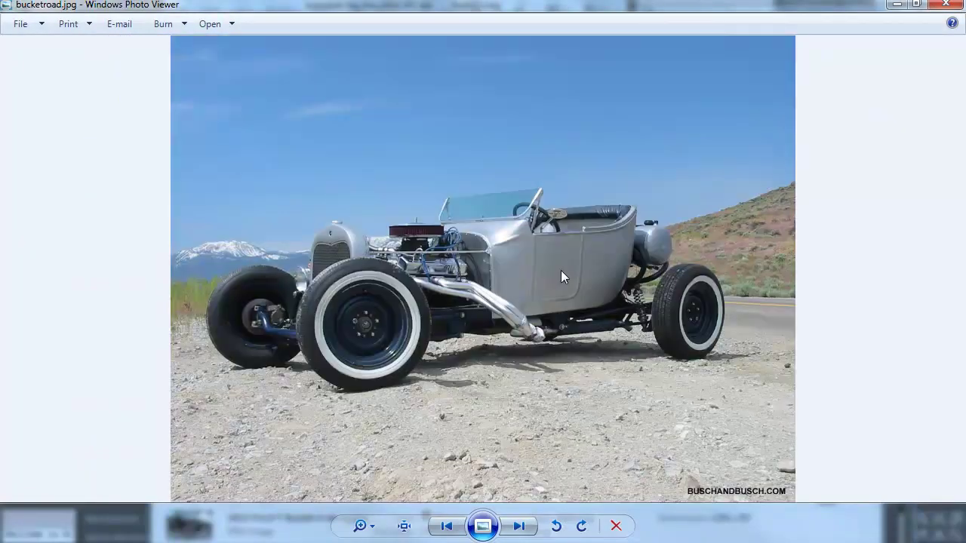
pyautogui.press('Right')
pyautogui.press('Right')
pyautogui.press('Right')
pyautogui.press('Right')
pyautogui.press('Right')
pyautogui.press('Right')
pyautogui.press('Right')
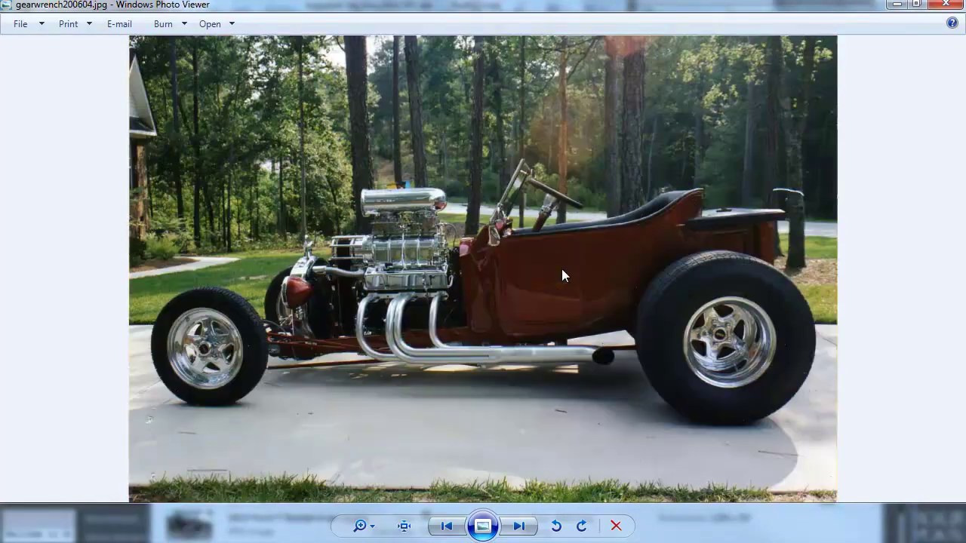
pyautogui.press('Right')
pyautogui.press('Right')
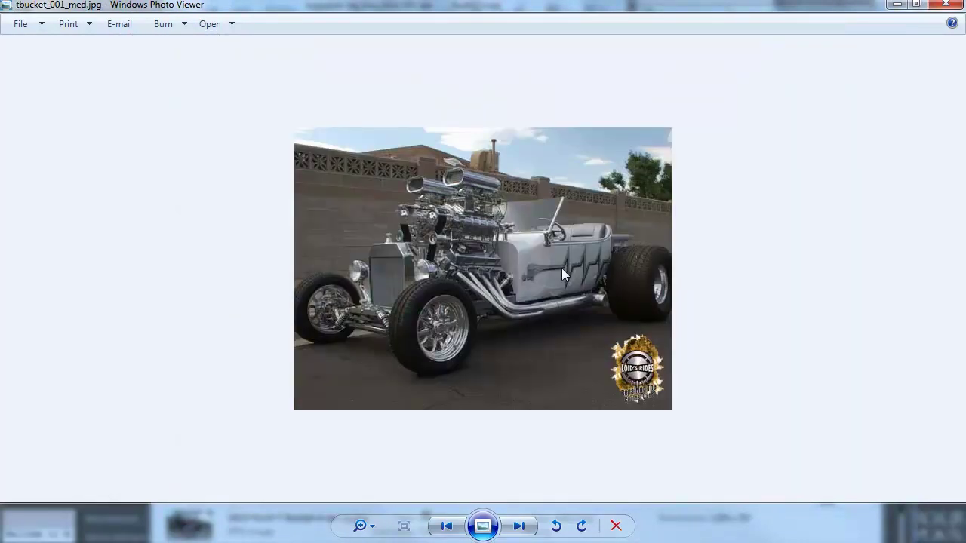
pyautogui.press('Right')
pyautogui.press('Right')
pyautogui.press('Right')
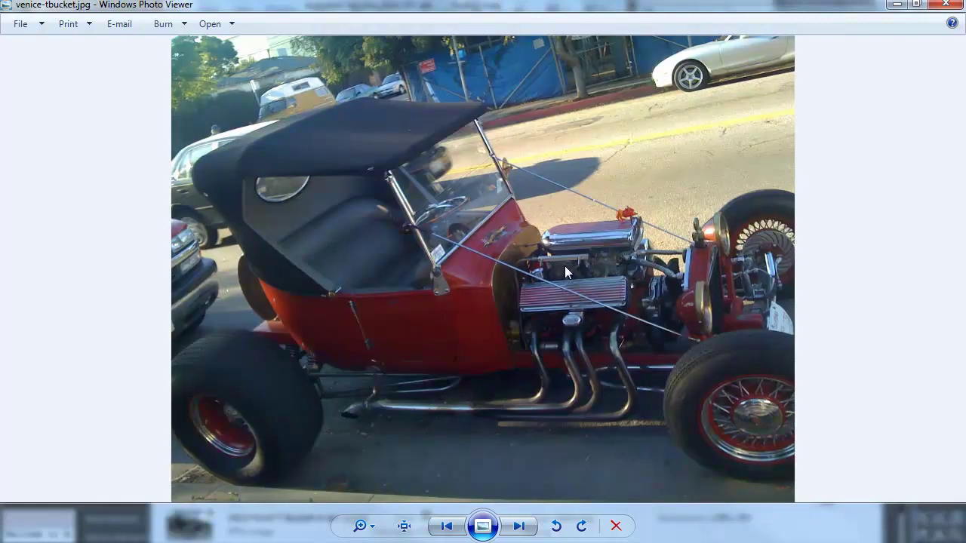
pyautogui.press('Right')
pyautogui.press('Right')
pyautogui.press('Right')
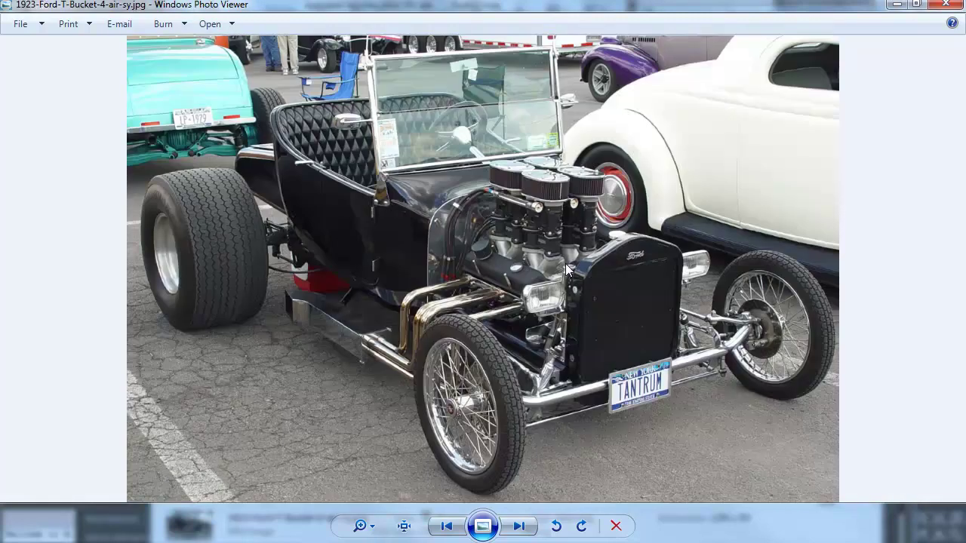
pyautogui.press('Right')
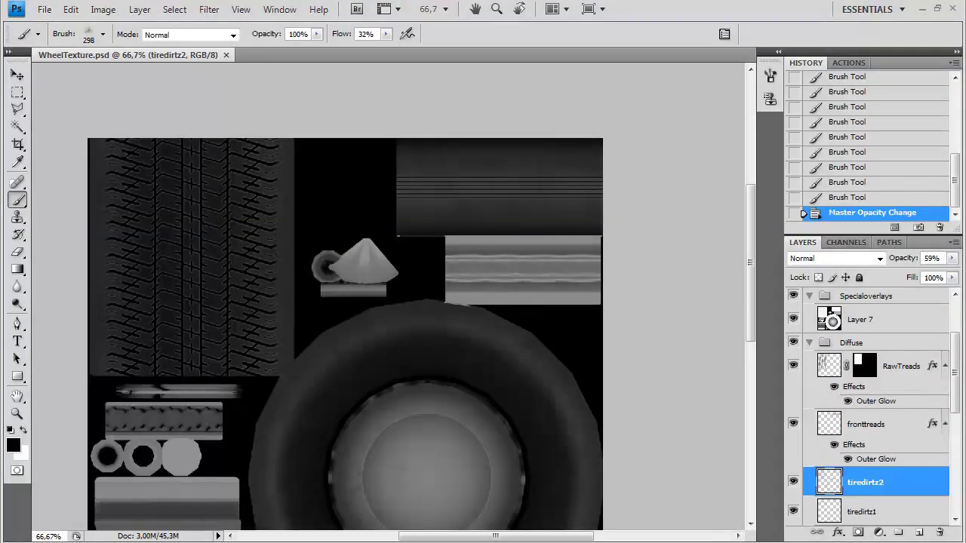
# - In Photoshop, set the Outer Glow of the RawTreads layer to 15% opacity and 6 px size
pyautogui.hotkey('ctrl', '-')
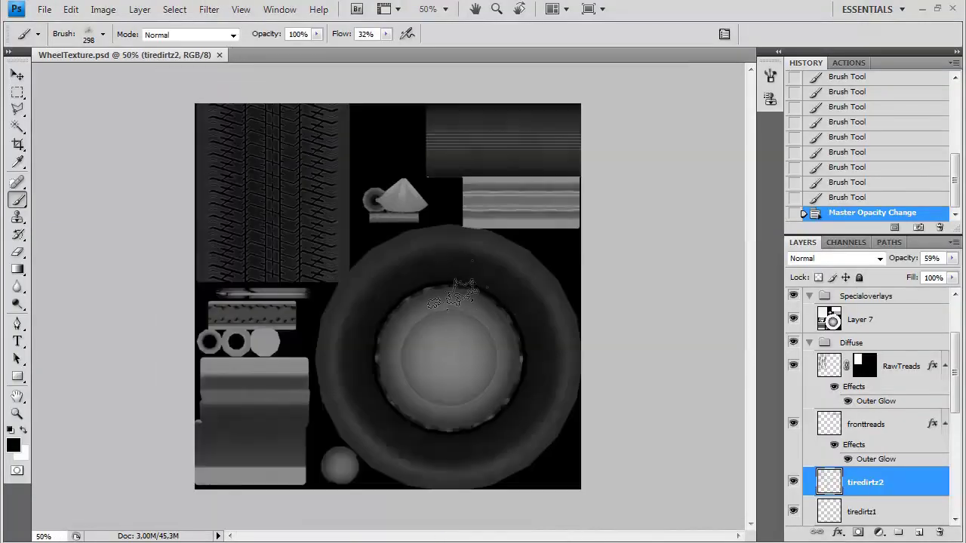
pyautogui.hotkey('ctrl', '+')
pyautogui.hotkey('ctrl', '+')
pyautogui.moveTo(372, 269); pyautogui.dragTo(559, 468)
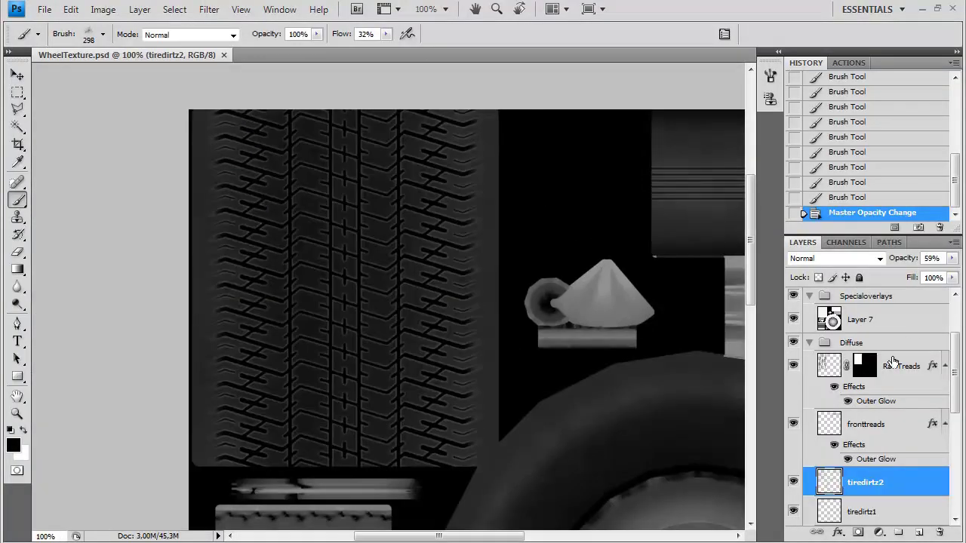
pyautogui.doubleClick(887, 402)
pyautogui.moveTo(710, 265); pyautogui.dragTo(716, 264)
pyautogui.click(695, 370)
pyautogui.moveTo(695, 370); pyautogui.dragTo(698, 370)
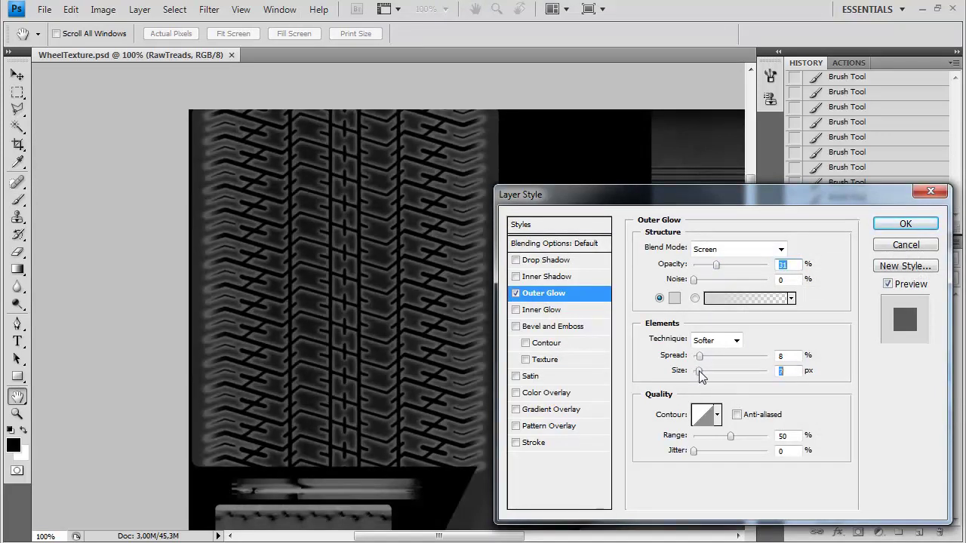
pyautogui.moveTo(717, 265); pyautogui.dragTo(709, 270)
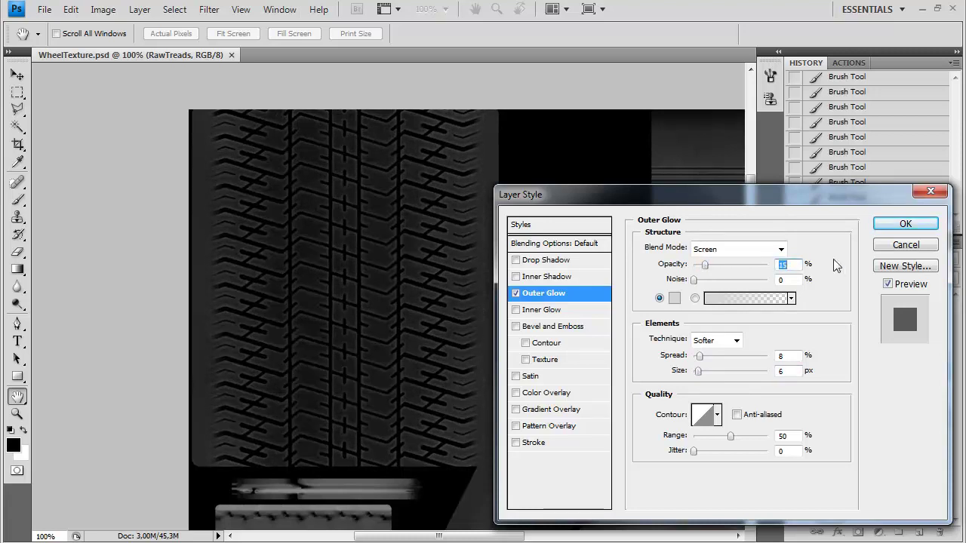
pyautogui.click(905, 223)
# - Select the tiredirtz2 layer and stamp more black dirt marks all over the tire tread
pyautogui.moveTo(582, 257)
pyautogui.mouseDown()
pyautogui.moveTo(573, 237)
pyautogui.moveTo(568, 268)
pyautogui.mouseUp()
pyautogui.click(901, 479)
pyautogui.click(357, 356)
pyautogui.click(424, 197)
pyautogui.click(449, 297)
pyautogui.click(411, 377)
pyautogui.click(268, 194)
pyautogui.click(288, 328)
pyautogui.click(322, 200)
pyautogui.click(314, 325)
pyautogui.click(267, 379)
pyautogui.click(363, 364)
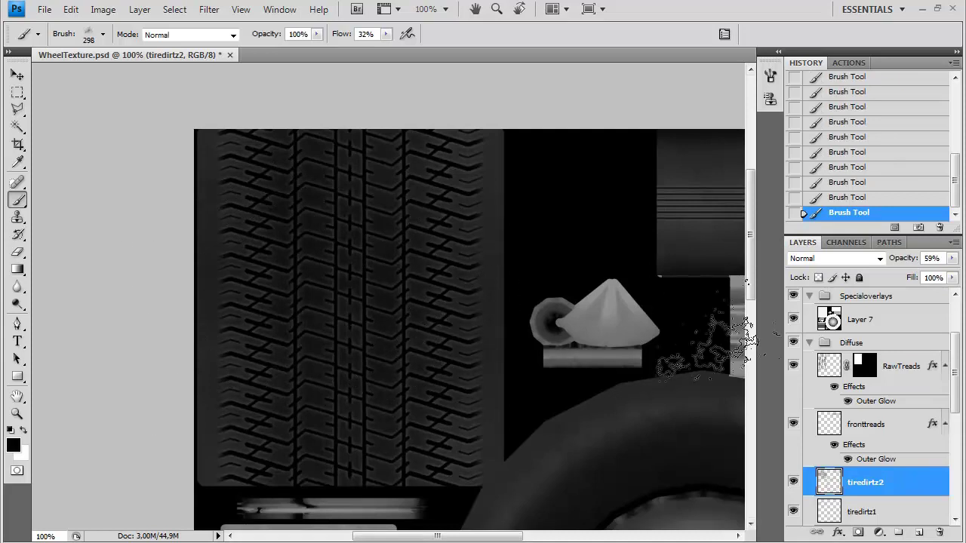
# - Create a new layer named tiredirtz3 directly above tiredirtz2
pyautogui.moveTo(545, 401)
pyautogui.mouseDown()
pyautogui.moveTo(315, 121)
pyautogui.moveTo(306, 95)
pyautogui.mouseUp()
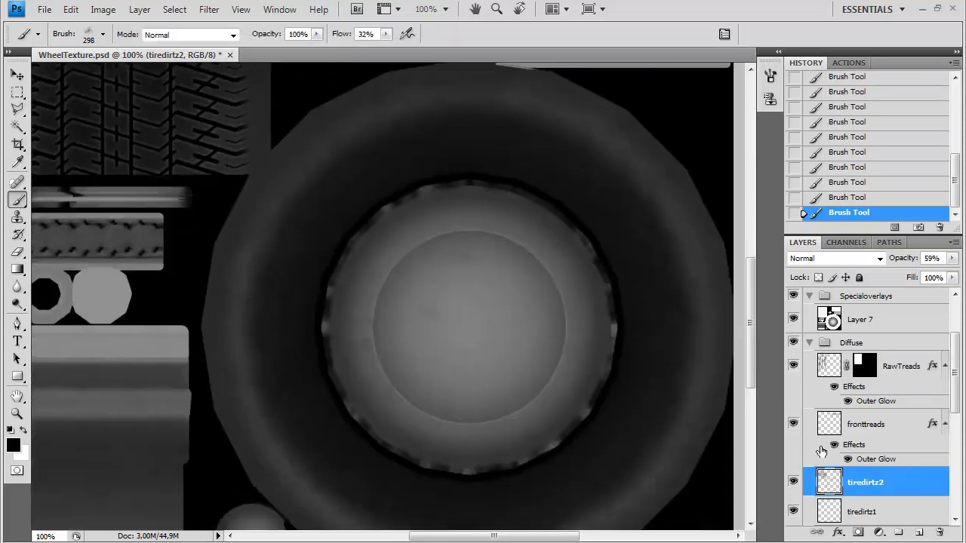
pyautogui.hotkey('ctrl', 'shift', 'n')
pyautogui.press('Return')
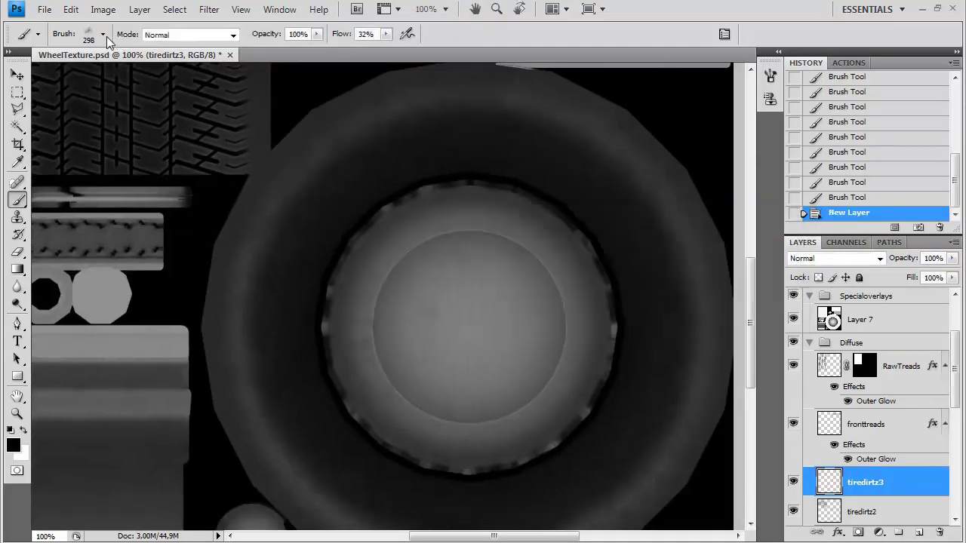
# - Switch the paint colour to white and pick the 178 px speckle brush, trying the 415 and 135 px brushes first
pyautogui.click(103, 34)
pyautogui.click(486, 36)
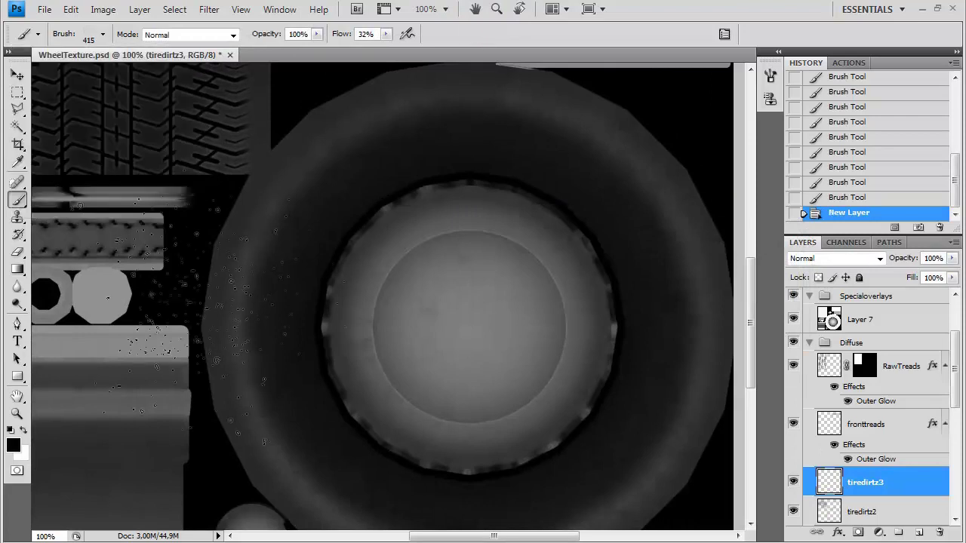
pyautogui.press('x')
pyautogui.click(102, 33)
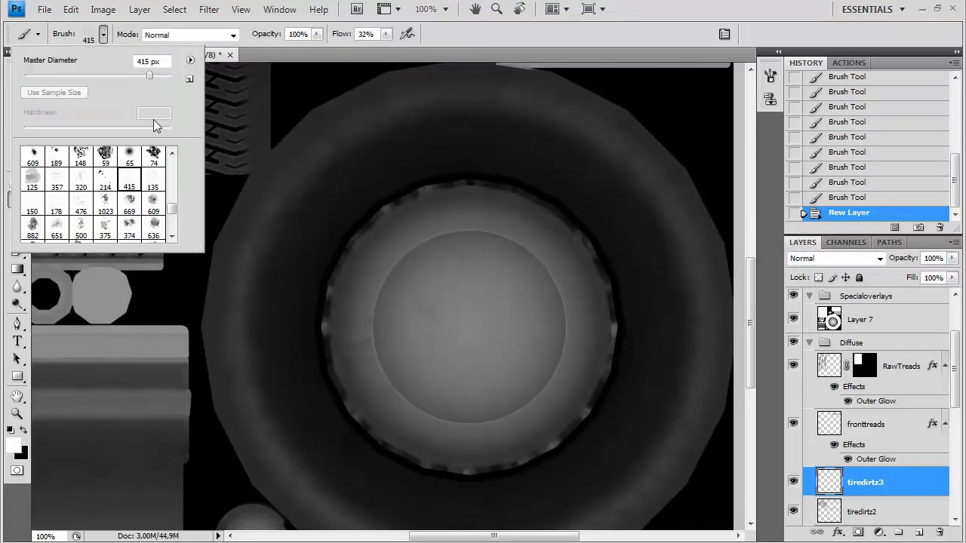
pyautogui.click(338, 238)
pyautogui.click(102, 34)
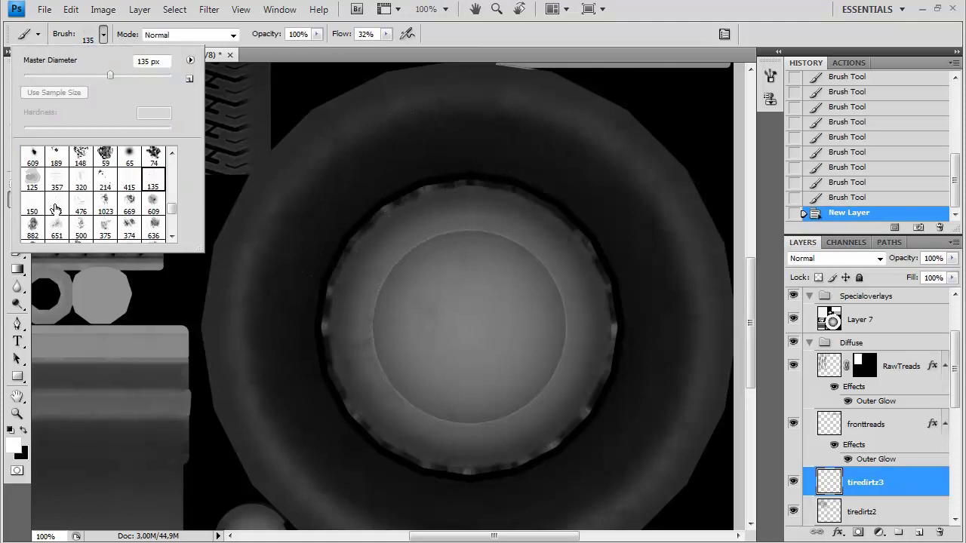
# - Stamp white specks around the round wheel side on the tiredirtz3 layer
pyautogui.click(294, 329)
pyautogui.moveTo(462, 171); pyautogui.dragTo(429, 227)
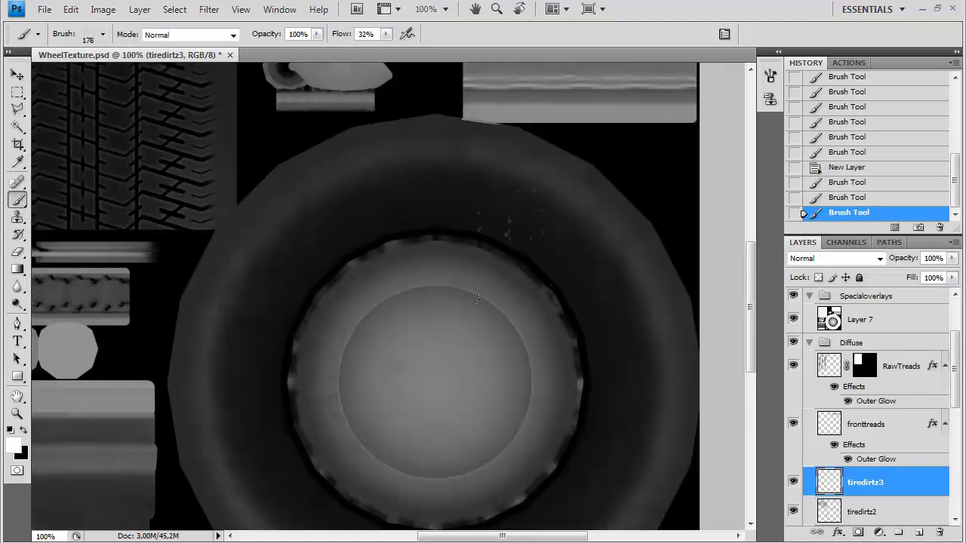
pyautogui.click(441, 223)
pyautogui.click(513, 317)
pyautogui.moveTo(516, 331); pyautogui.dragTo(417, 211)
pyautogui.click(516, 411)
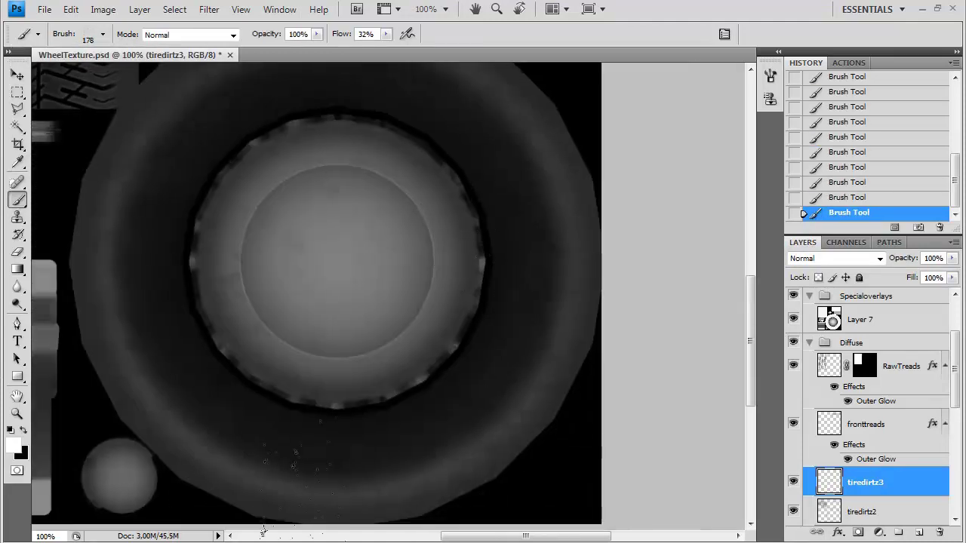
pyautogui.moveTo(130, 266); pyautogui.dragTo(234, 322)
# - Stamp white specks over the tire tread, the grooved strip and the lower wheel side on the tiredirtz3 layer
pyautogui.moveTo(147, 110); pyautogui.dragTo(332, 382)
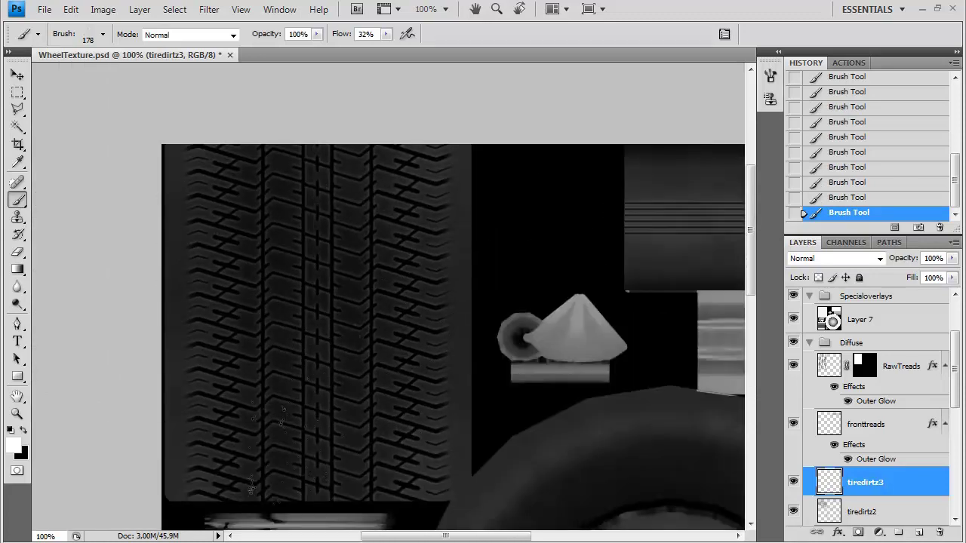
pyautogui.moveTo(393, 355)
pyautogui.mouseDown()
pyautogui.moveTo(143, 375)
pyautogui.moveTo(83, 395)
pyautogui.mouseUp()
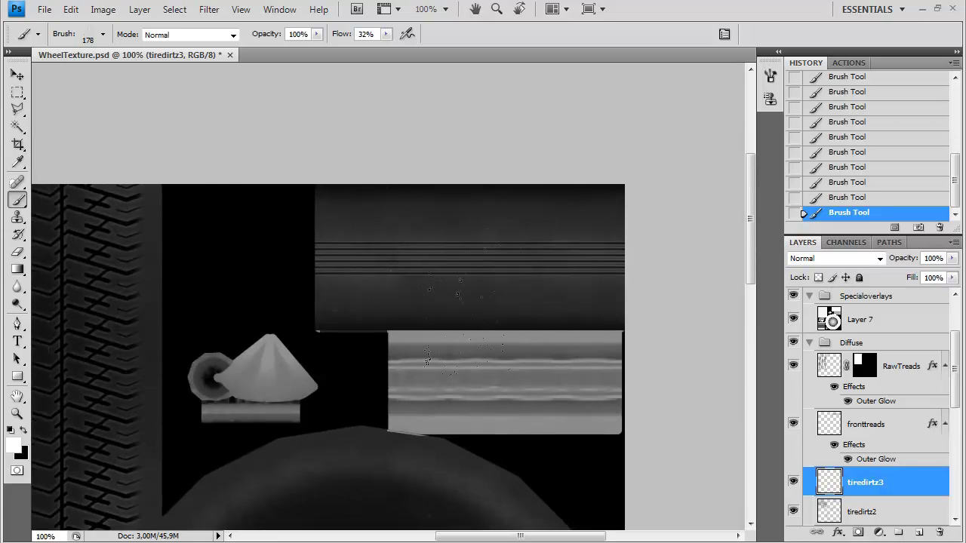
pyautogui.moveTo(465, 337); pyautogui.dragTo(473, 136)
pyautogui.moveTo(559, 511); pyautogui.dragTo(485, 206)
pyautogui.moveTo(125, 209); pyautogui.dragTo(369, 309)
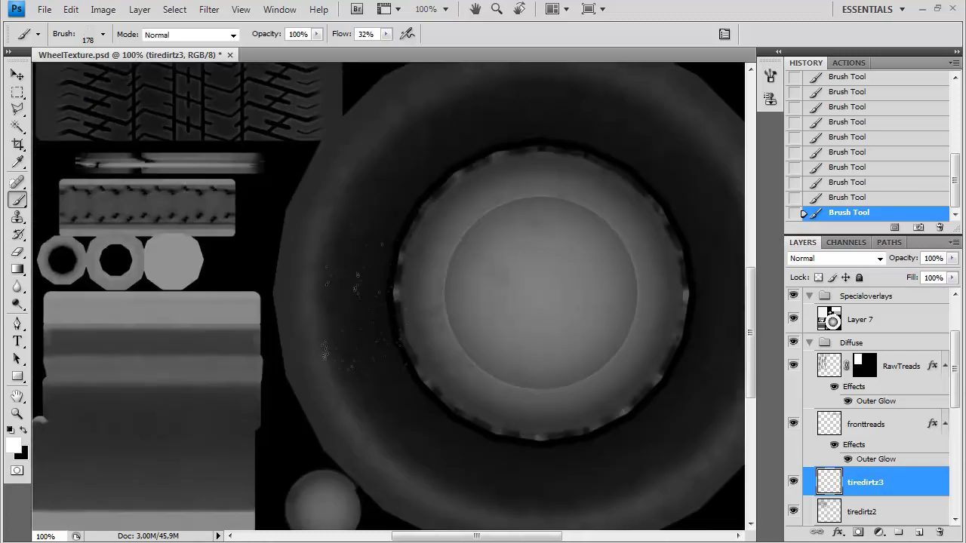
pyautogui.moveTo(407, 426)
pyautogui.mouseDown()
pyautogui.moveTo(384, 406)
pyautogui.moveTo(319, 280)
pyautogui.mouseUp()
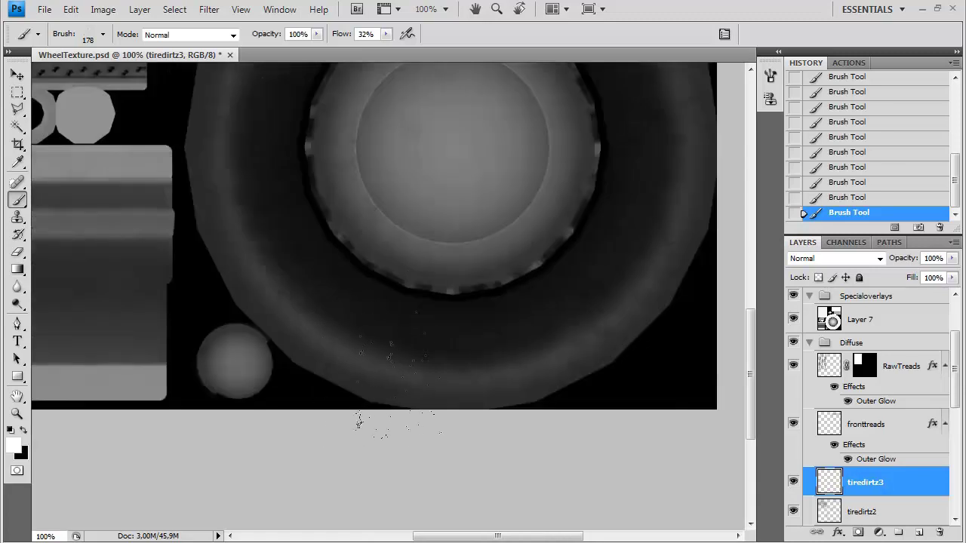
pyautogui.scroll(9, 525, 315)
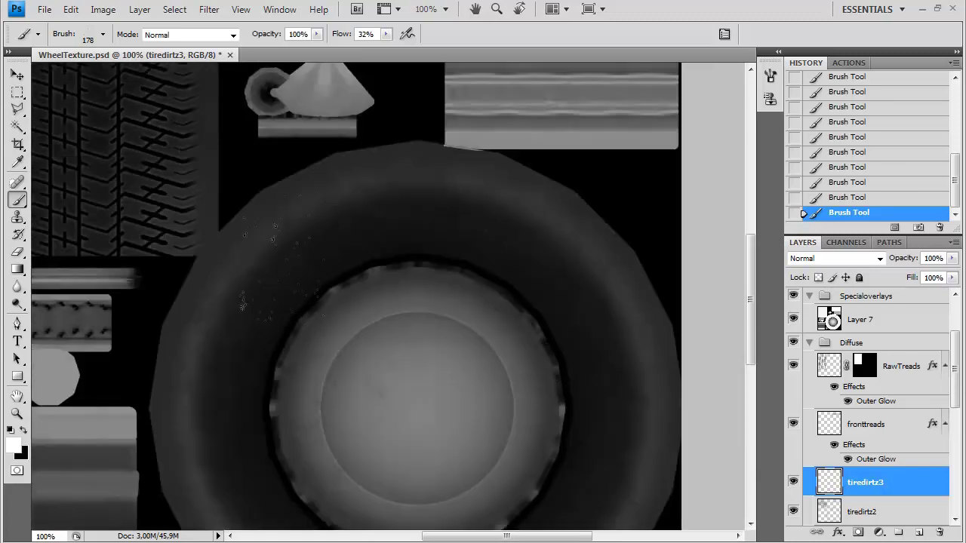
# - Merge the tiredirtz3 layer down into tiredirtz2 and stamp more white specks across the tire tread
pyautogui.hotkey('ctrl', '-')
pyautogui.hotkey('ctrl', '-')
pyautogui.hotkey('ctrl', '+')
pyautogui.hotkey('ctrl', '+')
pyautogui.moveTo(334, 123); pyautogui.dragTo(502, 276)
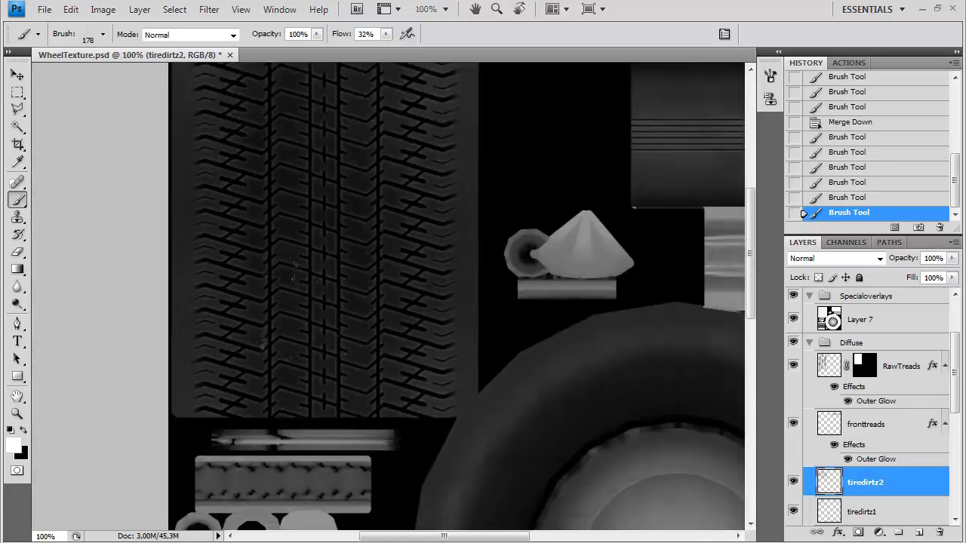
pyautogui.moveTo(275, 132); pyautogui.dragTo(304, 219)
pyautogui.click(305, 218)
pyautogui.moveTo(384, 339); pyautogui.dragTo(332, 227)
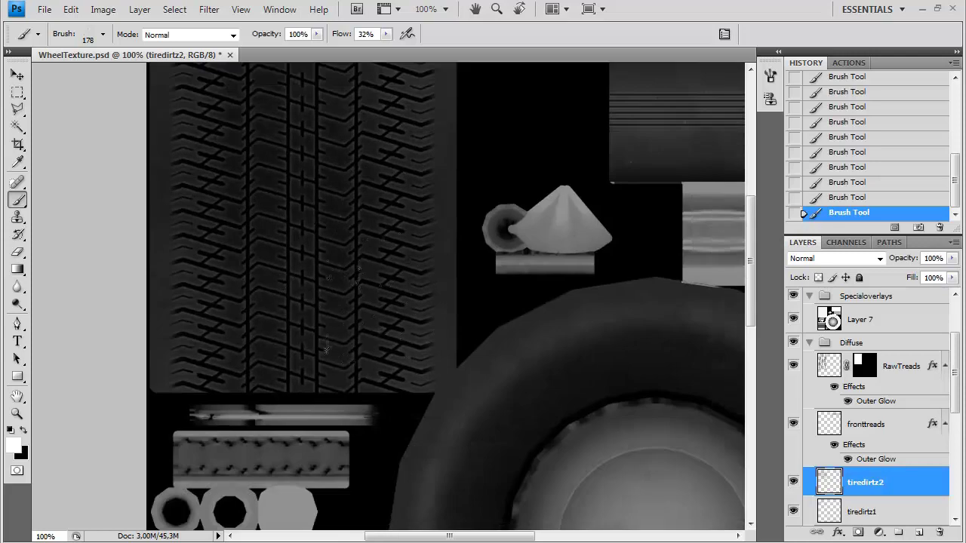
pyautogui.moveTo(335, 186); pyautogui.dragTo(338, 269)
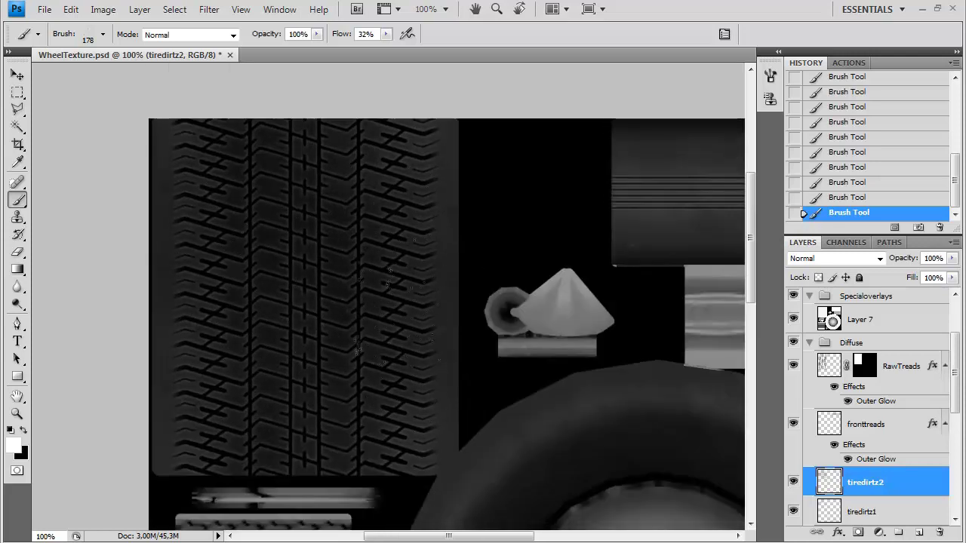
pyautogui.moveTo(316, 358); pyautogui.dragTo(329, 318)
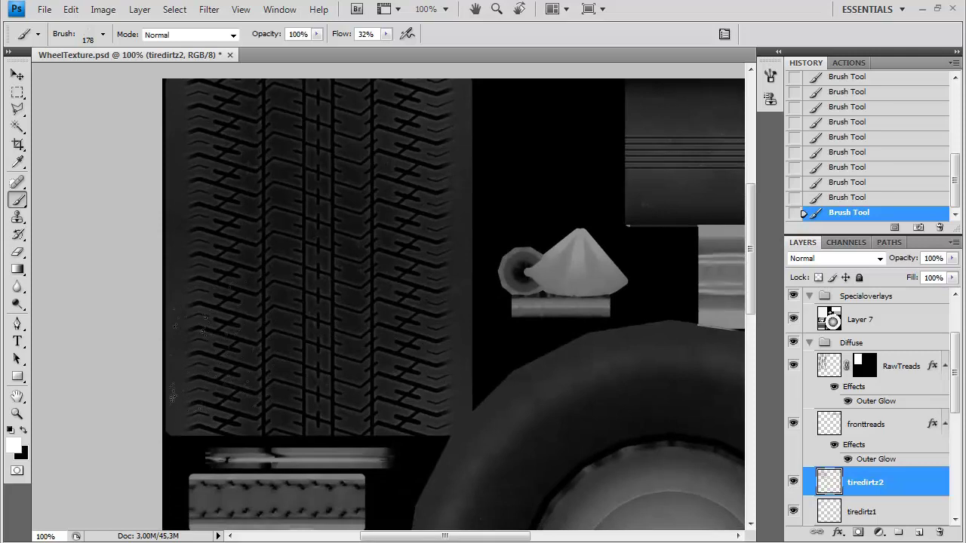
# - Export the texture as a Targa copy over WheelDiffuse.tga and check the rear tire in 3ds Max
pyautogui.hotkey('ctrl', '-')
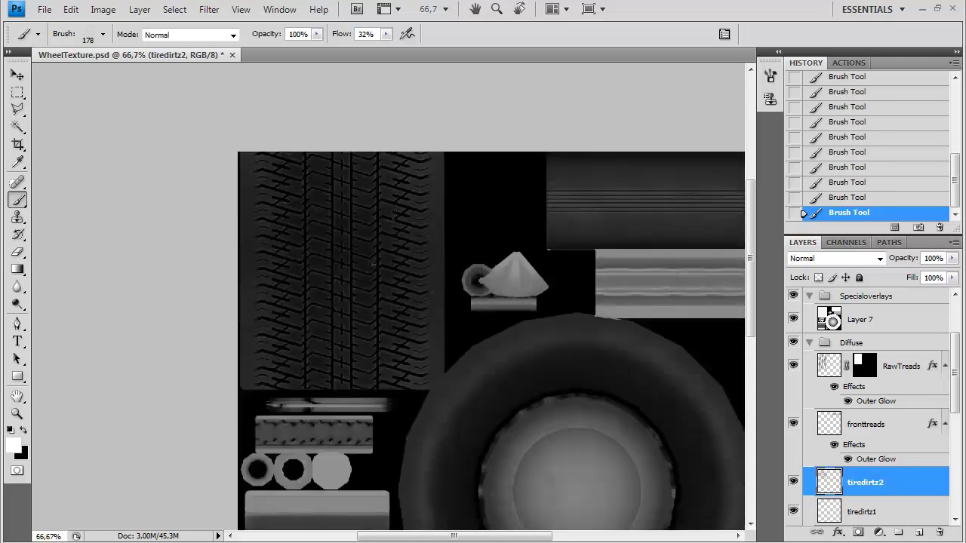
pyautogui.hotkey('ctrl', 'shift', 's')
pyautogui.click(466, 354)
pyautogui.click(466, 540)
pyautogui.doubleClick(566, 245)
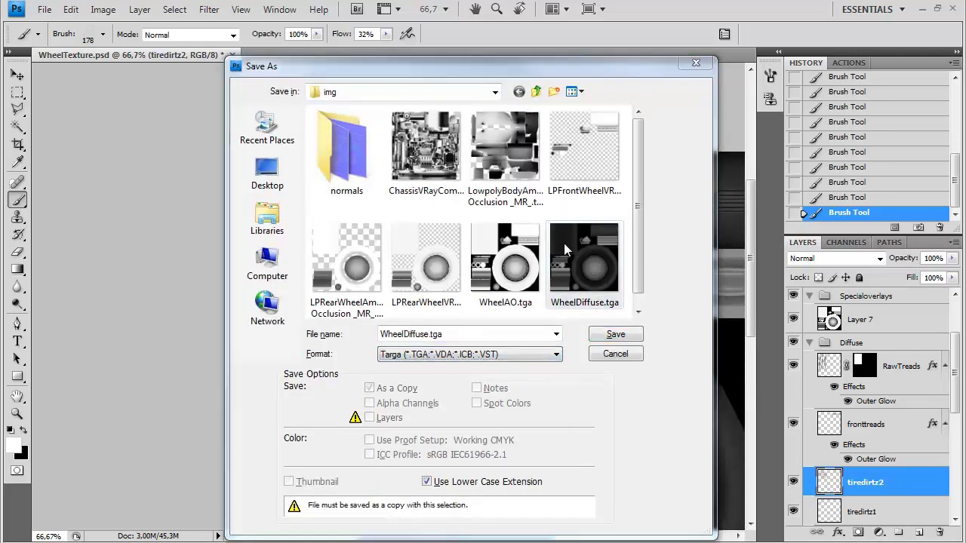
pyautogui.click(421, 216)
pyautogui.click(530, 270)
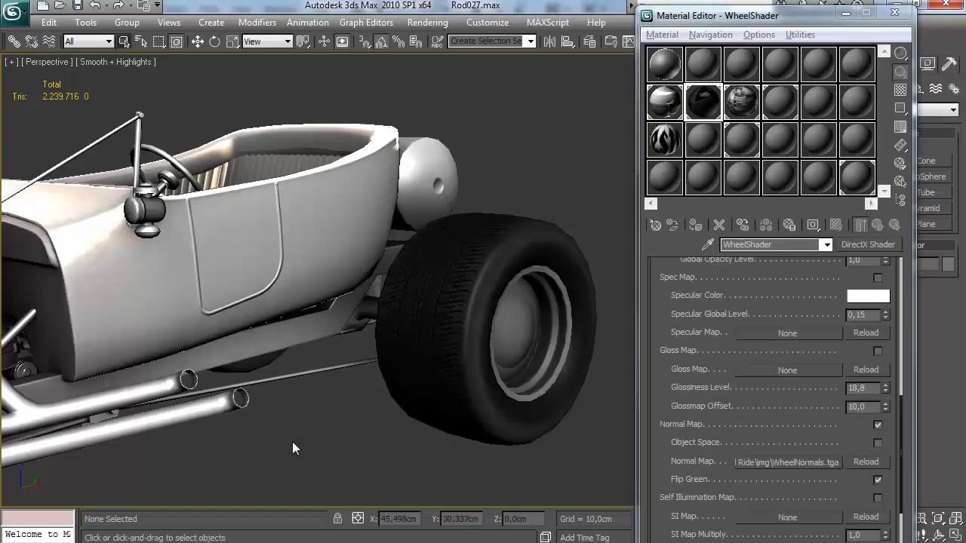
pyautogui.scroll(5, 508, 306)
pyautogui.moveTo(508, 307); pyautogui.dragTo(408, 490)
pyautogui.scroll(-3, 489, 315)
pyautogui.click(378, 300)
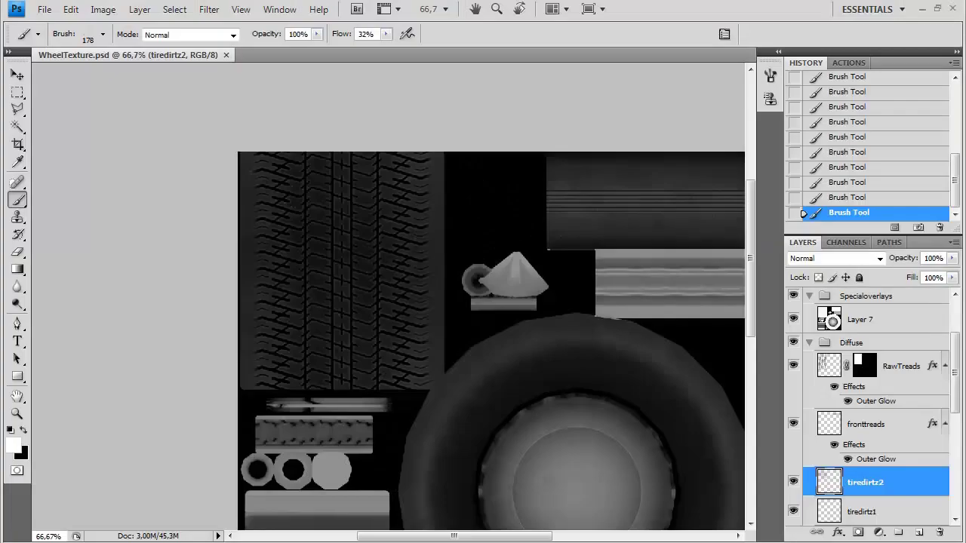
# - Try a Brightness/Contrast adjustment of 84 brightness with lower opacity on the tirecolordifferences layer, and revert both changes
pyautogui.scroll(3, 528, 309)
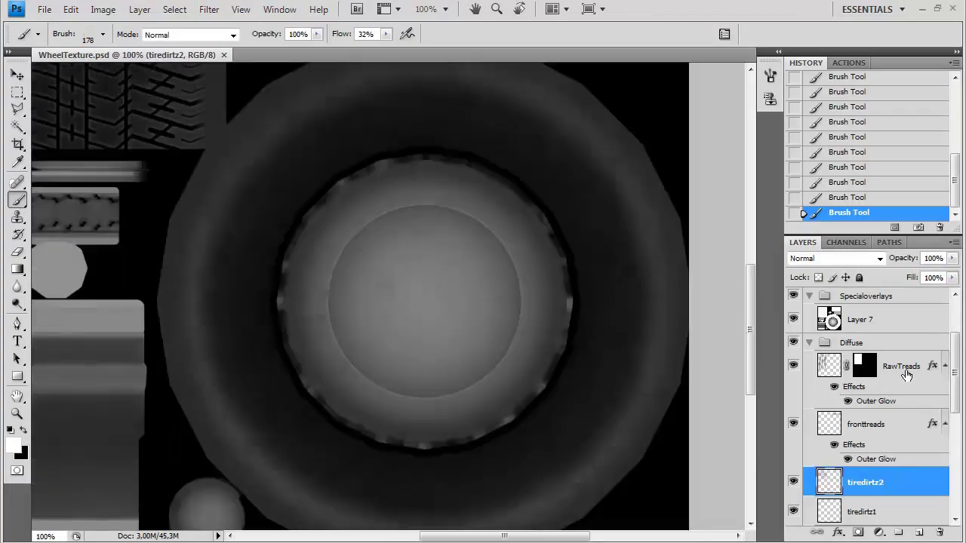
pyautogui.scroll(-3, 907, 375)
pyautogui.click(836, 396)
pyautogui.click(793, 394)
pyautogui.click(793, 394)
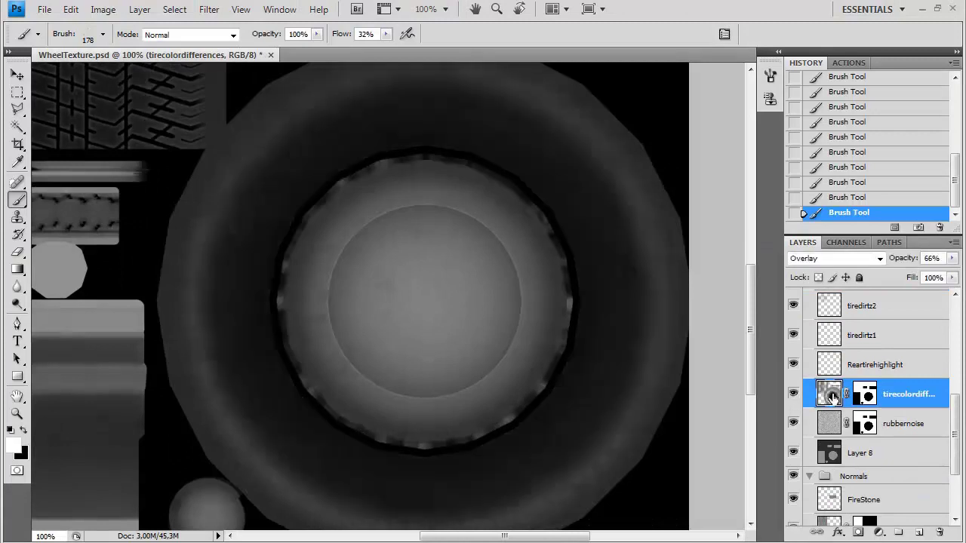
pyautogui.click(103, 9)
pyautogui.moveTo(147, 47)
pyautogui.click(325, 64)
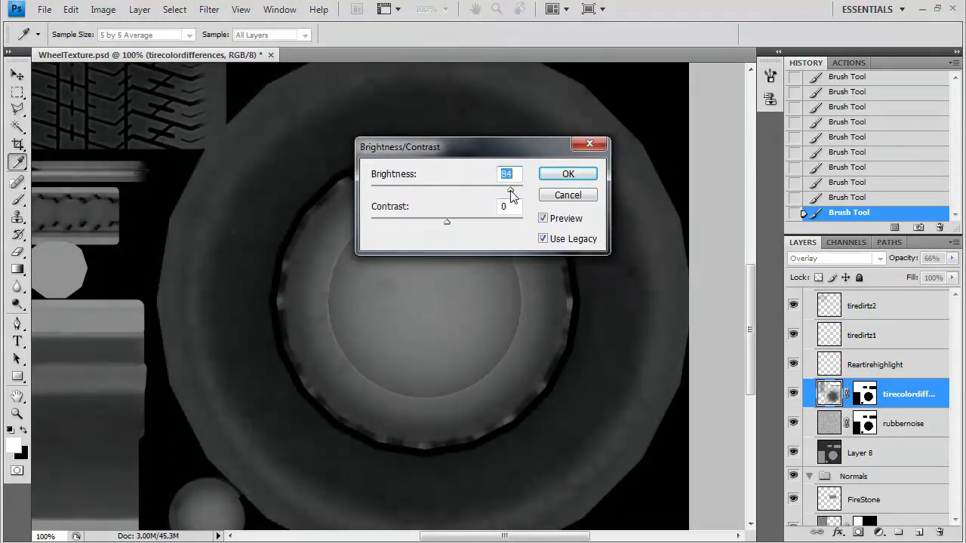
pyautogui.click(566, 178)
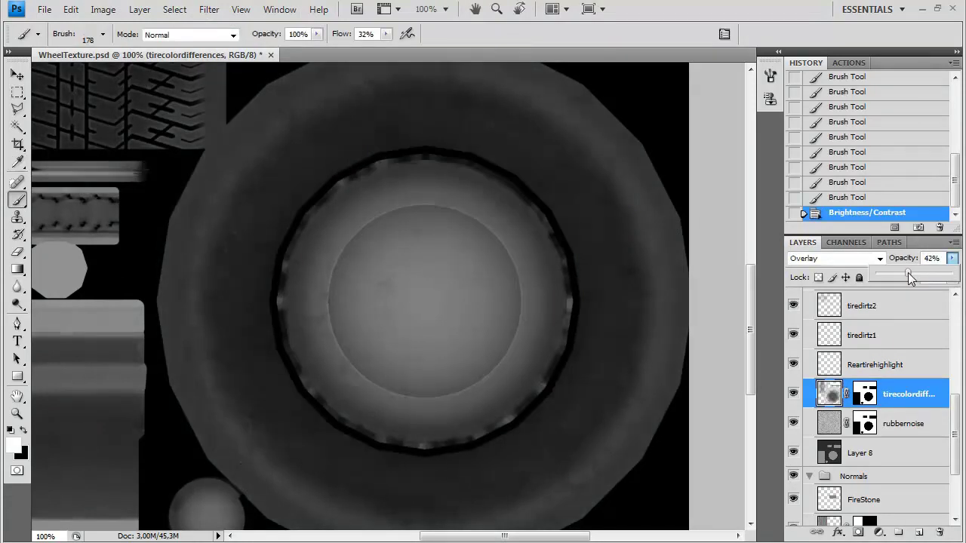
pyautogui.moveTo(889, 275); pyautogui.dragTo(896, 275)
pyautogui.click(867, 198)
pyautogui.click(848, 181)
# - Try a Brightness/Contrast adjustment of 37 brightness on the tiredirtz2 layer and undo it
pyautogui.click(103, 9)
pyautogui.moveTo(143, 49)
pyautogui.click(318, 48)
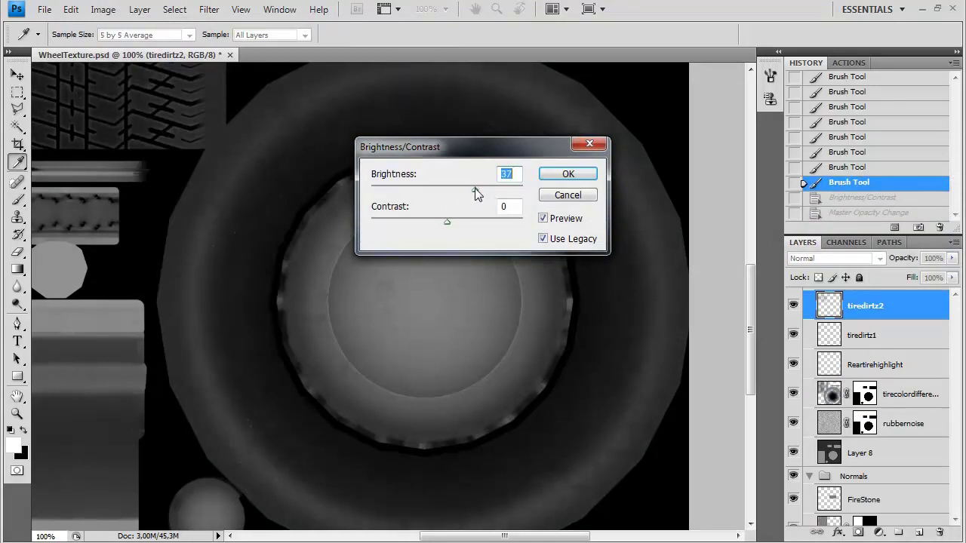
pyautogui.click(559, 175)
pyautogui.click(846, 197)
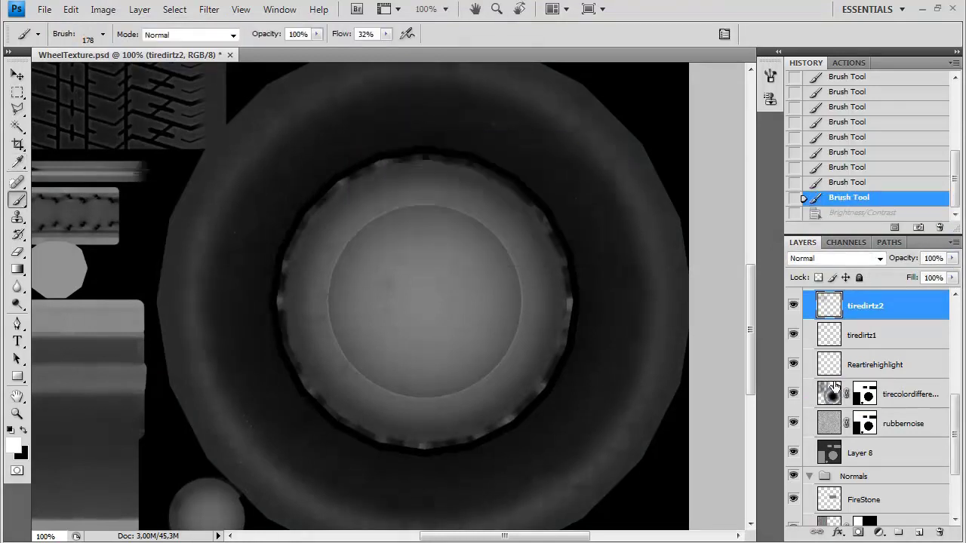
# - Raise the brightness of the tirecolordifferences layer by 40 with Brightness/Contrast and set the layer's opacity to 68%
pyautogui.click(905, 393)
pyautogui.click(103, 9)
pyautogui.moveTo(144, 48)
pyautogui.click(318, 49)
pyautogui.moveTo(449, 191); pyautogui.dragTo(460, 193)
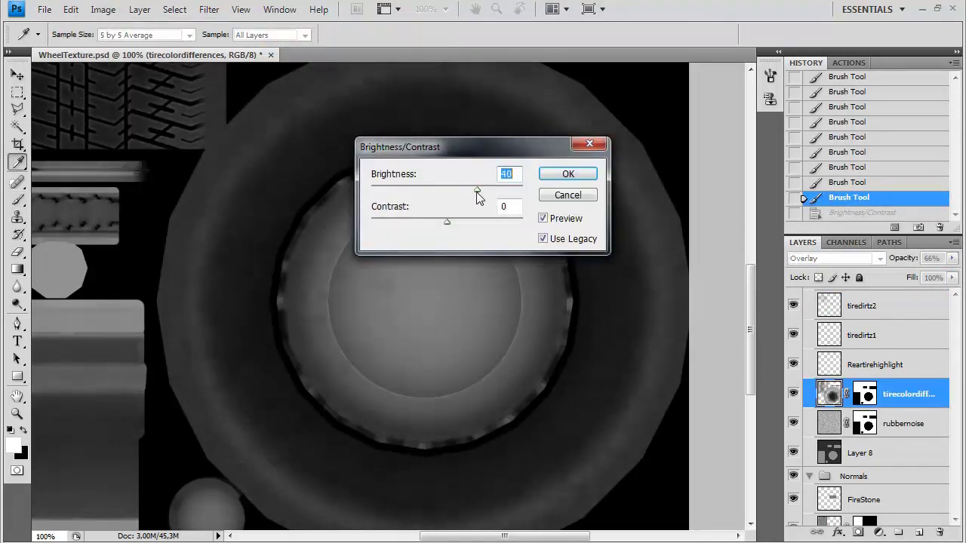
pyautogui.click(568, 178)
pyautogui.moveTo(927, 276); pyautogui.dragTo(929, 274)
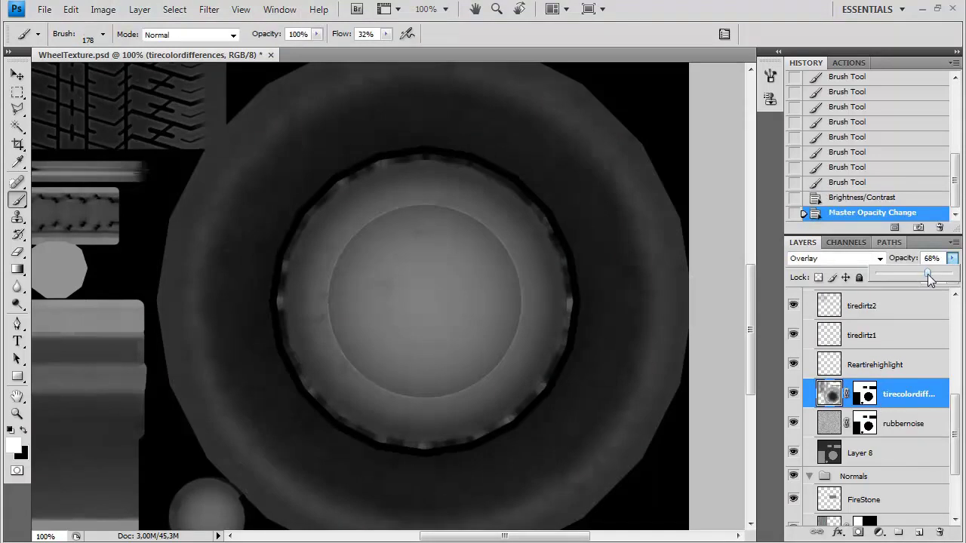
# - Select the rubbernoise layer and export the texture as a Targa copy, replacing WheelDiffuse.tga
pyautogui.click(885, 421)
pyautogui.hotkey('ctrl', '-')
pyautogui.hotkey('ctrl', '-')
pyautogui.hotkey('ctrl', 'shift', 's')
pyautogui.click(463, 354)
pyautogui.click(457, 533)
pyautogui.click(446, 355)
pyautogui.click(468, 541)
pyautogui.doubleClick(584, 256)
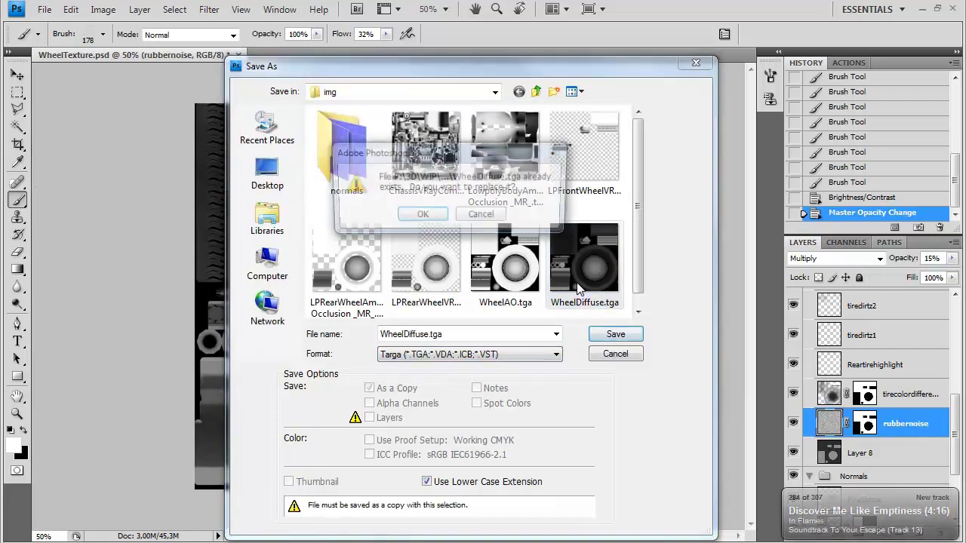
pyautogui.click(422, 215)
# - Switch to 3ds Max and examine the rear tire's tread and sidewall up close, with and without edged faces
pyautogui.hotkey('alt', 'Tab')
pyautogui.moveTo(316, 498); pyautogui.dragTo(366, 351)
pyautogui.scroll(-2, 291, 381)
pyautogui.scroll(-2, 442, 371)
pyautogui.scroll(-4, 357, 371)
pyautogui.scroll(5, 332, 367)
pyautogui.scroll(-4, 364, 361)
pyautogui.scroll(5, 415, 354)
pyautogui.press('F4')
pyautogui.scroll(3, 440, 341)
pyautogui.press('F4')
pyautogui.scroll(-3, 447, 365)
pyautogui.scroll(-4, 377, 319)
pyautogui.moveTo(387, 381); pyautogui.dragTo(519, 368)
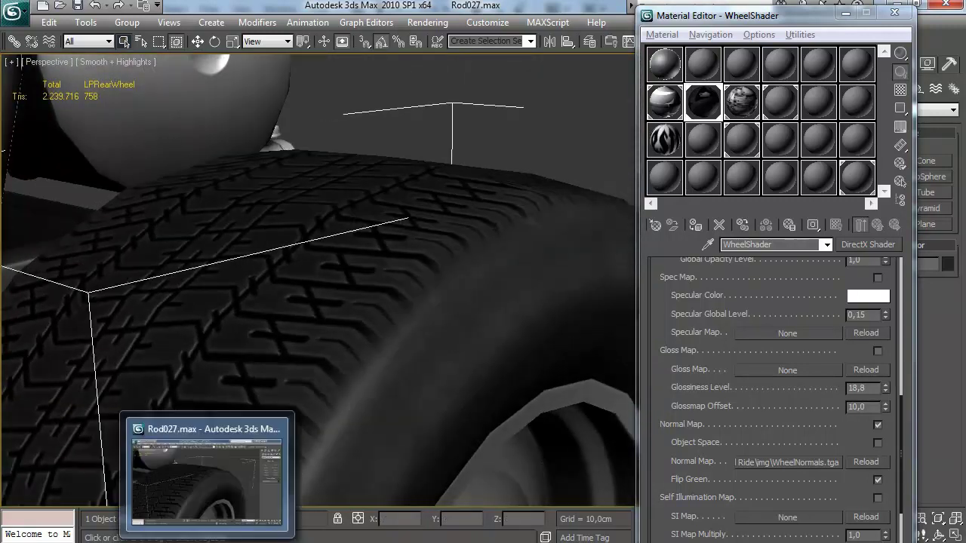
# - Return to Photoshop and select the tirecolordifferences layer to work on the tire tread
pyautogui.click(208, 541)
pyautogui.hotkey('ctrl', '+')
pyautogui.moveTo(245, 235); pyautogui.dragTo(263, 345)
pyautogui.click(834, 398)
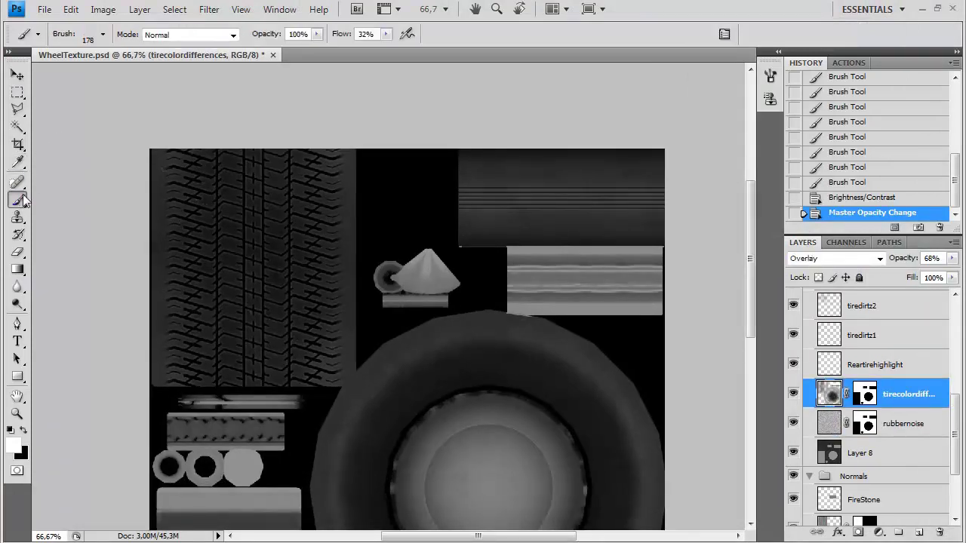
# - Set the tirecolordifferences layer's blending mode to Normal and the foreground colour to grey 727272
pyautogui.click(841, 255)
pyautogui.click(813, 9)
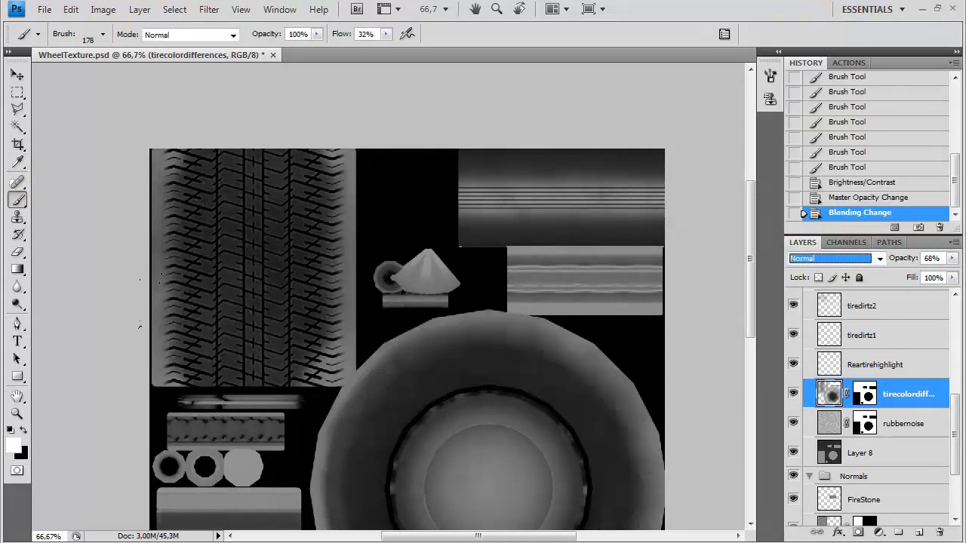
pyautogui.click(13, 445)
pyautogui.click(377, 259)
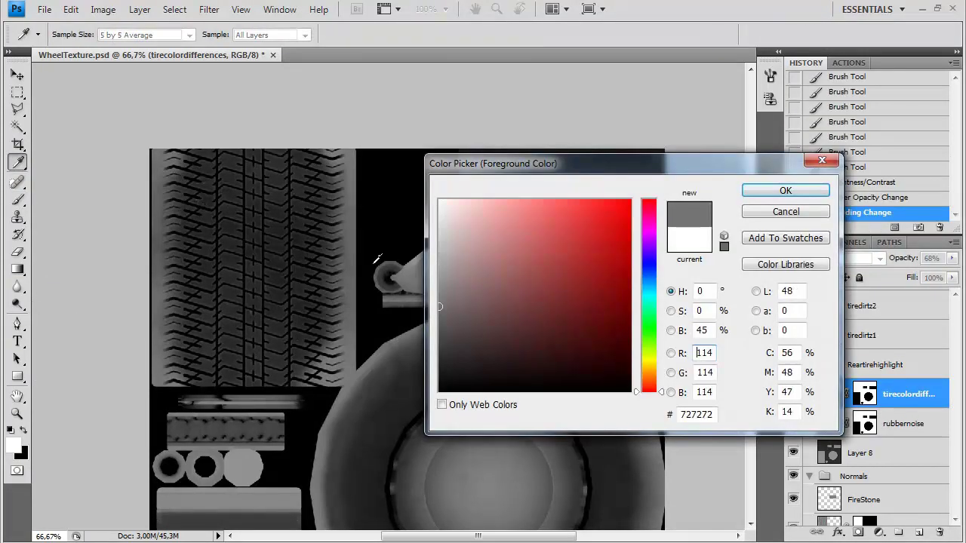
pyautogui.click(749, 193)
# - Choose the soft 100 px brush with 0% hardness and set the tirecolordifferences layer's blending mode to Overlay
pyautogui.click(103, 34)
pyautogui.scroll(5, 174, 171)
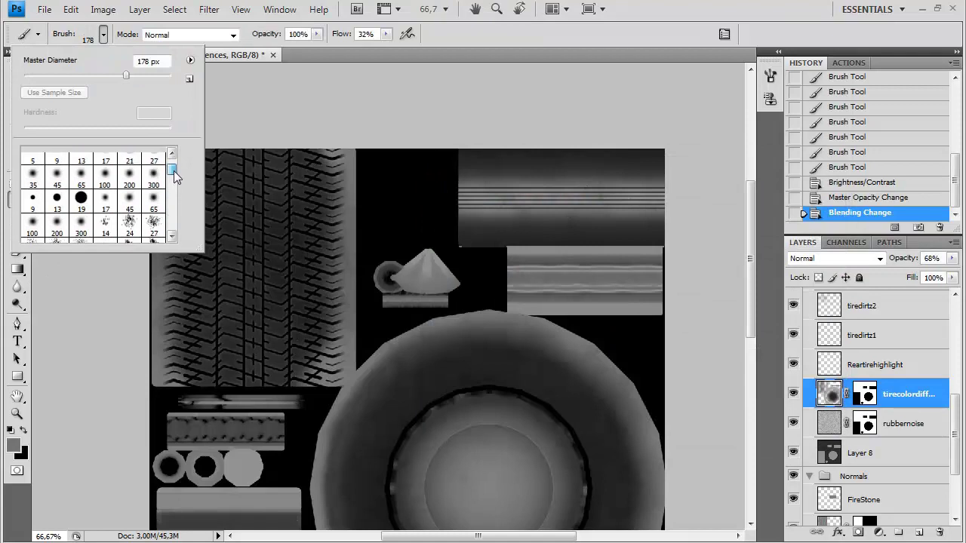
pyautogui.click(57, 204)
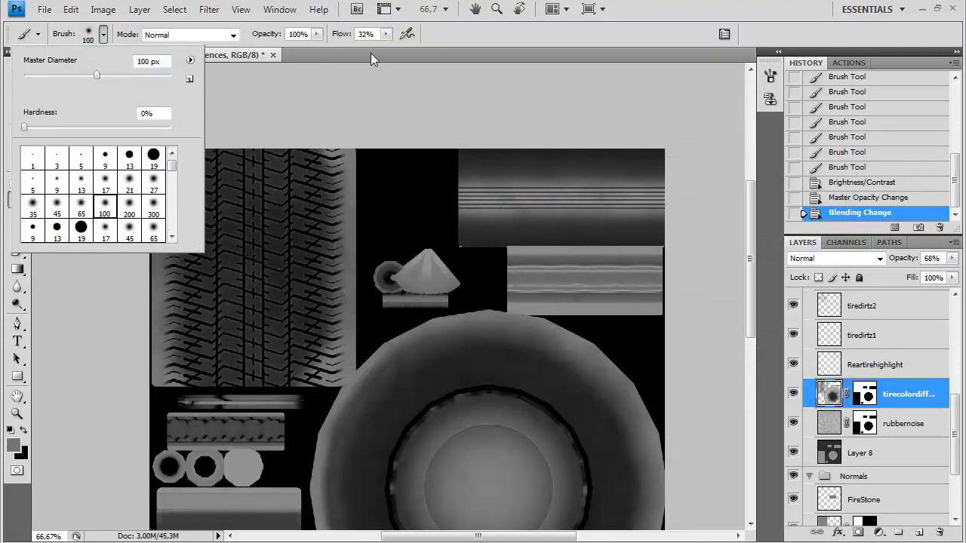
pyautogui.click(375, 60)
pyautogui.click(837, 258)
pyautogui.click(834, 192)
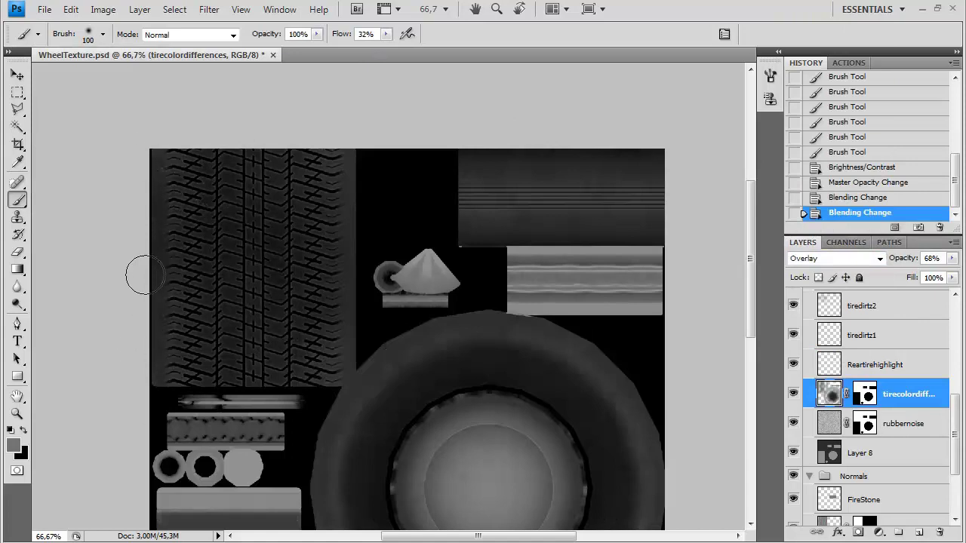
# - Pick a lighter grey foreground colour and paint along both side edges of the tire tread
pyautogui.click(14, 446)
pyautogui.click(438, 255)
pyautogui.click(785, 190)
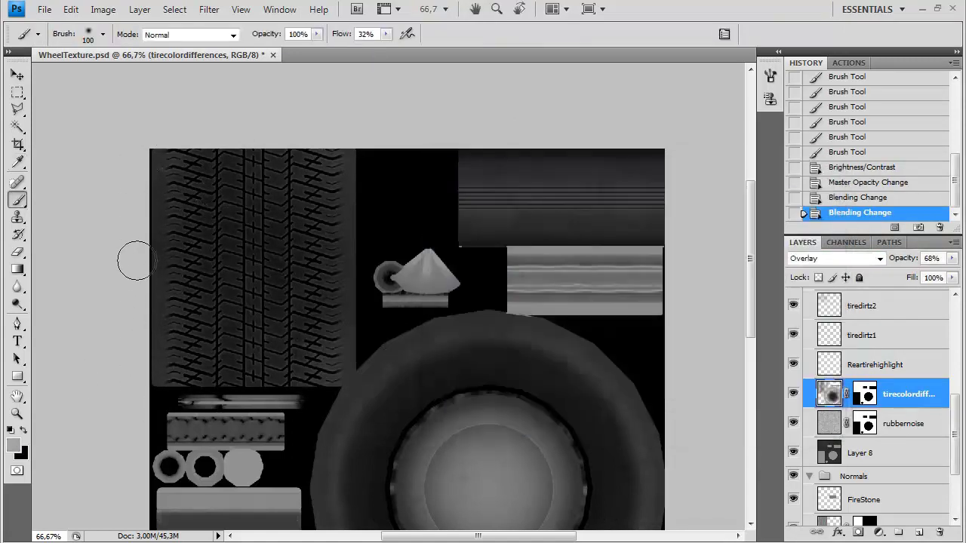
pyautogui.moveTo(136, 260); pyautogui.dragTo(141, 161)
pyautogui.click(150, 207)
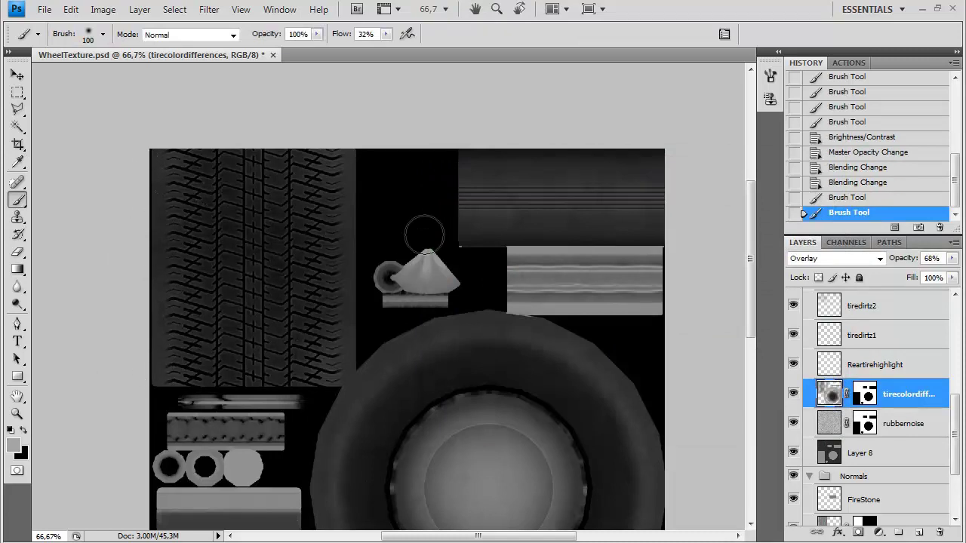
pyautogui.click(355, 284)
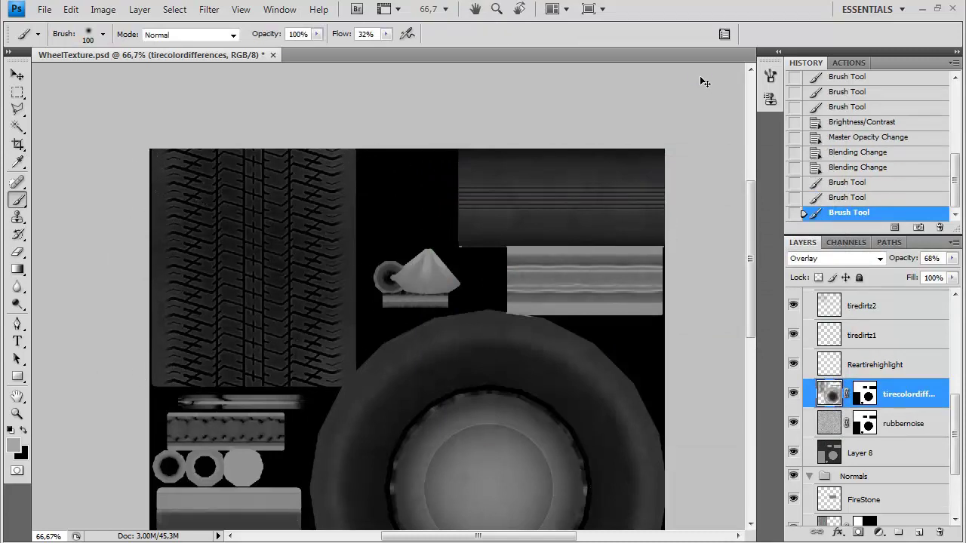
# - Save the PSD and export the texture as a Targa copy, replacing WheelDiffuse.tga
pyautogui.hotkey('ctrl', 's')
pyautogui.hotkey('ctrl', 'shift', 's')
pyautogui.click(556, 353)
pyautogui.click(482, 539)
pyautogui.doubleClick(598, 261)
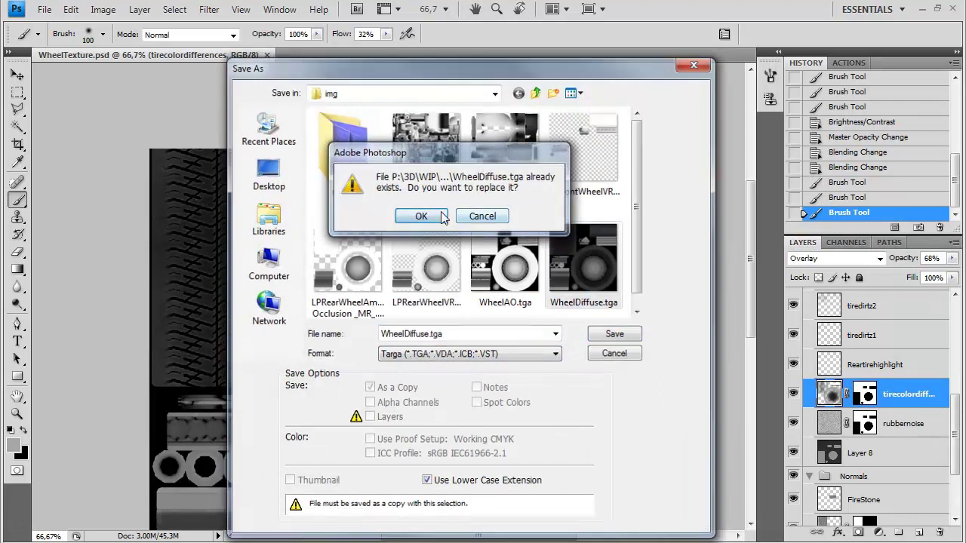
pyautogui.click(442, 217)
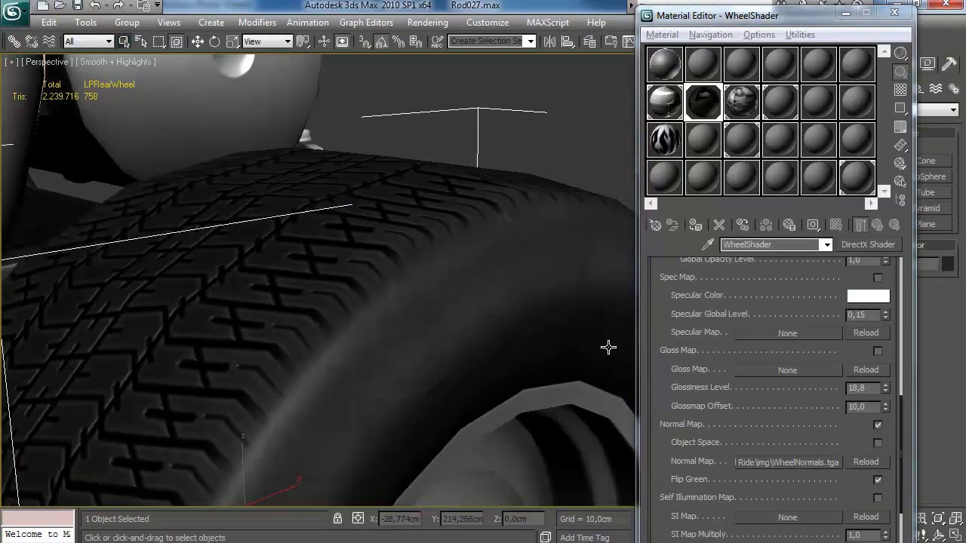
# - In 3ds Max, reload the normal map and the diffuse map of the WheelShader material
pyautogui.click(864, 460)
pyautogui.scroll(8, 813, 361)
pyautogui.click(865, 383)
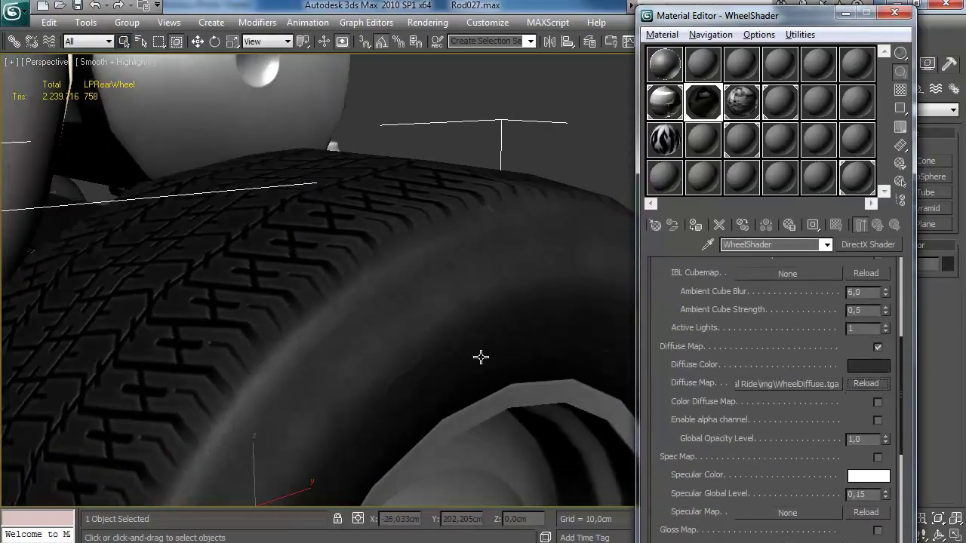
# - Examine the rear wheel's tread, raised sidewall lettering and rim on the reloaded hot rod model from several angles
pyautogui.scroll(-6, 480, 357)
pyautogui.moveTo(430, 363); pyautogui.dragTo(342, 329)
pyautogui.scroll(-3, 342, 329)
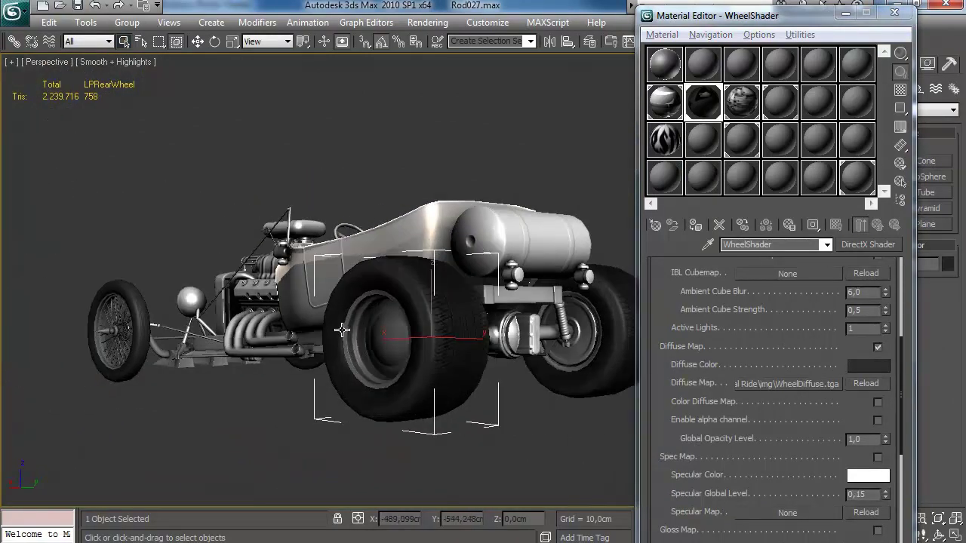
pyautogui.scroll(3, 369, 334)
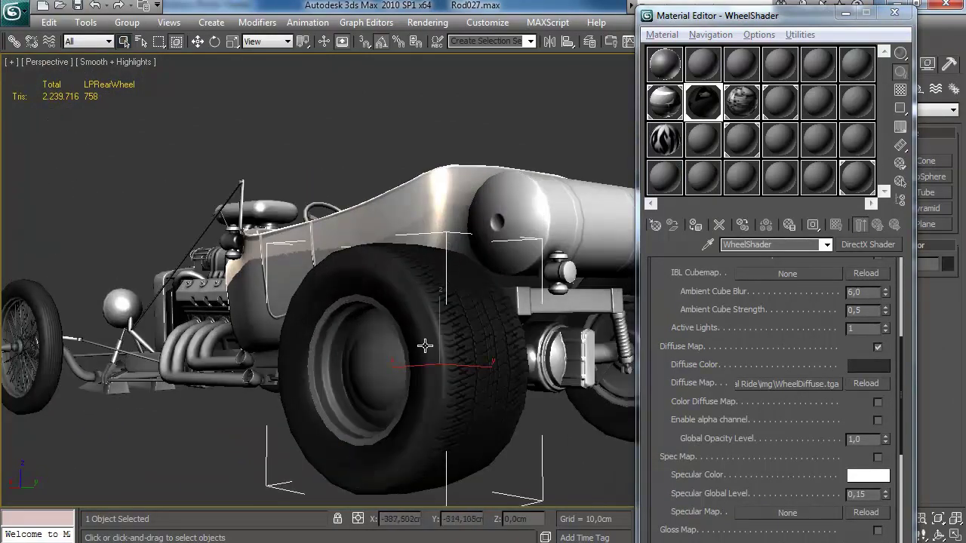
pyautogui.moveTo(425, 345); pyautogui.dragTo(491, 262)
pyautogui.scroll(10, 460, 339)
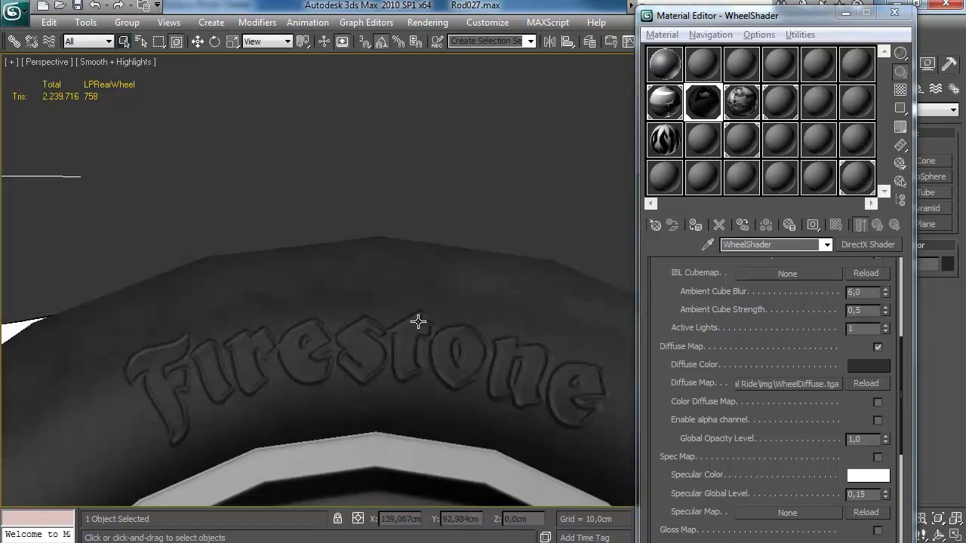
pyautogui.scroll(-10, 418, 322)
pyautogui.moveTo(403, 334); pyautogui.dragTo(409, 302)
pyautogui.scroll(3, 409, 302)
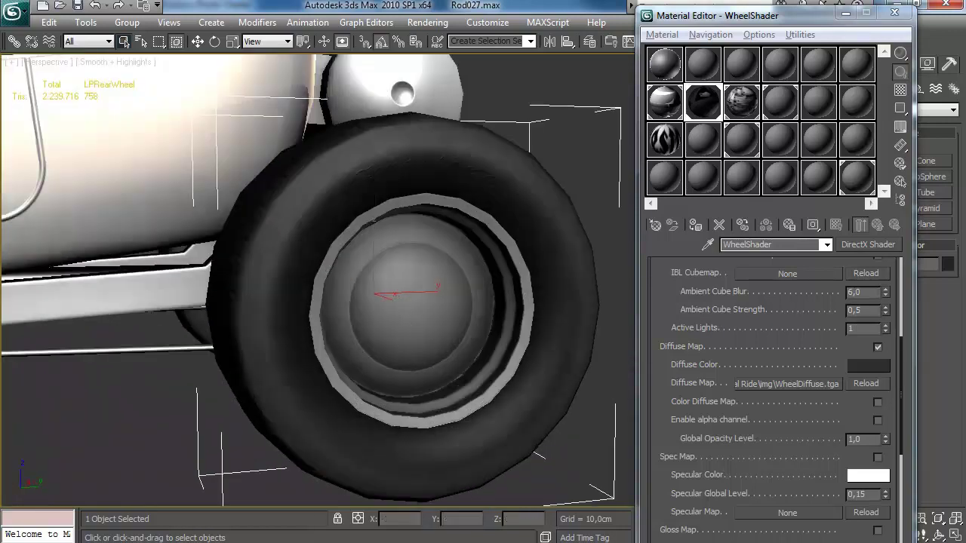
# - Switch to Photoshop, create a new layer directly above rubbernoise and fill the whole layer with the light grey background colour
pyautogui.click(268, 482)
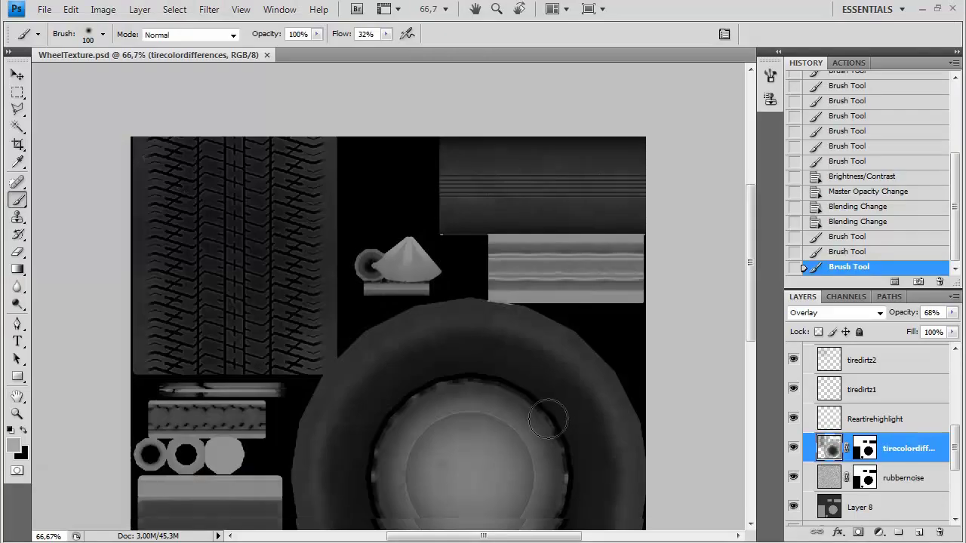
pyautogui.scroll(2, 875, 427)
pyautogui.keyDown('ctrl'); pyautogui.click(864, 392); pyautogui.keyUp('ctrl')
pyautogui.scroll(1, 867, 396)
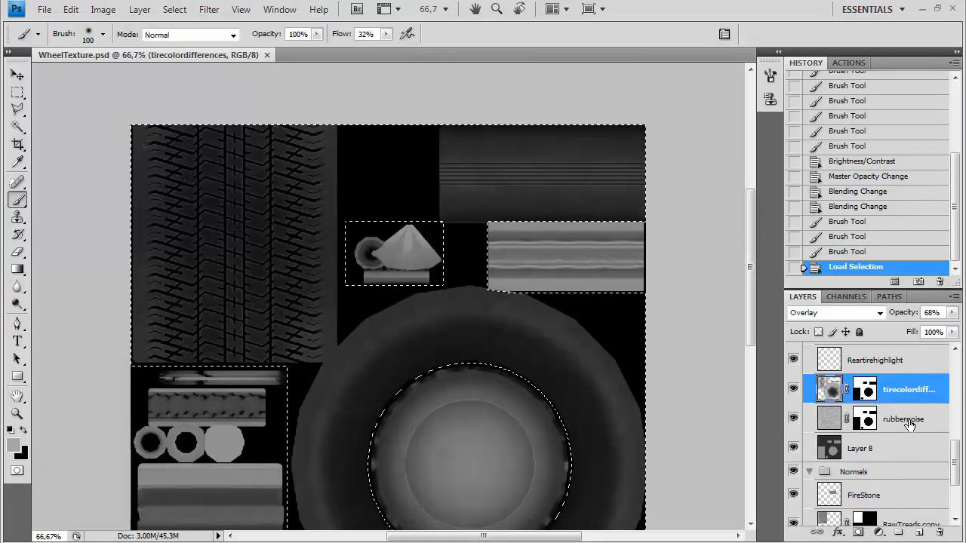
pyautogui.click(904, 428)
pyautogui.hotkey('ctrl', 'shift', 'n')
pyautogui.press('Return')
pyautogui.hotkey('ctrl', 'shift', 'i')
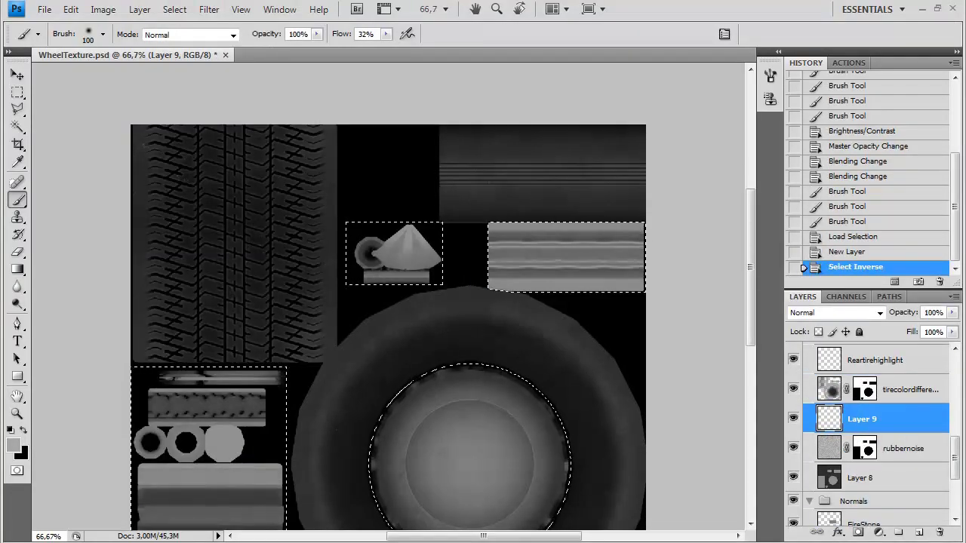
pyautogui.hotkey('ctrl', 'd')
pyautogui.press('x')
pyautogui.hotkey('ctrl', 'BackSpace')
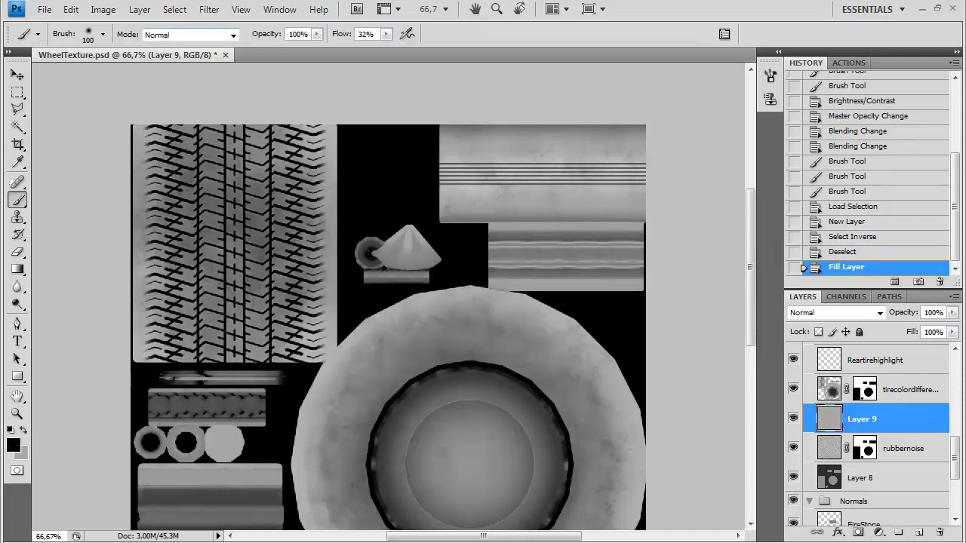
# - Apply the Sponge filter to the grey-filled Layer 9 with reduced slider settings for a fine mottled texture
pyautogui.click(209, 9)
pyautogui.moveTo(245, 120)
pyautogui.click(392, 290)
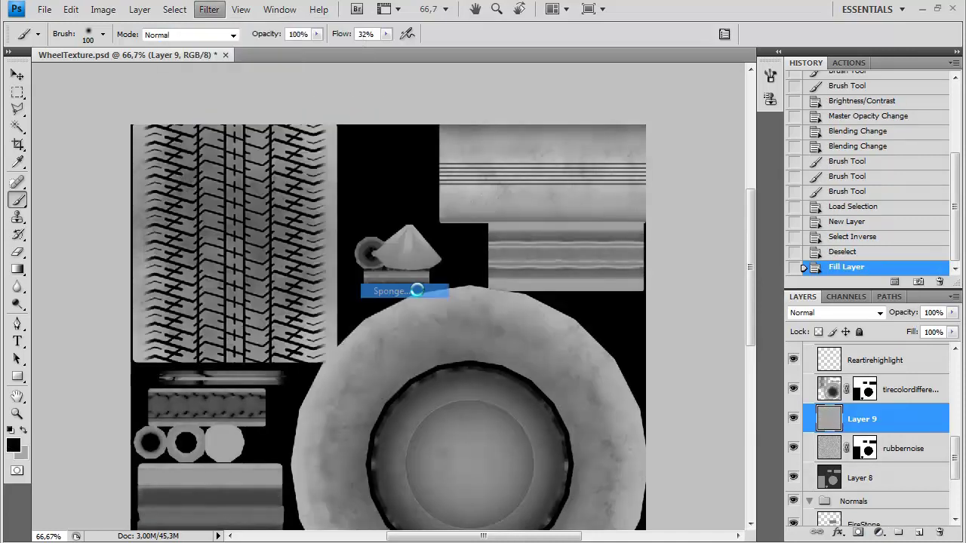
pyautogui.moveTo(808, 122); pyautogui.dragTo(777, 123)
pyautogui.moveTo(820, 188); pyautogui.dragTo(768, 188)
pyautogui.click(857, 40)
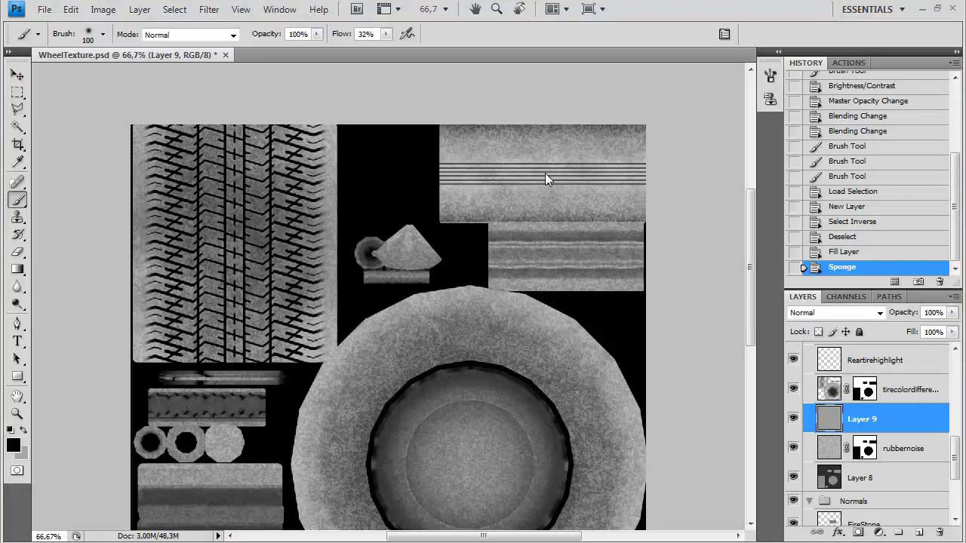
# - Mask Layer 9 with the inverse of the rubbernoise mask so the sponge texture covers only the metal parts
pyautogui.keyDown('ctrl'); pyautogui.click(865, 449); pyautogui.keyUp('ctrl')
pyautogui.hotkey('ctrl', 'shift', 'i')
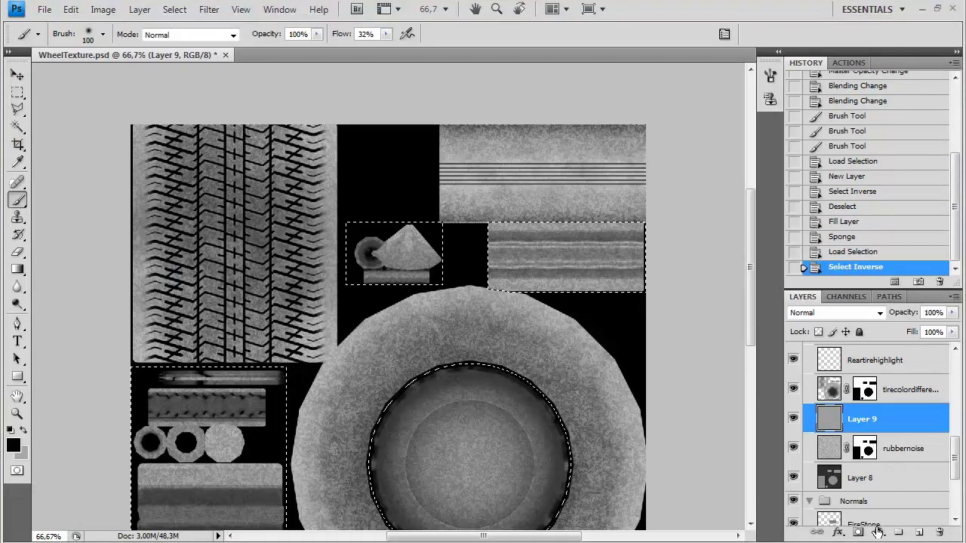
pyautogui.click(858, 532)
# - Set Layer 9's blending mode to Overlay and its opacity to 18%, checking the effect on the hub
pyautogui.hotkey('ctrl', '+')
pyautogui.moveTo(471, 429); pyautogui.dragTo(529, 187)
pyautogui.click(875, 313)
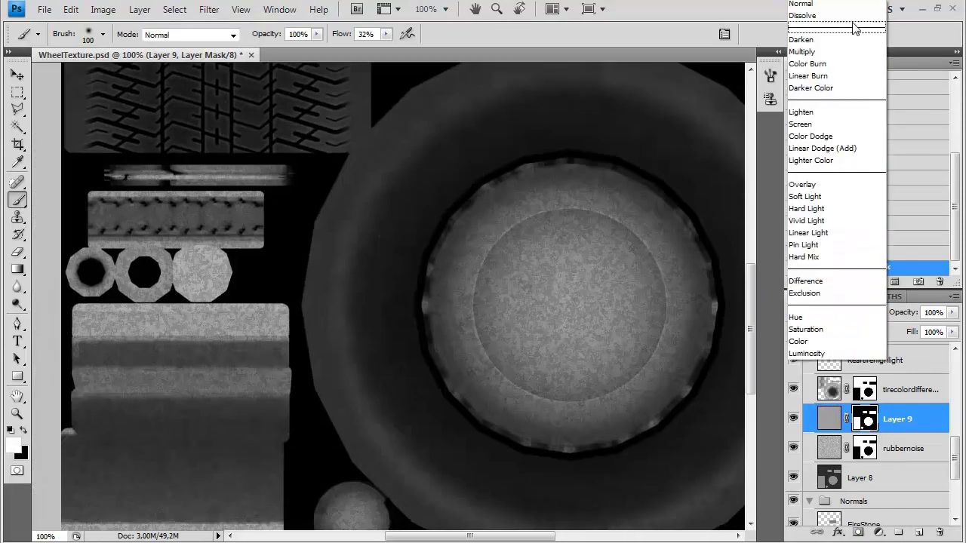
pyautogui.click(823, 189)
pyautogui.moveTo(951, 313); pyautogui.dragTo(890, 331)
pyautogui.moveTo(667, 291); pyautogui.dragTo(407, 521)
pyautogui.moveTo(418, 347); pyautogui.dragTo(597, 259)
pyautogui.moveTo(519, 380); pyautogui.dragTo(334, 184)
pyautogui.hotkey('ctrl', '+')
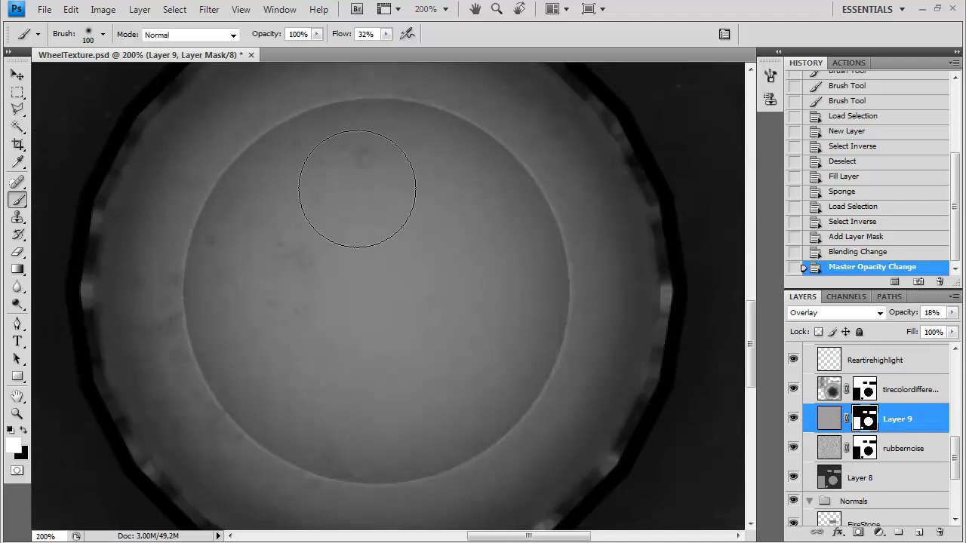
pyautogui.hotkey('ctrl', '-')
pyautogui.hotkey('ctrl', '-')
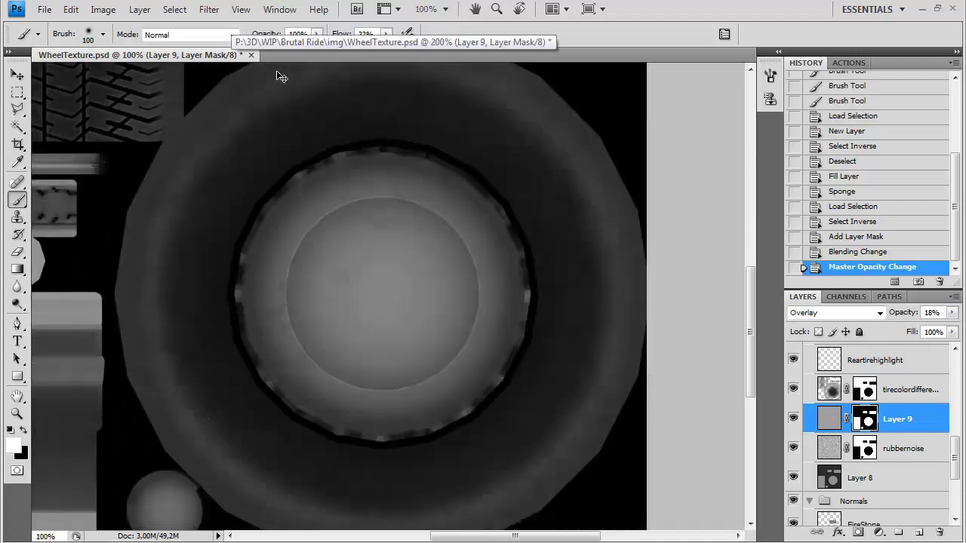
# - Select the tiredirtz1 layer and choose the 375 px speckled dirt brush
pyautogui.moveTo(301, 214); pyautogui.dragTo(469, 163)
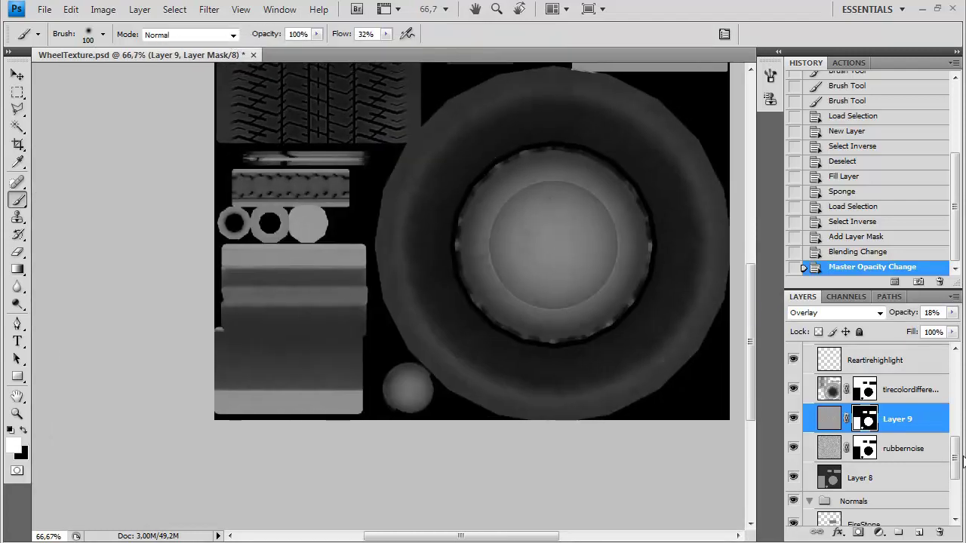
pyautogui.scroll(3, 891, 438)
pyautogui.click(862, 426)
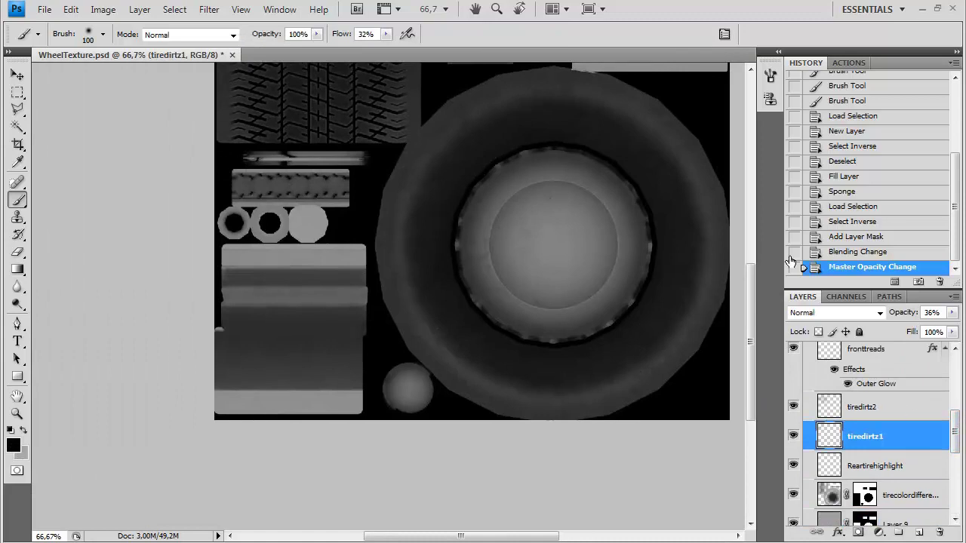
pyautogui.moveTo(955, 442)
pyautogui.mouseDown()
pyautogui.moveTo(953, 462)
pyautogui.moveTo(953, 435)
pyautogui.mouseUp()
pyautogui.click(103, 34)
pyautogui.moveTo(177, 176); pyautogui.dragTo(174, 212)
pyautogui.click(112, 216)
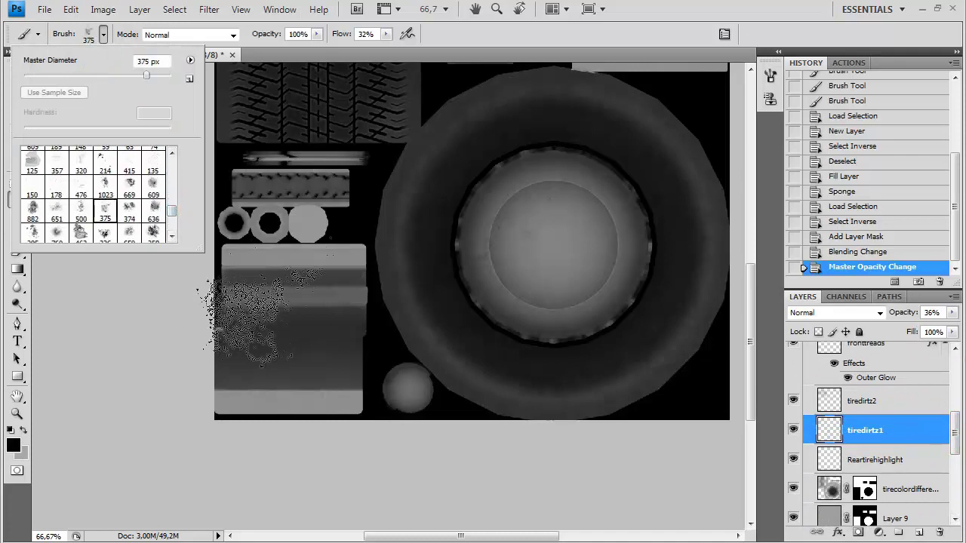
# - Stamp black dirt specks across the rim strips in the lower-left part of the texture
pyautogui.click(336, 347)
pyautogui.click(344, 341)
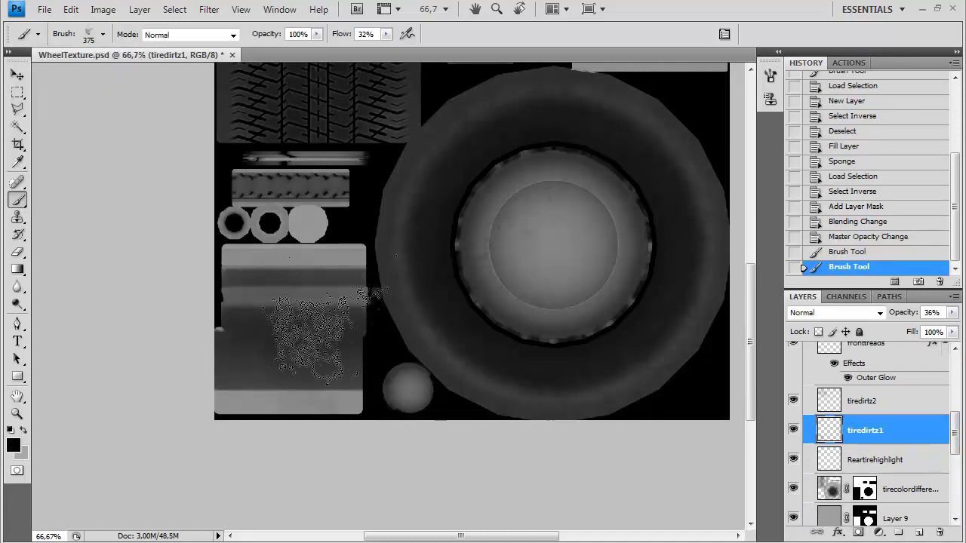
pyautogui.click(328, 323)
pyautogui.click(248, 323)
pyautogui.click(213, 324)
pyautogui.click(224, 327)
pyautogui.click(329, 326)
pyautogui.click(299, 331)
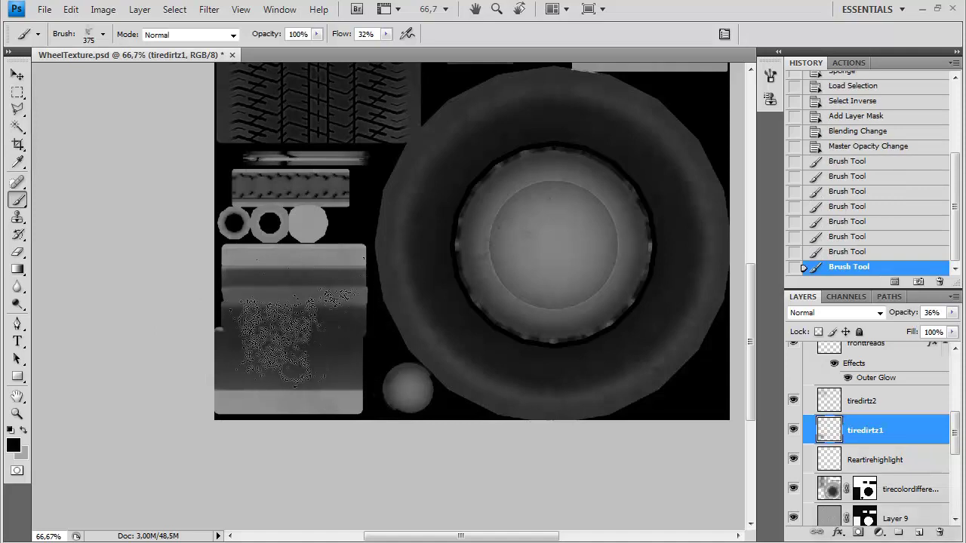
pyautogui.click(273, 347)
pyautogui.click(276, 364)
# - Raise the brush flow to 59%, reduce the brush to 193 px, and stamp dirt on the rim strip and around the hub's edge
pyautogui.moveTo(385, 34); pyautogui.dragTo(406, 48)
pyautogui.rightClick(272, 303)
pyautogui.click(394, 319)
pyautogui.click(239, 384)
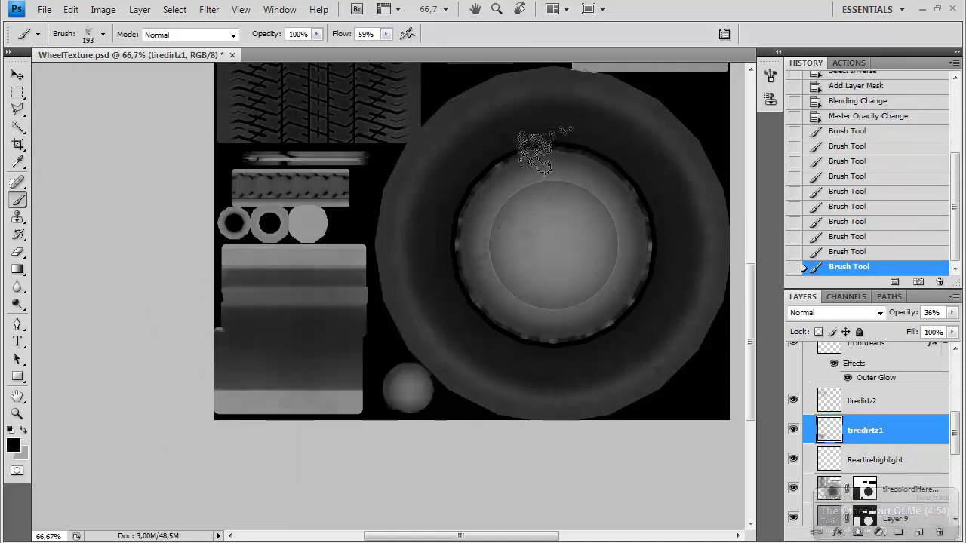
pyautogui.click(543, 155)
pyautogui.click(473, 250)
pyautogui.click(469, 262)
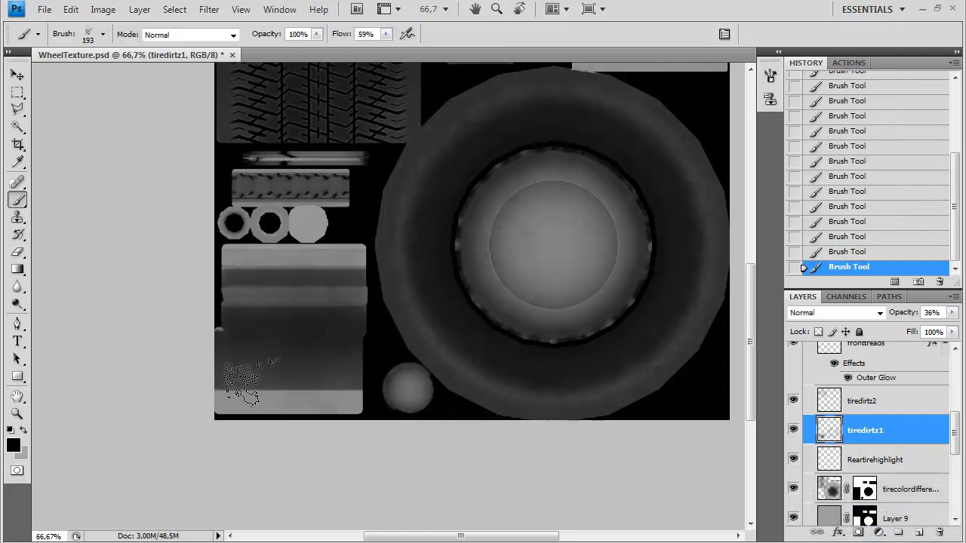
# - Stamp the dark rim strip with the 150 px dirt brush, and make tiredirtz2 the active layer
pyautogui.click(102, 35)
pyautogui.click(32, 188)
pyautogui.click(287, 341)
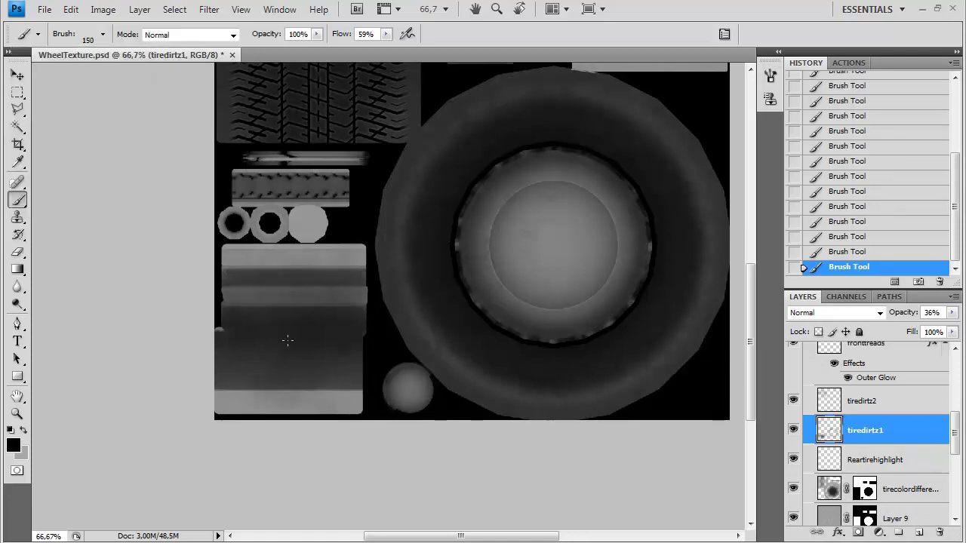
pyautogui.click(821, 396)
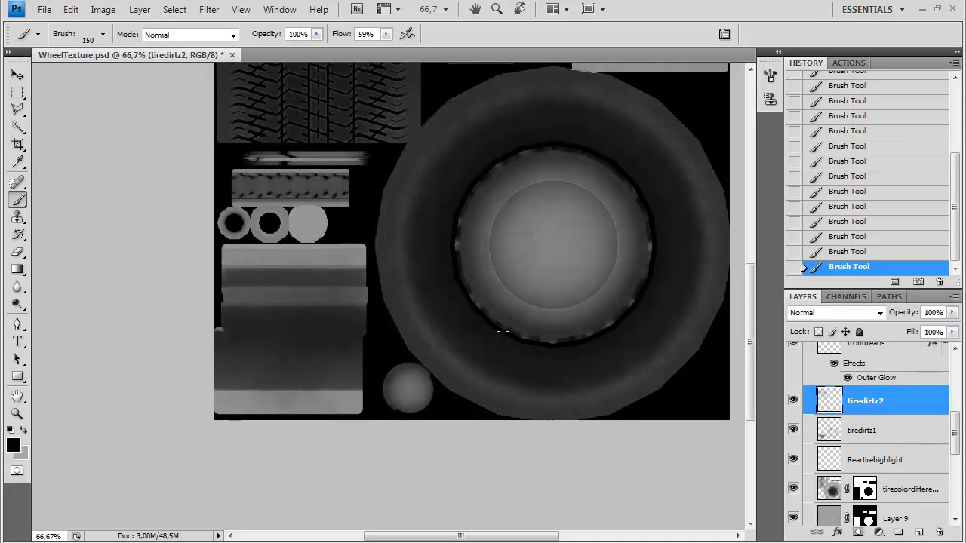
pyautogui.moveTo(611, 109); pyautogui.dragTo(528, 221)
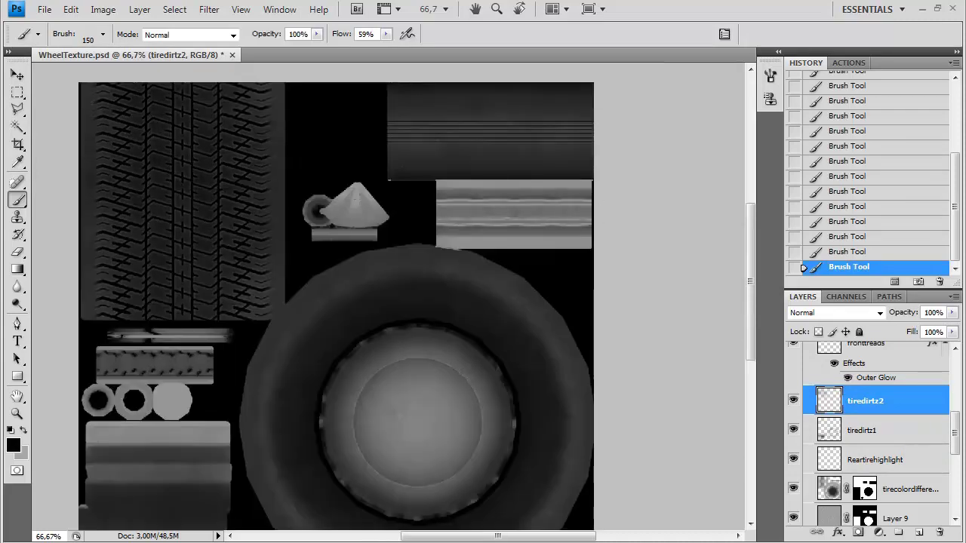
pyautogui.moveTo(184, 375); pyautogui.dragTo(307, 296)
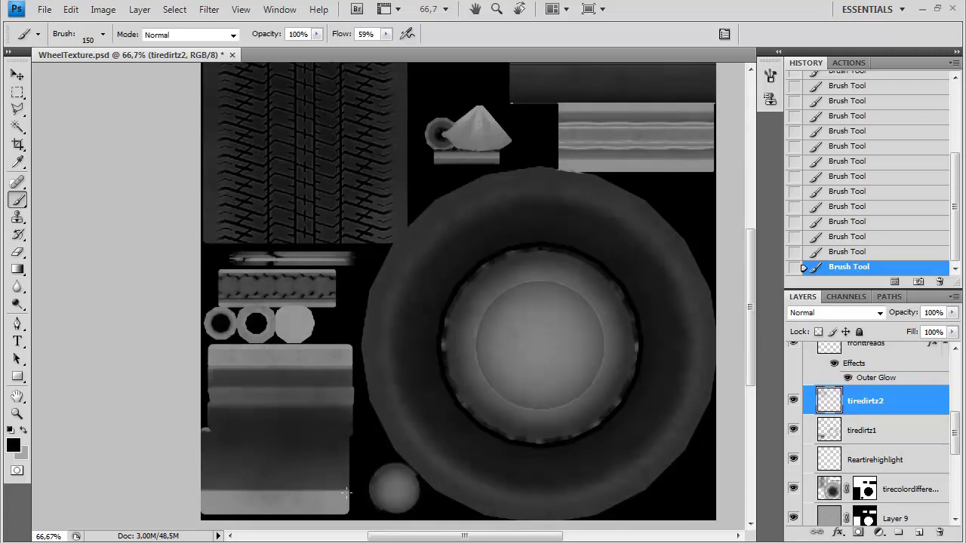
# - Create a new layer directly above Layer 9 and fill it entirely with a solid colour
pyautogui.scroll(-2, 400, 287)
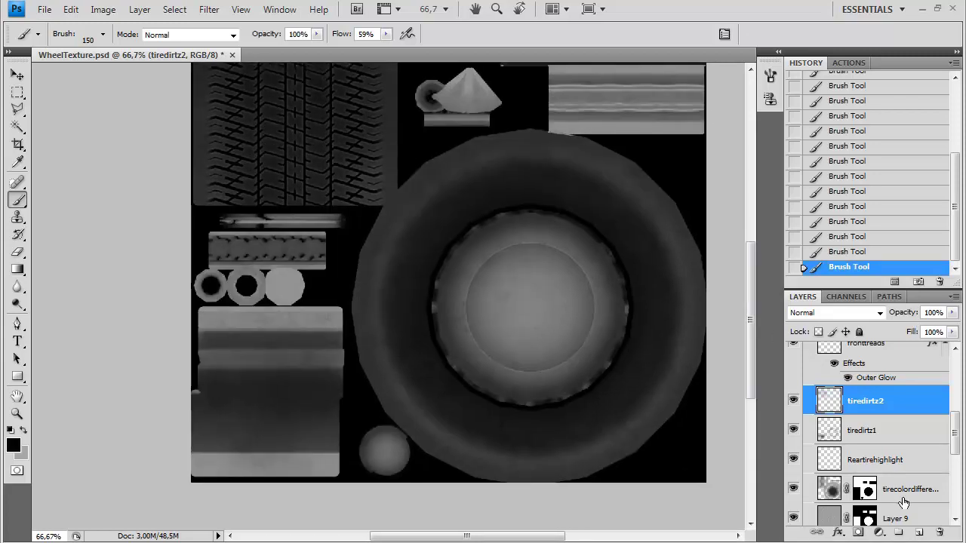
pyautogui.scroll(-2, 903, 502)
pyautogui.click(885, 457)
pyautogui.hotkey('ctrl', 'shift', 'n')
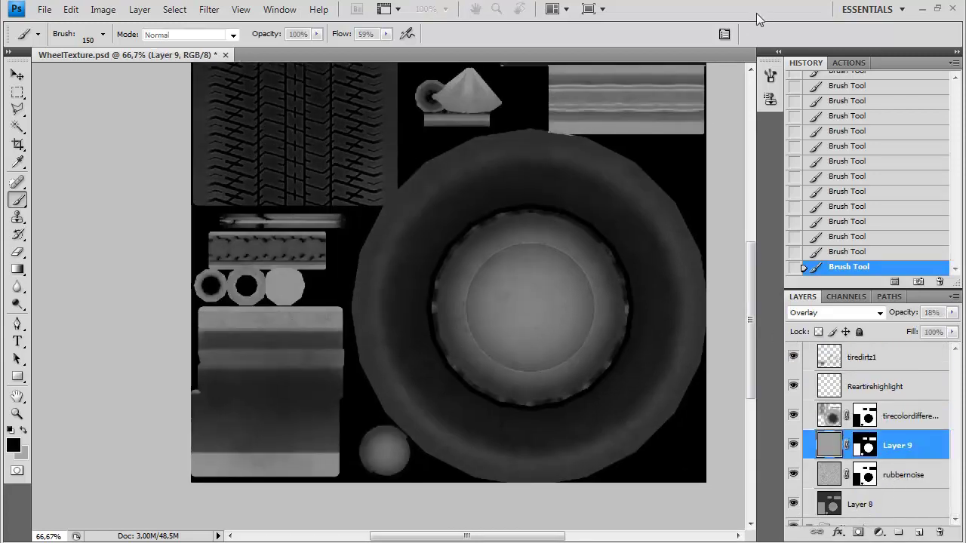
pyautogui.press('Return')
pyautogui.keyDown('ctrl'); pyautogui.click(865, 476); pyautogui.keyUp('ctrl')
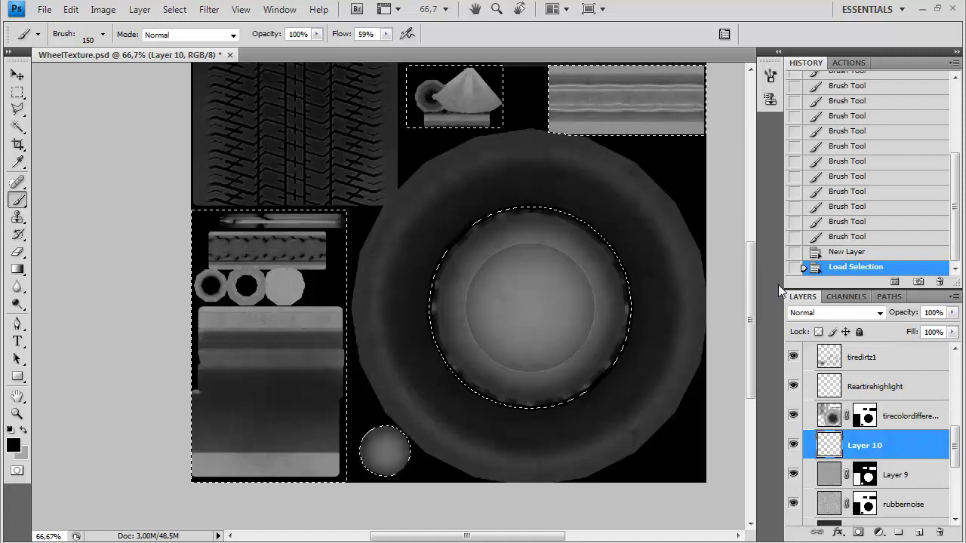
pyautogui.hotkey('ctrl', 'd')
pyautogui.hotkey('alt', 'BackSpace')
# - Apply the Add Noise filter to the filled Layer 10
pyautogui.click(209, 9)
pyautogui.moveTo(249, 175)
pyautogui.click(388, 174)
pyautogui.click(715, 178)
# - Apply a Motion Blur with an increased distance to Layer 10, stretching the noise into horizontal streaks
pyautogui.click(209, 9)
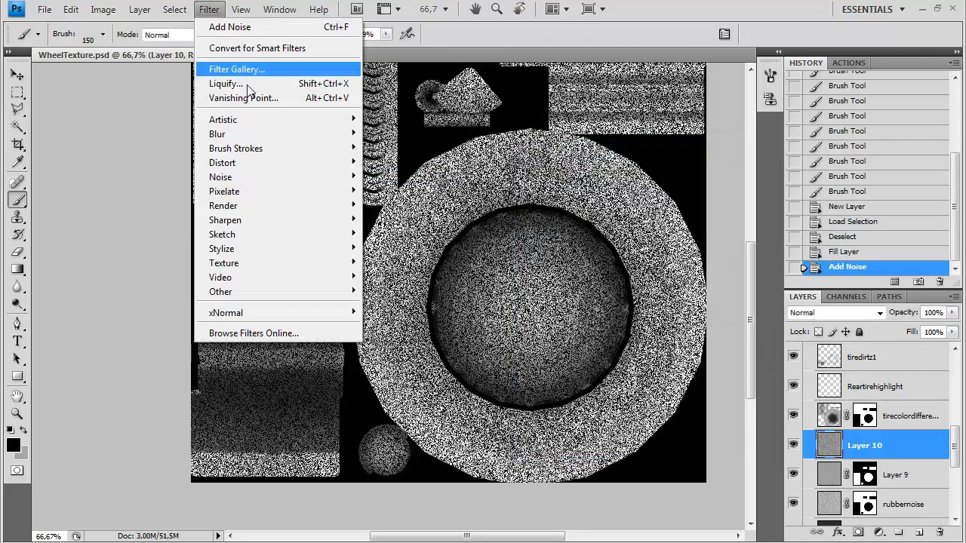
pyautogui.moveTo(255, 135)
pyautogui.click(412, 216)
pyautogui.moveTo(381, 354); pyautogui.dragTo(437, 354)
pyautogui.click(566, 115)
# - Select the lower-left area of Layer 10 with a rectangular marquee, shift it left past the streaks' uneven edge, and deselect
pyautogui.click(18, 92)
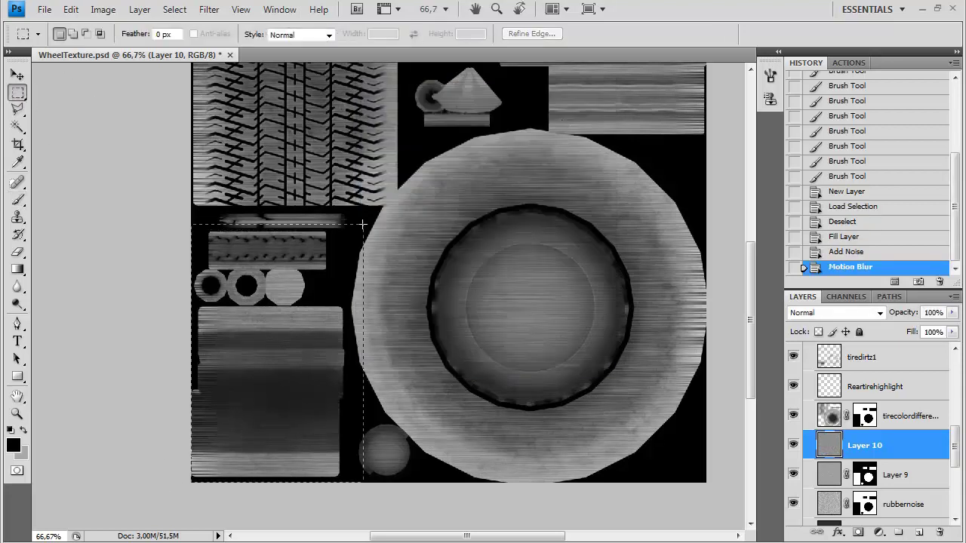
pyautogui.moveTo(362, 224); pyautogui.dragTo(362, 214)
pyautogui.moveTo(189, 485); pyautogui.dragTo(391, 291)
pyautogui.moveTo(438, 204); pyautogui.dragTo(426, 208)
pyautogui.click(17, 76)
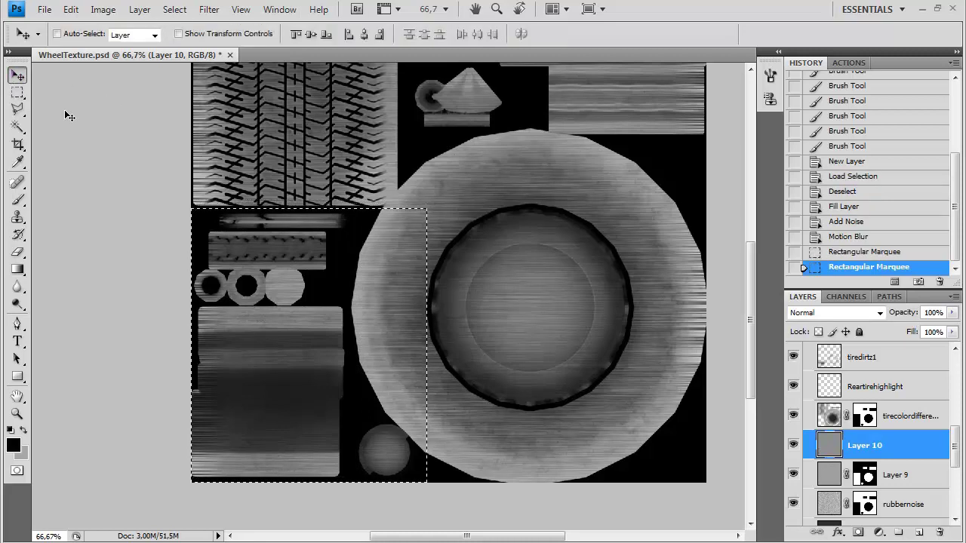
pyautogui.hotkey('shift', 'Left')
pyautogui.hotkey('shift', 'Left')
pyautogui.hotkey('shift', 'Left')
pyautogui.hotkey('shift', 'Left')
pyautogui.hotkey('shift', 'Left')
pyautogui.hotkey('shift', 'Left')
pyautogui.hotkey('shift', 'Left')
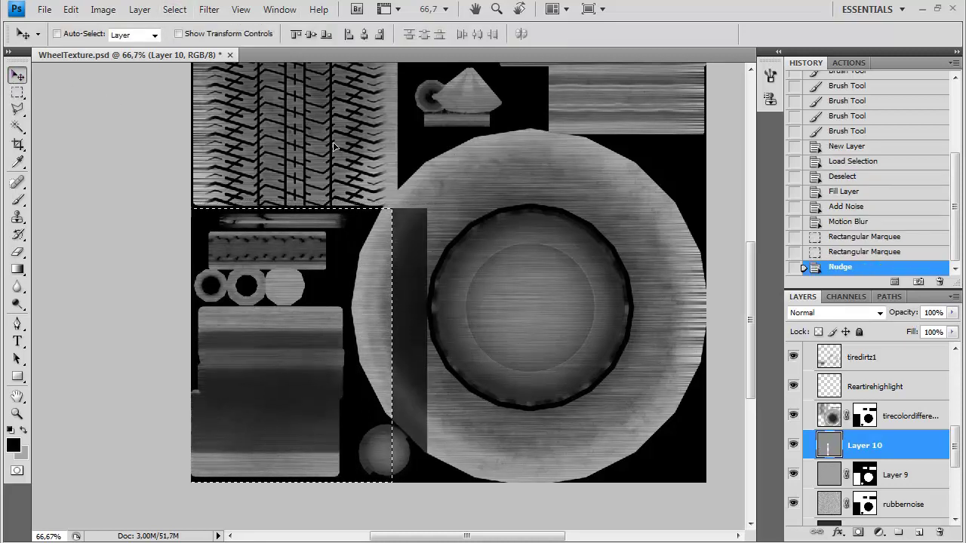
pyautogui.hotkey('shift', 'Right')
pyautogui.hotkey('shift', 'Right')
pyautogui.hotkey('shift', 'Right')
pyautogui.hotkey('shift', 'Left')
pyautogui.hotkey('shift', 'Left')
pyautogui.hotkey('shift', 'Left')
pyautogui.press('Right')
pyautogui.press('Right')
pyautogui.press('Right')
pyautogui.press('Right')
pyautogui.press('Right')
pyautogui.press('Right')
pyautogui.press('Right')
pyautogui.press('Right')
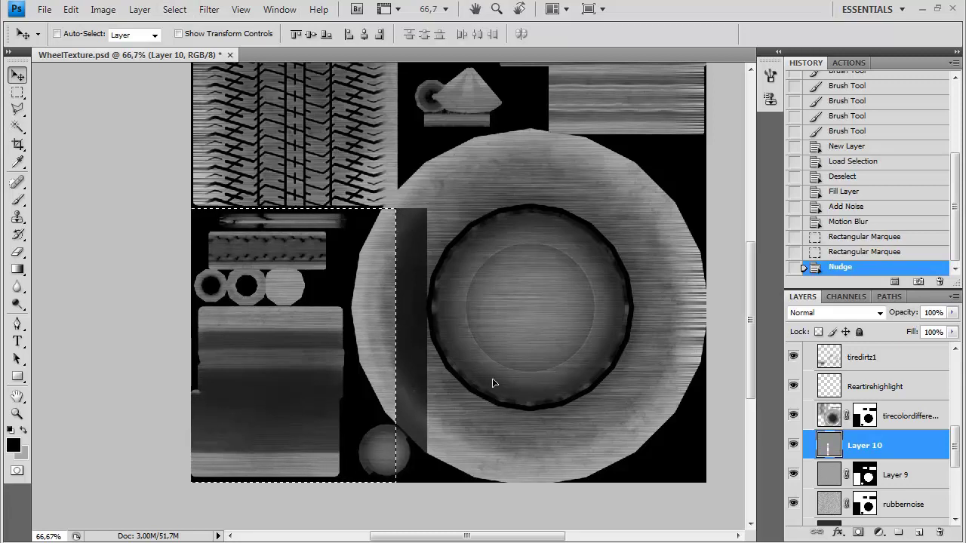
pyautogui.hotkey('ctrl', 'd')
# - Select the area of Layer 10 around the small round cap below the tire and nudge it right
pyautogui.press('m')
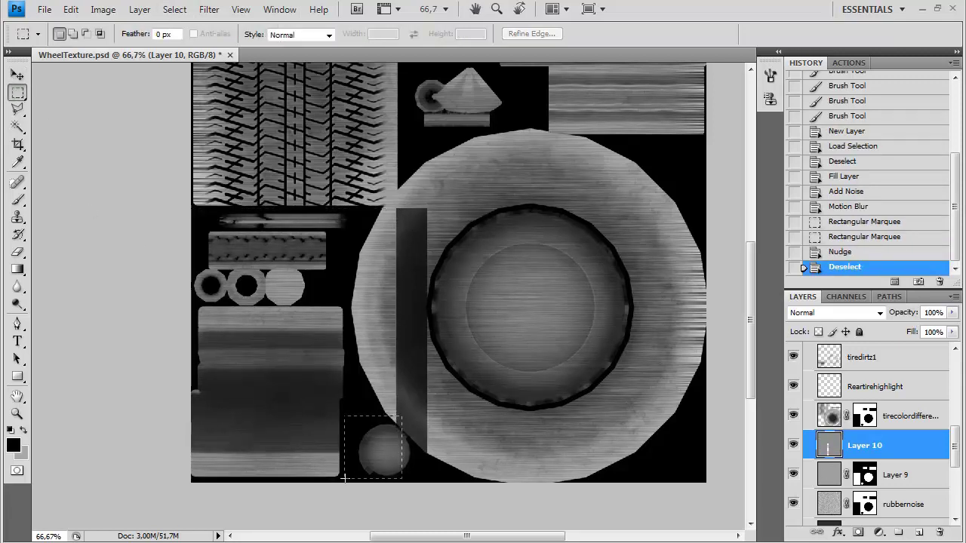
pyautogui.moveTo(344, 485); pyautogui.dragTo(348, 482)
pyautogui.press('v')
pyautogui.press('Right')
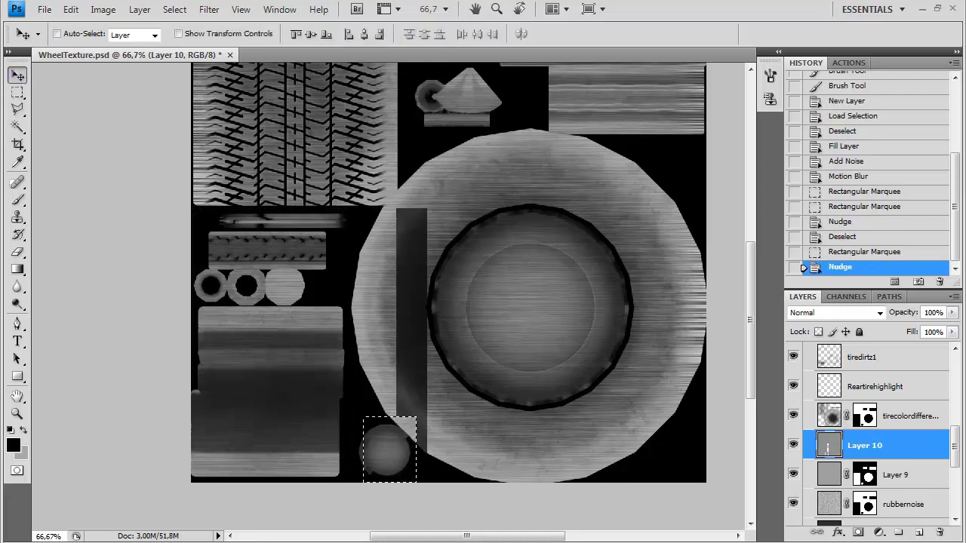
# - Adjust the selected streak patch around the small round cap with Free Transform, apply it, and deselect
pyautogui.hotkey('ctrl', 't')
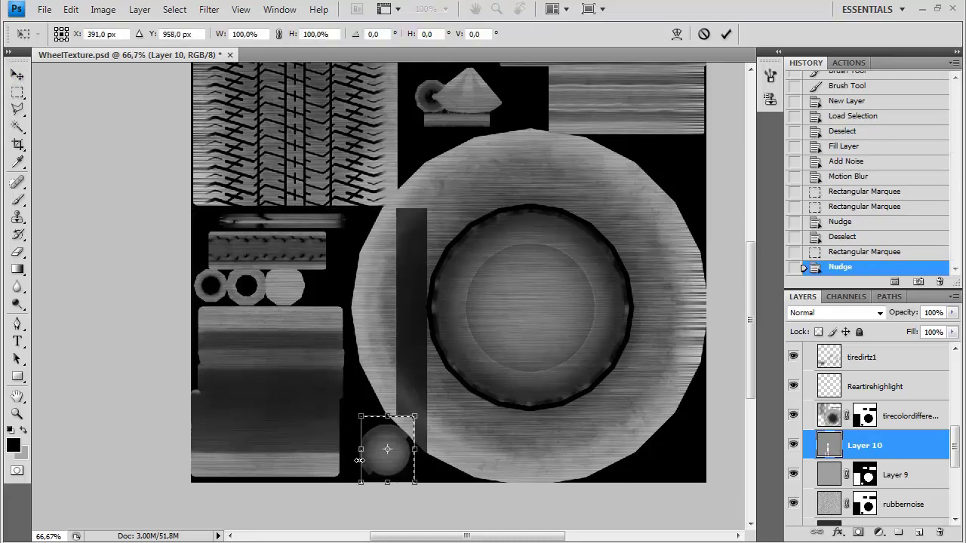
pyautogui.press('Return')
pyautogui.hotkey('ctrl', 'd')
pyautogui.moveTo(513, 136); pyautogui.dragTo(417, 261)
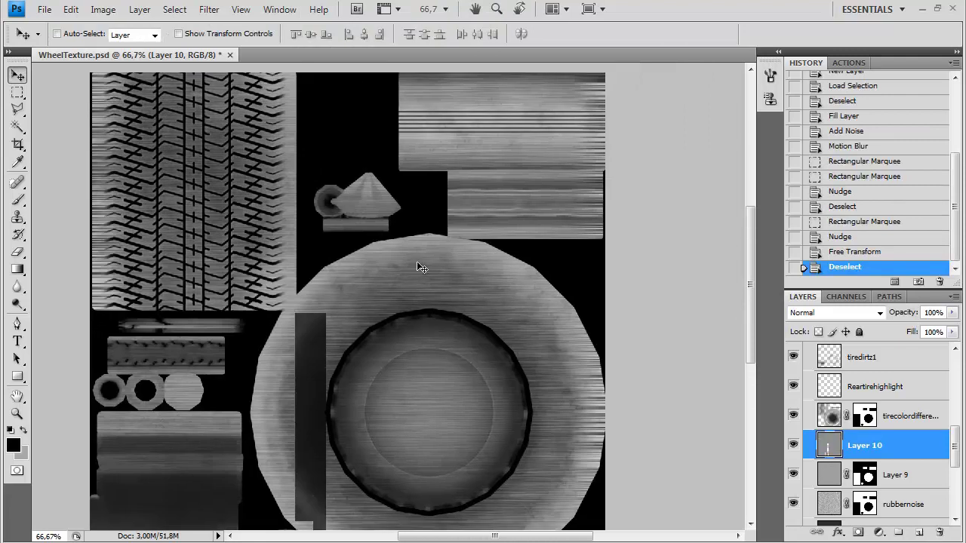
# - Move a rectangular block of Layer 10's streaks from the upper wide strip over the shorter strip below it, and deselect
pyautogui.press('m')
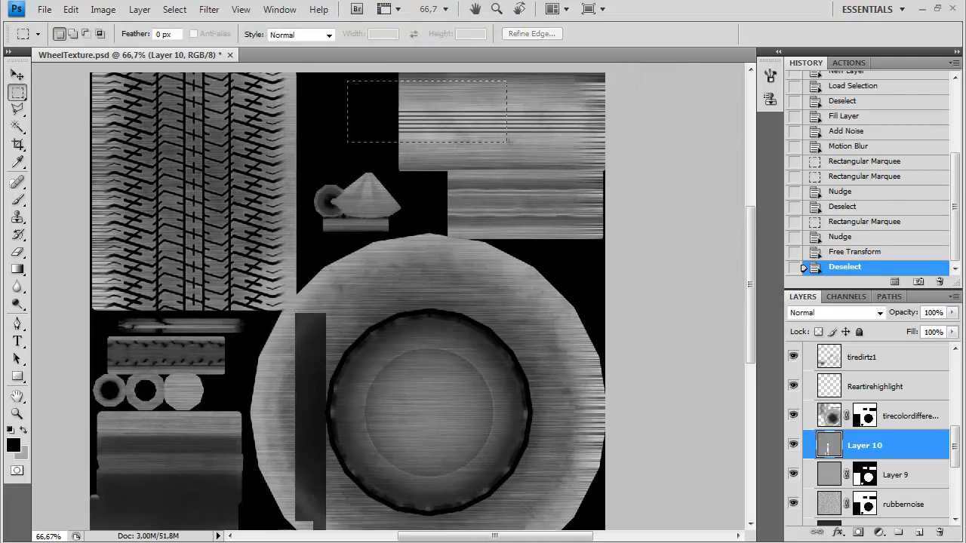
pyautogui.moveTo(556, 157); pyautogui.dragTo(556, 157)
pyautogui.press('v')
pyautogui.moveTo(418, 107); pyautogui.dragTo(510, 192)
pyautogui.hotkey('ctrl', 'd')
# - Load the rim-parts area as a selection from an existing layer mask and add it to Layer 10 as a layer mask
pyautogui.keyDown('ctrl'); pyautogui.click(848, 414); pyautogui.keyUp('ctrl')
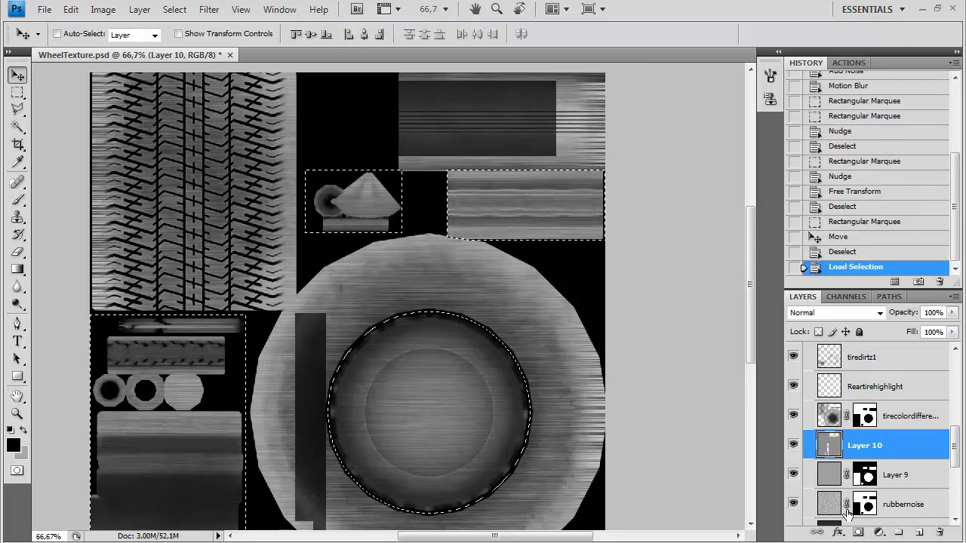
pyautogui.click(858, 533)
pyautogui.scroll(-2, 521, 226)
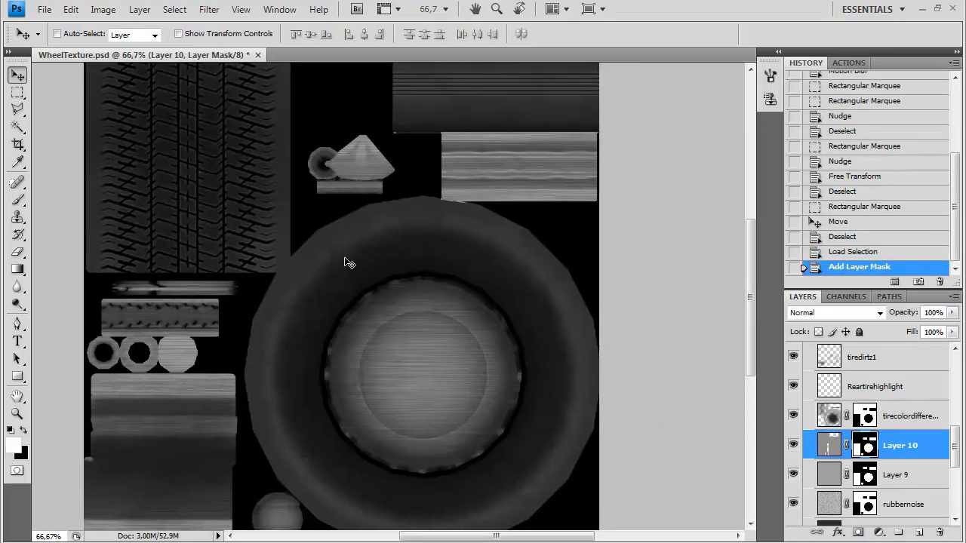
# - Paint black on Layer 10's mask over the small rings and round cap, using a size 100 soft brush at 30% flow
pyautogui.moveTo(358, 272); pyautogui.dragTo(399, 239)
pyautogui.click(17, 200)
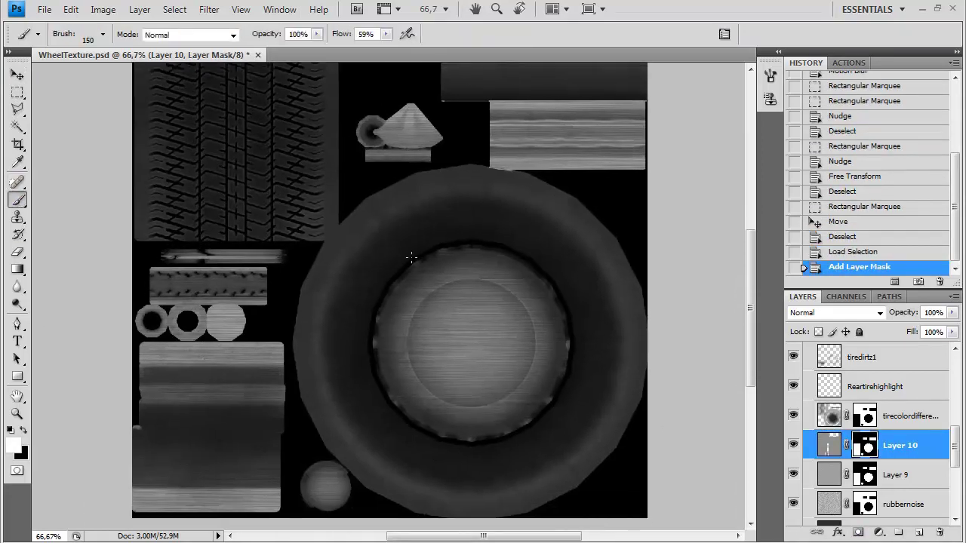
pyautogui.click(103, 35)
pyautogui.moveTo(172, 183); pyautogui.dragTo(174, 165)
pyautogui.click(106, 208)
pyautogui.click(387, 33)
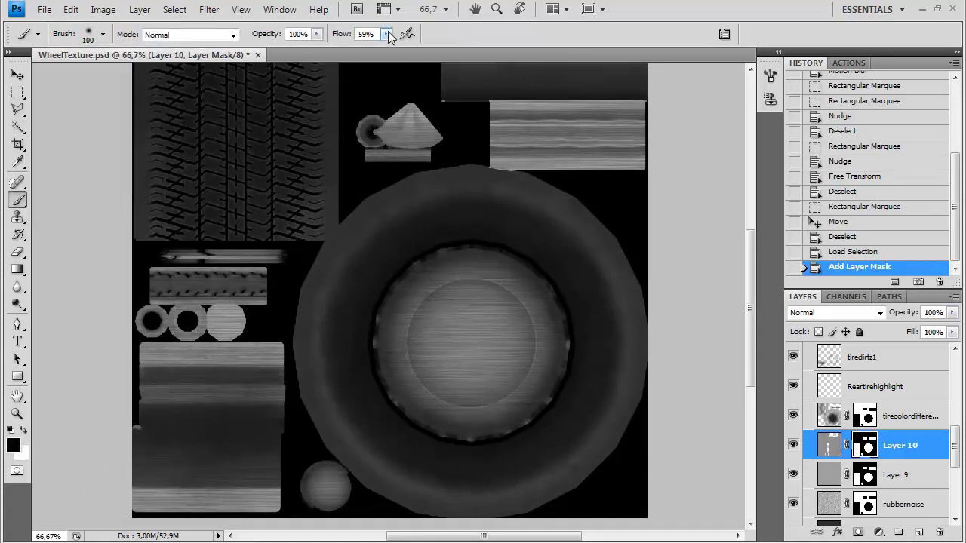
pyautogui.click(223, 319)
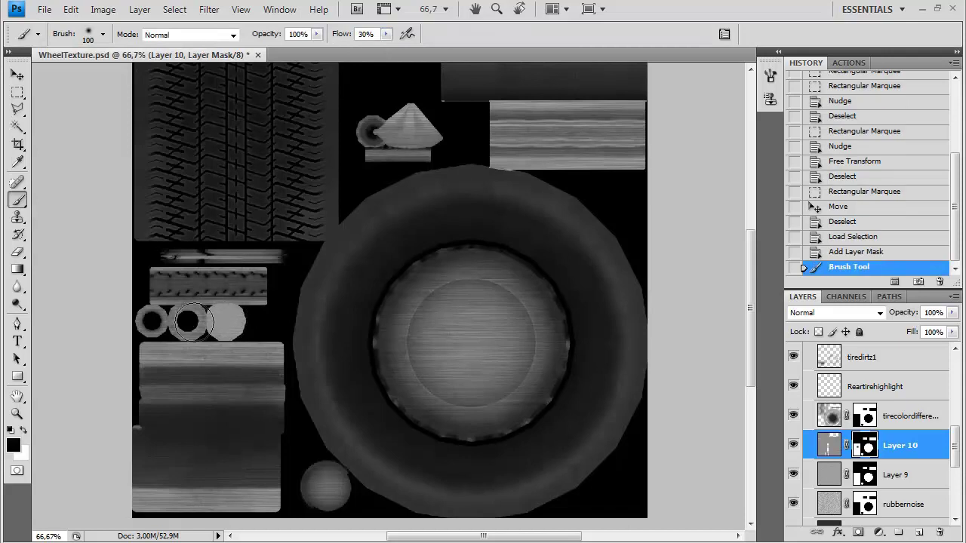
pyautogui.moveTo(141, 322); pyautogui.dragTo(182, 321)
pyautogui.moveTo(324, 356); pyautogui.dragTo(318, 278)
pyautogui.moveTo(317, 412); pyautogui.dragTo(332, 419)
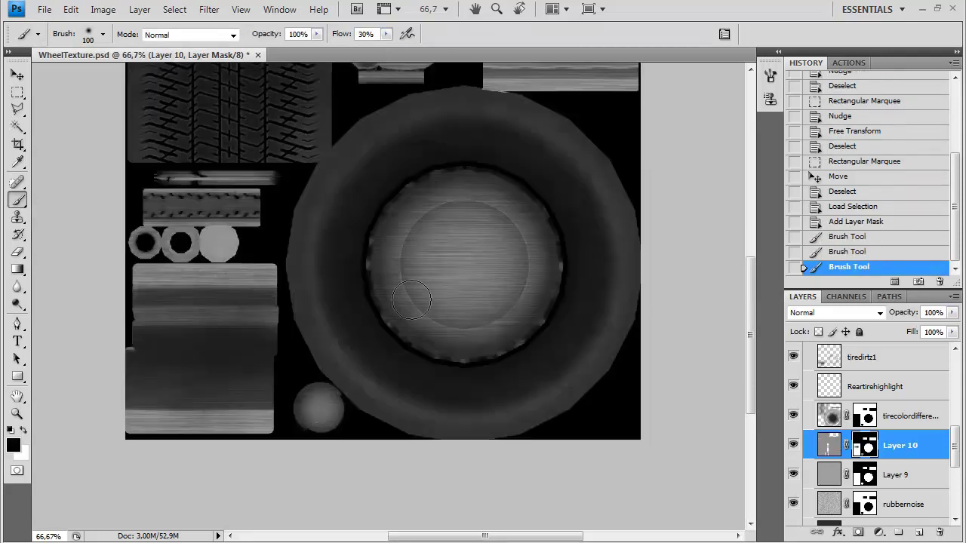
# - Fade the streaks on the large hub cap by painting black on Layer 10's mask with a size 197 brush at 10% flow
pyautogui.rightClick(478, 241)
pyautogui.moveTo(571, 273); pyautogui.dragTo(611, 273)
pyautogui.moveTo(385, 34); pyautogui.dragTo(368, 48)
pyautogui.moveTo(454, 261)
pyautogui.mouseDown()
pyautogui.moveTo(479, 301)
pyautogui.moveTo(432, 310)
pyautogui.moveTo(443, 229)
pyautogui.moveTo(506, 281)
pyautogui.moveTo(463, 223)
pyautogui.mouseUp()
pyautogui.click(471, 224)
pyautogui.click(506, 235)
pyautogui.click(534, 256)
pyautogui.click(536, 229)
pyautogui.click(511, 199)
pyautogui.click(483, 197)
pyautogui.click(442, 225)
pyautogui.click(429, 275)
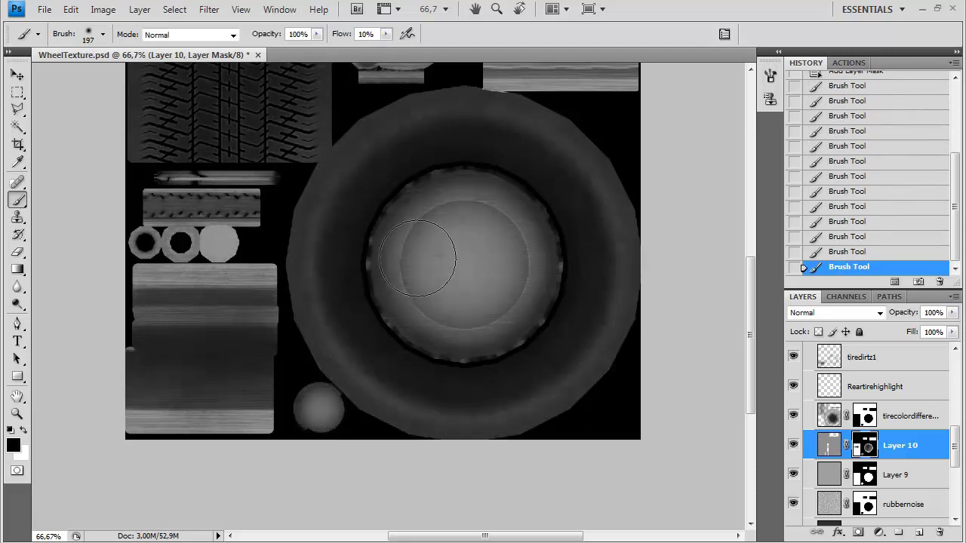
pyautogui.click(387, 198)
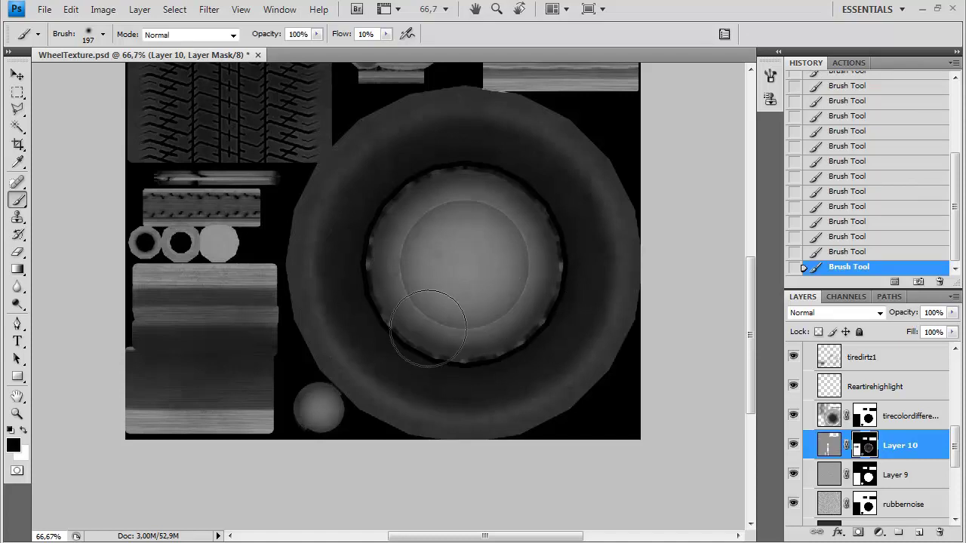
# - Set Layer 10's blending mode to Overlay
pyautogui.click(826, 317)
pyautogui.click(809, 181)
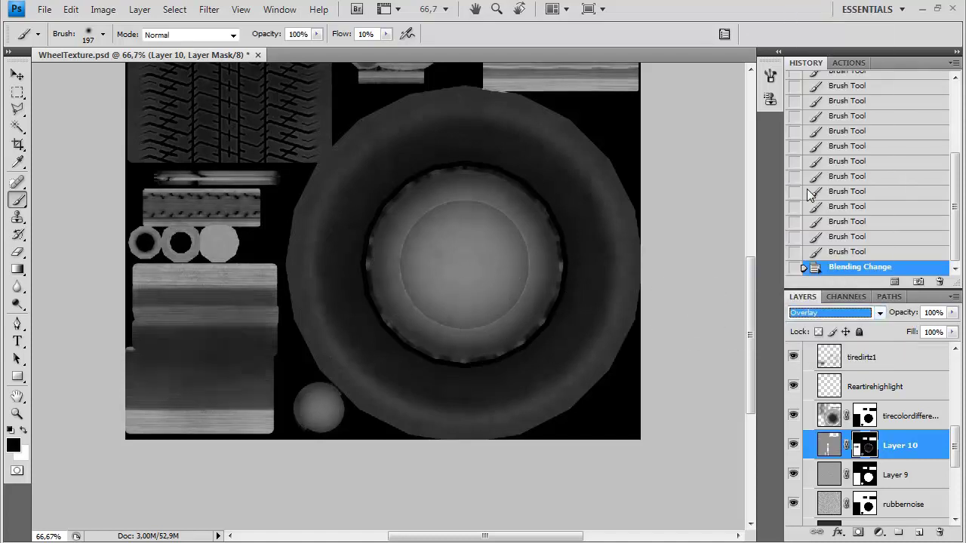
pyautogui.moveTo(518, 182); pyautogui.dragTo(520, 258)
pyautogui.moveTo(133, 53)
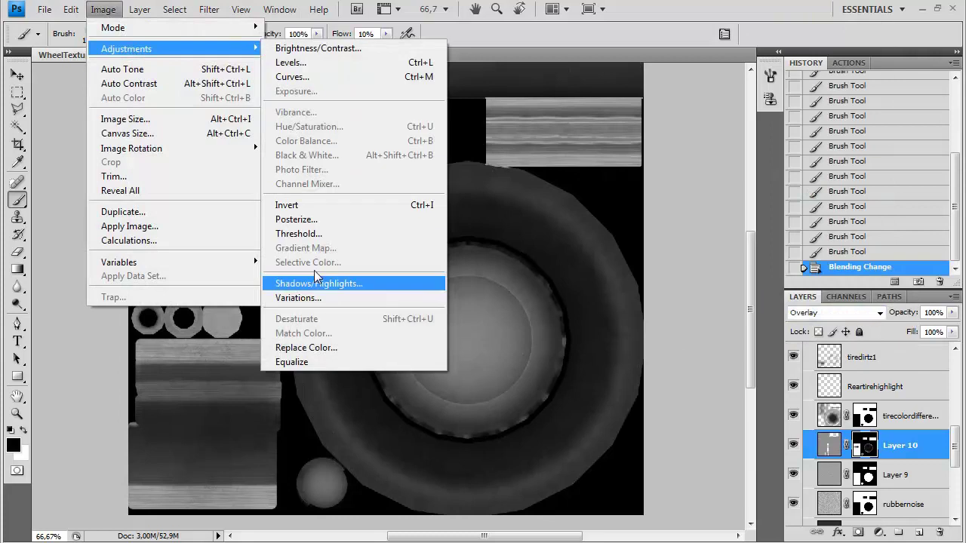
pyautogui.click(313, 47)
pyautogui.moveTo(446, 224); pyautogui.dragTo(477, 223)
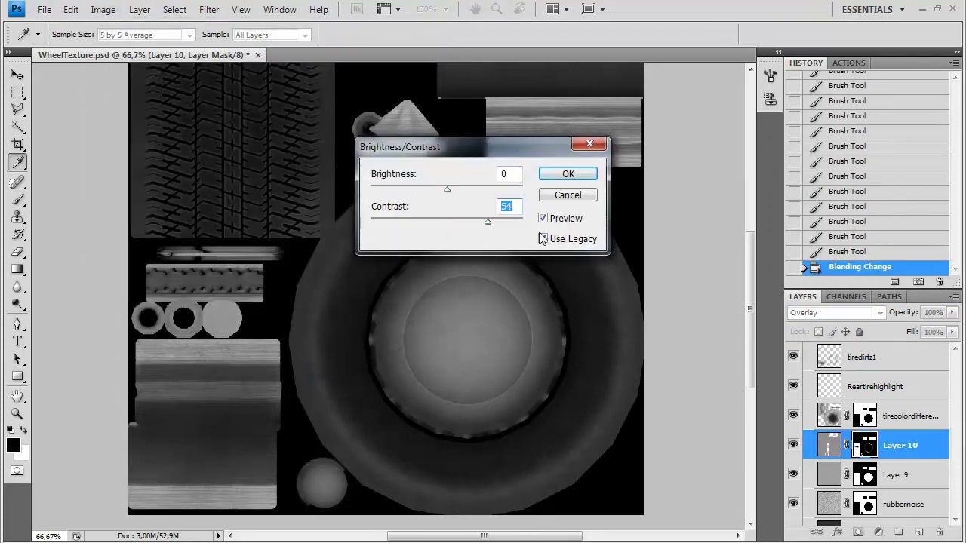
pyautogui.press('Return')
pyautogui.press('b')
# - Raise the contrast of Layer 10's image to 51 with legacy Brightness/Contrast and lower the layer's opacity to 32%
pyautogui.click(828, 444)
pyautogui.click(103, 10)
pyautogui.moveTo(133, 45)
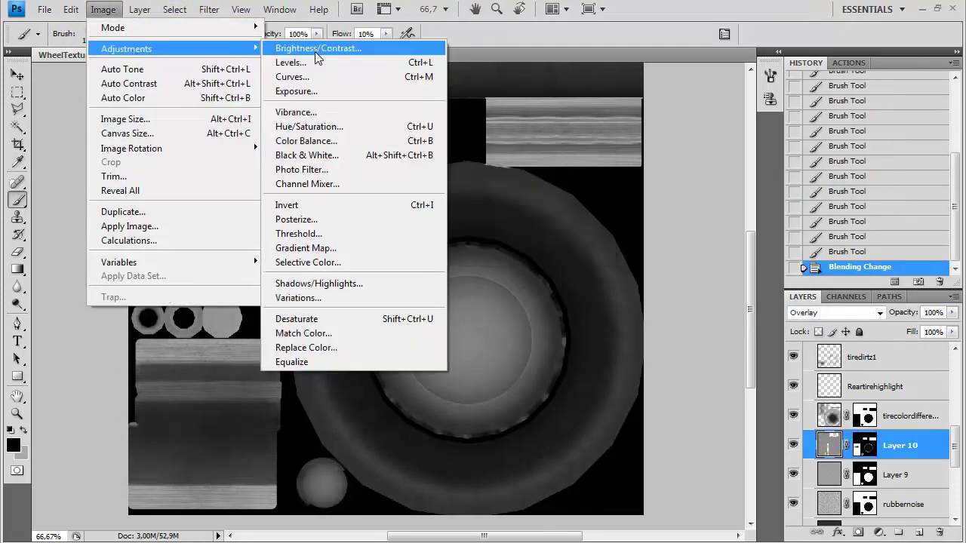
pyautogui.click(313, 48)
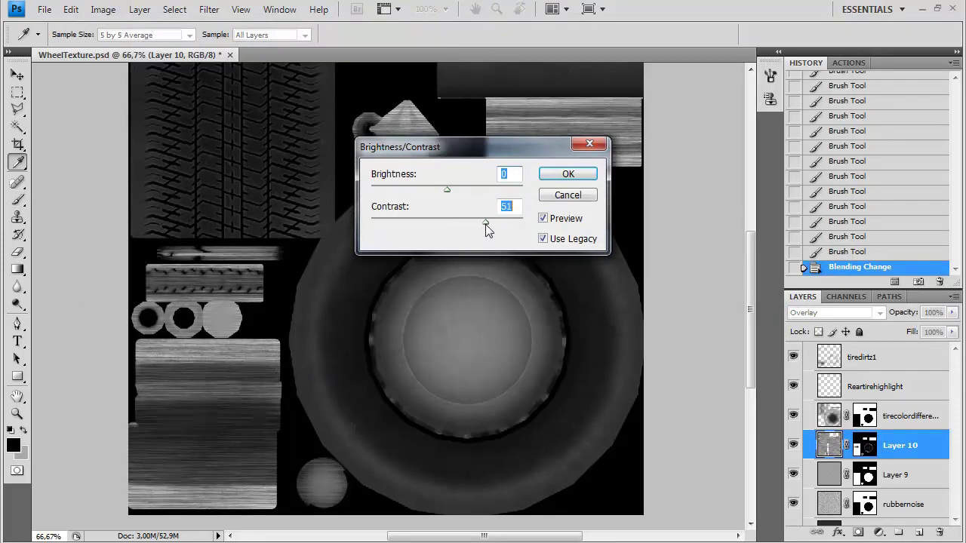
pyautogui.press('Return')
pyautogui.press('b')
pyautogui.moveTo(951, 315); pyautogui.dragTo(921, 330)
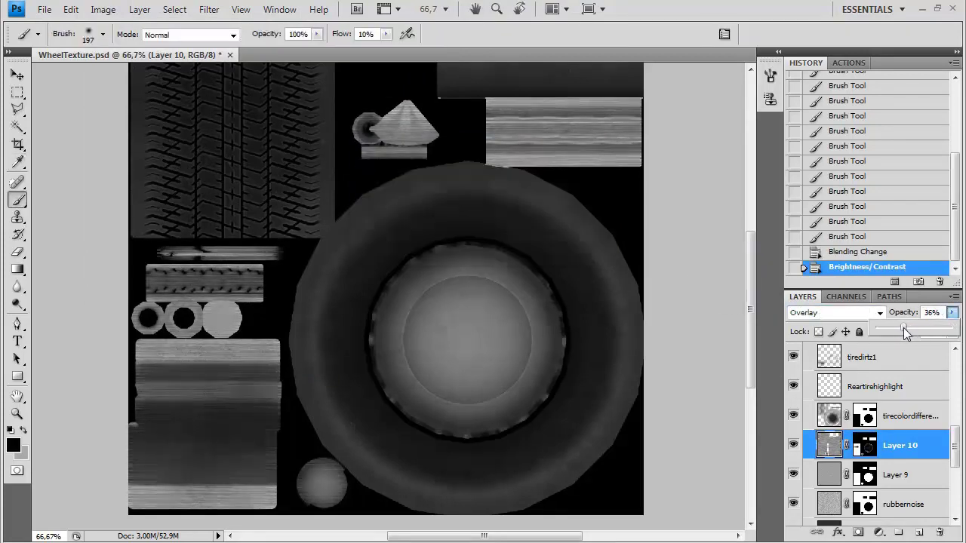
pyautogui.moveTo(900, 327); pyautogui.dragTo(900, 327)
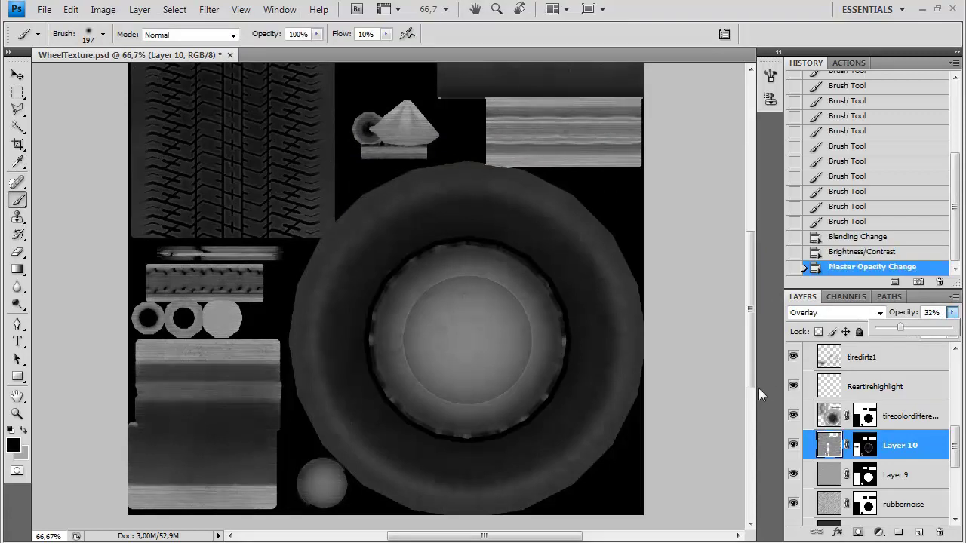
# - Export the texture as a Targa copy over WheelDiffuse.tga with the default options
pyautogui.hotkey('ctrl', 'shift', 's')
pyautogui.click(490, 353)
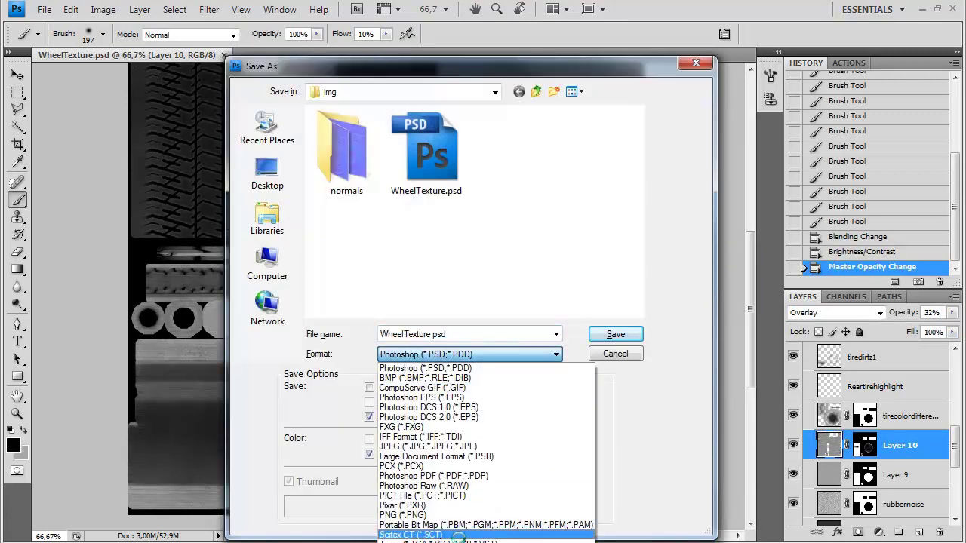
pyautogui.click(444, 395)
pyautogui.press('Return')
pyautogui.press('Return')
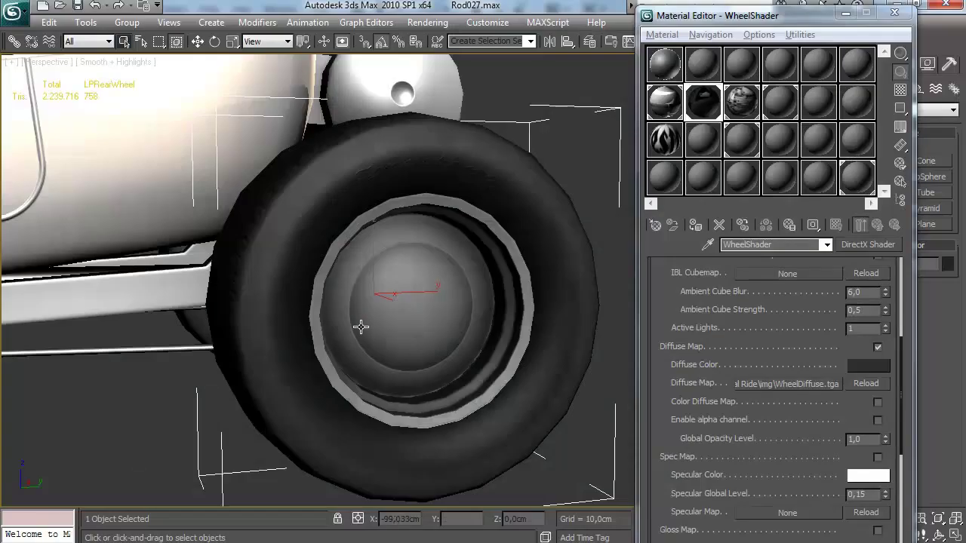
# - In 3ds Max, examine the updated diffuse texture on the rear wheel's tire and rim and on the front wheel
pyautogui.scroll(8, 360, 325)
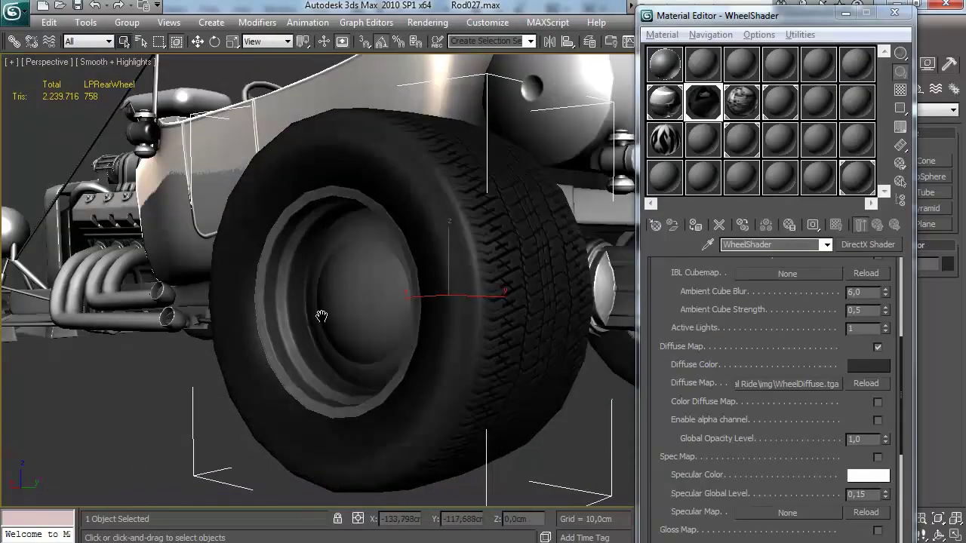
pyautogui.scroll(-4, 391, 313)
pyautogui.moveTo(392, 304); pyautogui.dragTo(521, 301)
pyautogui.scroll(-4, 453, 304)
pyautogui.moveTo(302, 301); pyautogui.dragTo(498, 306)
pyautogui.scroll(4, 431, 313)
pyautogui.scroll(-4, 453, 310)
pyautogui.moveTo(265, 308); pyautogui.dragTo(135, 305)
pyautogui.click(389, 335)
pyautogui.scroll(5, 361, 363)
pyautogui.scroll(-4, 381, 295)
pyautogui.scroll(-5, 381, 295)
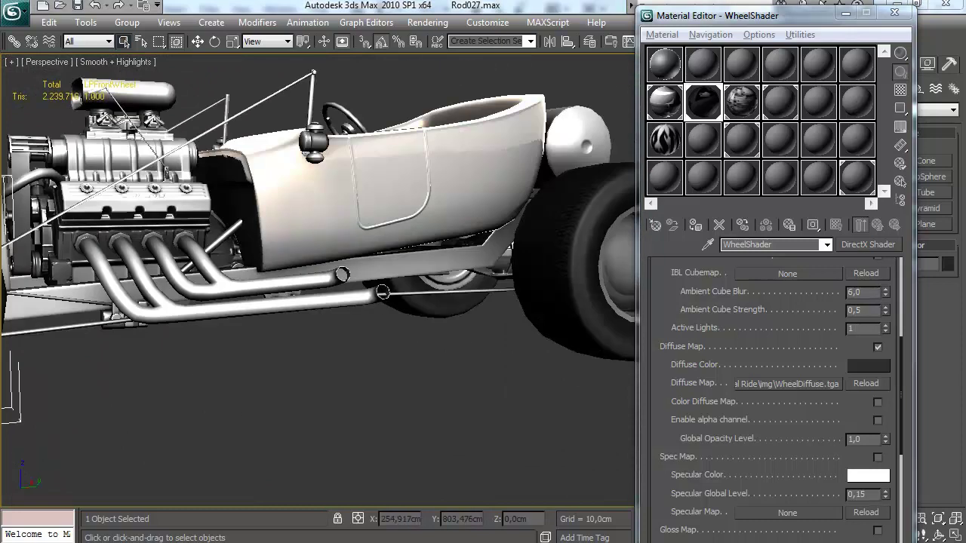
# - Select the rear wheel and examine its rim, sidewall and tread pattern up close
pyautogui.click(587, 276)
pyautogui.scroll(8, 560, 259)
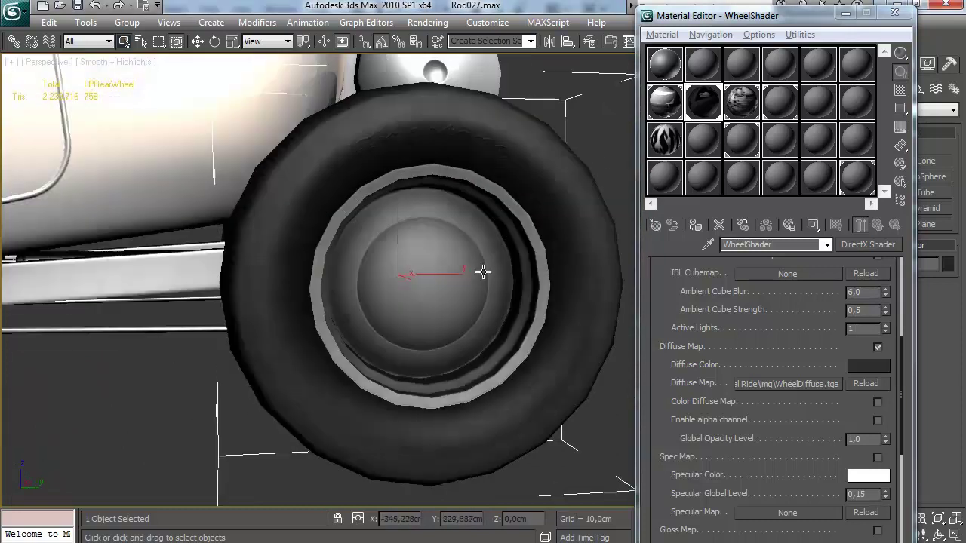
pyautogui.moveTo(510, 287); pyautogui.dragTo(332, 287)
pyautogui.scroll(-3, 473, 264)
pyautogui.scroll(3, 476, 268)
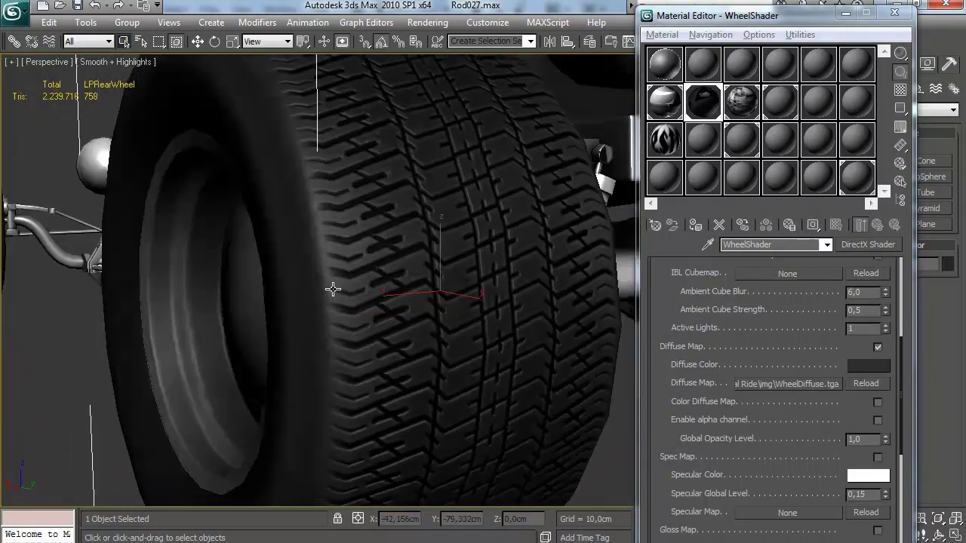
pyautogui.scroll(5, 329, 285)
pyautogui.scroll(-8, 301, 272)
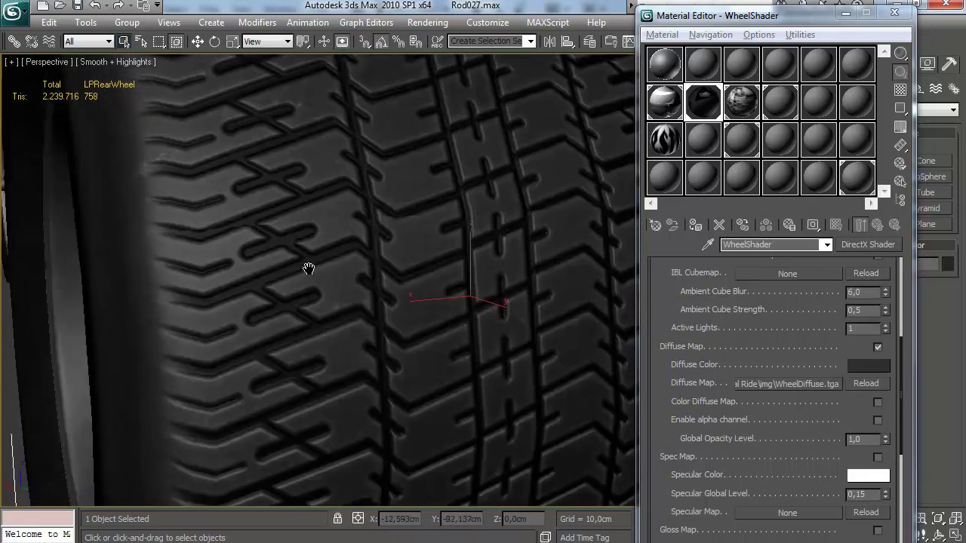
# - Move the Material Editor aside and open the UV editor from the rear wheel's Unwrap UVW modifier
pyautogui.moveTo(775, 15); pyautogui.dragTo(581, 108)
pyautogui.click(861, 64)
pyautogui.click(880, 154)
pyautogui.click(891, 108)
pyautogui.press('u')
pyautogui.click(874, 386)
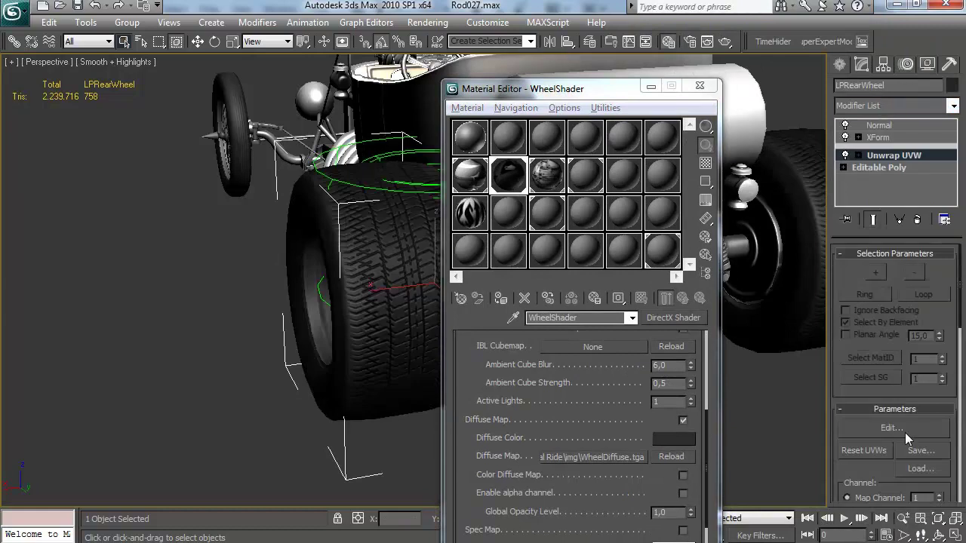
pyautogui.click(904, 432)
# - Show WheelNormals.tga as the UV editor's background, with the tire tread close up in the viewport
pyautogui.scroll(5, 109, 269)
pyautogui.scroll(5, 151, 249)
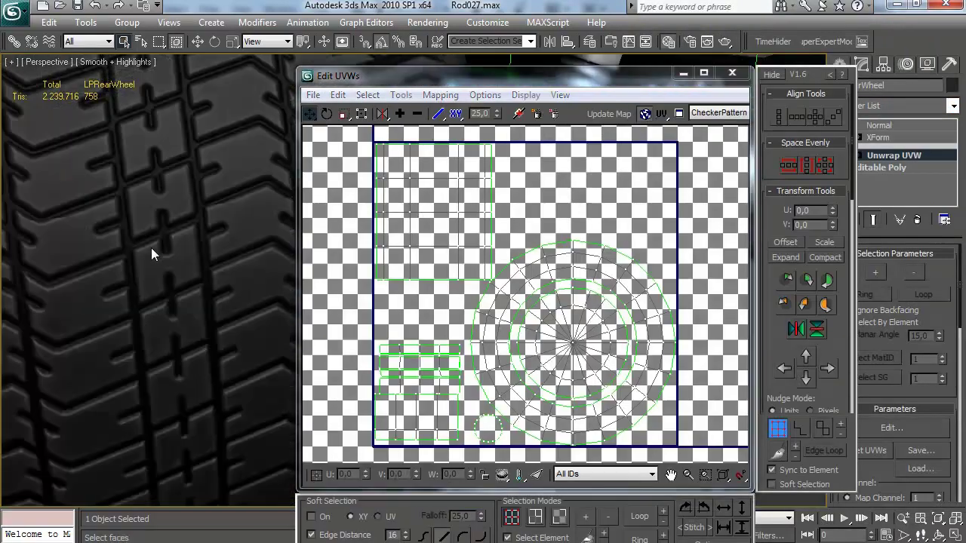
pyautogui.scroll(3, 448, 300)
pyautogui.click(719, 112)
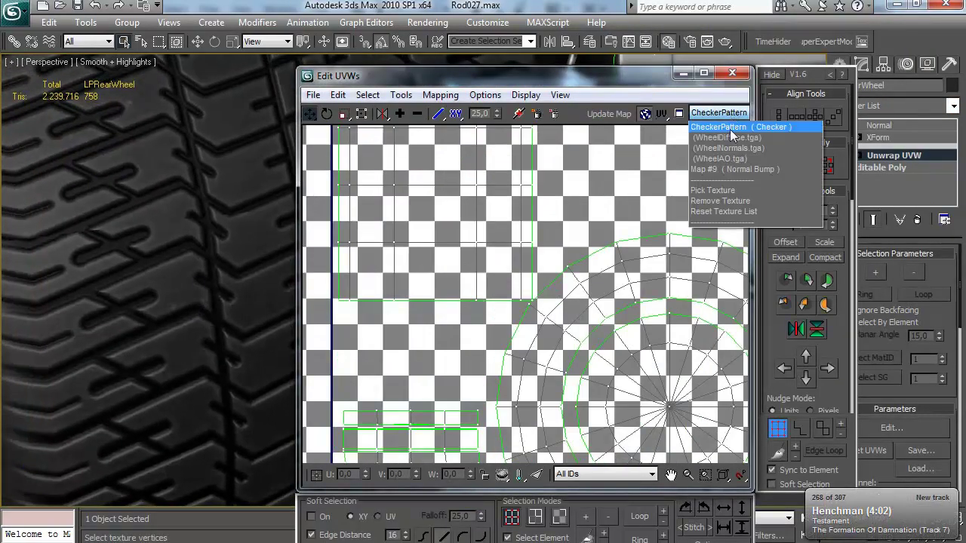
pyautogui.click(734, 149)
# - Move the lower row of the rear tire tread's UV vertices slightly down to match the repeating pattern in the normal map
pyautogui.scroll(3, 427, 299)
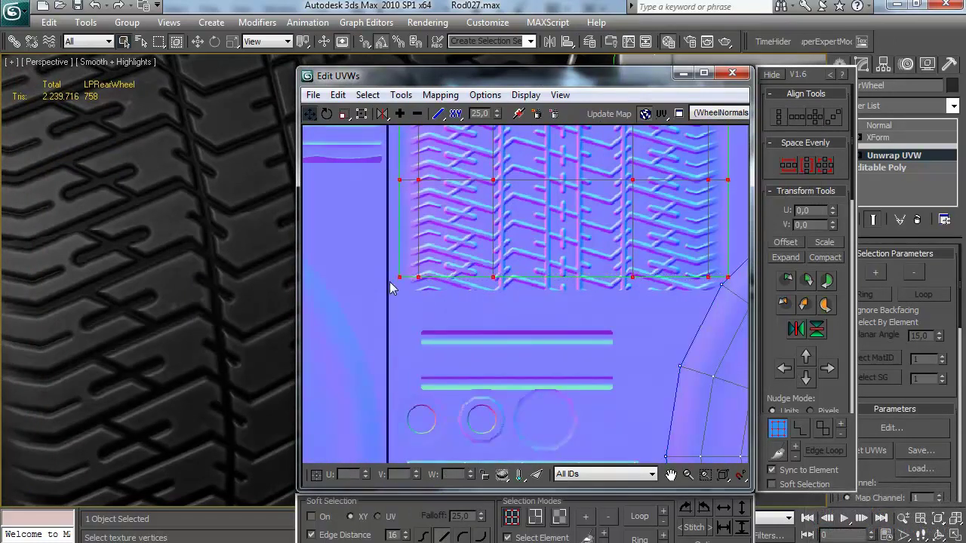
pyautogui.scroll(3, 390, 286)
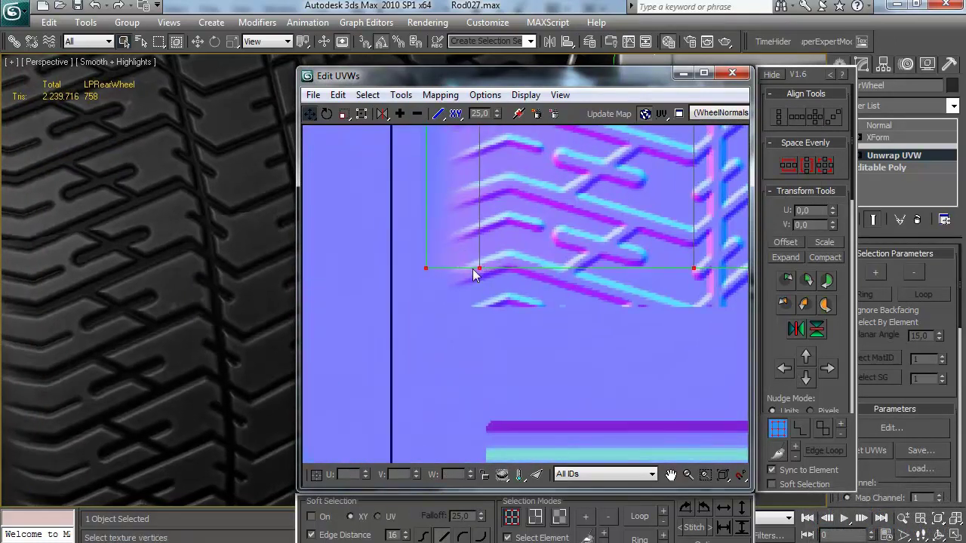
pyautogui.scroll(-5, 478, 268)
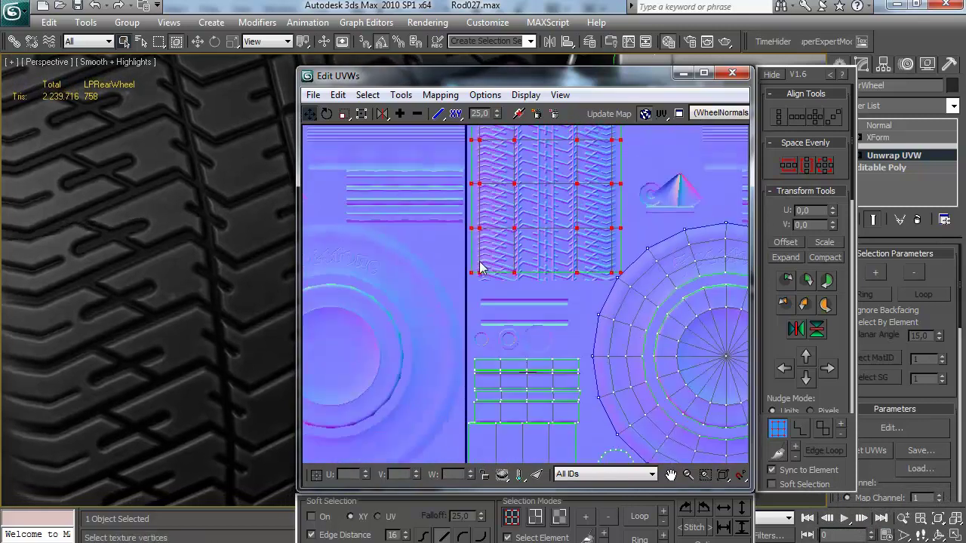
pyautogui.click(796, 470)
pyautogui.click(442, 268)
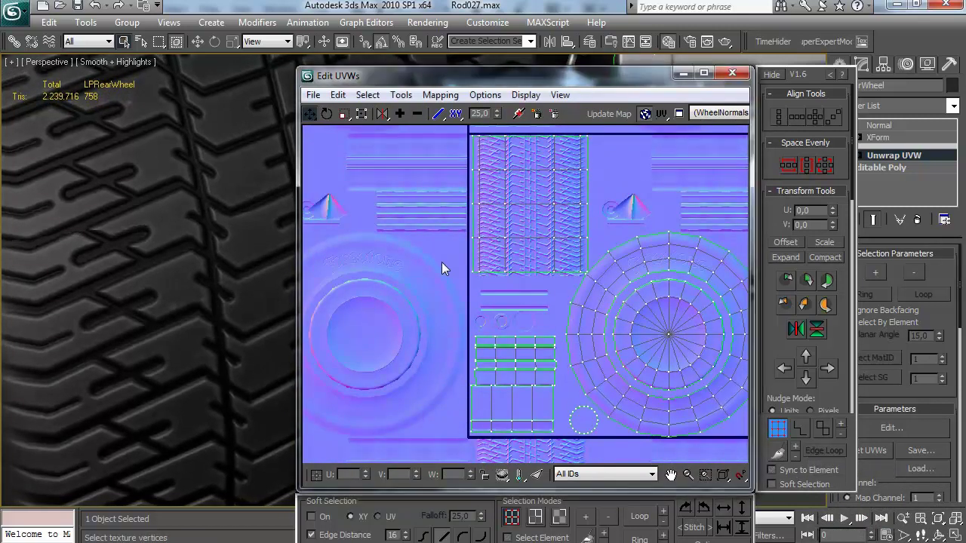
pyautogui.scroll(10, 594, 280)
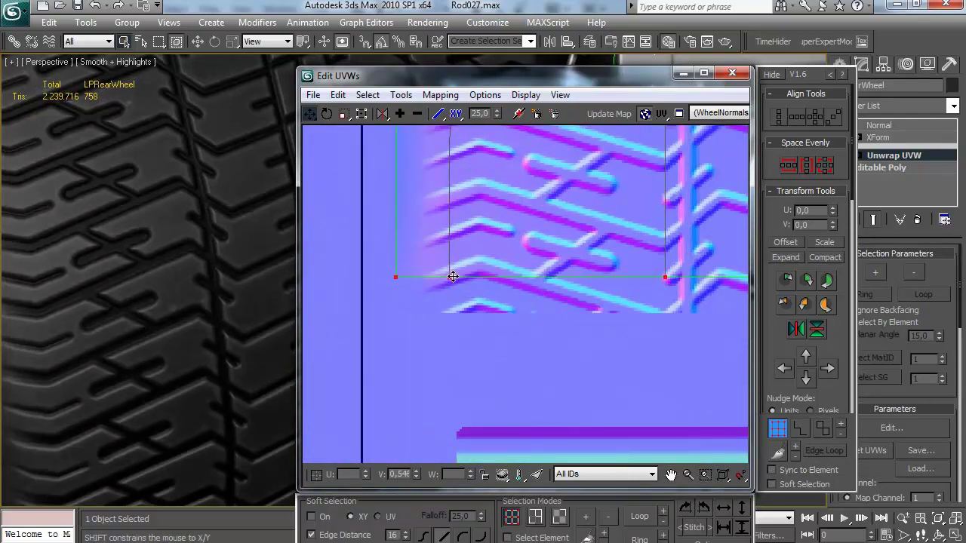
pyautogui.scroll(-8, 467, 286)
# - Adjust the upper row of the tread's UV vertices so the tread pattern lines up across the seam
pyautogui.moveTo(482, 283); pyautogui.dragTo(411, 445)
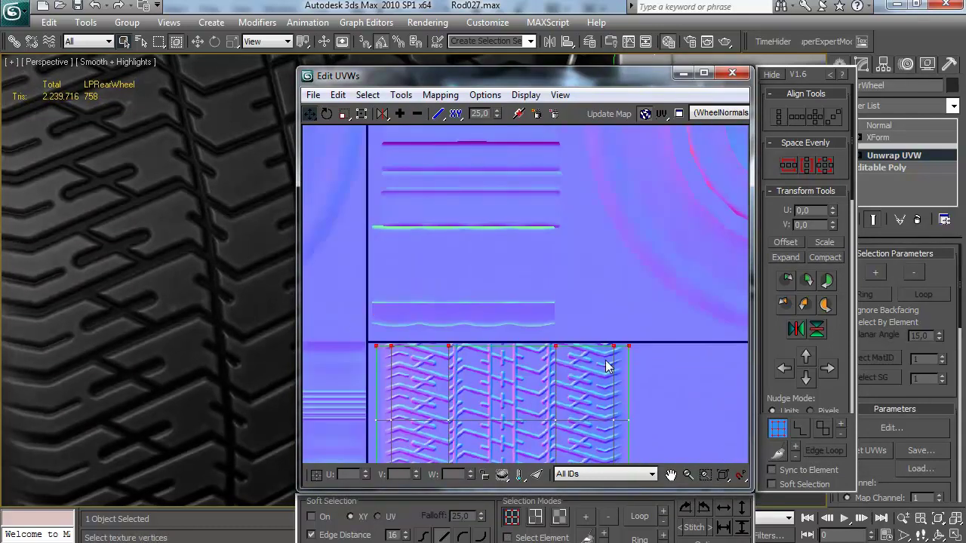
pyautogui.scroll(5, 535, 364)
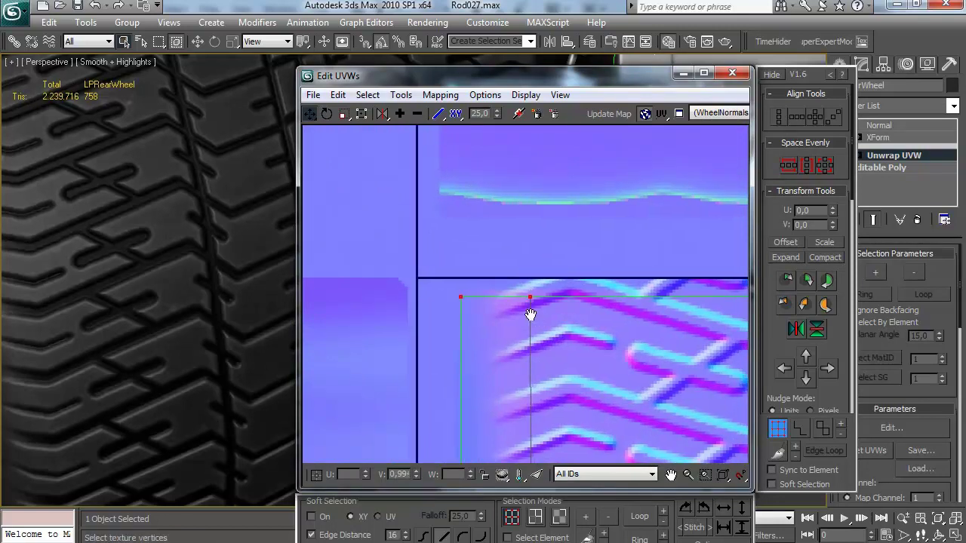
pyautogui.scroll(-10, 535, 320)
# - Close the UV editor and collapse the rear wheel's Unwrap UVW modifier into the Editable Poly
pyautogui.click(732, 74)
pyautogui.rightClick(909, 156)
pyautogui.click(822, 287)
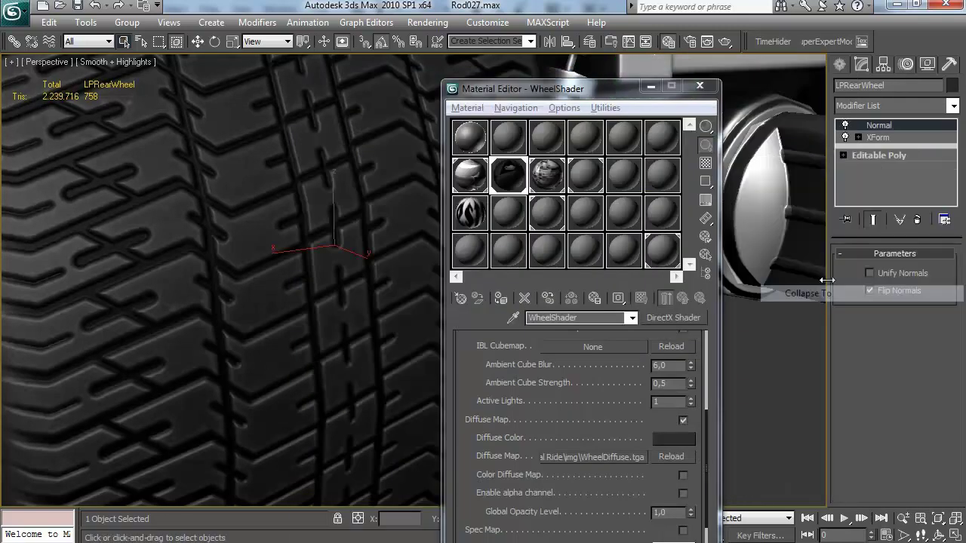
# - Deselect the rear wheel and close the Material Editor
pyautogui.click(840, 64)
pyautogui.scroll(-7, 239, 353)
pyautogui.click(239, 354)
pyautogui.moveTo(239, 353); pyautogui.dragTo(162, 283)
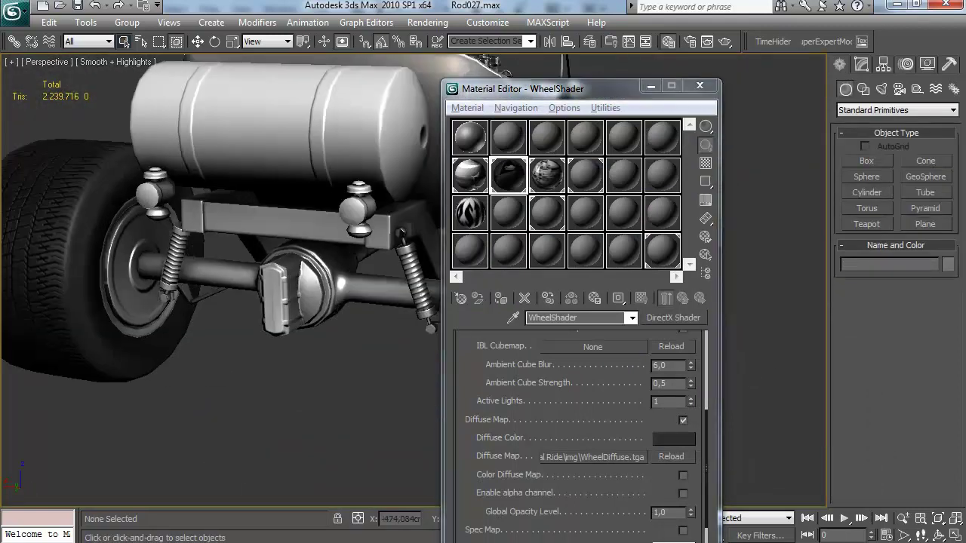
pyautogui.click(699, 86)
# - Examine the rear tire's tread seam and the wheel's outer rim and hubcap from several angles
pyautogui.moveTo(306, 216); pyautogui.dragTo(486, 252)
pyautogui.scroll(-5, 500, 307)
pyautogui.moveTo(501, 308); pyautogui.dragTo(464, 327)
pyautogui.scroll(4, 414, 264)
pyautogui.scroll(3, 429, 310)
pyautogui.scroll(-4, 371, 319)
pyautogui.scroll(3, 515, 329)
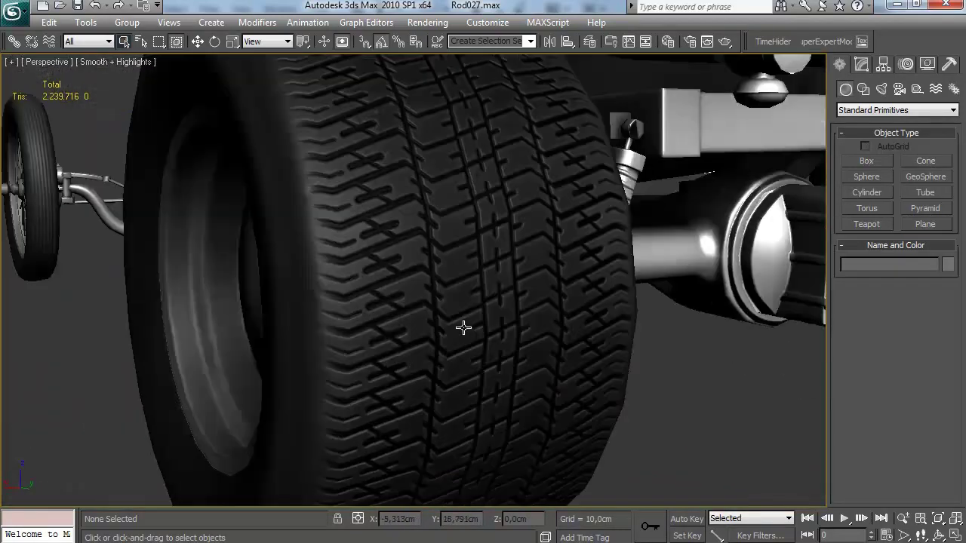
pyautogui.hotkey('shift', 'z')
pyautogui.hotkey('shift', 'z')
pyautogui.hotkey('shift', 'z')
pyautogui.hotkey('shift', 'z')
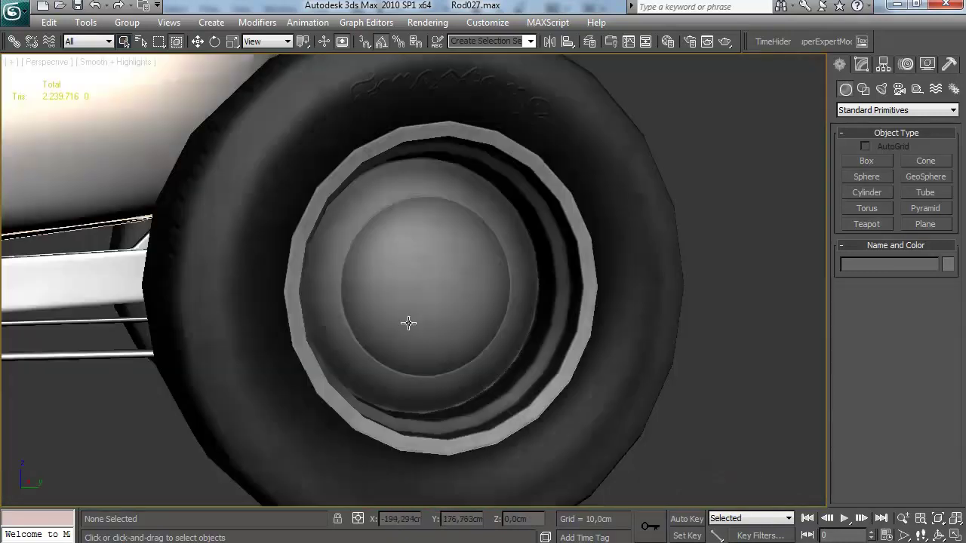
pyautogui.hotkey('shift', 'z')
pyautogui.hotkey('shift', 'z')
pyautogui.hotkey('shift', 'z')
pyautogui.hotkey('shift', 'z')
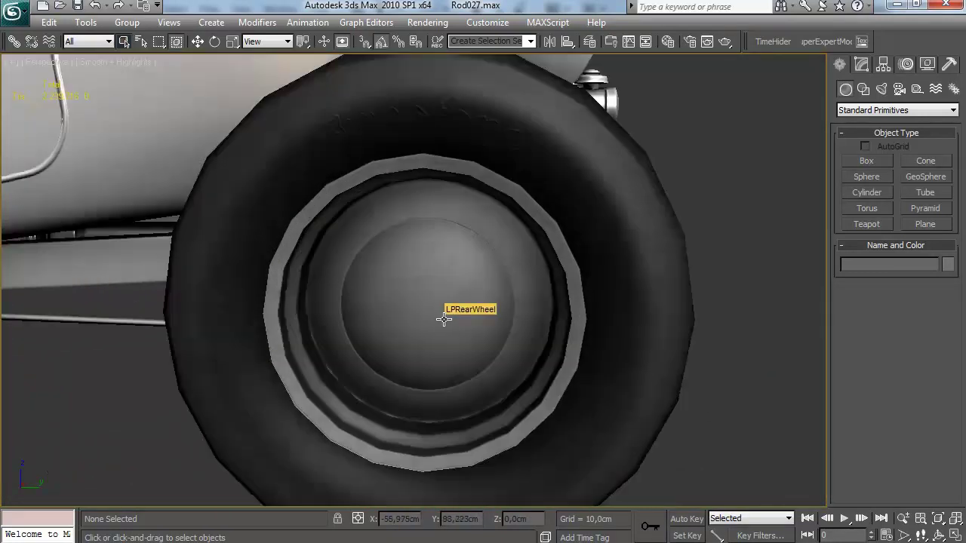
# - Switch to WheelTexture.psd in Photoshop, activate Layer 8 and fit a circular selection to the rim's central hubcap
pyautogui.click(273, 542)
pyautogui.scroll(1, 593, 389)
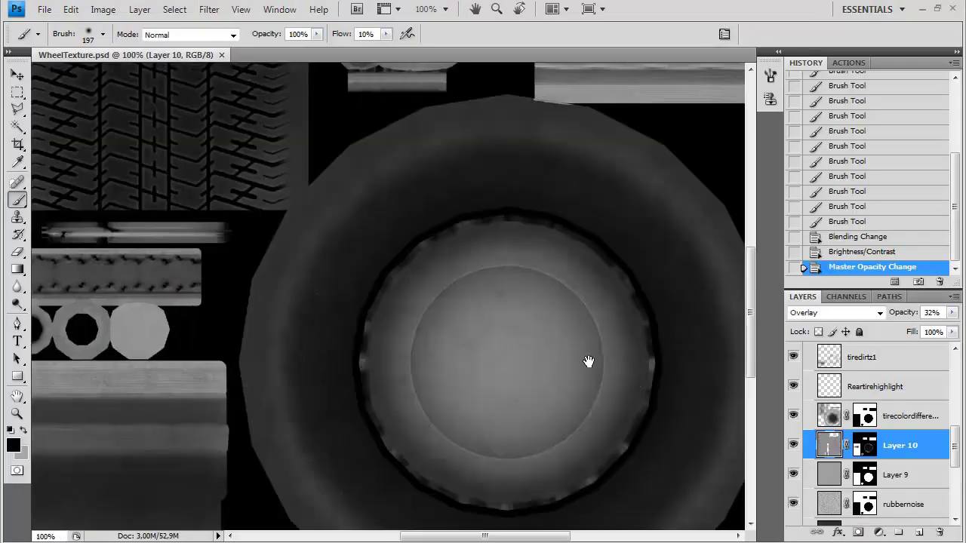
pyautogui.scroll(-3, 905, 458)
pyautogui.click(893, 453)
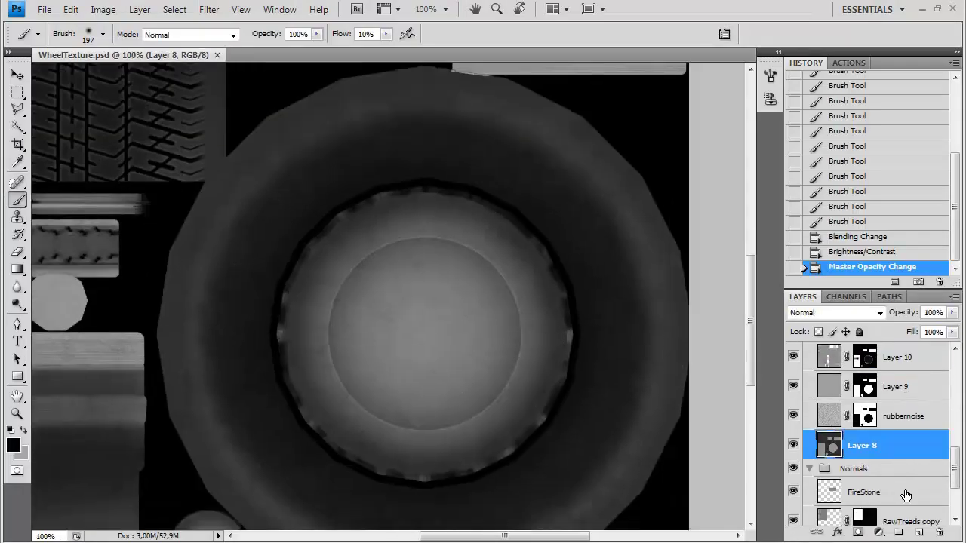
pyautogui.click(17, 92)
pyautogui.click(83, 101)
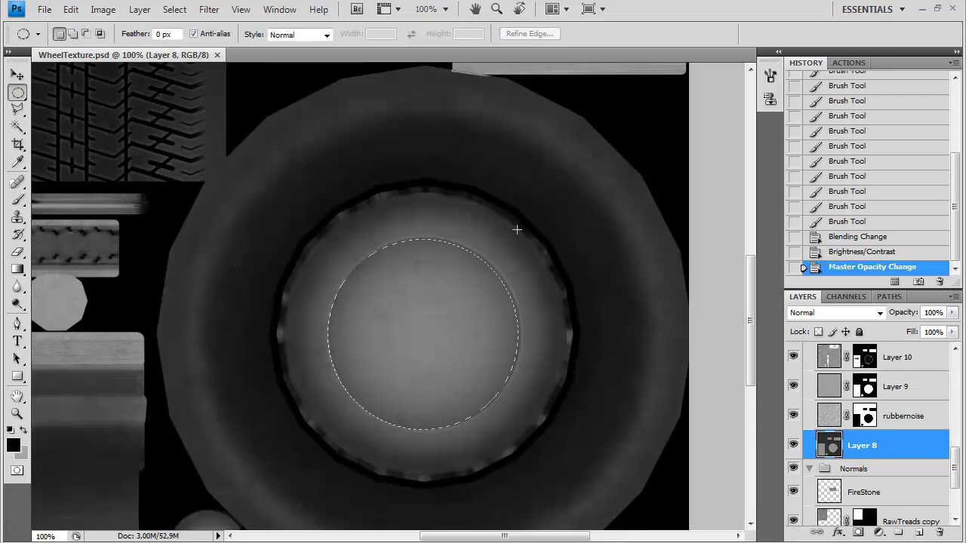
pyautogui.moveTo(518, 229); pyautogui.dragTo(518, 229)
pyautogui.press('Right')
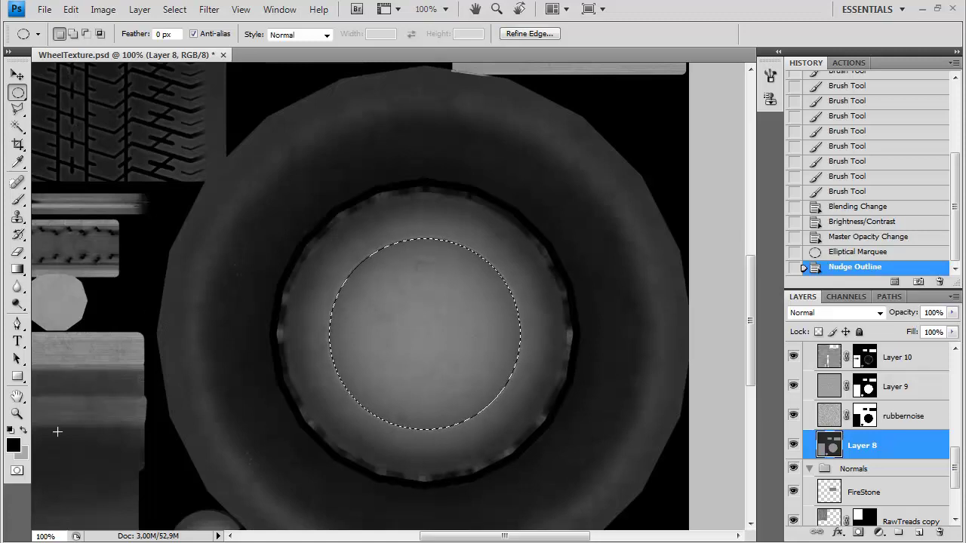
# - Fill the hubcap circle with light grey on a new layer above Layer 8 and clear the selection
pyautogui.click(23, 454)
pyautogui.click(442, 227)
pyautogui.click(766, 190)
pyautogui.hotkey('ctrl', 'shift', 'n')
pyautogui.press('Return')
pyautogui.hotkey('ctrl', 'BackSpace')
pyautogui.hotkey('ctrl', 'd')
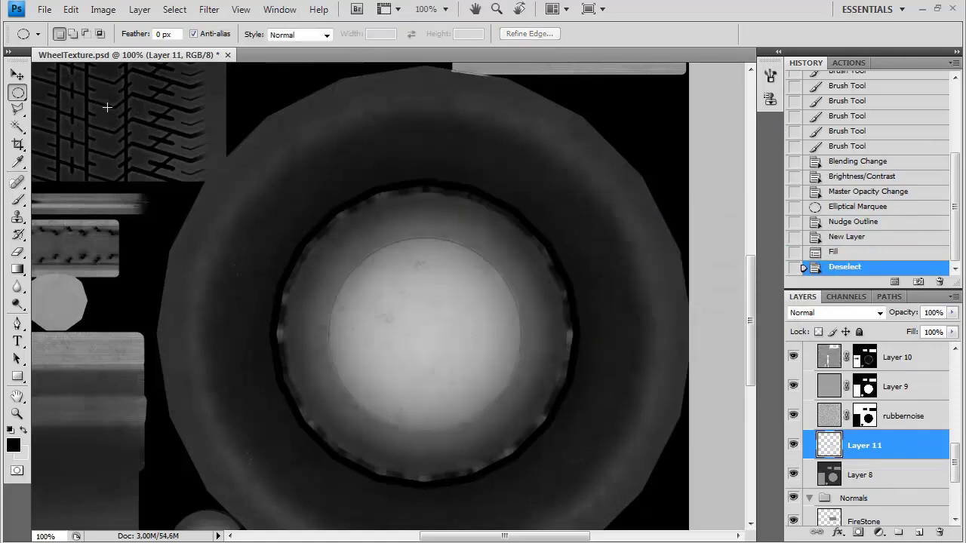
# - Nudge the light grey circle to the right and stretch it slightly downward to cover the hubcap's edge
pyautogui.press('v')
pyautogui.press('Right')
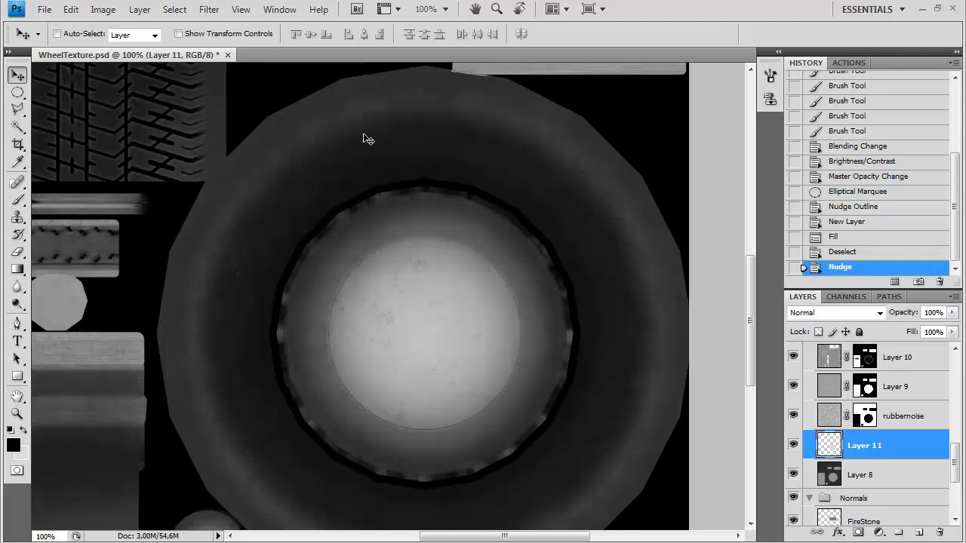
pyautogui.hotkey('ctrl', '+')
pyautogui.hotkey('ctrl', '+')
pyautogui.moveTo(453, 417); pyautogui.dragTo(348, 128)
pyautogui.hotkey('ctrl', 't')
pyautogui.moveTo(392, 408); pyautogui.dragTo(392, 410)
pyautogui.press('Return')
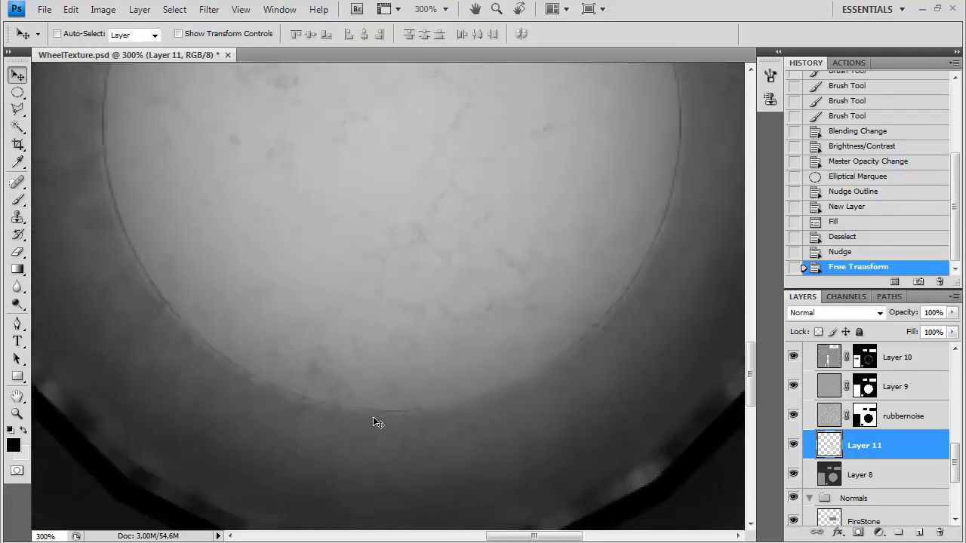
# - Load the Layer 11 circle as a selection and erase dirt along the hubcap's edge on the tiredirtz1 layer
pyautogui.hotkey('ctrl', '-')
pyautogui.hotkey('ctrl', '-')
pyautogui.hotkey('ctrl', '-')
pyautogui.hotkey('ctrl', '+')
pyautogui.hotkey('ctrl', '+')
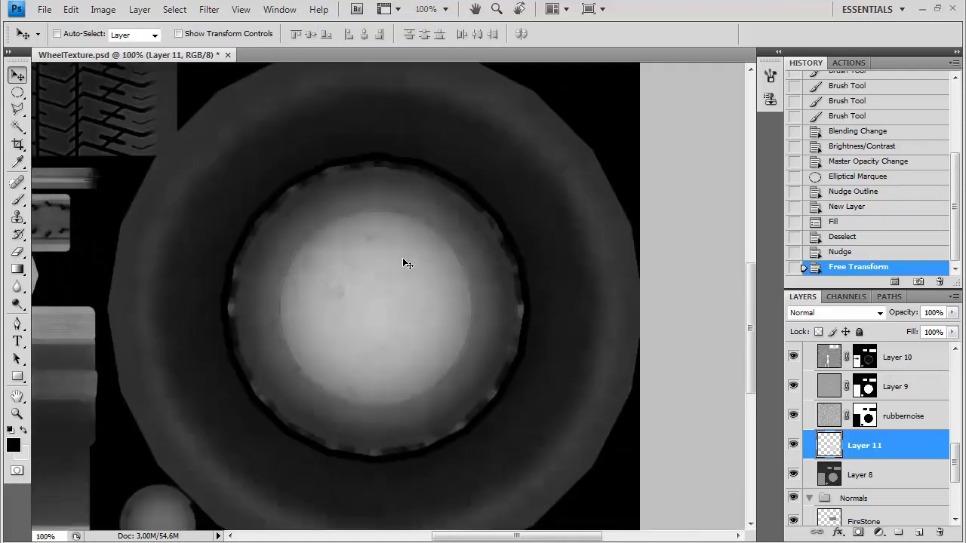
pyautogui.keyDown('ctrl'); pyautogui.click(829, 445); pyautogui.keyUp('ctrl')
pyautogui.moveTo(956, 468); pyautogui.dragTo(955, 430)
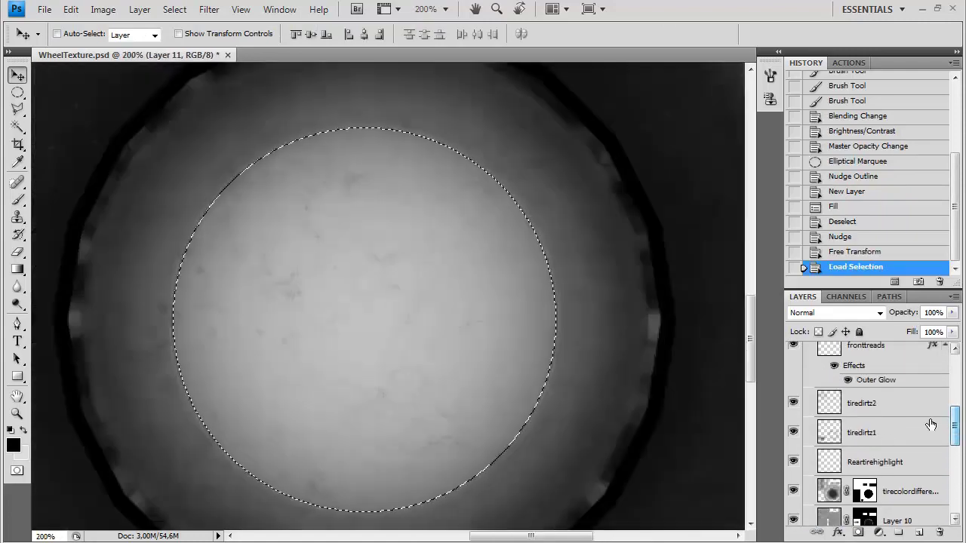
pyautogui.click(864, 432)
pyautogui.press('e')
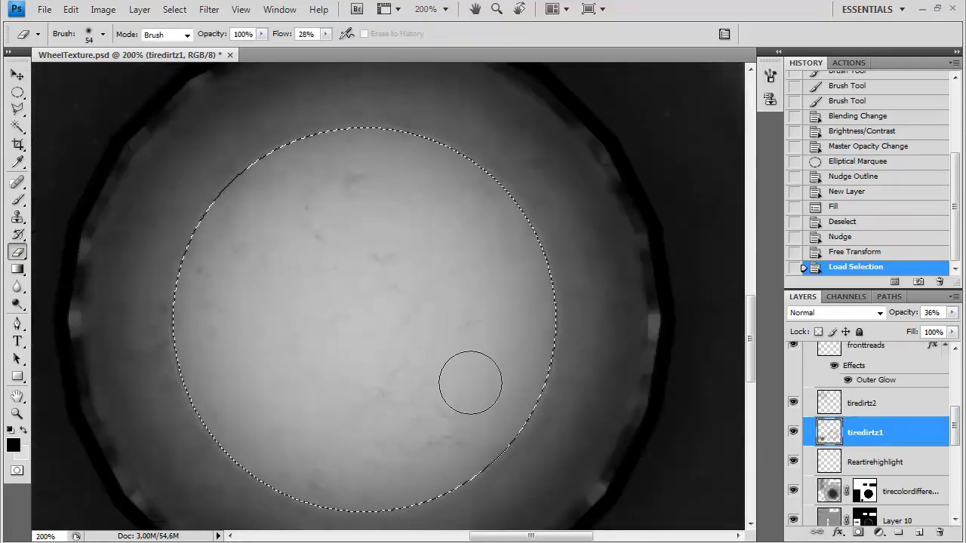
pyautogui.moveTo(531, 235); pyautogui.dragTo(528, 377)
# - Erase the remaining dirt spots inside the hubcap on the tiredirtz2 and tiredirtz1 layers and clear the selection
pyautogui.hotkey('alt', ']')
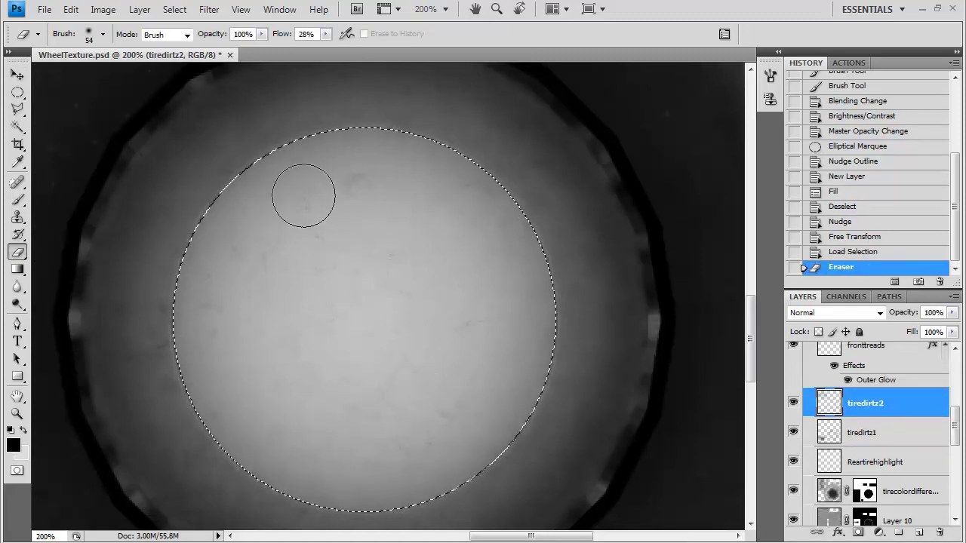
pyautogui.click(485, 310)
pyautogui.click(835, 433)
pyautogui.click(420, 220)
pyautogui.click(379, 196)
pyautogui.click(354, 186)
pyautogui.click(298, 173)
pyautogui.click(266, 233)
pyautogui.click(260, 290)
pyautogui.click(467, 356)
pyautogui.click(462, 399)
pyautogui.hotkey('ctrl', 'd')
# - Activate Layer 8 and load the rim and other metal parts as a selection
pyautogui.hotkey('ctrl', '-')
pyautogui.hotkey('ctrl', '-')
pyautogui.hotkey('ctrl', '-')
pyautogui.hotkey('ctrl', '-')
pyautogui.hotkey('ctrl', '+')
pyautogui.hotkey('ctrl', '+')
pyautogui.moveTo(415, 358); pyautogui.dragTo(363, 286)
pyautogui.hotkey('ctrl', '-')
pyautogui.hotkey('ctrl', '+')
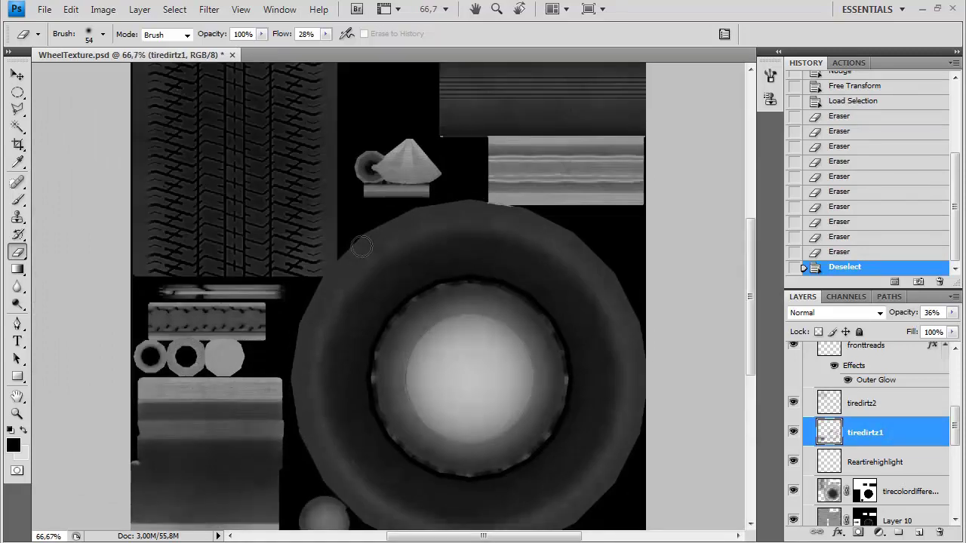
pyautogui.scroll(-5, 955, 427)
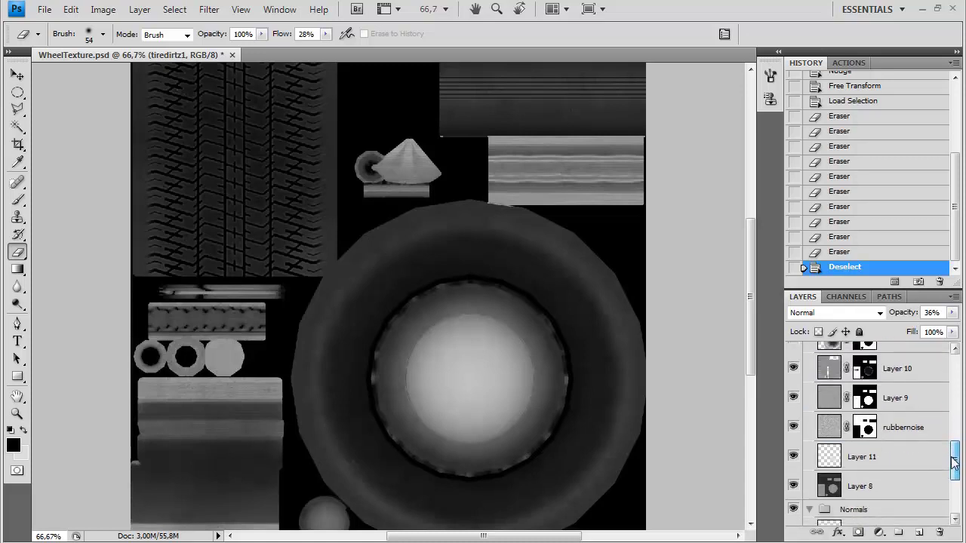
pyautogui.click(861, 476)
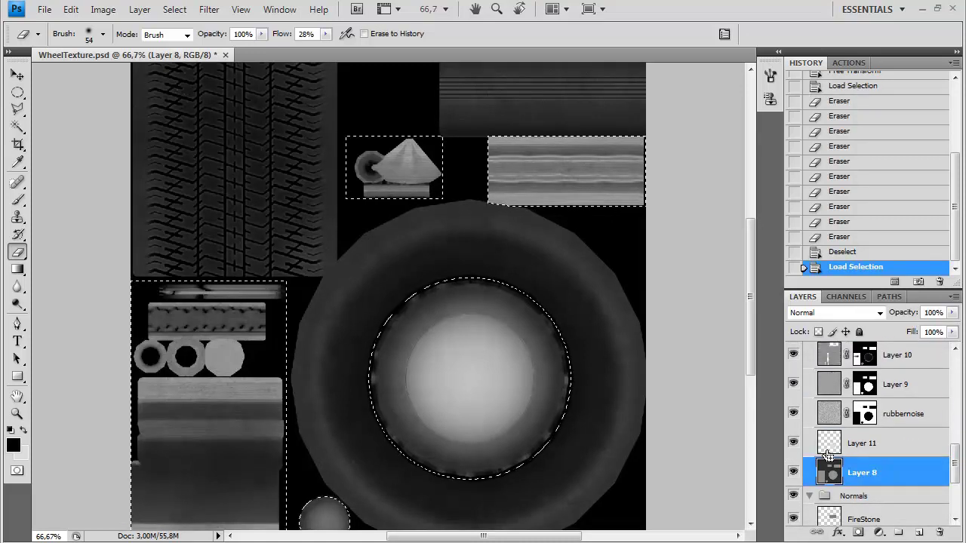
# - Fill the selected metal parts with dark red #8e0101 on a new layer above Layer 8
pyautogui.hotkey('ctrl', 'shift', 'n')
pyautogui.press('Return')
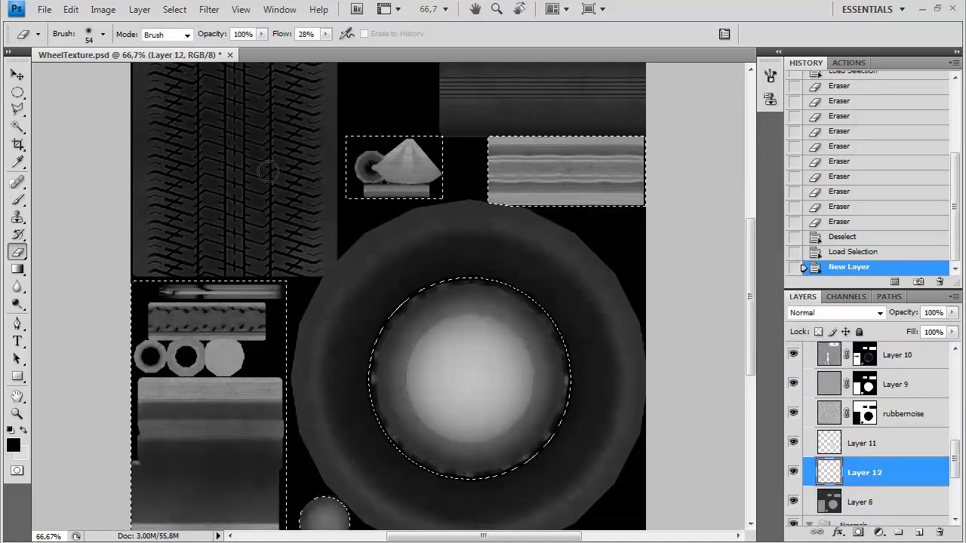
pyautogui.click(21, 453)
pyautogui.click(631, 263)
pyautogui.click(629, 281)
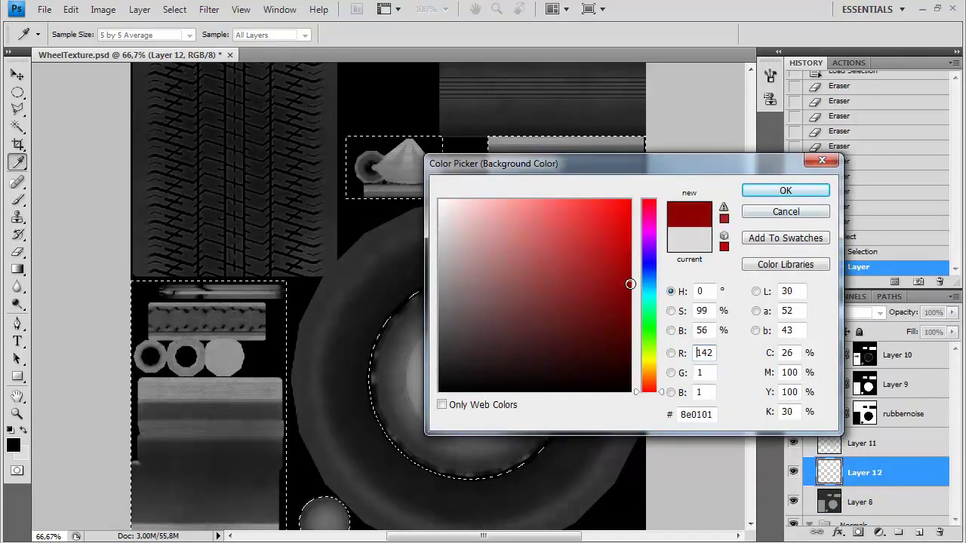
pyautogui.click(785, 190)
pyautogui.hotkey('ctrl', 'BackSpace')
# - Try the Overlay and Multiply blend modes on the red layer and delete the layer
pyautogui.click(845, 311)
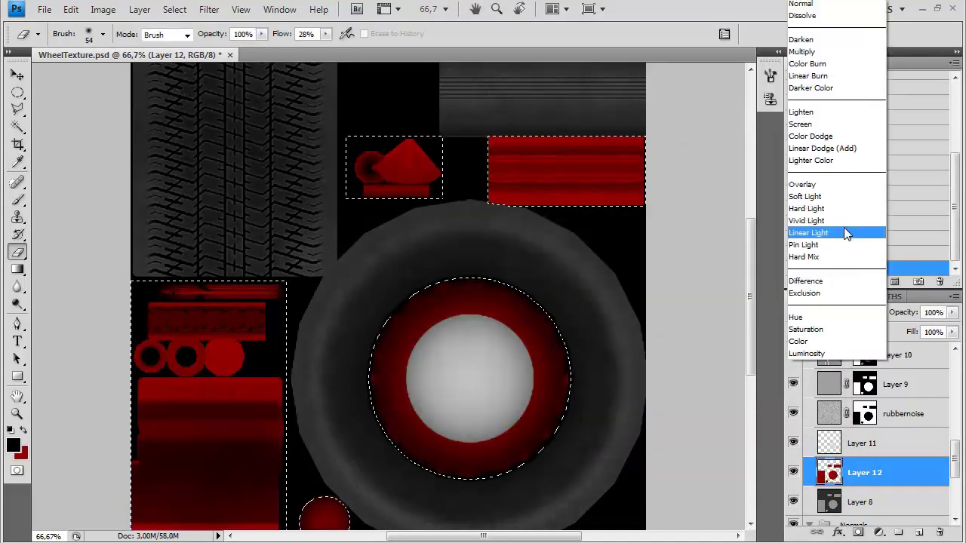
pyautogui.click(813, 188)
pyautogui.click(830, 312)
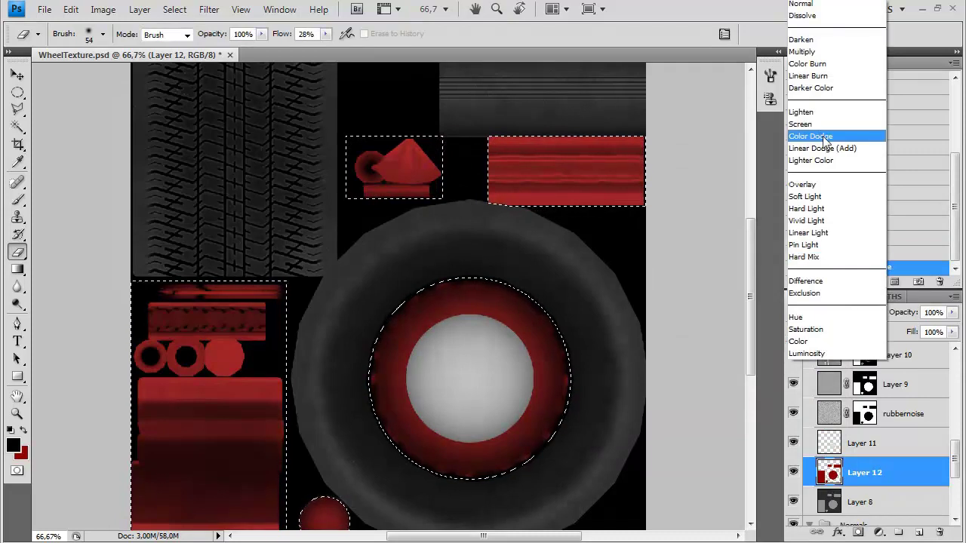
pyautogui.click(819, 66)
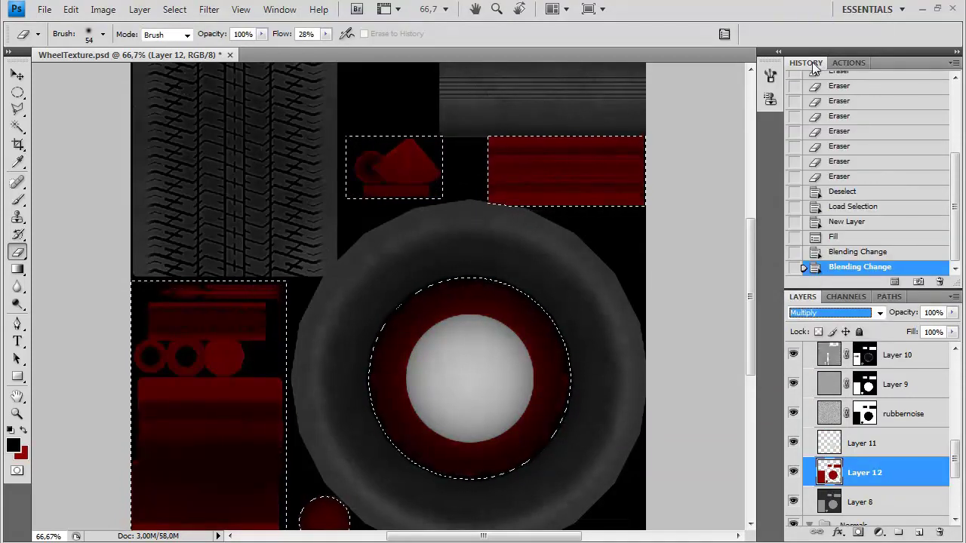
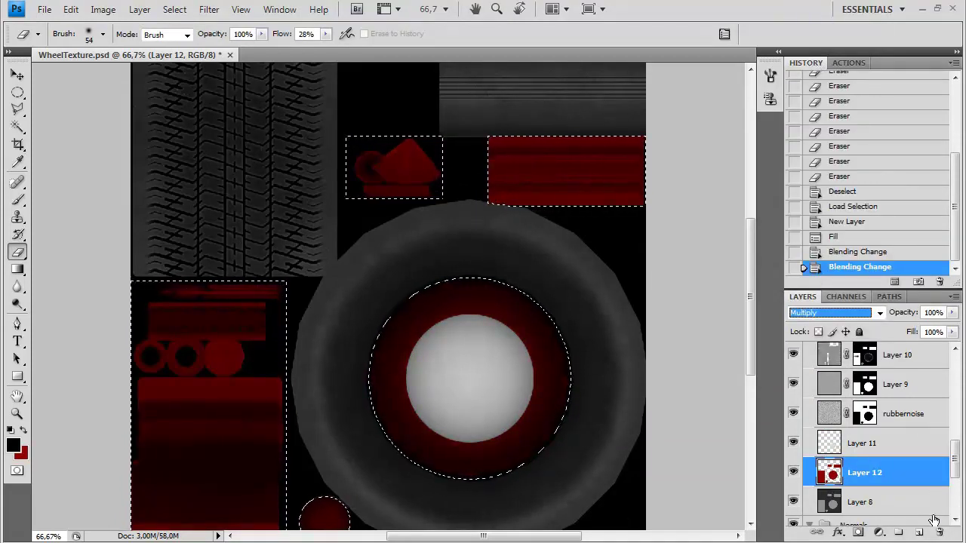
pyautogui.moveTo(934, 520); pyautogui.dragTo(939, 532)
# - Add a colorized Hue/Saturation adjustment layer over the selected metal parts with hue 0, saturation 81 and reduced lightness
pyautogui.click(103, 9)
pyautogui.moveTo(151, 49)
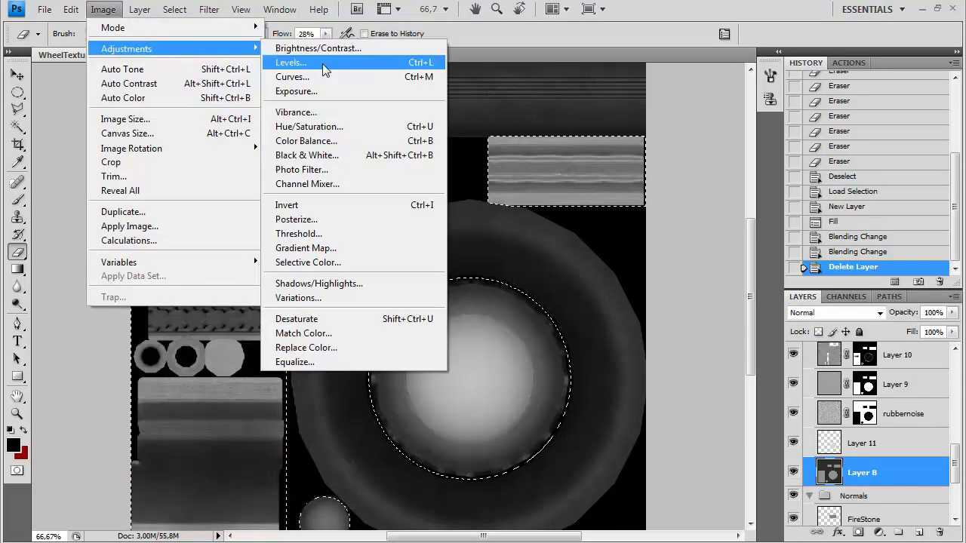
pyautogui.moveTo(139, 9)
pyautogui.moveTo(226, 151)
pyautogui.click(361, 219)
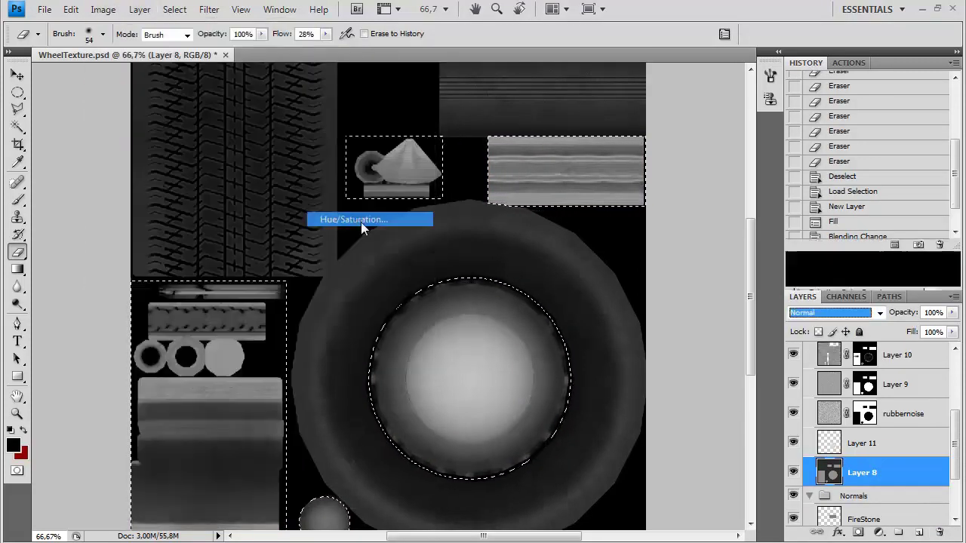
pyautogui.click(754, 181)
pyautogui.click(860, 260)
pyautogui.moveTo(828, 173); pyautogui.dragTo(903, 173)
pyautogui.moveTo(865, 200); pyautogui.dragTo(848, 198)
pyautogui.moveTo(903, 173)
pyautogui.mouseDown()
pyautogui.moveTo(877, 173)
pyautogui.moveTo(836, 198)
pyautogui.moveTo(907, 173)
pyautogui.mouseUp()
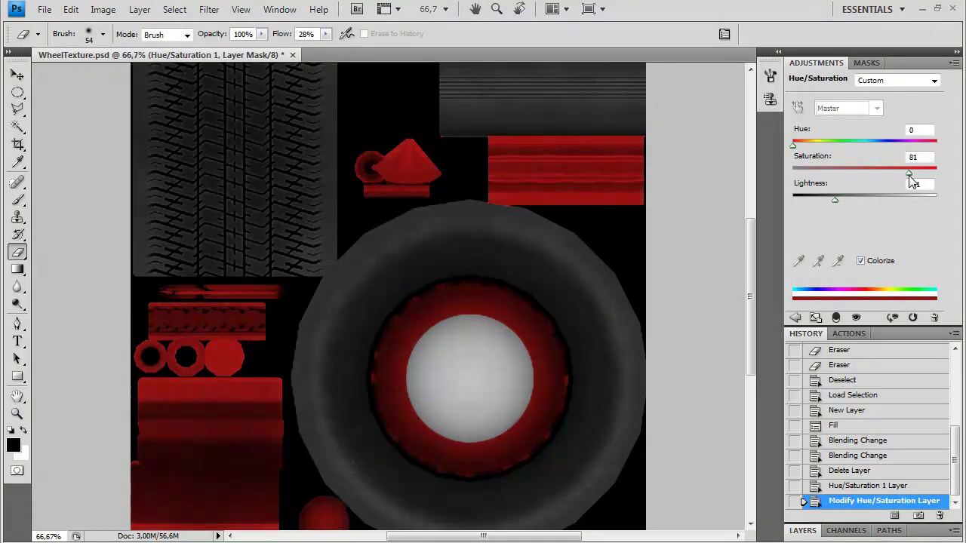
# - Adjust the red colorization to hue 4, saturation 77 and lightness -49, and bring back the layer list
pyautogui.moveTo(793, 142)
pyautogui.mouseDown()
pyautogui.moveTo(802, 142)
pyautogui.moveTo(785, 148)
pyautogui.moveTo(798, 152)
pyautogui.mouseUp()
pyautogui.moveTo(831, 200); pyautogui.dragTo(829, 199)
pyautogui.moveTo(906, 173); pyautogui.dragTo(906, 175)
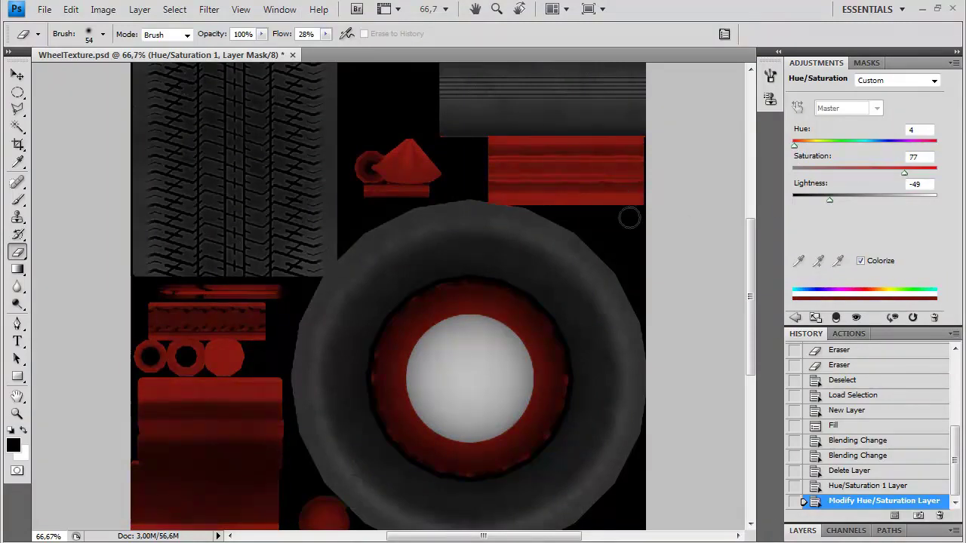
pyautogui.click(954, 62)
pyautogui.click(882, 353)
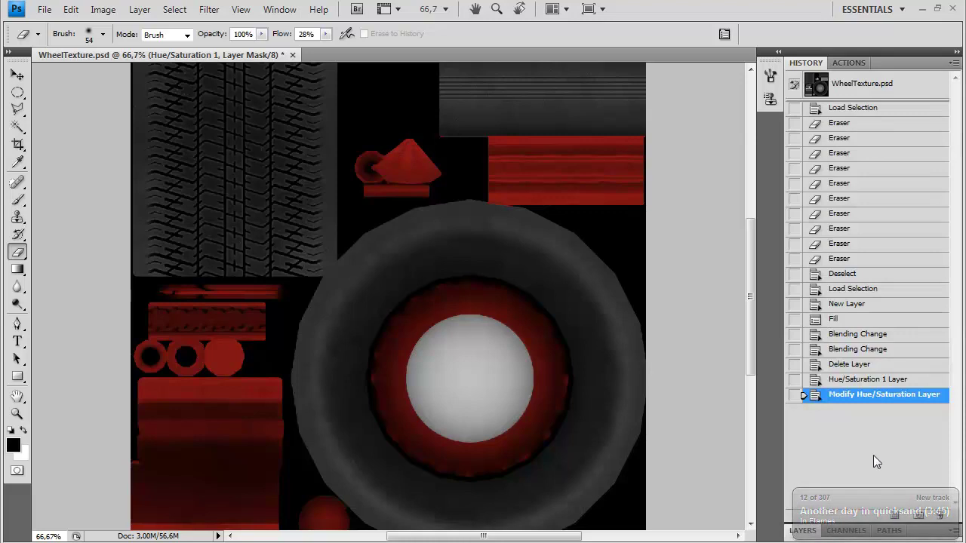
pyautogui.press('F7')
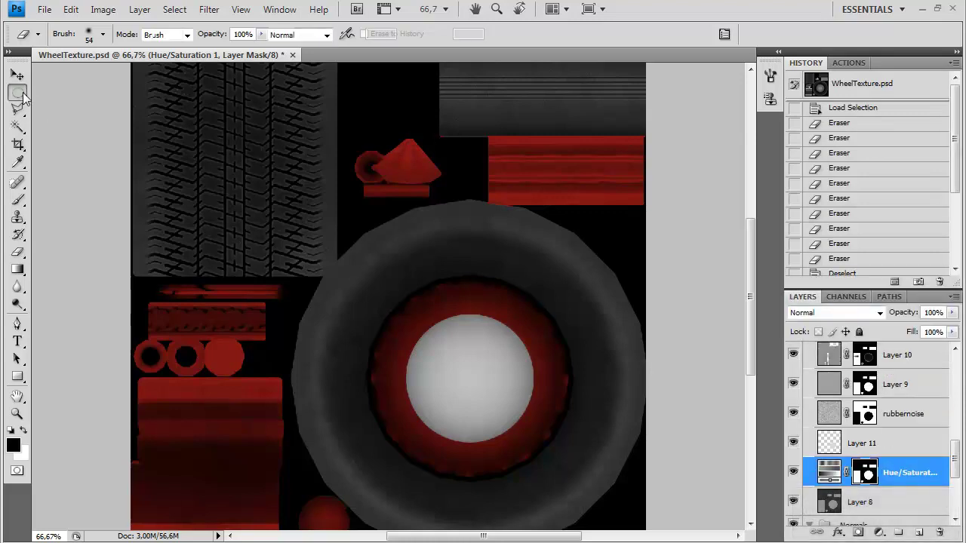
# - Mask the red tint off the cone, disc and ribbed strip above the tire with a rectangular selection filled on the adjustment mask
pyautogui.click(17, 92)
pyautogui.click(68, 90)
pyautogui.moveTo(347, 114); pyautogui.dragTo(694, 217)
pyautogui.press('x')
pyautogui.press('x')
pyautogui.press('x')
pyautogui.hotkey('alt', 'BackSpace')
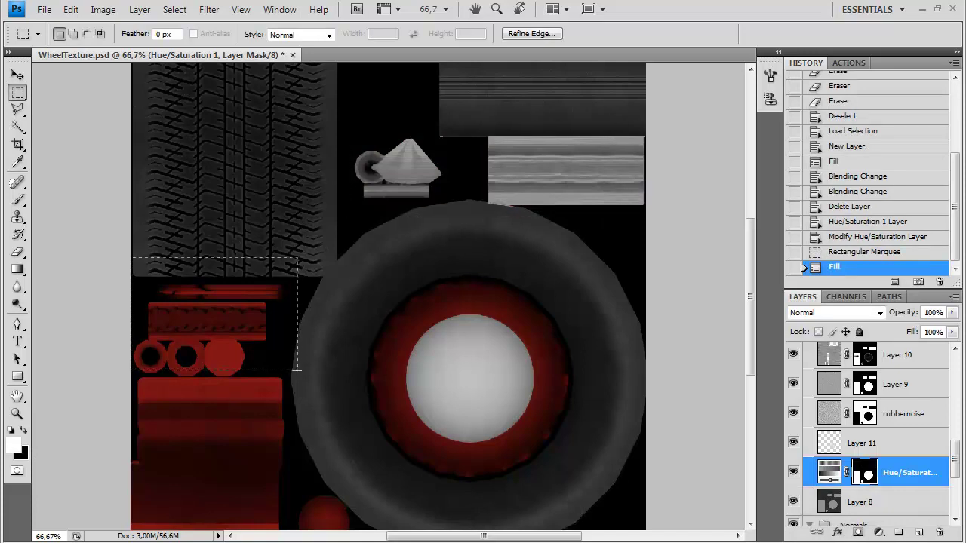
# - Mask the red tint off the small parts and rings below the tread, nudging the rectangular selection up before the final fill
pyautogui.moveTo(299, 375); pyautogui.dragTo(297, 381)
pyautogui.hotkey('alt', 'BackSpace')
pyautogui.hotkey('ctrl', 'd')
pyautogui.moveTo(385, 330); pyautogui.dragTo(370, 260)
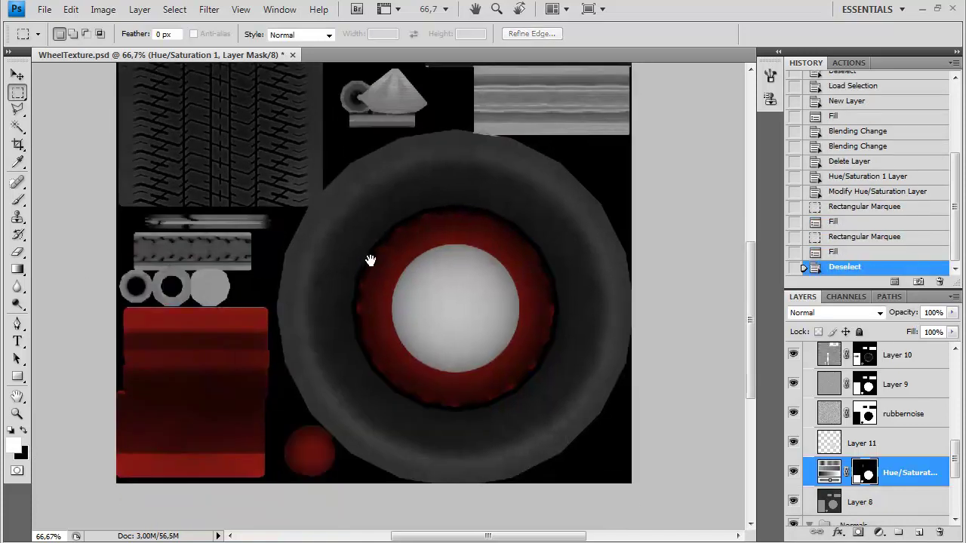
pyautogui.hotkey('ctrl', 'alt', 'z')
pyautogui.hotkey('ctrl', 'alt', 'z')
pyautogui.press('Up')
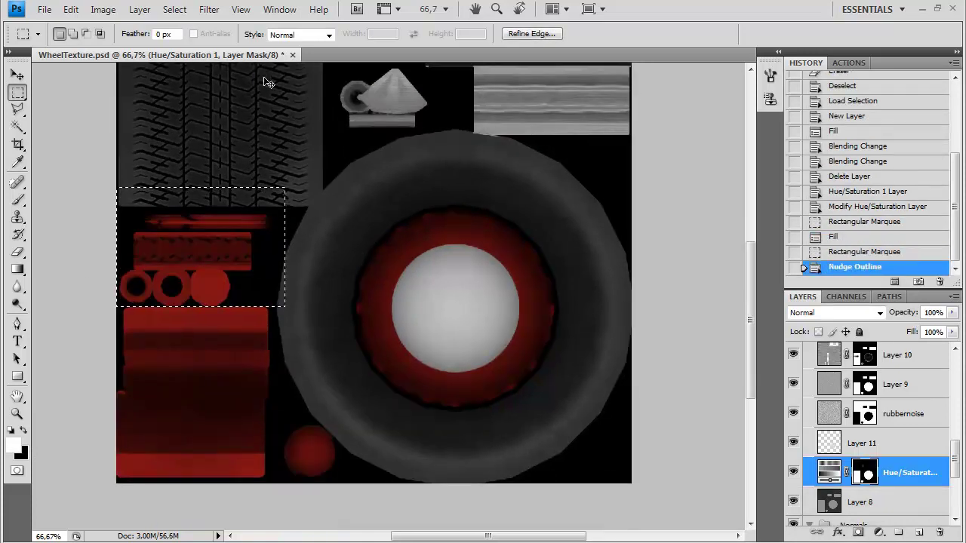
pyautogui.hotkey('alt', 'BackSpace')
pyautogui.hotkey('ctrl', 'd')
# - Save the texture as a Targa copy over WheelDiffuse.tga in the img folder
pyautogui.hotkey('ctrl', 'shift', 's')
pyautogui.click(384, 355)
pyautogui.click(400, 539)
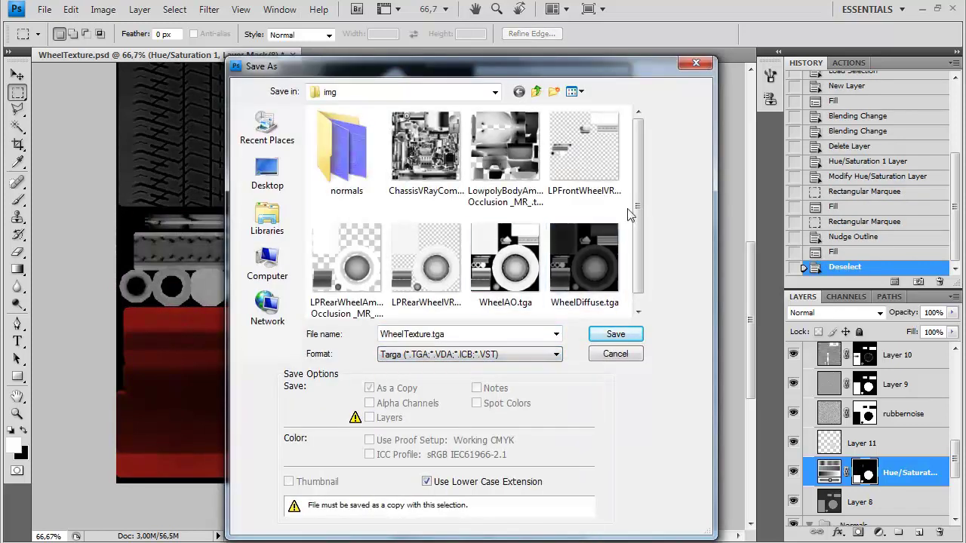
pyautogui.doubleClick(581, 253)
pyautogui.press('Return')
pyautogui.click(528, 268)
# - Switch to 3ds Max and examine the red rim and light hubcap on the car from several angles
pyautogui.hotkey('alt', 'Tab')
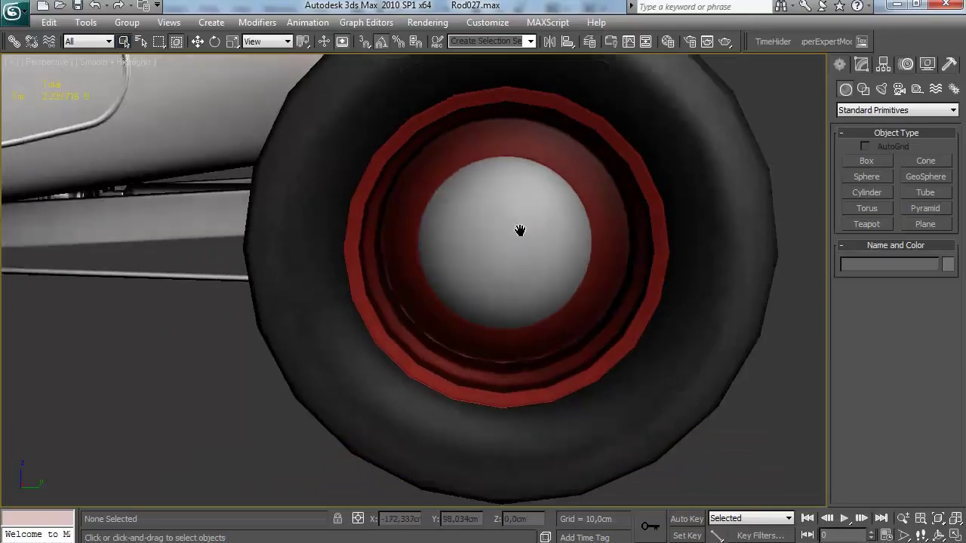
pyautogui.scroll(-5, 504, 232)
pyautogui.moveTo(504, 232); pyautogui.dragTo(529, 189)
pyautogui.scroll(5, 521, 254)
pyautogui.scroll(5, 457, 252)
pyautogui.scroll(-5, 529, 190)
pyautogui.scroll(-6, 528, 189)
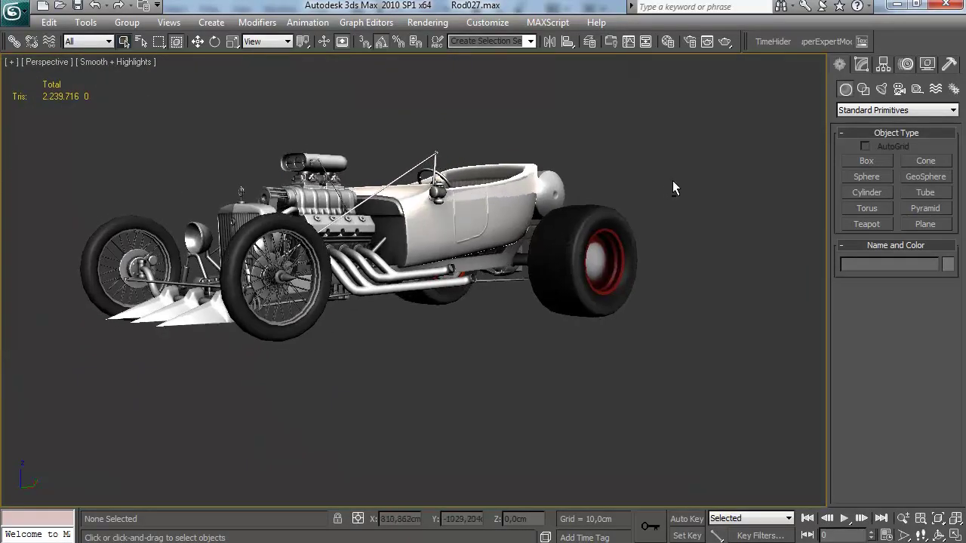
pyautogui.moveTo(672, 187); pyautogui.dragTo(507, 187)
pyautogui.scroll(2, 506, 187)
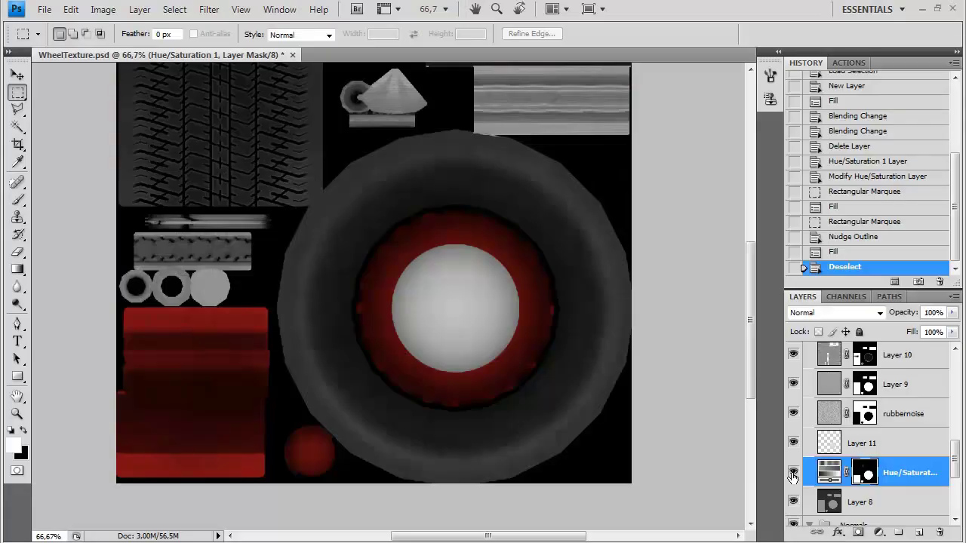
# - Return to Photoshop and hide the Hue/Saturation 1 adjustment layer to view the whole texture without red
pyautogui.click(793, 472)
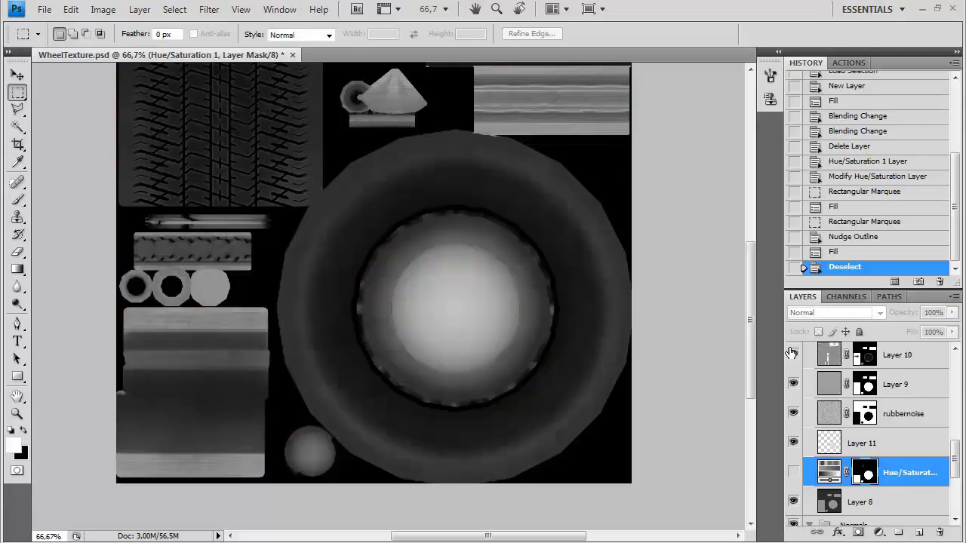
pyautogui.click(792, 353)
pyautogui.moveTo(356, 246); pyautogui.dragTo(332, 253)
pyautogui.keyDown('alt'); pyautogui.click(317, 258); pyautogui.keyUp('alt')
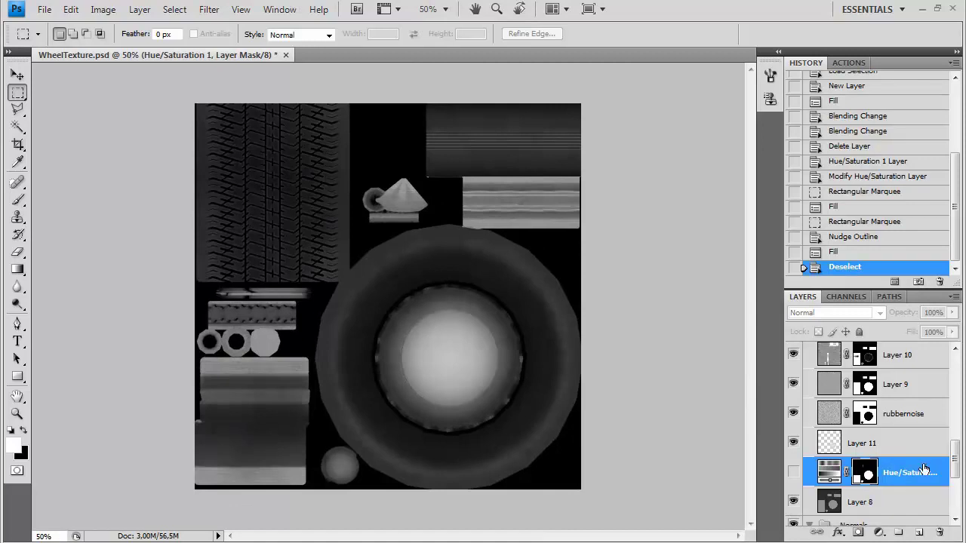
# - Duplicate the rubbernoise layer and move the copy into the Normals group directly above Bakednormals
pyautogui.scroll(-1, 923, 470)
pyautogui.scroll(2, 919, 466)
pyautogui.moveTo(864, 444); pyautogui.dragTo(870, 513)
pyautogui.hotkey('ctrl', 'j')
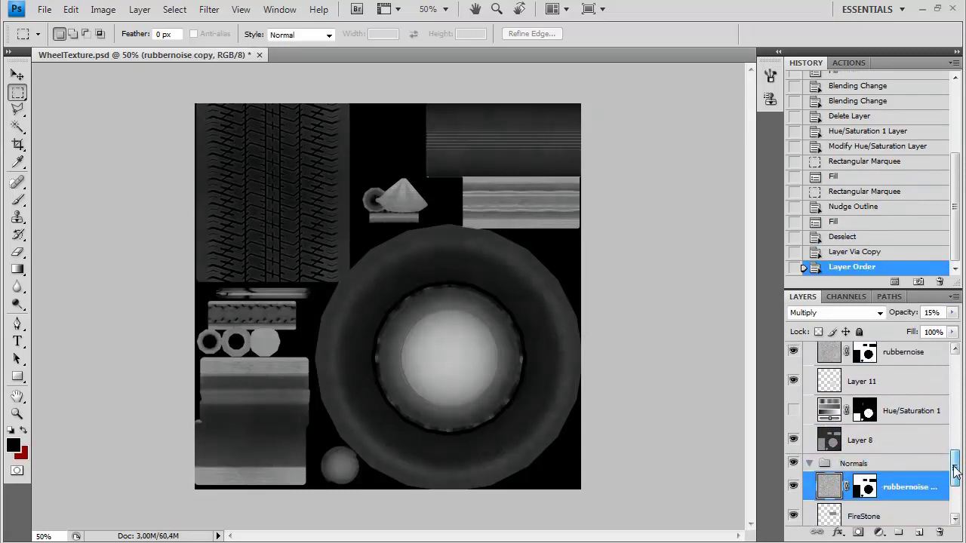
pyautogui.moveTo(955, 475); pyautogui.dragTo(955, 504)
pyautogui.moveTo(893, 381); pyautogui.dragTo(881, 492)
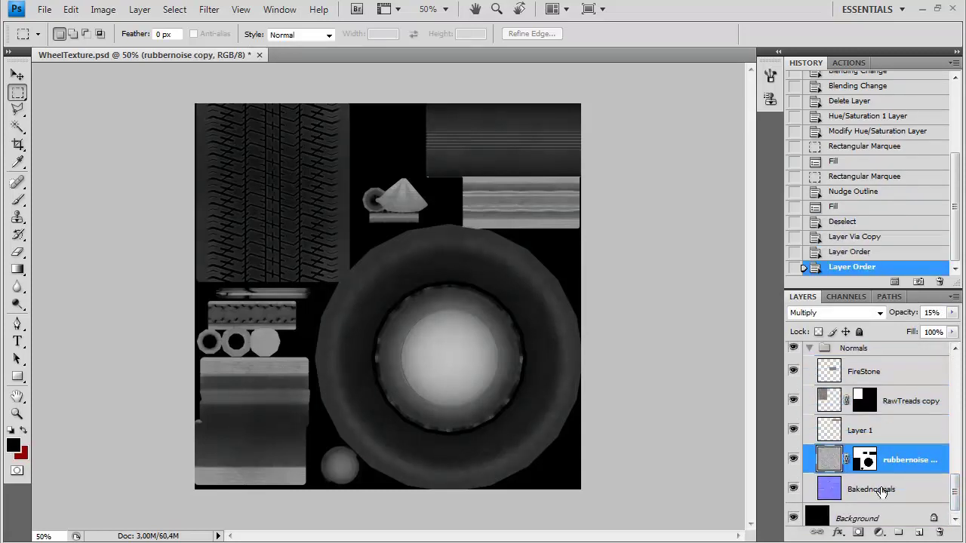
# - Hide the Diffuse group and set the rubbernoise copy to Normal blend mode at 100% opacity
pyautogui.moveTo(955, 484); pyautogui.dragTo(956, 393)
pyautogui.click(810, 356)
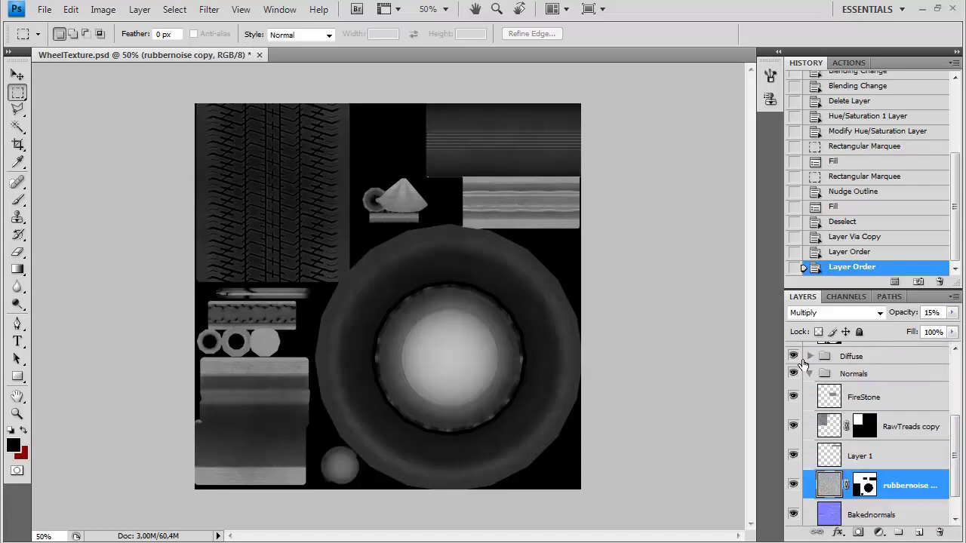
pyautogui.click(793, 355)
pyautogui.click(836, 312)
pyautogui.click(815, 7)
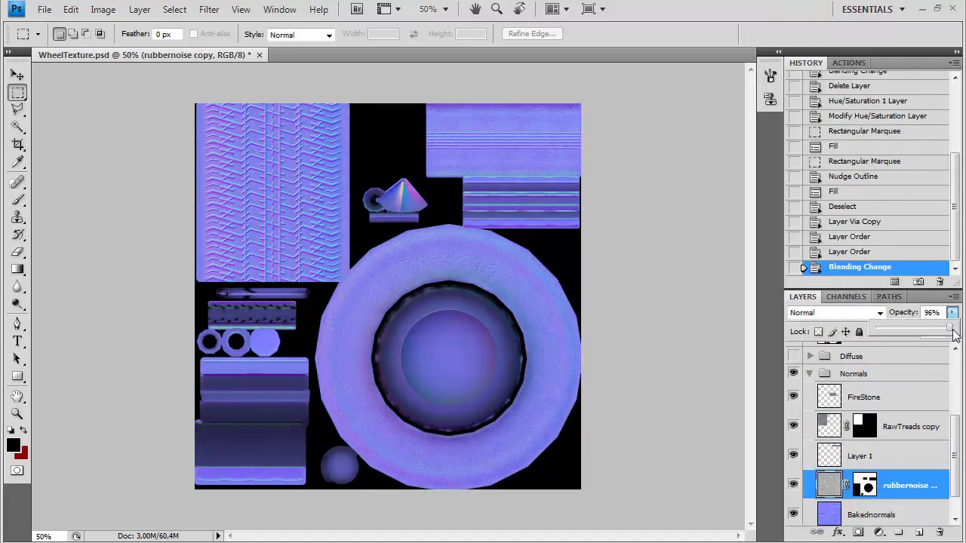
pyautogui.moveTo(955, 335); pyautogui.dragTo(956, 333)
# - Convert the rubbernoise copy from height to normals with the xNormal filter
pyautogui.click(210, 10)
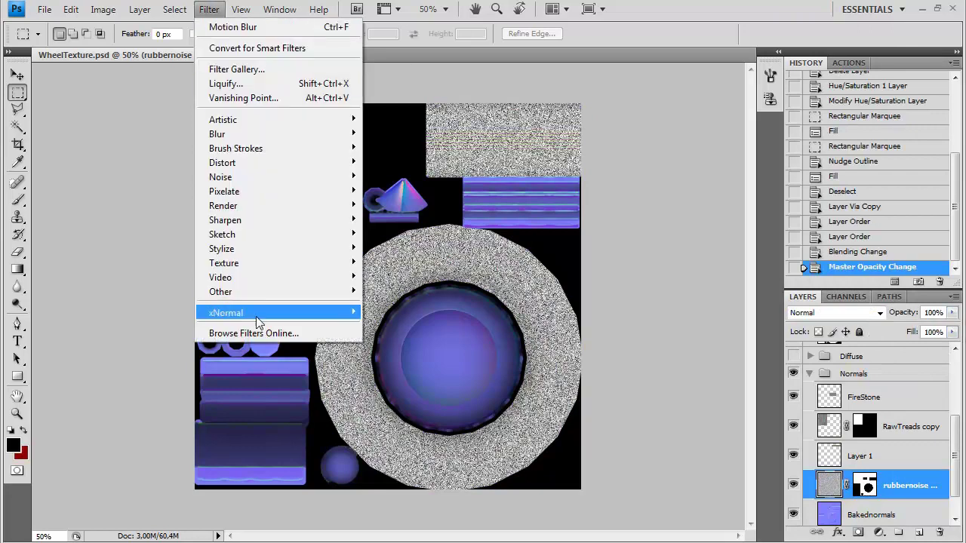
pyautogui.moveTo(256, 314)
pyautogui.click(426, 327)
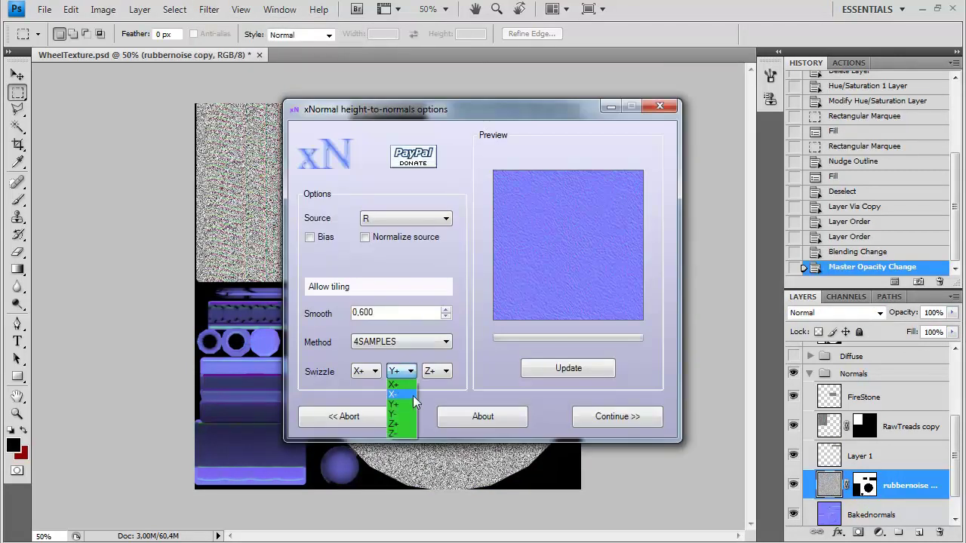
pyautogui.click(616, 416)
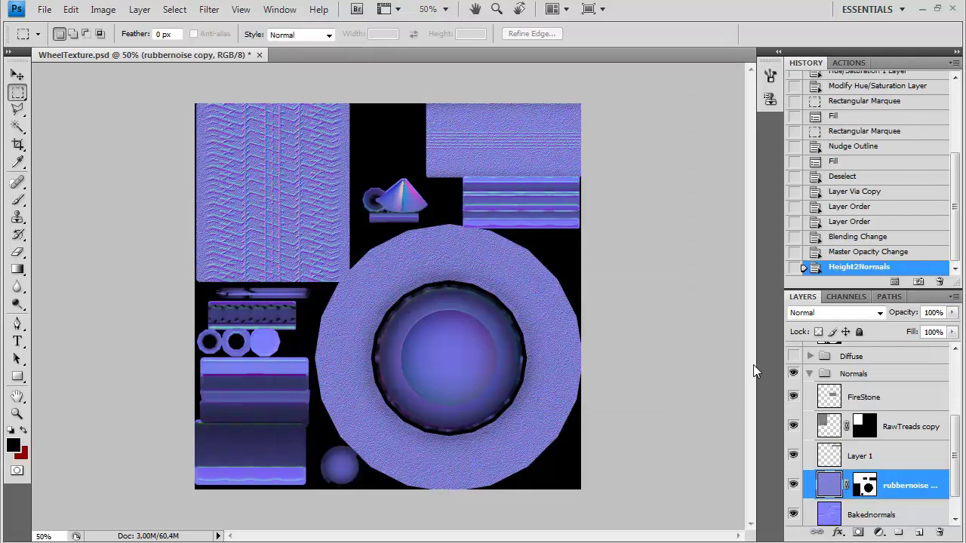
# - Run the NormalmapBlend action on the rubbernoise copy and reduce its Overlay opacity to 3%
pyautogui.click(879, 312)
pyautogui.click(689, 9)
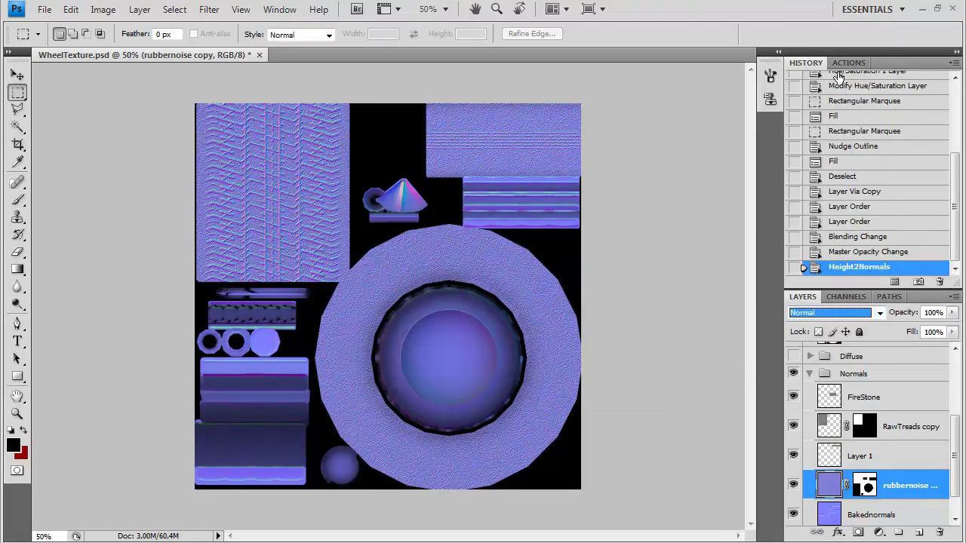
pyautogui.click(846, 63)
pyautogui.click(873, 281)
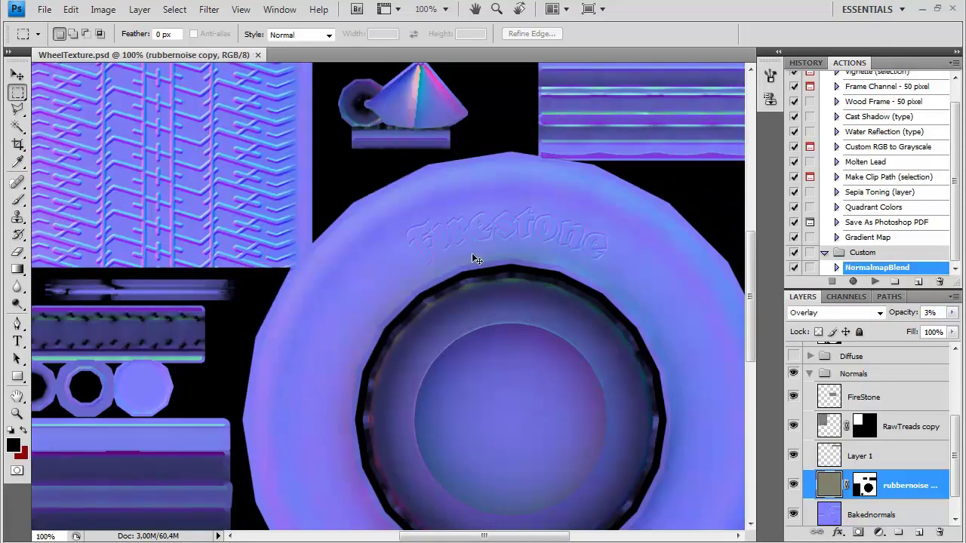
# - Save the normal map with the Specialoverlays group still shown as a Targa over the existing file in the normals folder
pyautogui.hotkey('ctrl', 'shift', 's')
pyautogui.click(453, 355)
pyautogui.click(454, 541)
pyautogui.moveTo(639, 232); pyautogui.dragTo(640, 251)
pyautogui.doubleClick(346, 145)
pyautogui.moveTo(638, 139); pyautogui.dragTo(640, 305)
pyautogui.doubleClick(583, 260)
pyautogui.click(424, 215)
pyautogui.click(515, 266)
# - Hide the Specialoverlays group and overwrite the wheel normal map in the normals folder with a 24 bits/pixel Targa copy
pyautogui.scroll(3, 960, 404)
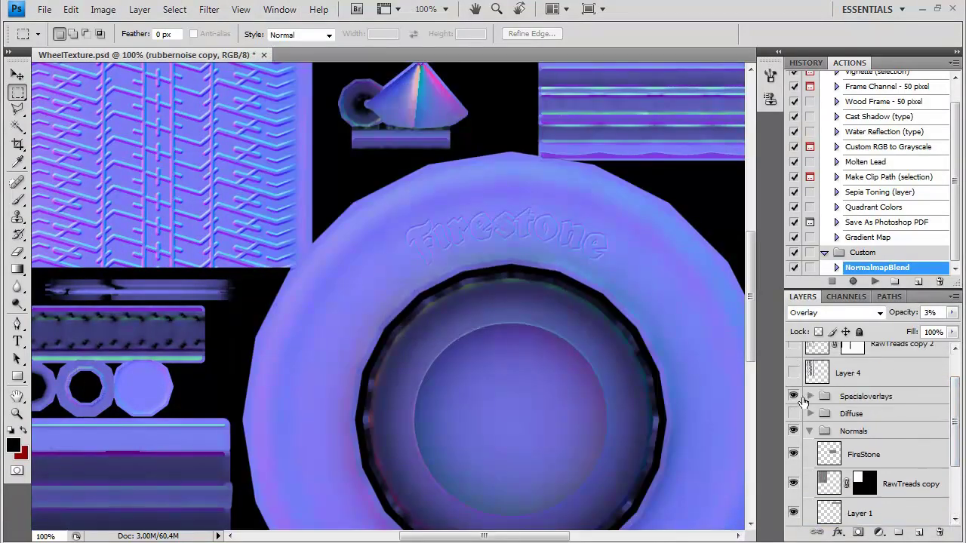
pyautogui.click(793, 396)
pyautogui.hotkey('ctrl', 'shift', 's')
pyautogui.click(555, 354)
pyautogui.click(533, 541)
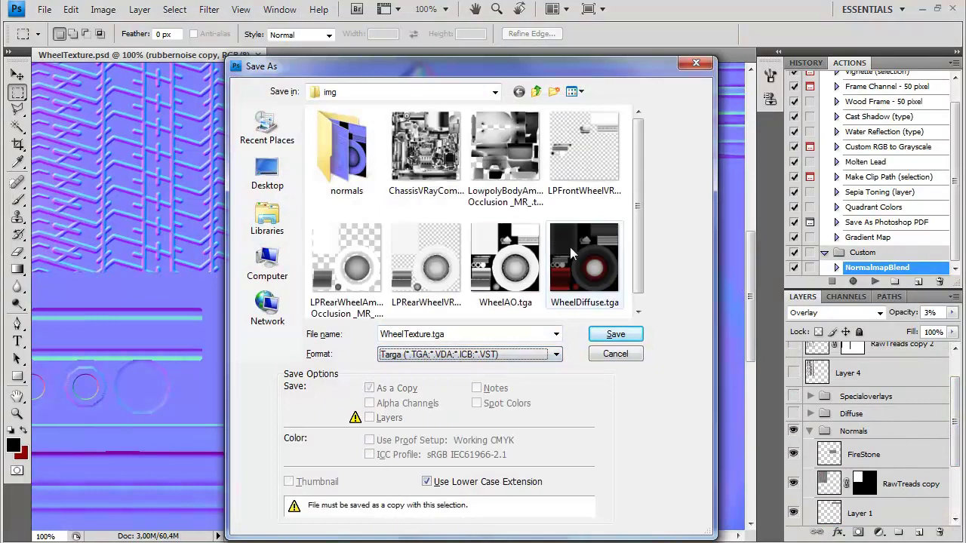
pyautogui.doubleClick(352, 155)
pyautogui.moveTo(639, 144); pyautogui.dragTo(639, 310)
pyautogui.doubleClick(594, 266)
pyautogui.click(426, 212)
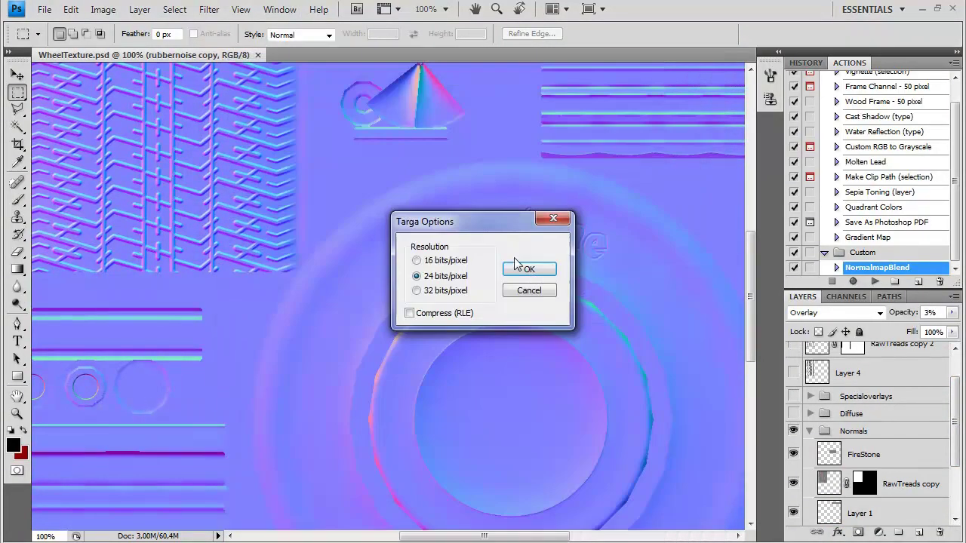
pyautogui.click(518, 266)
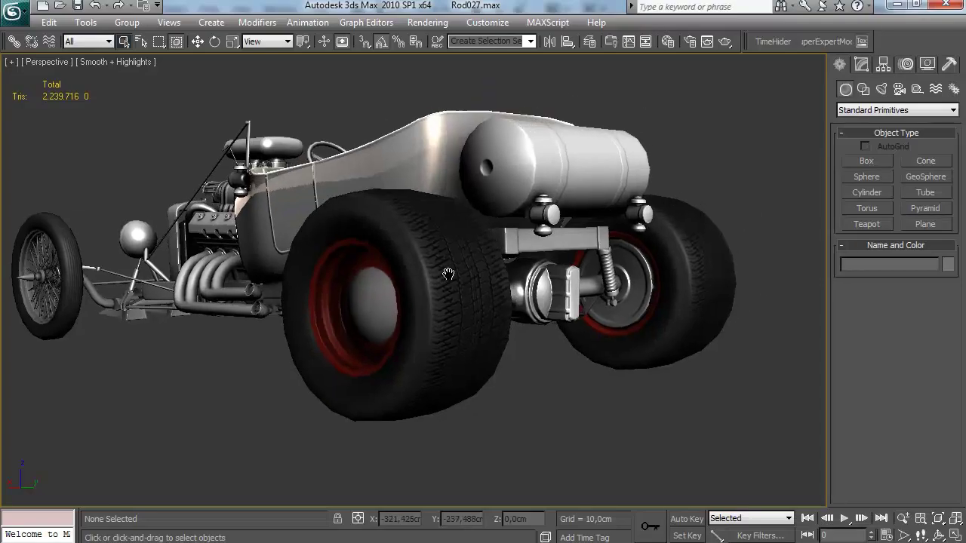
# - Examine the rear wheel's sidewall lettering, tread and rim up close in 3ds Max with the updated normal map
pyautogui.scroll(5, 468, 272)
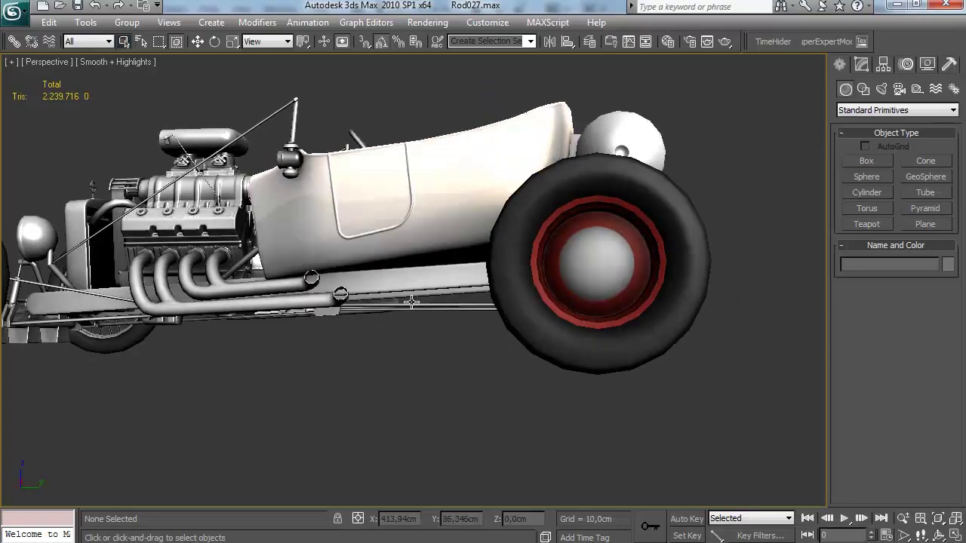
pyautogui.scroll(5, 469, 272)
pyautogui.scroll(-4, 460, 265)
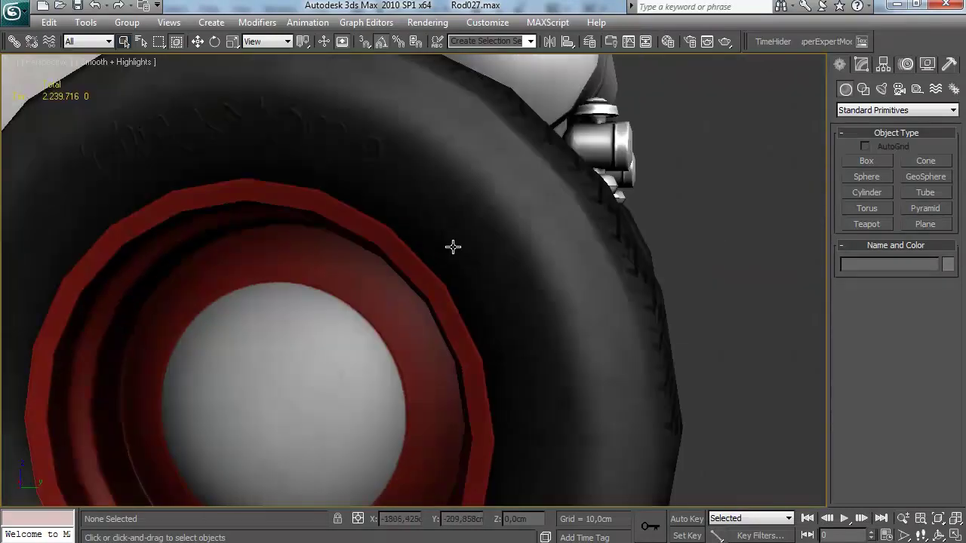
pyautogui.scroll(5, 453, 249)
pyautogui.moveTo(451, 248); pyautogui.dragTo(473, 278)
pyautogui.scroll(-8, 473, 279)
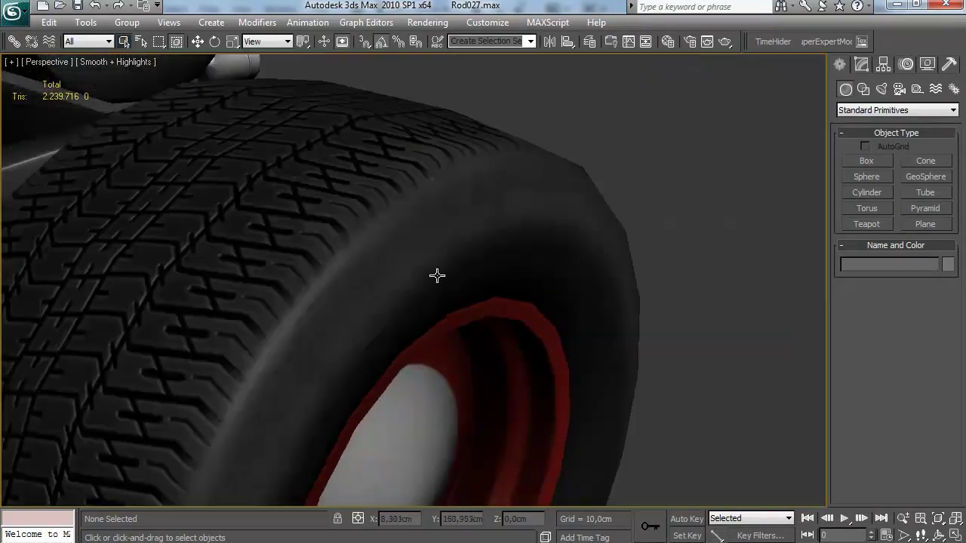
pyautogui.scroll(-3, 393, 235)
pyautogui.scroll(6, 521, 241)
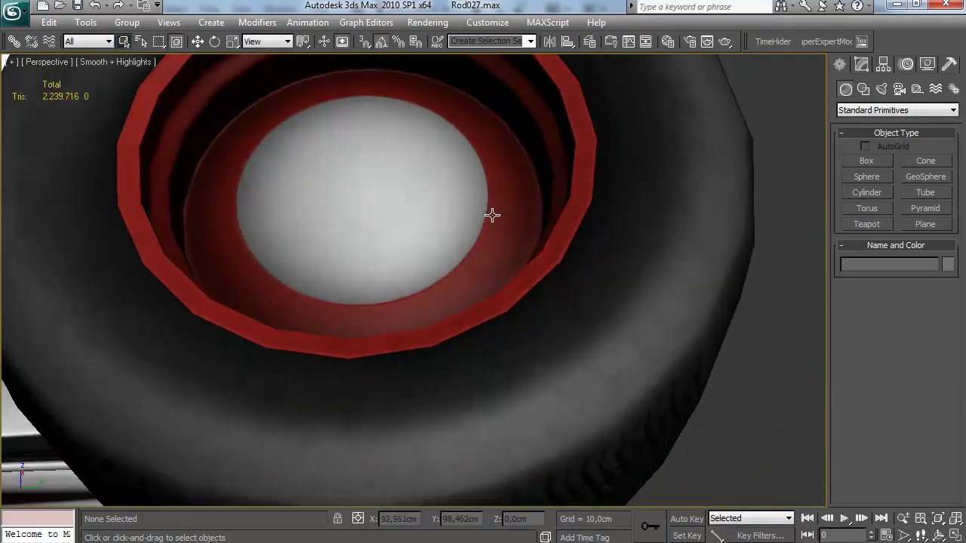
pyautogui.moveTo(492, 215); pyautogui.dragTo(478, 292)
pyautogui.scroll(-5, 478, 292)
# - Select the front wheel, inspect its tire and spokes up close, and return to viewing the whole car
pyautogui.click(375, 278)
pyautogui.press('z')
pyautogui.moveTo(458, 240); pyautogui.dragTo(581, 180)
pyautogui.scroll(4, 418, 232)
pyautogui.scroll(-4, 584, 176)
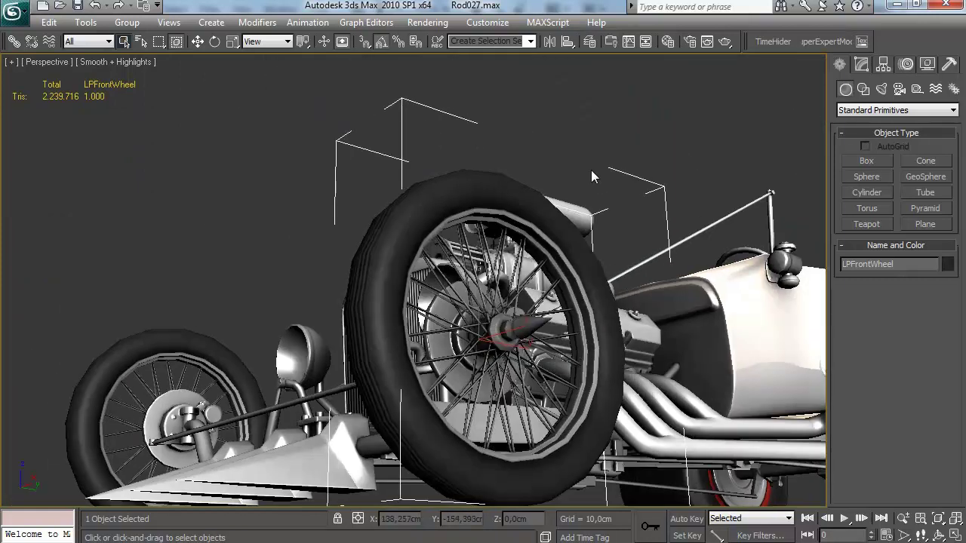
pyautogui.click(593, 171)
pyautogui.press('z')
pyautogui.moveTo(647, 189); pyautogui.dragTo(547, 295)
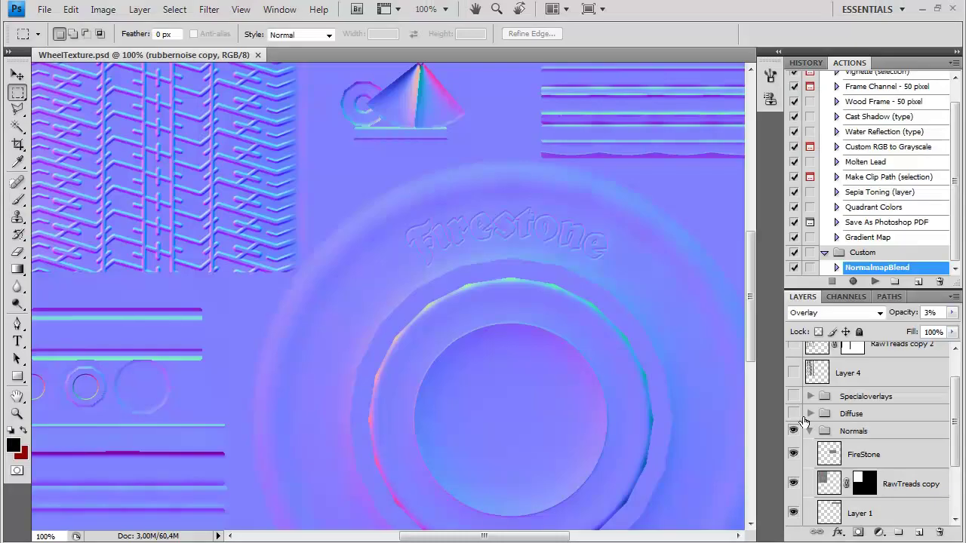
# - Switch to Photoshop, show the Diffuse and Specialoverlays groups, and overwrite WheelDiffuse.tga with a Targa copy without the red tint
pyautogui.click(793, 413)
pyautogui.click(793, 396)
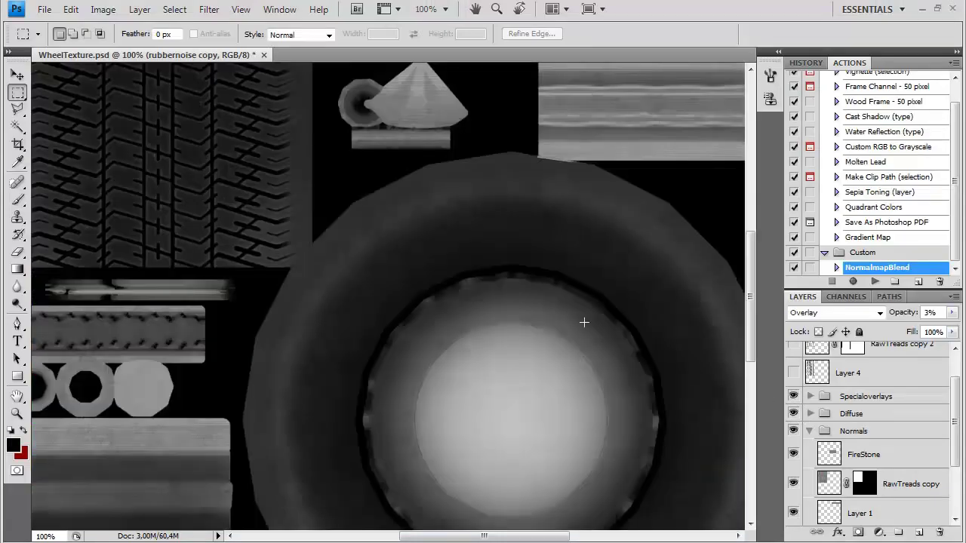
pyautogui.hotkey('ctrl', '-')
pyautogui.hotkey('ctrl', '-')
pyautogui.hotkey('ctrl', 'shift', 's')
pyautogui.click(423, 352)
pyautogui.click(438, 541)
pyautogui.doubleClick(588, 260)
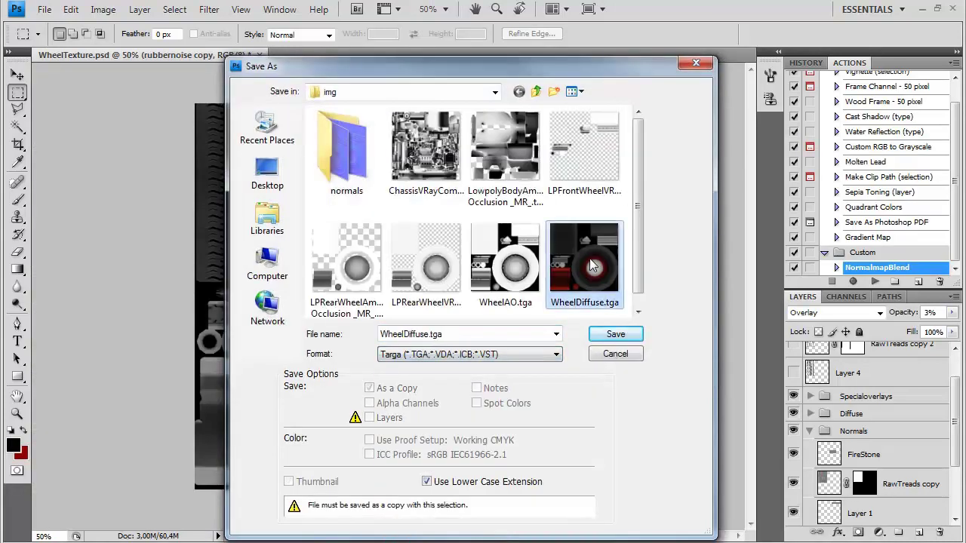
pyautogui.click(441, 217)
pyautogui.click(516, 273)
pyautogui.click(516, 274)
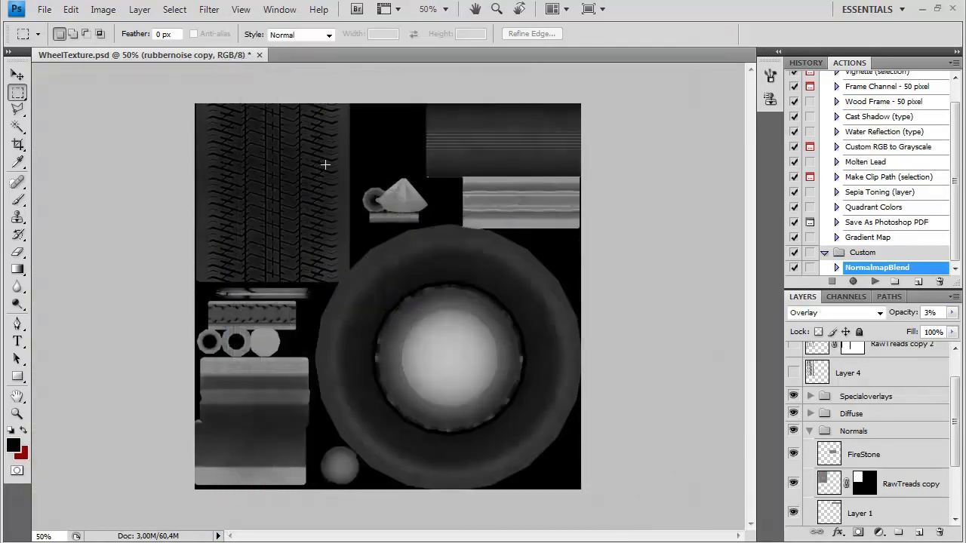
pyautogui.click(860, 395)
pyautogui.click(877, 415)
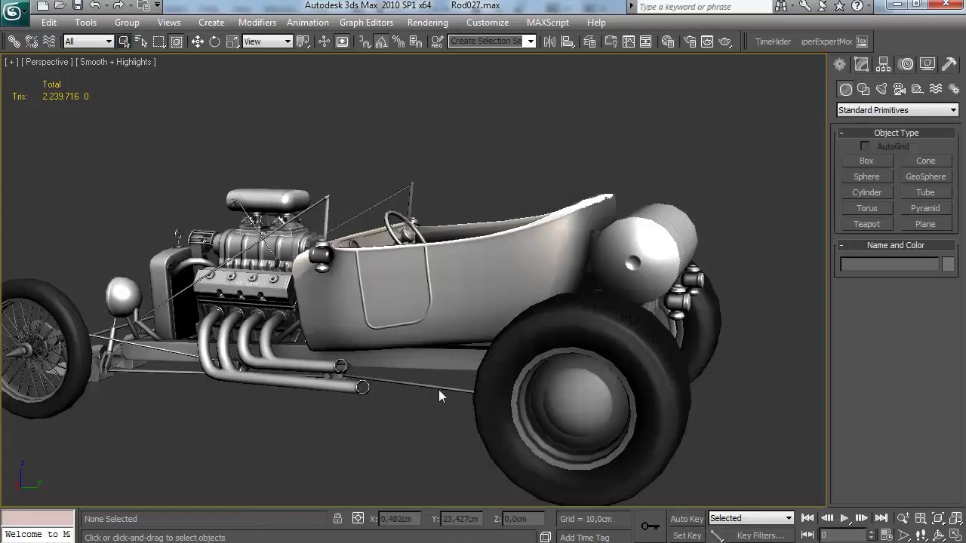
# - Open the WheelShader material in 3ds Max and bring its specular map settings into view
pyautogui.scroll(2, 442, 395)
pyautogui.press('m')
pyautogui.moveTo(590, 88); pyautogui.dragTo(584, 7)
pyautogui.scroll(-4, 490, 377)
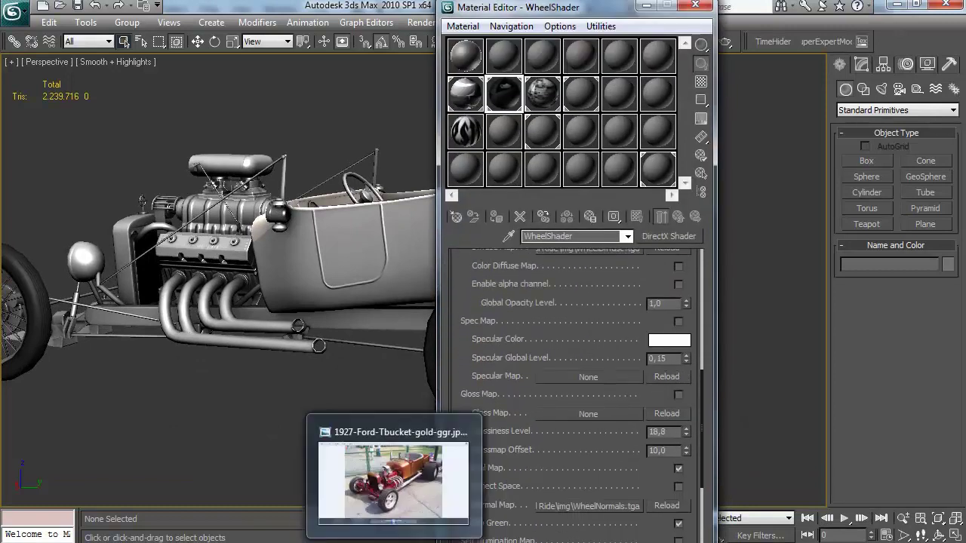
# - Switch to Photoshop, duplicate the Diffuse group in the wheel texture, and rename the duplicate Specular
pyautogui.click(241, 542)
pyautogui.moveTo(957, 422); pyautogui.dragTo(957, 420)
pyautogui.scroll(-1, 957, 420)
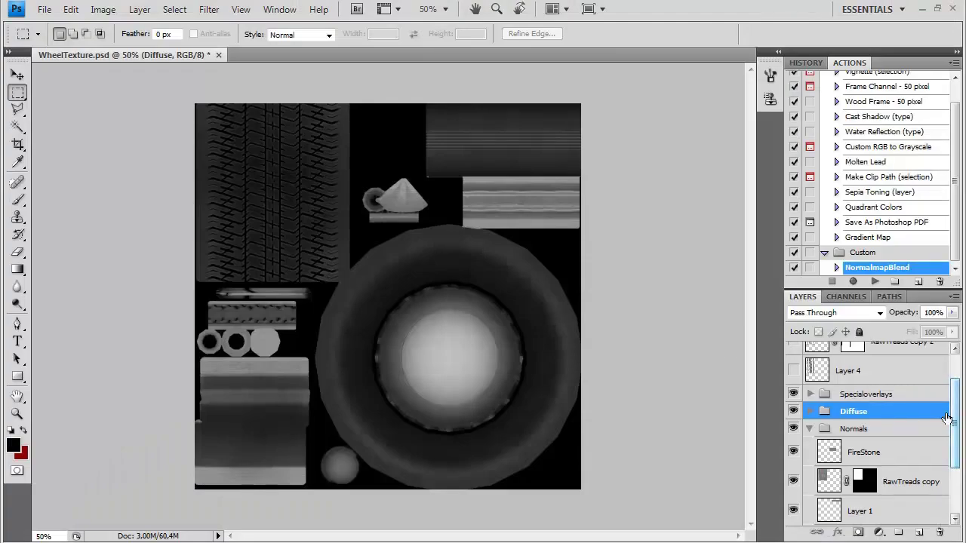
pyautogui.click(869, 424)
pyautogui.doubleClick(870, 414)
pyautogui.click(587, 200)
pyautogui.moveTo(861, 416); pyautogui.dragTo(918, 532)
pyautogui.doubleClick(854, 383)
pyautogui.write('Specular')
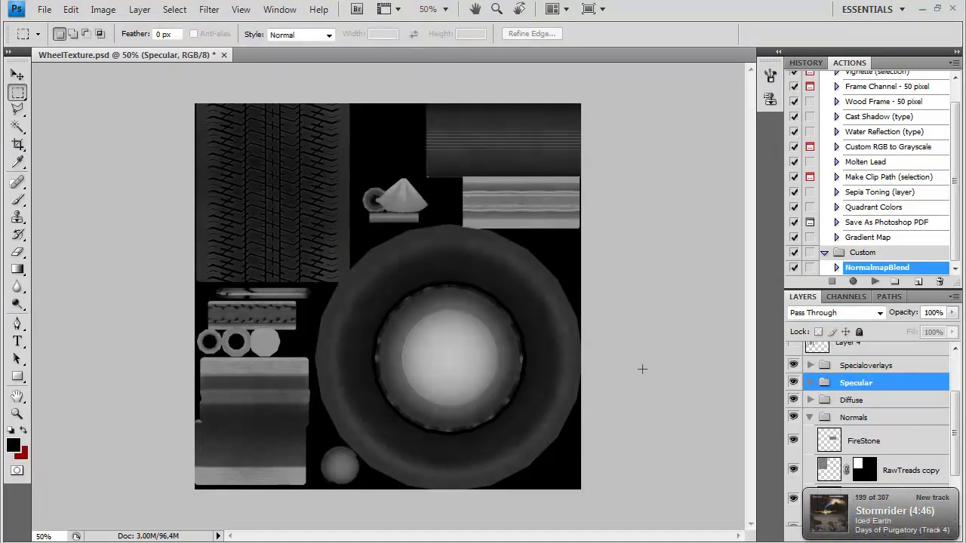
# - Expand the Specular group and check the Outer Glow settings of its RawTreads copy 3 layer
pyautogui.click(811, 383)
pyautogui.moveTo(956, 394); pyautogui.dragTo(956, 399)
pyautogui.hotkey('ctrl', '+')
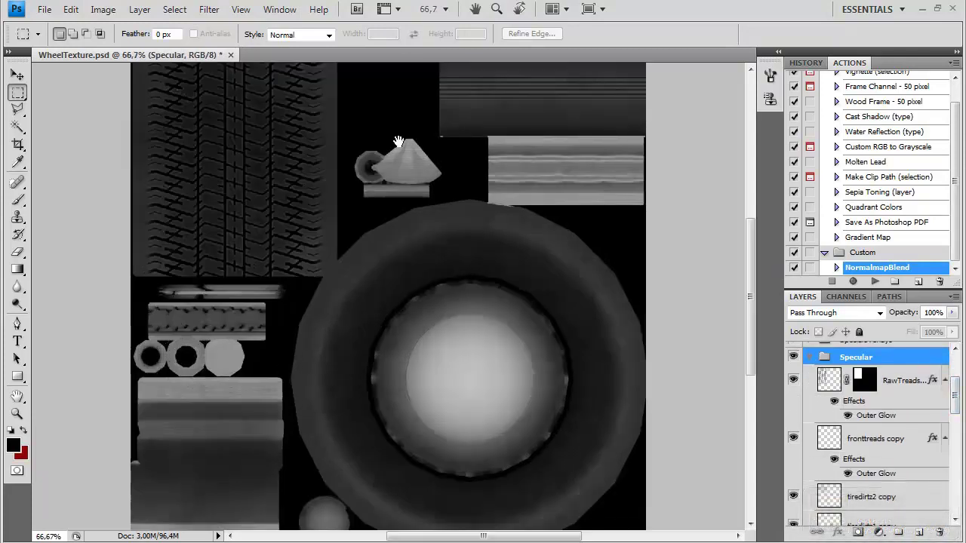
pyautogui.click(901, 373)
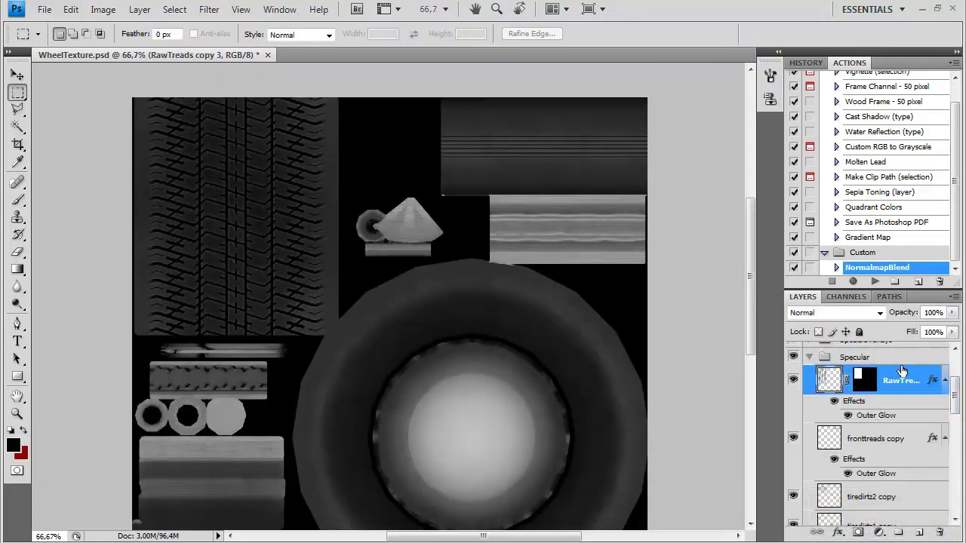
pyautogui.doubleClick(875, 417)
pyautogui.click(905, 226)
pyautogui.moveTo(575, 314); pyautogui.dragTo(585, 292)
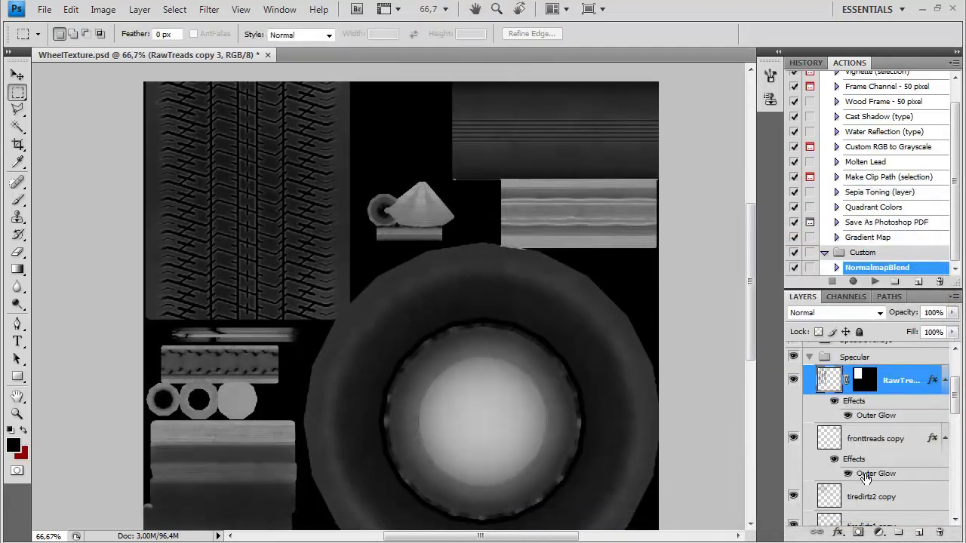
# - Set the fill of the fronttreads copy layer in the Specular group to 93%
pyautogui.click(880, 444)
pyautogui.click(952, 332)
pyautogui.click(869, 498)
pyautogui.click(864, 443)
pyautogui.moveTo(507, 323); pyautogui.dragTo(506, 295)
pyautogui.moveTo(521, 344); pyautogui.dragTo(507, 317)
# - Fill the tire rubber areas of Layer 8 copy with a dark grey of 15% brightness, and deselect
pyautogui.press('x')
pyautogui.click(23, 456)
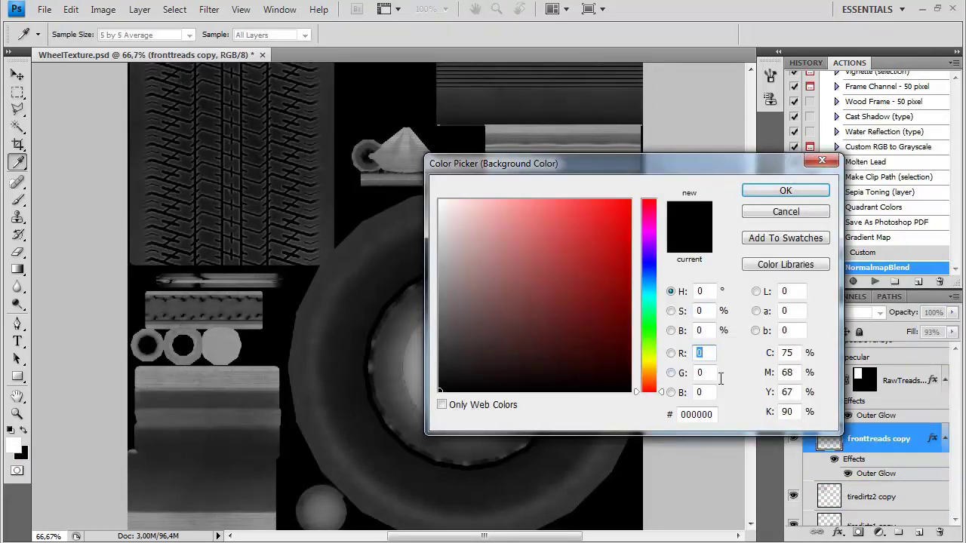
pyautogui.write('15')
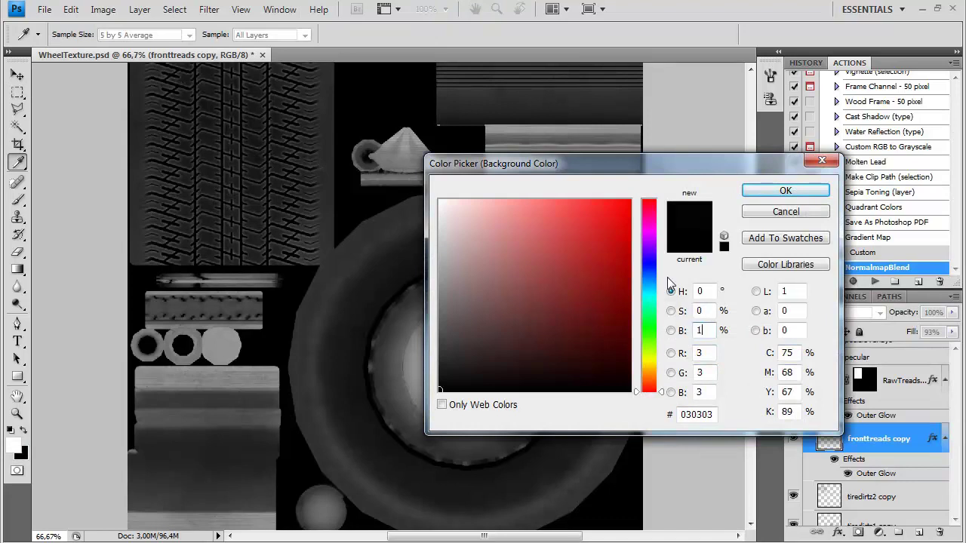
pyautogui.click(785, 190)
pyautogui.moveTo(959, 397); pyautogui.dragTo(956, 464)
pyautogui.click(851, 450)
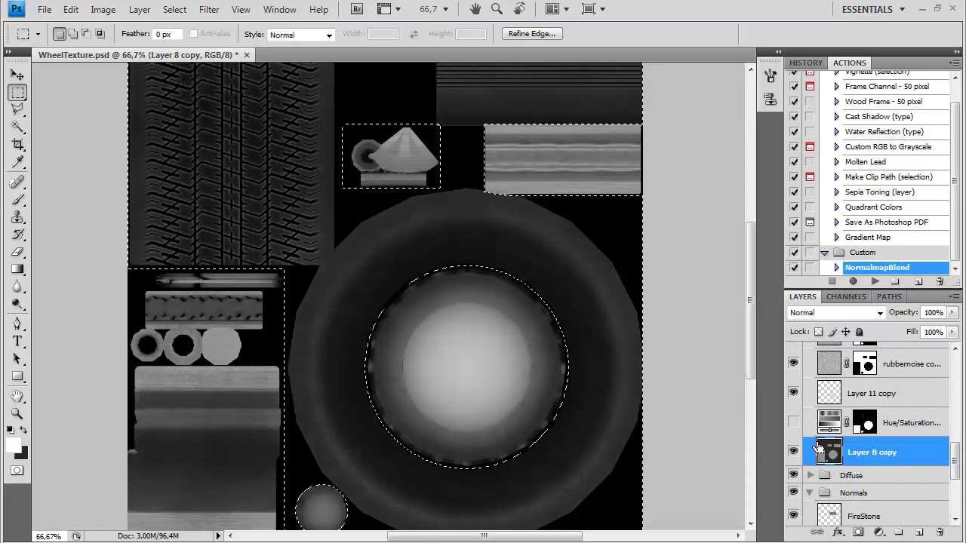
pyautogui.hotkey('ctrl', 'd')
# - Set the opacity of the Reartirehighlight copy layer in the Specular group to 23%
pyautogui.moveTo(536, 280); pyautogui.dragTo(546, 340)
pyautogui.moveTo(956, 458); pyautogui.dragTo(953, 431)
pyautogui.click(943, 433)
pyautogui.moveTo(887, 329); pyautogui.dragTo(893, 328)
pyautogui.click(875, 396)
pyautogui.click(952, 314)
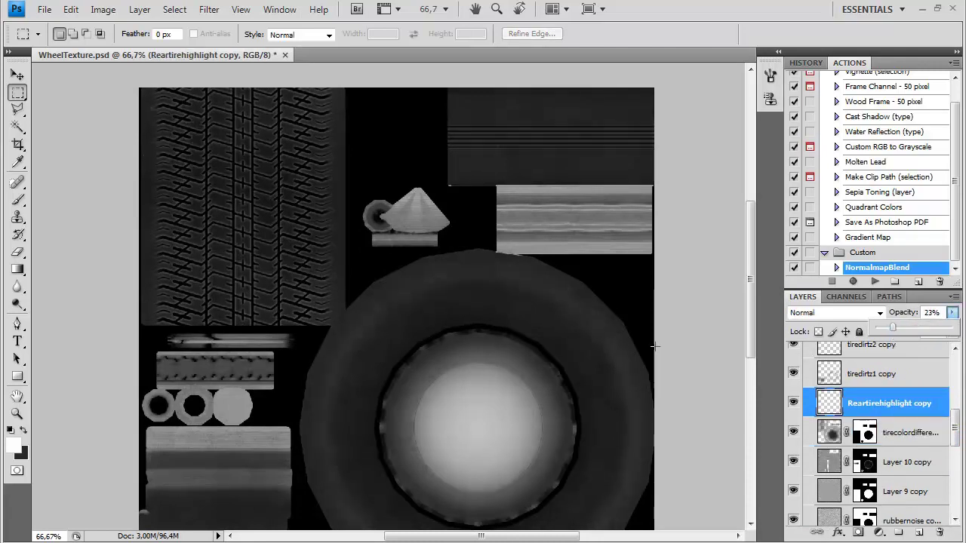
pyautogui.moveTo(655, 347); pyautogui.dragTo(648, 286)
# - Set the opacity of tiredirtz1 copy to 73% and of tiredirtz2 copy to 85%
pyautogui.click(874, 371)
pyautogui.click(952, 314)
pyautogui.moveTo(937, 327)
pyautogui.mouseDown()
pyautogui.moveTo(926, 326)
pyautogui.moveTo(932, 333)
pyautogui.mouseUp()
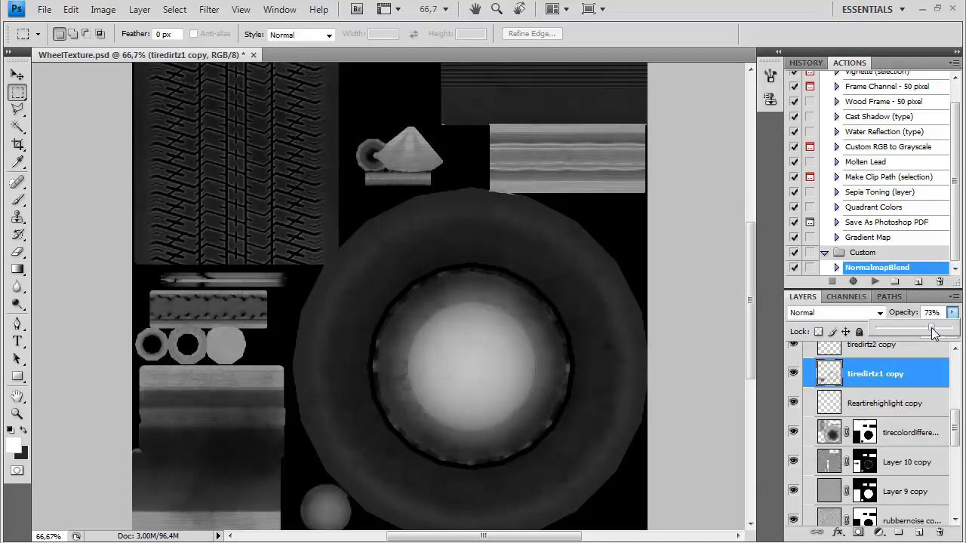
pyautogui.click(880, 352)
pyautogui.scroll(1, 956, 413)
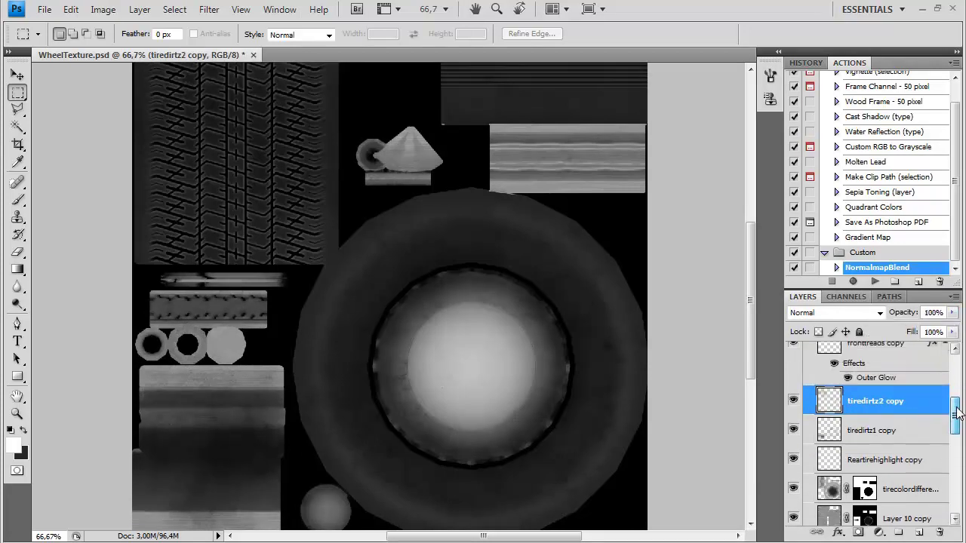
pyautogui.hotkey('ctrl', 'j')
pyautogui.hotkey('ctrl', 'z')
pyautogui.click(952, 313)
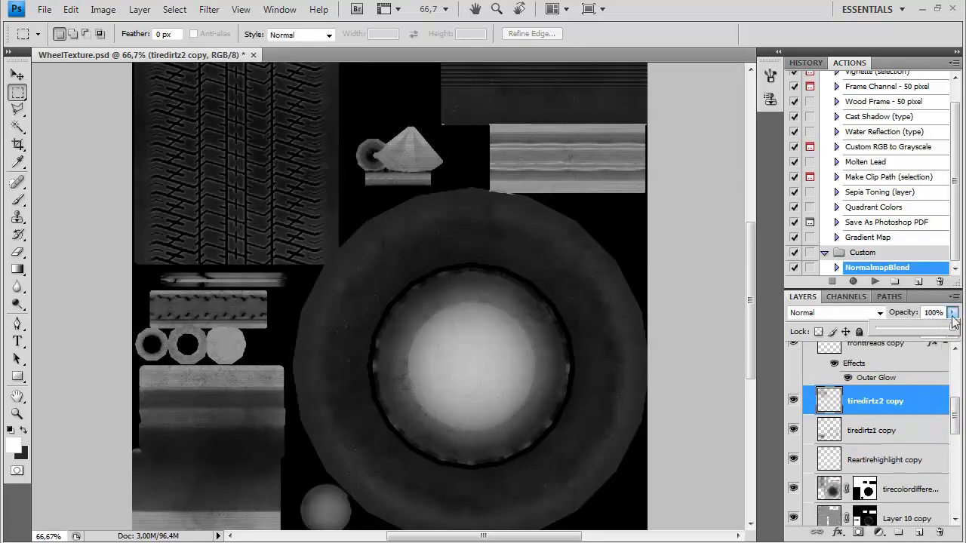
# - Set the opacity of Layer 10 copy to 53% and of Layer 9 copy to 46%
pyautogui.moveTo(955, 405); pyautogui.dragTo(956, 438)
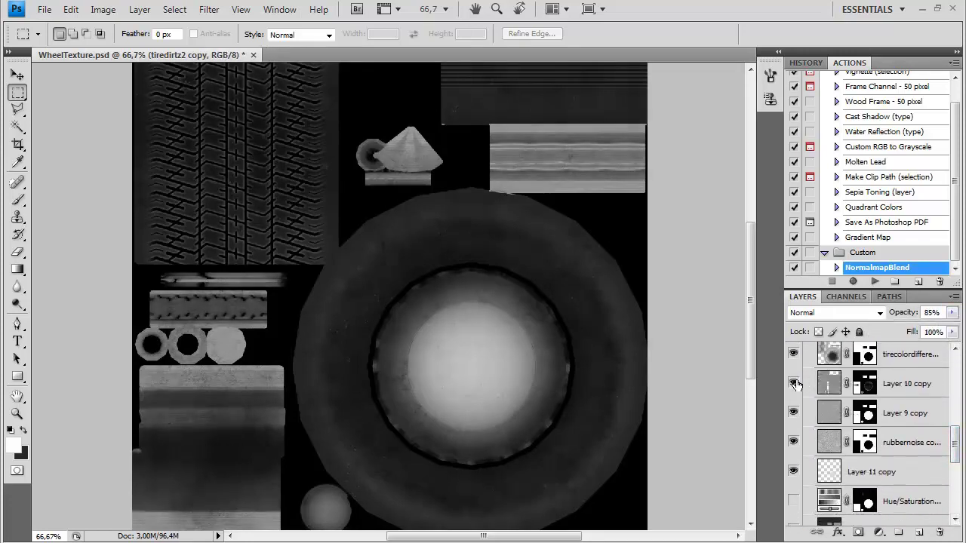
pyautogui.click(894, 384)
pyautogui.click(952, 313)
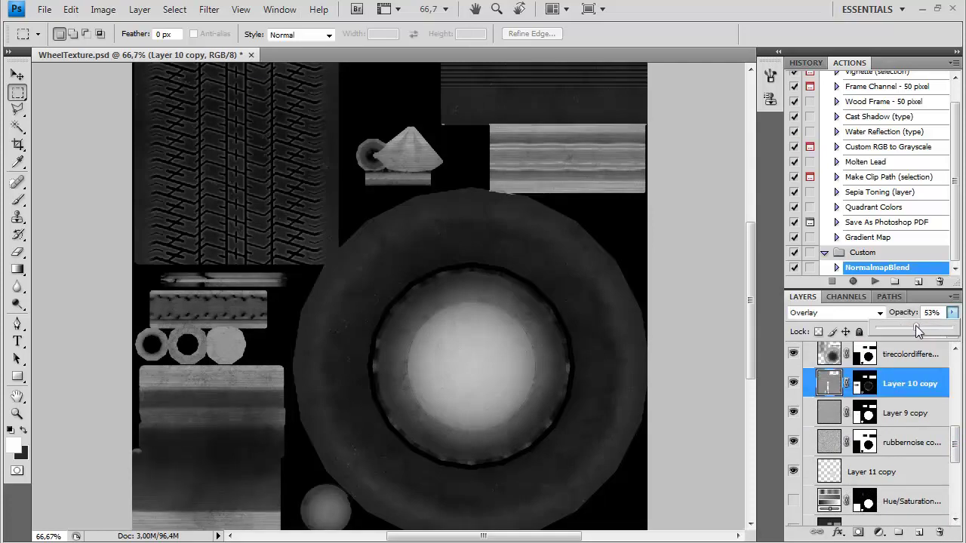
pyautogui.click(867, 411)
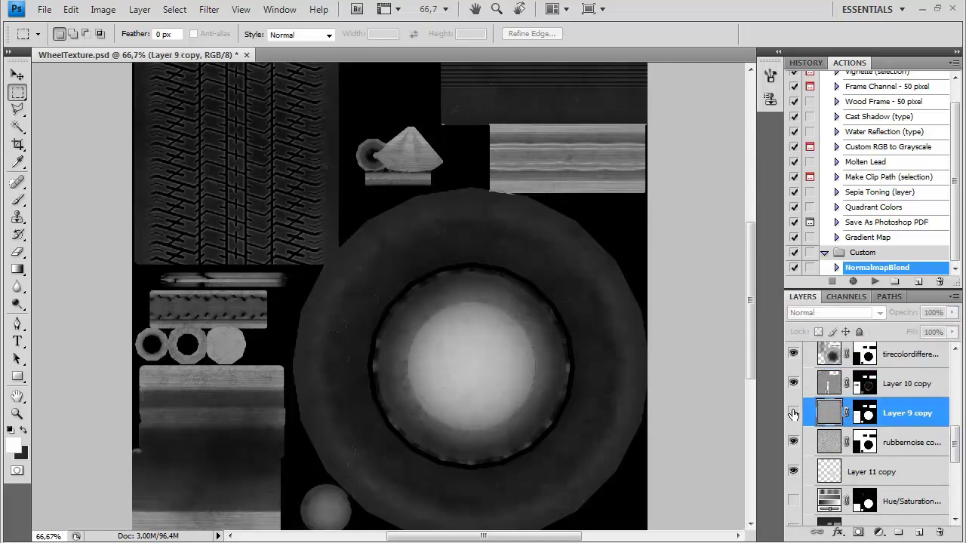
pyautogui.click(952, 312)
pyautogui.click(917, 332)
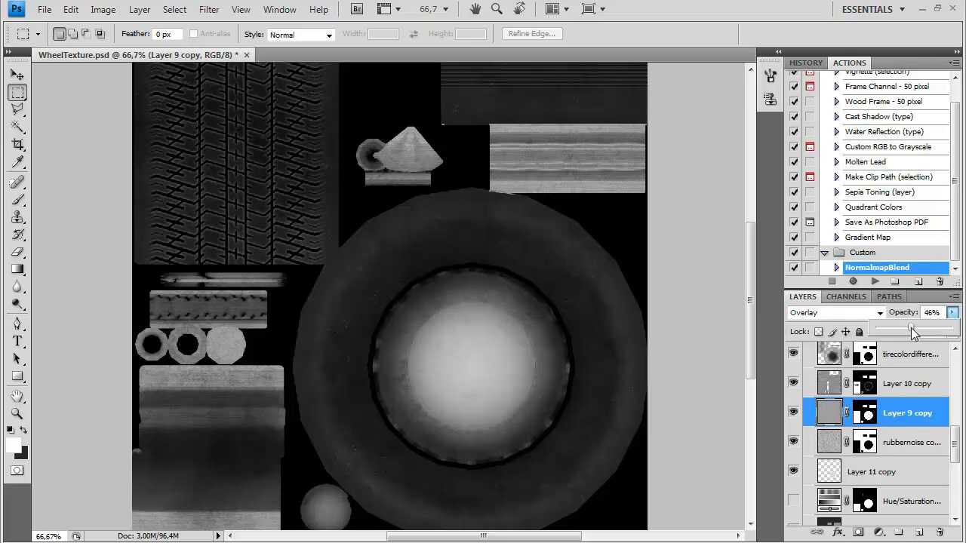
# - Set the opacity of the rubbernoise copy 2 layer in the Specular group to 16%
pyautogui.click(896, 437)
pyautogui.click(952, 312)
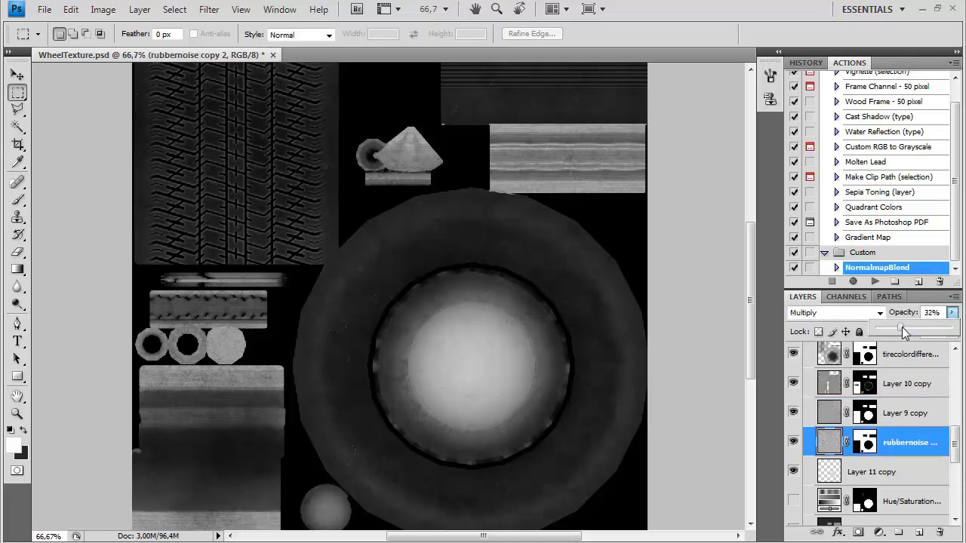
pyautogui.click(873, 463)
pyautogui.click(888, 445)
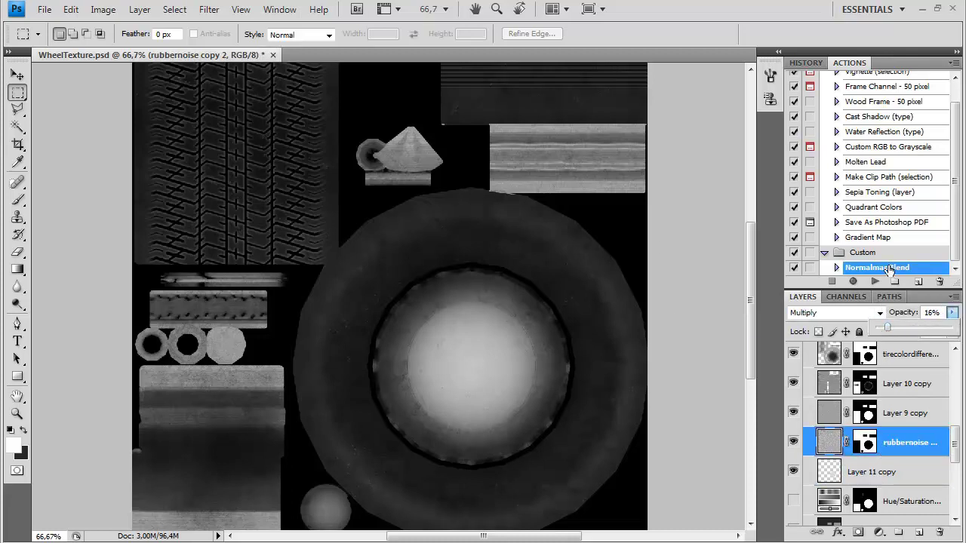
pyautogui.hotkey('ctrl', '-')
pyautogui.hotkey('ctrl', 'shift', 's')
pyautogui.click(606, 353)
# - Select the metal rim and hub areas on Layer 8 copy, fill them with white, and deselect
pyautogui.moveTo(955, 446); pyautogui.dragTo(955, 471)
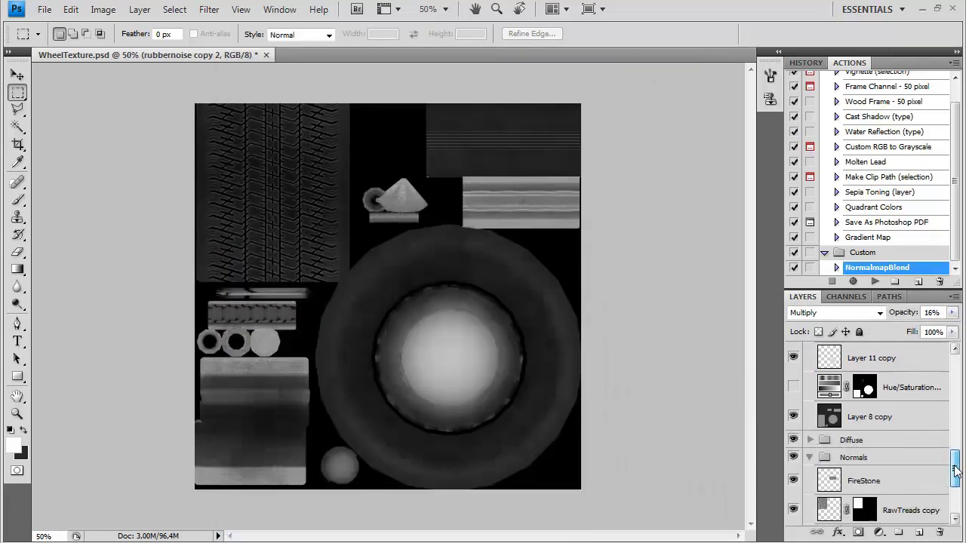
pyautogui.click(835, 357)
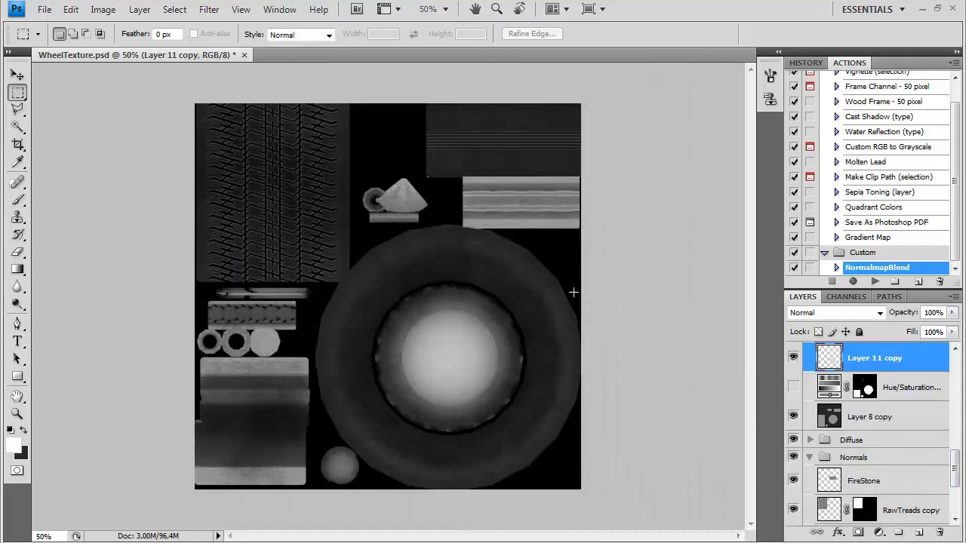
pyautogui.click(845, 422)
pyautogui.scroll(2, 955, 438)
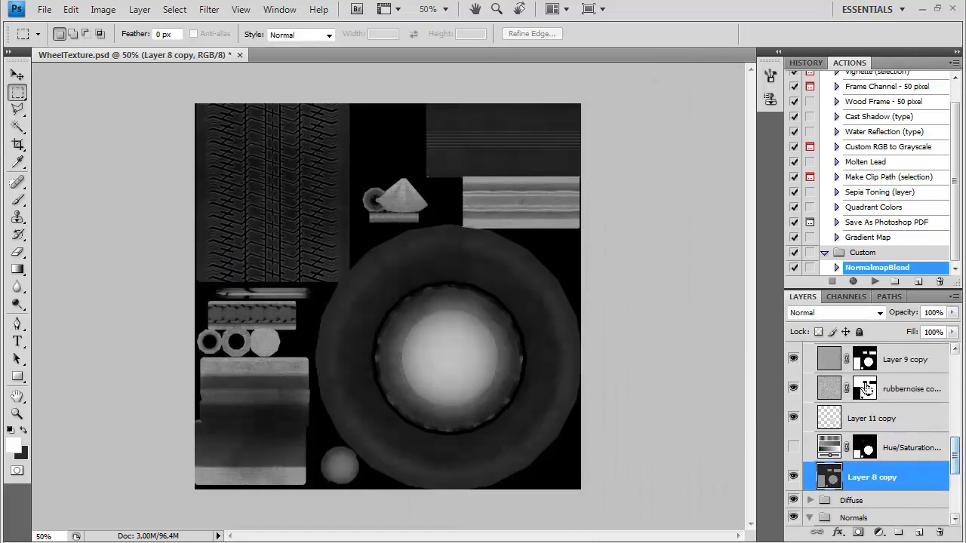
pyautogui.keyDown('ctrl'); pyautogui.click(829, 477); pyautogui.keyUp('ctrl')
pyautogui.click(23, 430)
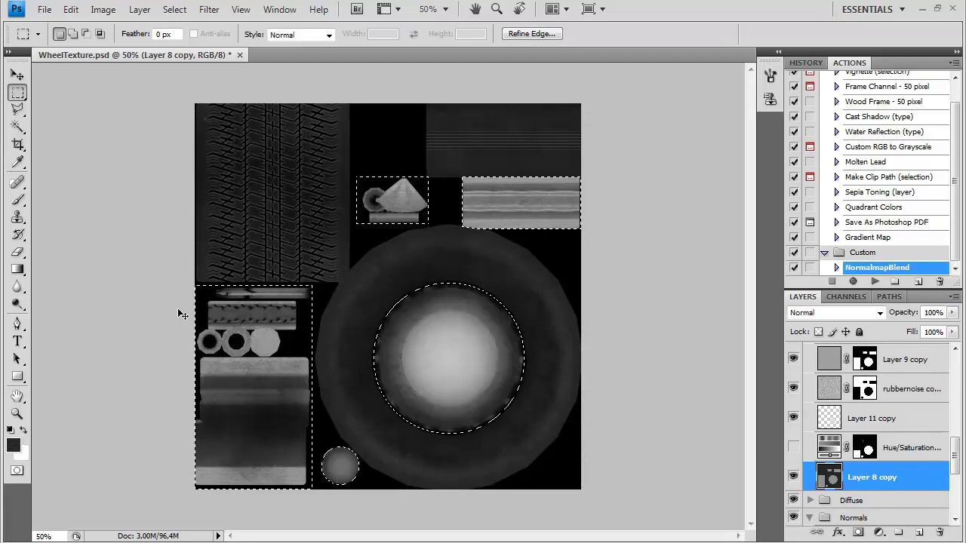
pyautogui.hotkey('ctrl', 'BackSpace')
pyautogui.hotkey('ctrl', 'd')
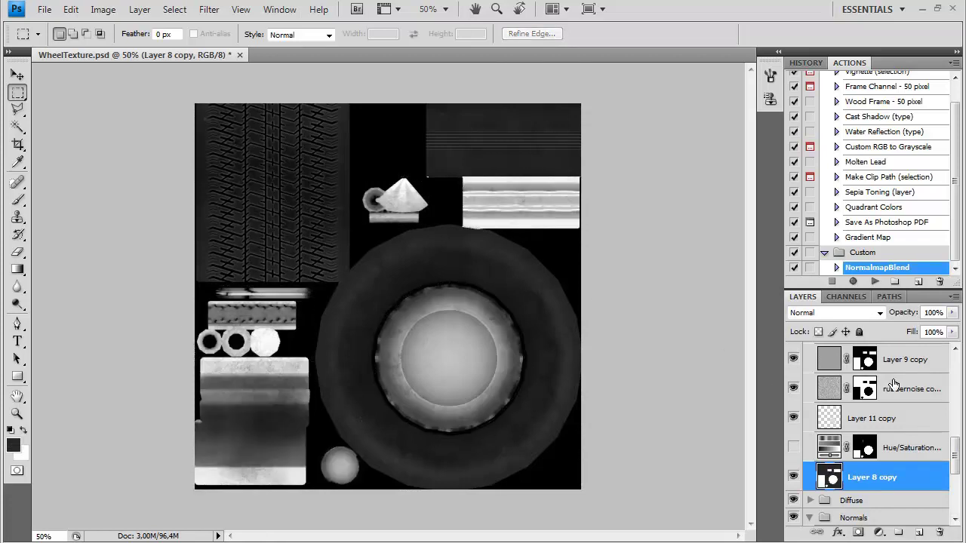
# - Hide Layer 11 copy in the Specular group
pyautogui.scroll(1, 957, 453)
pyautogui.click(822, 441)
pyautogui.click(793, 440)
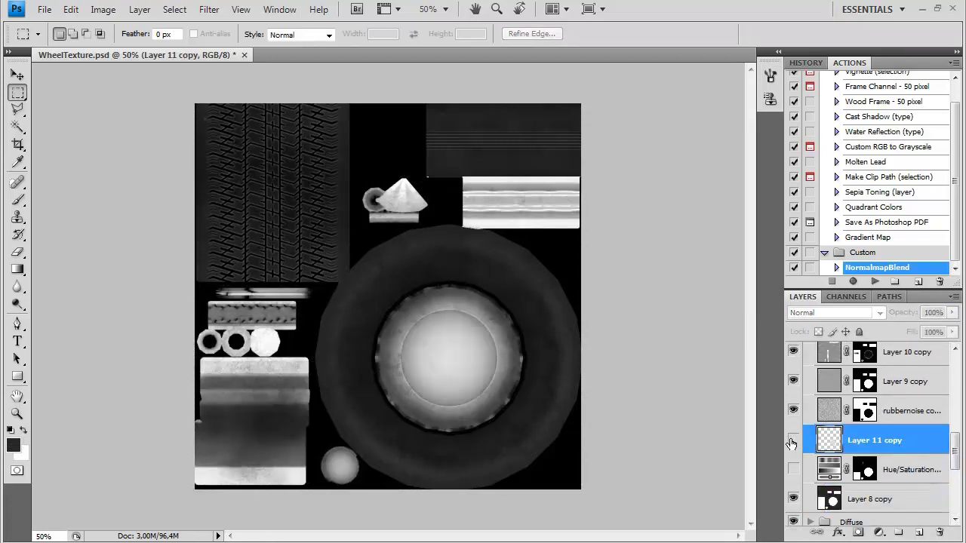
pyautogui.hotkey('ctrl', '+')
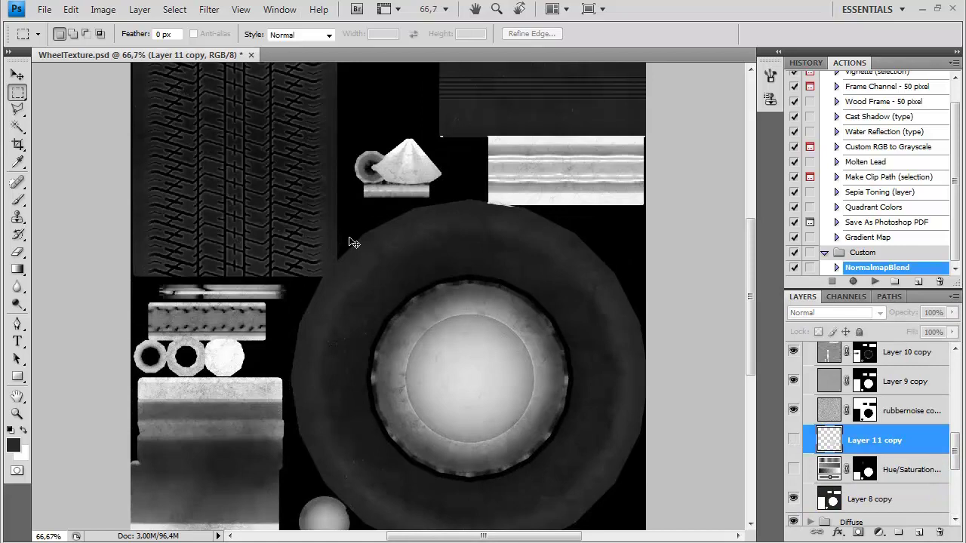
# - Save the specular texture as a Targa copy named WheelSpecular in the img folder
pyautogui.hotkey('ctrl', 'shift', 's')
pyautogui.click(517, 356)
pyautogui.click(452, 461)
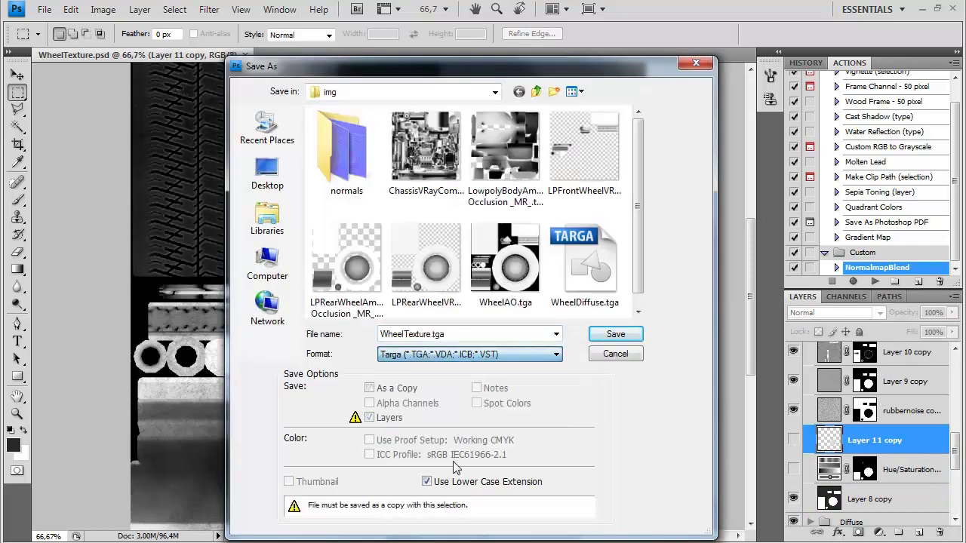
pyautogui.write('Specula')
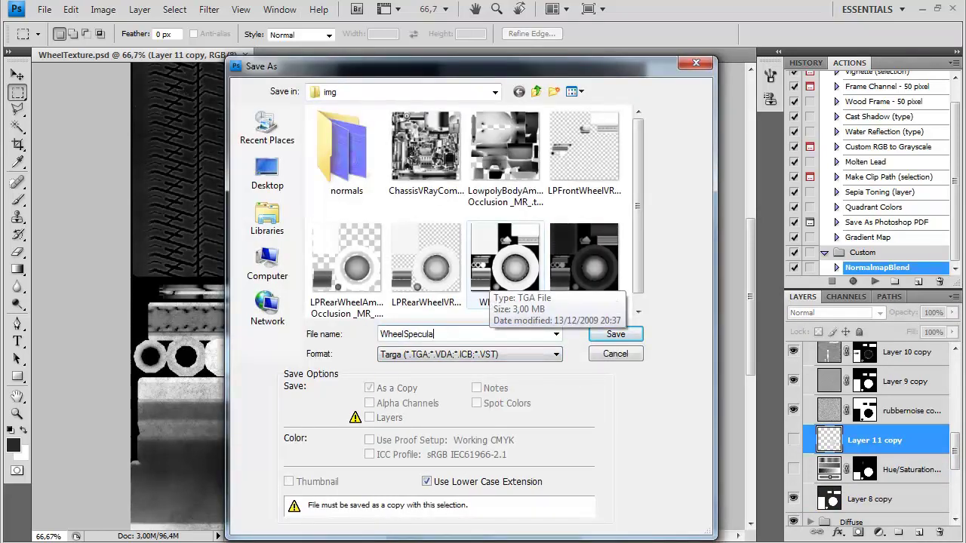
pyautogui.write('r')
pyautogui.press('Return')
pyautogui.press('Return')
# - In 3ds Max, load WheelSpecular.tga as WheelShader's specular map, enable Spec Map, and set Specular Global Level to 1,0
pyautogui.hotkey('alt', 'Tab')
pyautogui.moveTo(558, 460); pyautogui.dragTo(502, 468)
pyautogui.click(556, 382)
pyautogui.scroll(-5, 745, 164)
pyautogui.click(581, 173)
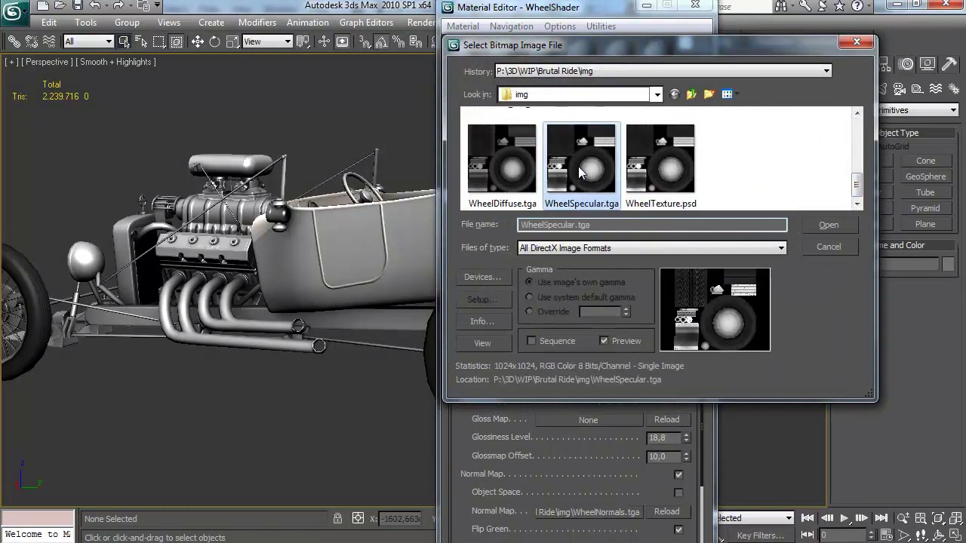
pyautogui.doubleClick(581, 173)
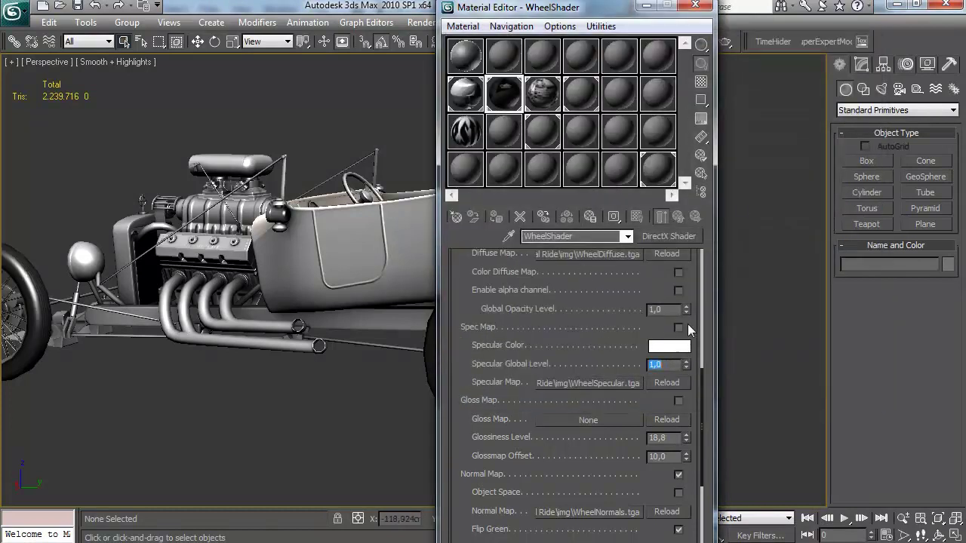
pyautogui.click(695, 5)
# - Examine the highlights on the rear wheel's tire, rim and hub from several angles and distances
pyautogui.scroll(6, 446, 260)
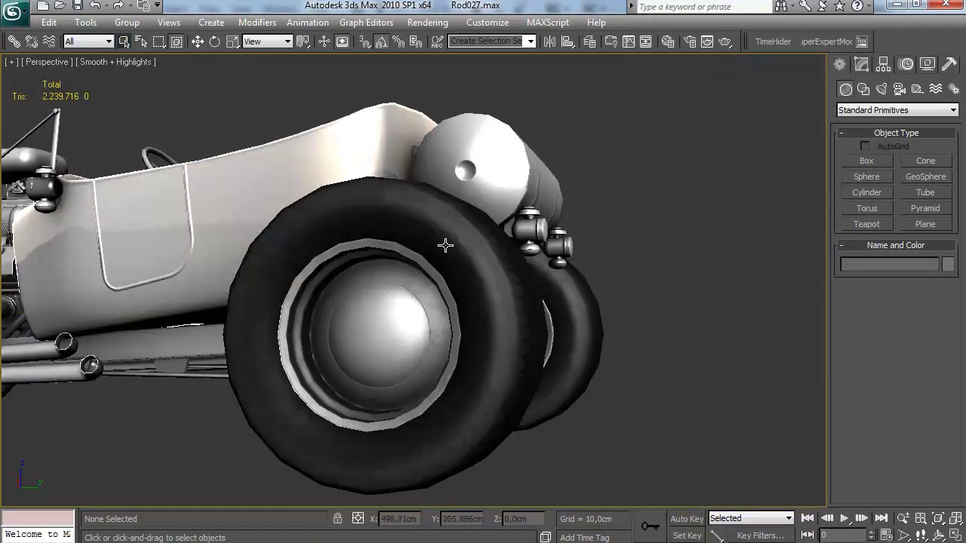
pyautogui.moveTo(445, 260); pyautogui.dragTo(505, 252)
pyautogui.scroll(4, 442, 235)
pyautogui.moveTo(442, 234); pyautogui.dragTo(352, 276)
pyautogui.scroll(-5, 411, 173)
pyautogui.scroll(-4, 507, 247)
pyautogui.scroll(4, 468, 206)
pyautogui.scroll(4, 493, 278)
pyautogui.moveTo(493, 279); pyautogui.dragTo(541, 221)
pyautogui.scroll(-2, 504, 250)
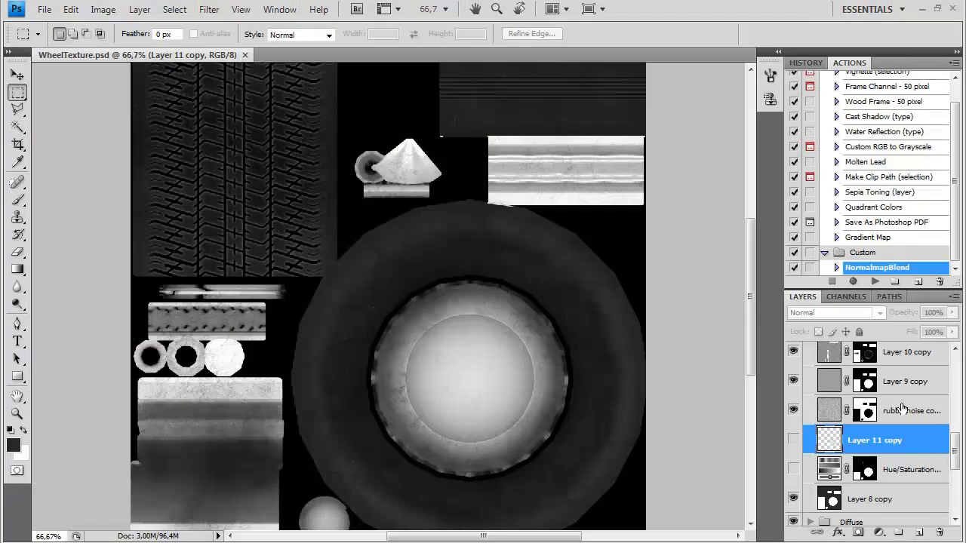
# - Back in Photoshop, select the tire rubber areas on Layer 8 copy and raise their brightness by 15
pyautogui.moveTo(955, 433); pyautogui.dragTo(956, 445)
pyautogui.click(868, 480)
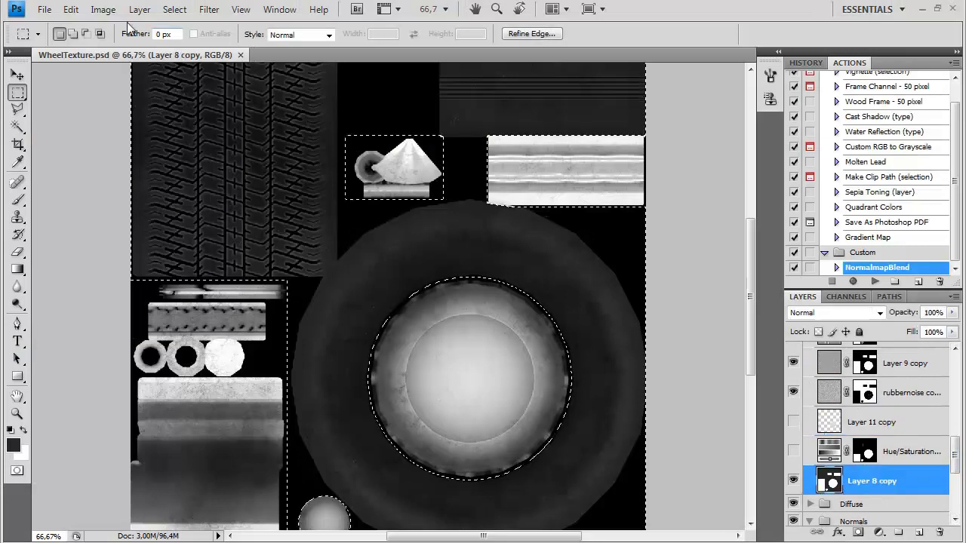
pyautogui.click(103, 9)
pyautogui.moveTo(227, 48)
pyautogui.click(453, 30)
pyautogui.moveTo(447, 189); pyautogui.dragTo(452, 189)
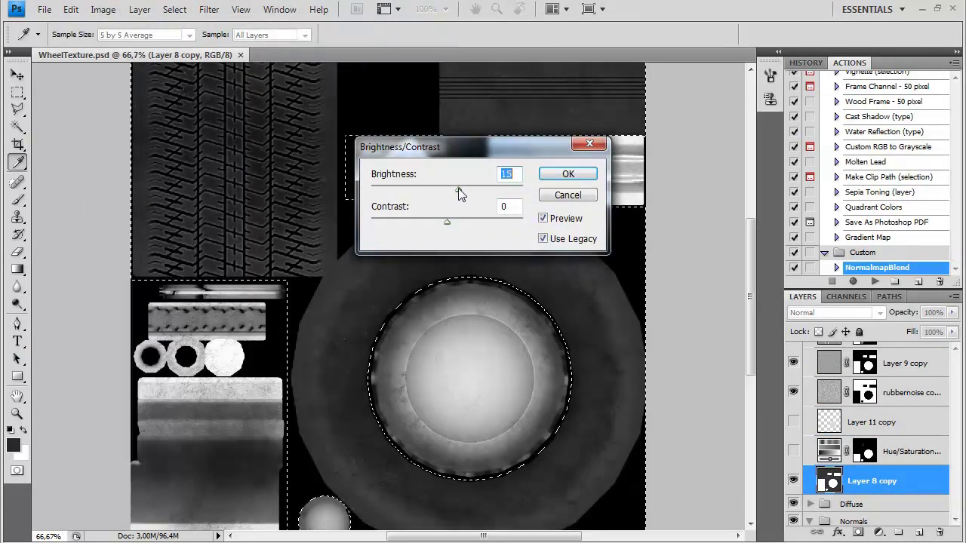
pyautogui.click(567, 173)
pyautogui.press('m')
# - Save the updated specular texture as a Targa copy in the img folder, overwriting the existing WheelSpecular file
pyautogui.hotkey('ctrl', 'shift', 's')
pyautogui.click(513, 354)
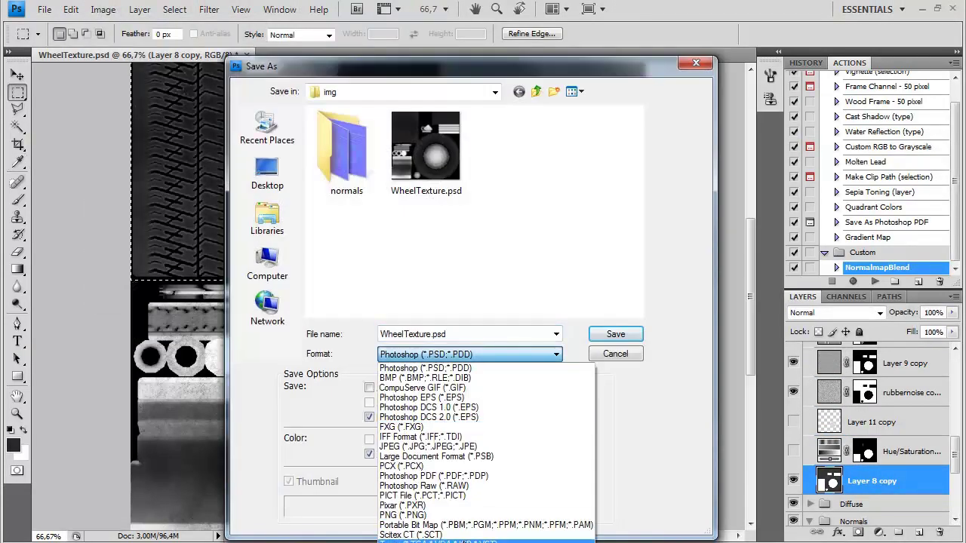
pyautogui.click(467, 540)
pyautogui.moveTo(638, 194); pyautogui.dragTo(639, 260)
pyautogui.doubleClick(366, 286)
pyautogui.click(437, 217)
pyautogui.click(438, 217)
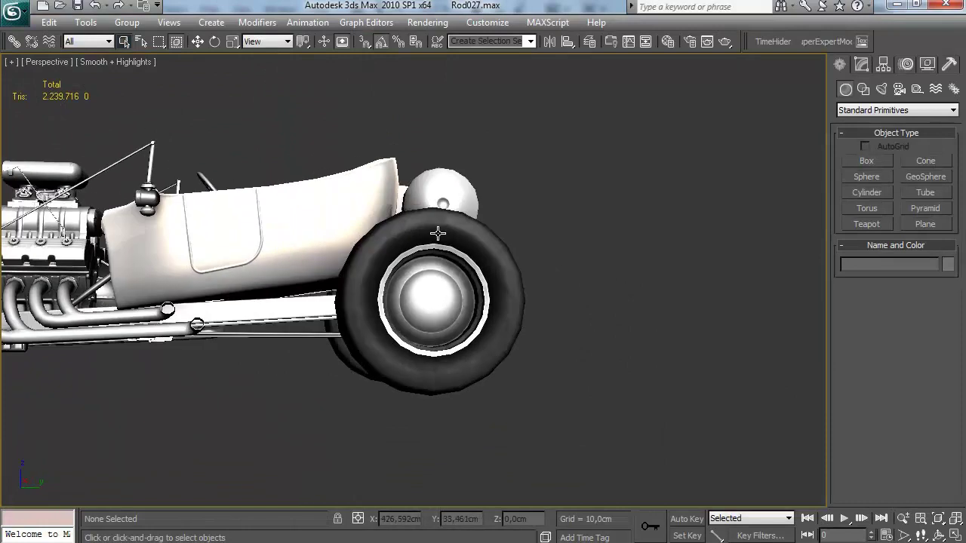
# - In 3ds Max, examine the updated specular highlights on the rear wheel and the spoked front wheels from several angles
pyautogui.scroll(10, 438, 234)
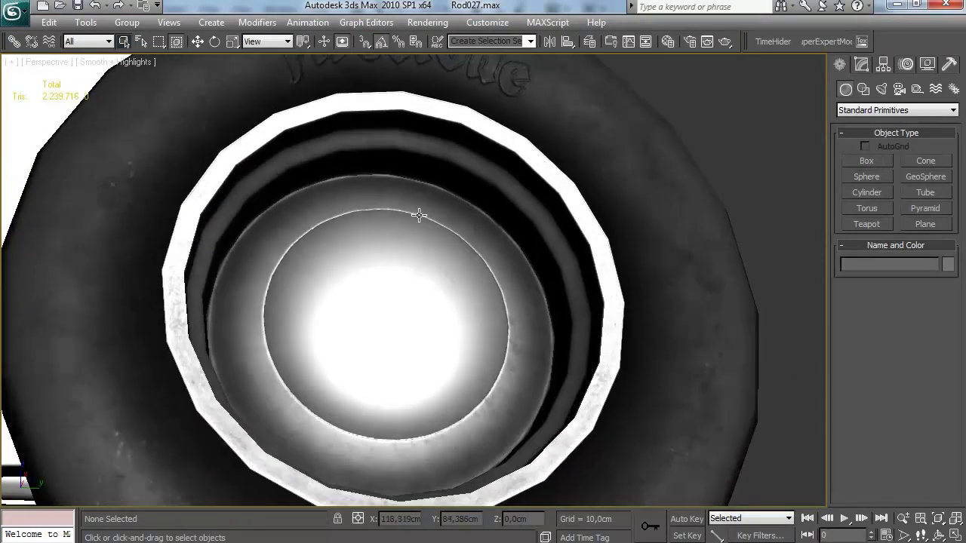
pyautogui.scroll(-15, 419, 215)
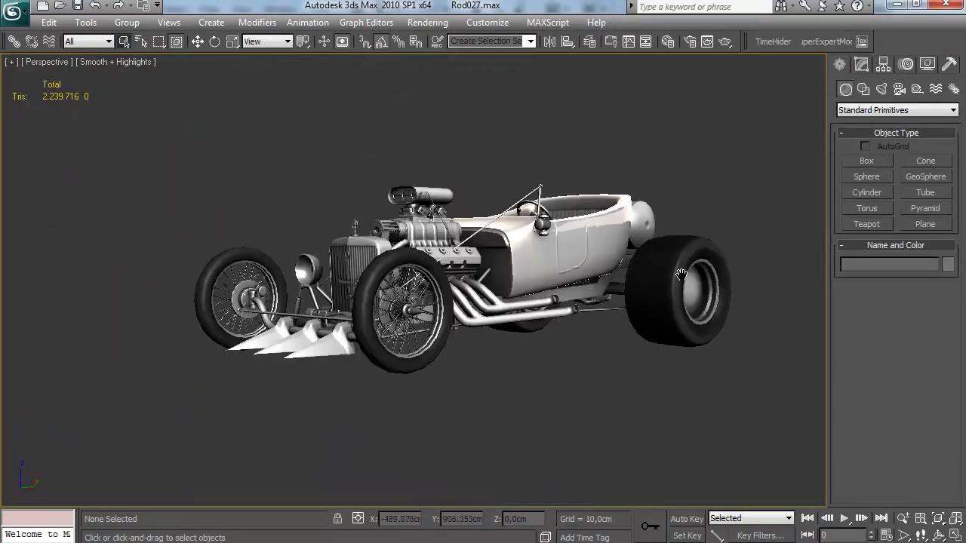
pyautogui.scroll(15, 571, 235)
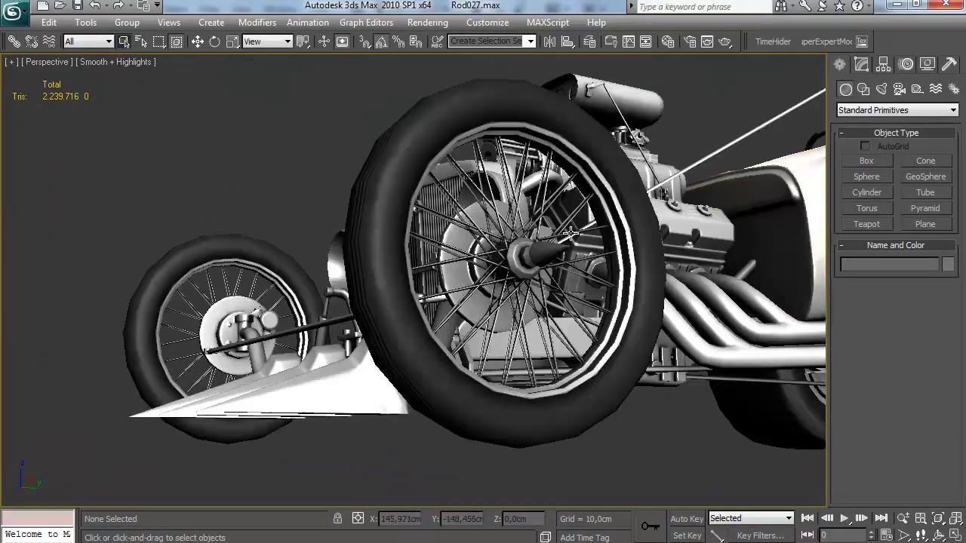
pyautogui.moveTo(571, 234); pyautogui.dragTo(226, 253)
pyautogui.scroll(-4, 644, 242)
pyautogui.moveTo(528, 256); pyautogui.dragTo(465, 302)
pyautogui.scroll(-4, 422, 256)
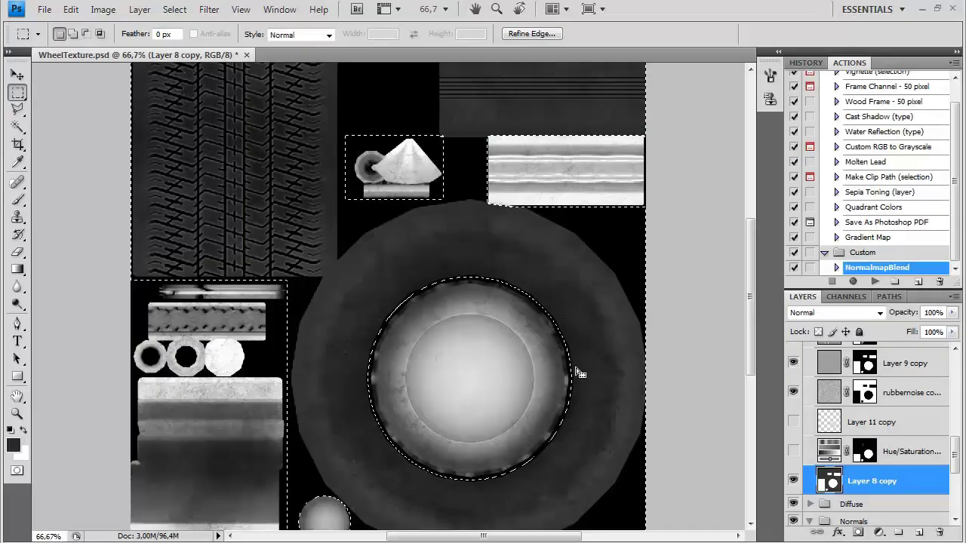
# - Back in Photoshop, clear the selection, duplicate the Specular layer group and name the copy Reflection
pyautogui.hotkey('ctrl', '-')
pyautogui.hotkey('ctrl', '-')
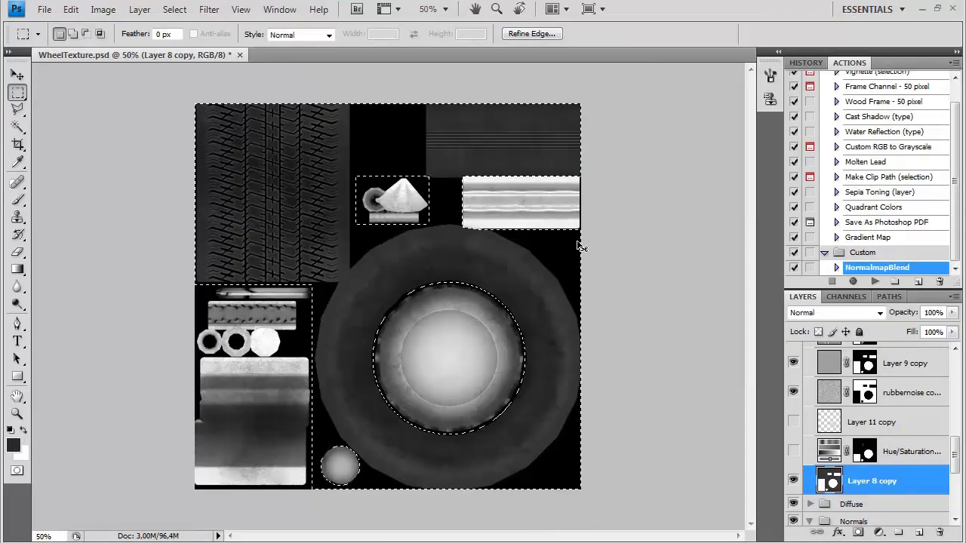
pyautogui.hotkey('ctrl', '+')
pyautogui.scroll(3, 954, 445)
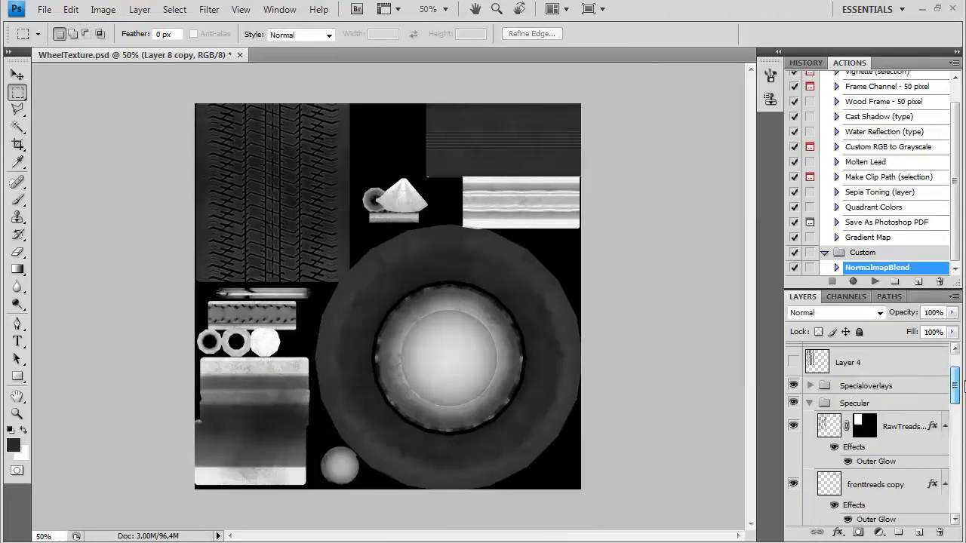
pyautogui.click(855, 414)
pyautogui.moveTo(868, 415); pyautogui.dragTo(918, 532)
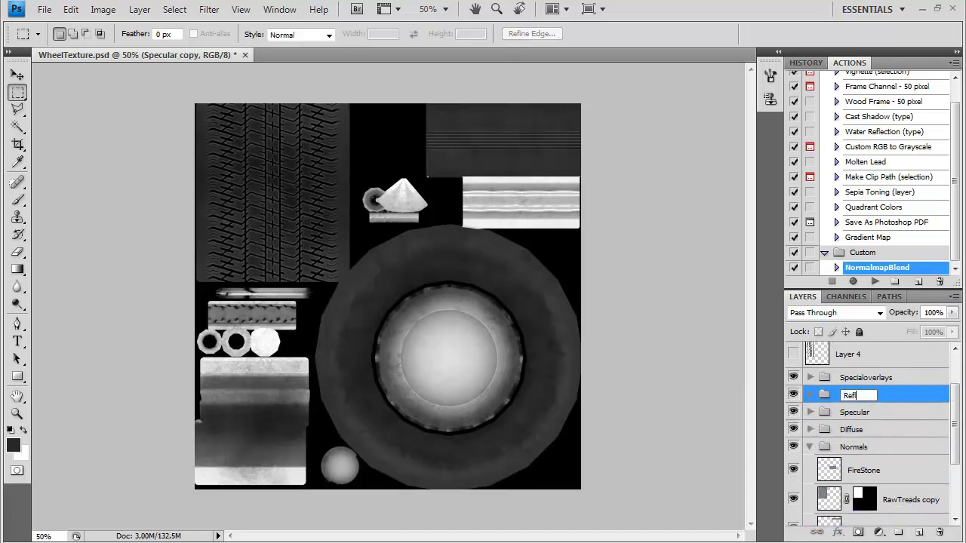
pyautogui.click(825, 395)
# - Select the metal areas using a layer mask and lower their brightness by 100 on Layer 8 copy 2
pyautogui.moveTo(952, 392); pyautogui.dragTo(854, 460)
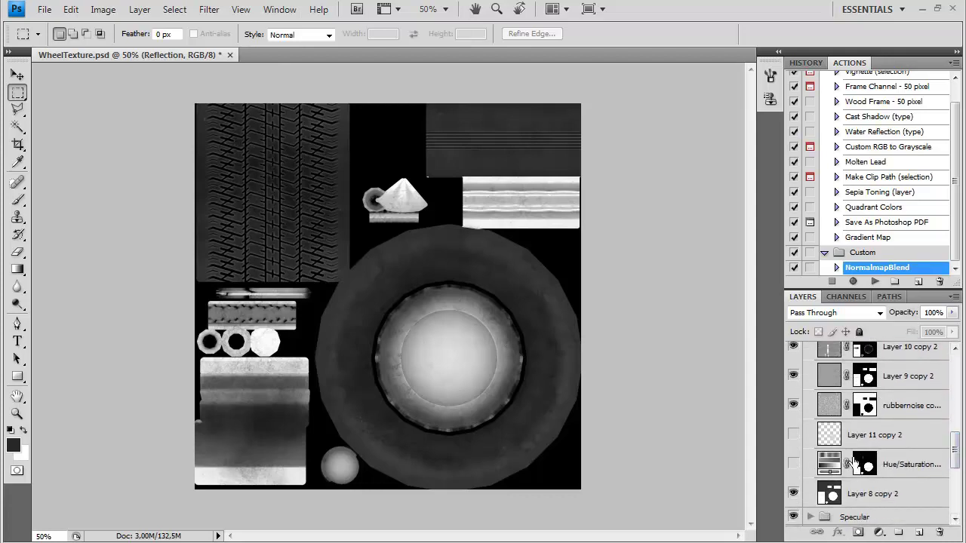
pyautogui.keyDown('ctrl'); pyautogui.click(866, 409); pyautogui.keyUp('ctrl')
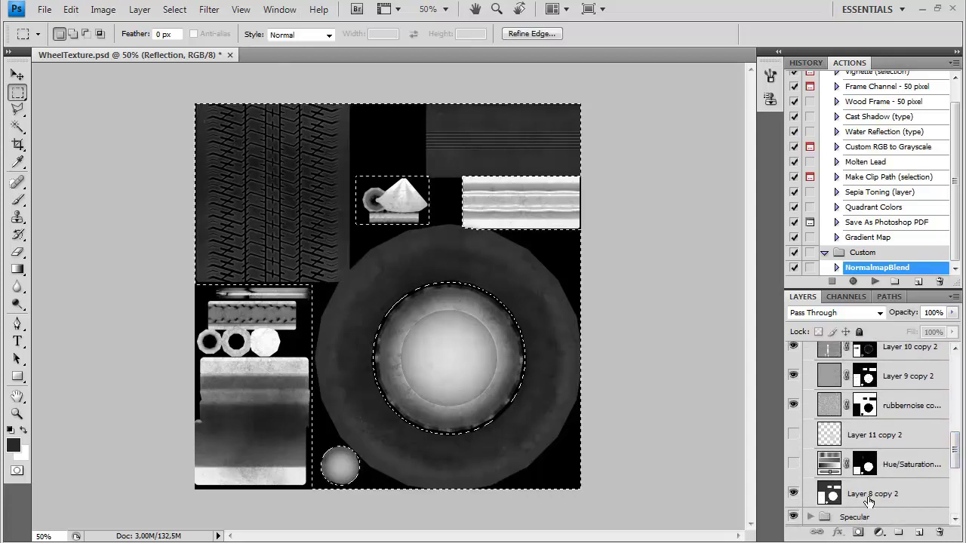
pyautogui.click(830, 495)
pyautogui.click(103, 9)
pyautogui.moveTo(291, 67)
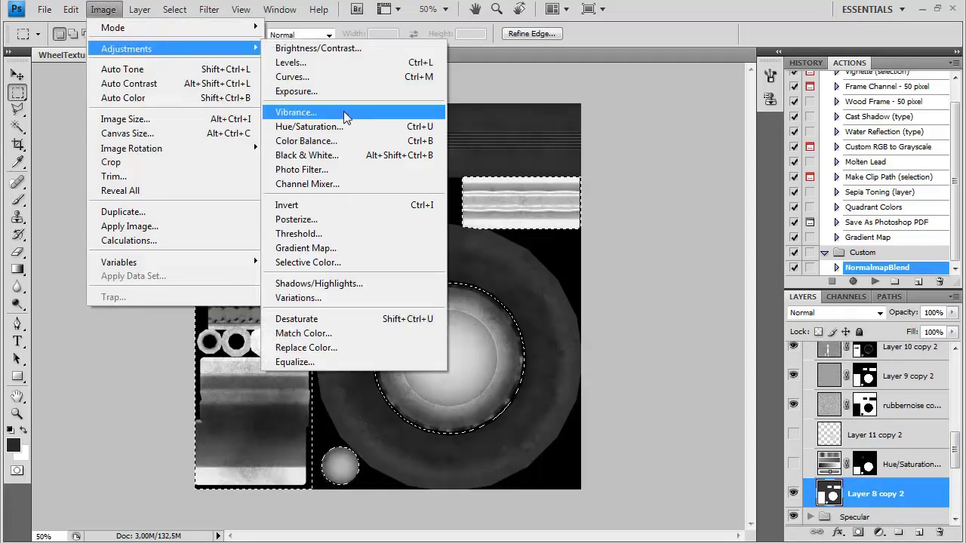
pyautogui.click(325, 32)
pyautogui.moveTo(447, 188); pyautogui.dragTo(371, 190)
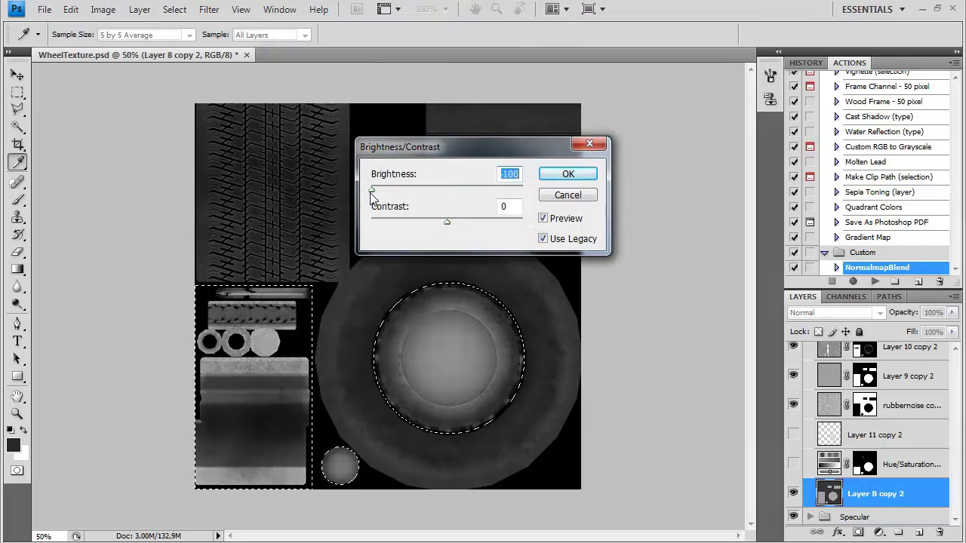
pyautogui.click(558, 176)
# - Show Layer 11 copy 2 in the Reflection group, lock its transparent pixels and fill it with the white background color
pyautogui.click(848, 440)
pyautogui.click(793, 434)
pyautogui.click(818, 332)
pyautogui.hotkey('ctrl', 'BackSpace')
pyautogui.click(513, 239)
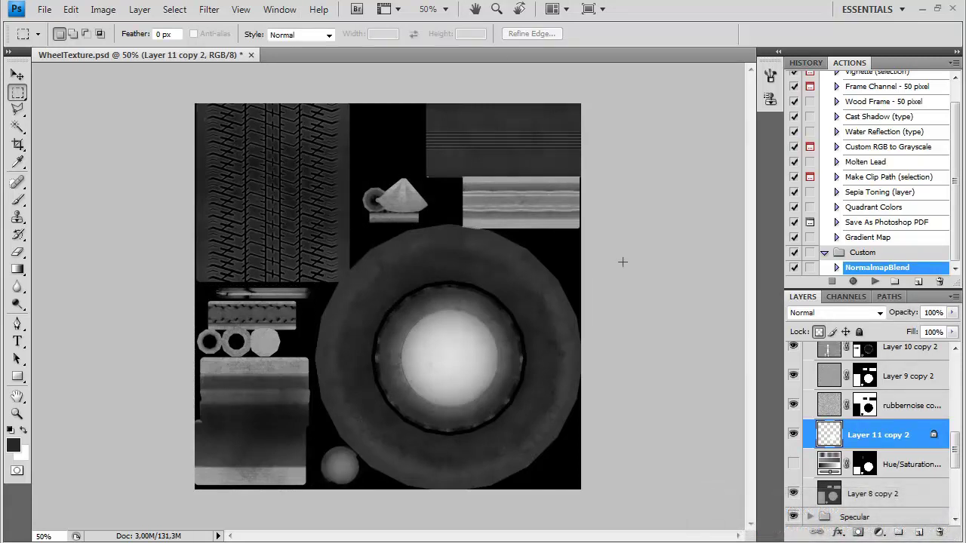
# - Compare the texture with and without the Specialoverlays group, and reduce that group's opacity
pyautogui.scroll(6, 905, 422)
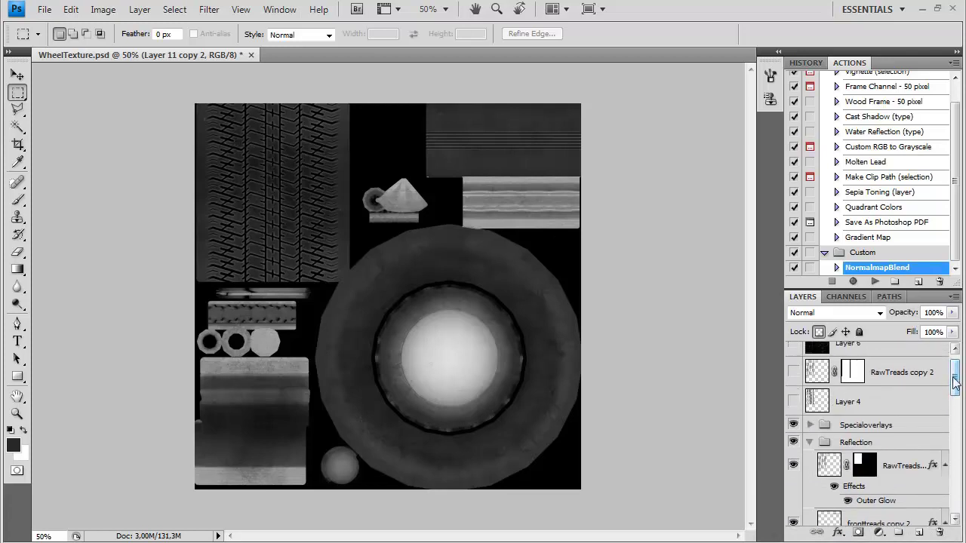
pyautogui.click(845, 421)
pyautogui.moveTo(952, 312); pyautogui.dragTo(954, 337)
pyautogui.moveTo(952, 384); pyautogui.dragTo(951, 382)
pyautogui.click(793, 424)
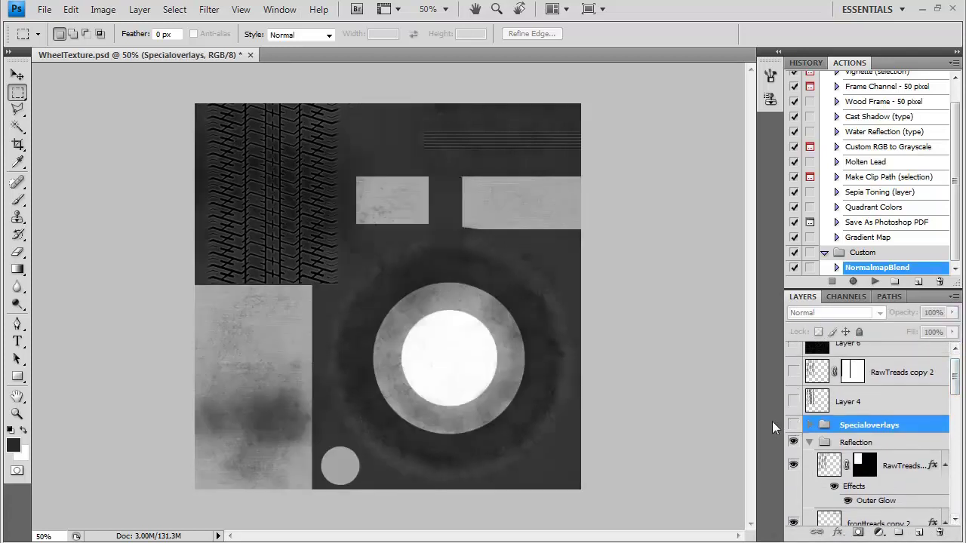
pyautogui.click(794, 423)
pyautogui.click(909, 330)
pyautogui.click(517, 362)
# - Select the tire rubber areas from the rubber noise mask and lower their brightness by 46 on Layer 8 copy 2
pyautogui.moveTo(955, 387); pyautogui.dragTo(948, 464)
pyautogui.click(837, 455)
pyautogui.hotkey('ctrl', 'a')
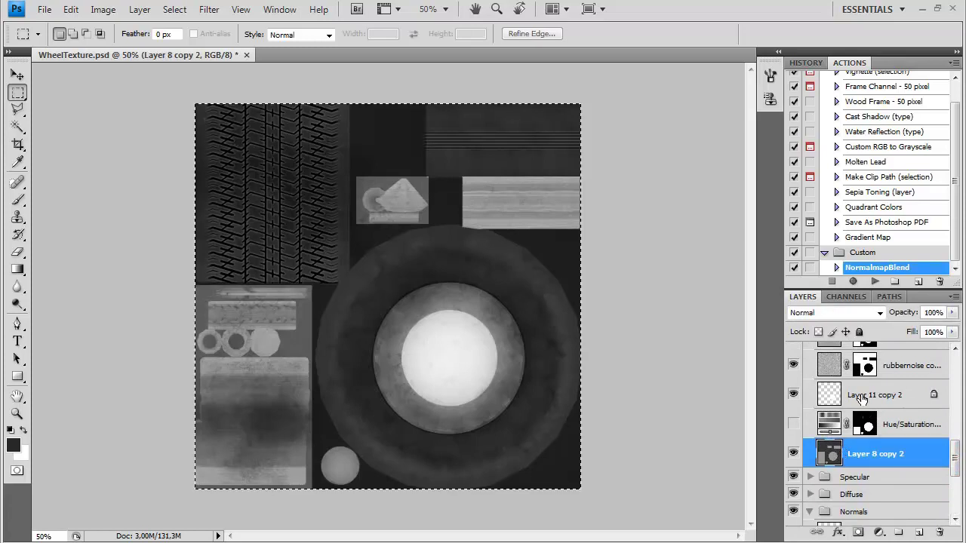
pyautogui.keyDown('ctrl'); pyautogui.click(860, 373); pyautogui.keyUp('ctrl')
pyautogui.click(103, 9)
pyautogui.moveTo(162, 43)
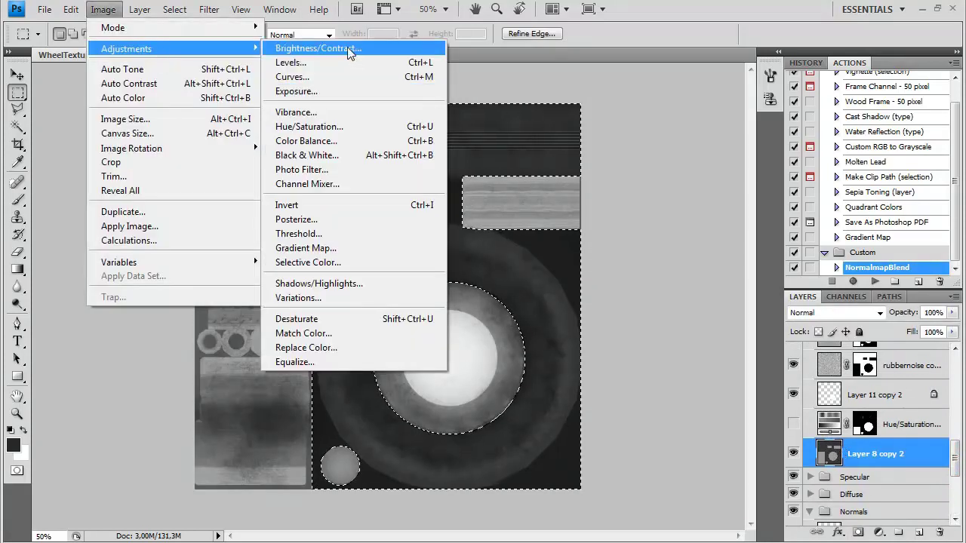
pyautogui.click(498, 43)
pyautogui.moveTo(446, 189); pyautogui.dragTo(412, 194)
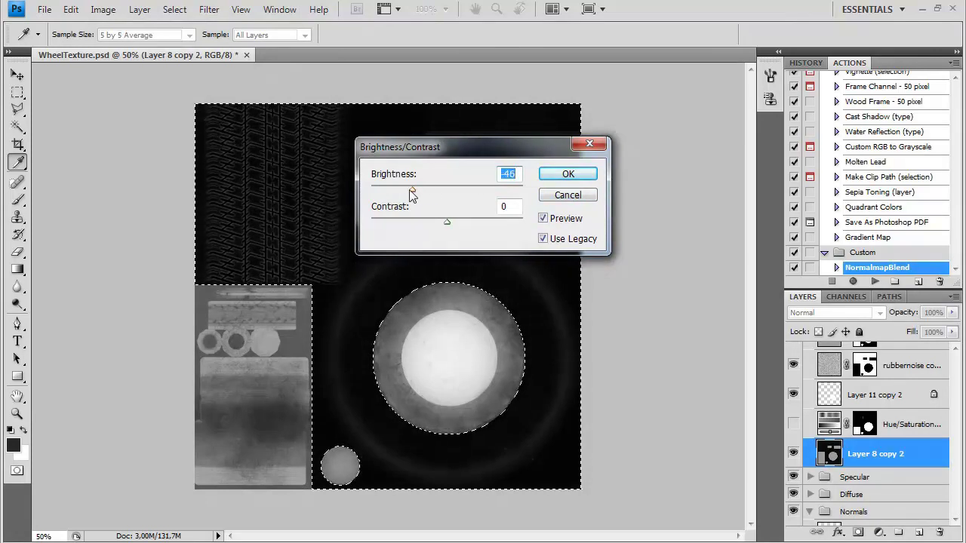
pyautogui.click(542, 174)
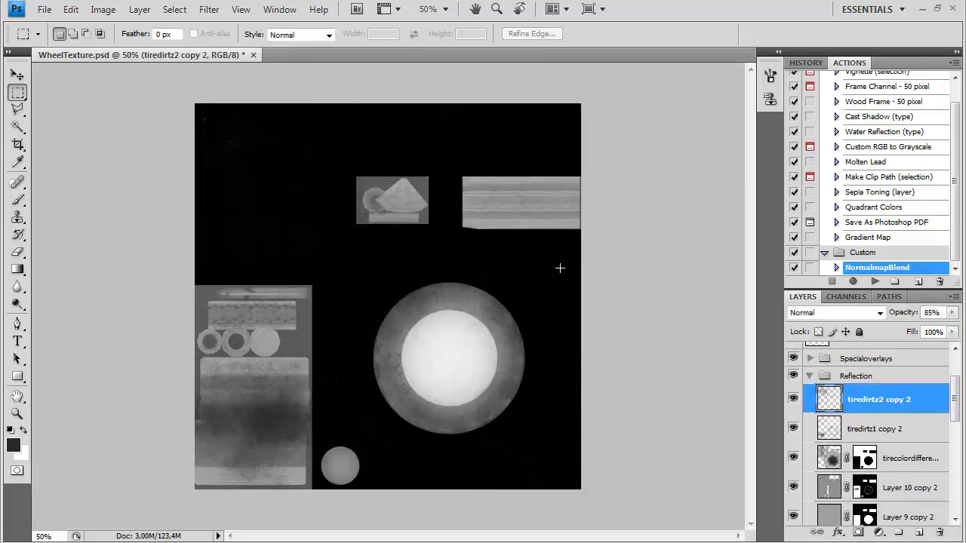
# - Save the reflection texture as a Targa copy named WheelReflect in the img folder
pyautogui.hotkey('ctrl', 'shift', 's')
pyautogui.click(483, 354)
pyautogui.click(487, 540)
pyautogui.scroll(-2, 581, 262)
pyautogui.write('WheelReflect')
pyautogui.press('Return')
pyautogui.press('Return')
# - In 3ds Max, load LP41.dds from R:\HDRI as WheelShader's reflection cubemap
pyautogui.click(232, 541)
pyautogui.moveTo(457, 361); pyautogui.dragTo(483, 299)
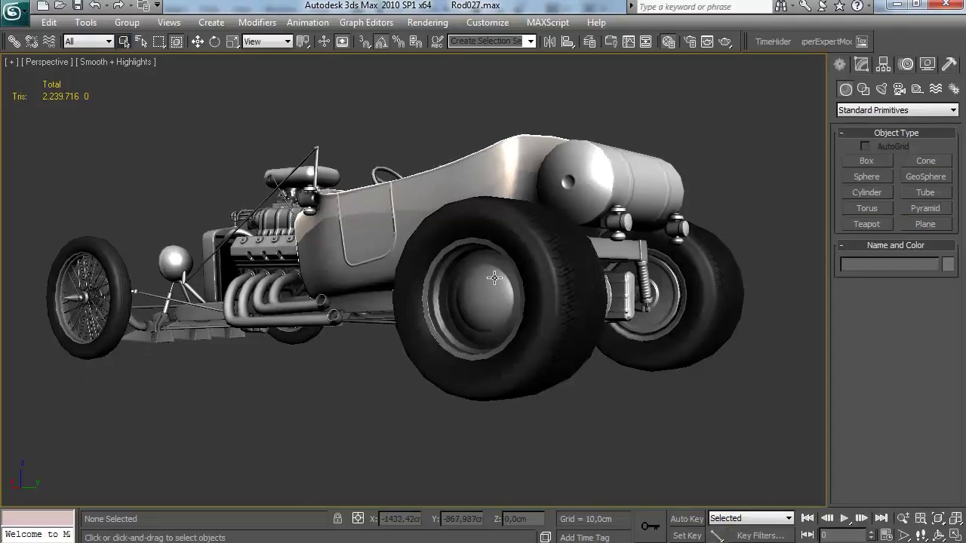
pyautogui.click(667, 42)
pyautogui.scroll(-10, 552, 351)
pyautogui.scroll(-5, 557, 307)
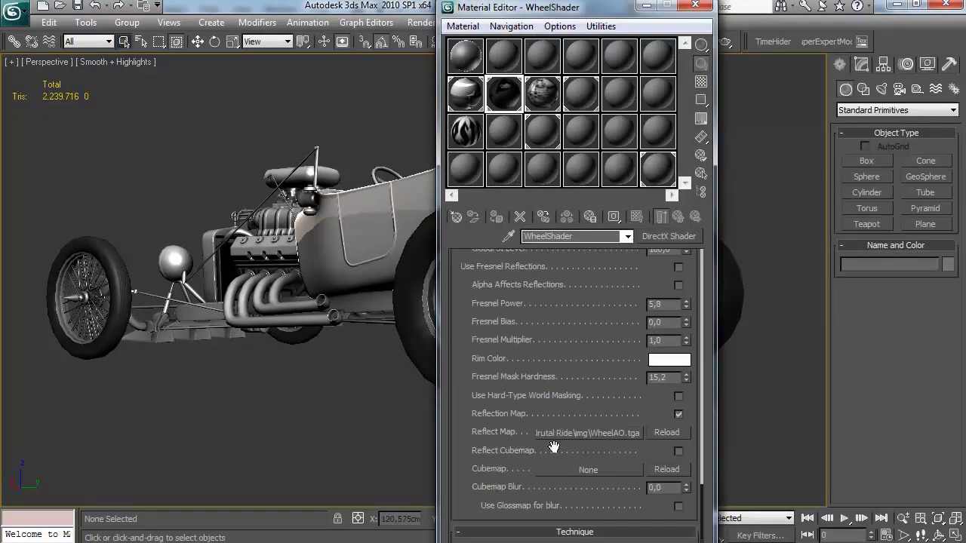
pyautogui.click(631, 467)
pyautogui.click(608, 72)
pyautogui.click(604, 134)
pyautogui.moveTo(856, 128); pyautogui.dragTo(856, 164)
pyautogui.doubleClick(534, 146)
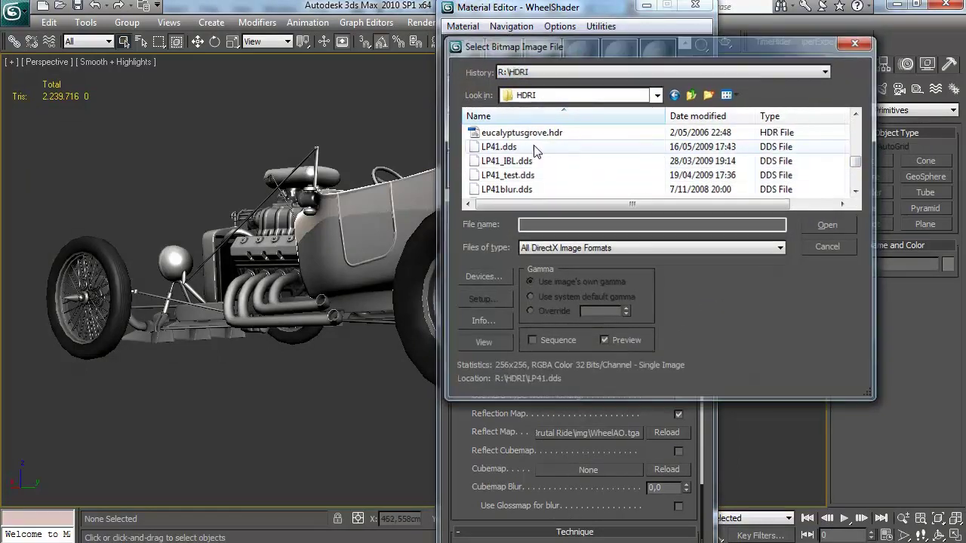
pyautogui.doubleClick(533, 150)
# - Load WheelReflect.tga as WheelShader's reflect map, and enable Reflect Cubemap and Use Fresnel Reflections
pyautogui.click(624, 427)
pyautogui.scroll(-3, 857, 136)
pyautogui.doubleClick(580, 151)
pyautogui.click(678, 451)
pyautogui.scroll(1, 606, 368)
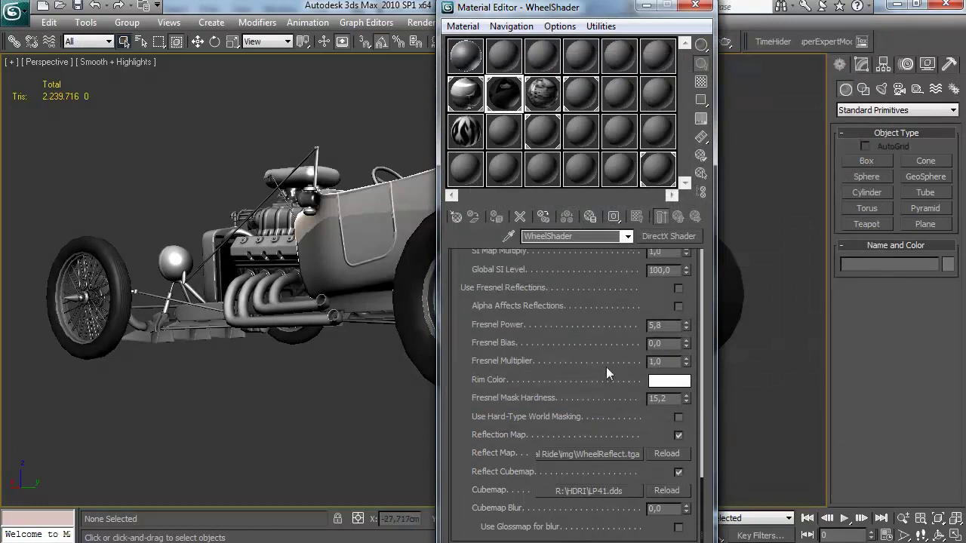
pyautogui.click(678, 289)
# - Set WheelShader's Fresnel Power to 3,8, Fresnel Bias to 0,05 and Cubemap Blur to 4,3 while viewing the rear wheel
pyautogui.scroll(10, 302, 294)
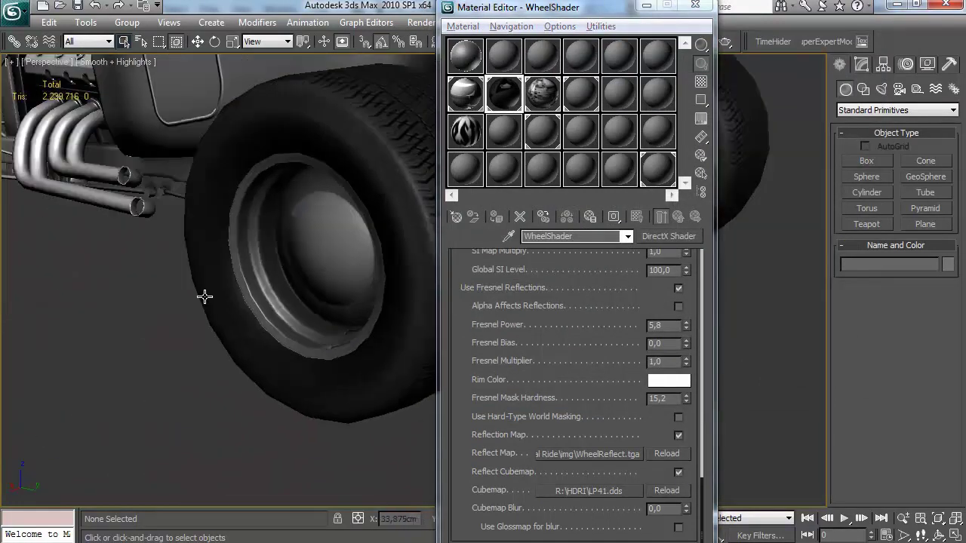
pyautogui.moveTo(205, 297); pyautogui.dragTo(324, 309)
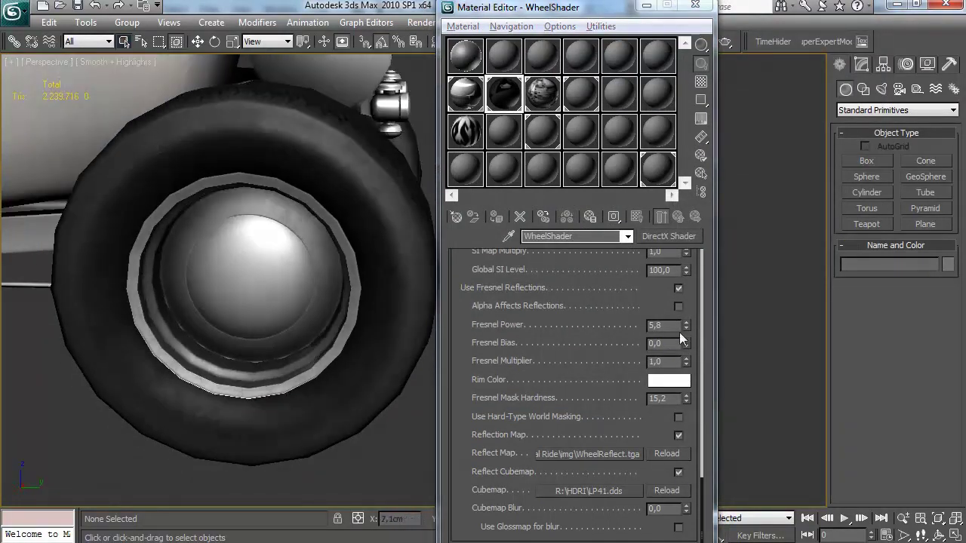
pyautogui.click(686, 329)
pyautogui.moveTo(687, 345); pyautogui.dragTo(686, 335)
pyautogui.moveTo(385, 272); pyautogui.dragTo(290, 265)
pyautogui.moveTo(685, 347); pyautogui.dragTo(686, 352)
pyautogui.scroll(-1, 645, 434)
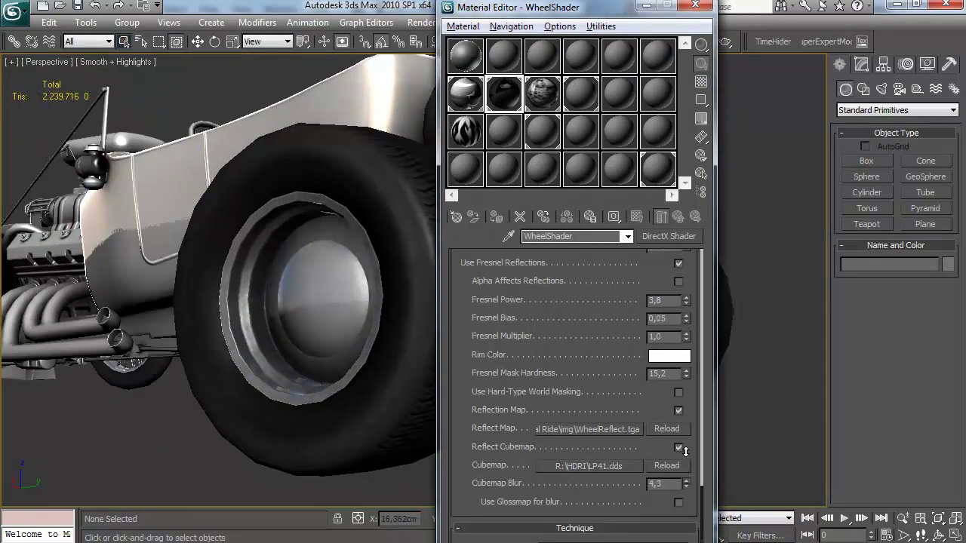
# - Strengthen the reflections on the front wheel's spokes and hub by setting Fresnel Power to 2,1 and Fresnel Bias to 0,12
pyautogui.moveTo(367, 355); pyautogui.dragTo(306, 286)
pyautogui.scroll(-4, 348, 329)
pyautogui.scroll(-4, 353, 340)
pyautogui.scroll(5, 404, 312)
pyautogui.scroll(5, 404, 312)
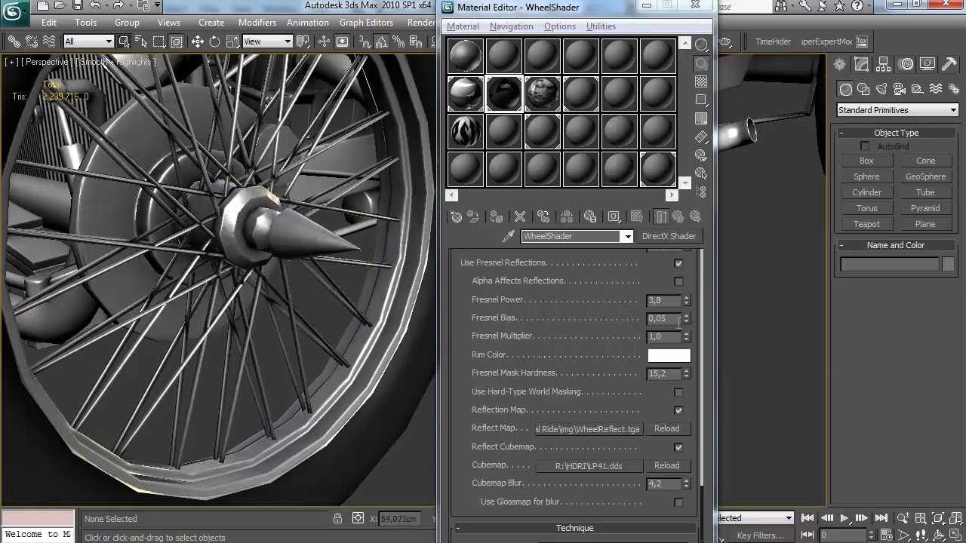
pyautogui.moveTo(687, 316); pyautogui.dragTo(687, 314)
pyautogui.click(687, 315)
pyautogui.click(687, 315)
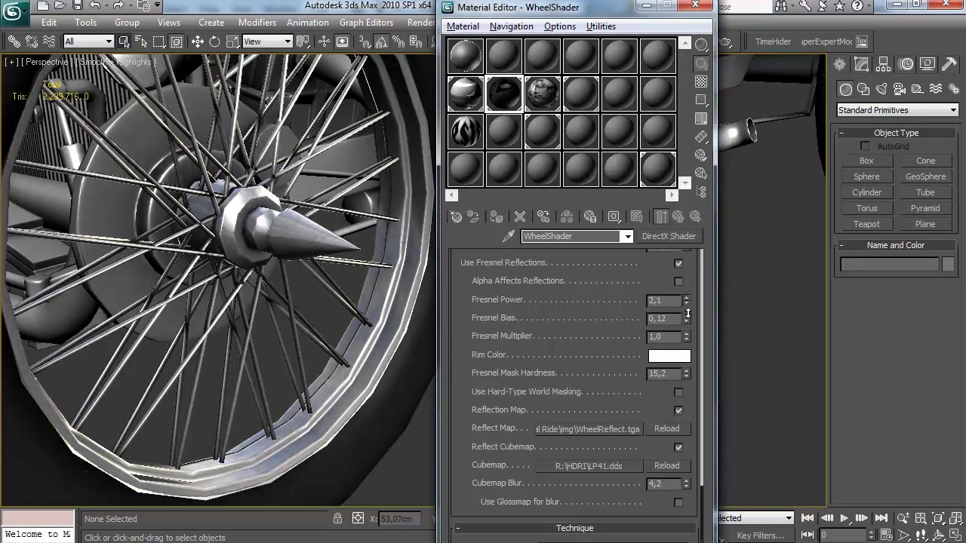
pyautogui.moveTo(687, 465); pyautogui.dragTo(687, 465)
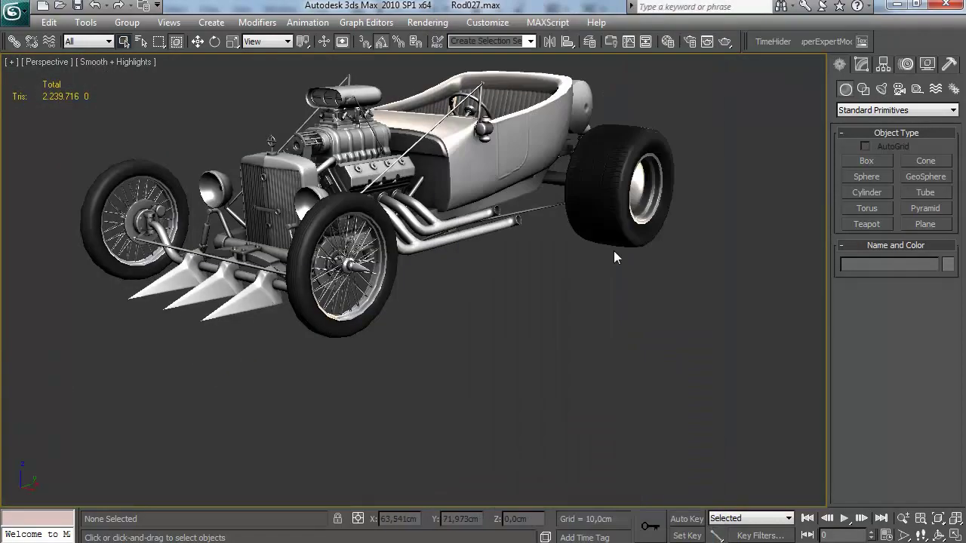
# - Examine the reflections on the front and rear wheels from several angles and distances
pyautogui.moveTo(613, 250); pyautogui.dragTo(437, 248)
pyautogui.scroll(4, 505, 279)
pyautogui.scroll(-5, 571, 289)
pyautogui.scroll(4, 528, 277)
pyautogui.scroll(-4, 528, 277)
pyautogui.scroll(4, 576, 267)
pyautogui.scroll(-4, 568, 257)
pyautogui.scroll(3, 577, 252)
pyautogui.scroll(-5, 548, 244)
pyautogui.scroll(-5, 615, 244)
# - Try a Glossiness Level of 50 on WheelShader and check the rear wheel's highlight
pyautogui.press('m')
pyautogui.scroll(-15, 592, 249)
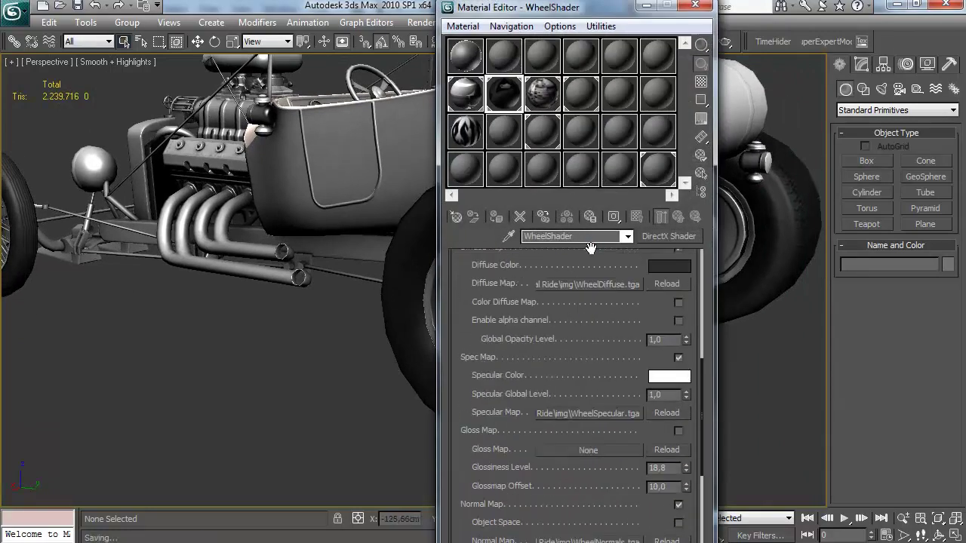
pyautogui.scroll(5, 592, 249)
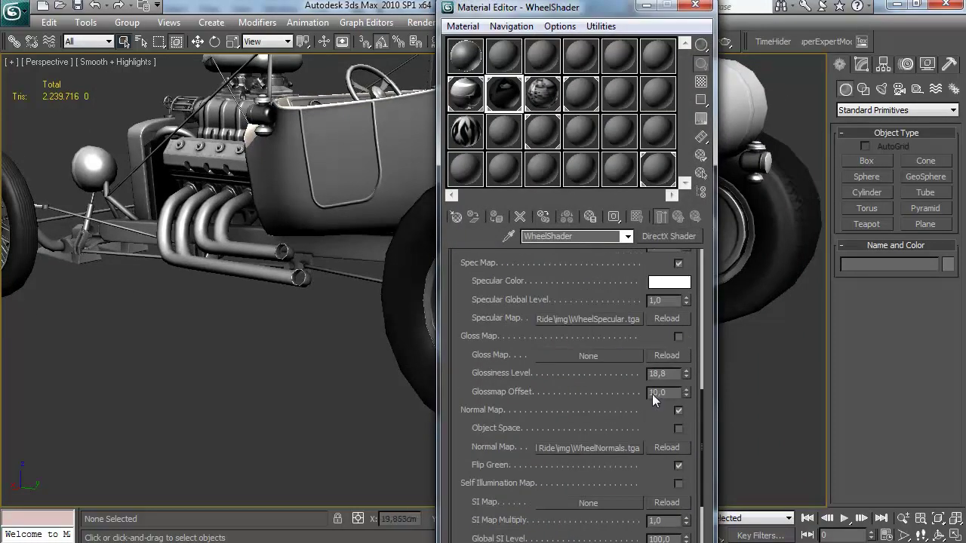
pyautogui.moveTo(420, 298); pyautogui.dragTo(285, 271)
pyautogui.click(586, 301)
pyautogui.write('50')
pyautogui.press('Return')
pyautogui.moveTo(309, 218)
pyautogui.mouseDown()
pyautogui.moveTo(355, 219)
pyautogui.moveTo(265, 276)
pyautogui.moveTo(305, 279)
pyautogui.mouseUp()
# - Try a Glossiness Level of 18 on WheelShader and compare the highlight on the rear hub
pyautogui.click(652, 374)
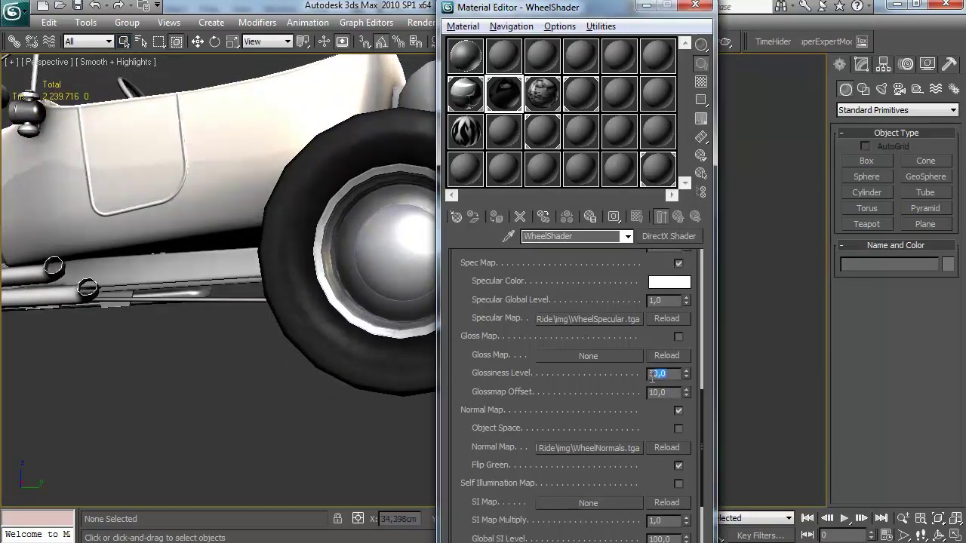
pyautogui.write('18')
pyautogui.press('Return')
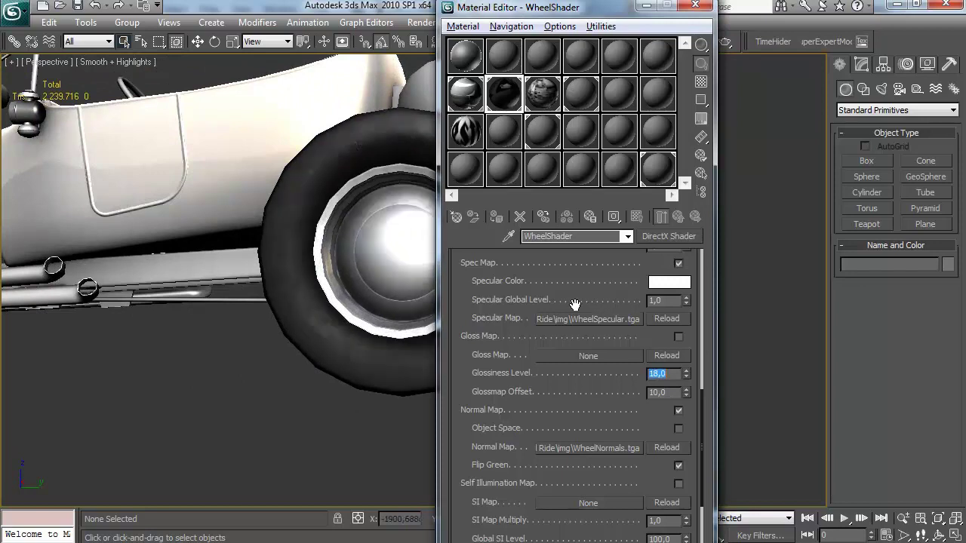
pyautogui.moveTo(362, 249); pyautogui.dragTo(311, 225)
# - Set WheelShader's Glossiness Level to 30 and check the rear wheel
pyautogui.moveTo(671, 376); pyautogui.dragTo(584, 345)
pyautogui.write('30')
pyautogui.press('Return')
pyautogui.moveTo(345, 243)
pyautogui.mouseDown()
pyautogui.moveTo(332, 261)
pyautogui.moveTo(334, 241)
pyautogui.moveTo(347, 240)
pyautogui.mouseUp()
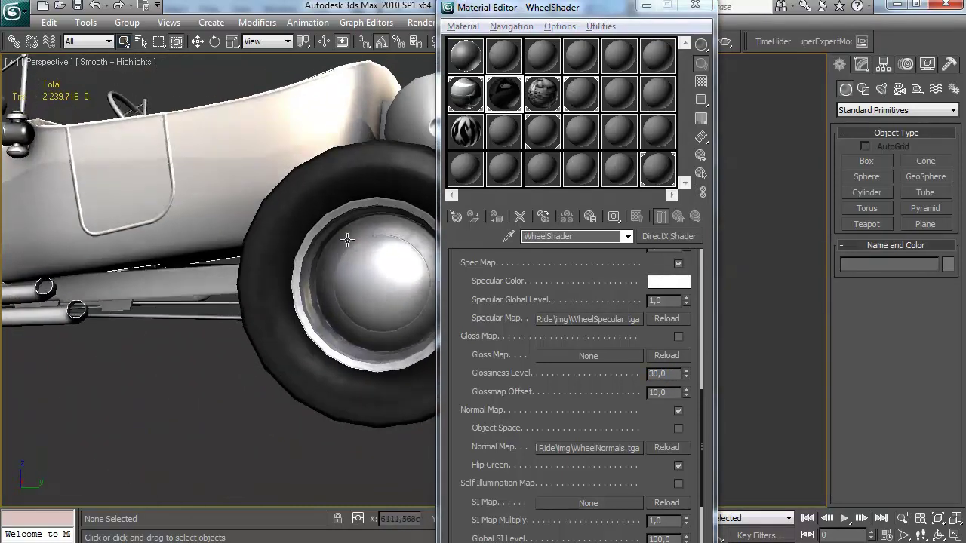
# - Set WheelShader's Glossiness Level back to 18
pyautogui.doubleClick(669, 374)
pyautogui.write('18')
pyautogui.press('Return')
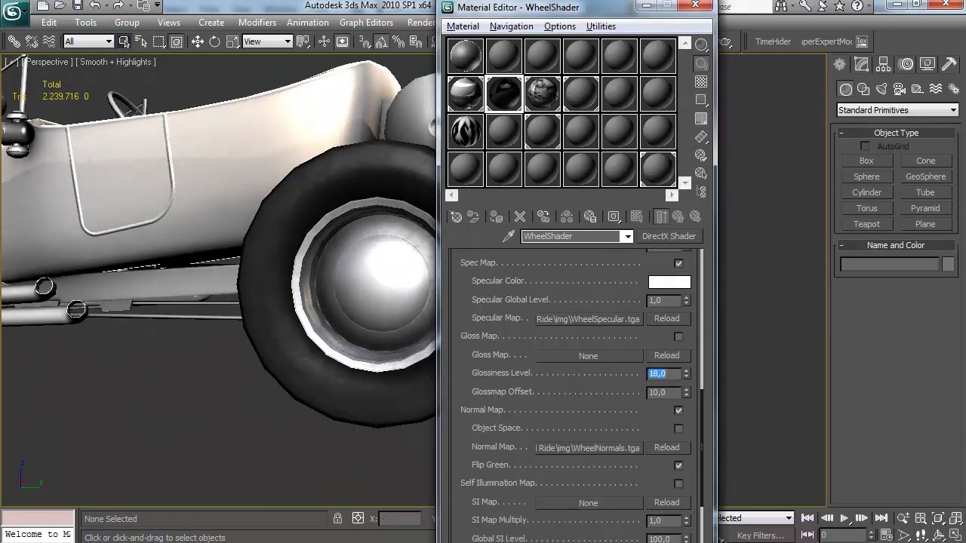
# - In Photoshop, duplicate the Specular group of WheelTexture.psd and name the copy Glossiness
pyautogui.hotkey('alt', 'Tab')
pyautogui.click(809, 378)
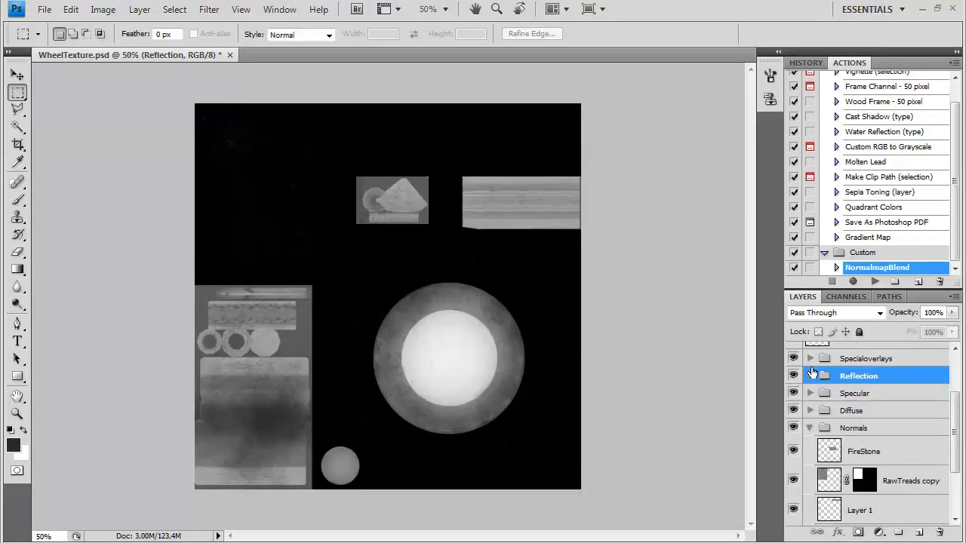
pyautogui.moveTo(873, 397); pyautogui.dragTo(919, 531)
pyautogui.moveTo(956, 438); pyautogui.dragTo(955, 428)
pyautogui.doubleClick(872, 394)
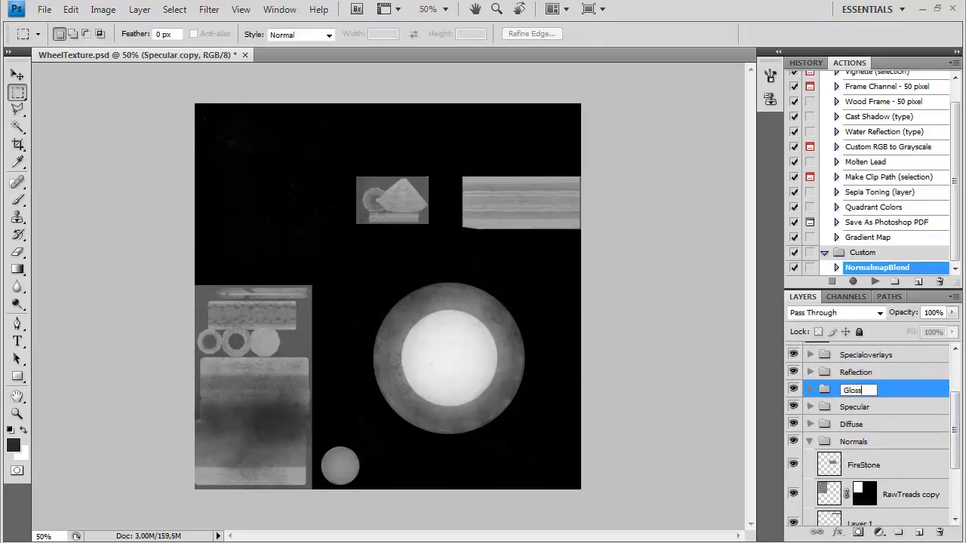
# - Hide the Specialoverlays and Reflection groups so the Glossiness group is shown on top
pyautogui.scroll(3, 957, 411)
pyautogui.click(867, 399)
pyautogui.click(793, 399)
pyautogui.click(793, 417)
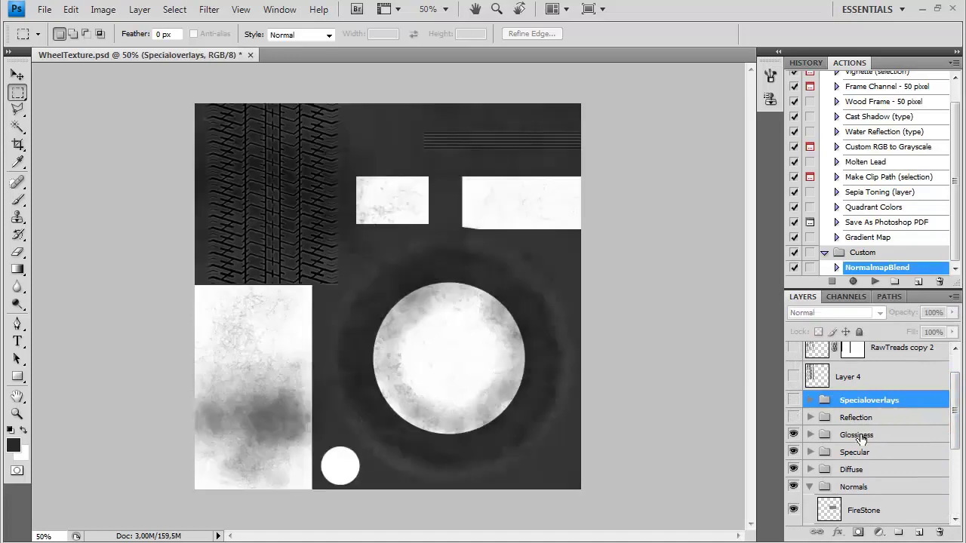
# - Expand the Glossiness group and hide its RawTreads and fronttreads copy 2 layers
pyautogui.click(840, 434)
pyautogui.click(811, 435)
pyautogui.scroll(-3, 811, 435)
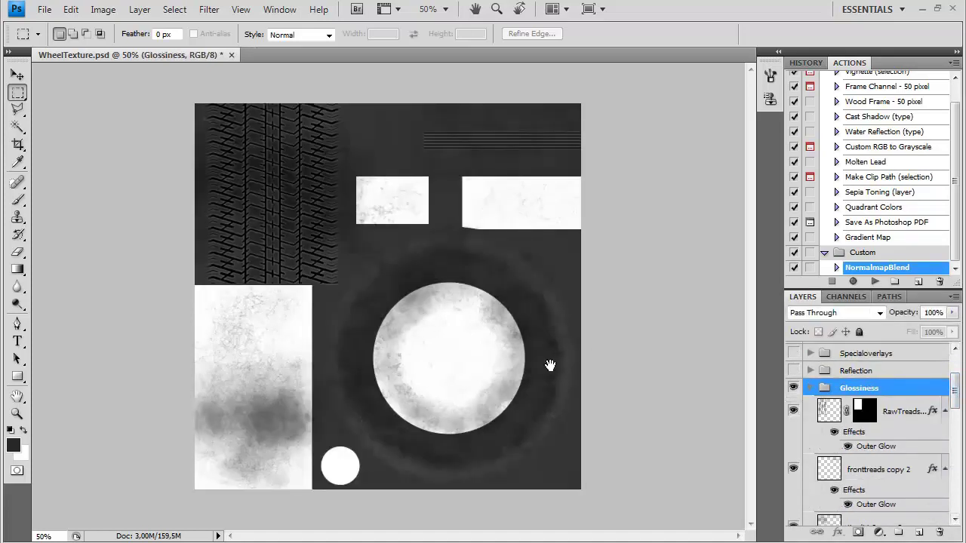
pyautogui.scroll(-3, 949, 380)
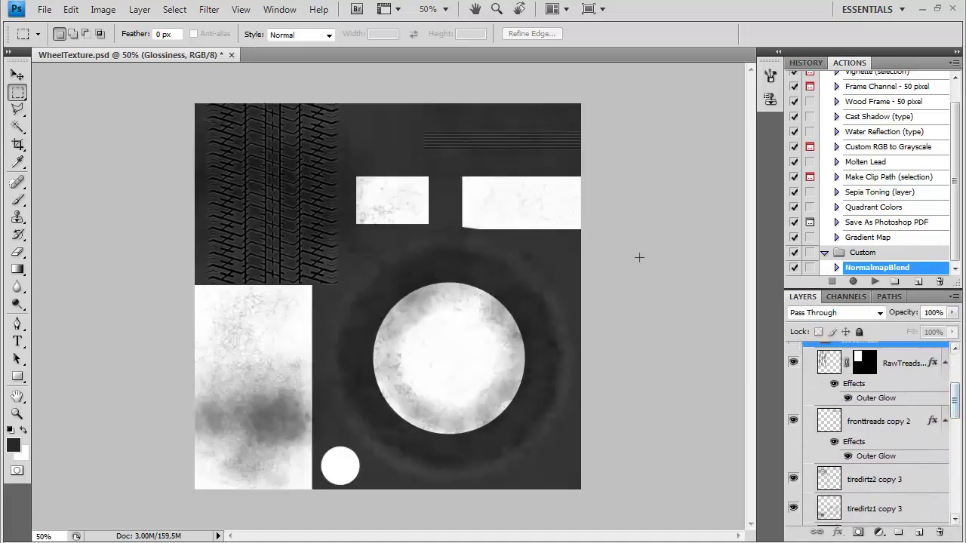
pyautogui.moveTo(793, 363); pyautogui.dragTo(795, 409)
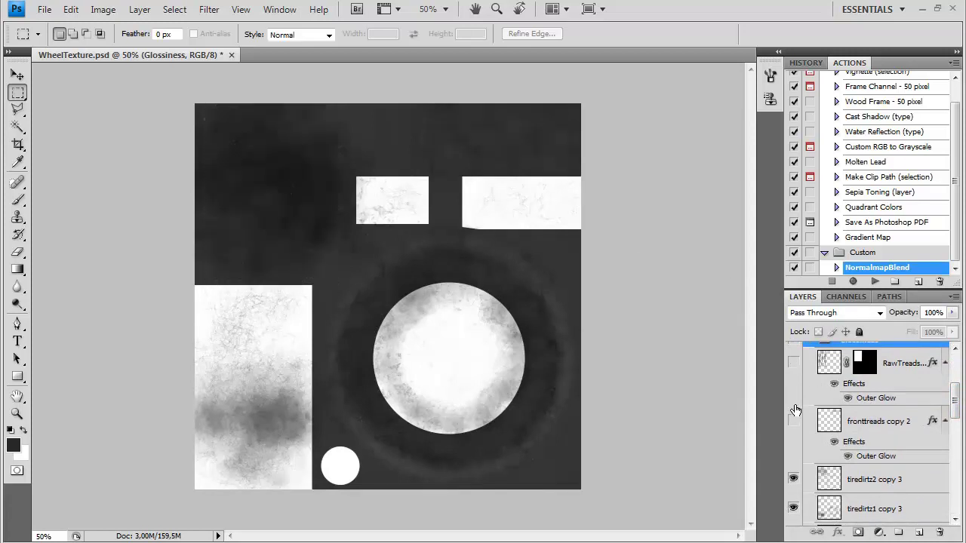
# - Select the rubber area from the rubbernoise layer's mask and fill it with black on Layer 8 copy 3
pyautogui.moveTo(956, 402); pyautogui.dragTo(956, 461)
pyautogui.click(834, 490)
pyautogui.keyDown('ctrl'); pyautogui.click(866, 360); pyautogui.keyUp('ctrl')
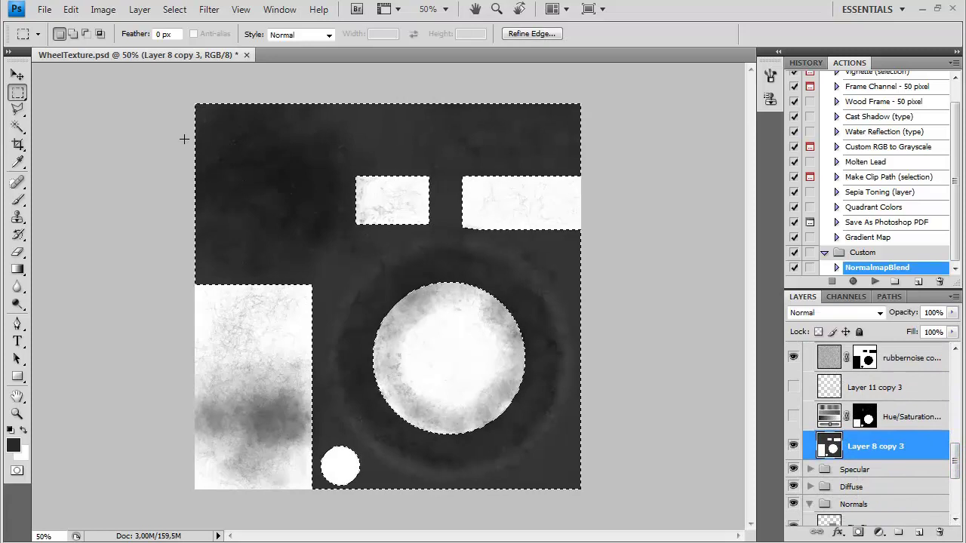
pyautogui.hotkey('ctrl', 'BackSpace')
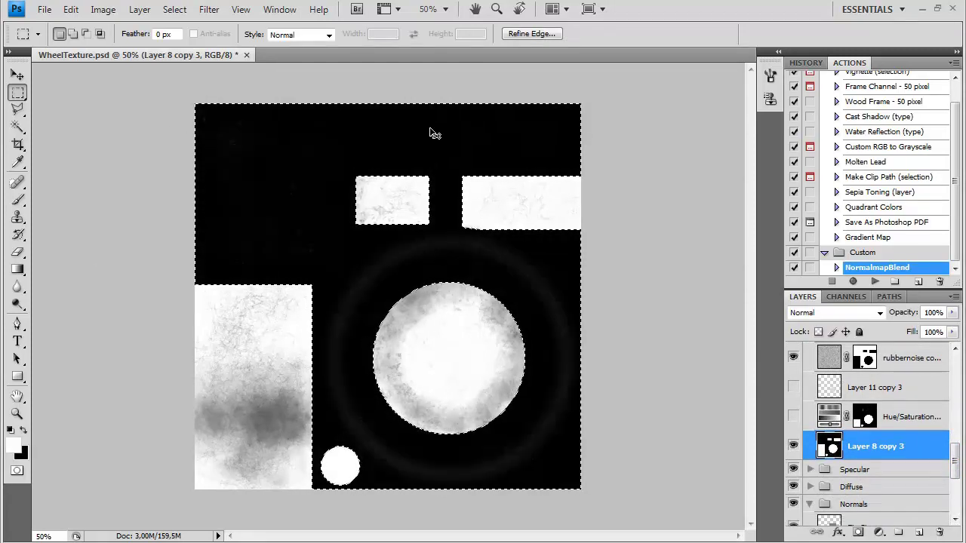
# - Raise the rubber area's brightness by 24 with Use Legacy on, and show Layer 11 copy 3
pyautogui.click(103, 9)
pyautogui.moveTo(113, 48)
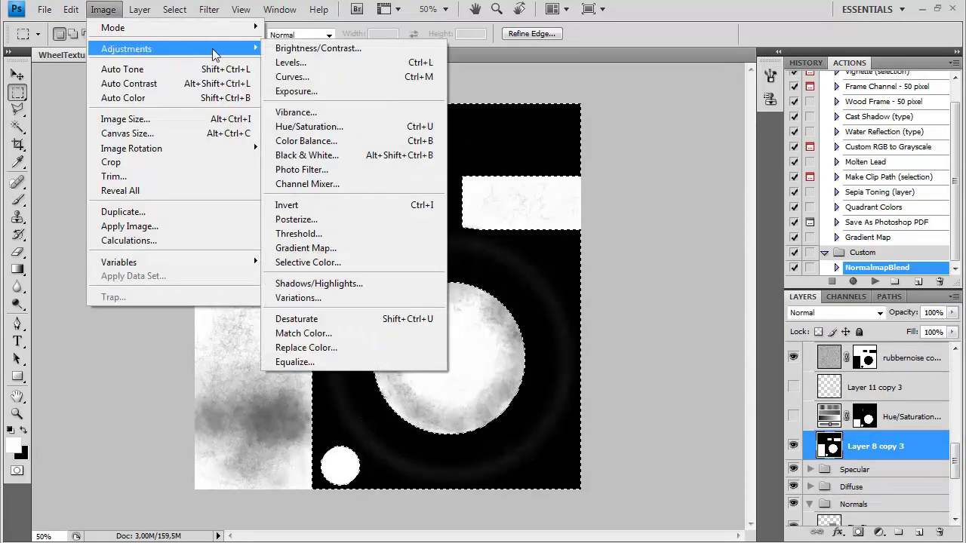
pyautogui.click(377, 61)
pyautogui.moveTo(447, 189); pyautogui.dragTo(465, 192)
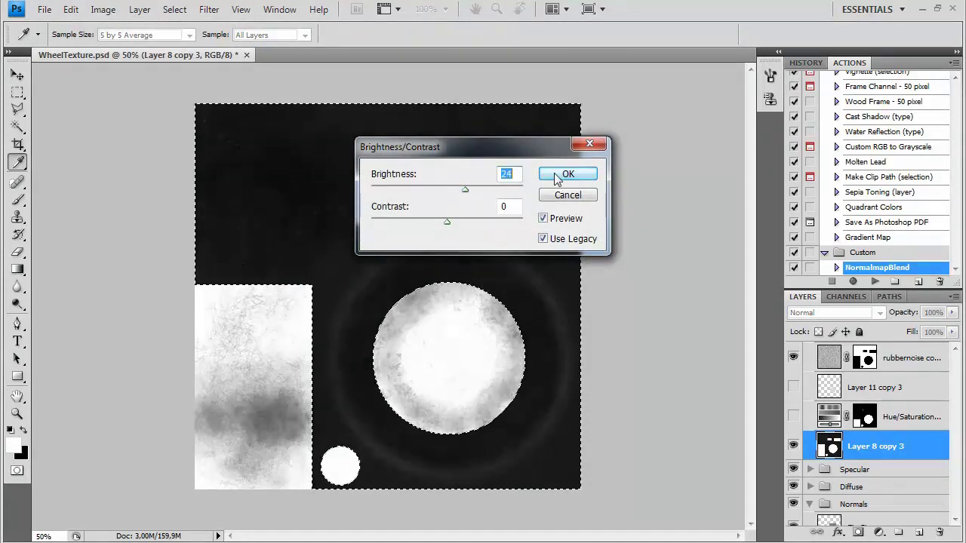
pyautogui.click(557, 176)
pyautogui.click(844, 388)
pyautogui.click(793, 387)
# - Select the metal areas on Layer 8 copy 3, lower their brightness by 100 with Use Legacy on, and deselect
pyautogui.click(834, 449)
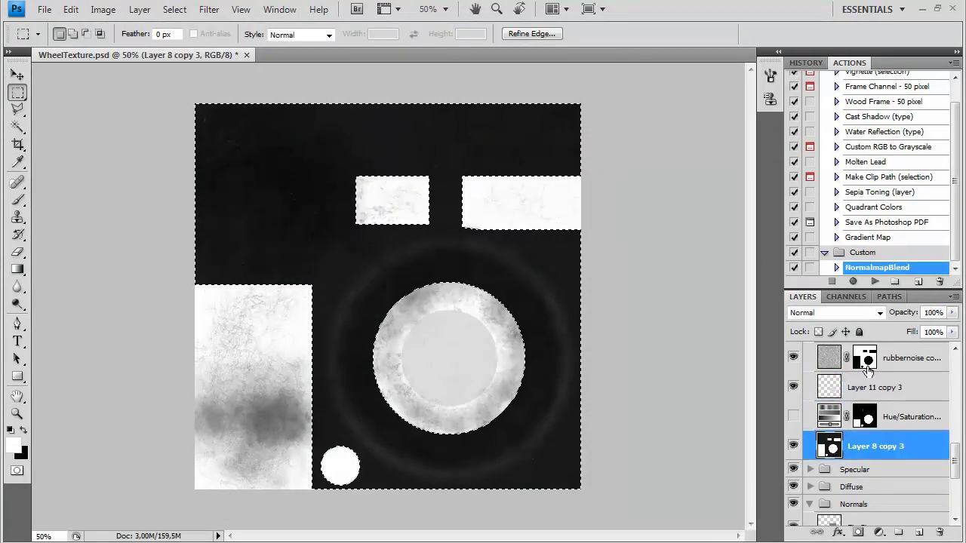
pyautogui.click(102, 9)
pyautogui.moveTo(113, 48)
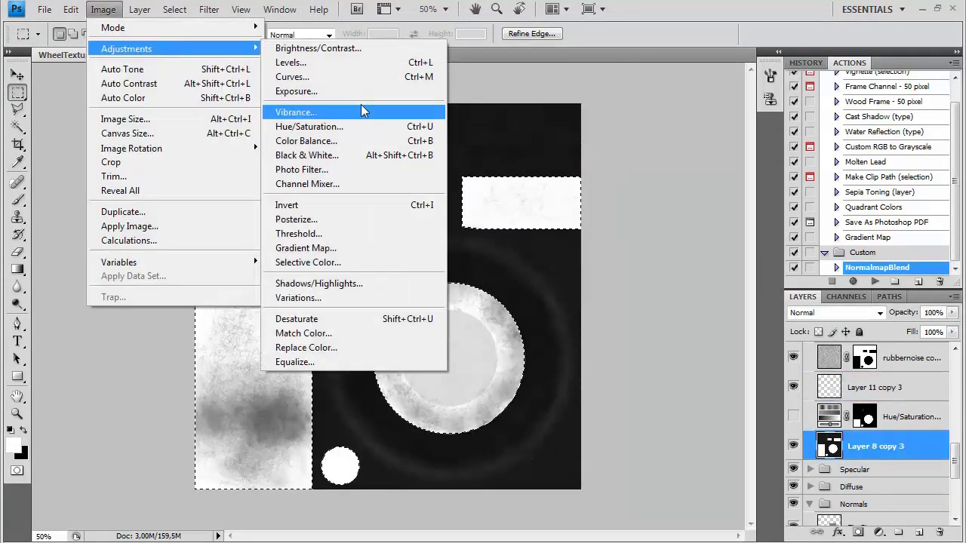
pyautogui.click(317, 48)
pyautogui.moveTo(448, 189); pyautogui.dragTo(346, 193)
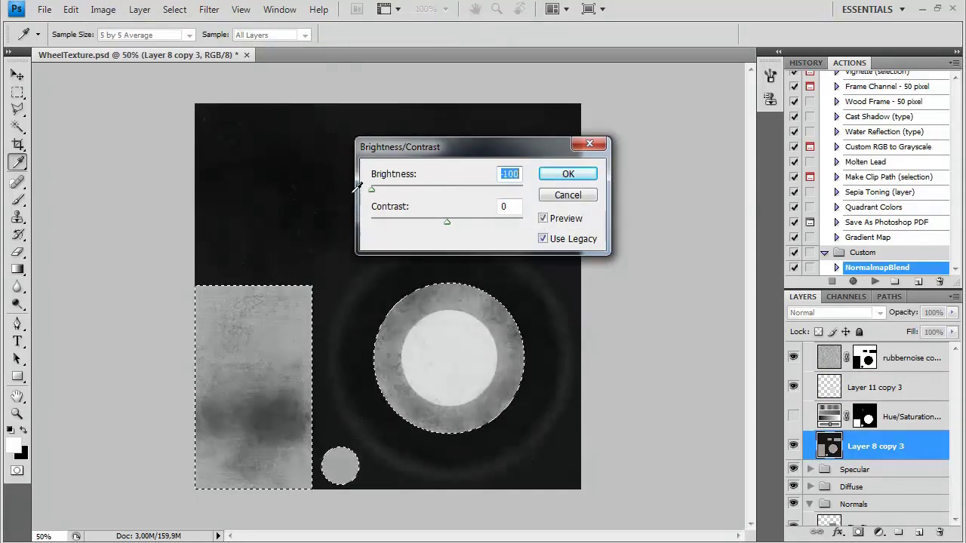
pyautogui.click(568, 174)
pyautogui.scroll(4, 948, 452)
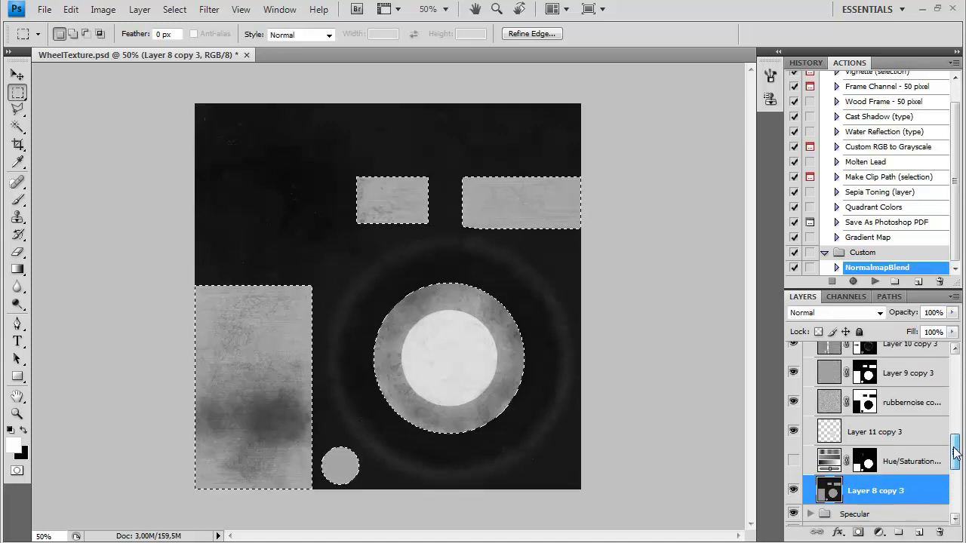
pyautogui.moveTo(954, 437); pyautogui.dragTo(952, 414)
pyautogui.hotkey('ctrl', 'd')
# - Lower the opacity of the tiredirtz1 copy 3 layer to about 46% and of tiredirtz2 copy 3 to about 48%
pyautogui.click(918, 405)
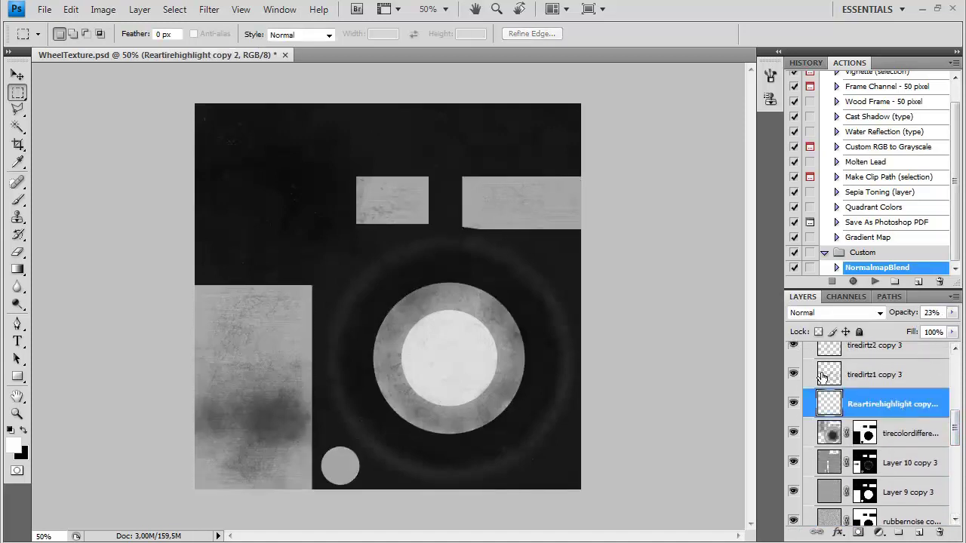
pyautogui.scroll(2, 956, 425)
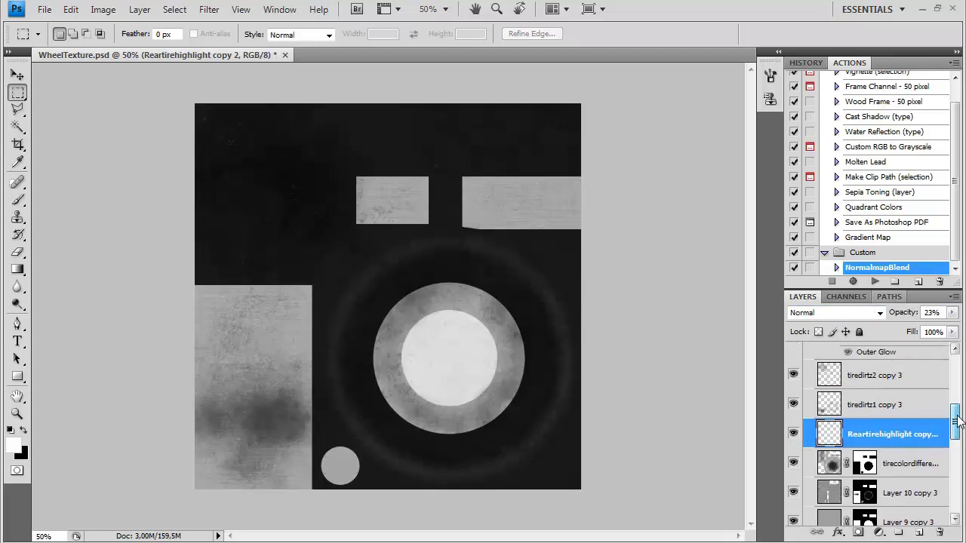
pyautogui.click(897, 408)
pyautogui.click(952, 312)
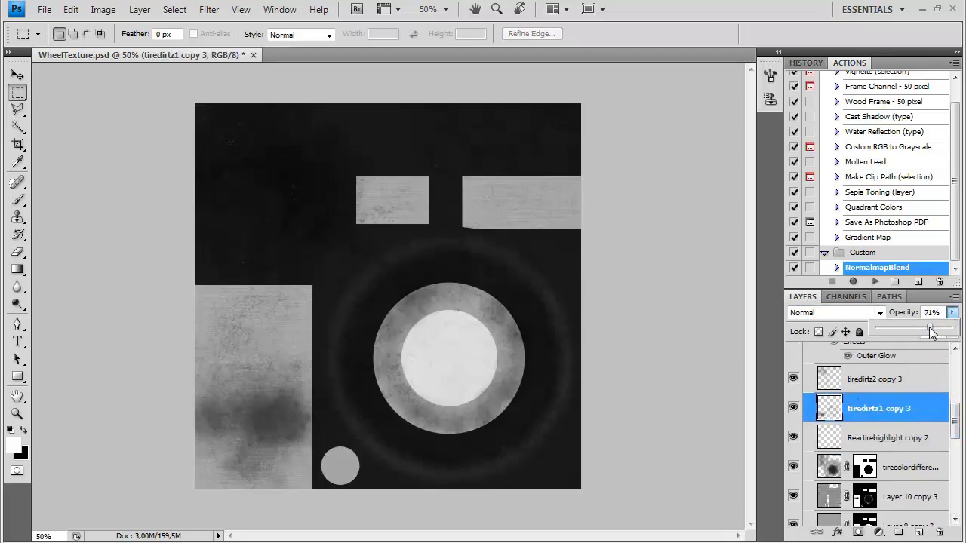
pyautogui.moveTo(918, 329); pyautogui.dragTo(912, 330)
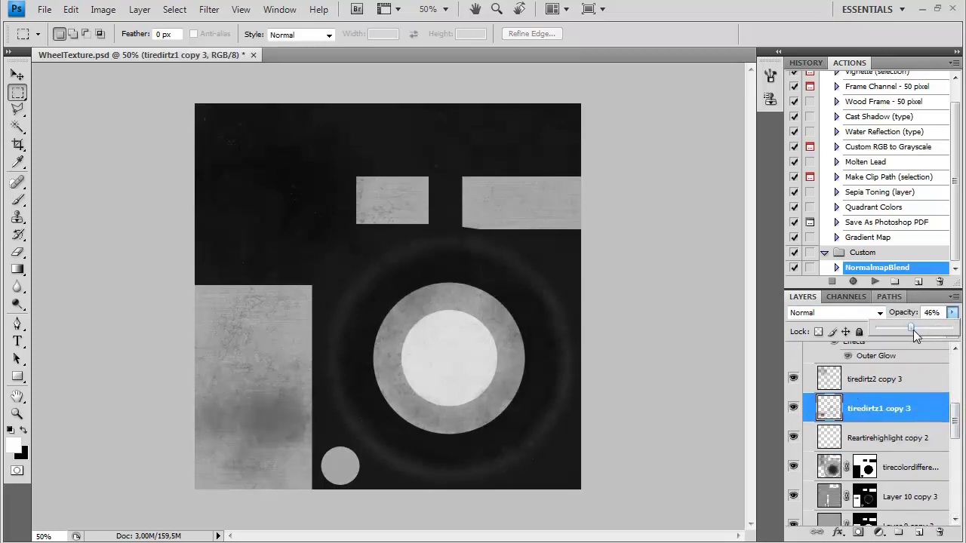
pyautogui.click(863, 371)
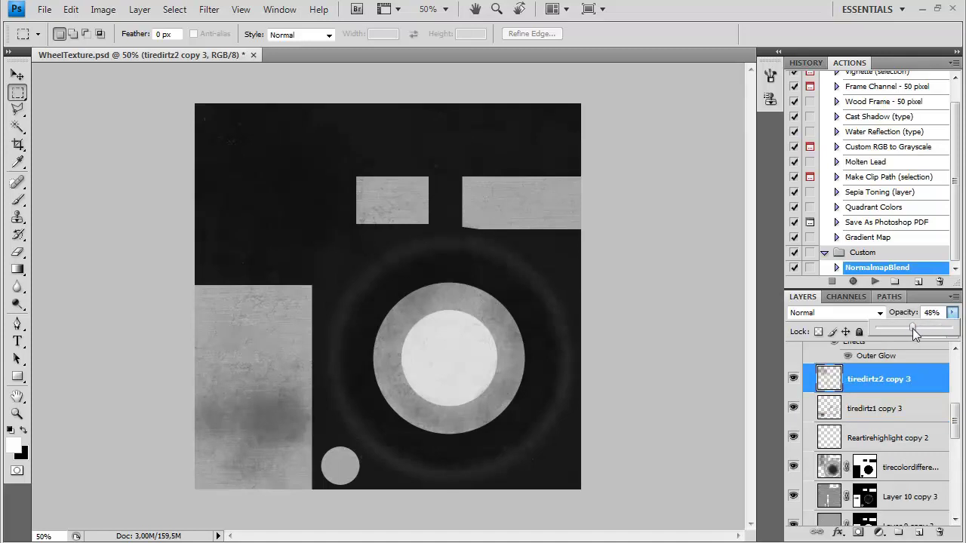
pyautogui.click(881, 436)
# - Save a Targa copy of the glossiness texture as WheelGloss.tga in the img folder
pyautogui.scroll(3, 908, 400)
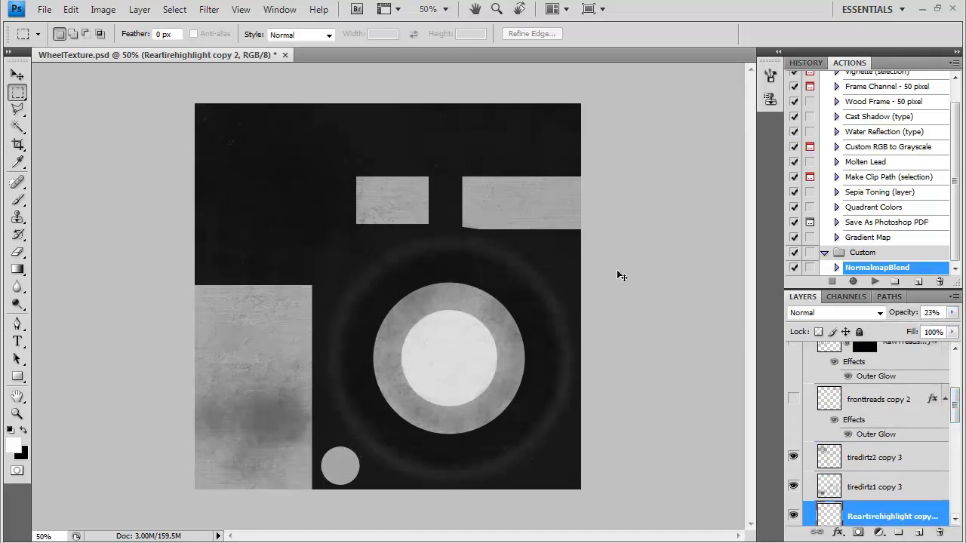
pyautogui.hotkey('ctrl', 'shift', 's')
pyautogui.click(499, 357)
pyautogui.click(452, 540)
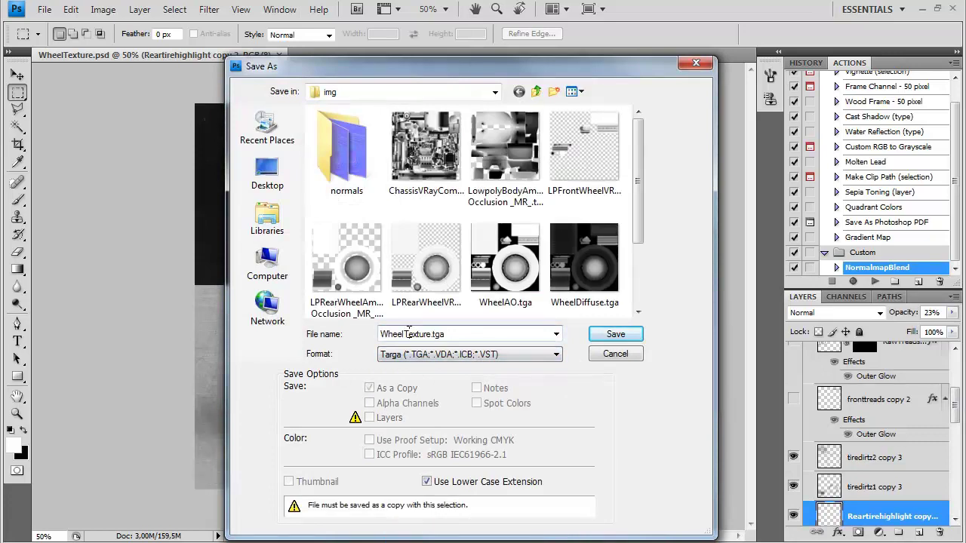
pyautogui.write('Spec')
pyautogui.press('Return')
pyautogui.press('Return')
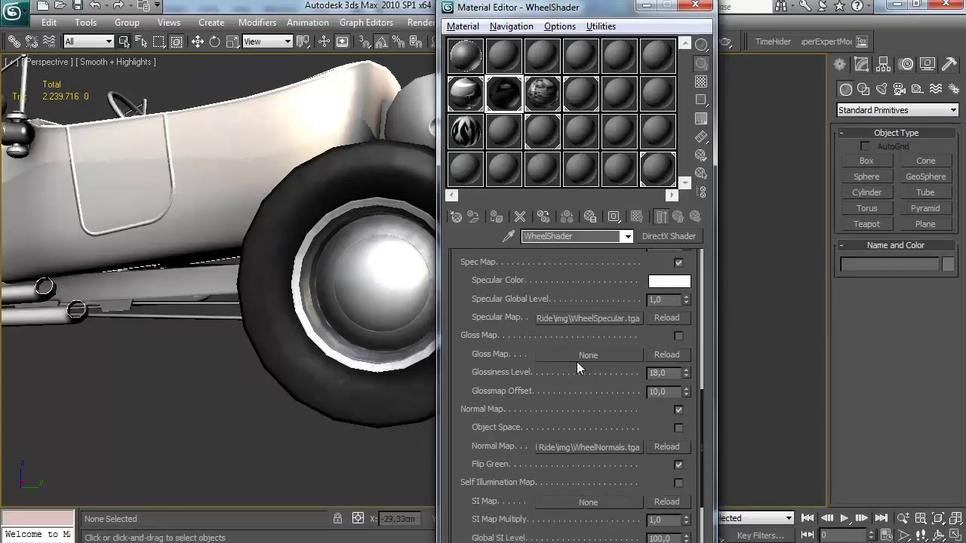
# - In 3ds Max, load WheelGloss.tga as WheelShader's Gloss Map, with Glossiness Level 75 and Glossmap Offset 18
pyautogui.click(576, 361)
pyautogui.moveTo(855, 121); pyautogui.dragTo(854, 173)
pyautogui.doubleClick(592, 147)
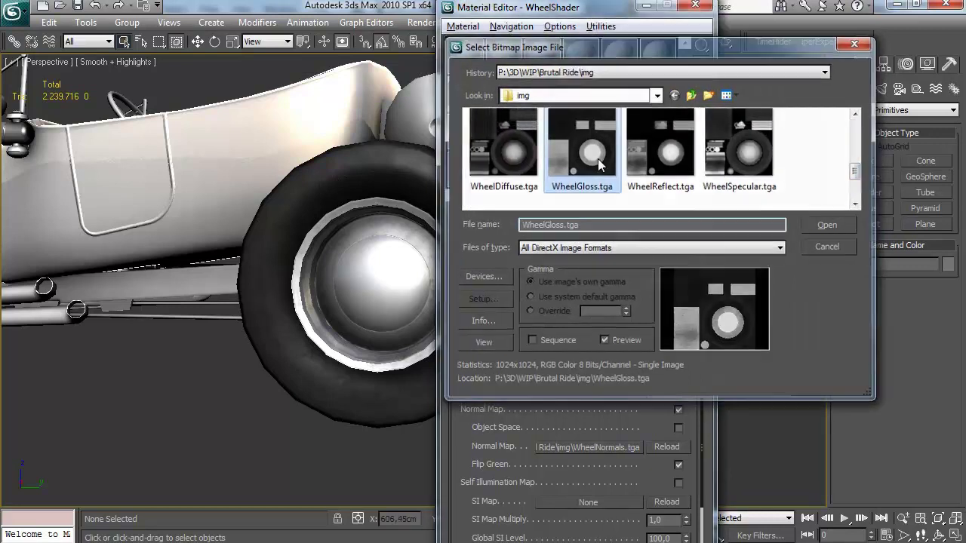
pyautogui.moveTo(584, 414); pyautogui.dragTo(584, 396)
pyautogui.moveTo(667, 370); pyautogui.dragTo(656, 371)
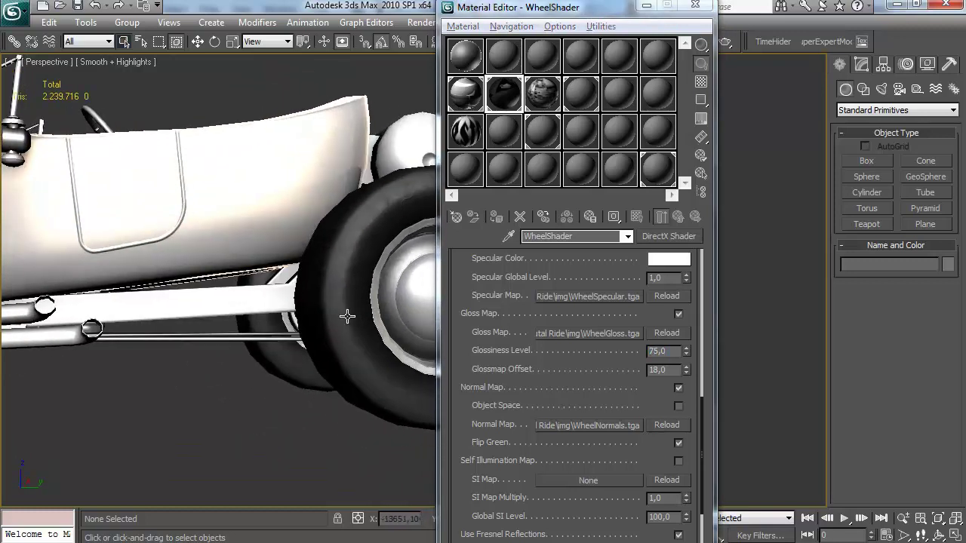
# - Enable Use Glossmap for blur on WheelShader and set Cubemap Blur to 9
pyautogui.scroll(-5, 564, 261)
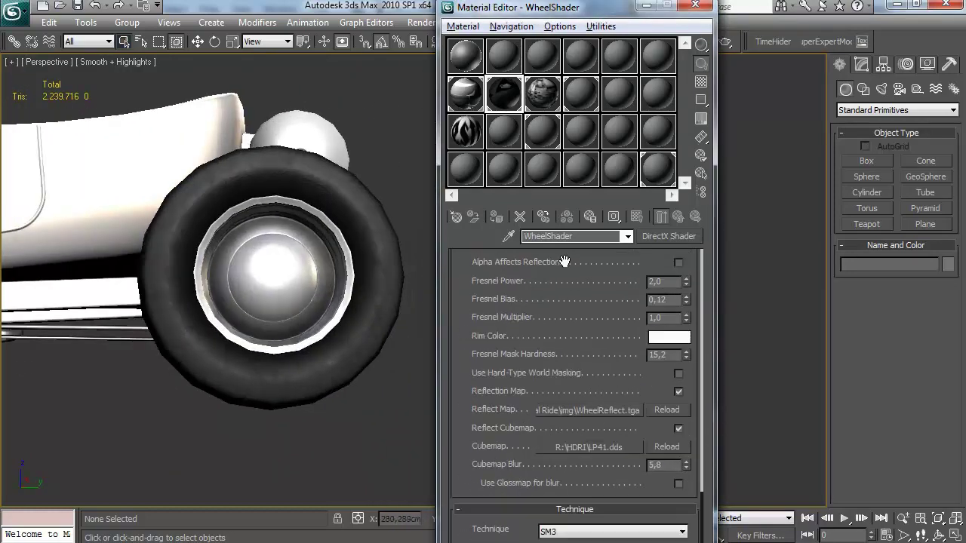
pyautogui.click(678, 484)
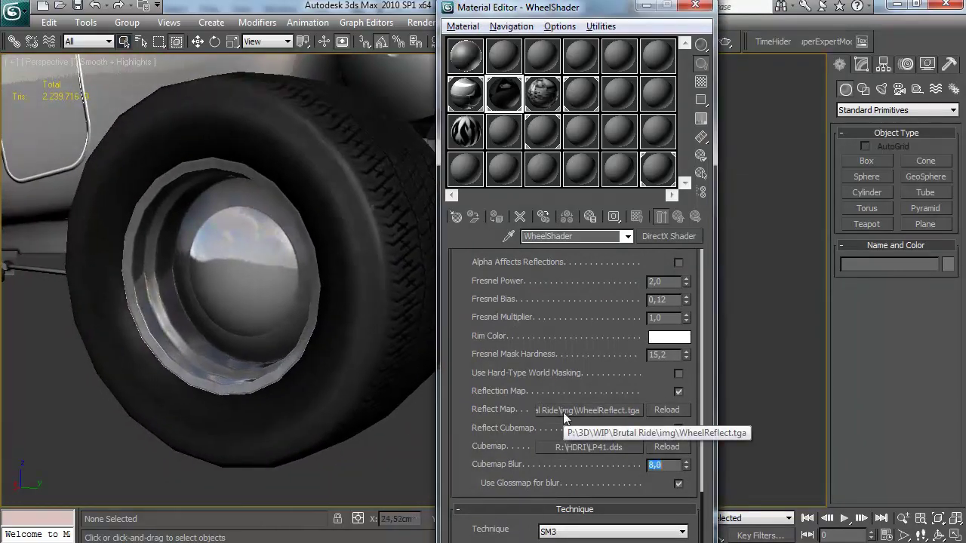
pyautogui.moveTo(322, 272); pyautogui.dragTo(334, 256)
pyautogui.write('10')
pyautogui.press('Return')
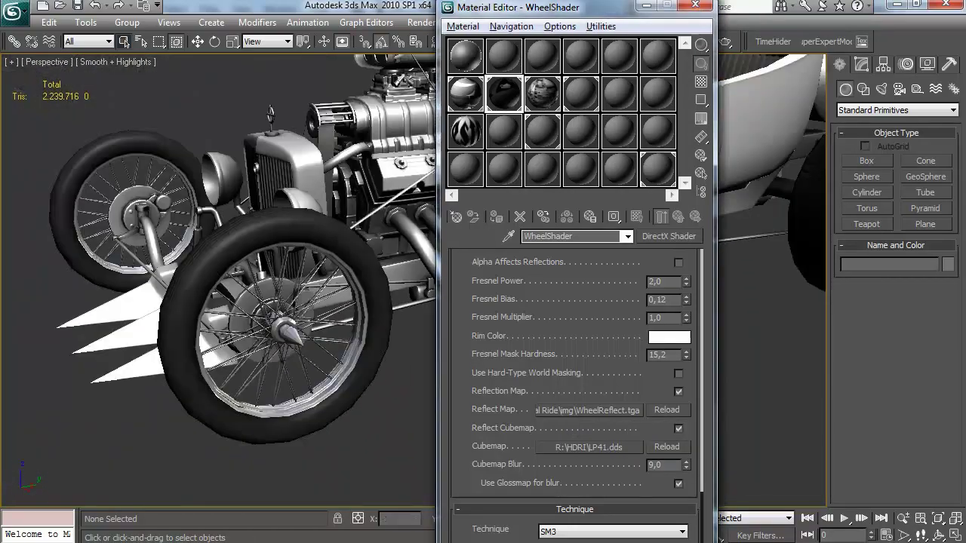
# - Close the Material Editor and examine the shaded wheels on the whole hot rod from several angles
pyautogui.click(695, 5)
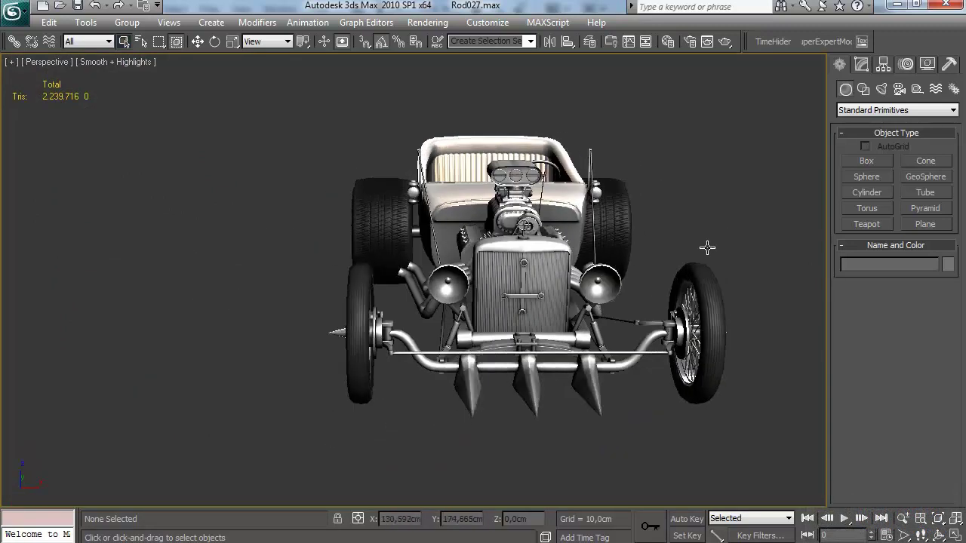
pyautogui.moveTo(651, 254); pyautogui.dragTo(587, 285)
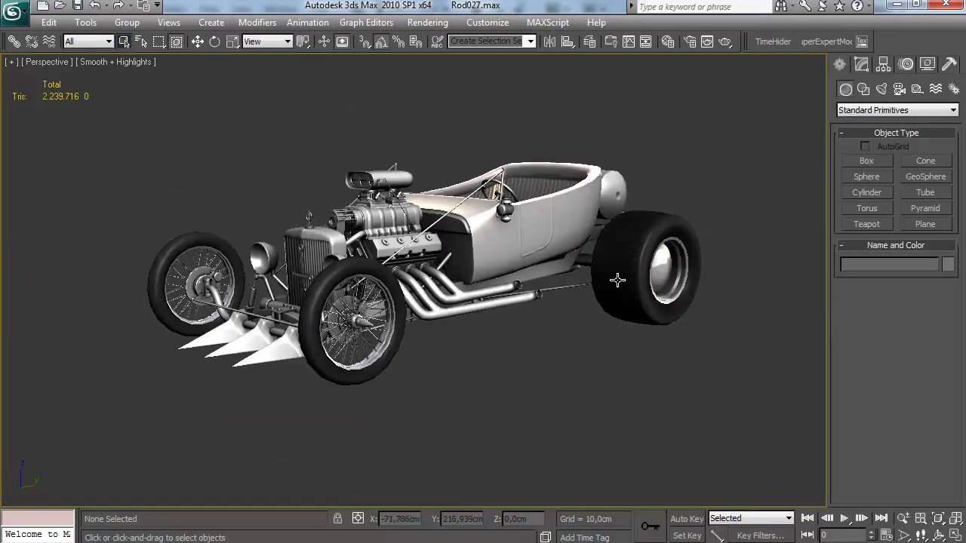
pyautogui.moveTo(746, 423); pyautogui.dragTo(564, 337)
pyautogui.rightClick(566, 298)
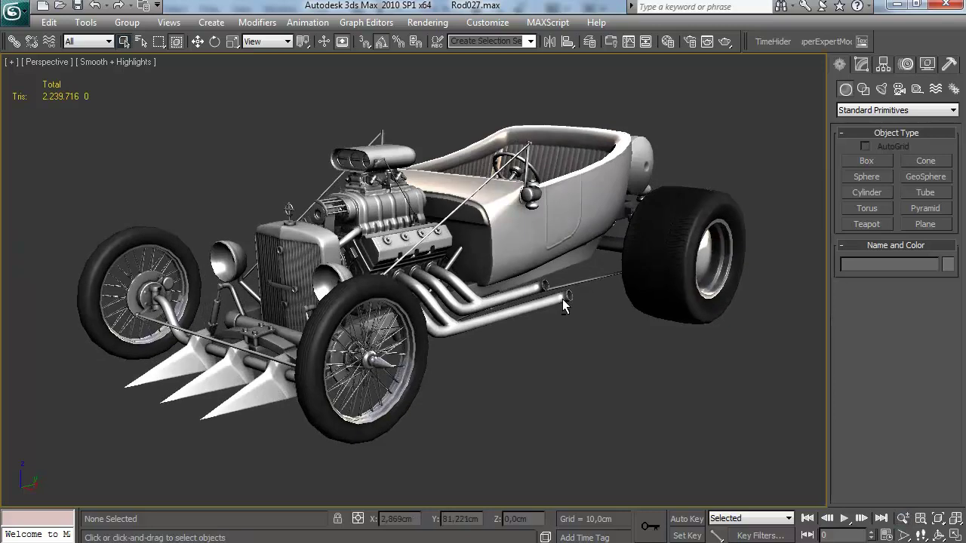
# - Save the hot rod scene
pyautogui.click(14, 13)
pyautogui.click(64, 181)
pyautogui.click(398, 320)
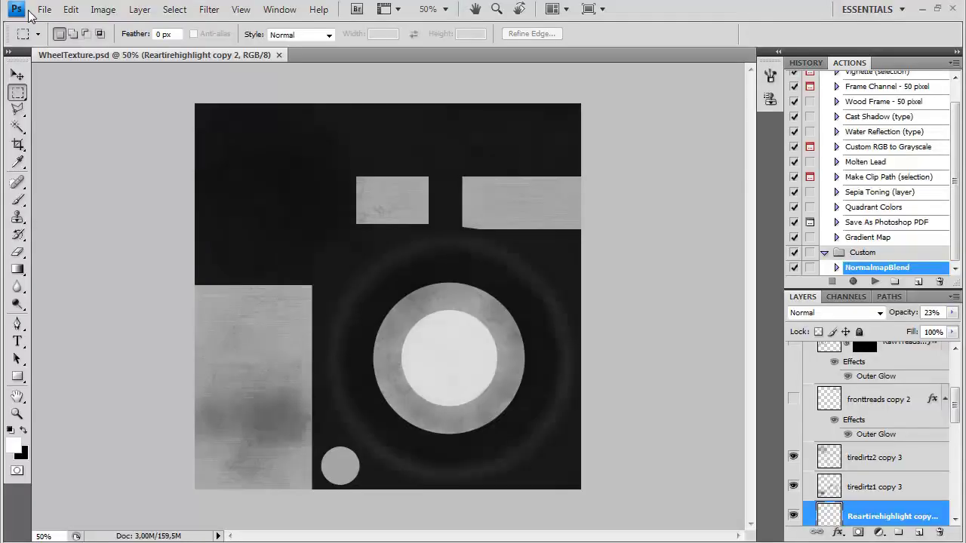
# - Switch to Photoshop and close WheelTexture.psd
pyautogui.click(42, 10)
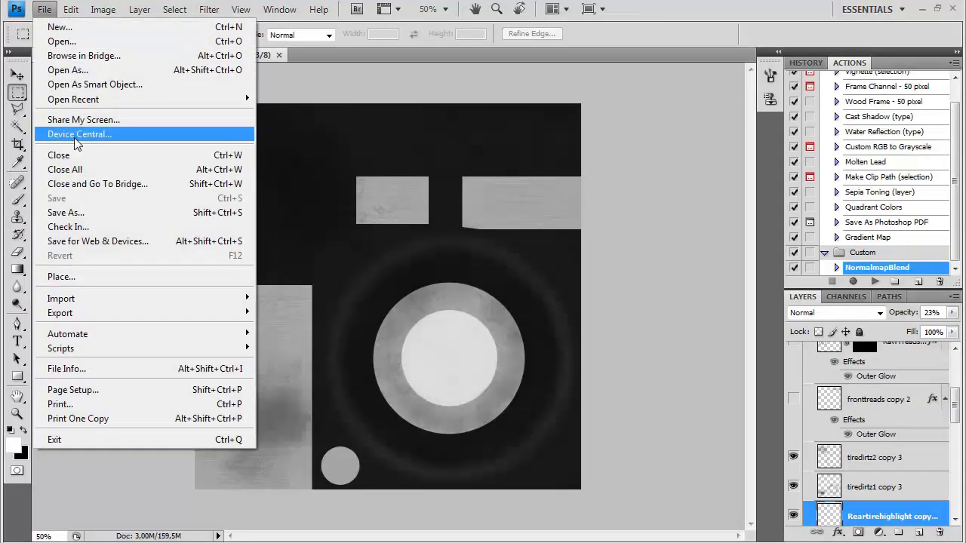
pyautogui.click(279, 55)
pyautogui.click(278, 55)
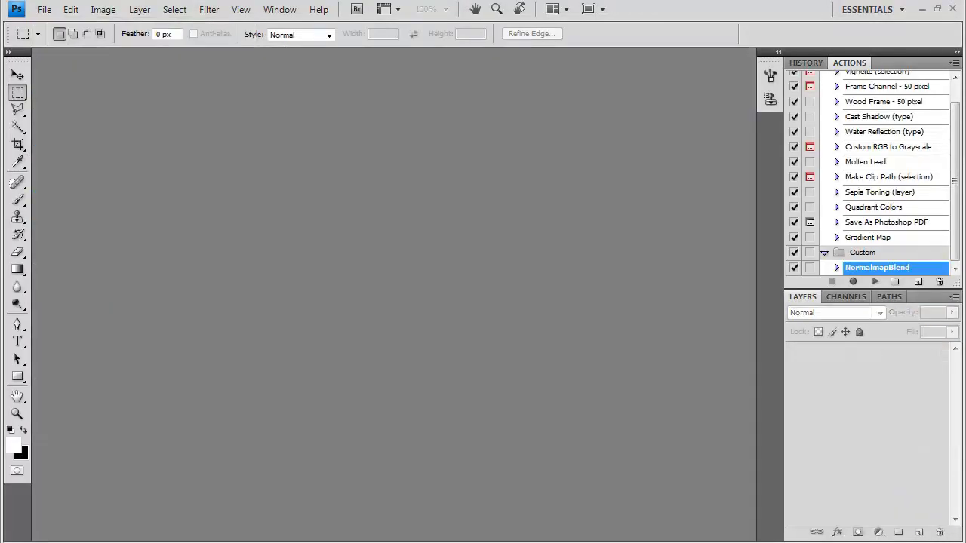